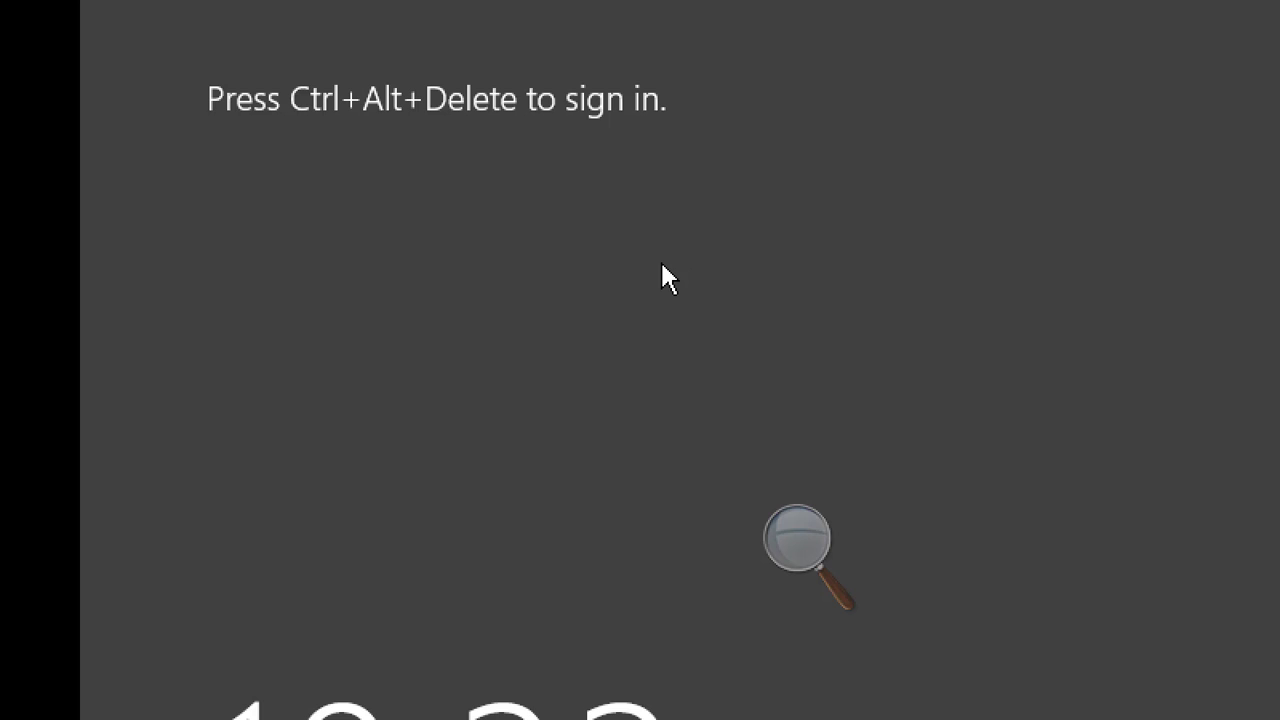
Sign in to the Windows Server 2012 R2 virtual machine as Administrator with the account password, revealing the entry to check it
key(ctrl+alt+Delete)
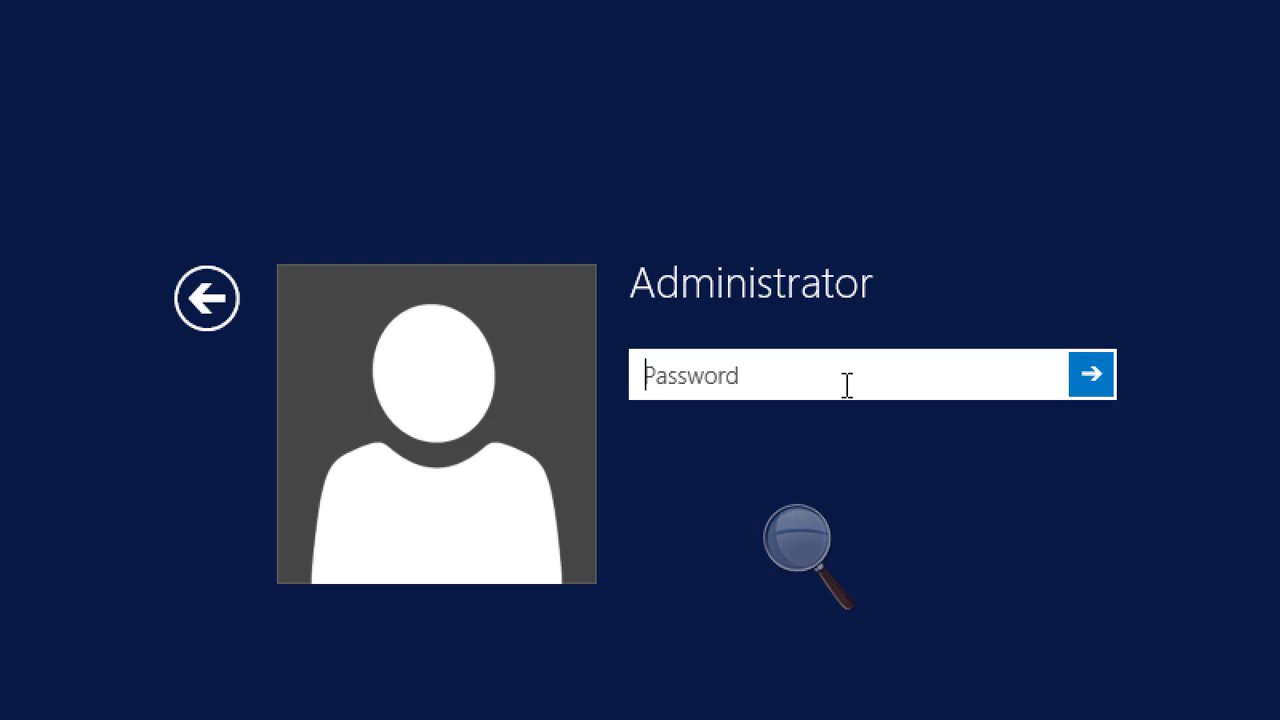
text(****)
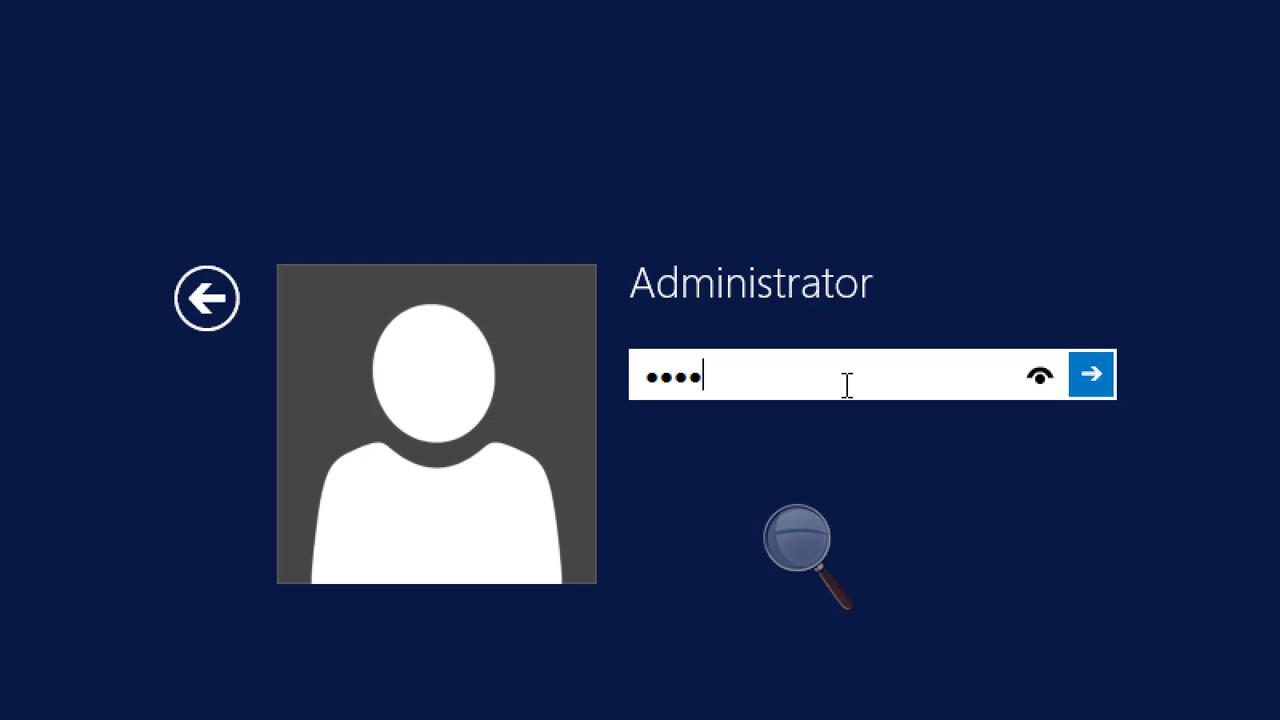
text(*****)
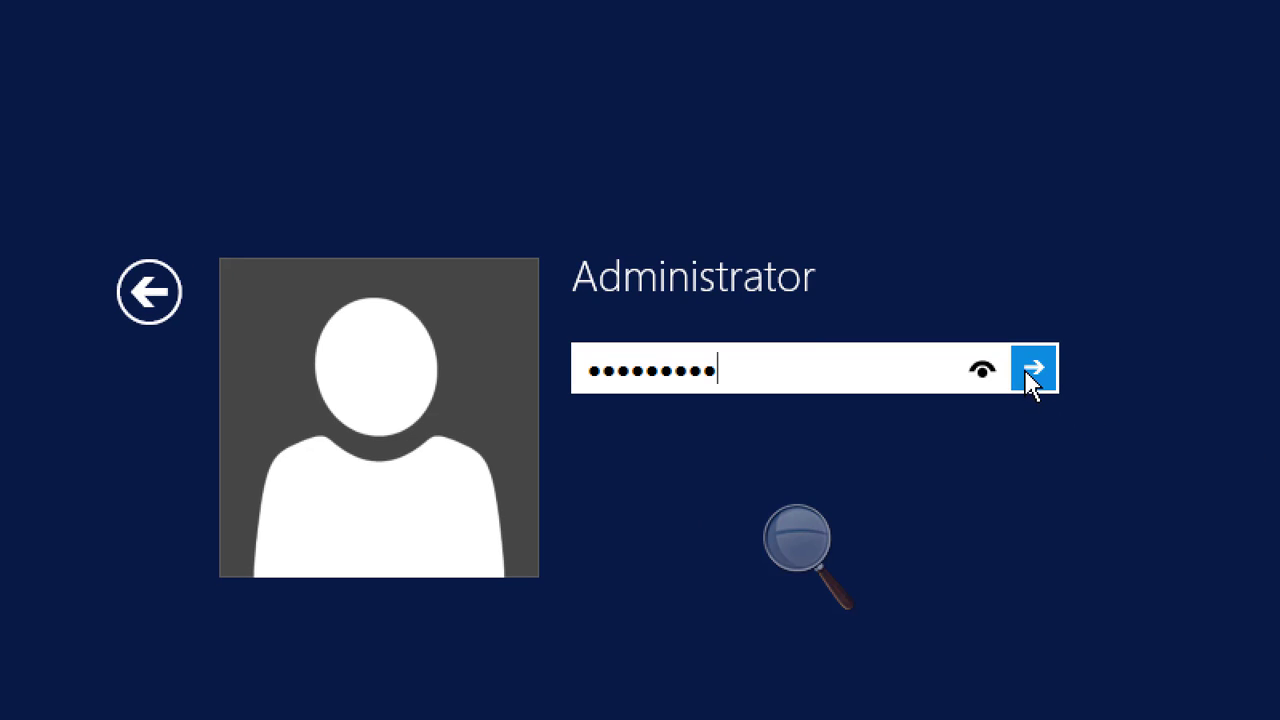
click(982, 371)
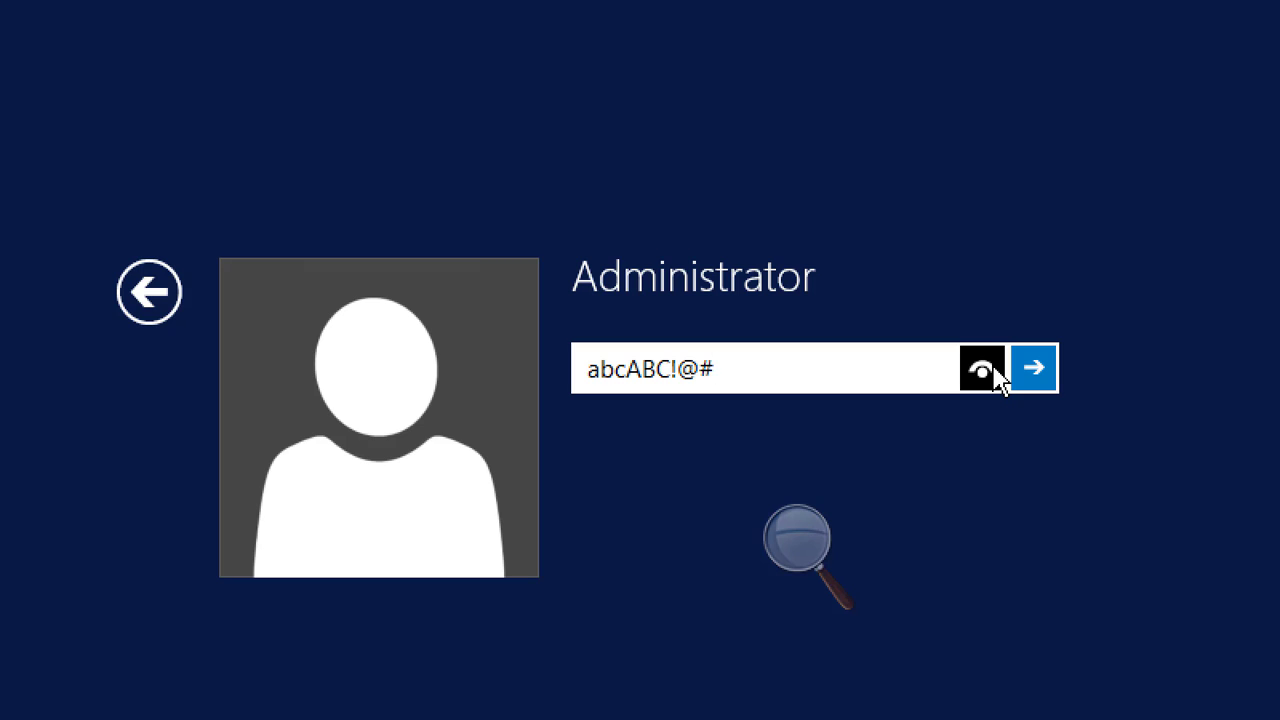
drag(997, 378, 997, 378)
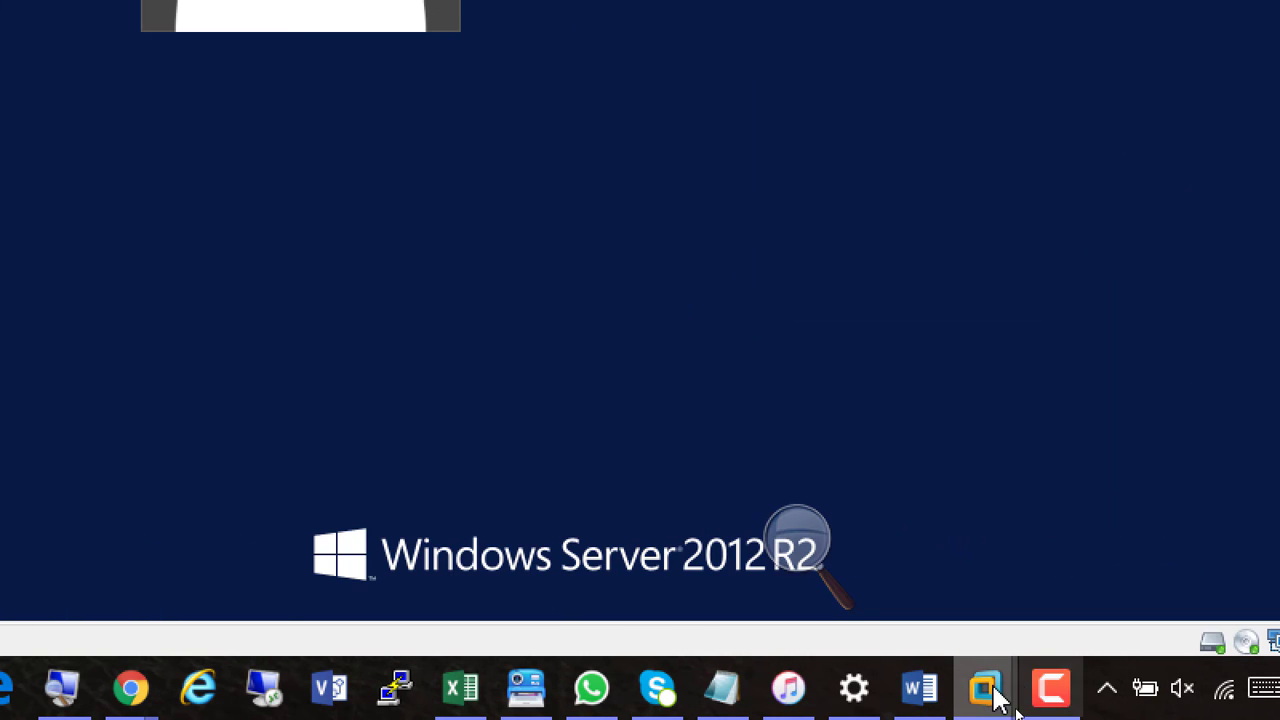
click(1050, 692)
drag(1071, 527, 765, 72)
click(843, 180)
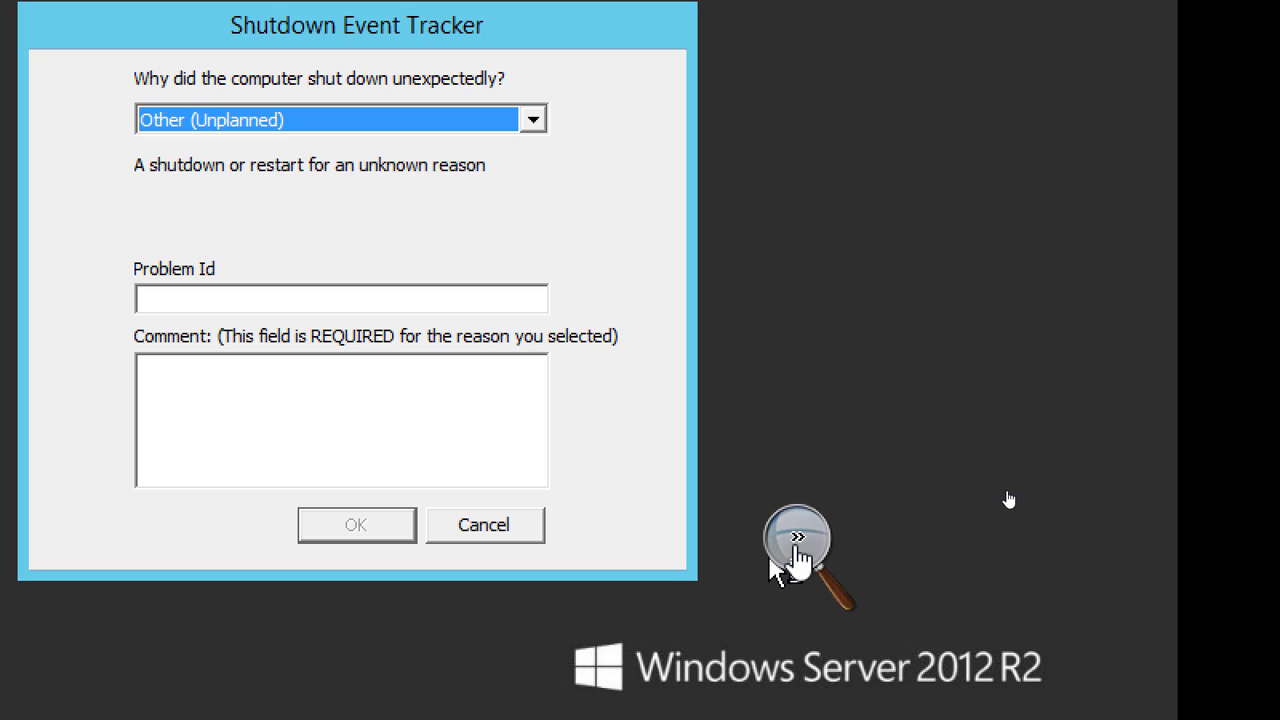
Cancel the Shutdown Event Tracker without giving a reason for the unexpected shutdown
click(797, 550)
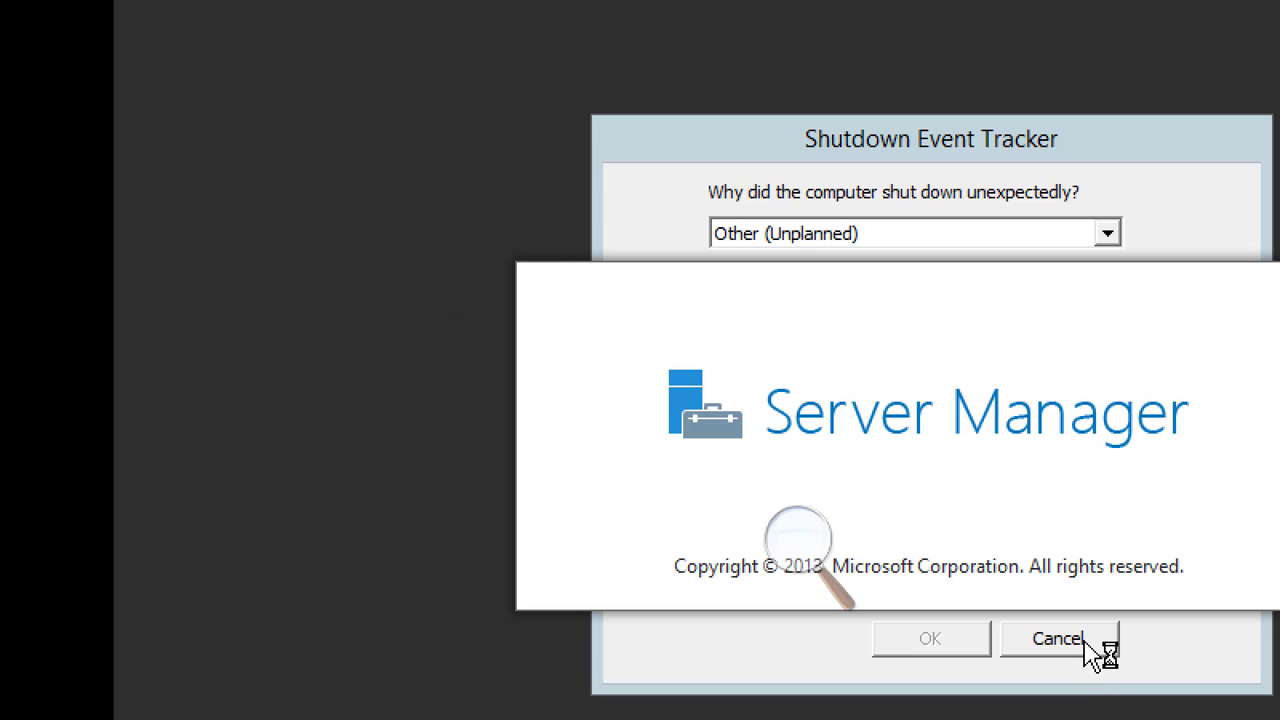
click(1100, 640)
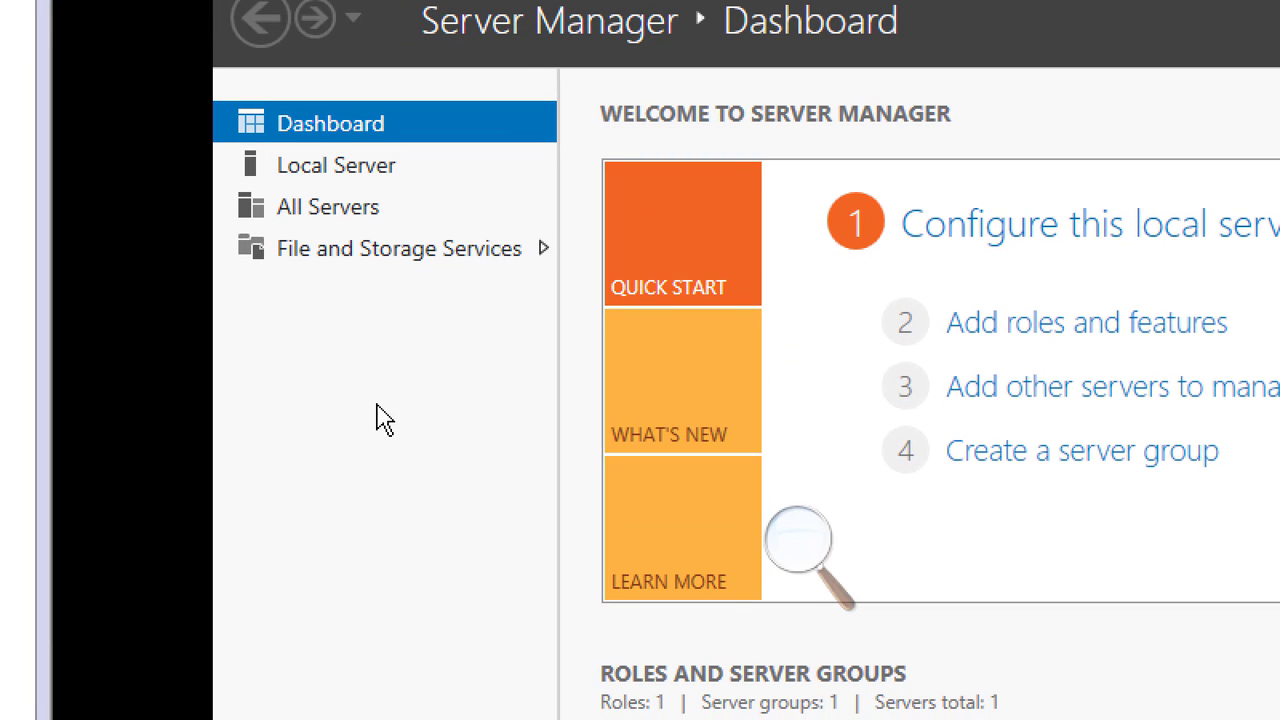
Narrow the virtual machine library sidebar to give the server's screen more room
click(797, 541)
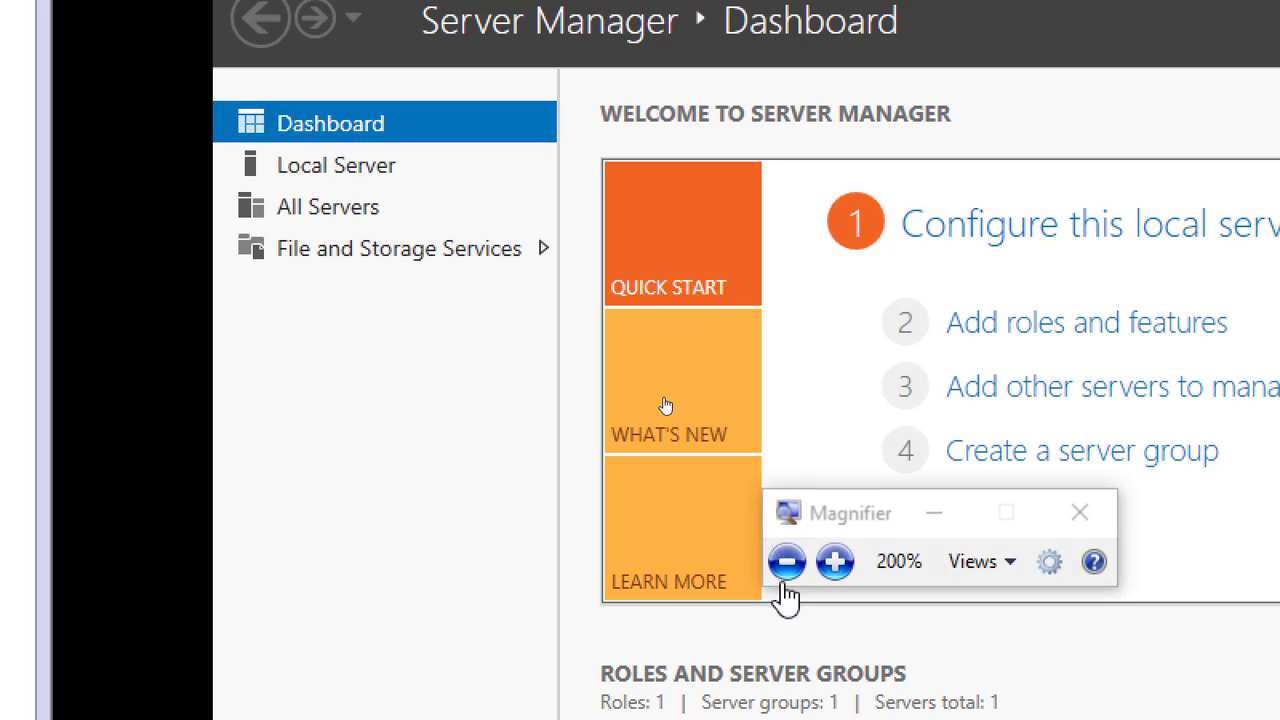
click(785, 562)
click(785, 562)
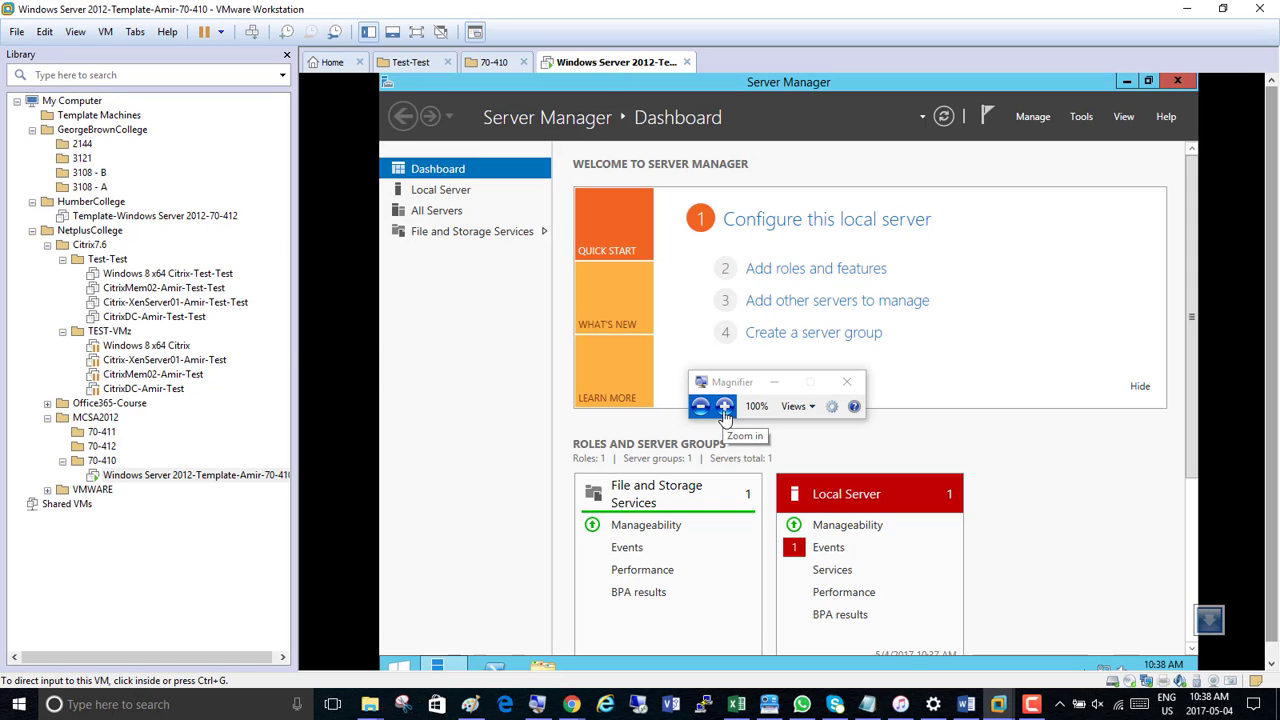
drag(293, 338, 148, 341)
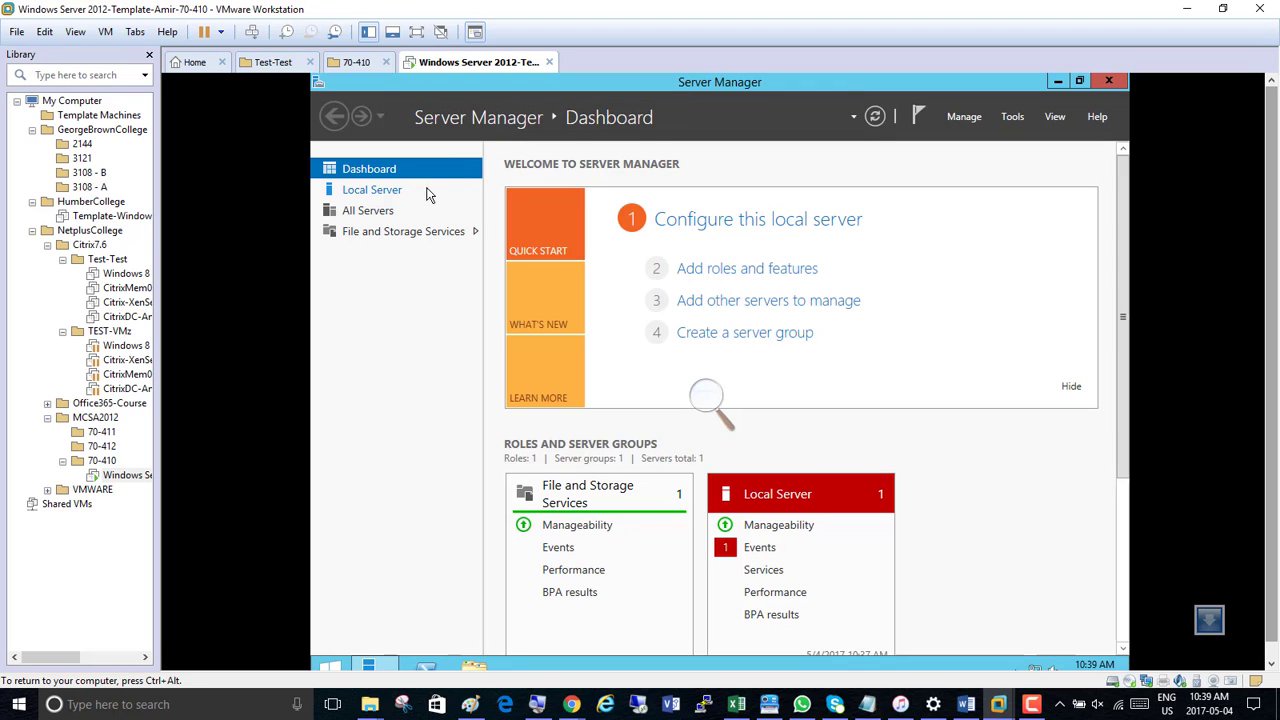
click(723, 405)
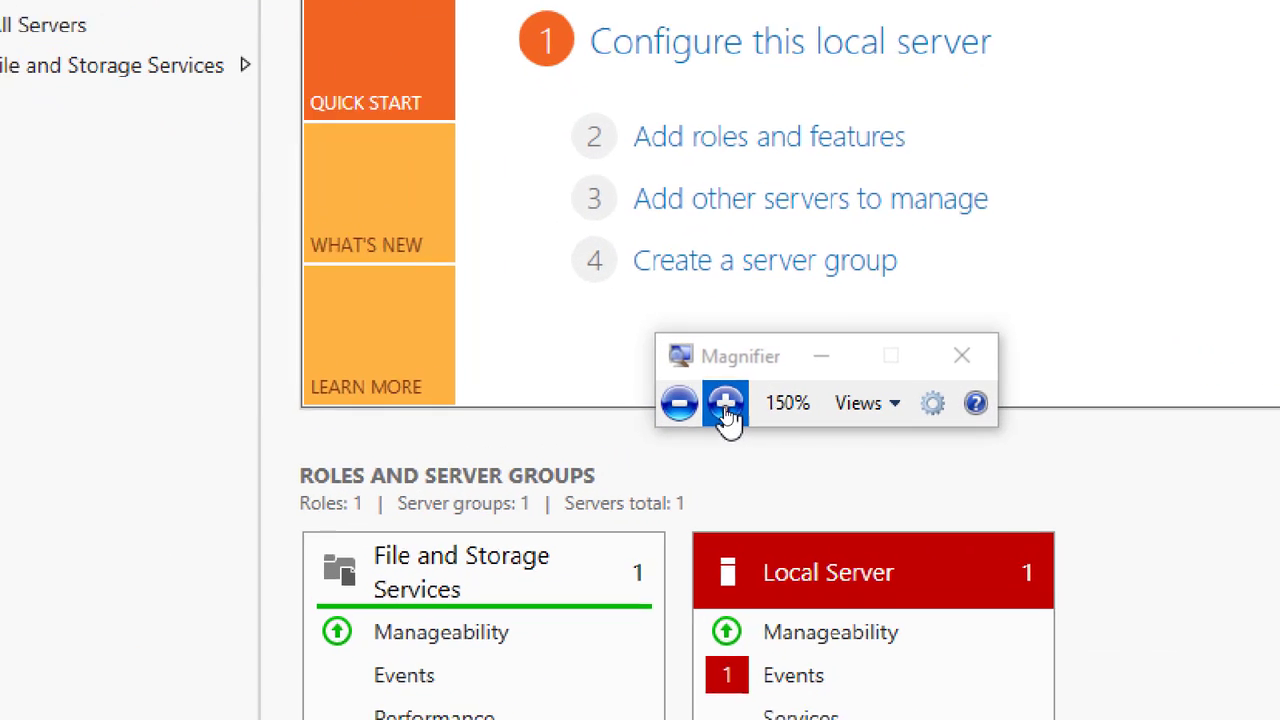
click(726, 405)
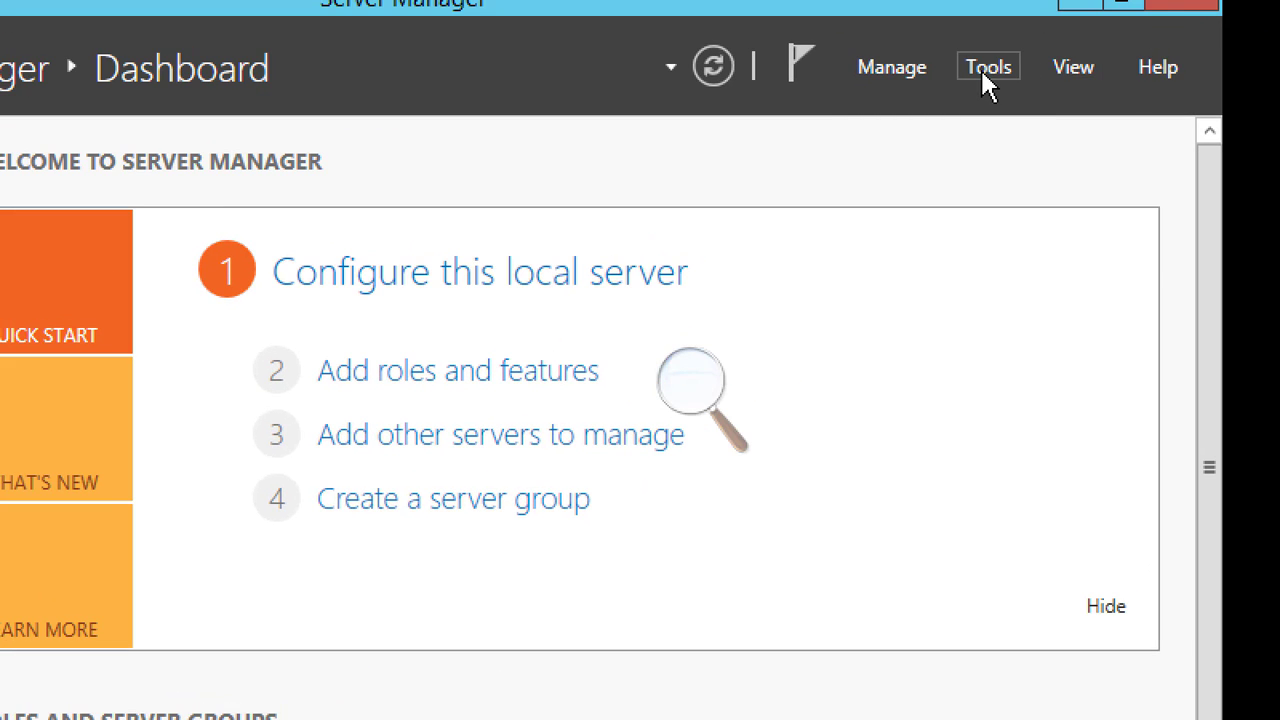
click(983, 74)
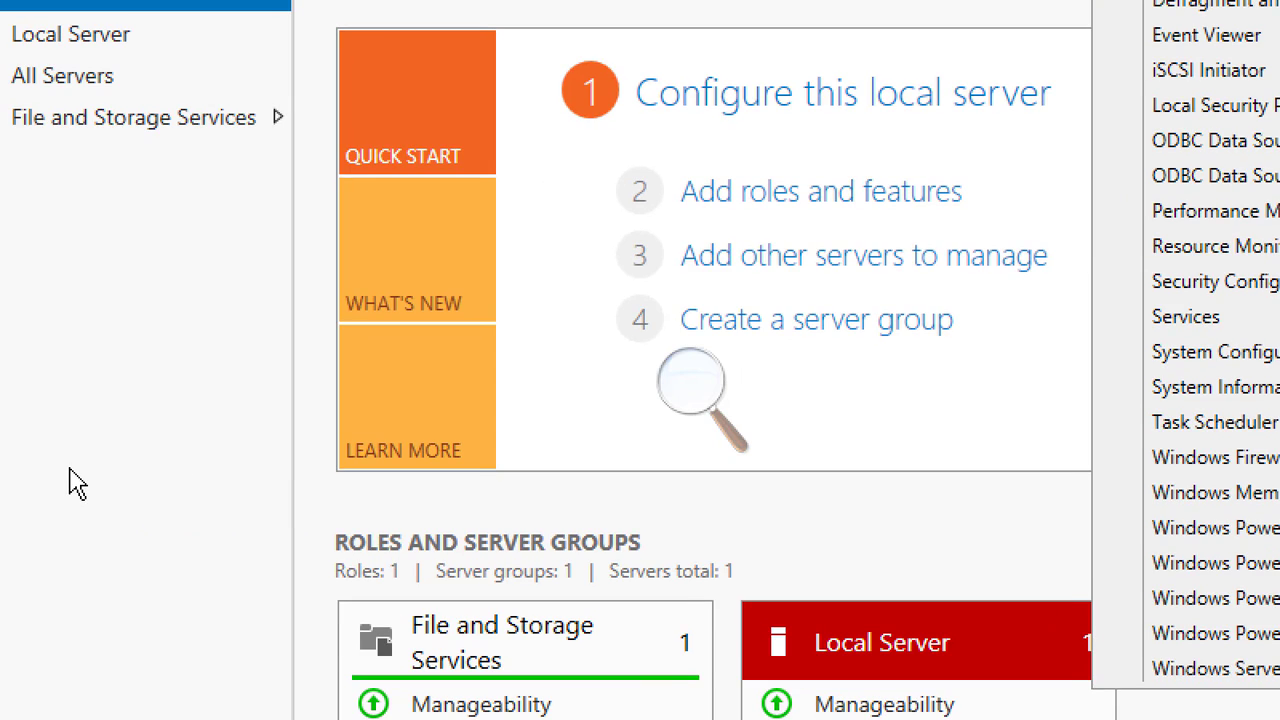
click(226, 678)
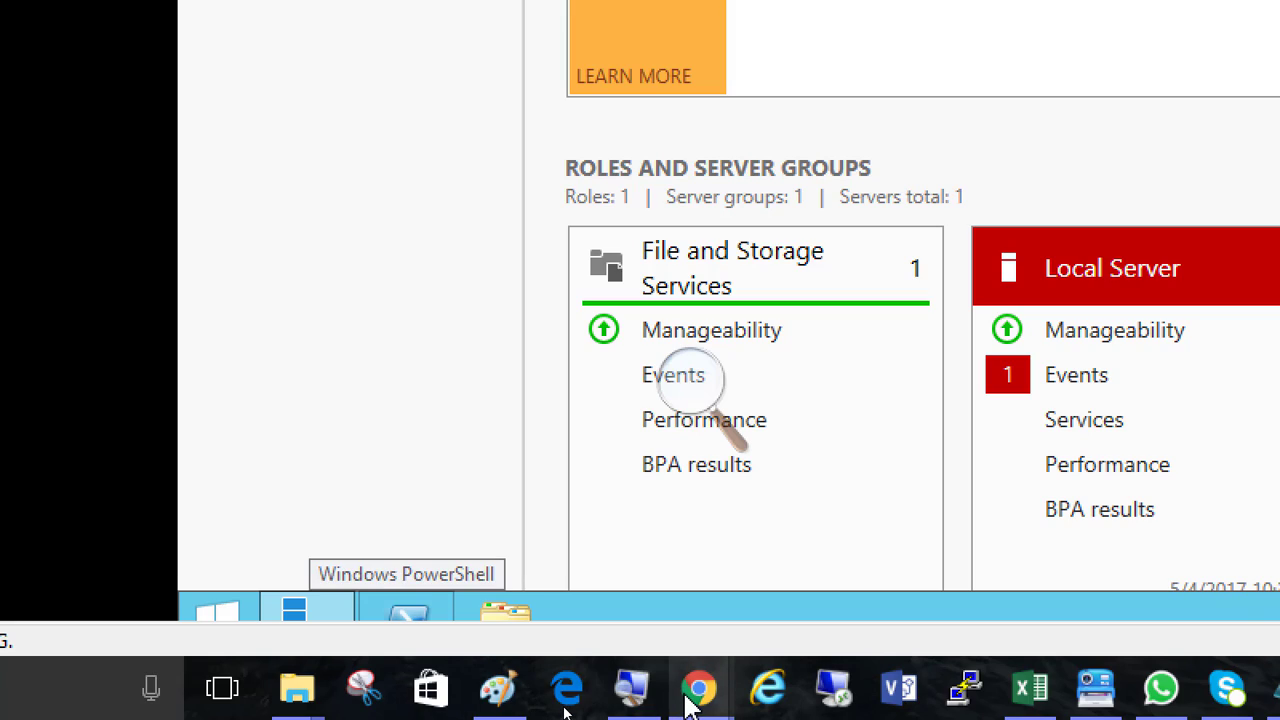
Switch to the lab notes in Chrome and highlight the private lab changes heading and the instruction to install VMware Tools
mouse_move(690, 698)
click(1006, 614)
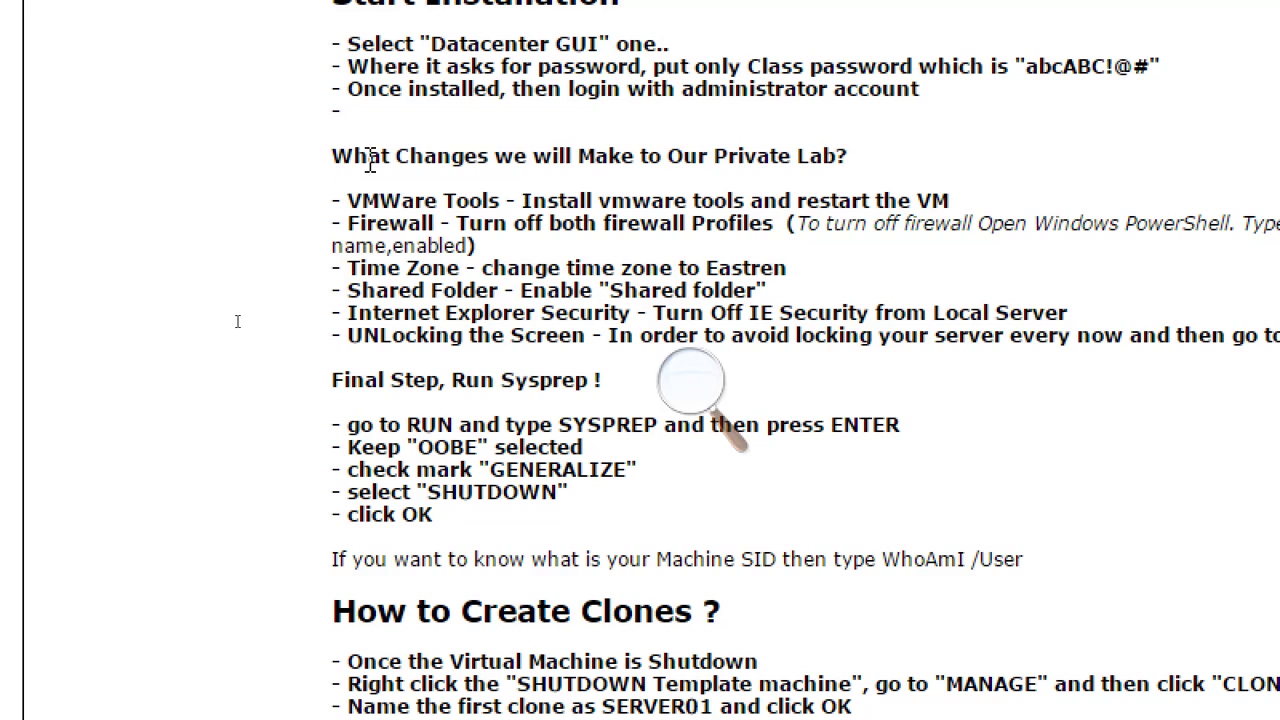
drag(370, 160, 785, 181)
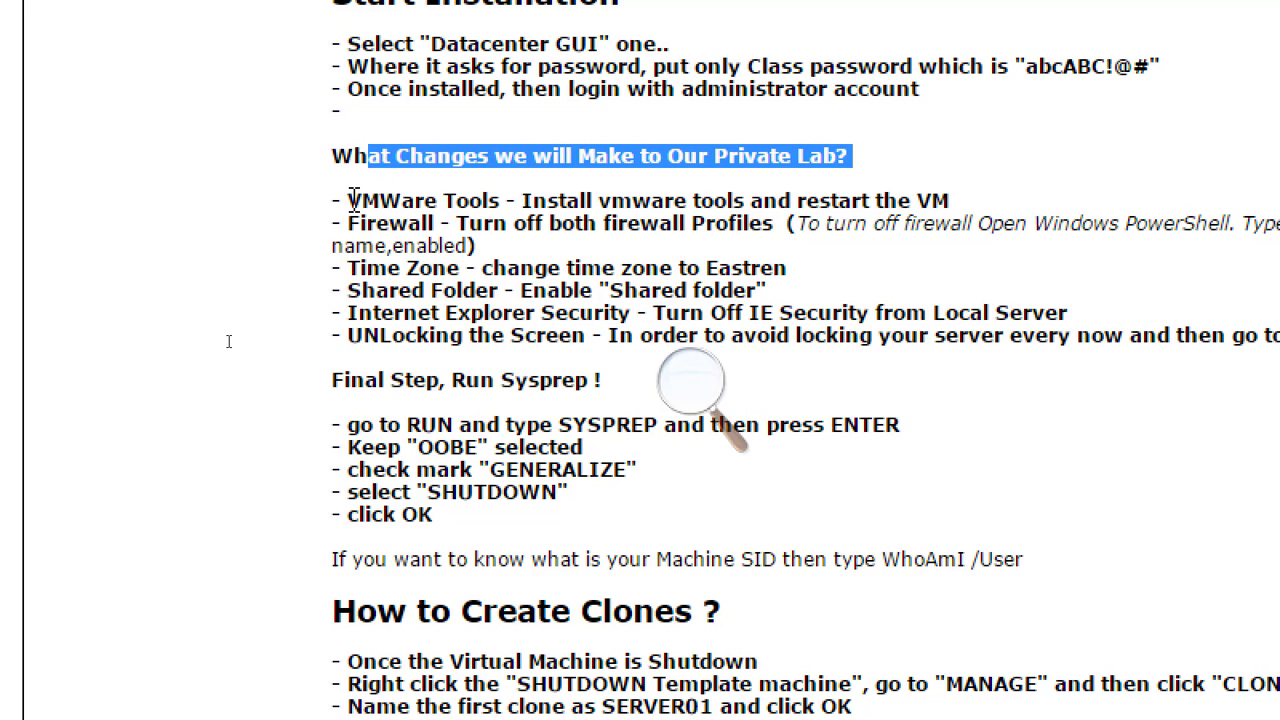
drag(350, 200, 962, 200)
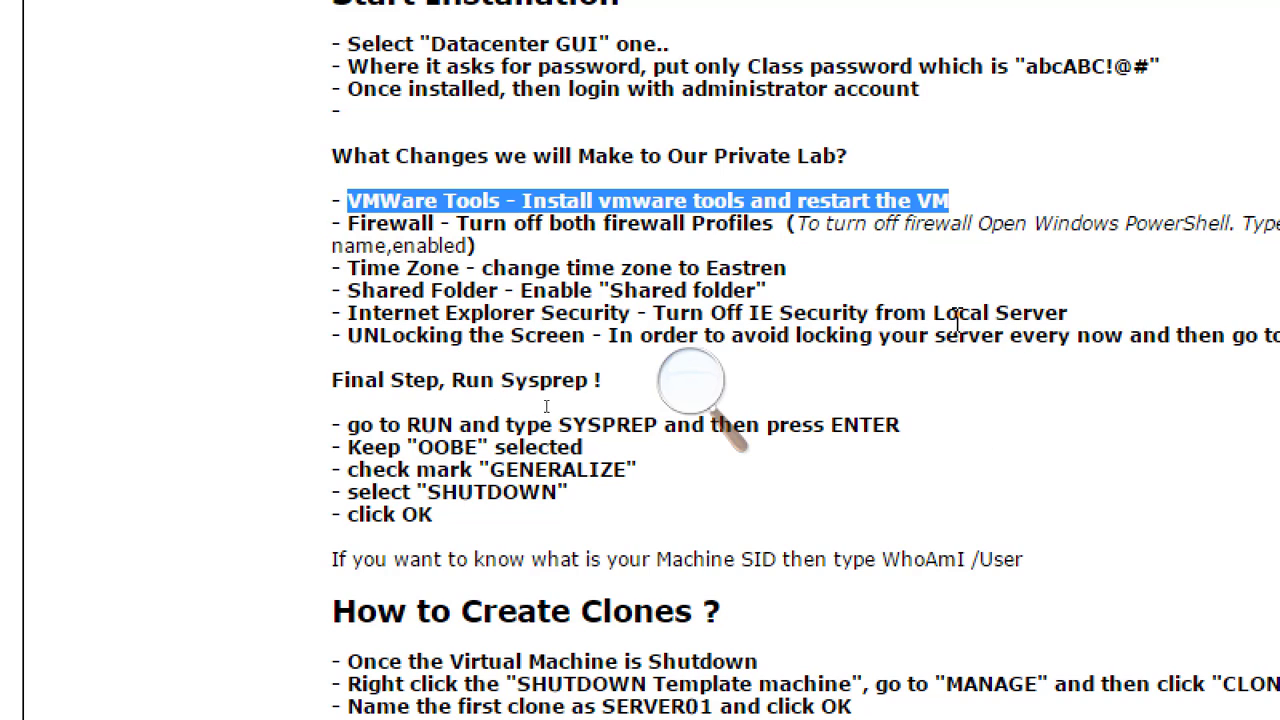
Switch back to VMware Workstation and start the VMware Tools installation for the running Windows Server 2012 template machine
key(alt+Tab)
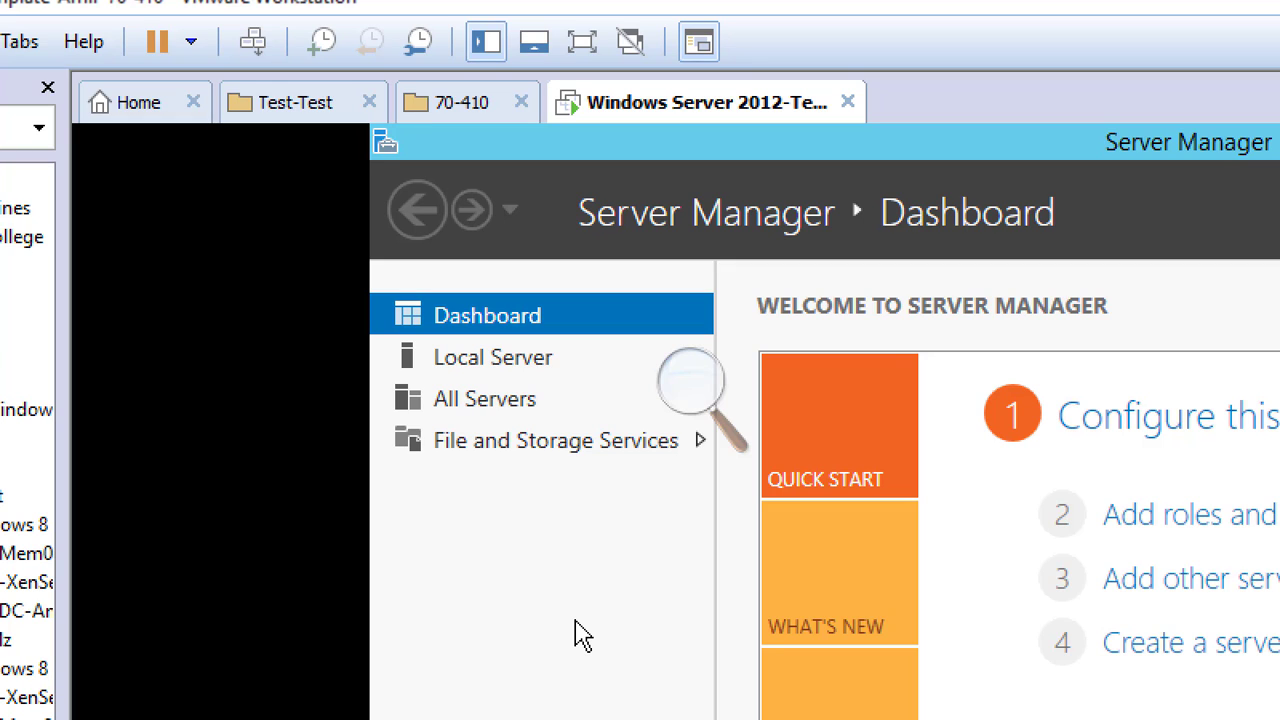
right_click(676, 108)
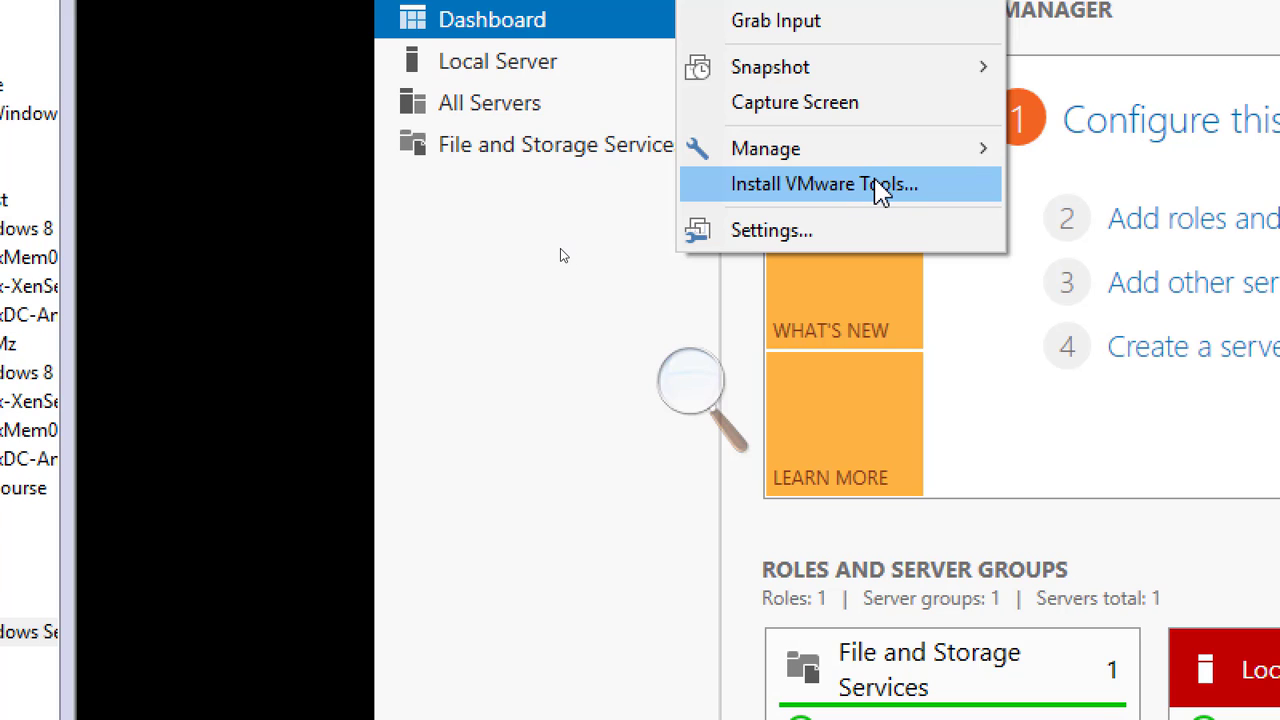
click(879, 188)
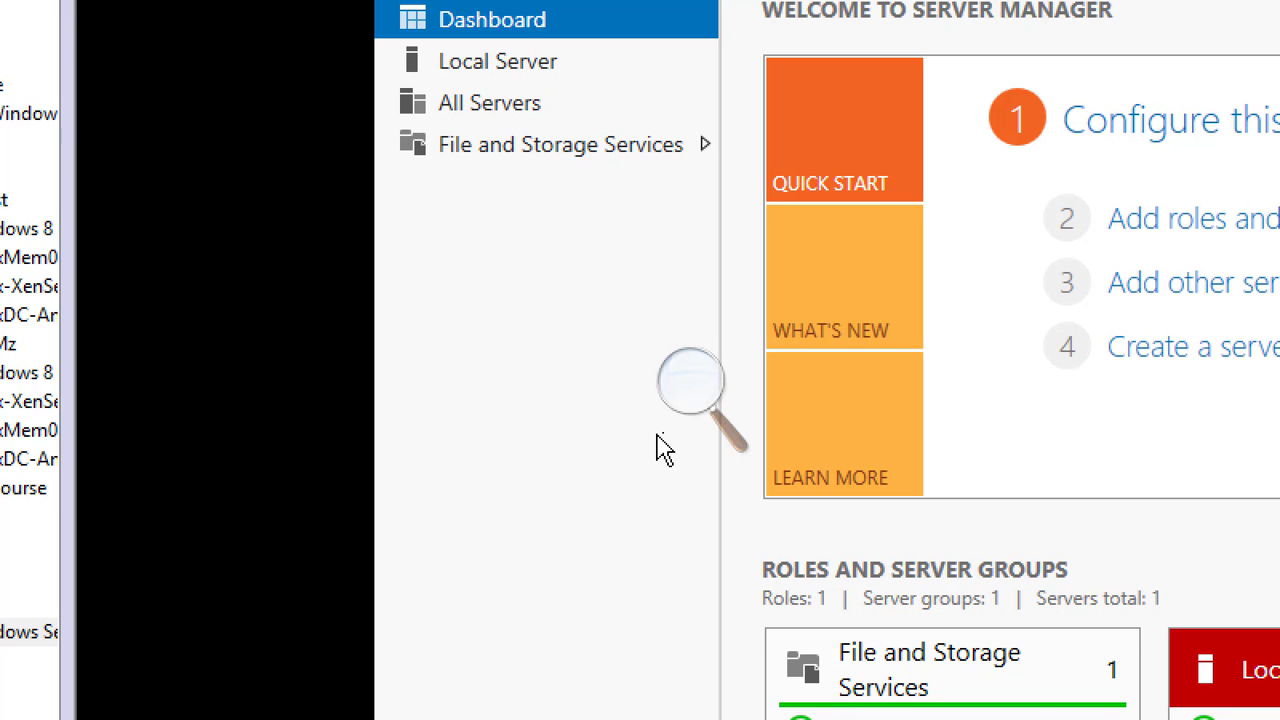
click(551, 397)
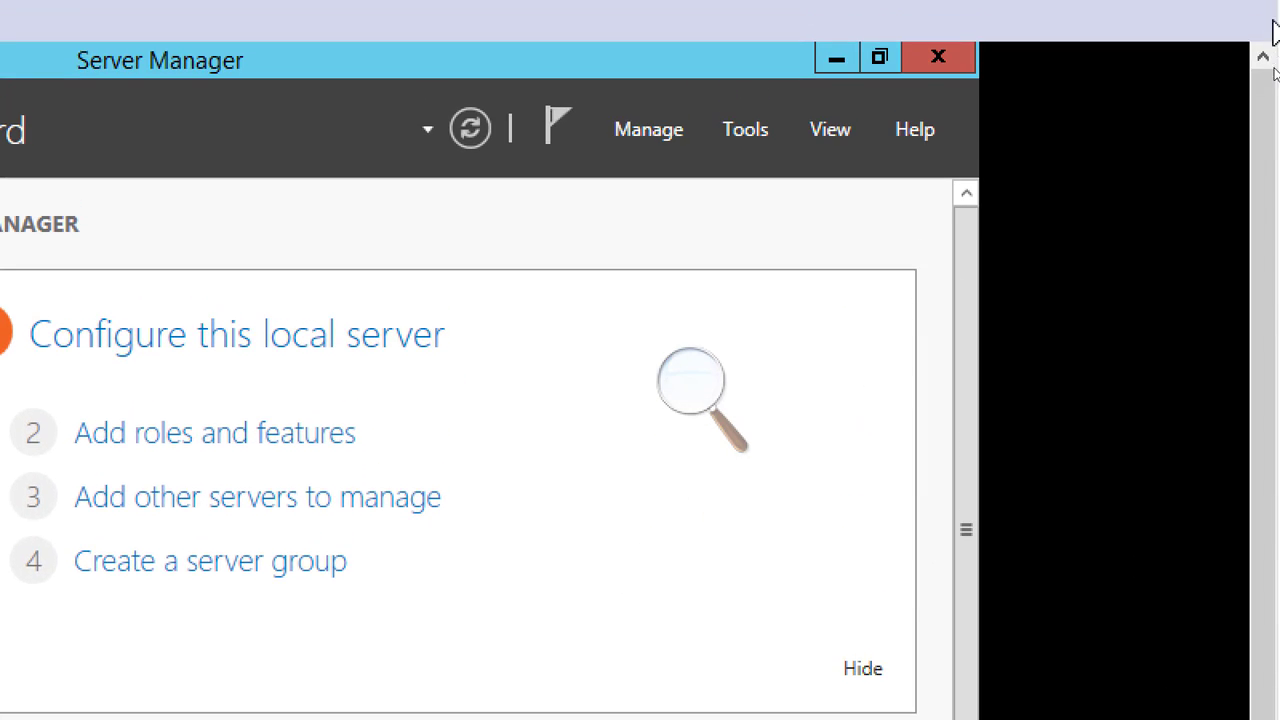
Open File Explorer inside the virtual machine to reach its drives
drag(1268, 140, 1275, 216)
drag(1275, 449, 1275, 452)
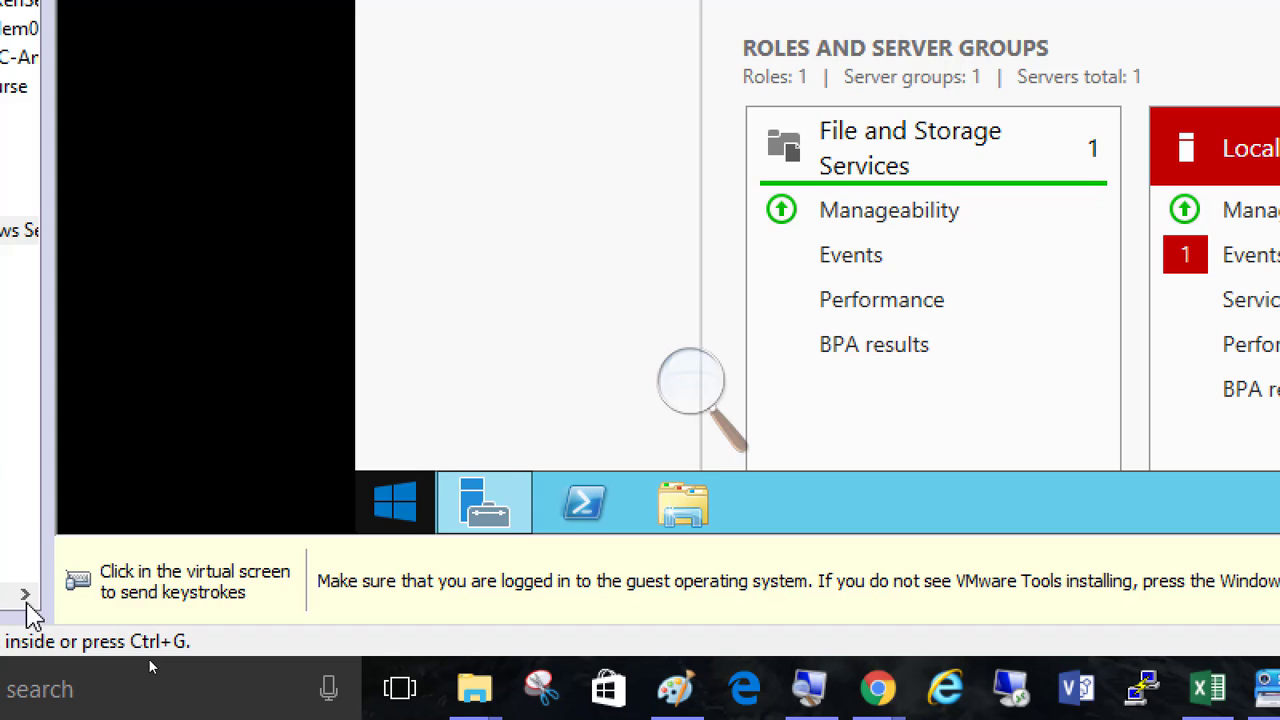
click(718, 505)
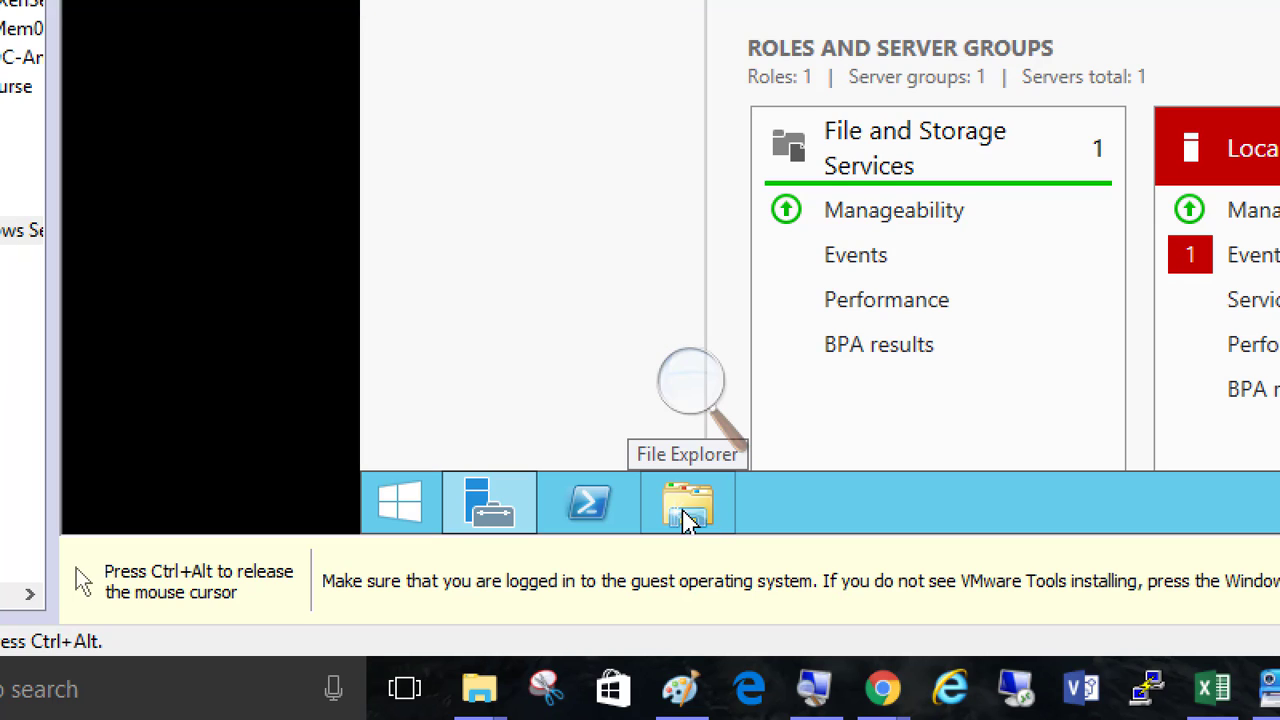
click(690, 510)
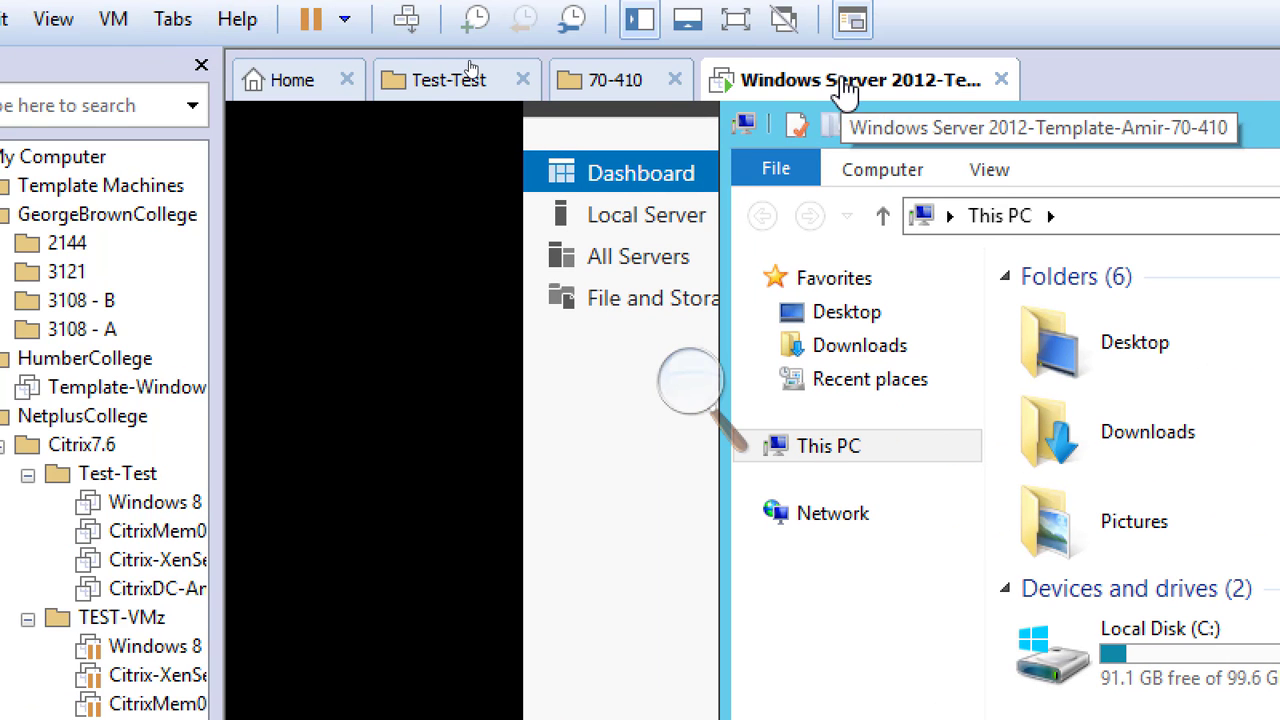
Launch the VMware Tools installer from DVD Drive (D:) in the virtual machine
right_click(828, 86)
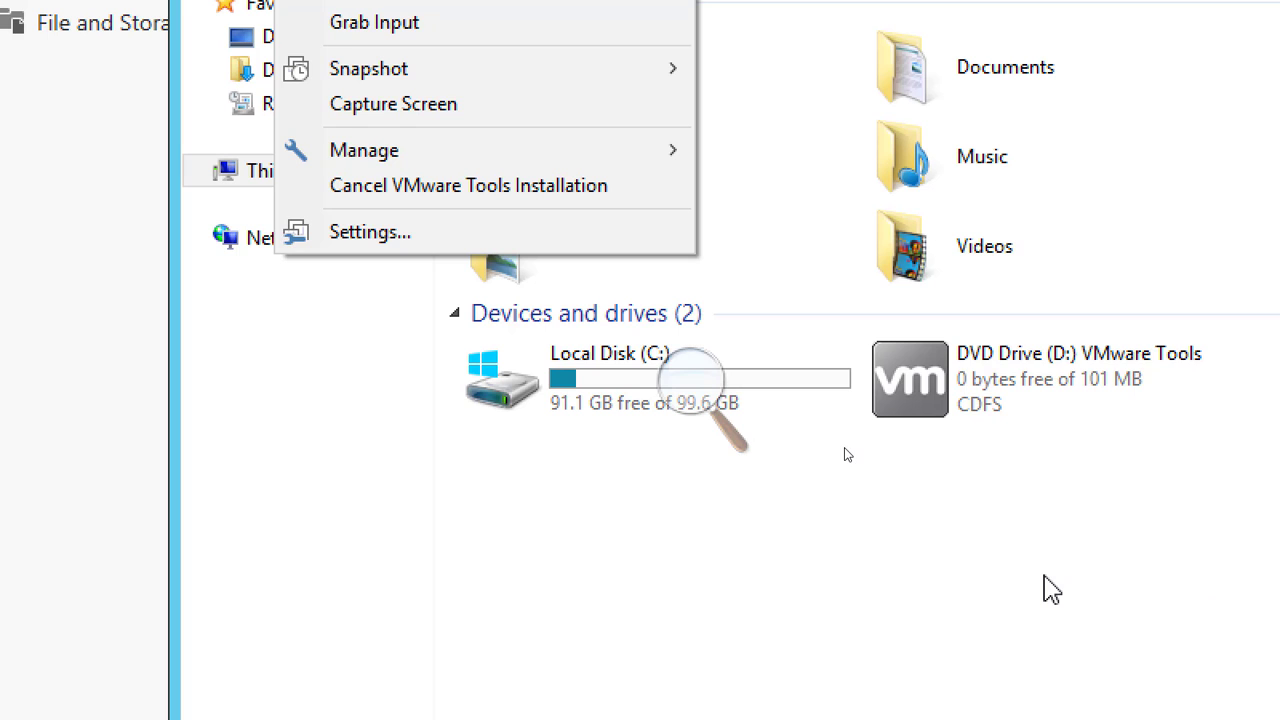
click(1047, 590)
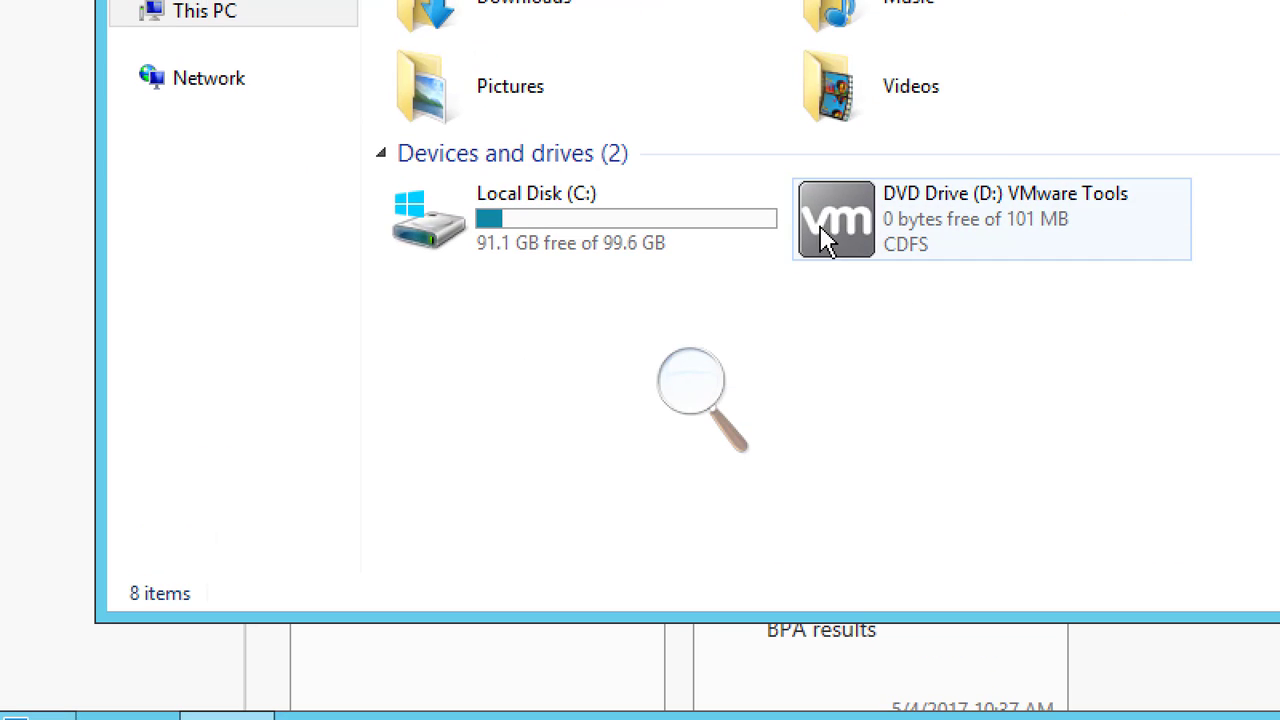
mouse_move(830, 236)
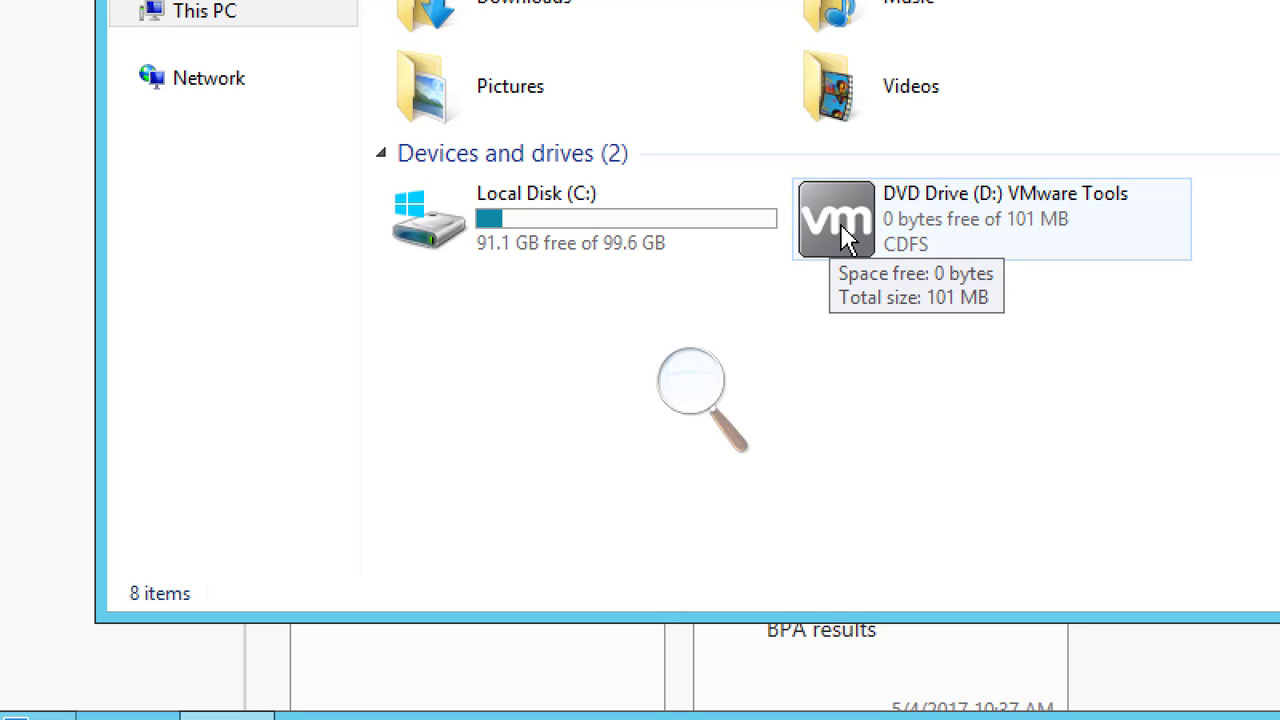
double_click(830, 236)
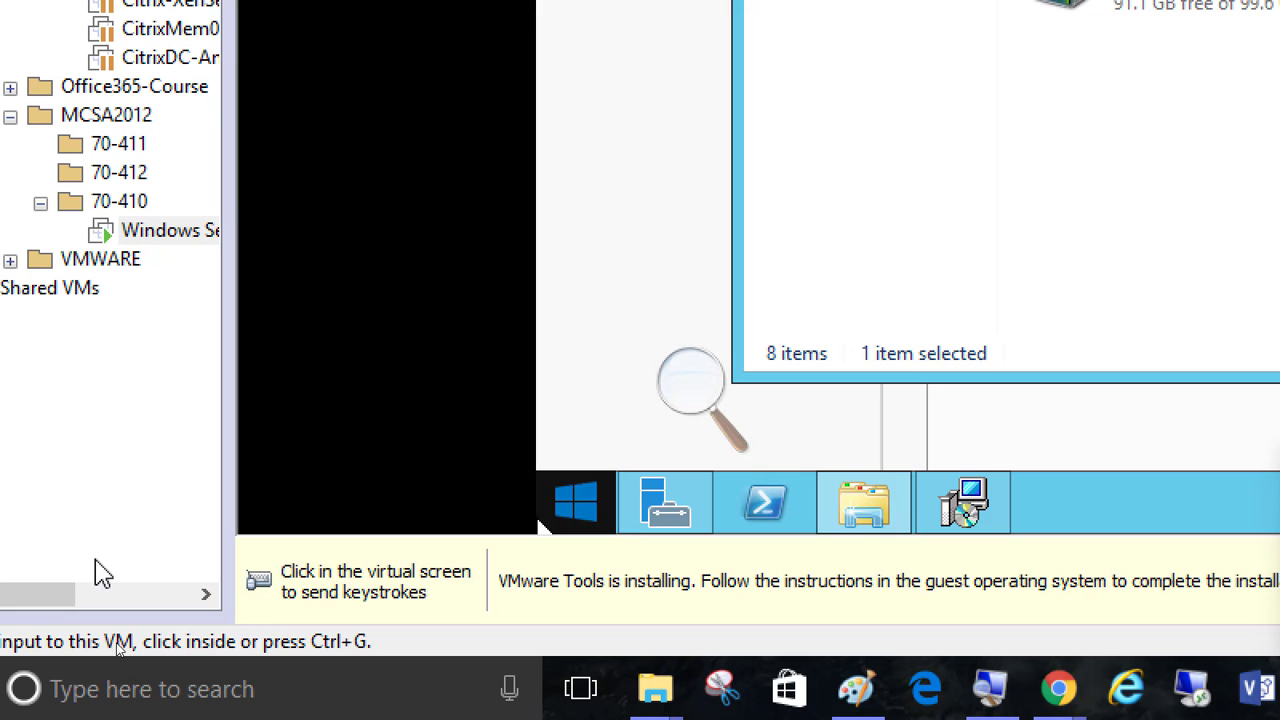
Bring the VMware Tools Setup wizard to the front and reposition its window over File Explorer
click(965, 508)
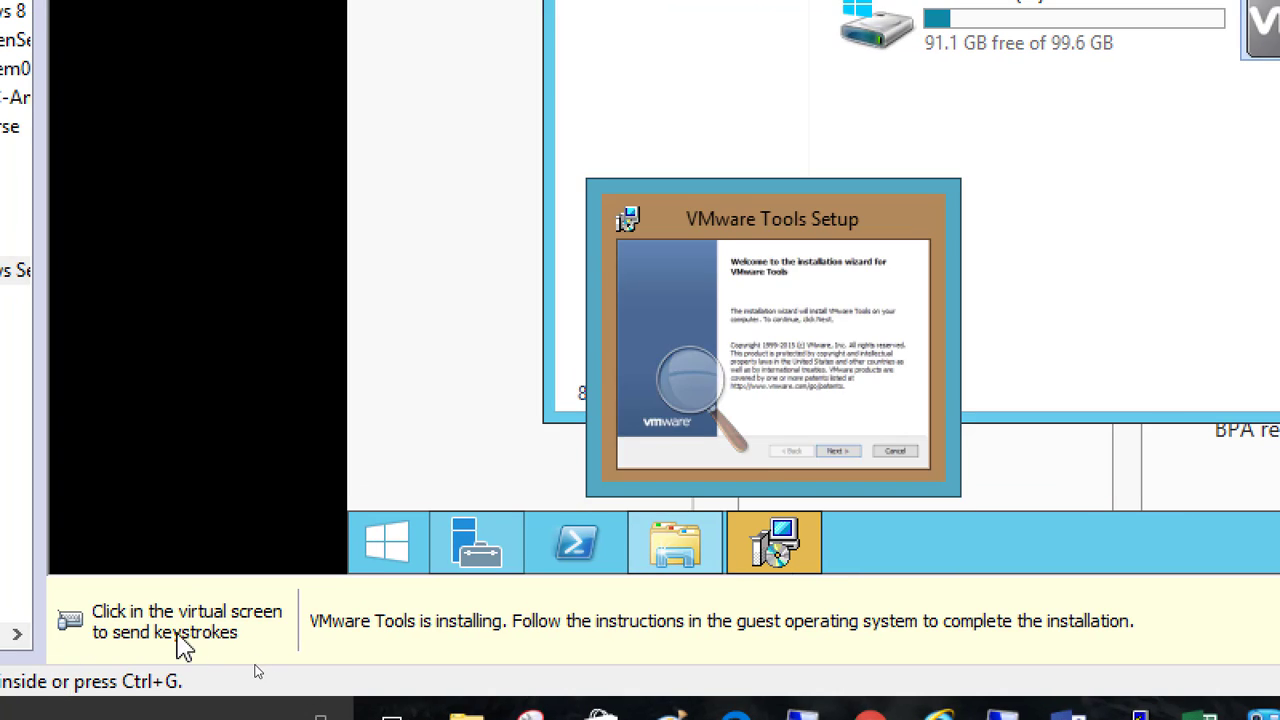
click(792, 493)
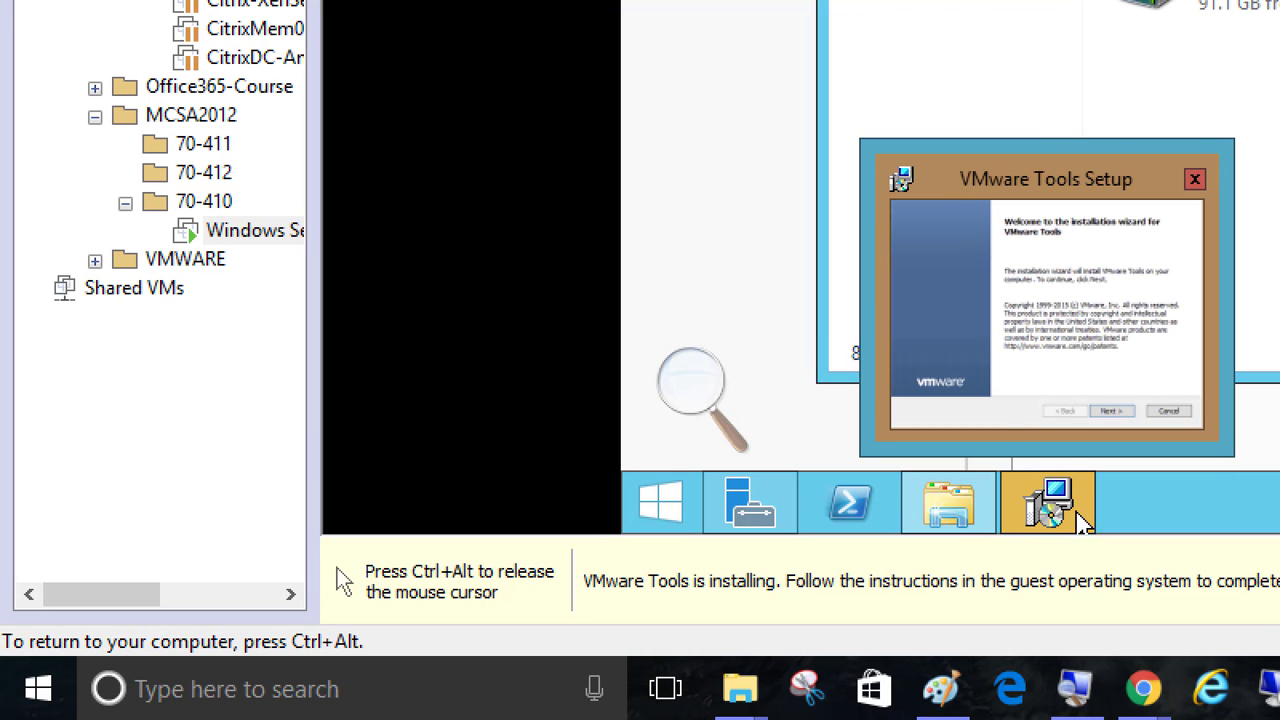
click(1050, 506)
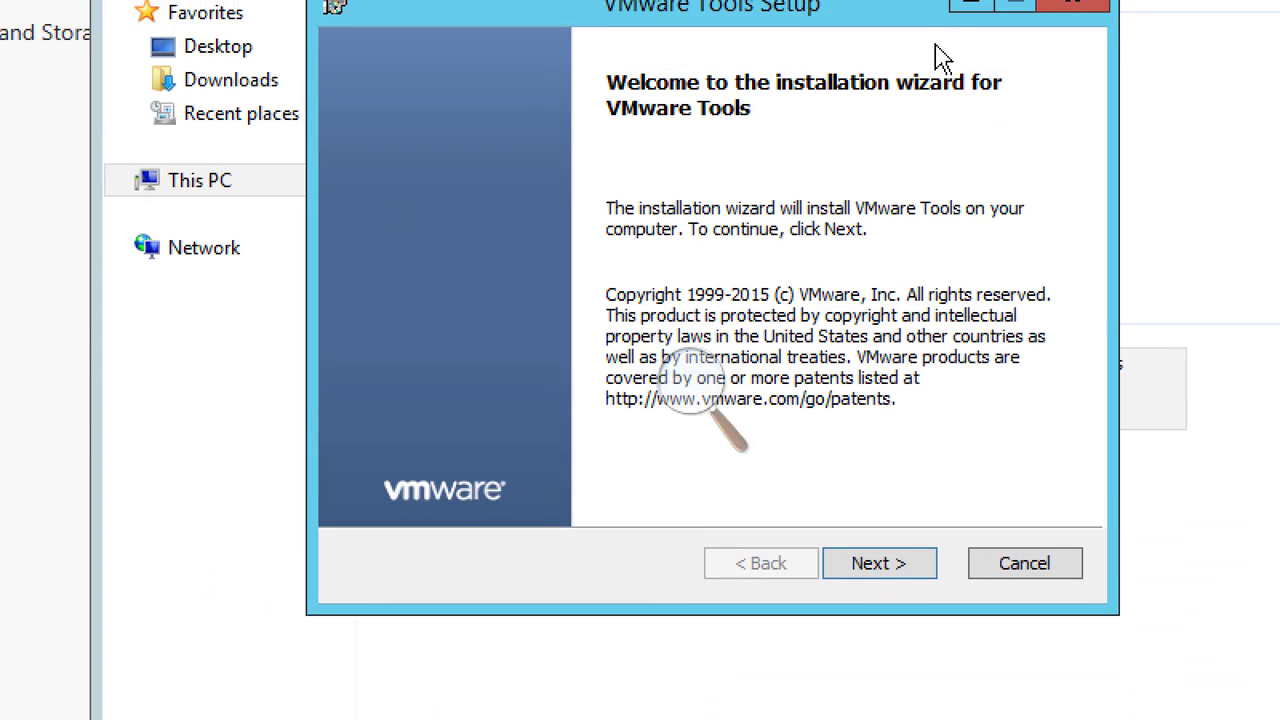
drag(877, 15, 477, 44)
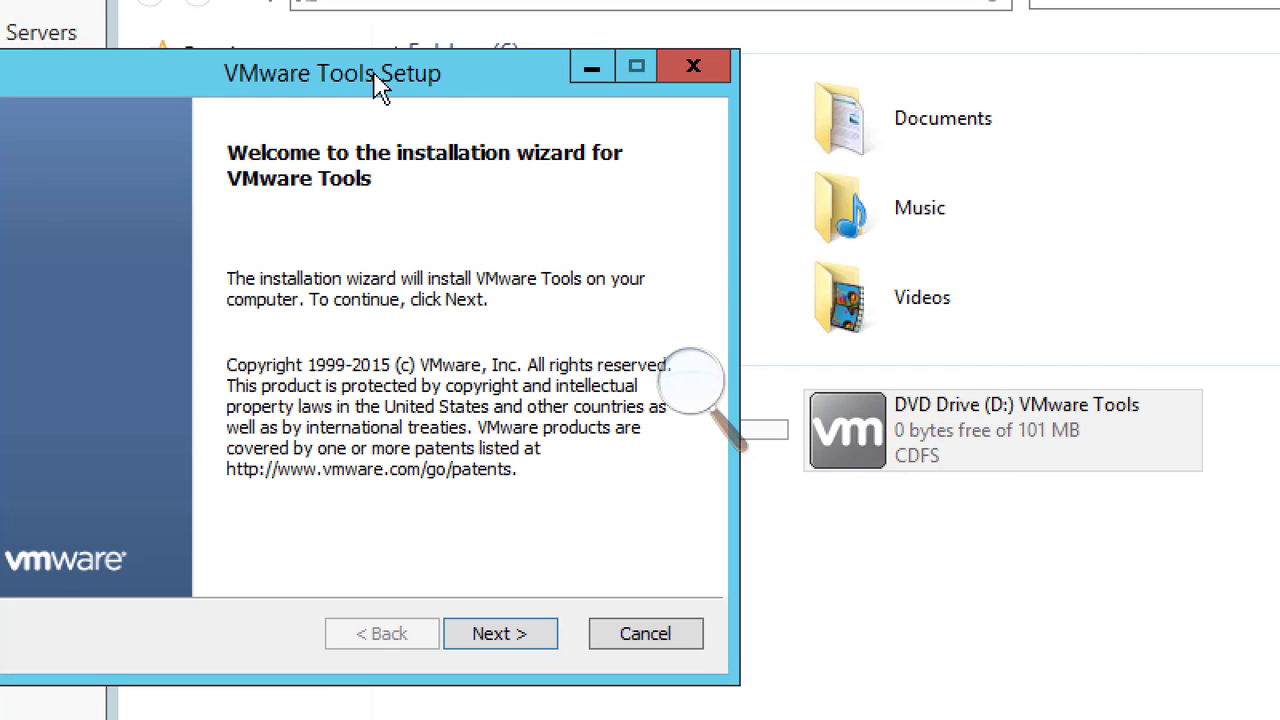
drag(380, 82, 812, 80)
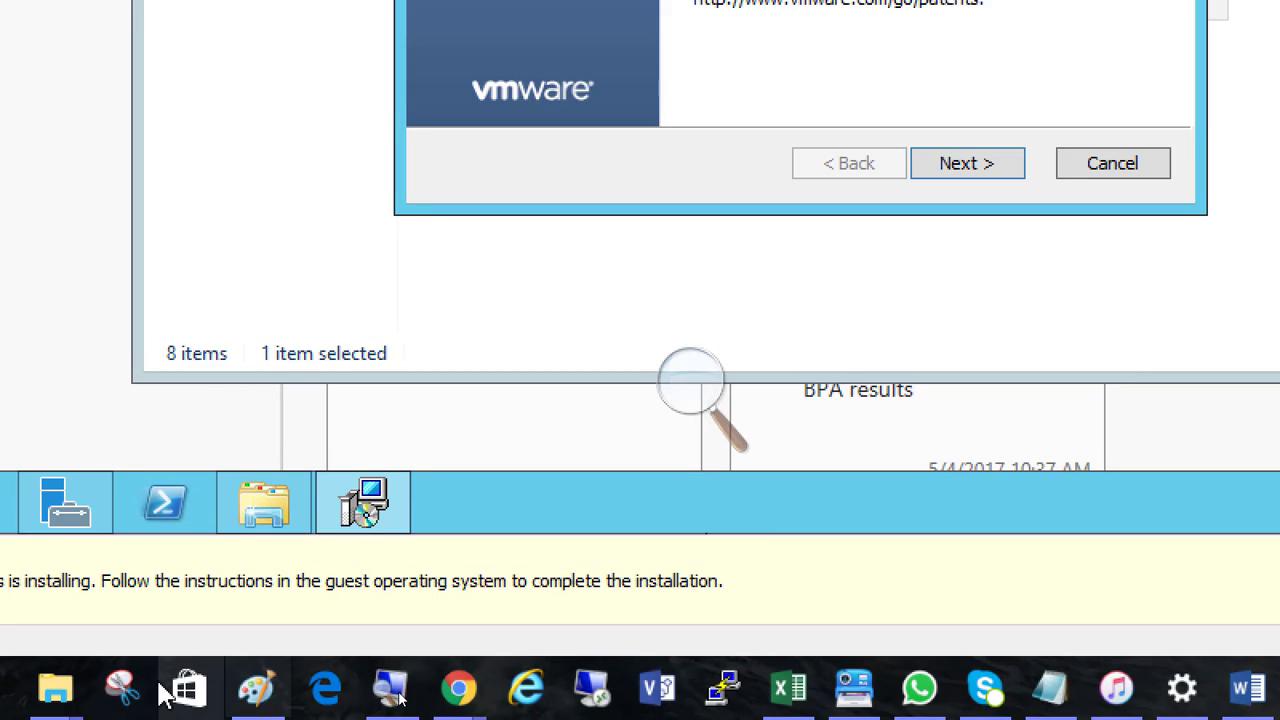
mouse_move(363, 505)
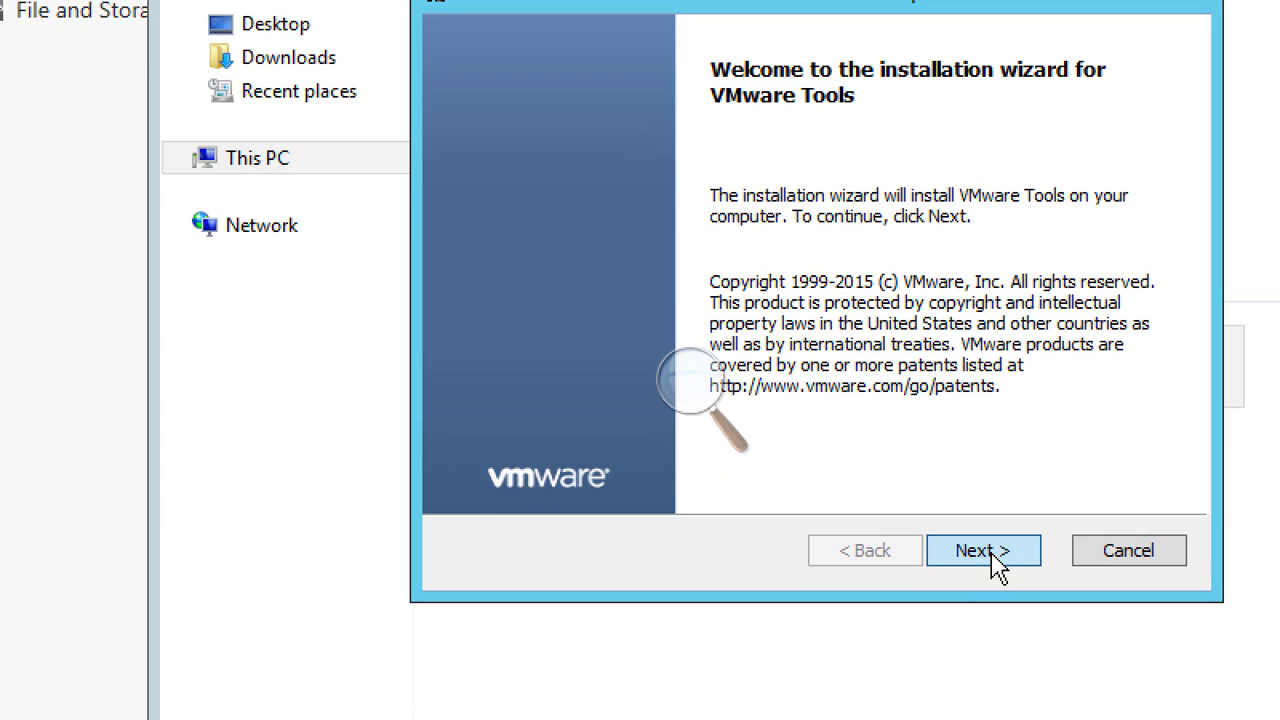
Install VMware Tools with the Typical setup type, finish the wizard and restart the virtual machine
click(985, 551)
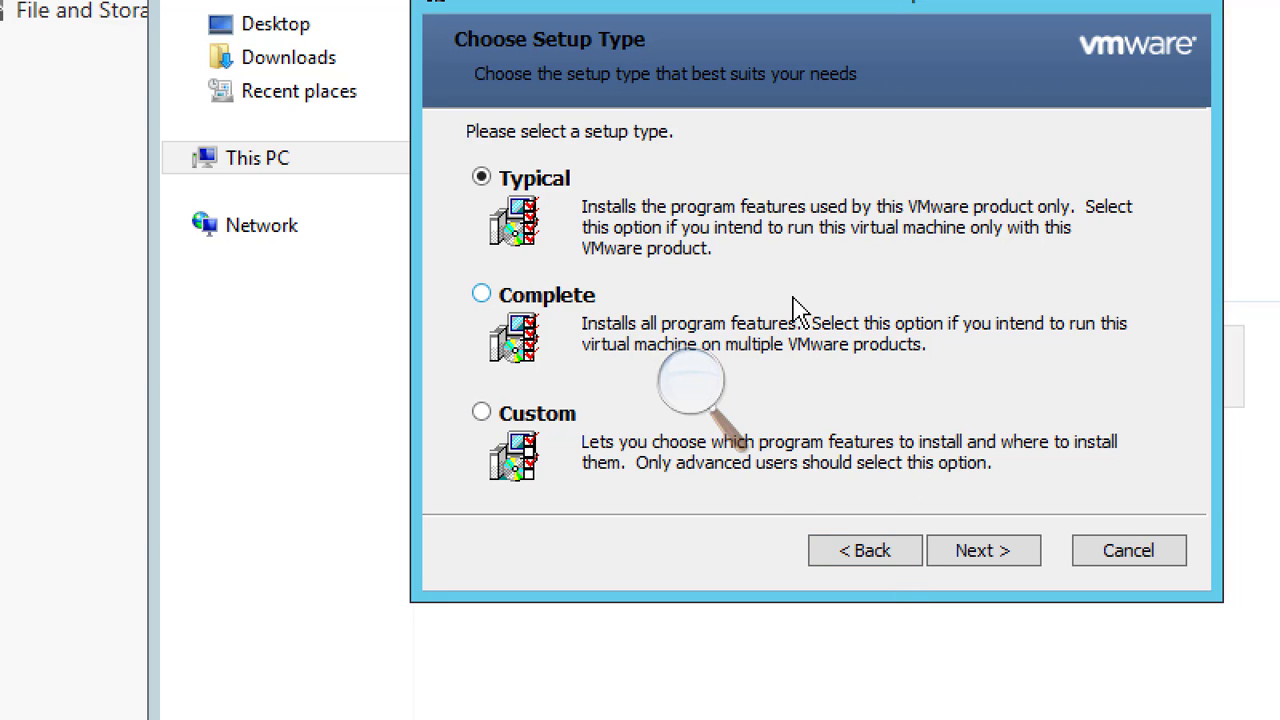
click(975, 562)
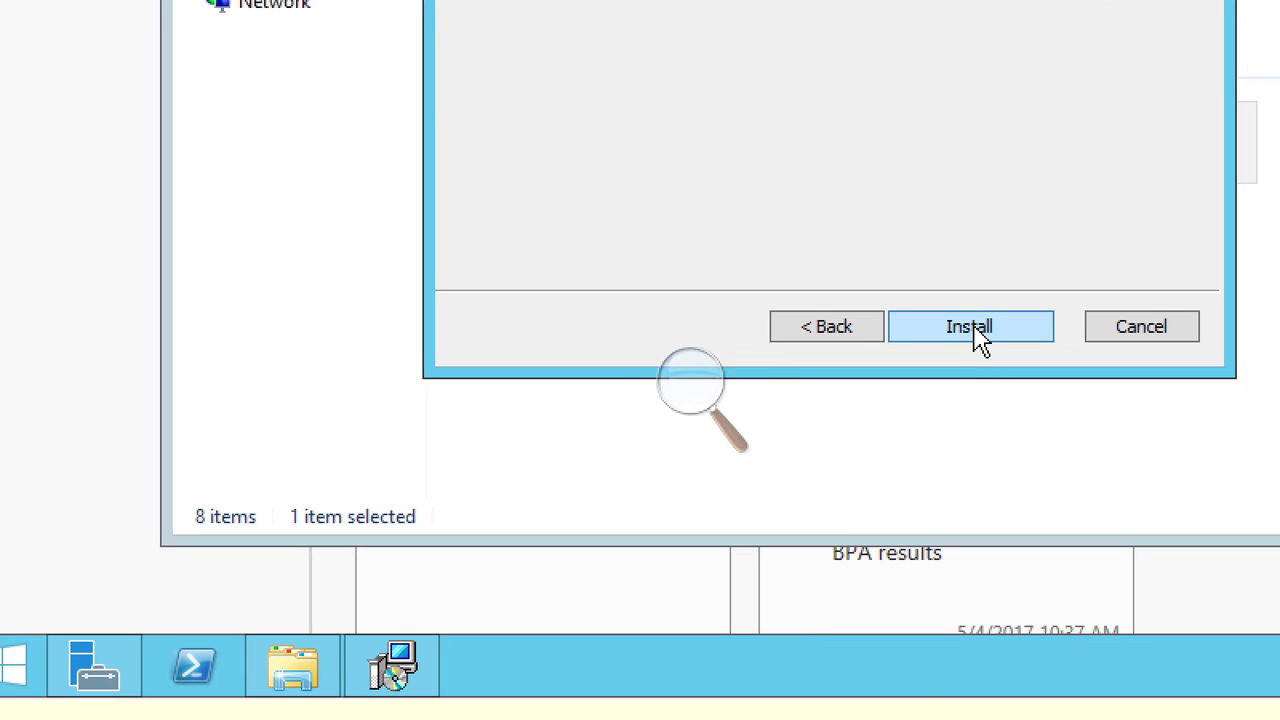
click(975, 328)
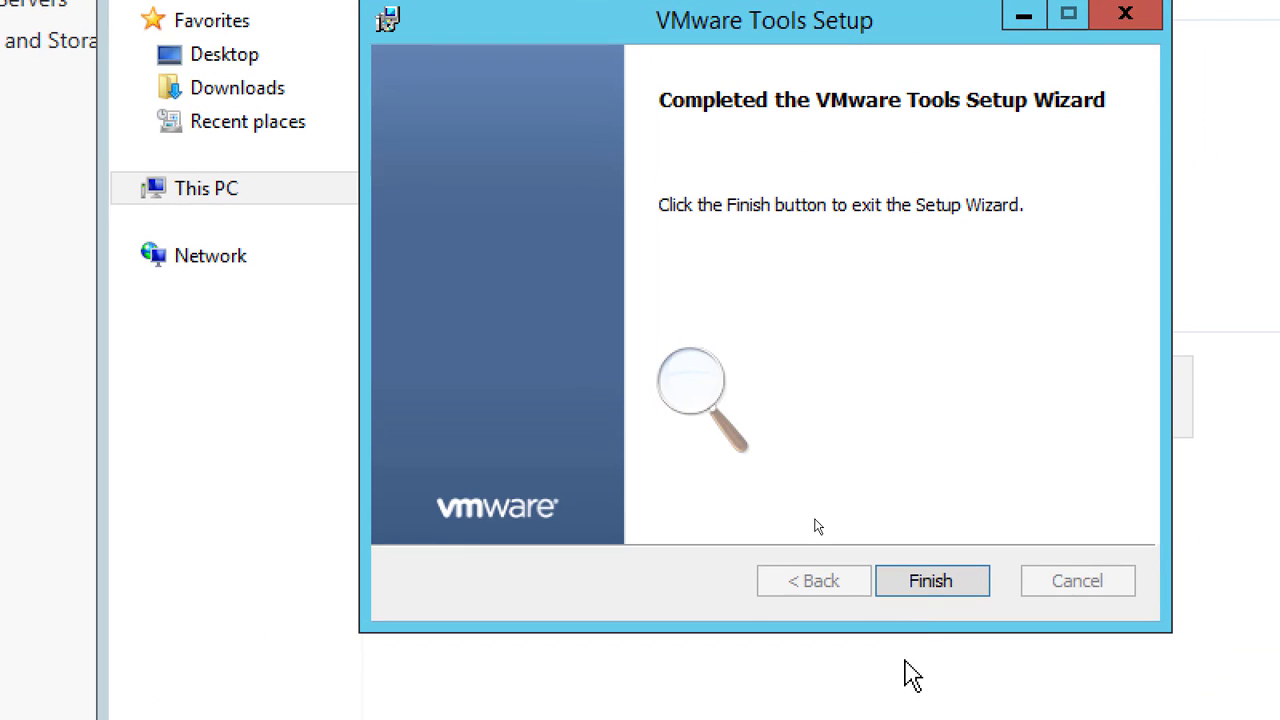
click(995, 413)
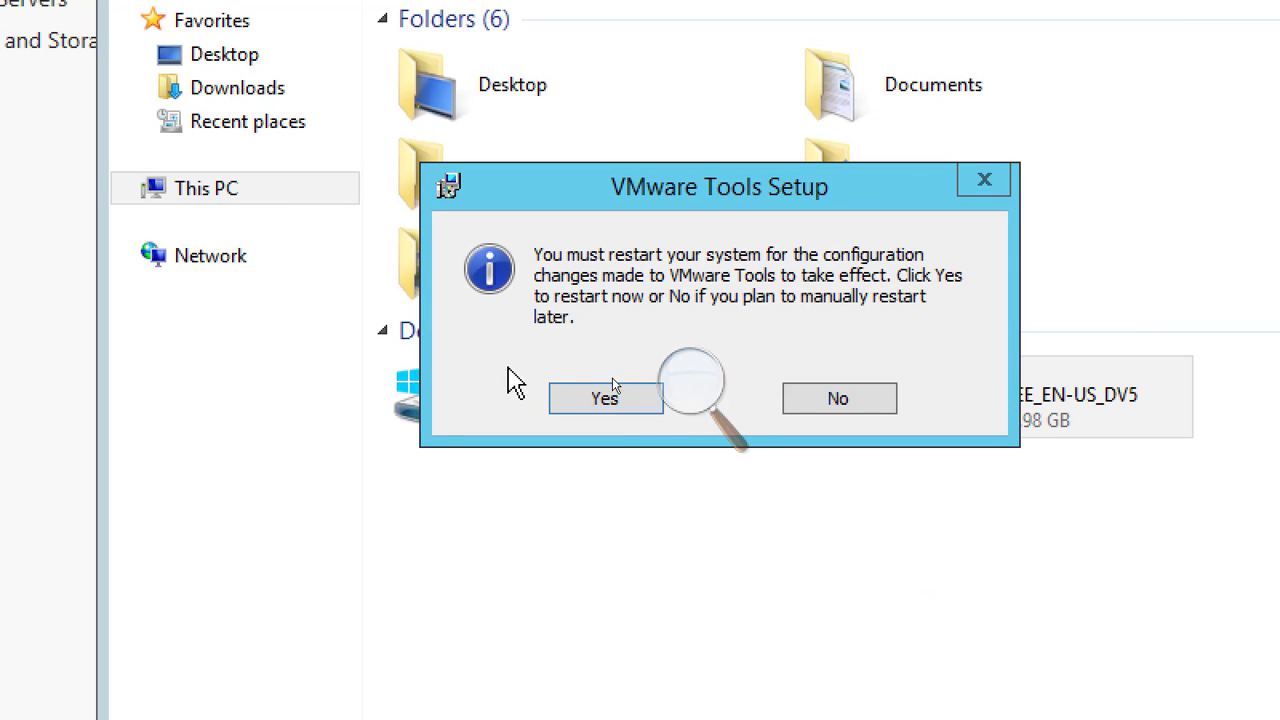
click(590, 399)
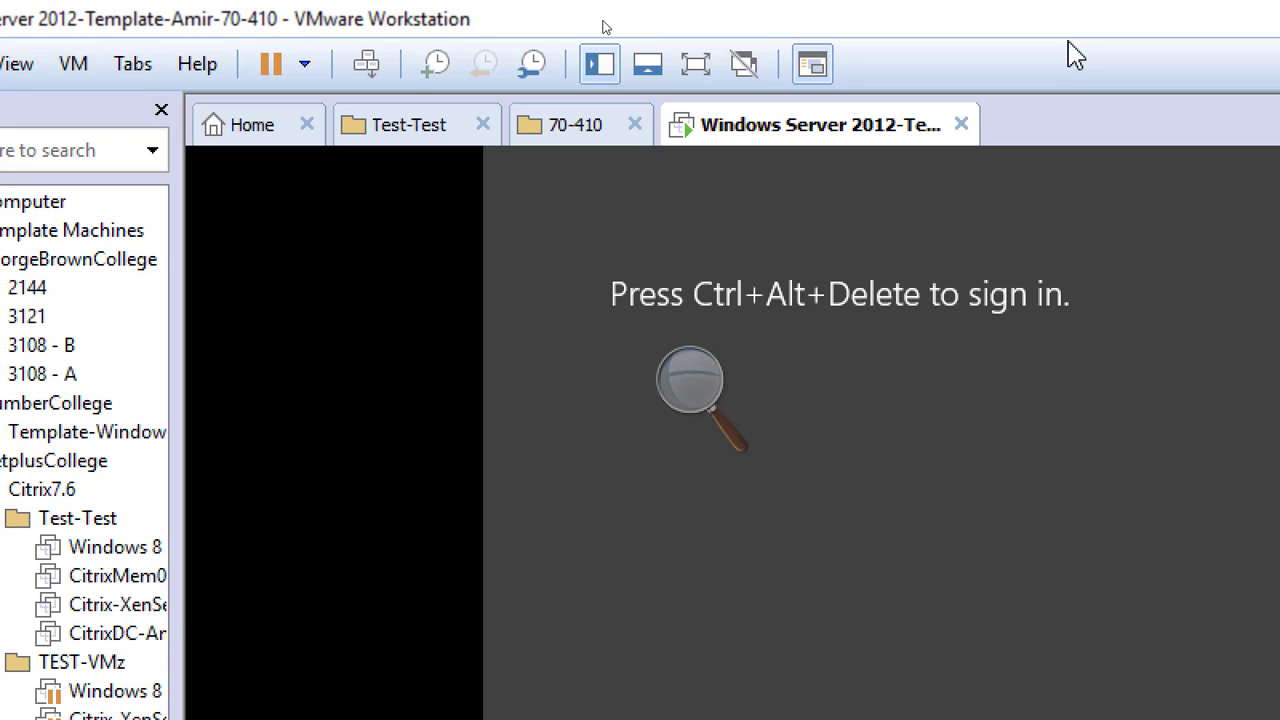
Send Ctrl+Alt+Del to the restarted virtual machine and sign in as Administrator with the account password
click(356, 62)
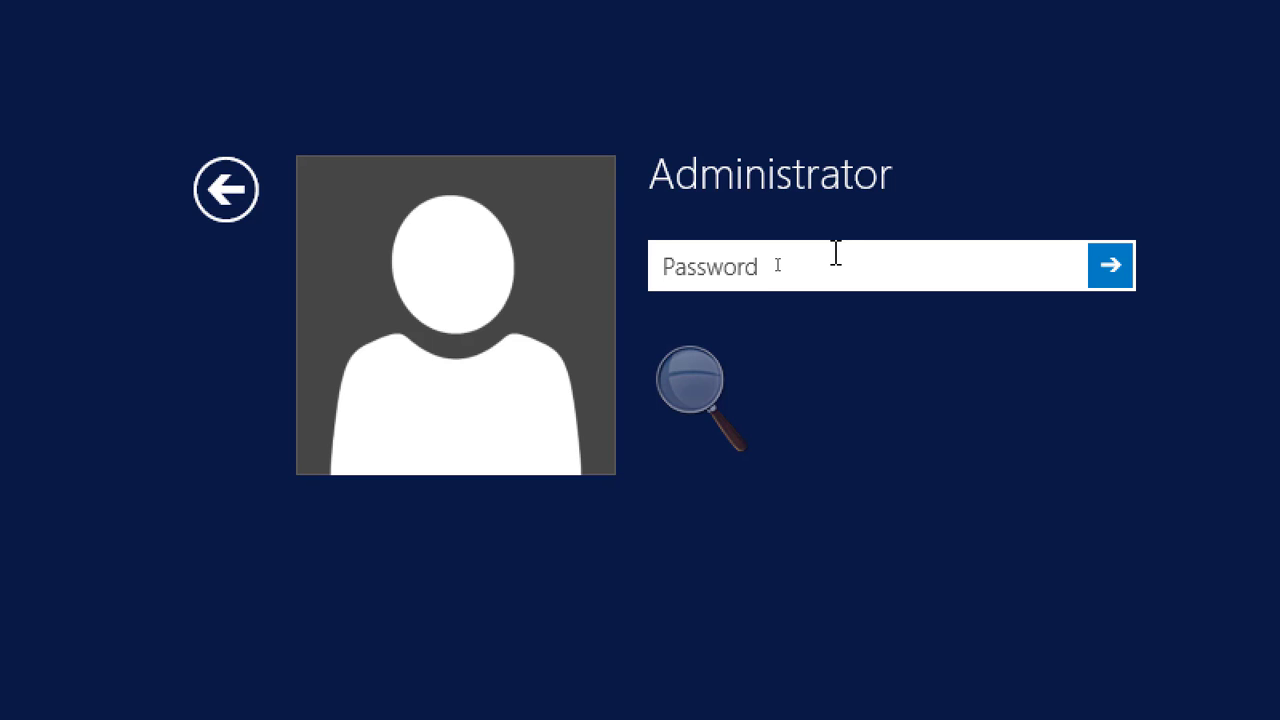
text(*******)
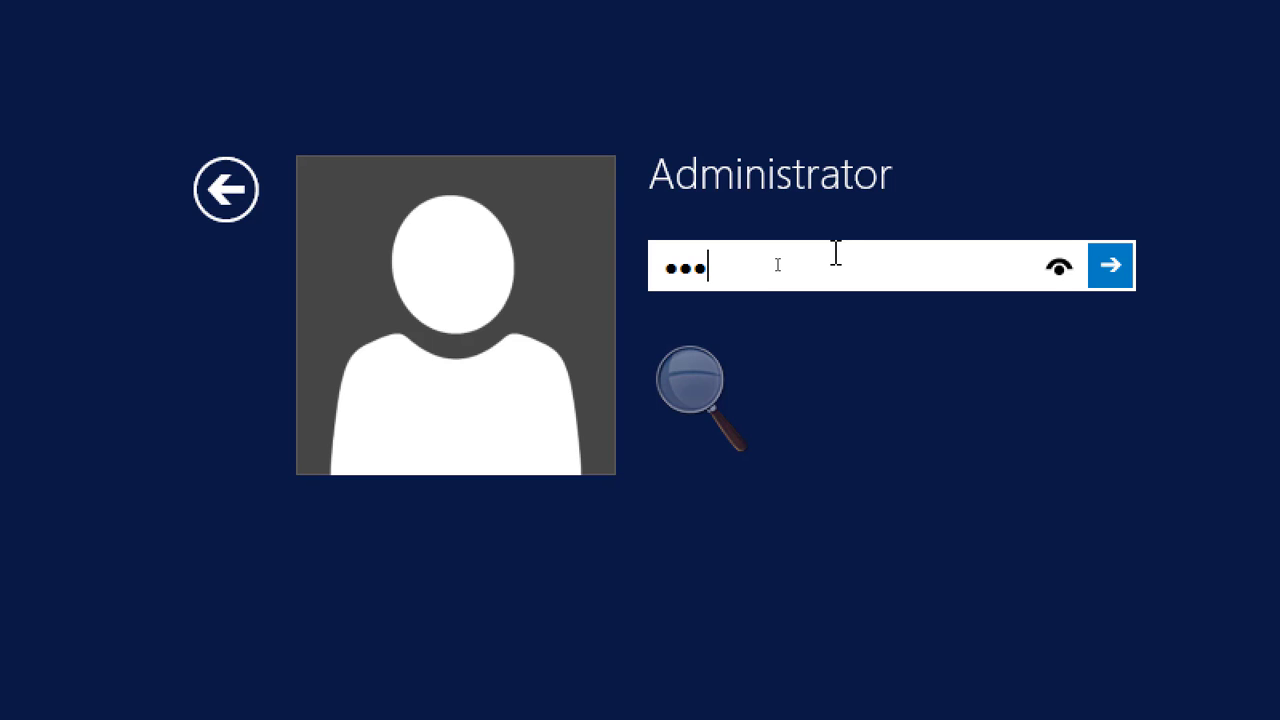
text(**)
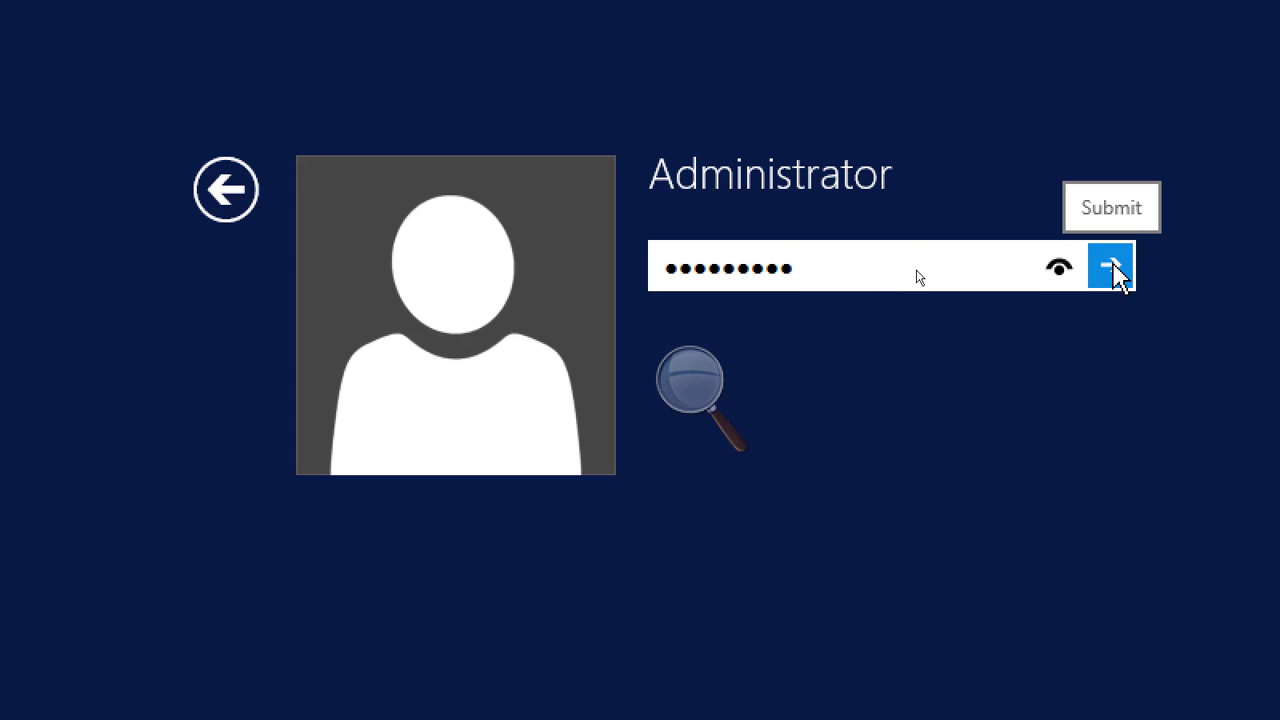
click(1115, 260)
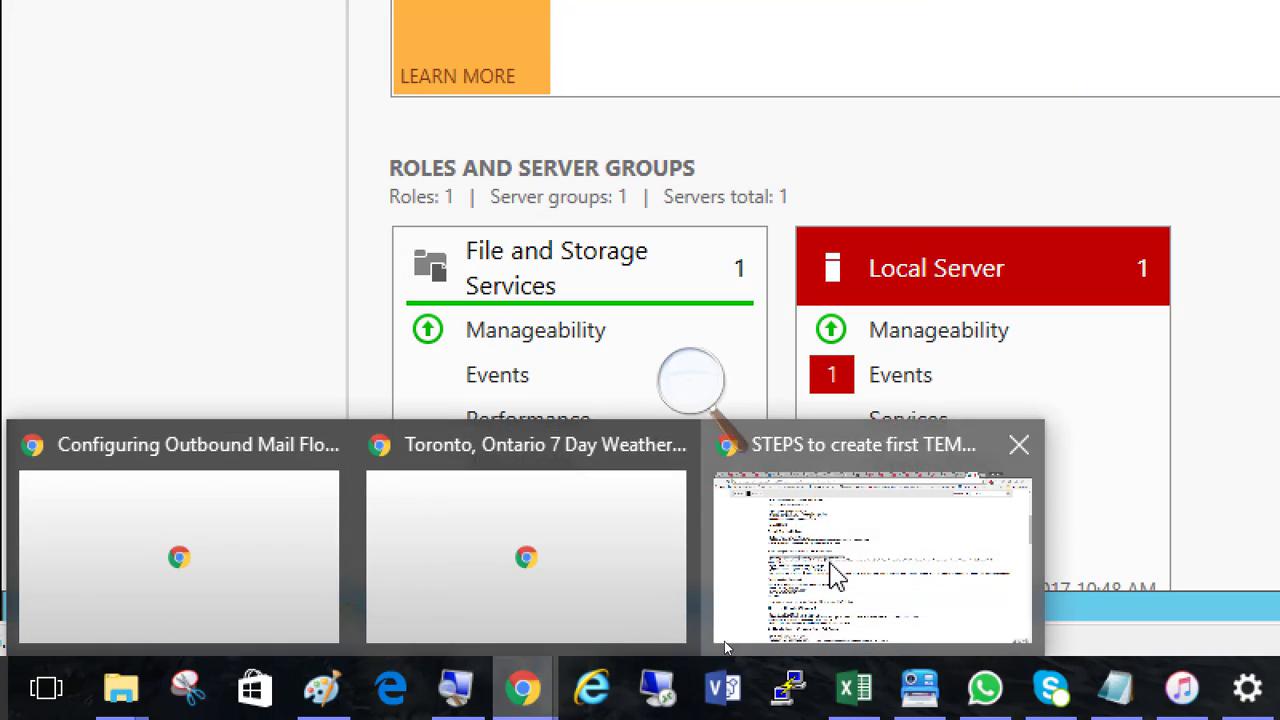
Switch to the template creation steps page in Chrome and highlight the instruction to turn off both firewall profiles
click(724, 641)
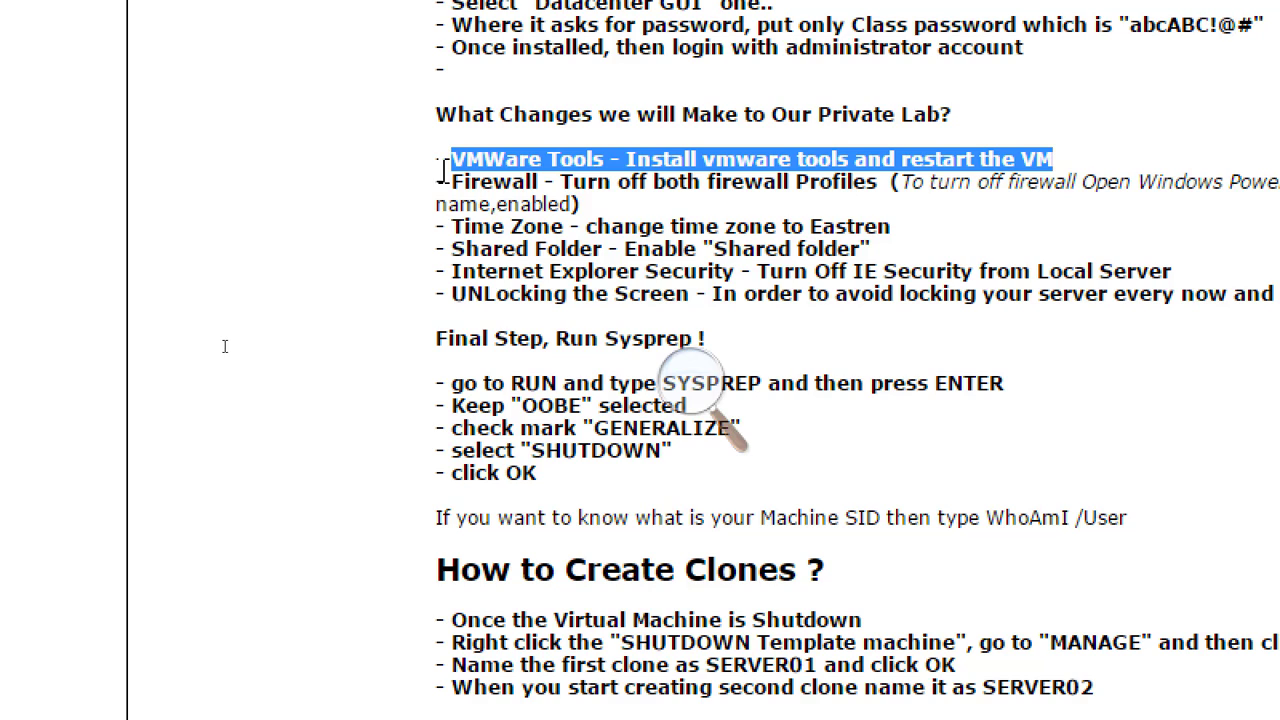
drag(452, 183, 885, 182)
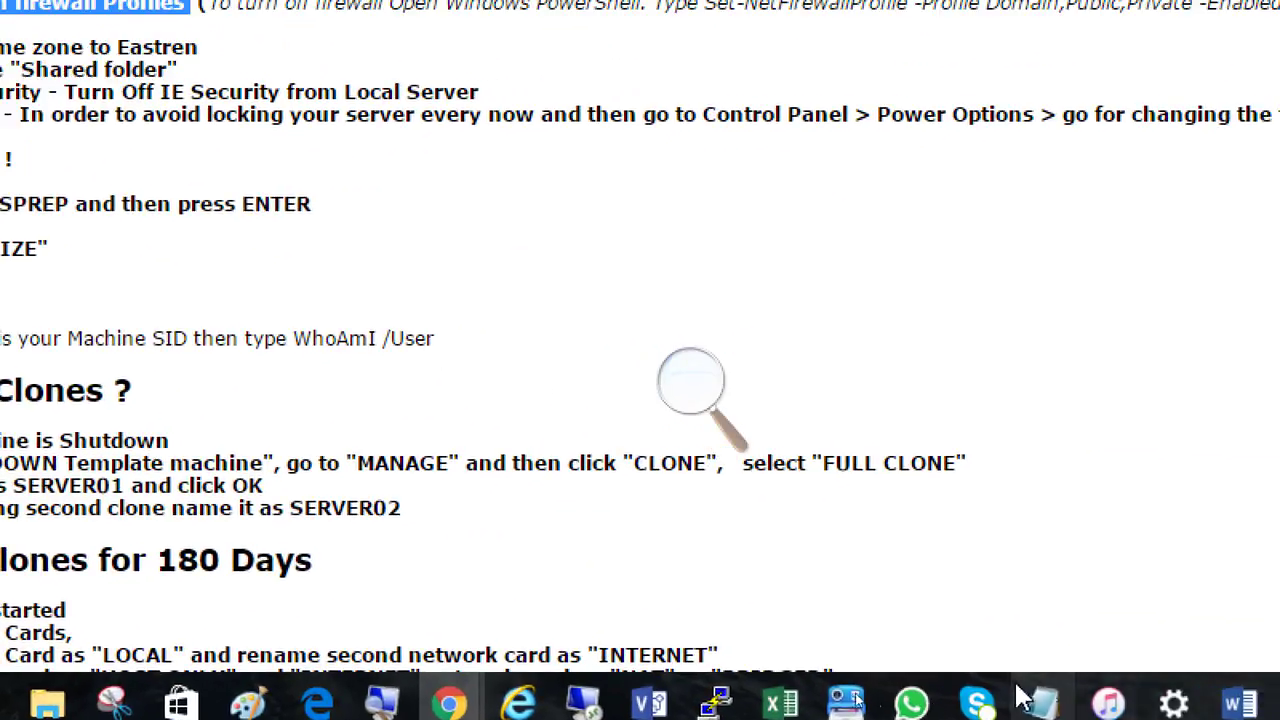
Switch back to the Windows Server 2012 virtual machine in VMware Workstation and open Windows Firewall from the Local Server properties
mouse_move(1172, 706)
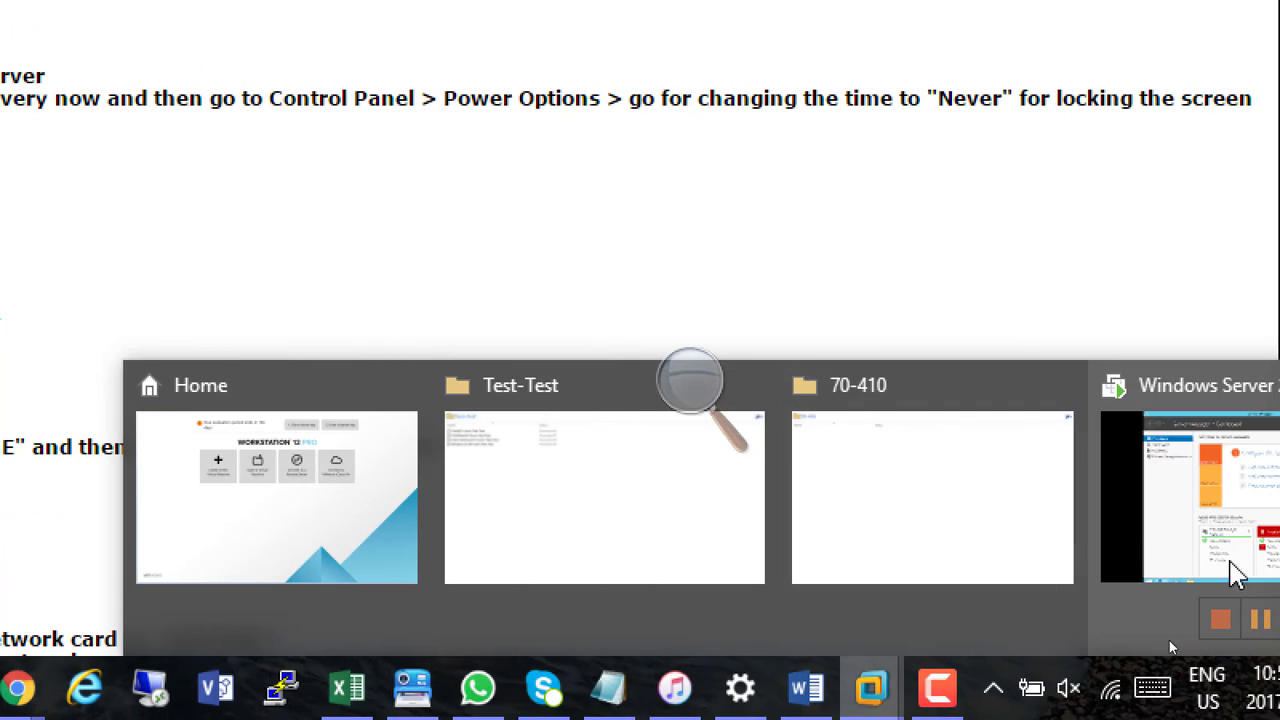
click(1229, 571)
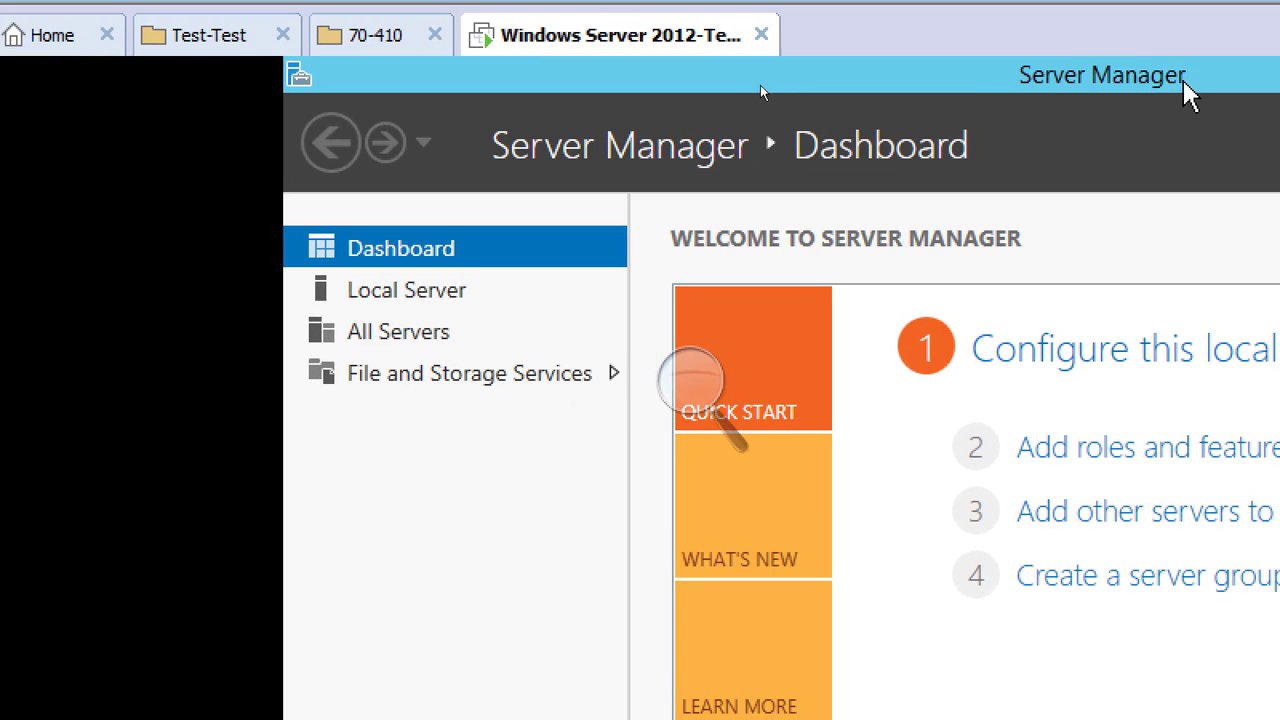
click(404, 294)
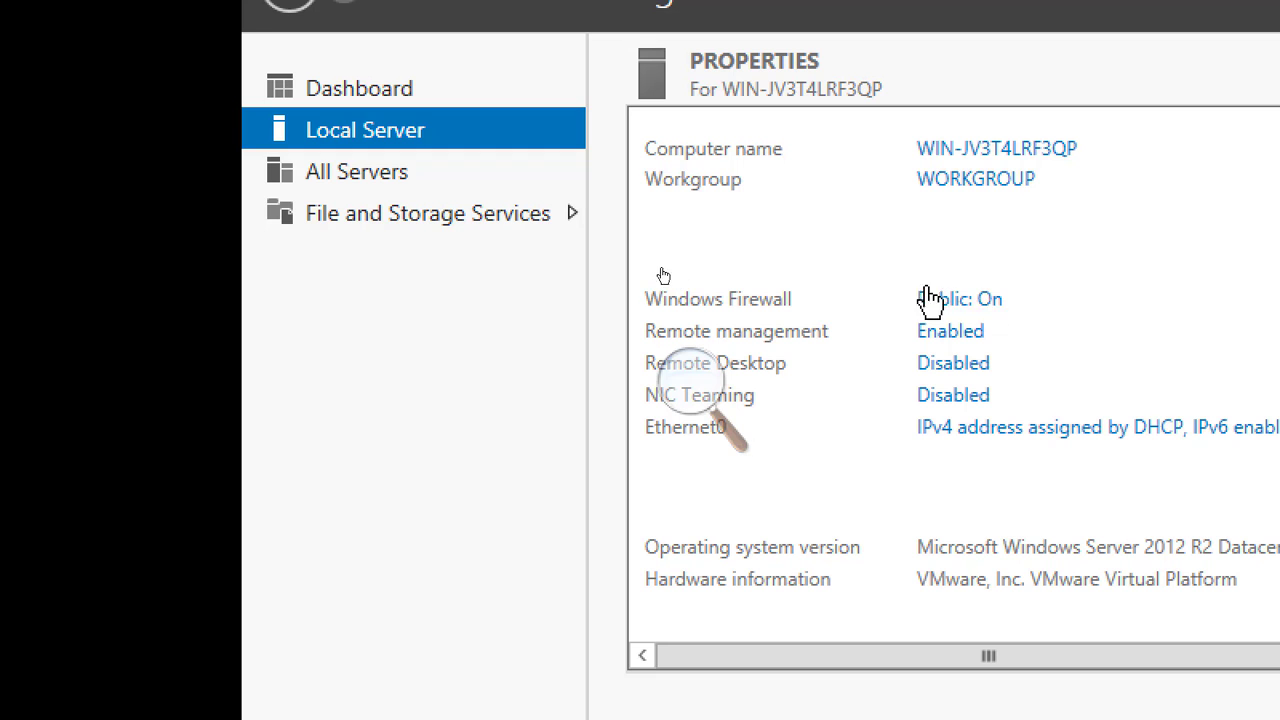
click(973, 304)
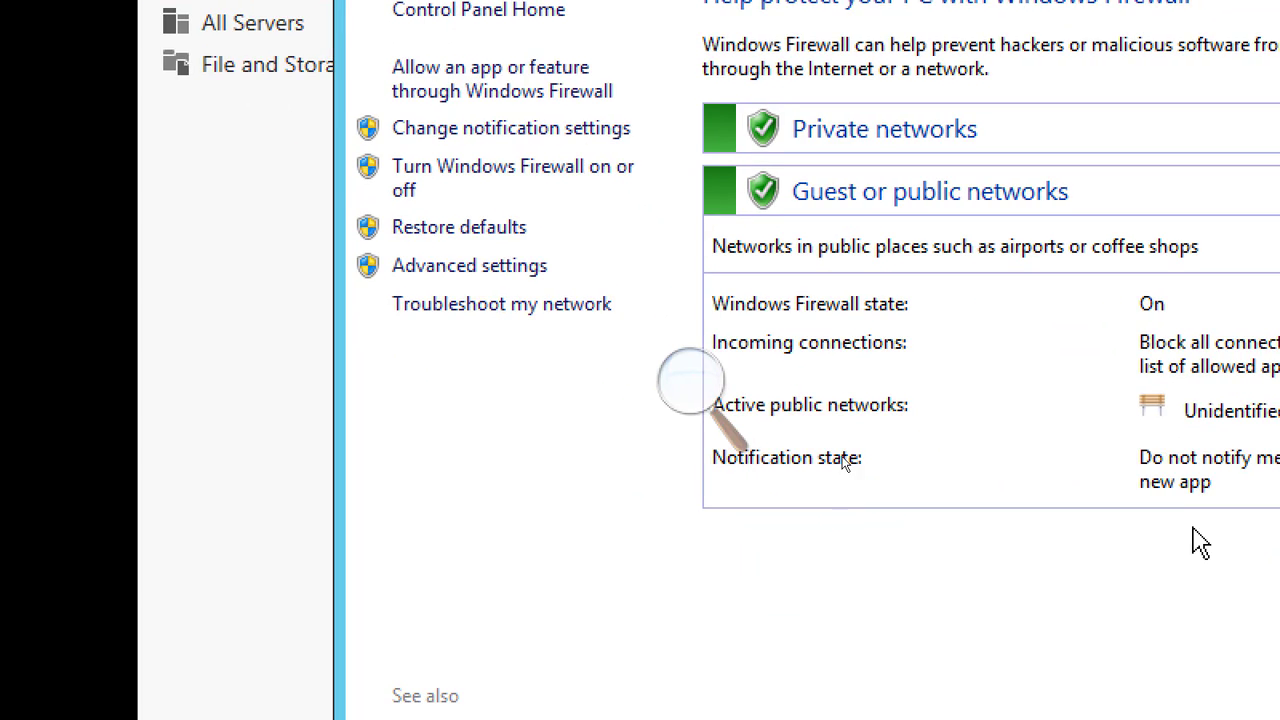
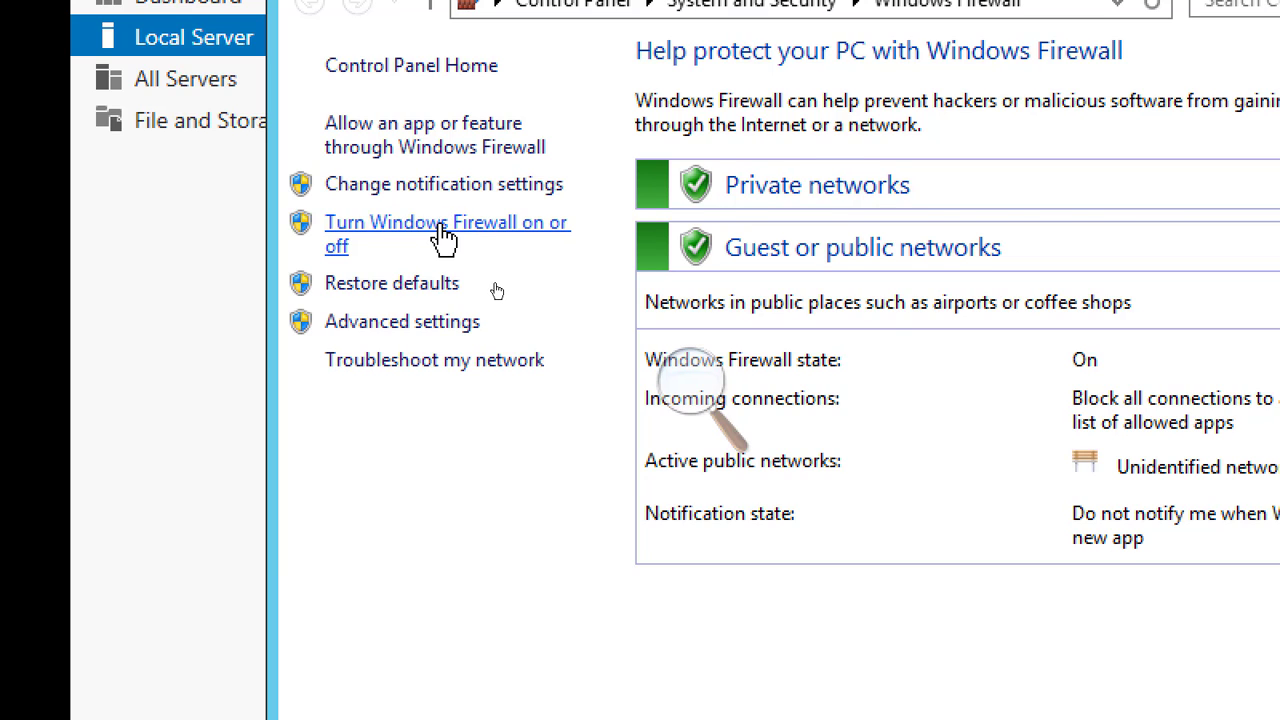
Turn off Windows Firewall for both the private and public network settings, apply the change and close the Windows Firewall window
click(441, 228)
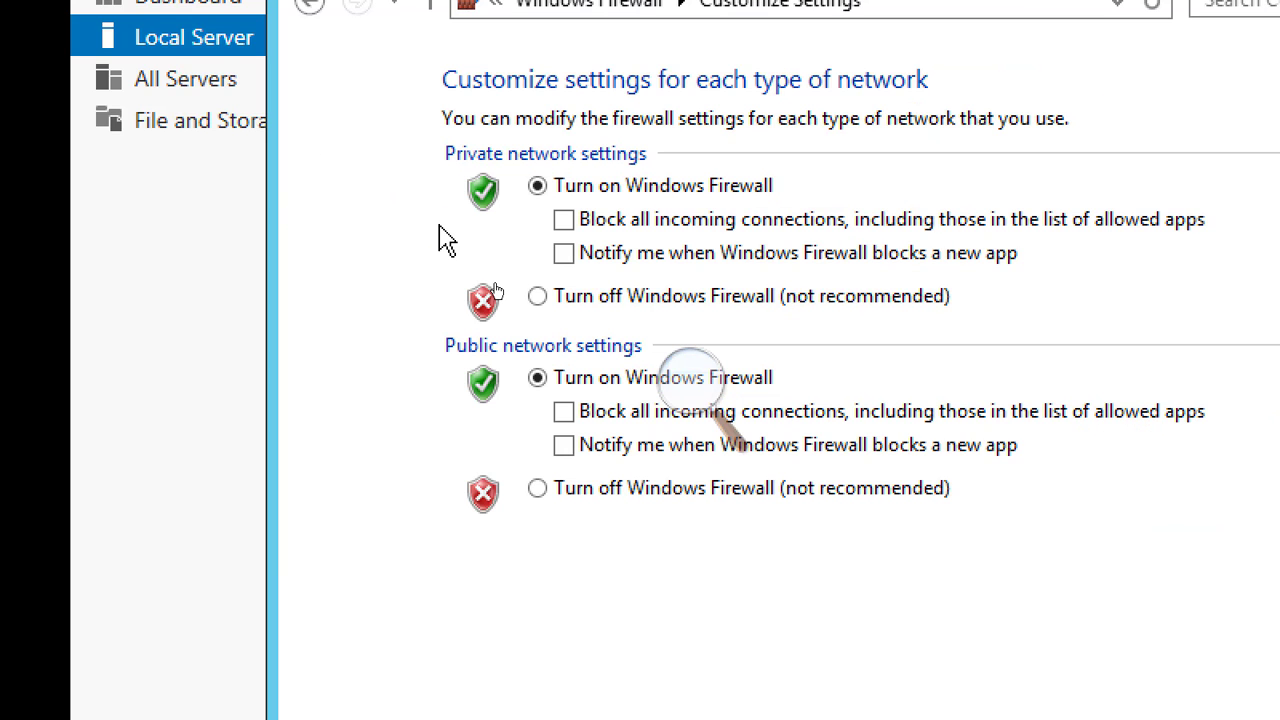
click(537, 296)
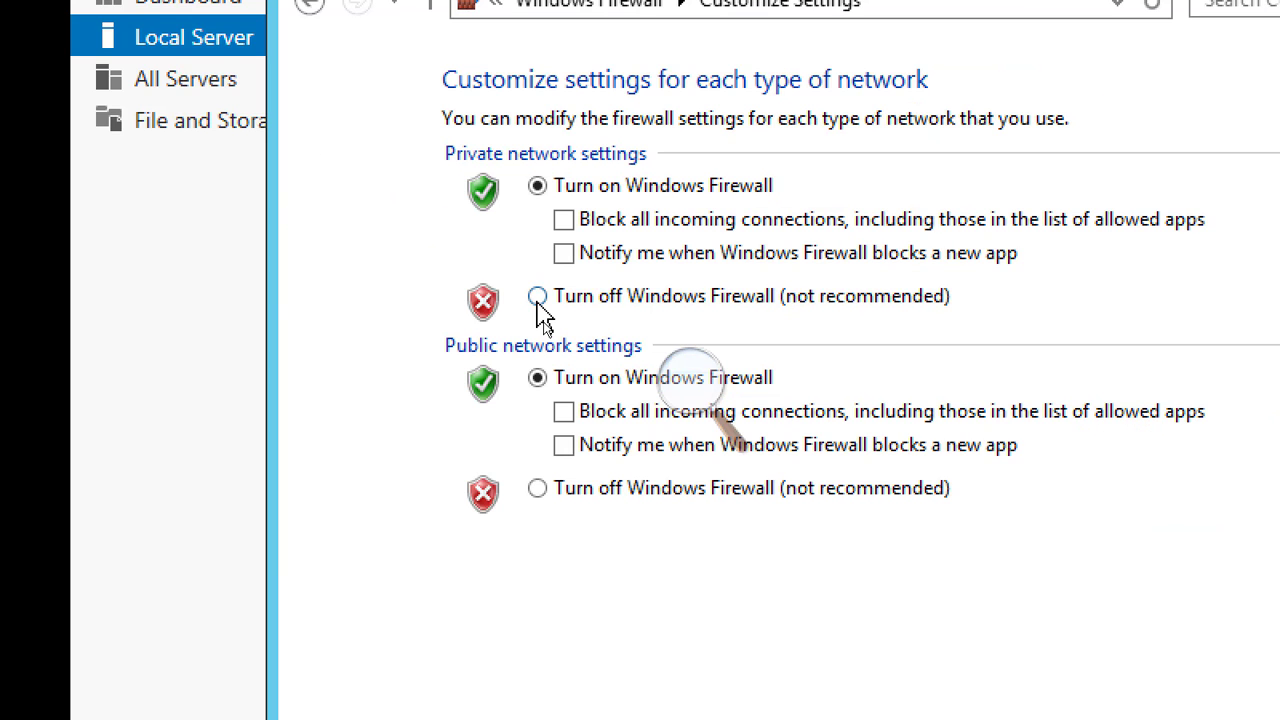
click(537, 488)
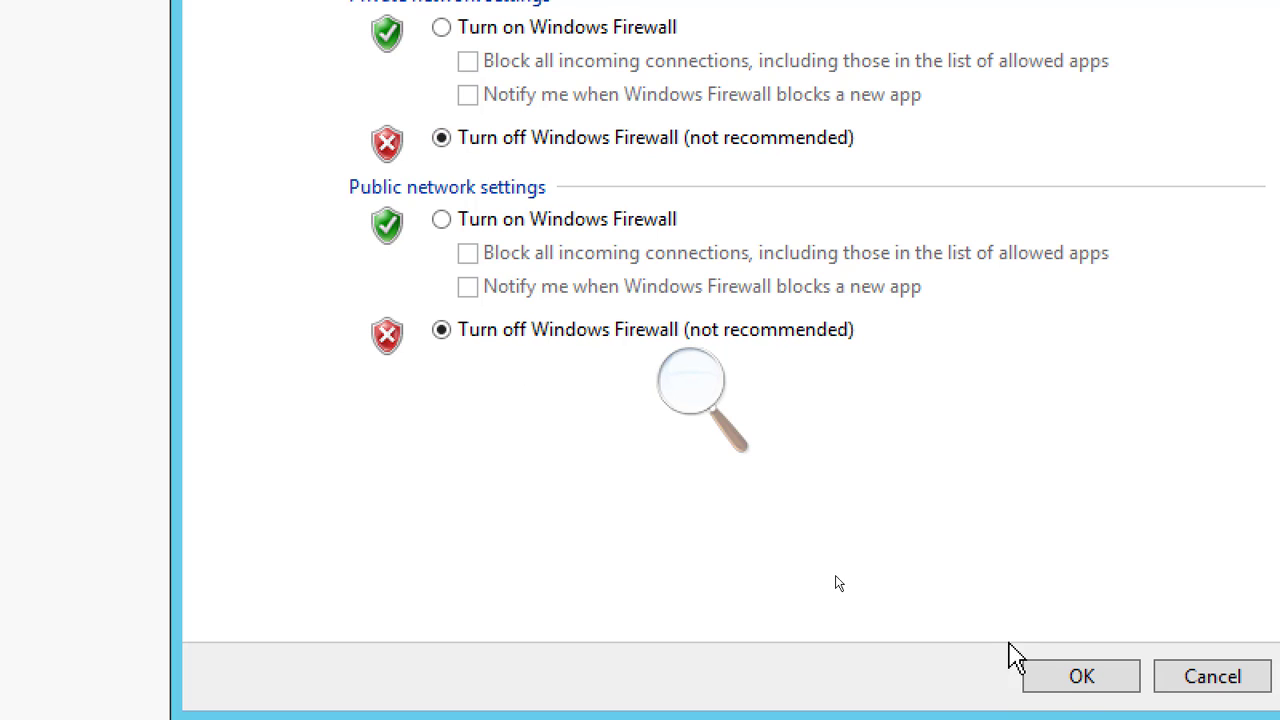
click(1060, 682)
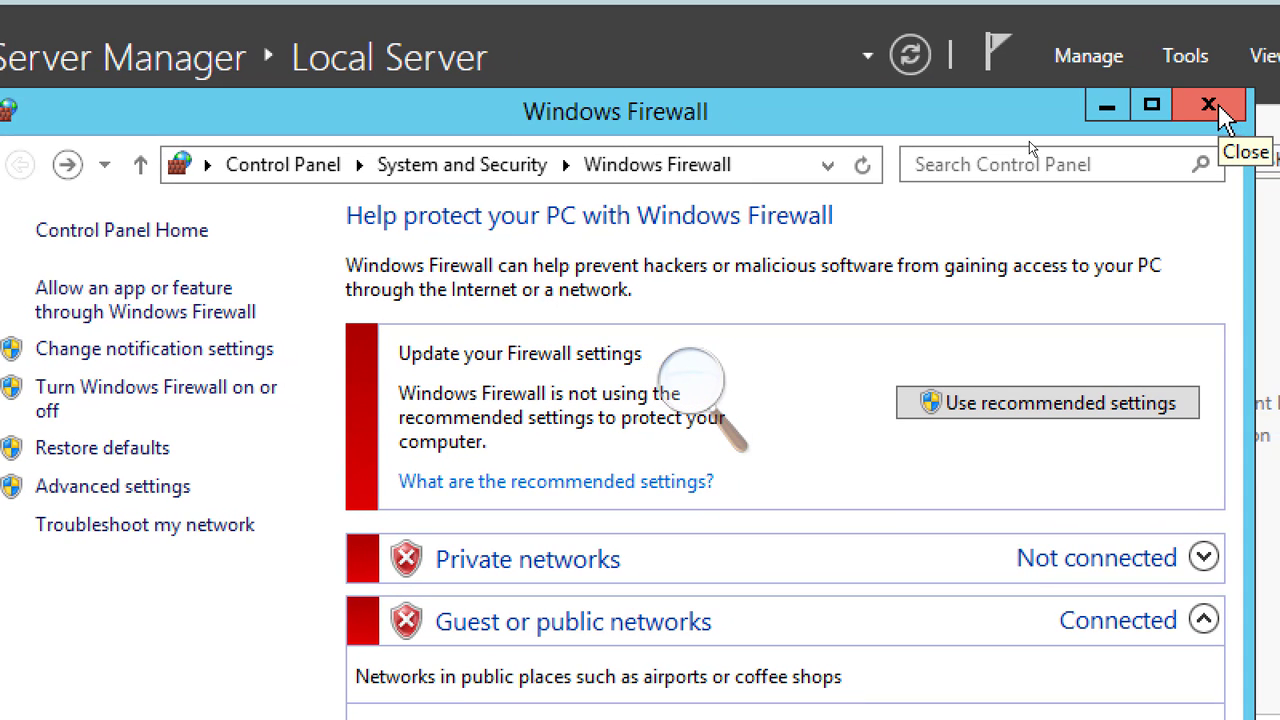
click(1228, 113)
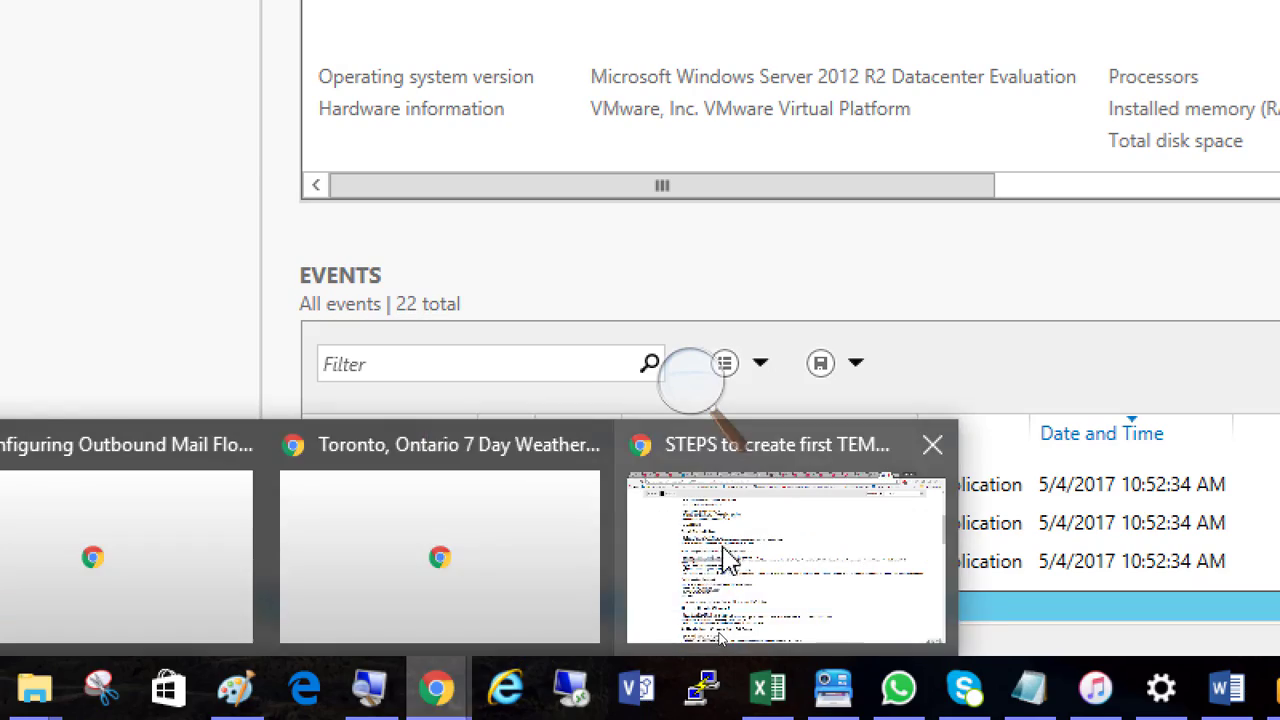
Switch to the template creation steps page in Chrome and highlight the instruction to change the time zone
click(728, 557)
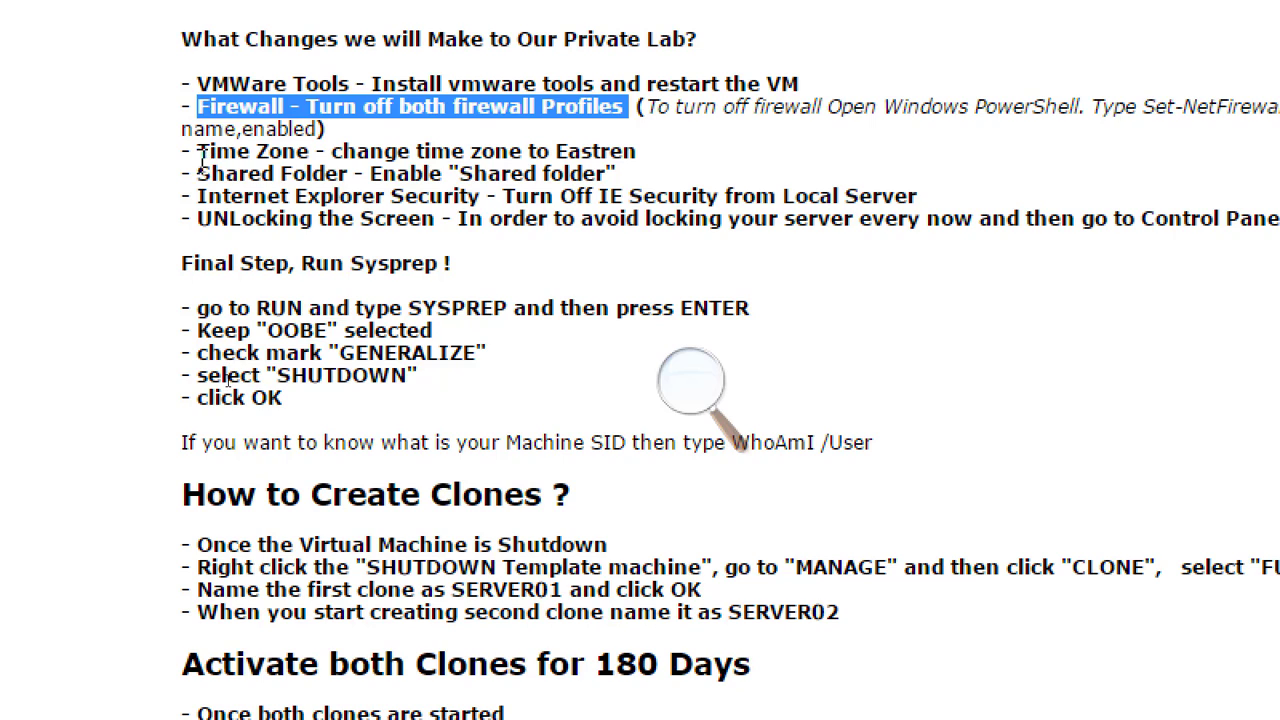
click(200, 151)
drag(200, 151, 651, 157)
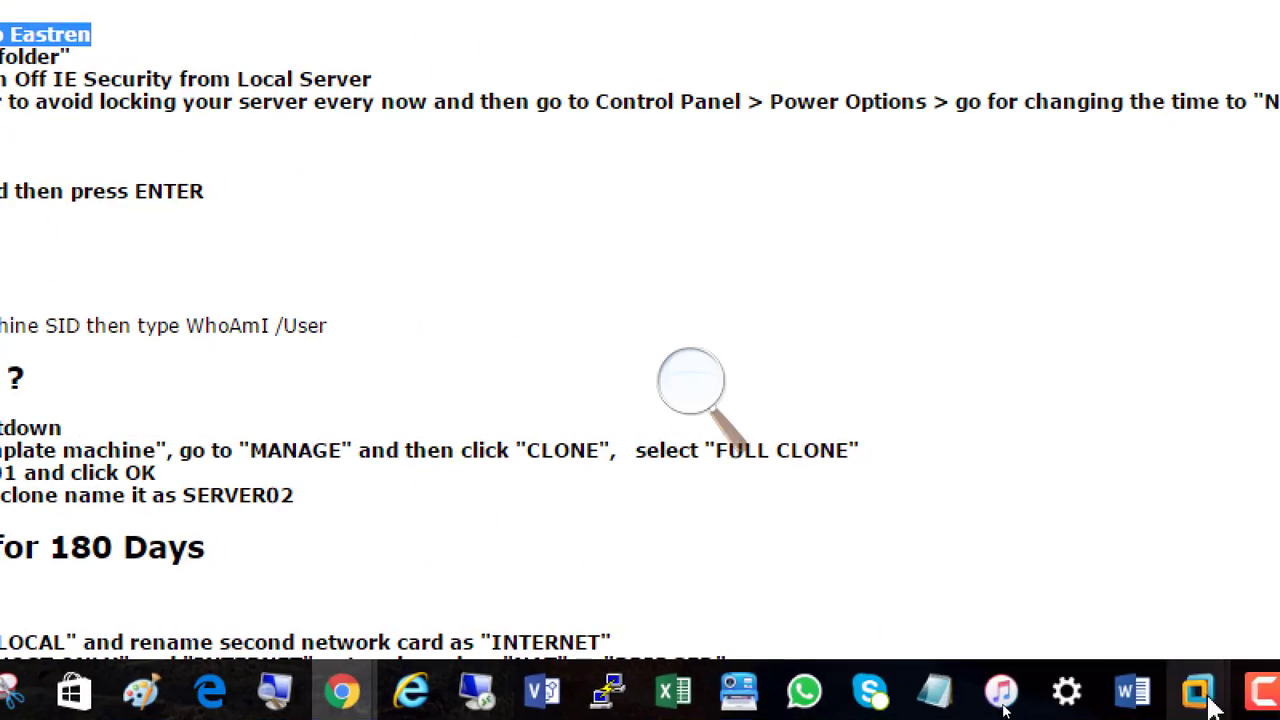
Switch back to the Windows Server 2012 virtual machine in VMware Workstation and locate the time zone entry in the Local Server properties
click(1205, 701)
click(1265, 575)
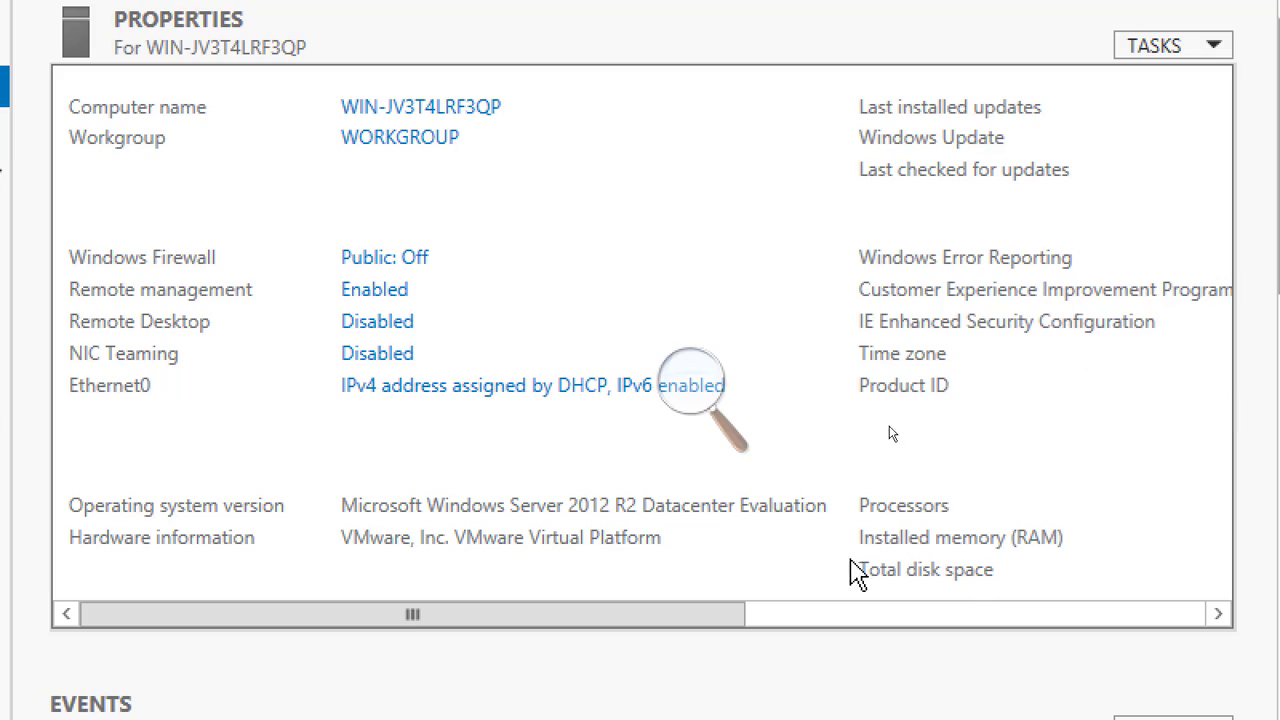
drag(720, 633, 1087, 650)
click(680, 395)
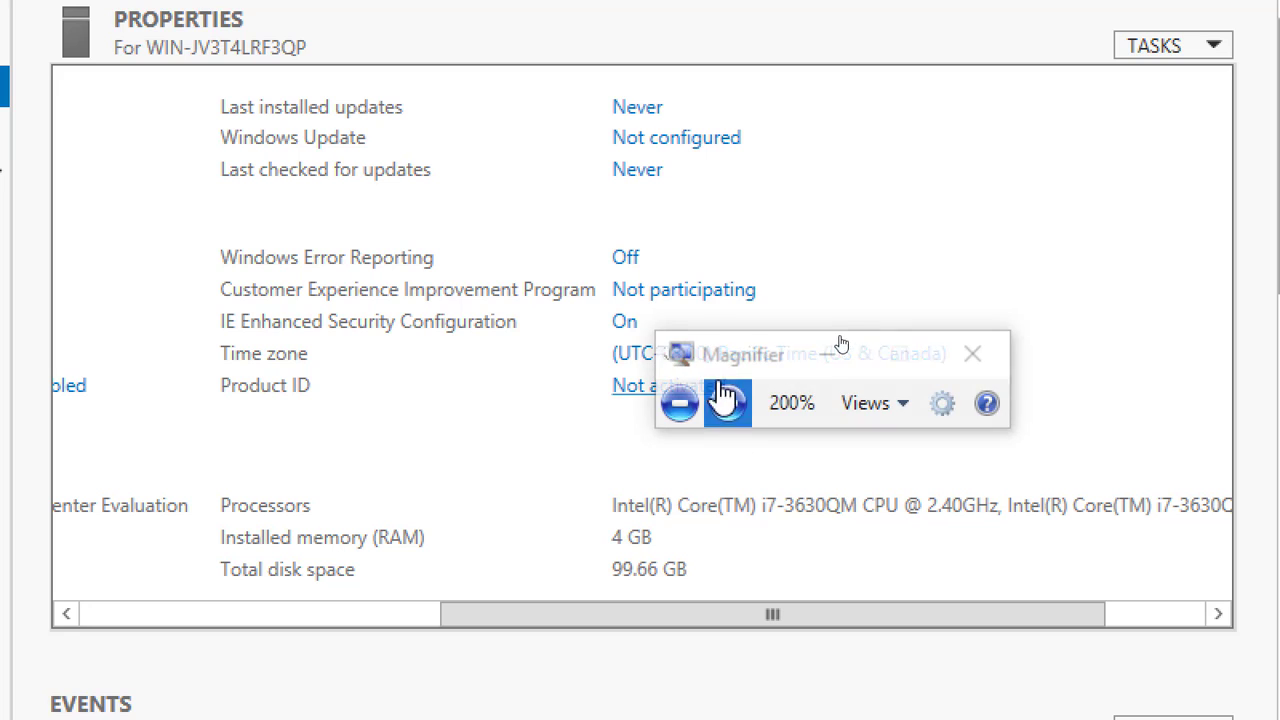
click(815, 368)
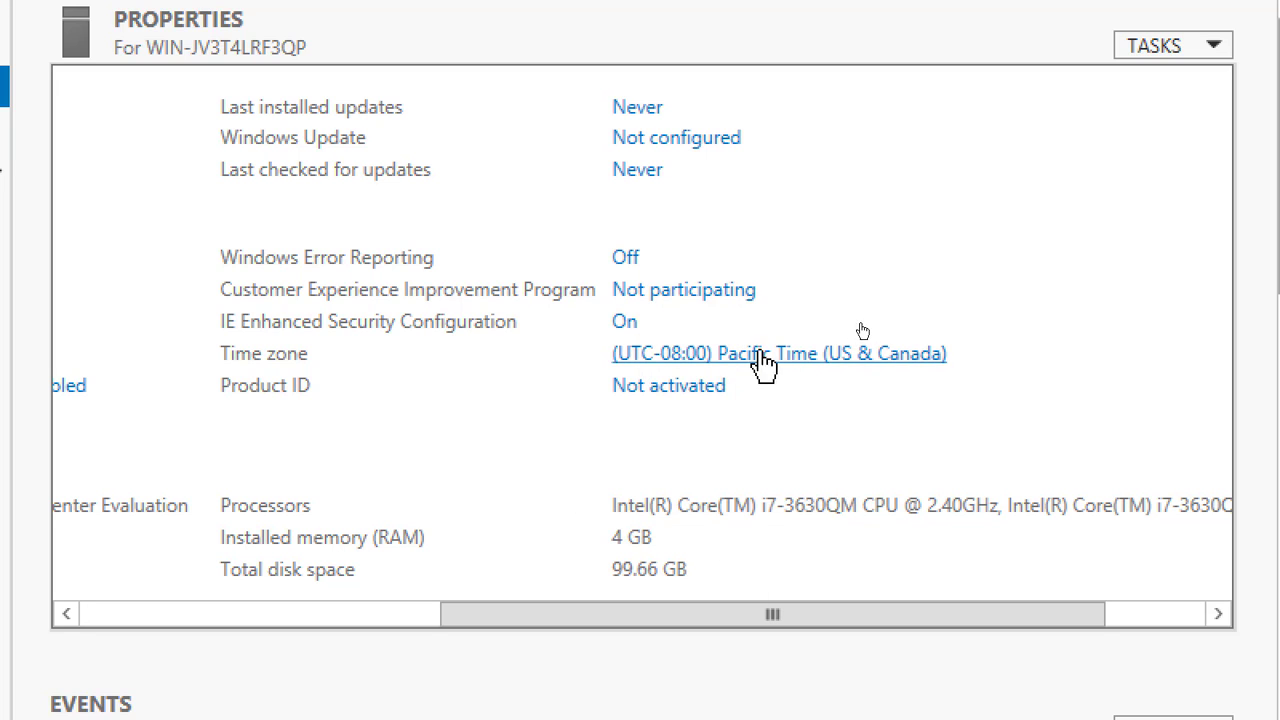
click(812, 358)
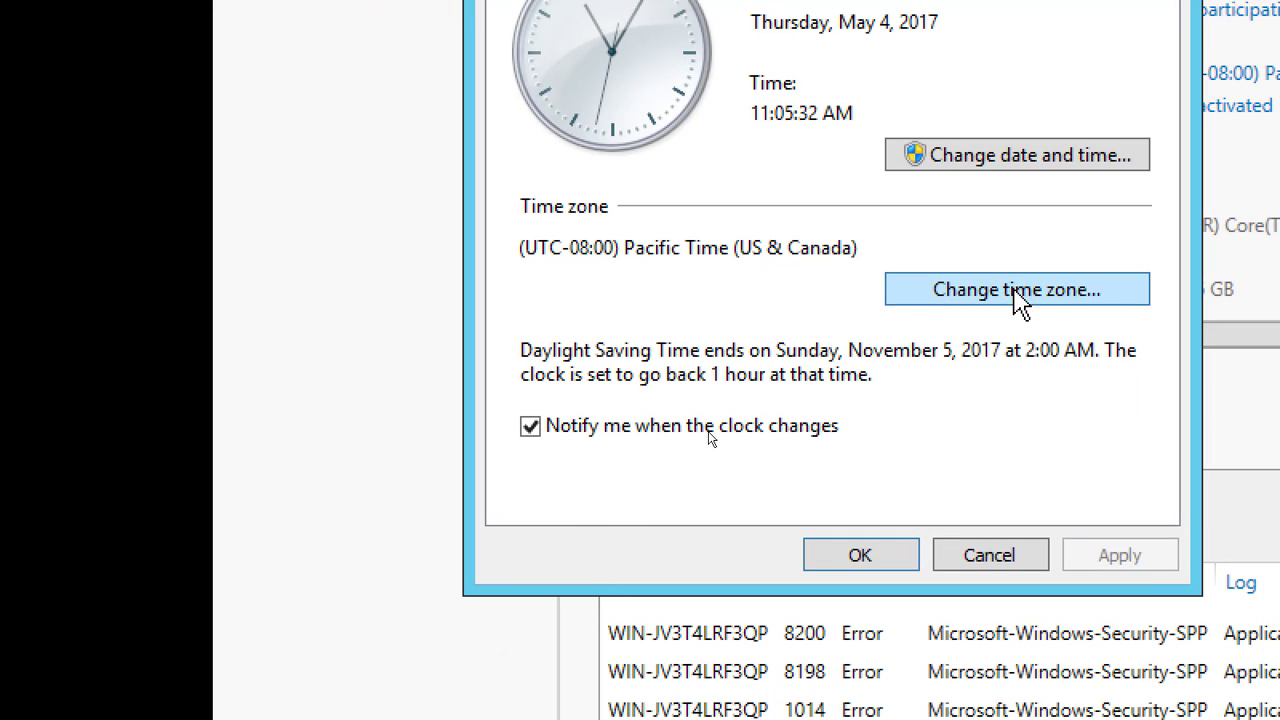
click(995, 555)
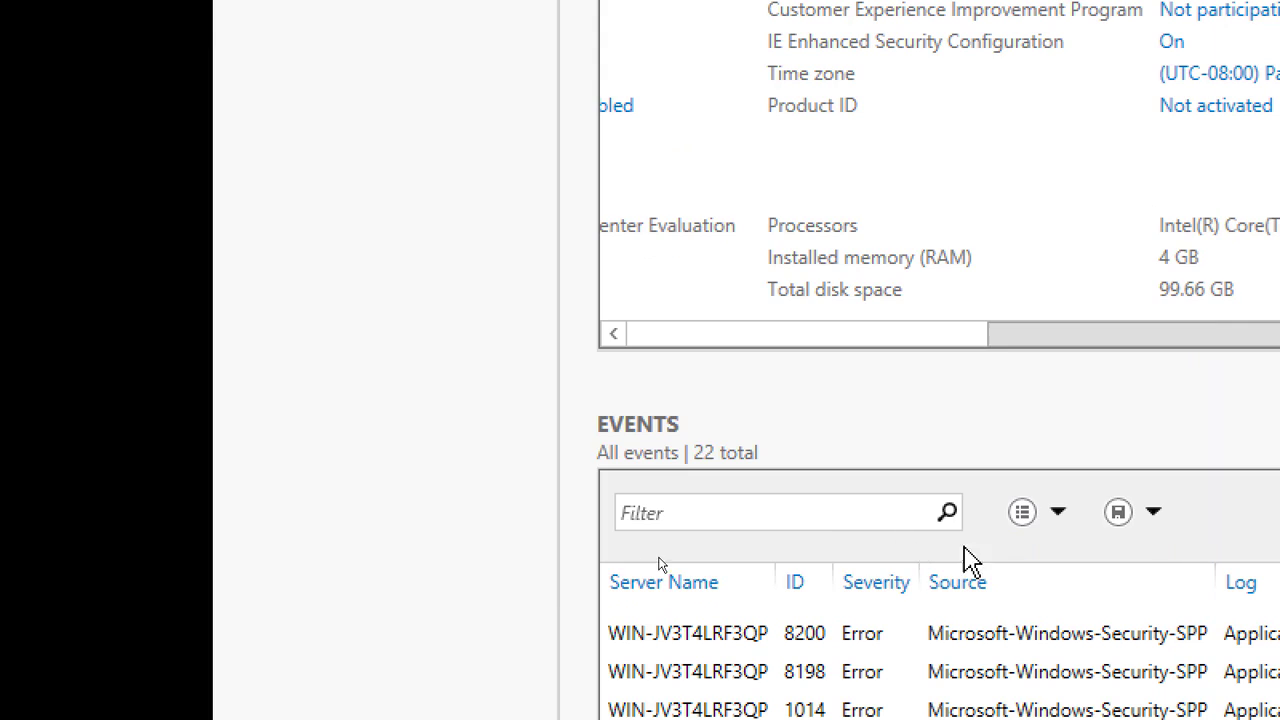
drag(1010, 336, 1190, 388)
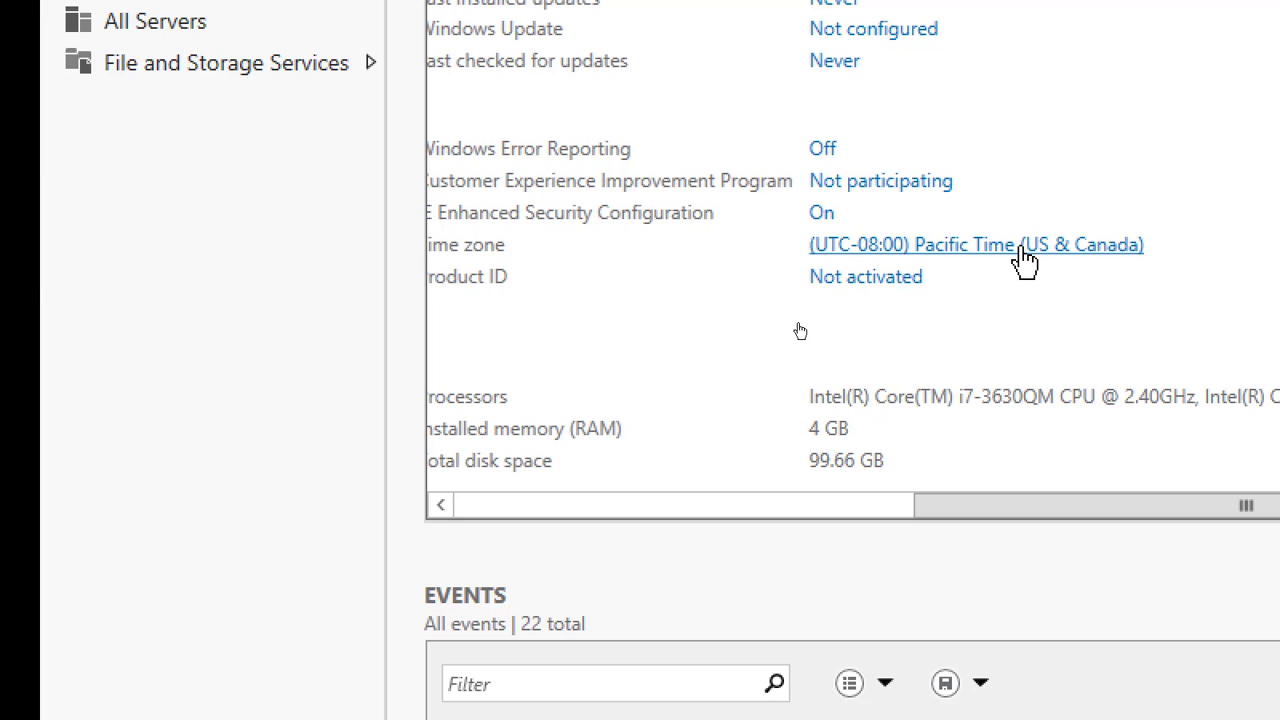
Change the server's time zone to (UTC-05:00) Eastern Time (US & Canada)
click(1017, 252)
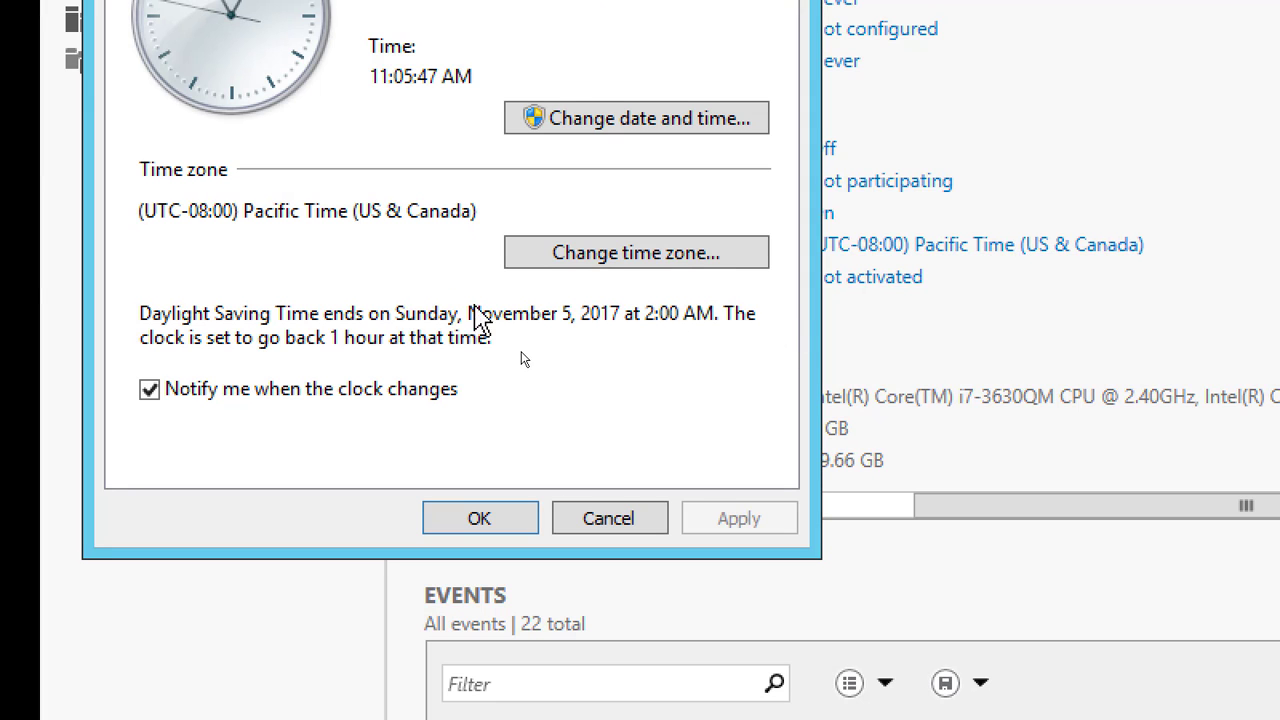
click(668, 262)
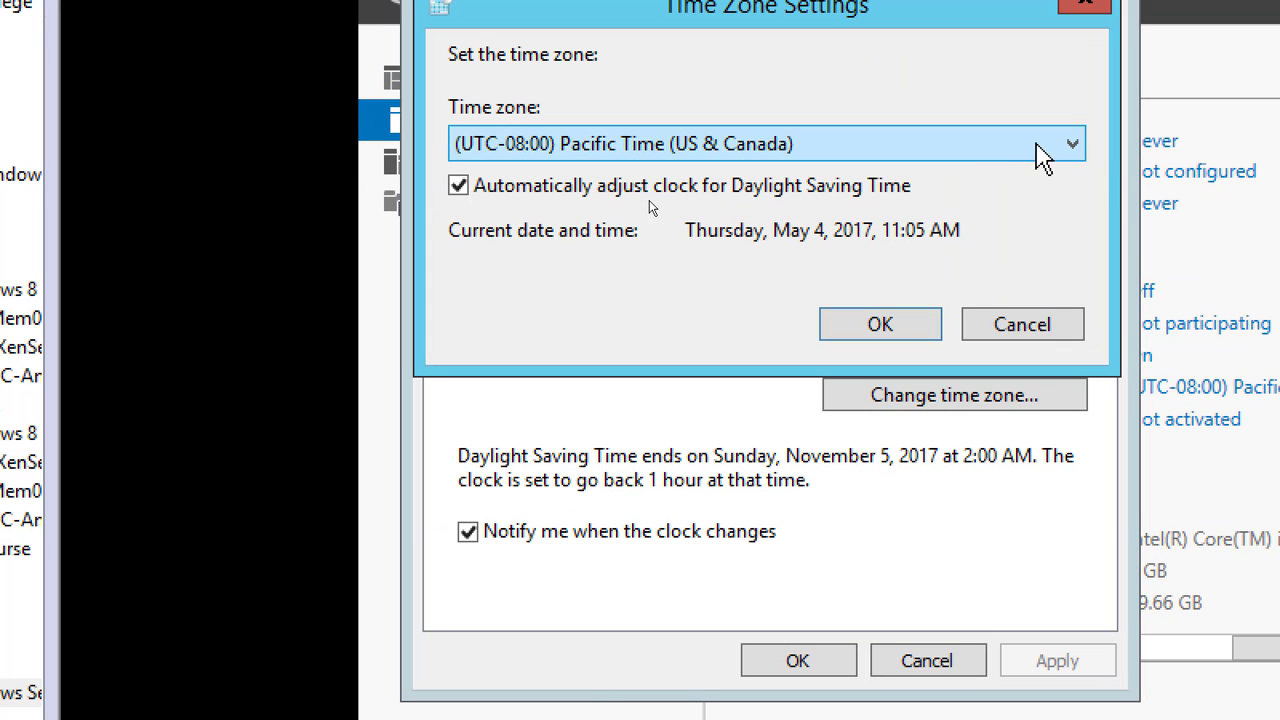
click(1078, 148)
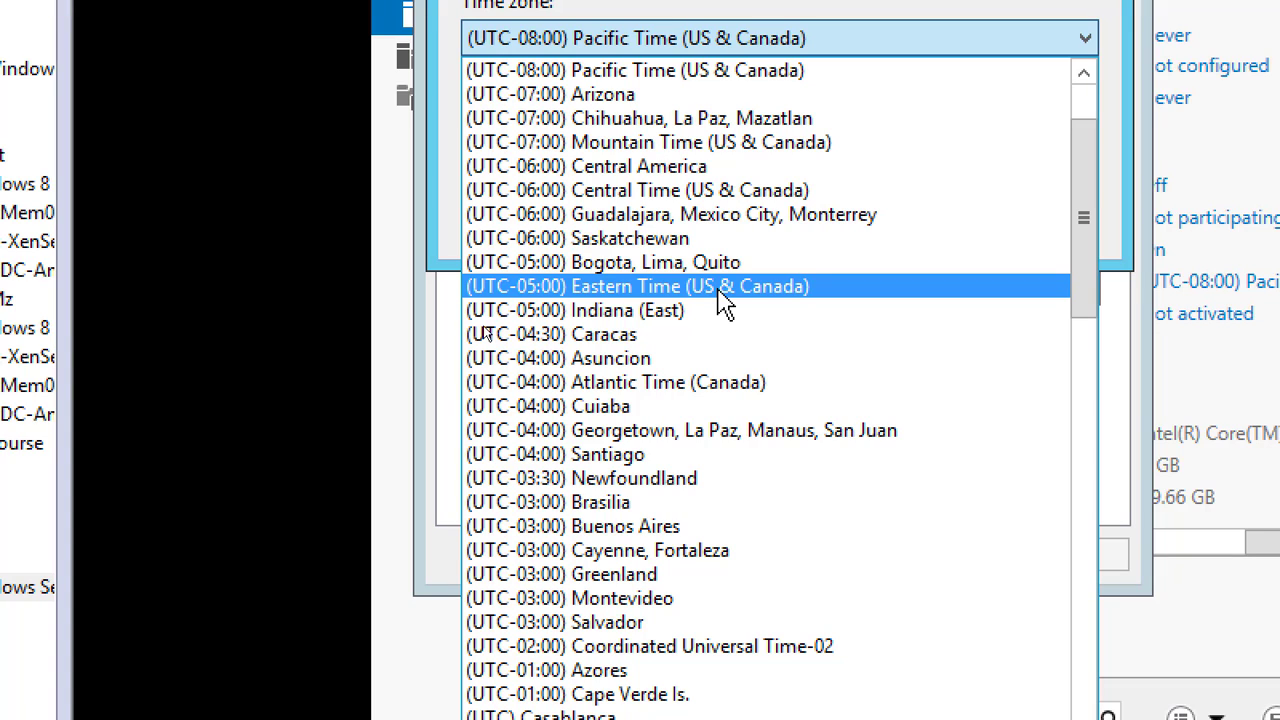
click(797, 290)
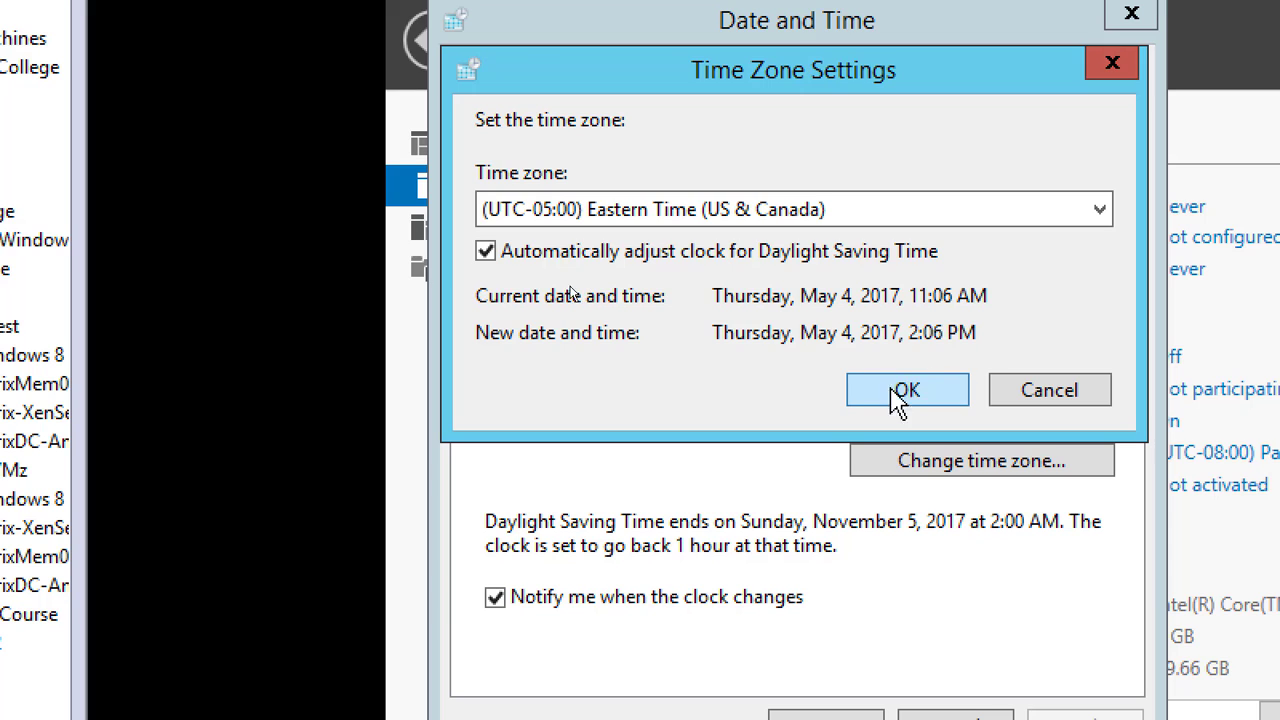
click(907, 392)
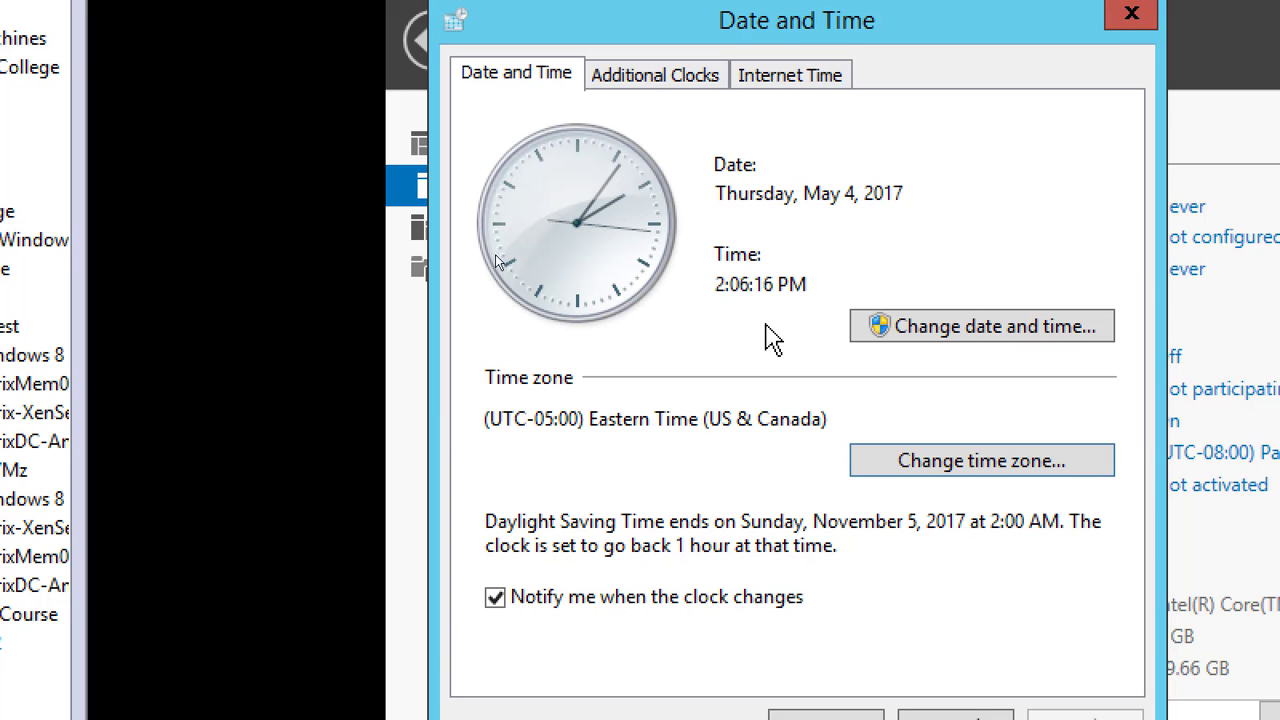
Set the clock's hour to 11 and its period to AM, then confirm the date and time settings
drag(714, 294, 780, 288)
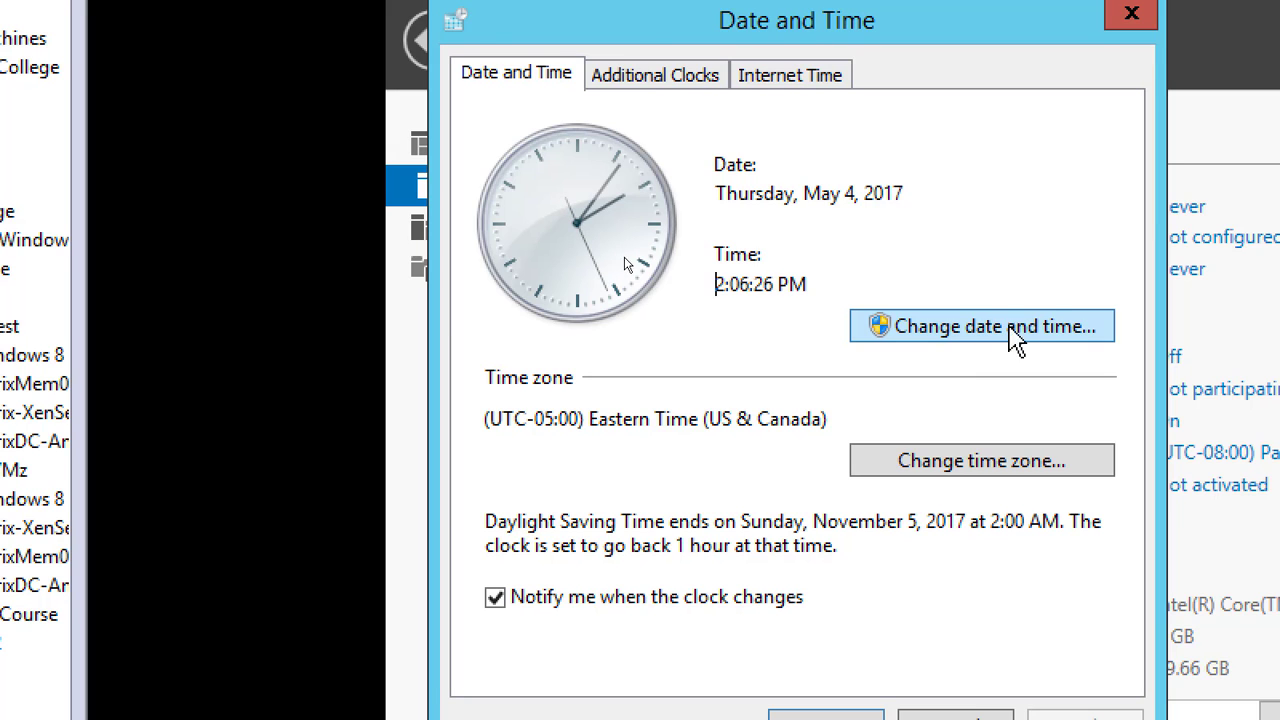
click(990, 326)
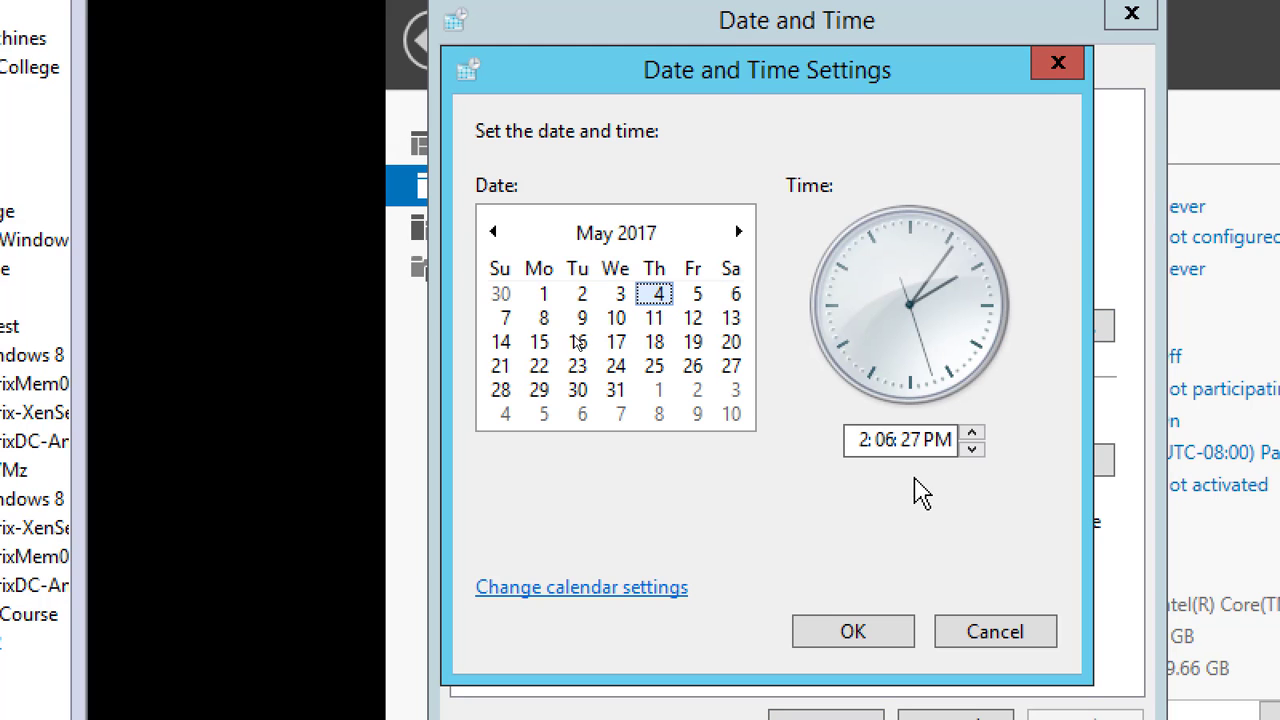
click(866, 440)
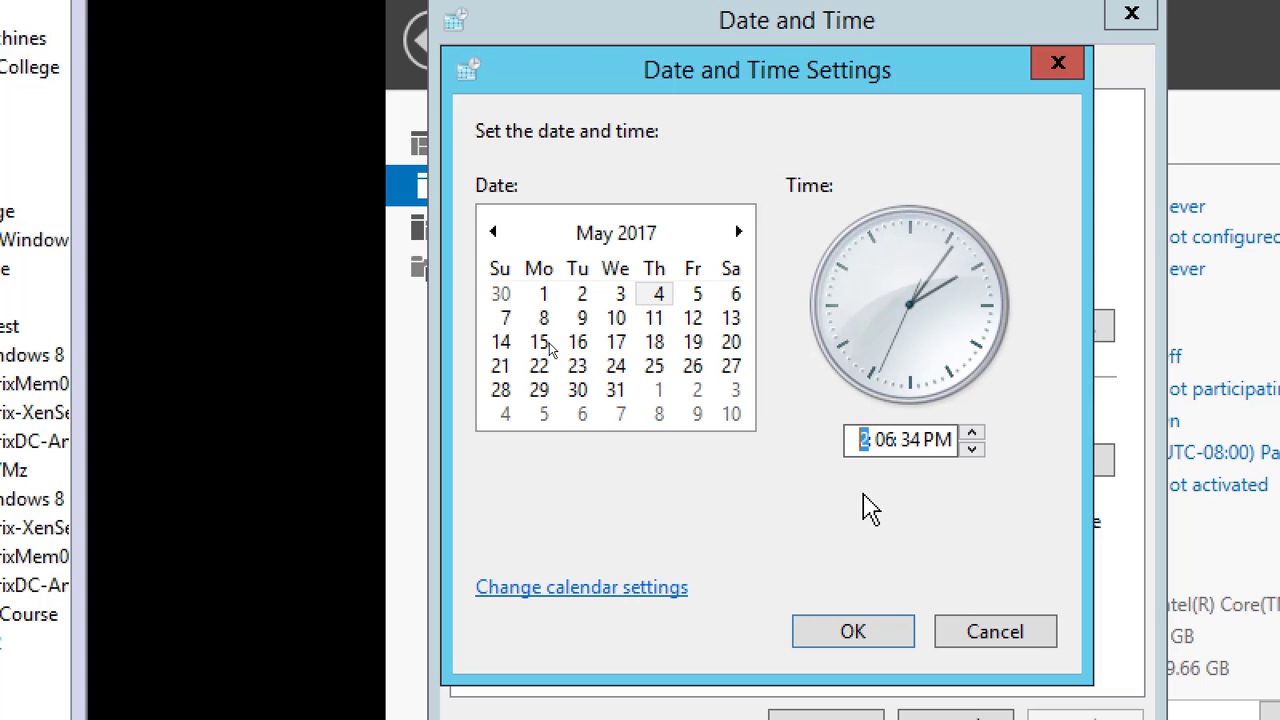
text(11)
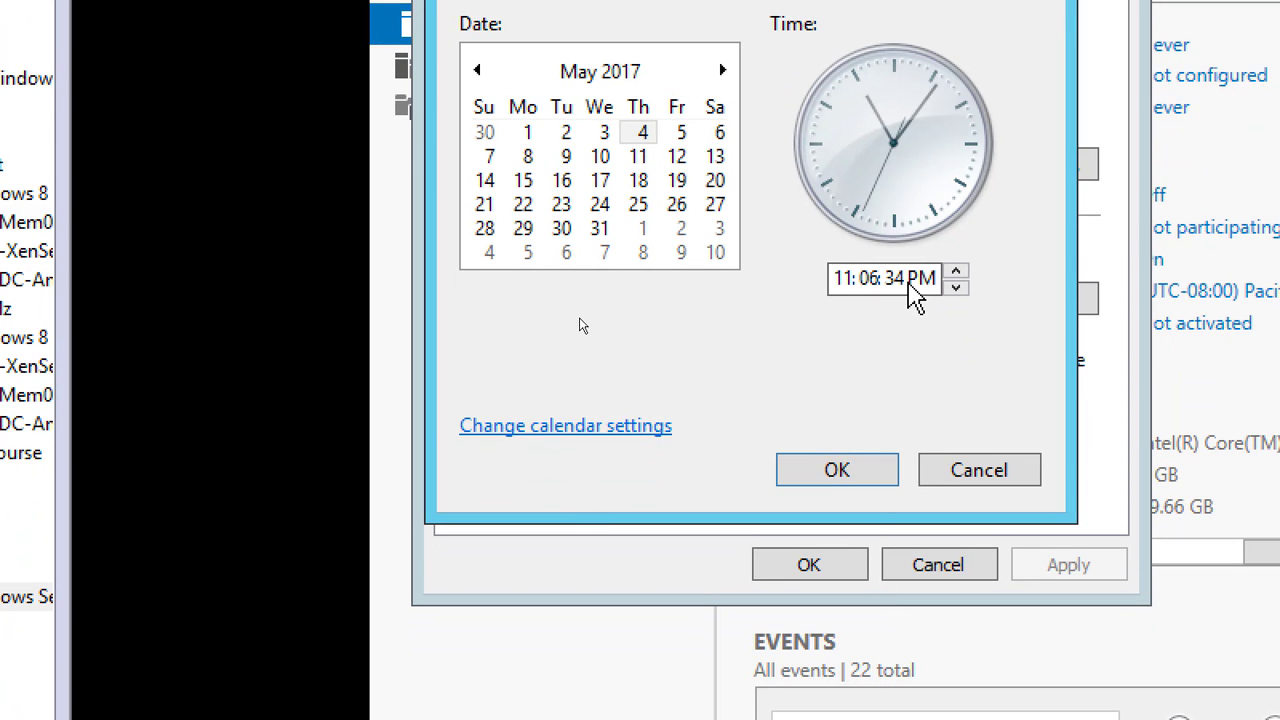
click(916, 281)
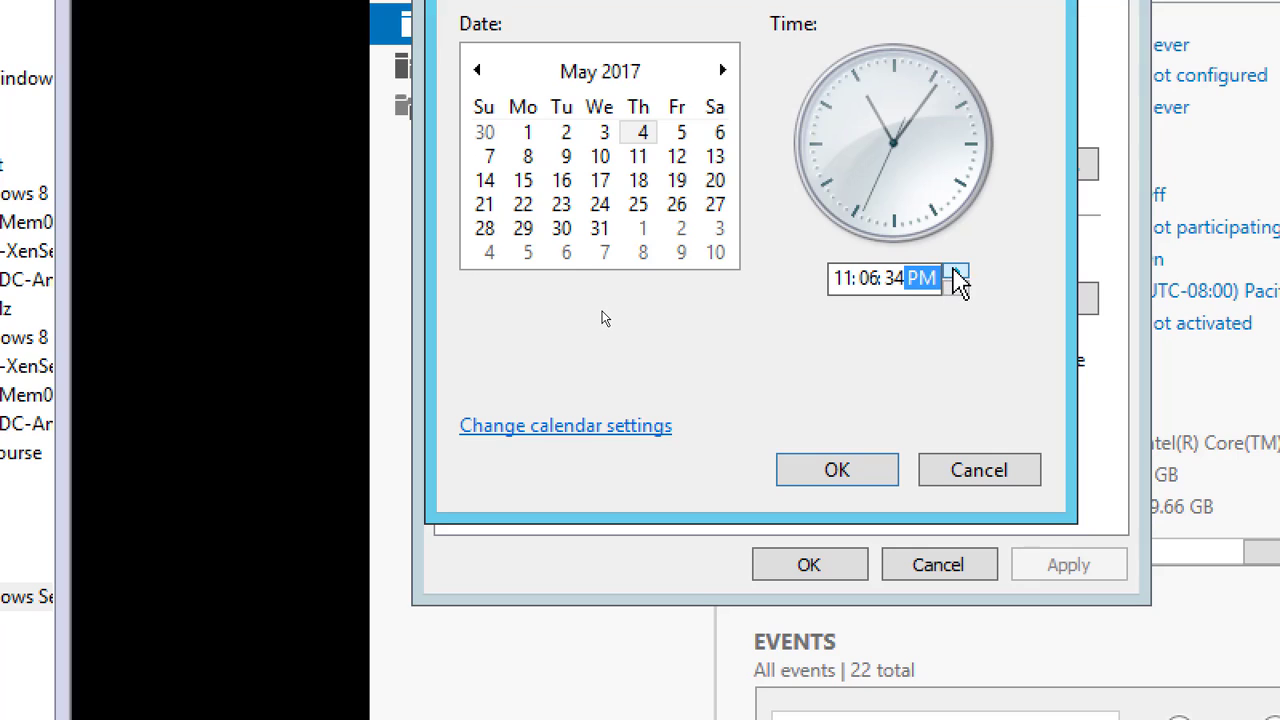
click(957, 280)
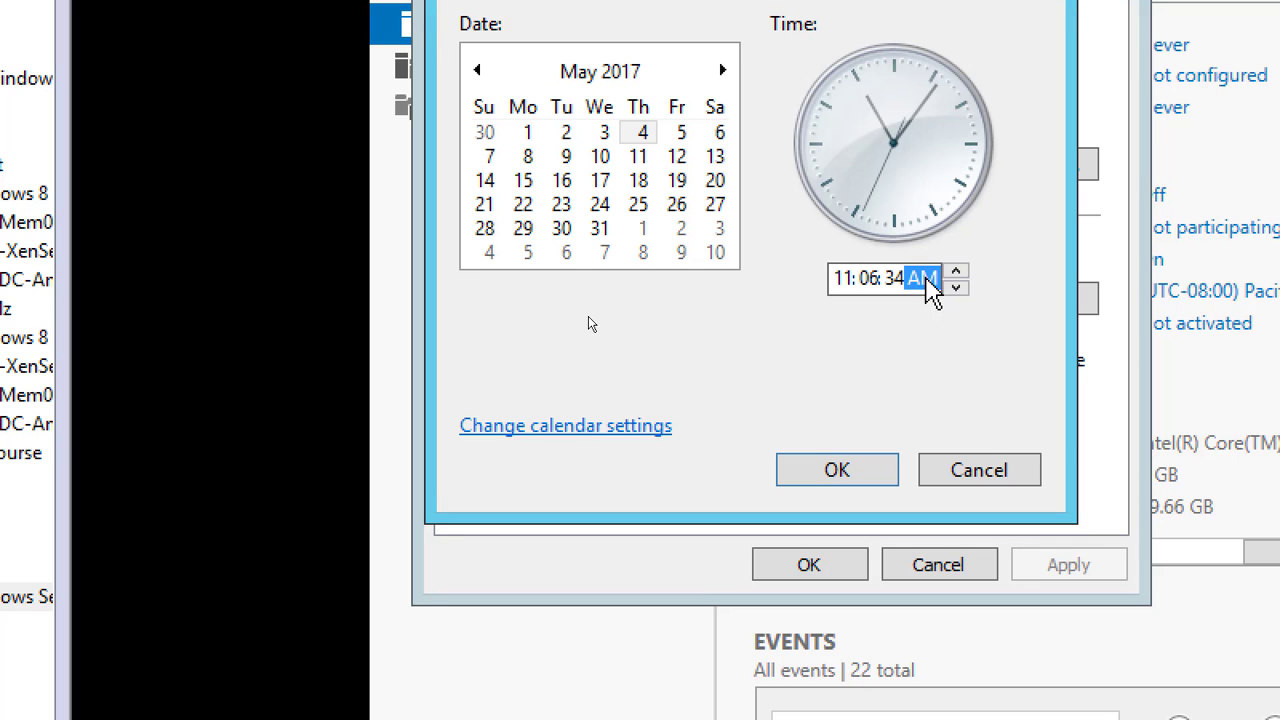
click(838, 472)
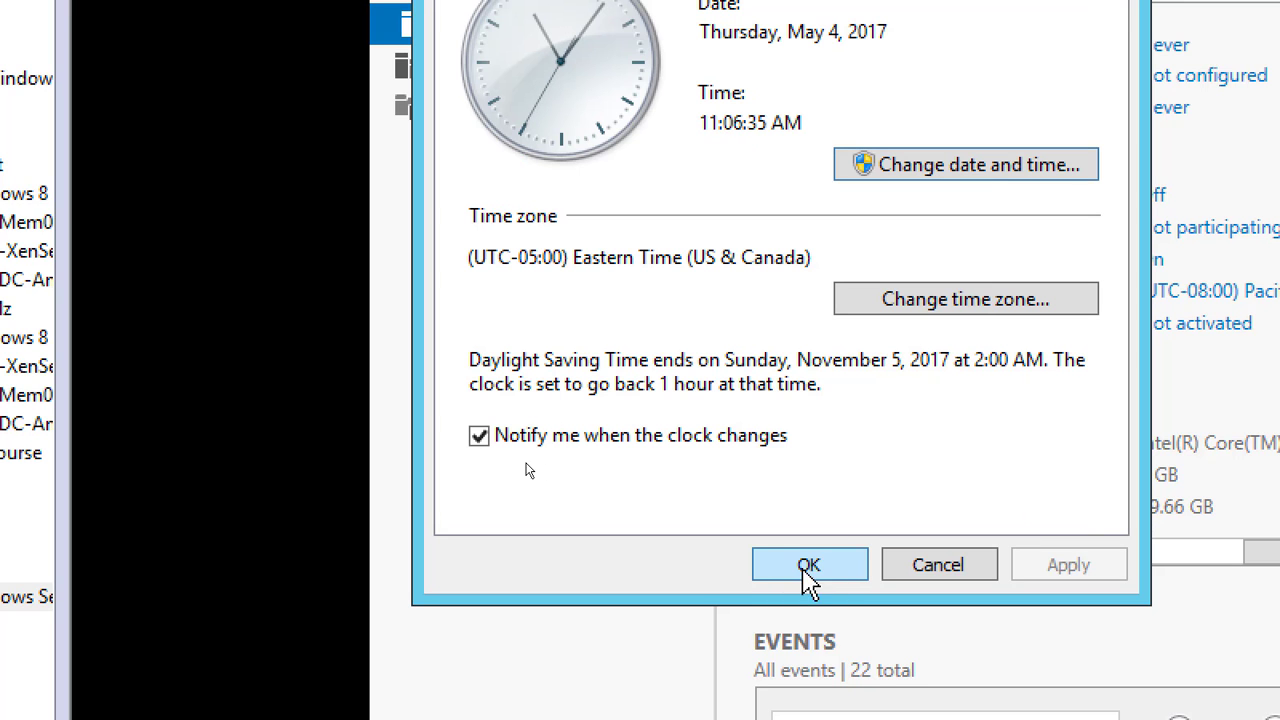
click(811, 570)
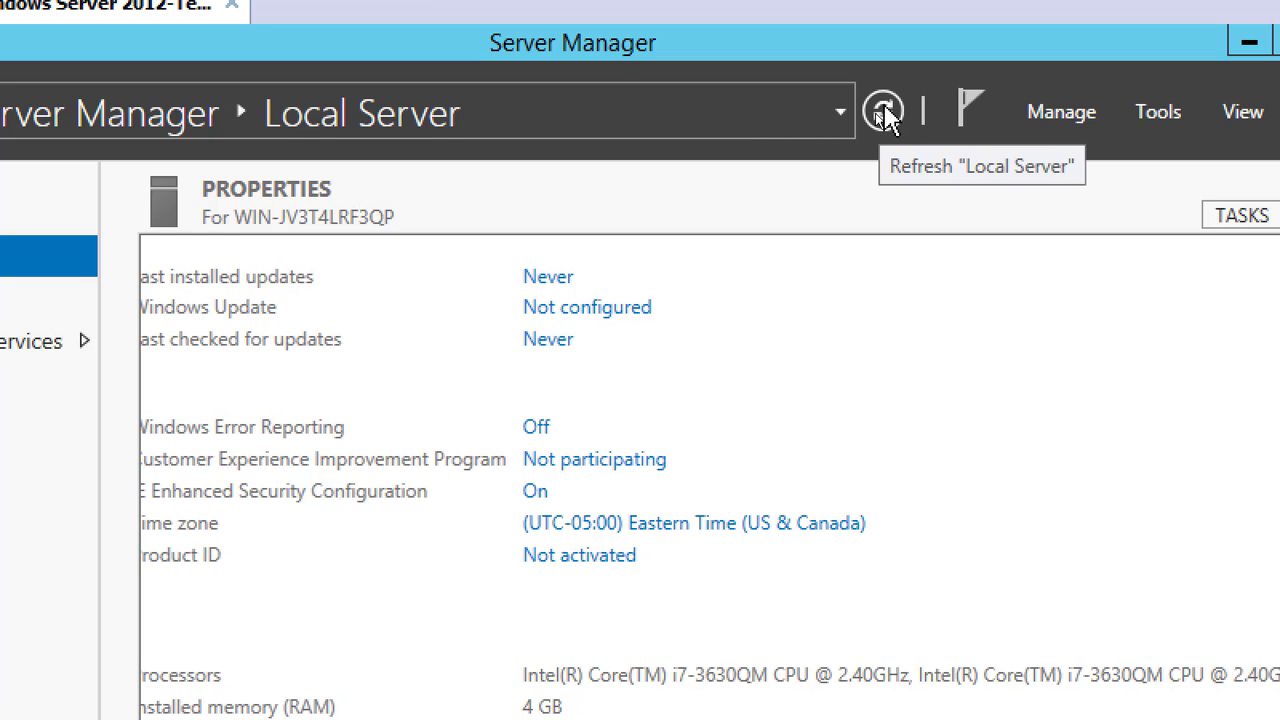
Refresh the Local Server page and review its updated properties
click(878, 119)
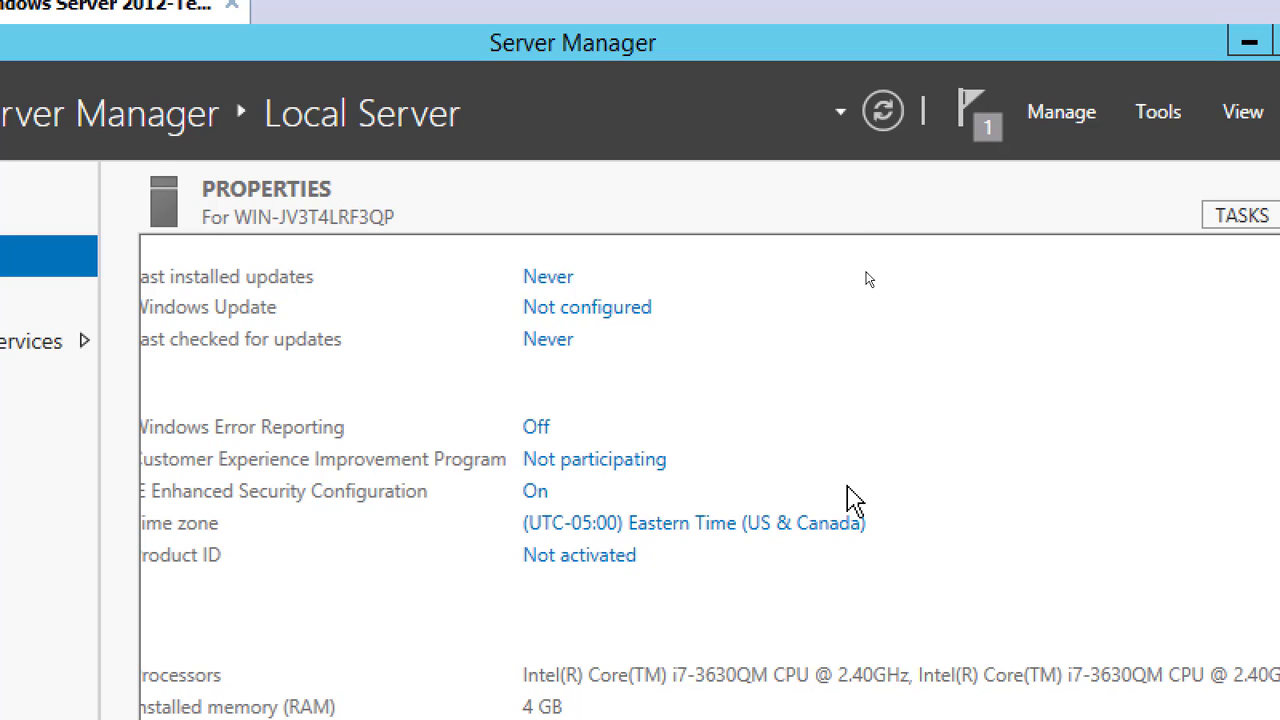
click(885, 112)
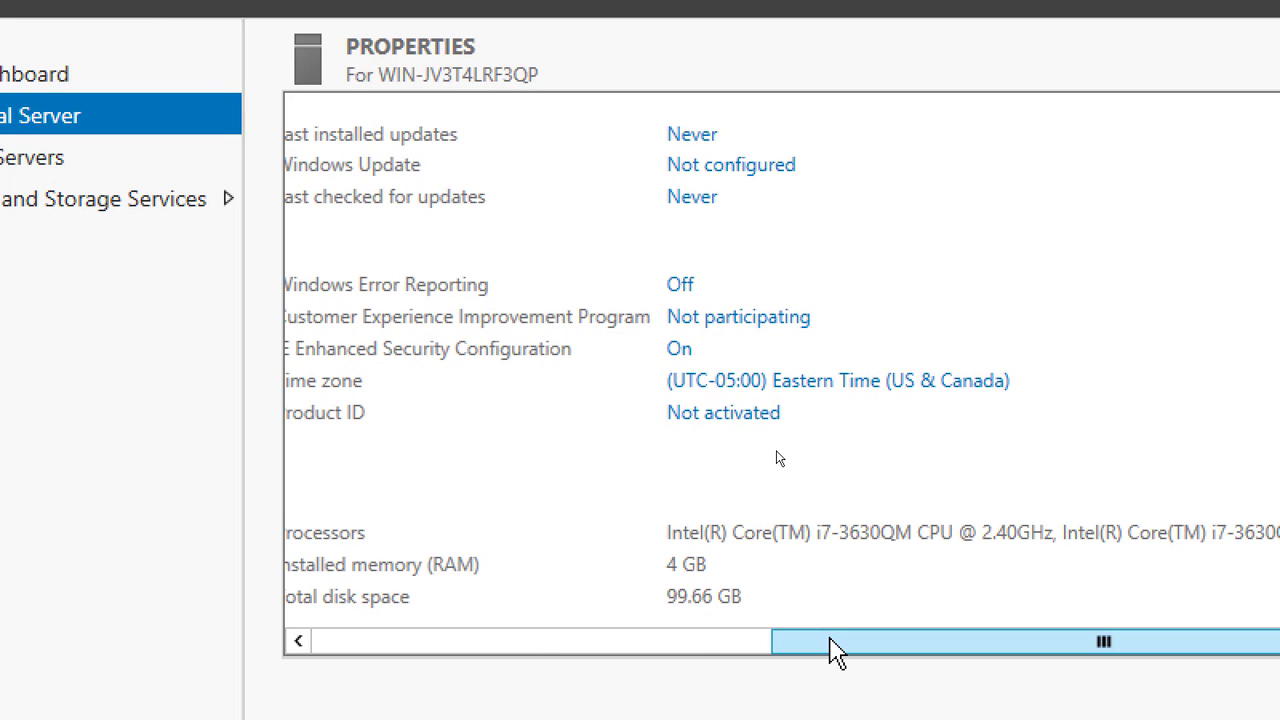
drag(829, 643, 760, 643)
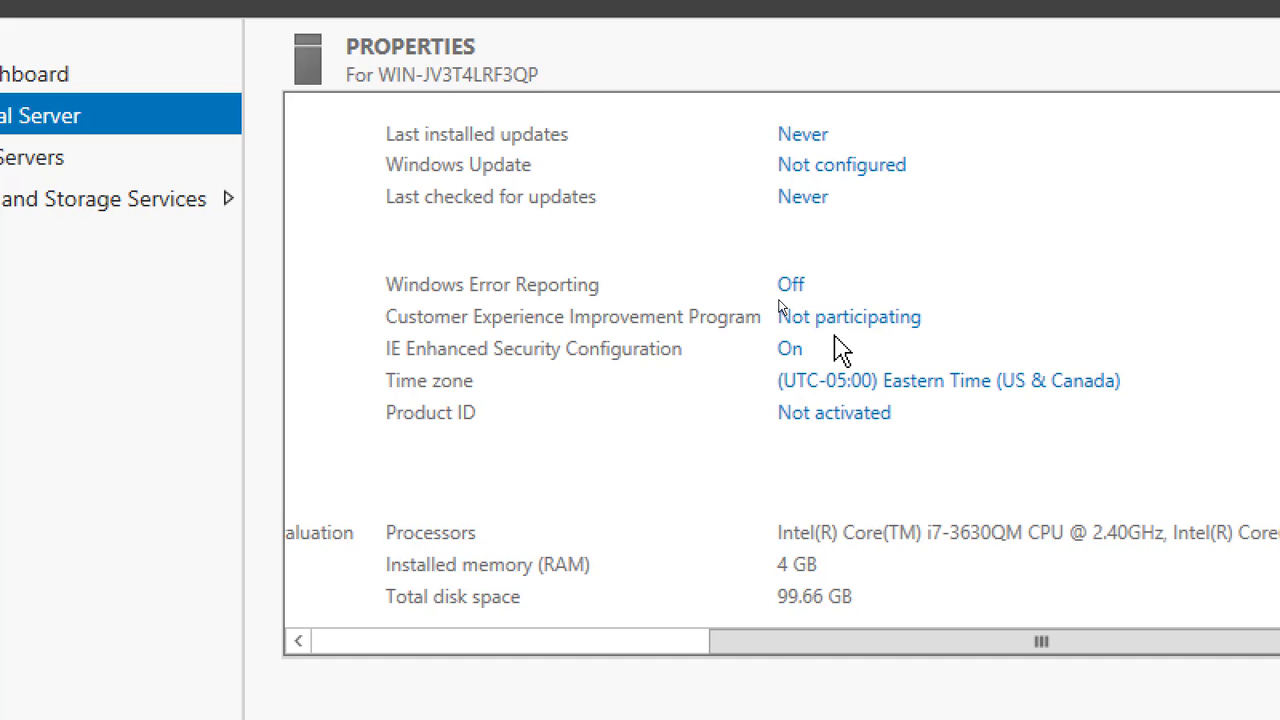
Turn off IE Enhanced Security Configuration for both Administrators and Users
drag(775, 655, 929, 611)
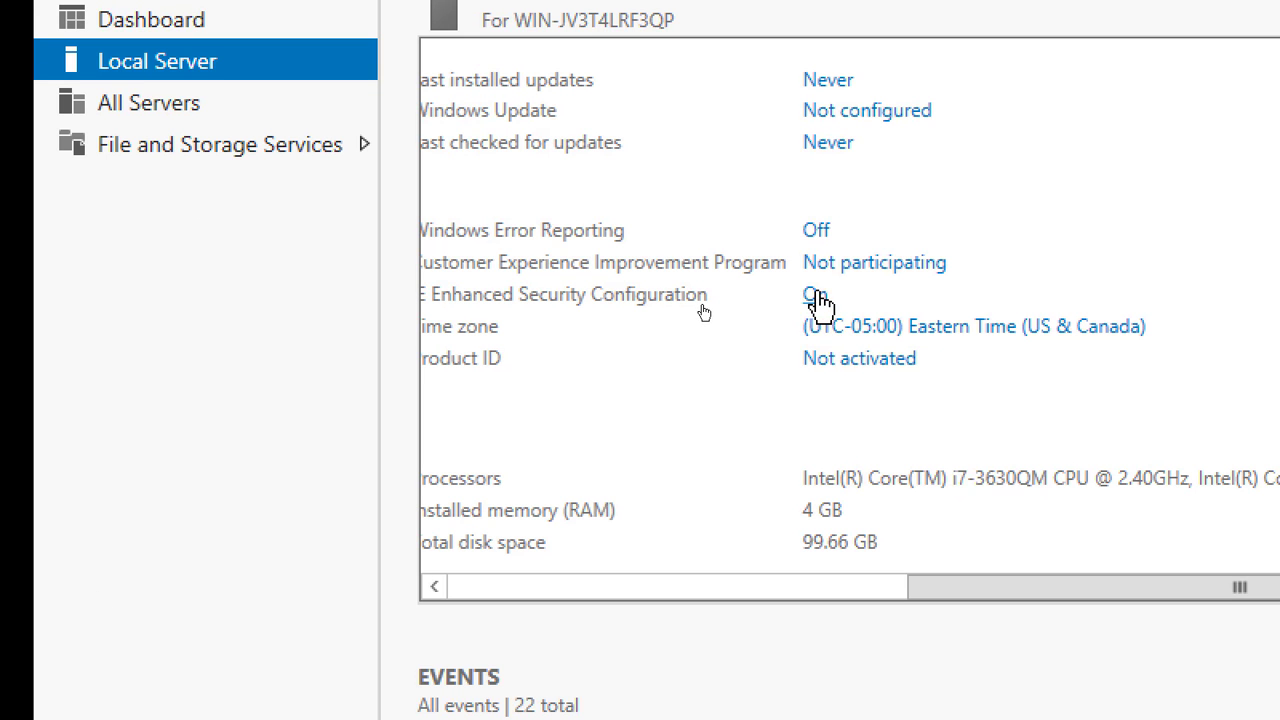
click(816, 300)
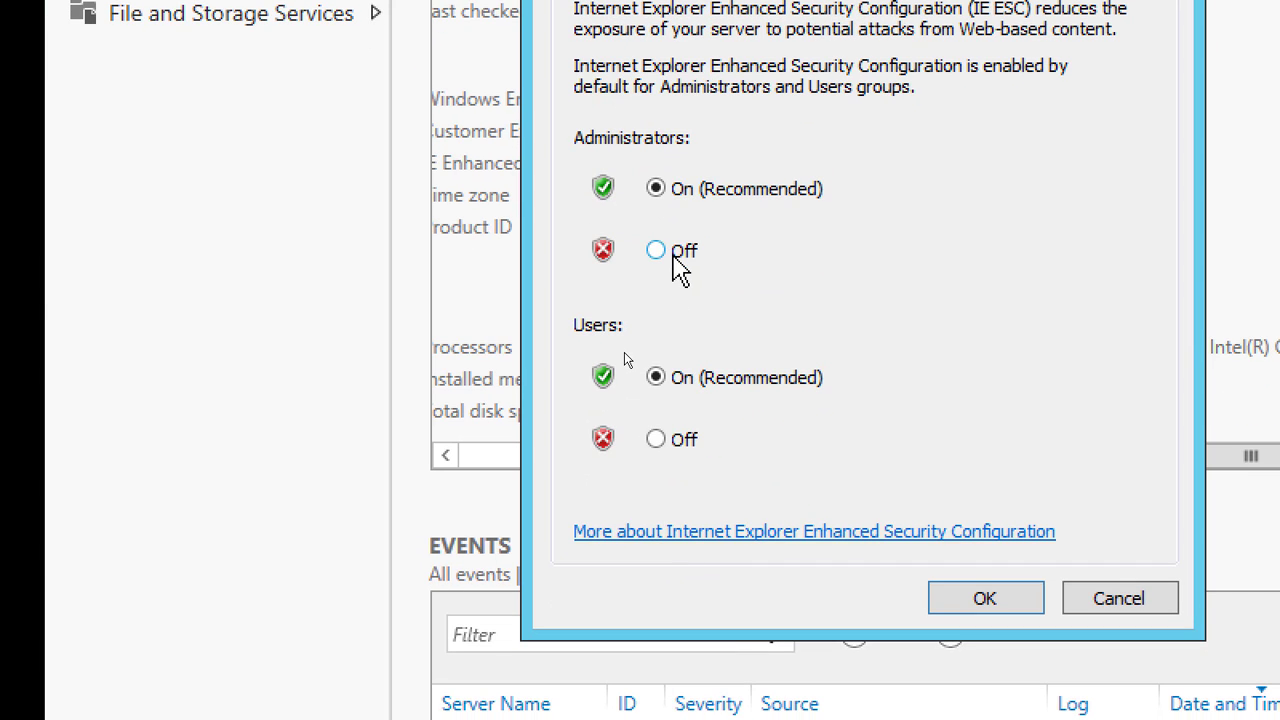
click(676, 258)
click(677, 448)
click(995, 604)
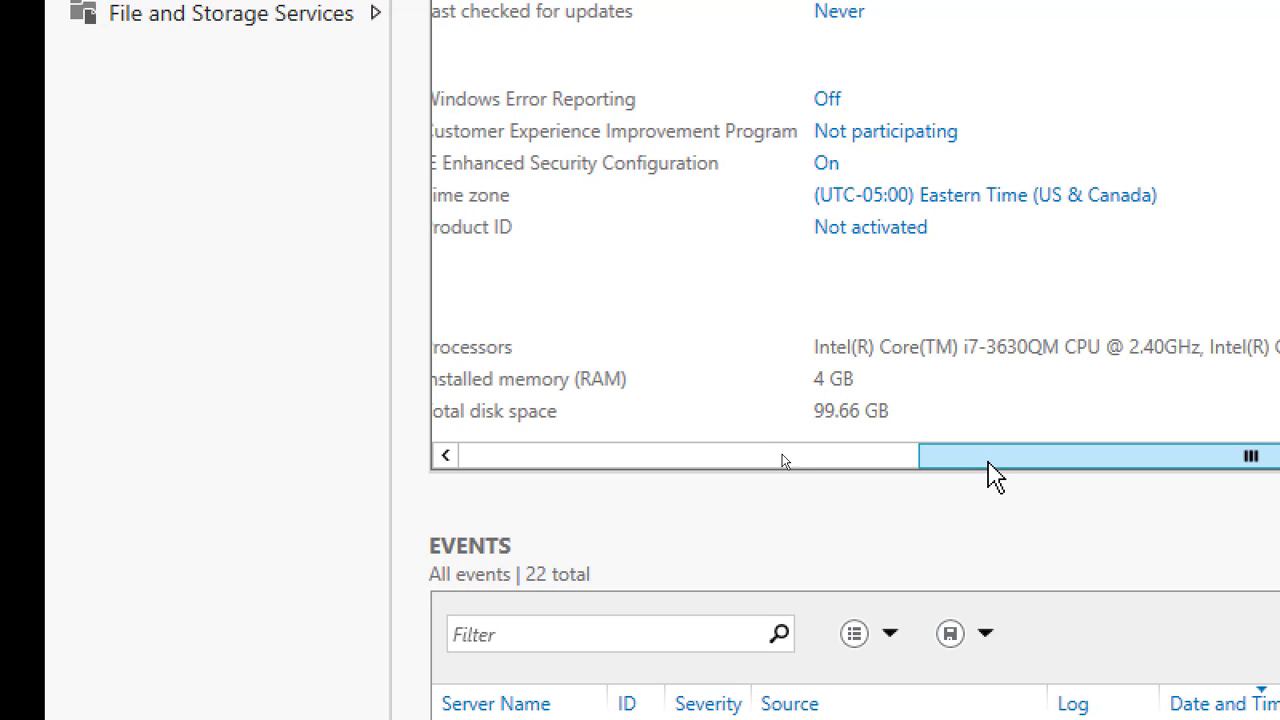
drag(988, 466, 451, 491)
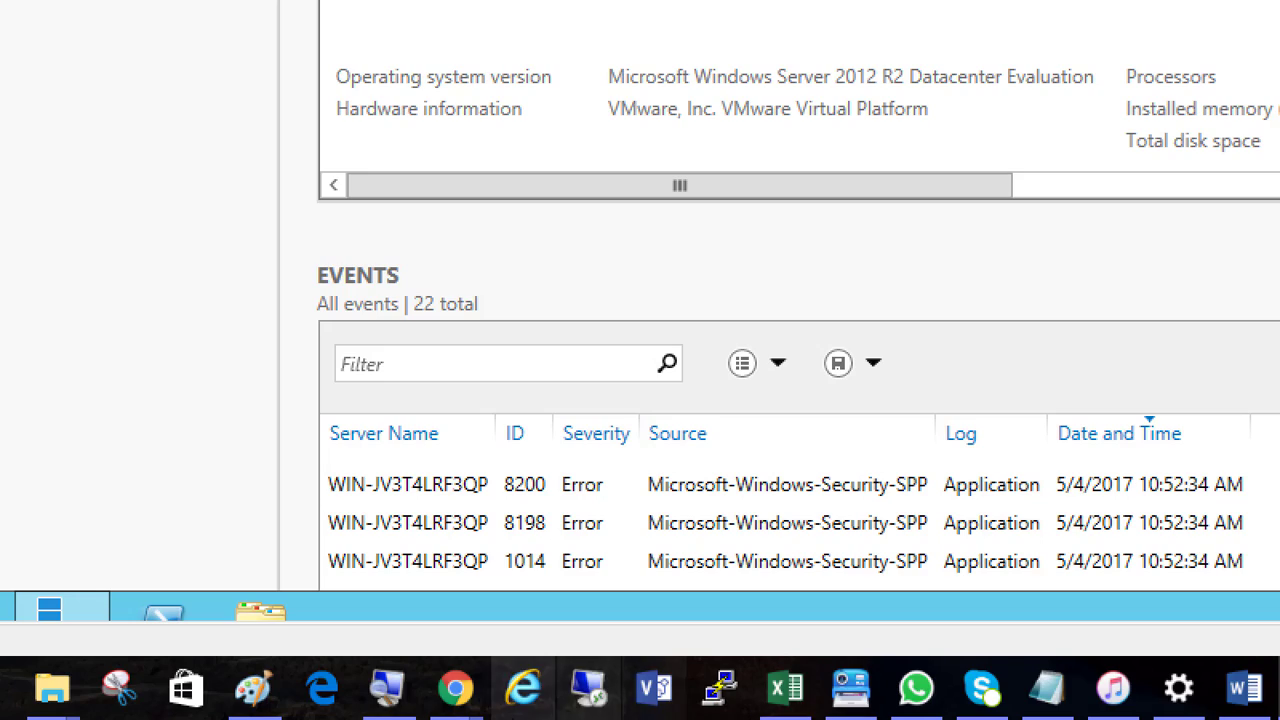
Switch to the template creation steps page in Chrome and go to the Shared Folder instruction
mouse_move(457, 686)
click(706, 598)
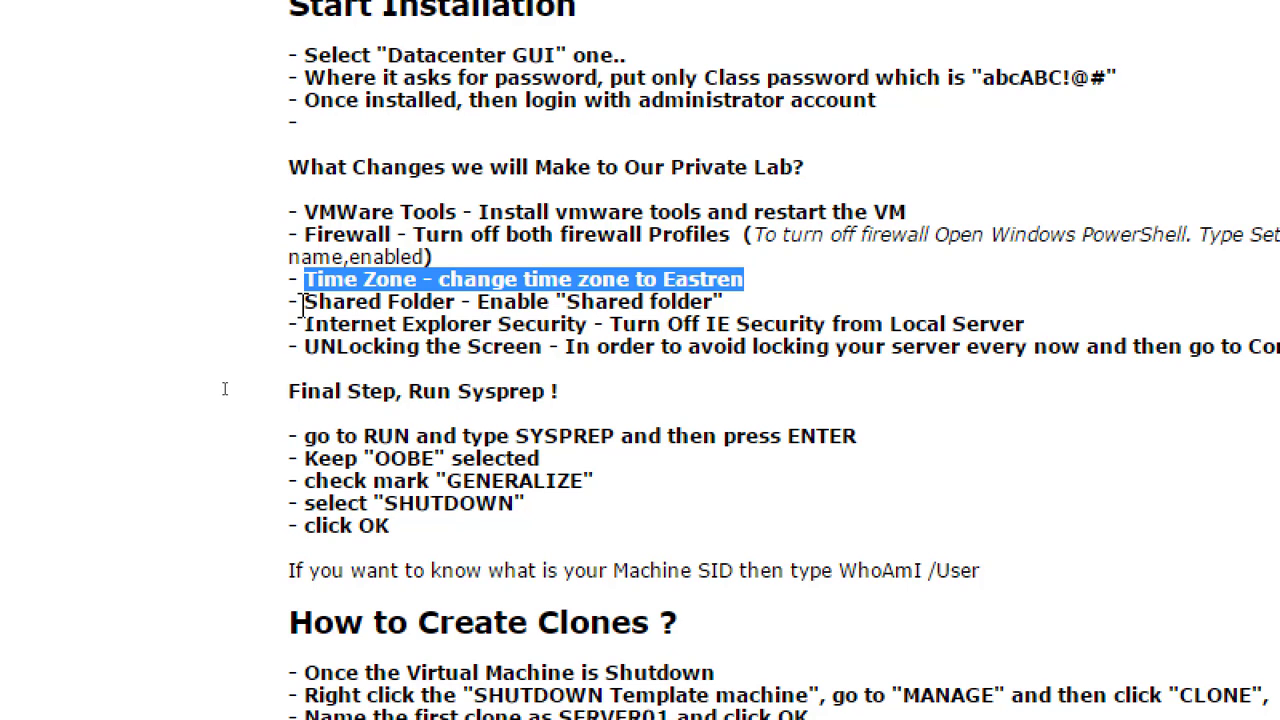
click(302, 311)
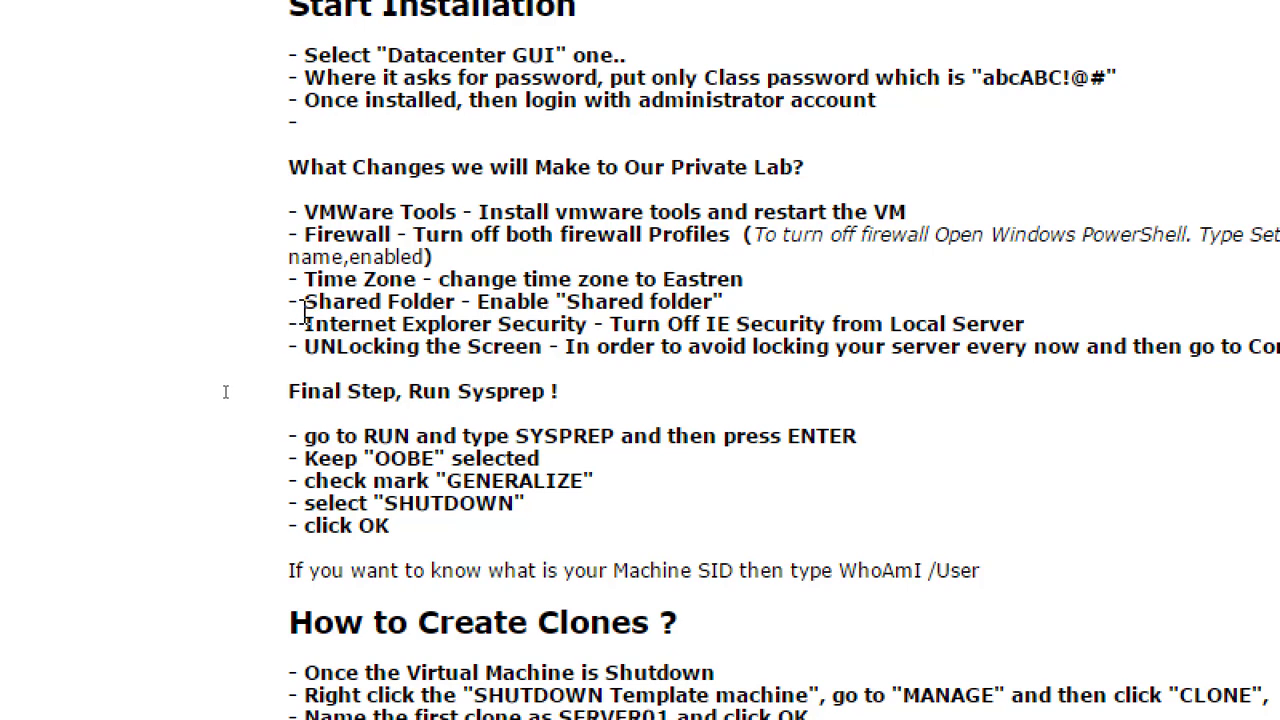
Switch to the Windows Server 2012 template VM in VMware Workstation and open its Shared Folders settings
drag(303, 299, 783, 303)
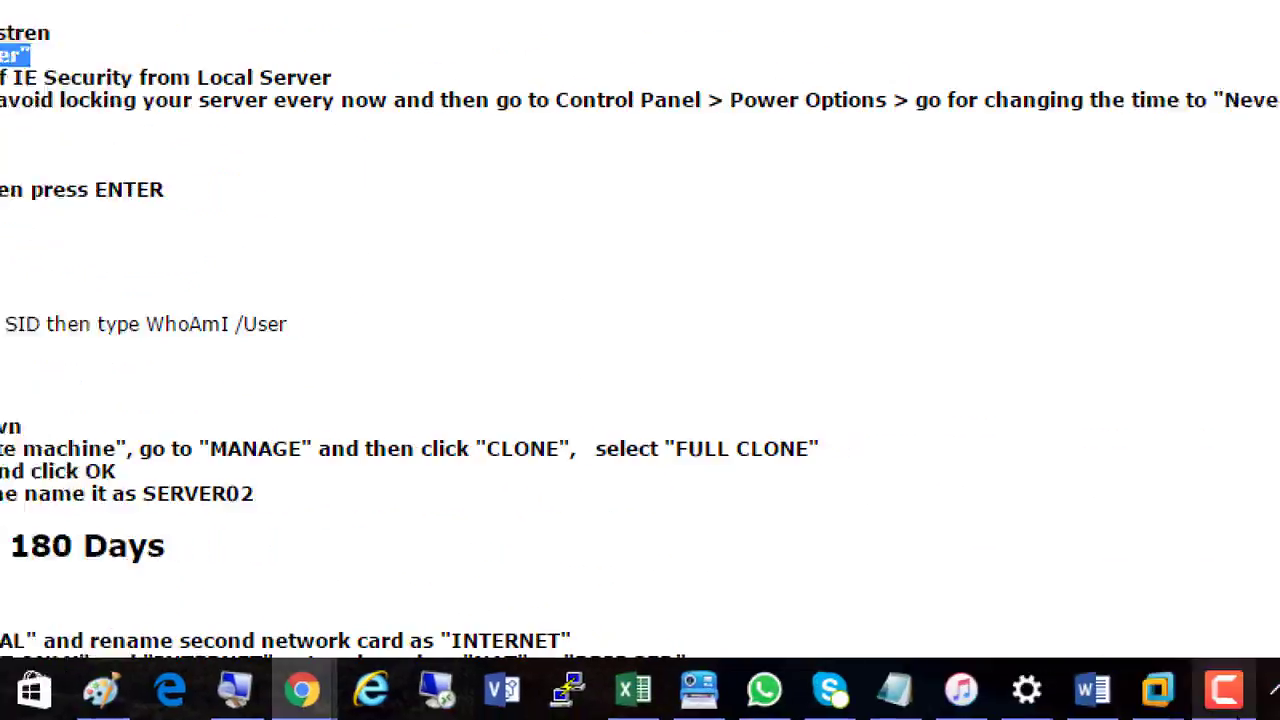
mouse_move(1160, 695)
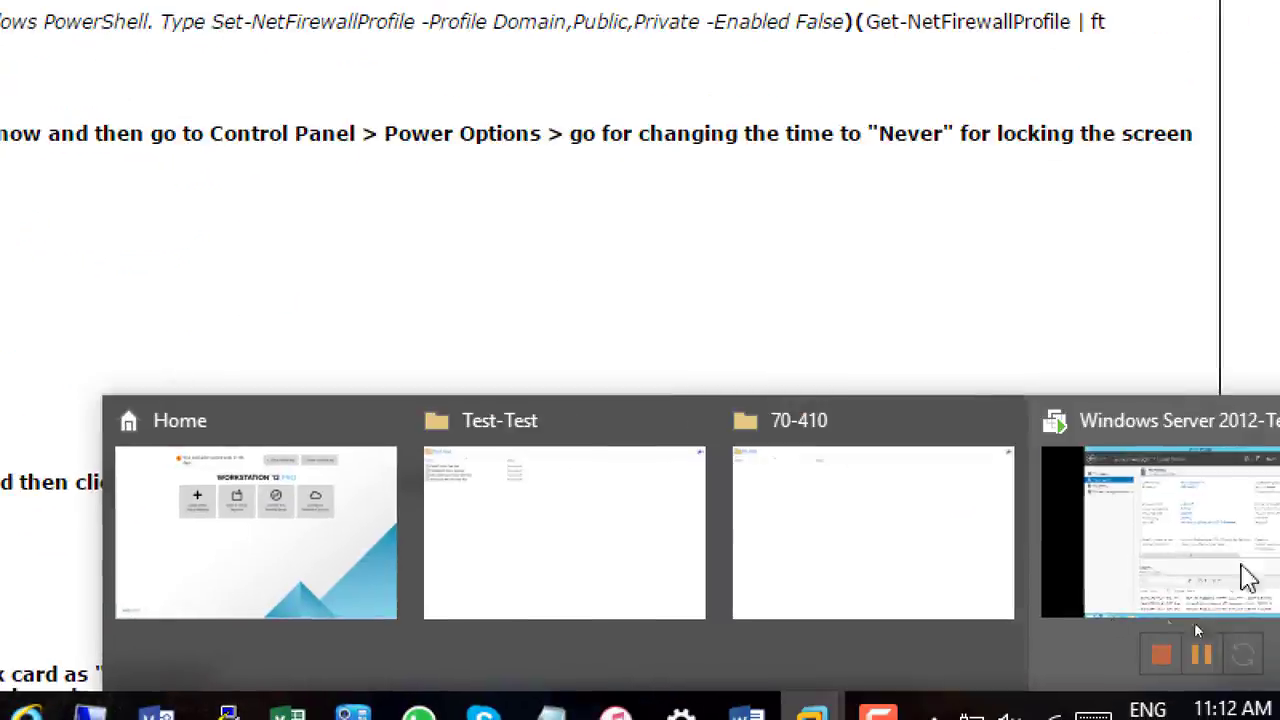
click(1150, 550)
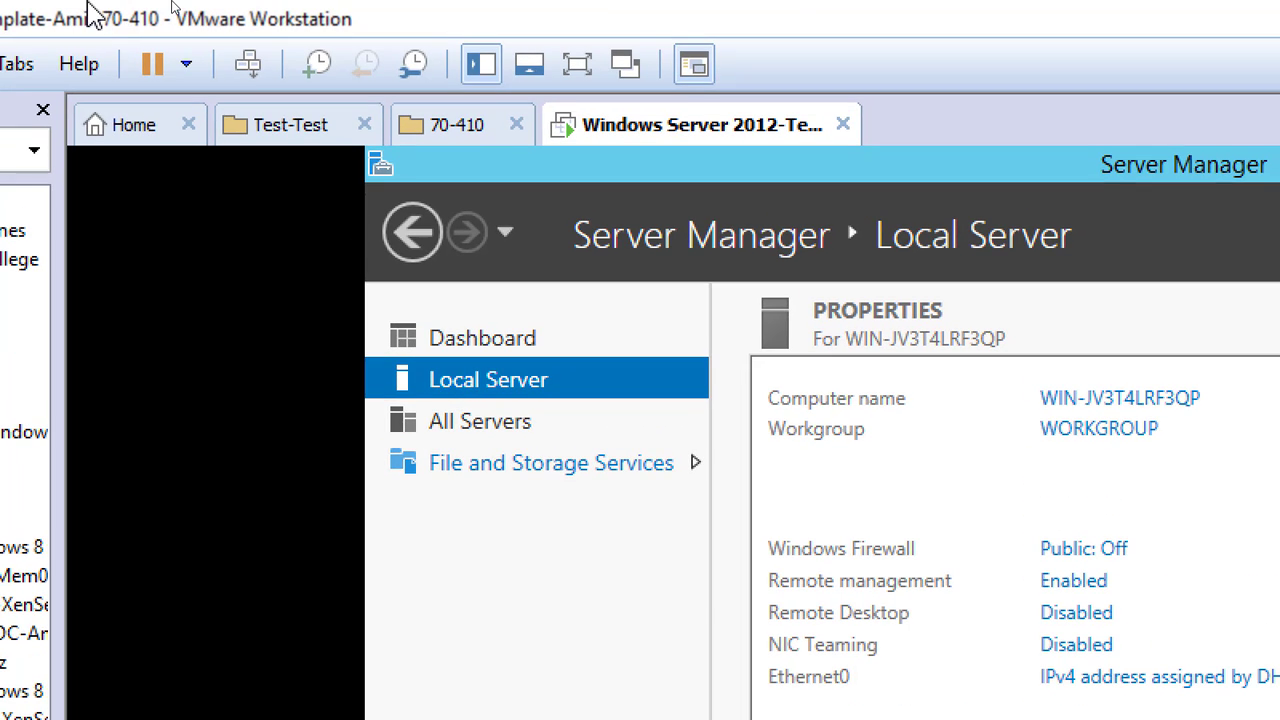
right_click(686, 130)
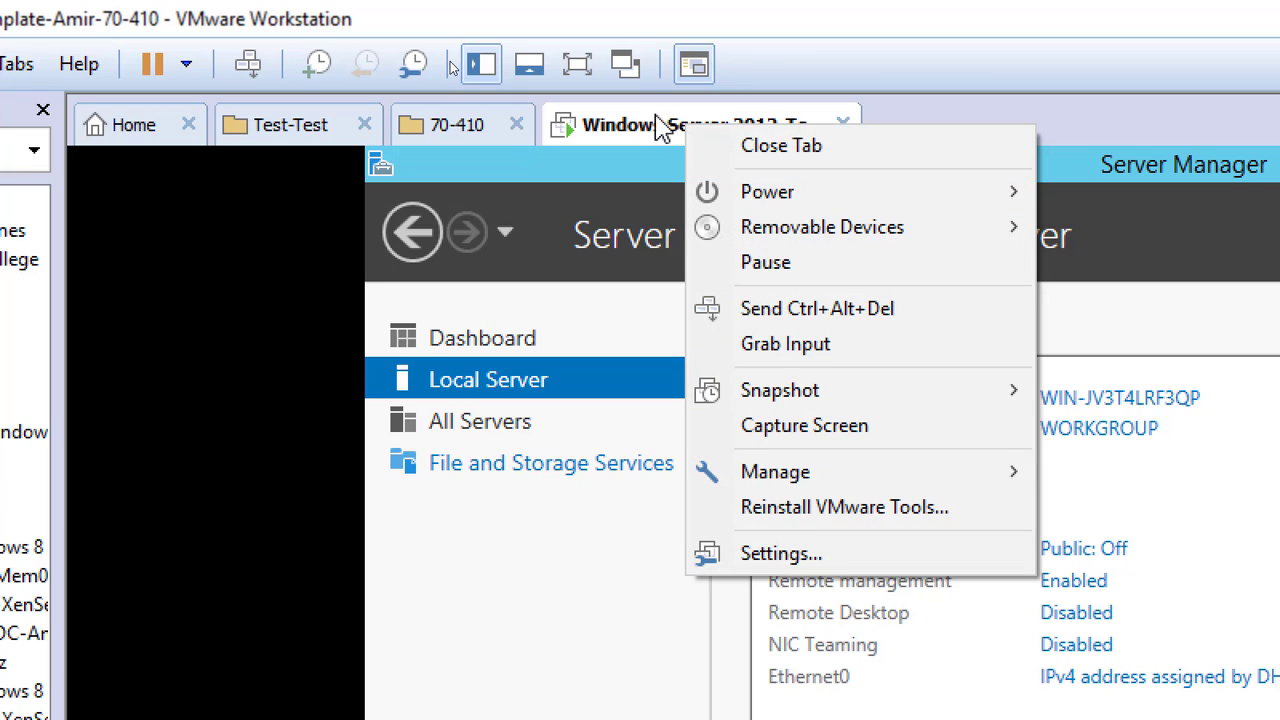
click(842, 562)
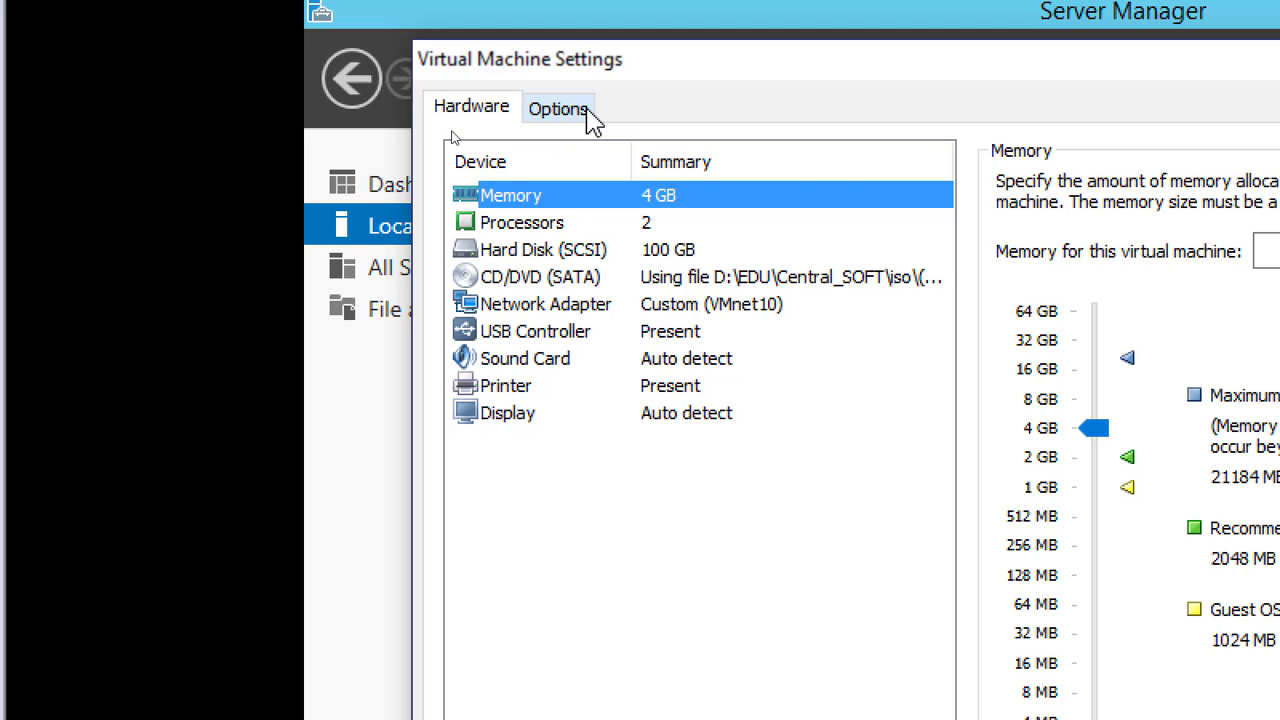
click(568, 110)
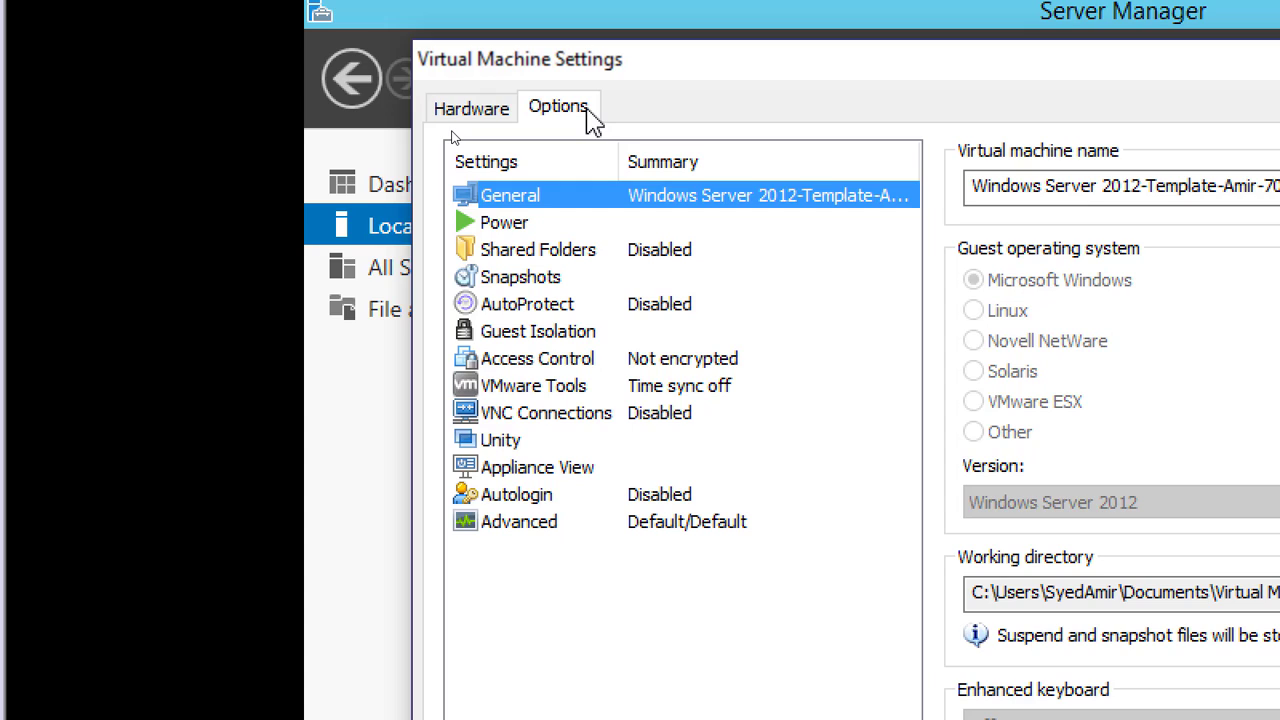
click(545, 252)
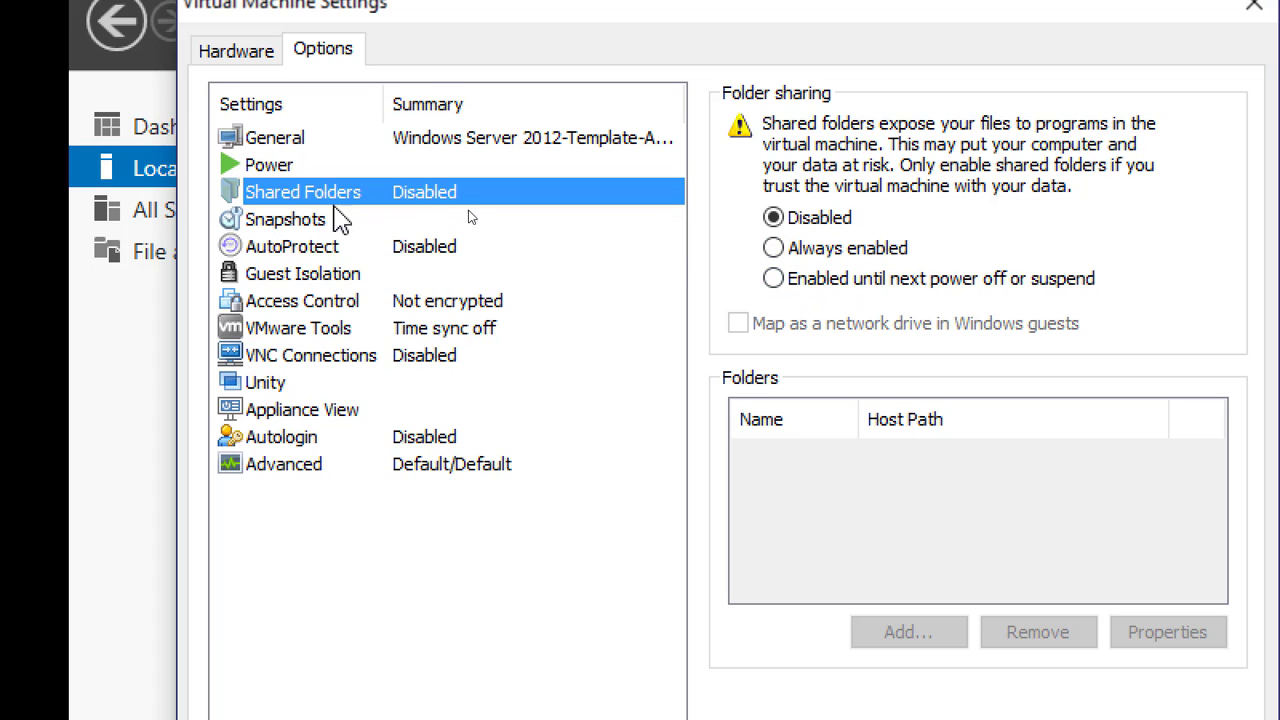
Set folder sharing to Always enabled and map it as a network drive in Windows guests
click(810, 248)
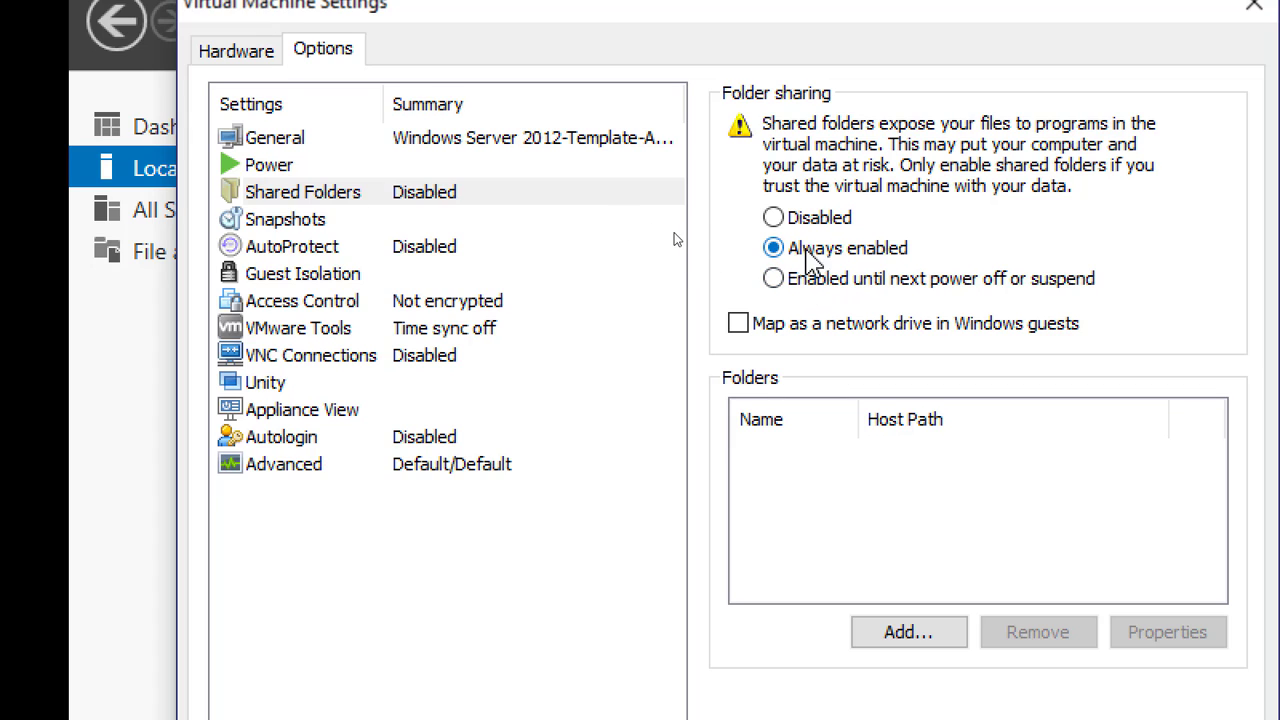
click(445, 200)
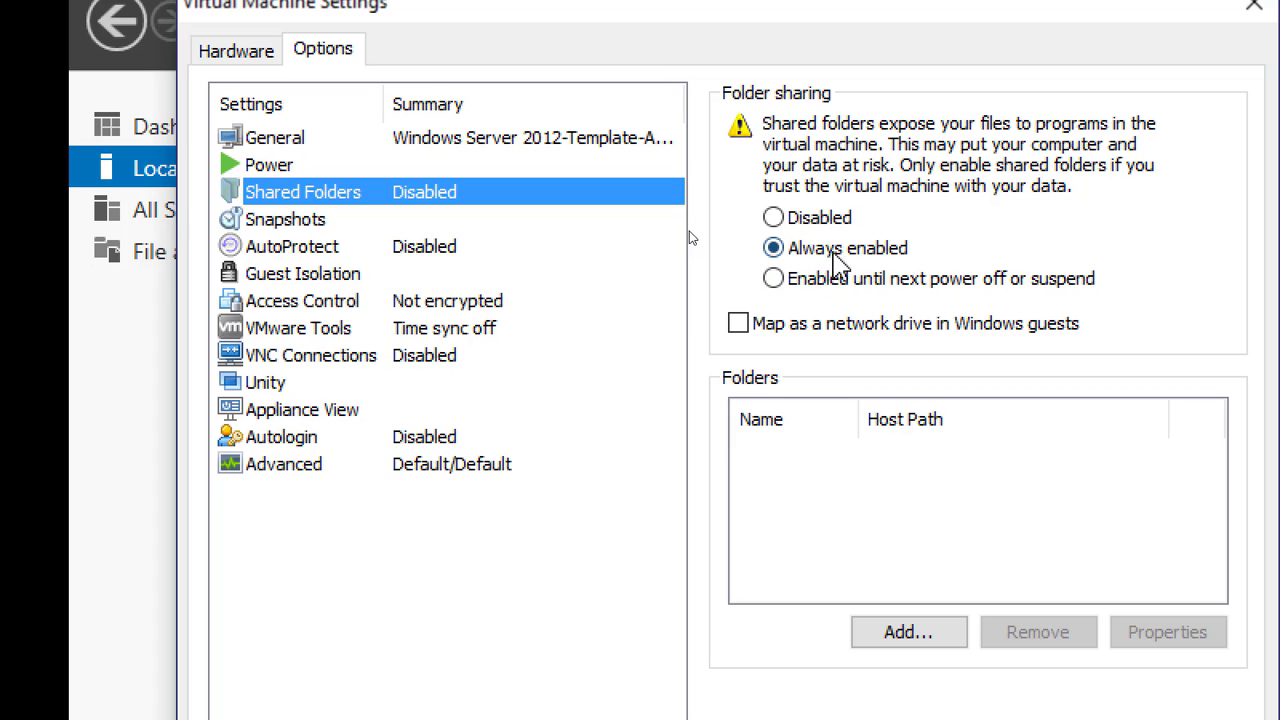
click(737, 326)
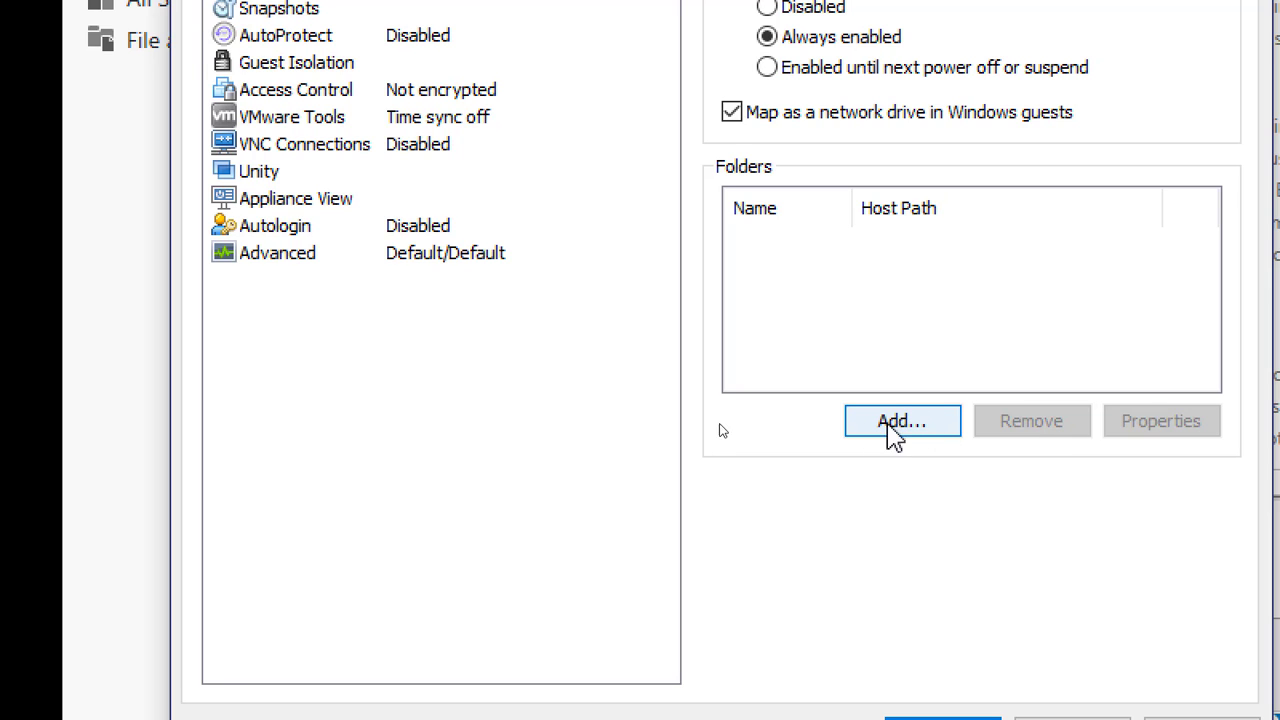
Start adding a shared folder and choose the ISO folder on the host's C: drive as its host path
click(901, 421)
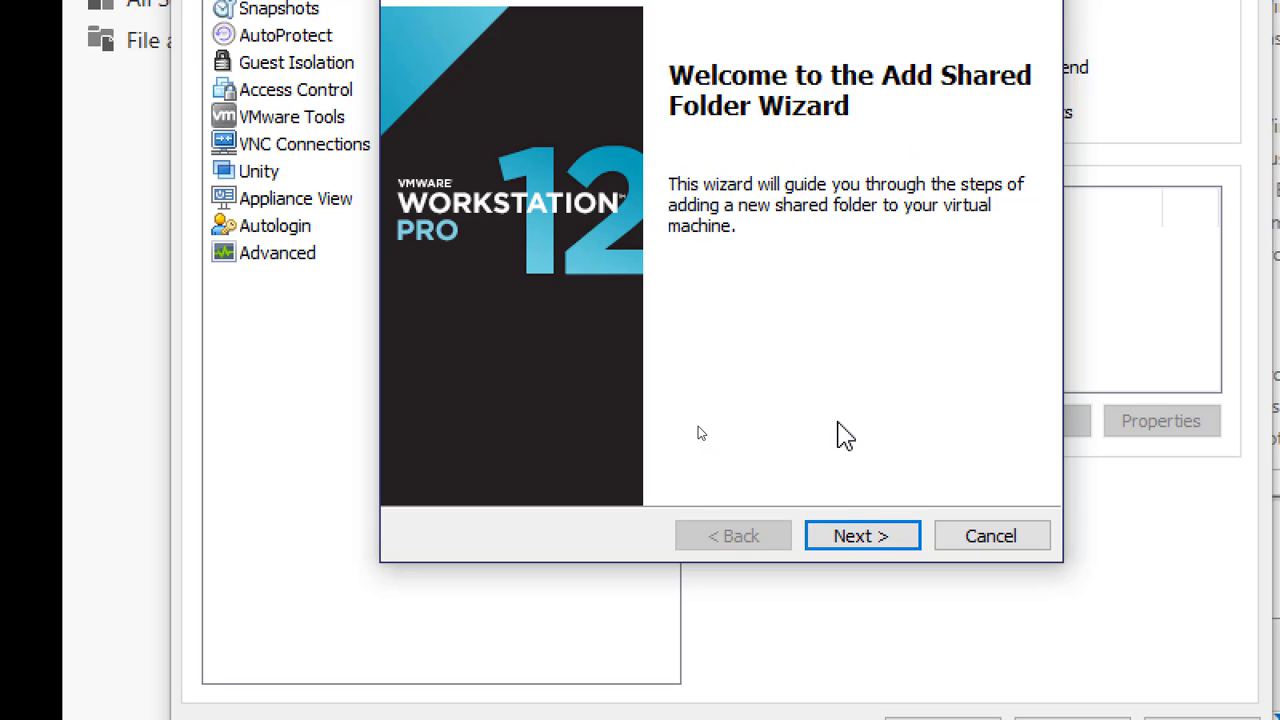
click(870, 540)
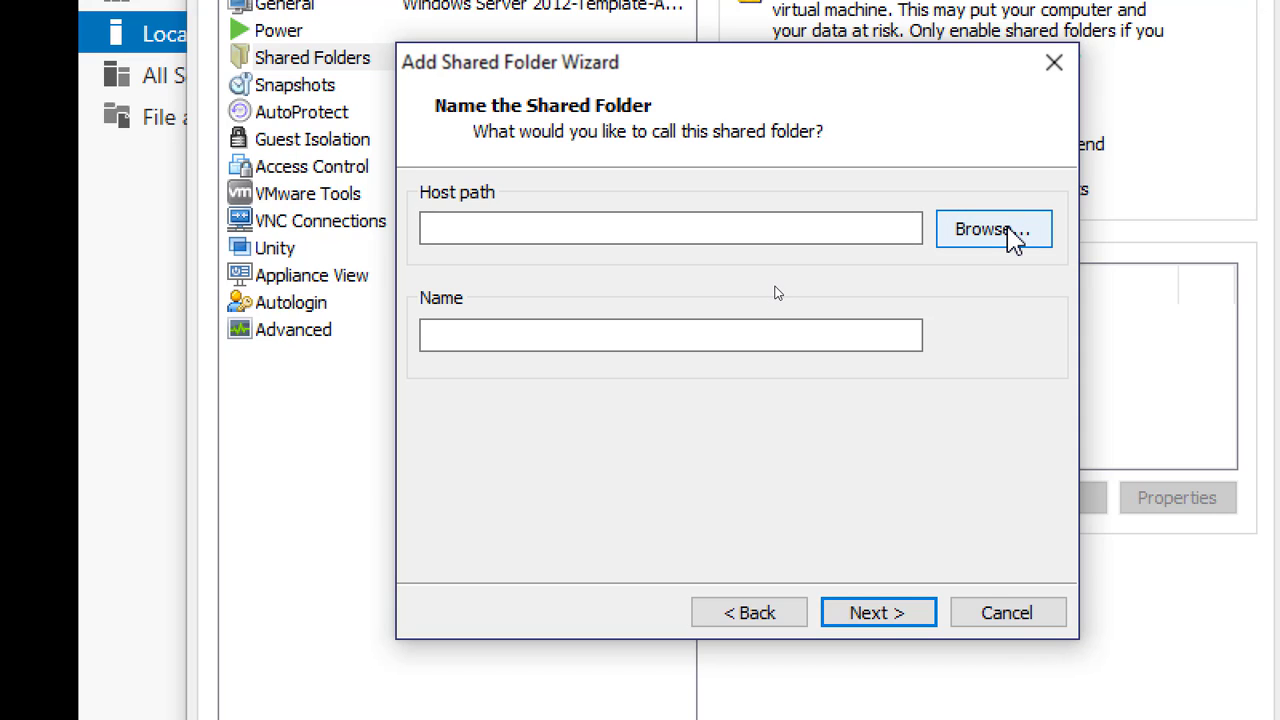
click(970, 230)
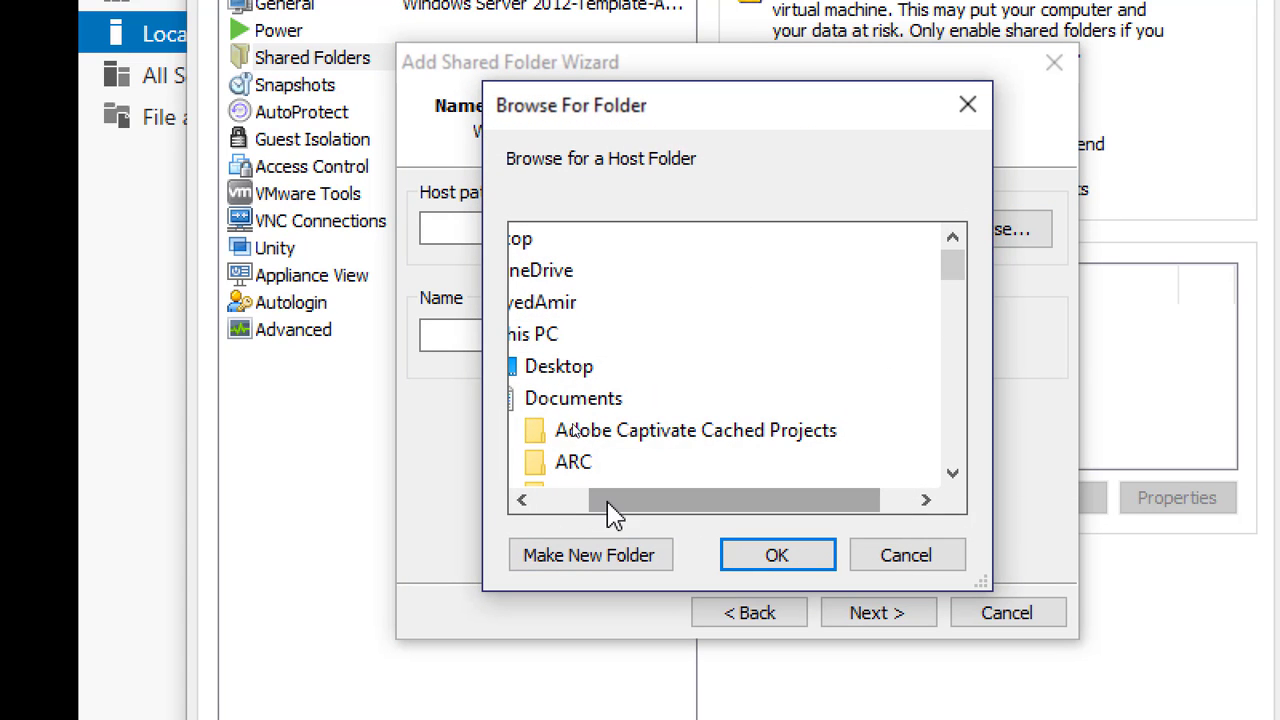
drag(609, 505, 509, 506)
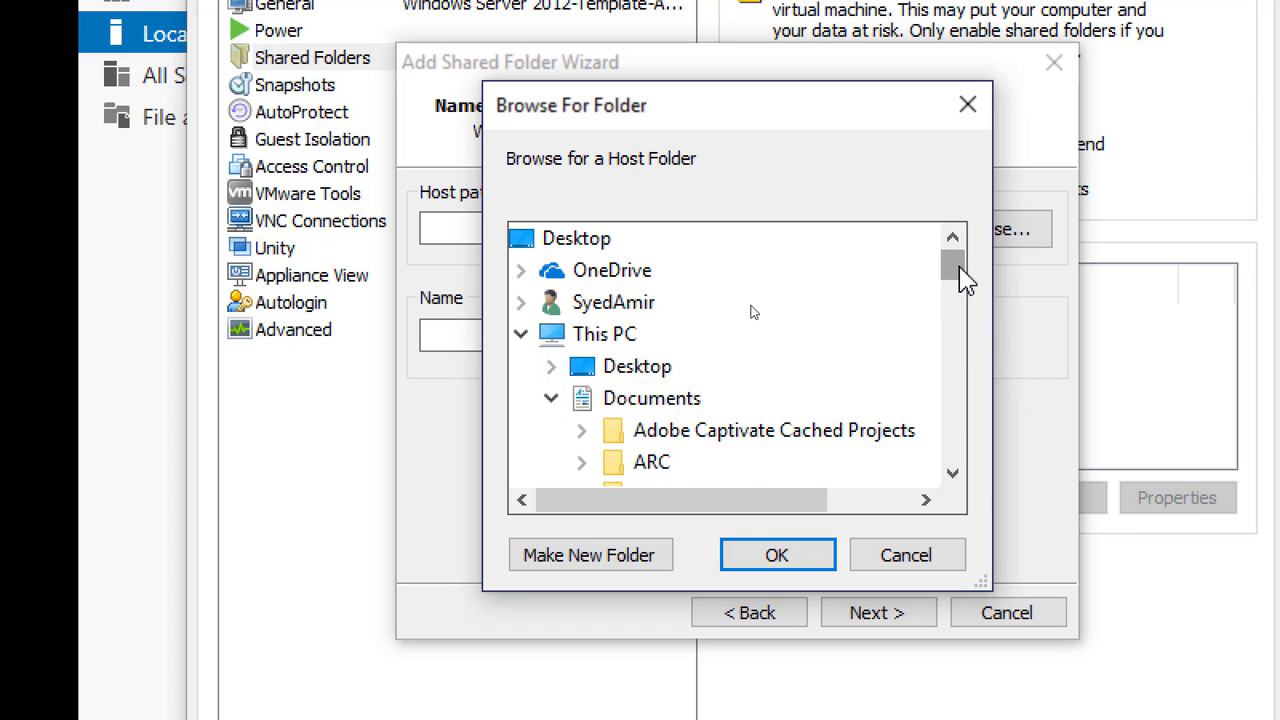
drag(953, 270, 968, 448)
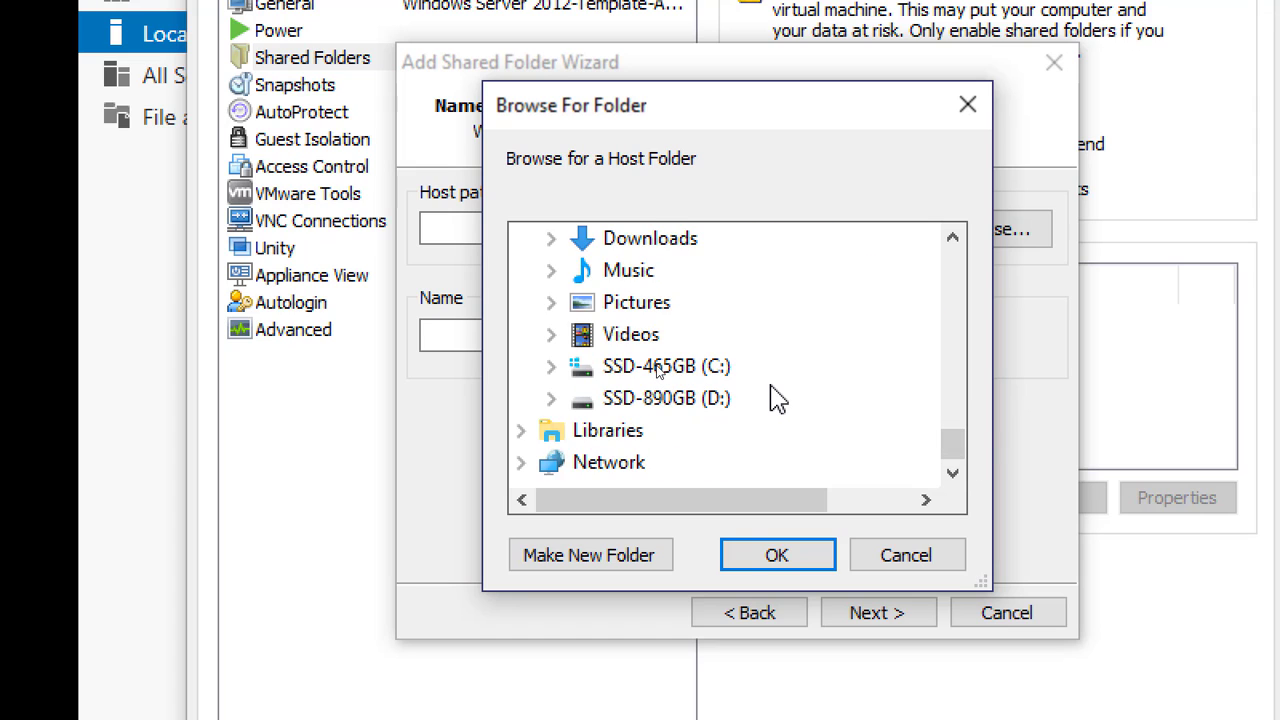
double_click(718, 368)
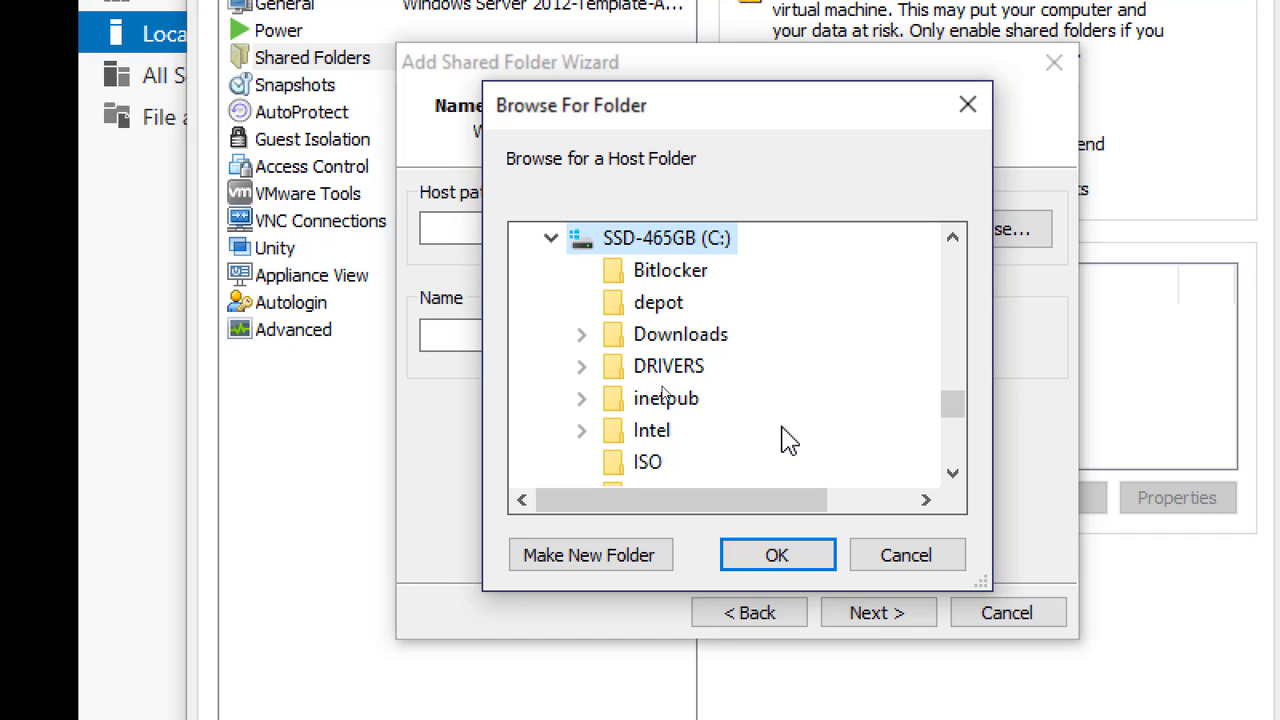
click(651, 470)
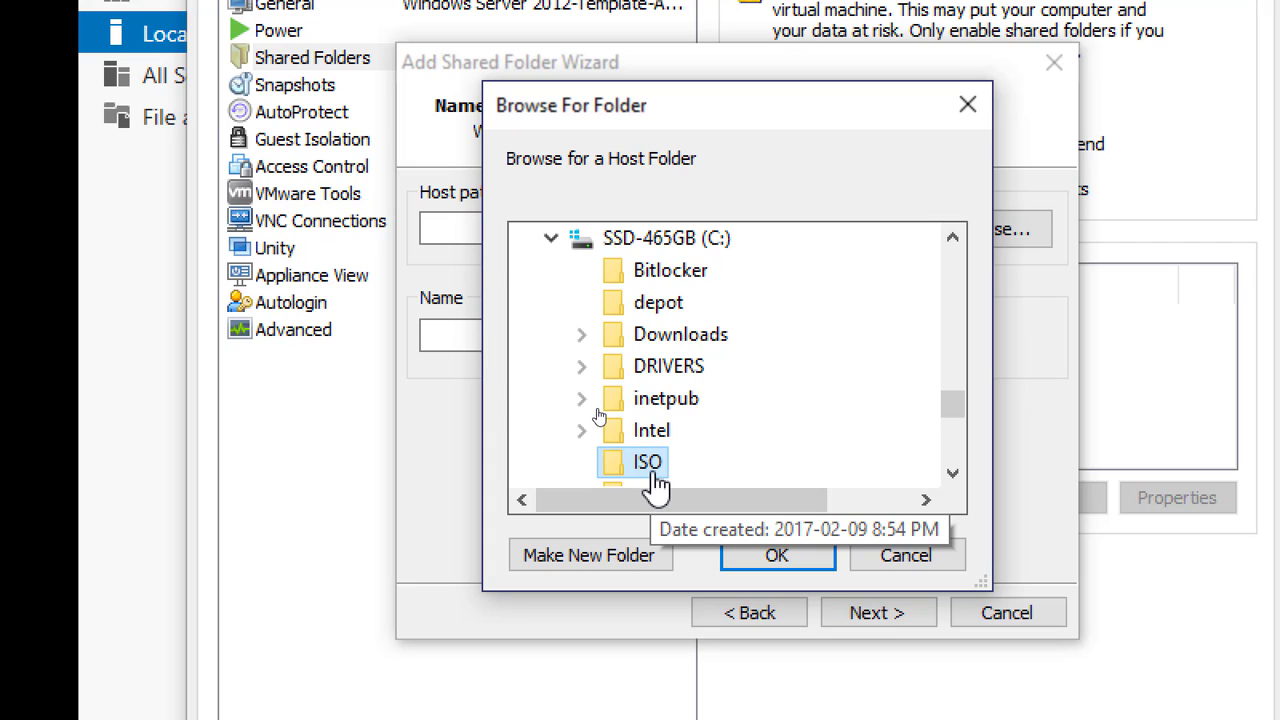
click(778, 556)
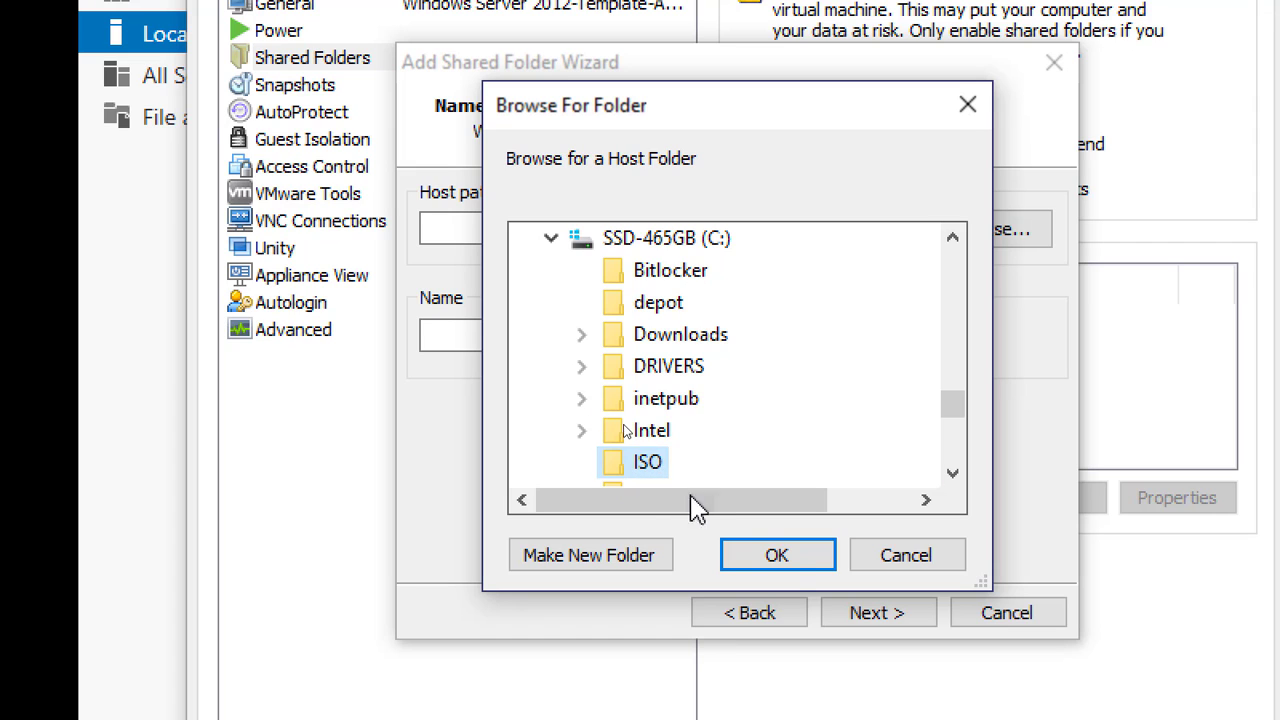
click(762, 555)
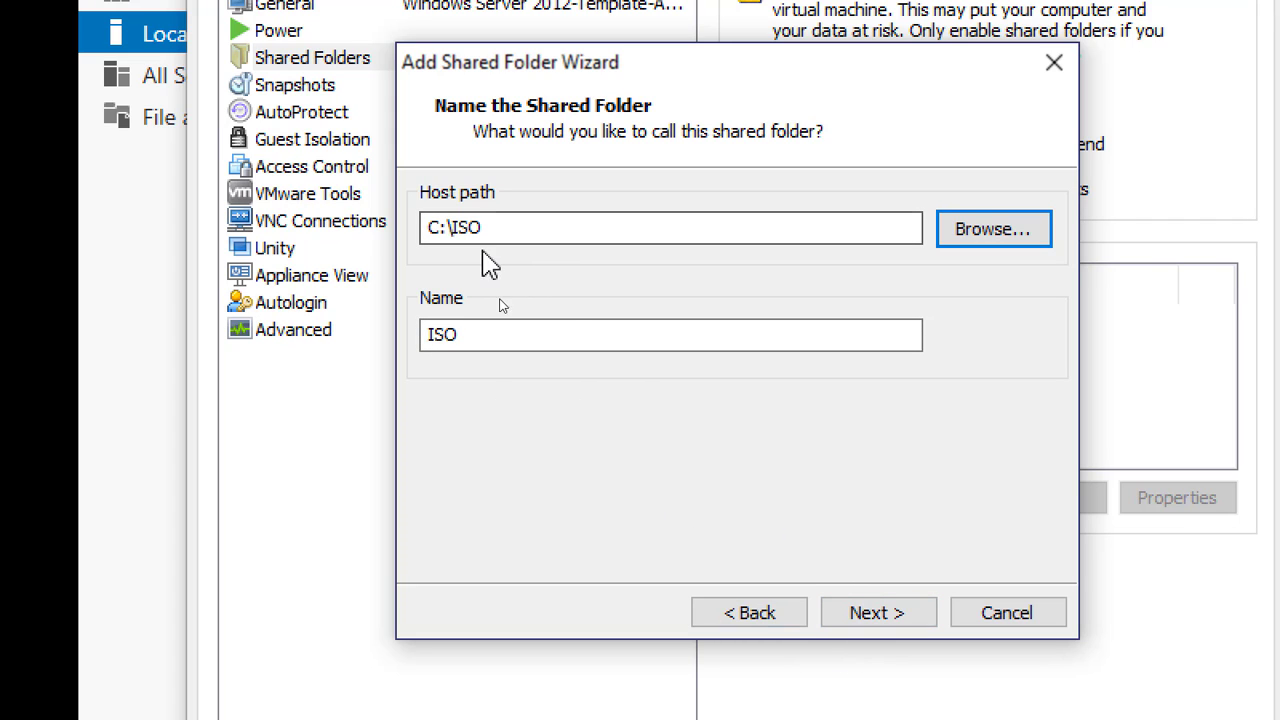
Finish adding the ISO share with the share enabled and not read-only, then save the virtual machine settings
click(893, 628)
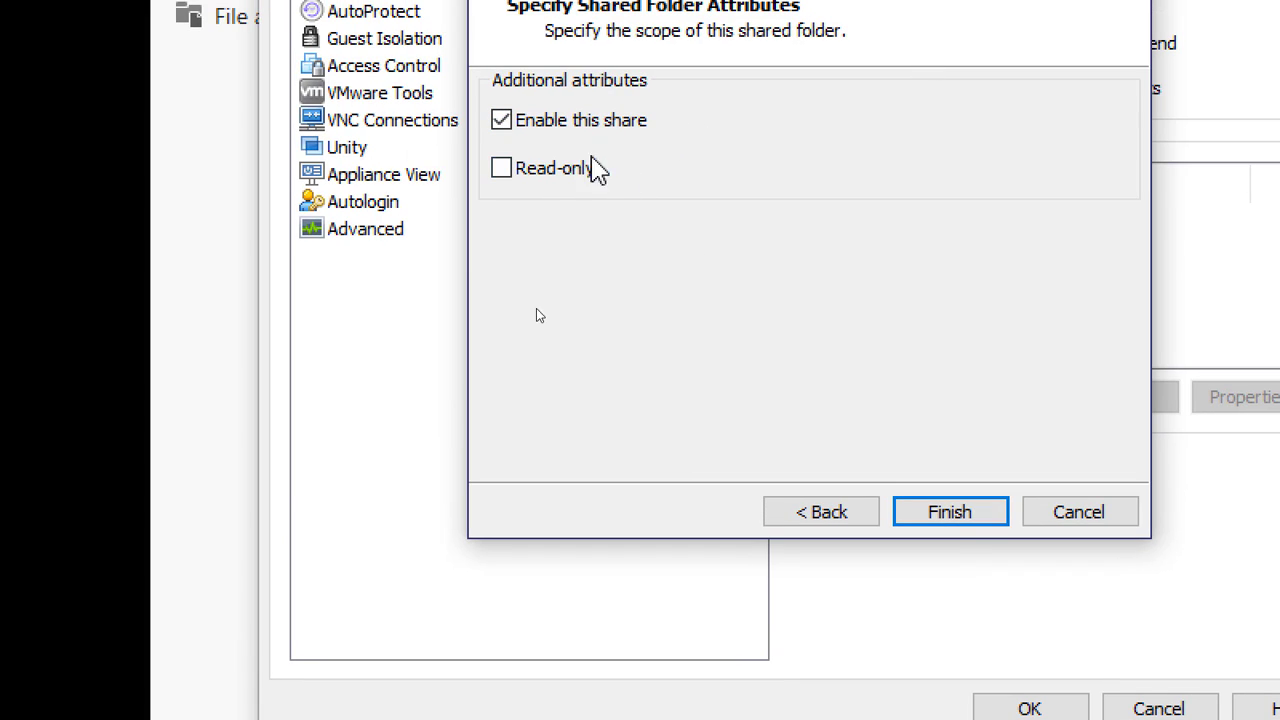
click(950, 515)
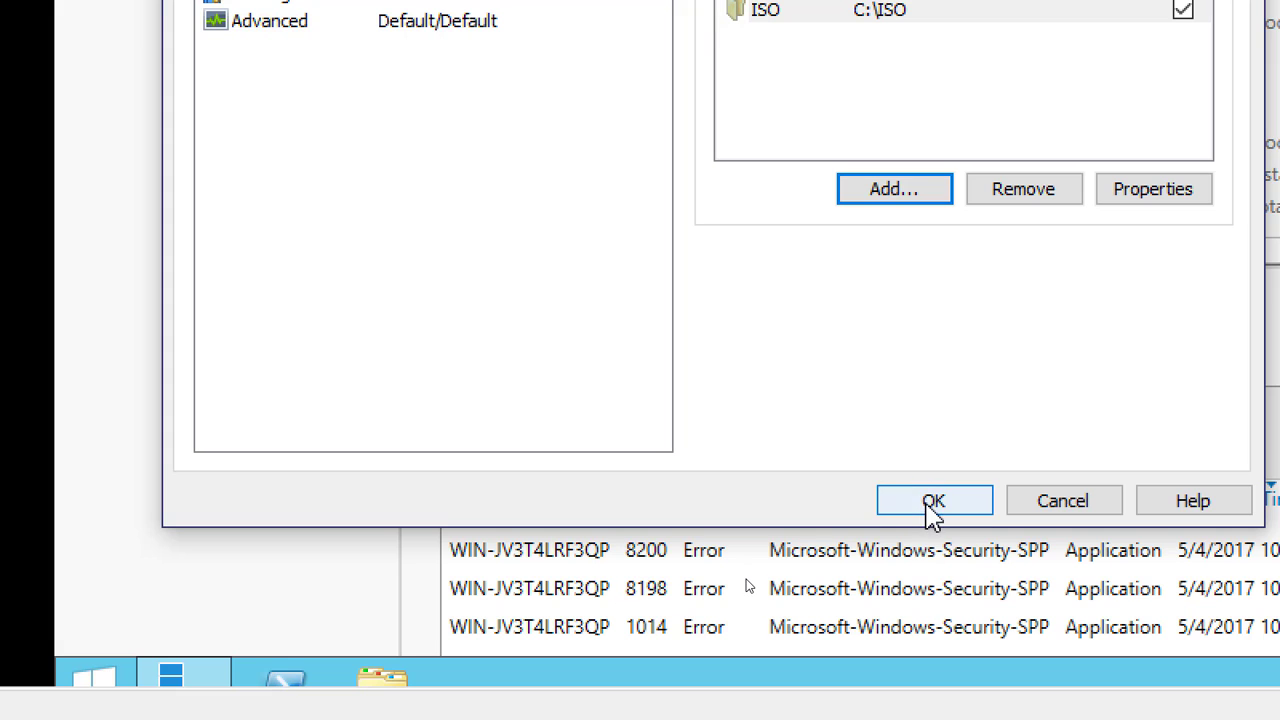
click(933, 503)
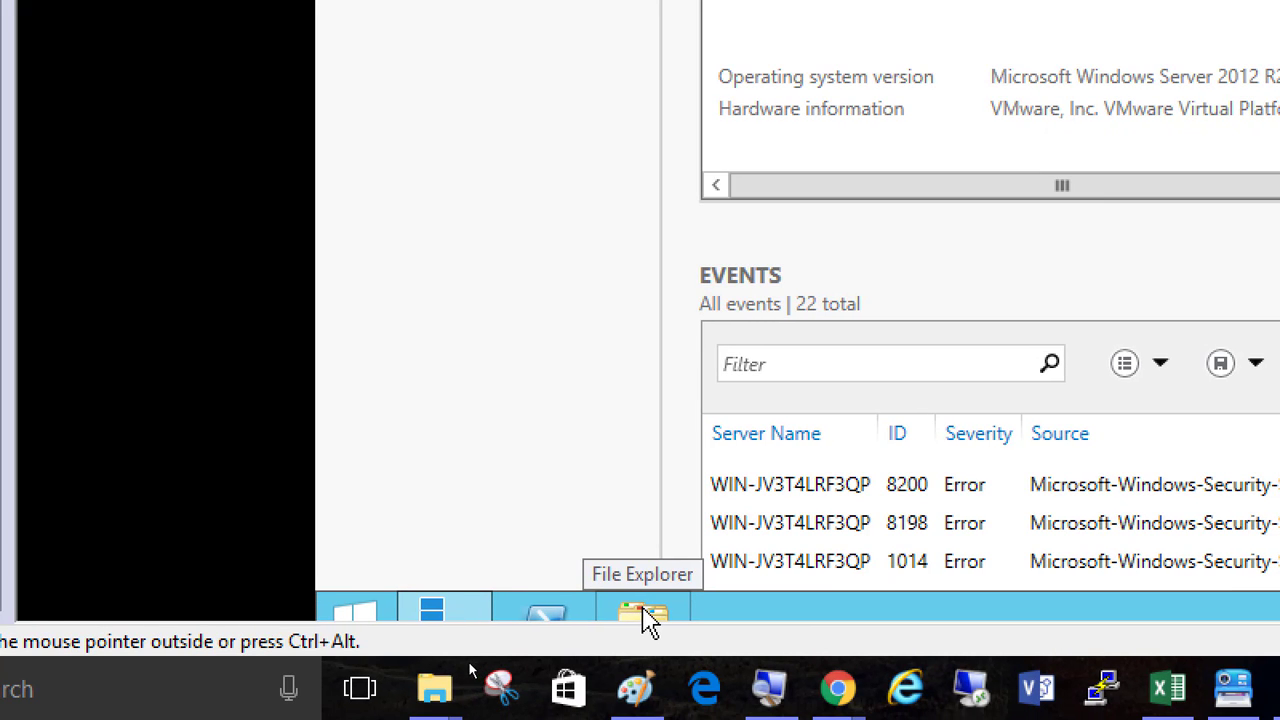
Open the ISO folder on the mapped Shared Folders drive (Z:) in the server's File Explorer to check the share
click(636, 614)
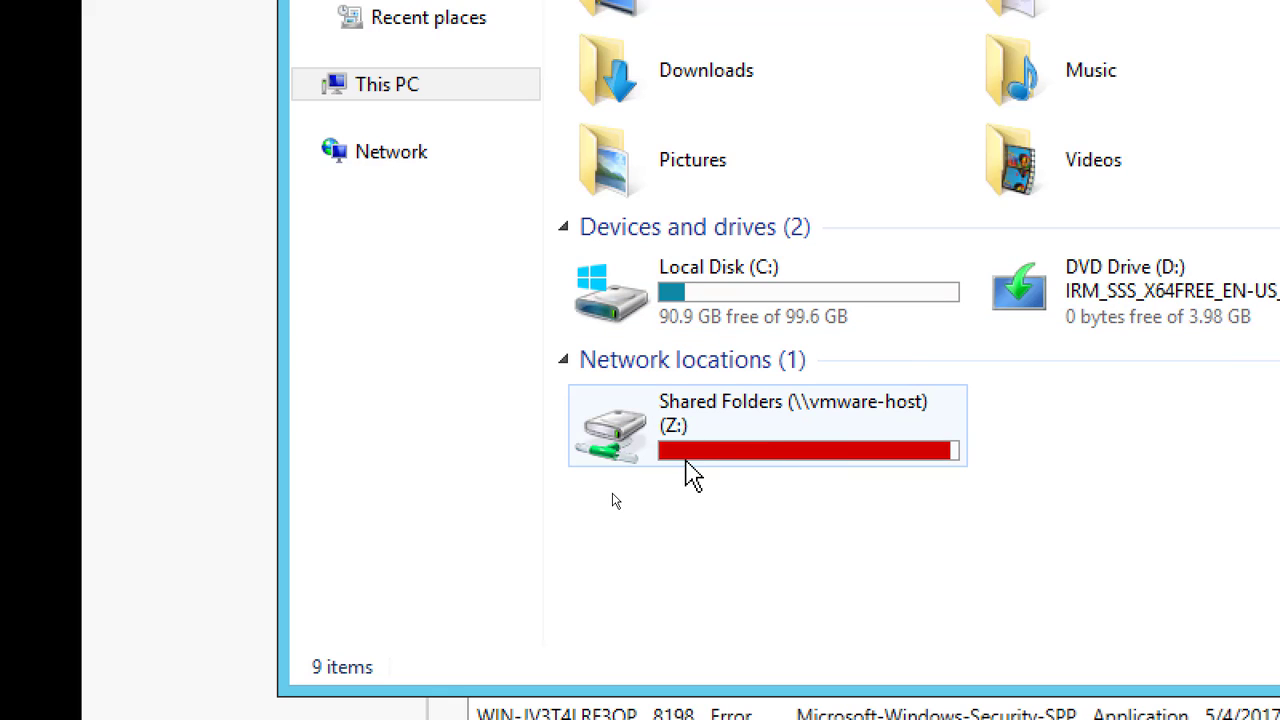
mouse_move(683, 462)
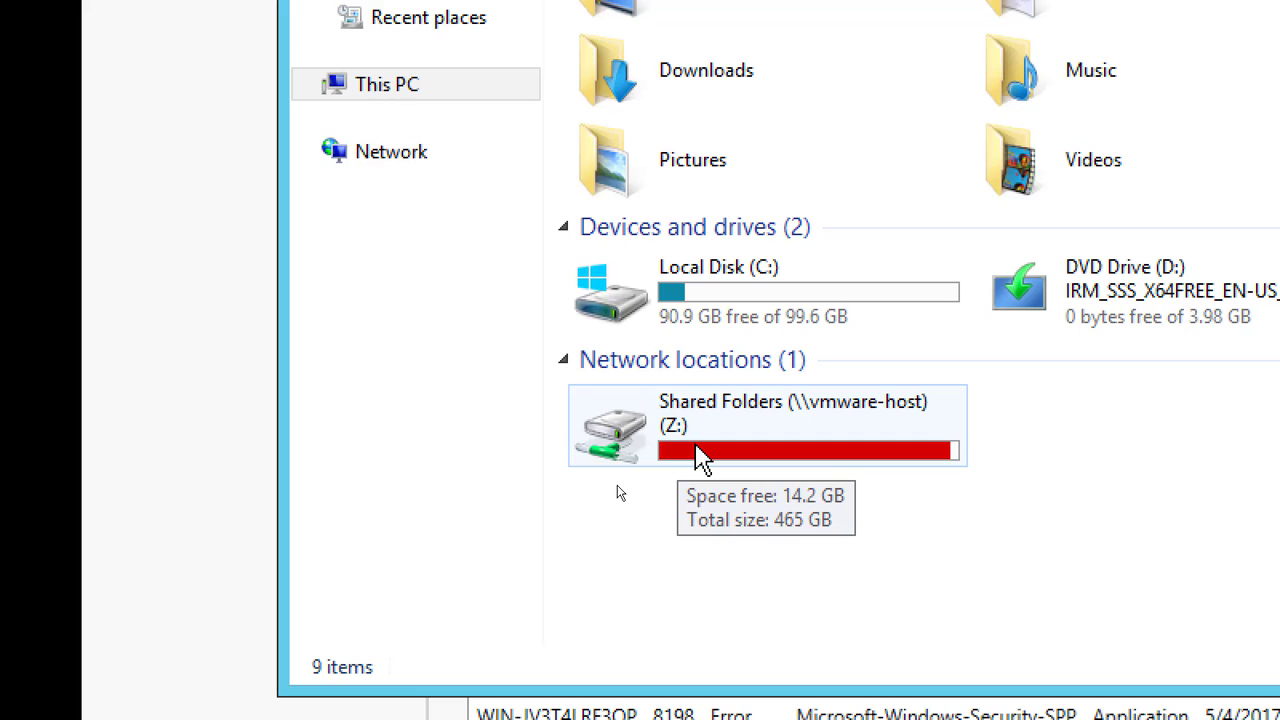
double_click(700, 455)
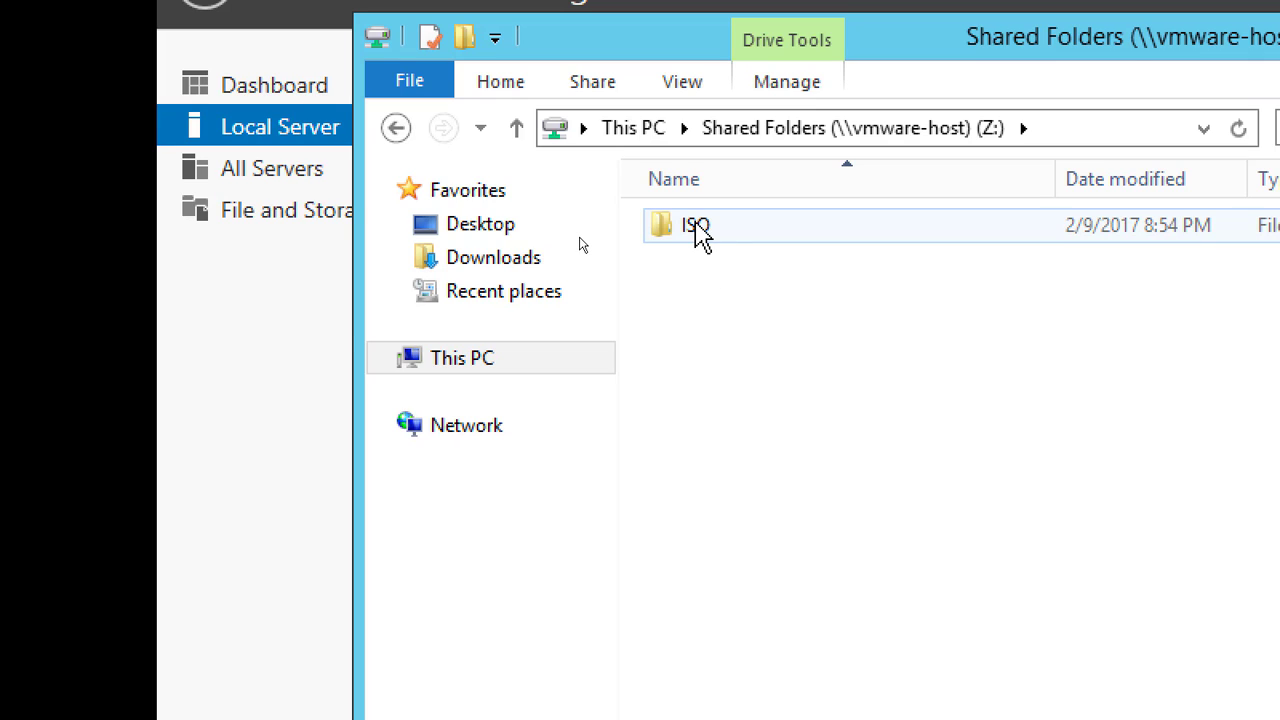
double_click(684, 232)
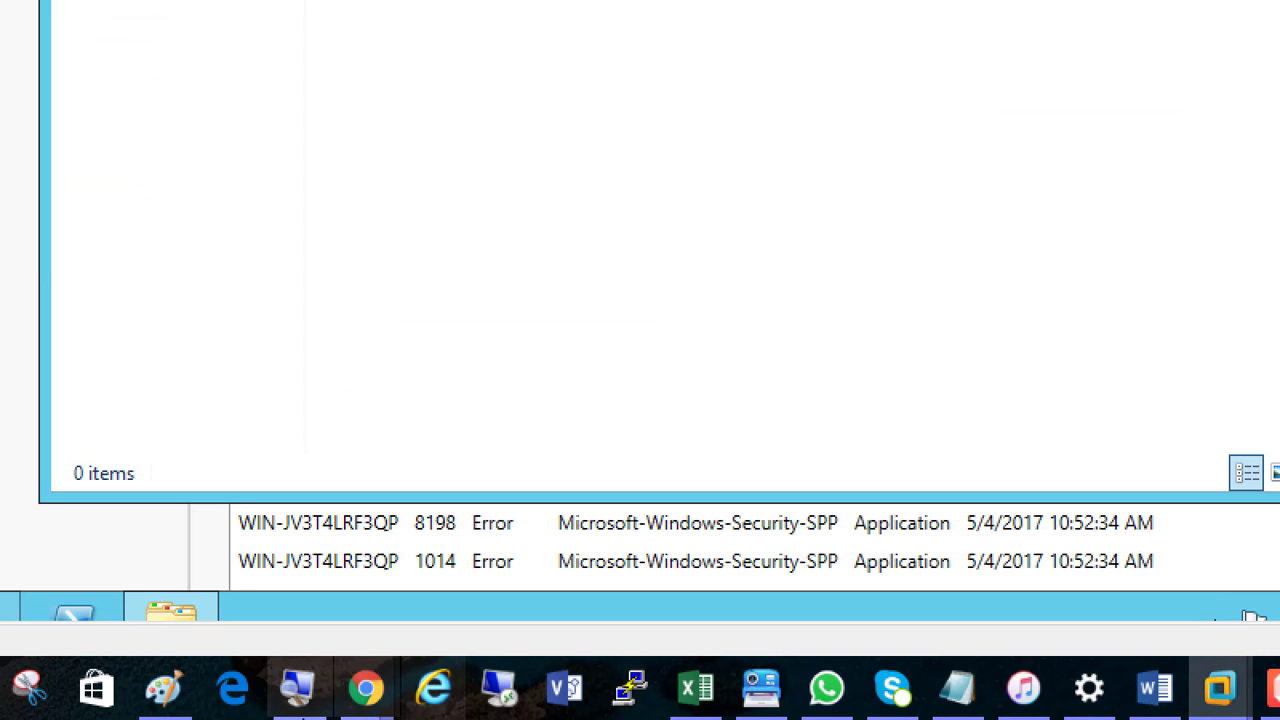
Switch to the template creation steps page in Chrome and review the UNLocking the Screen instruction
mouse_move(392, 698)
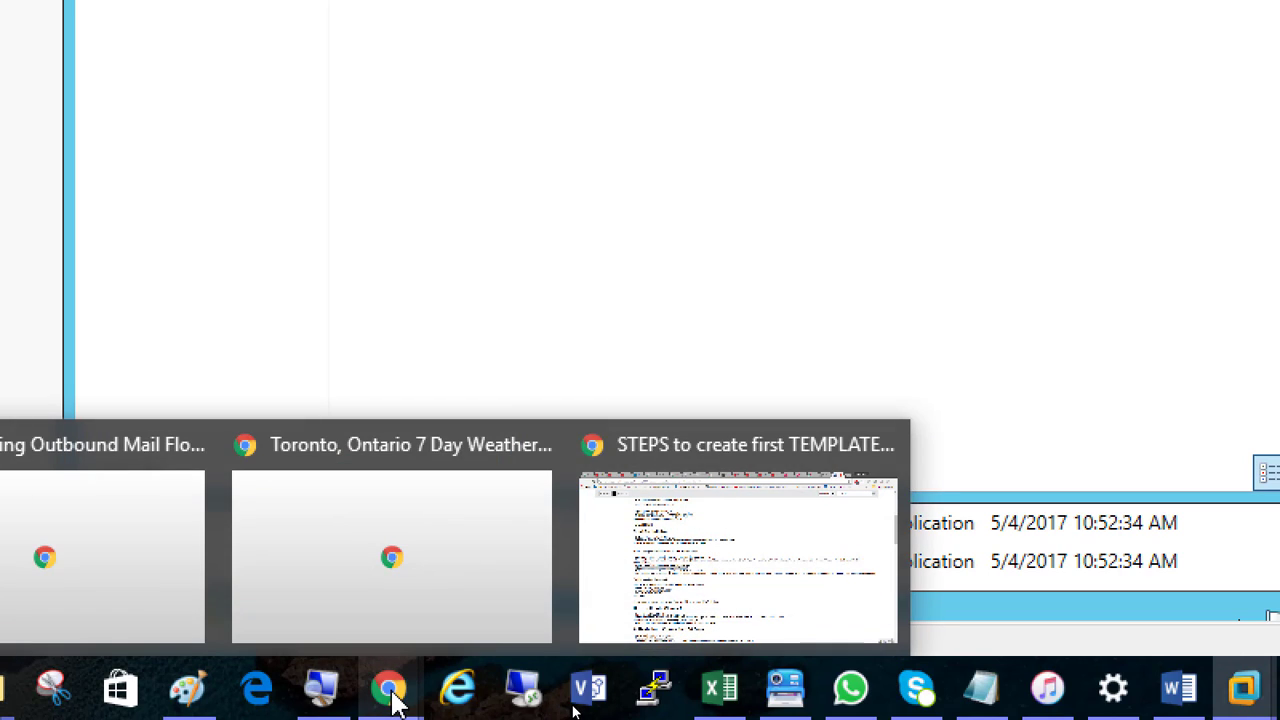
click(793, 570)
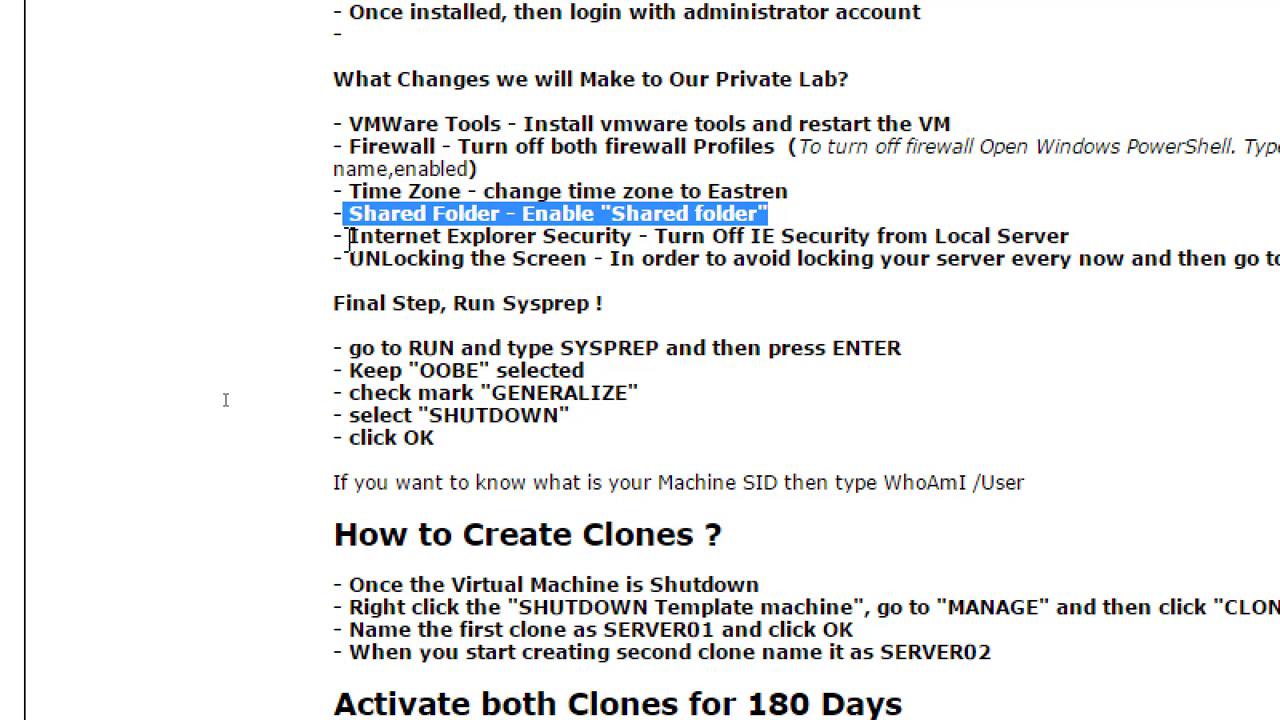
drag(348, 240, 1068, 225)
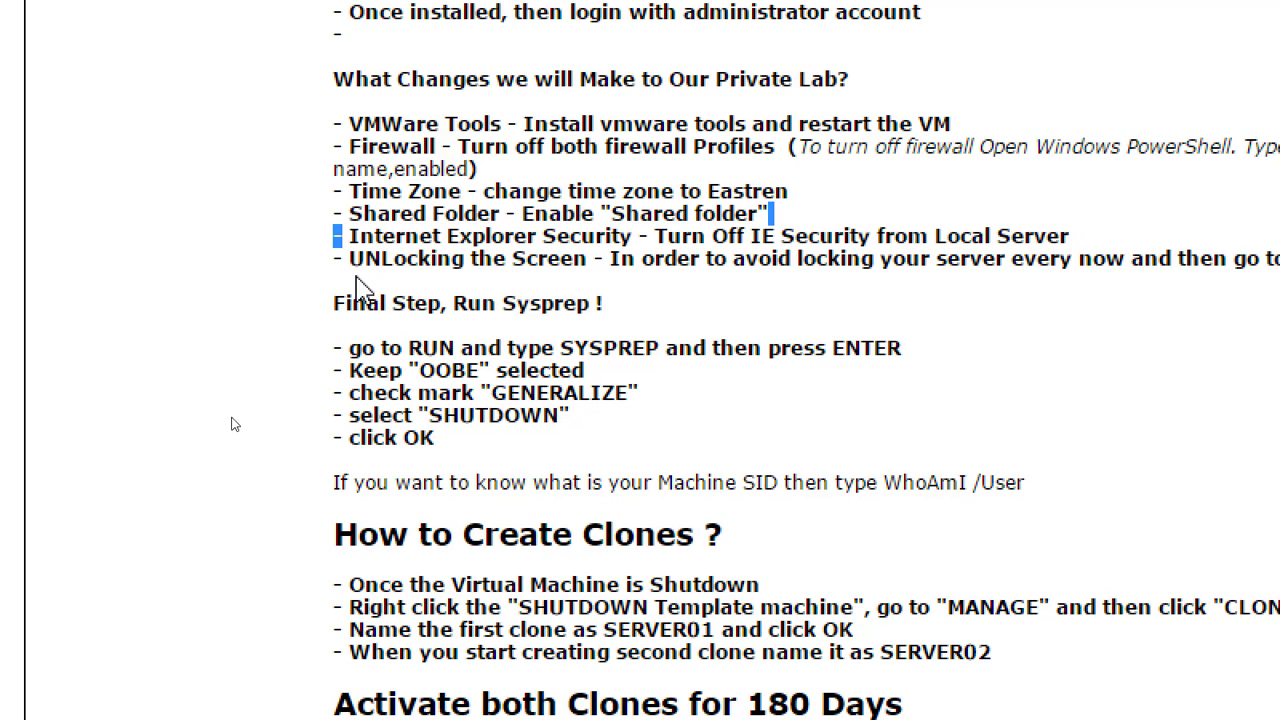
drag(349, 259, 852, 253)
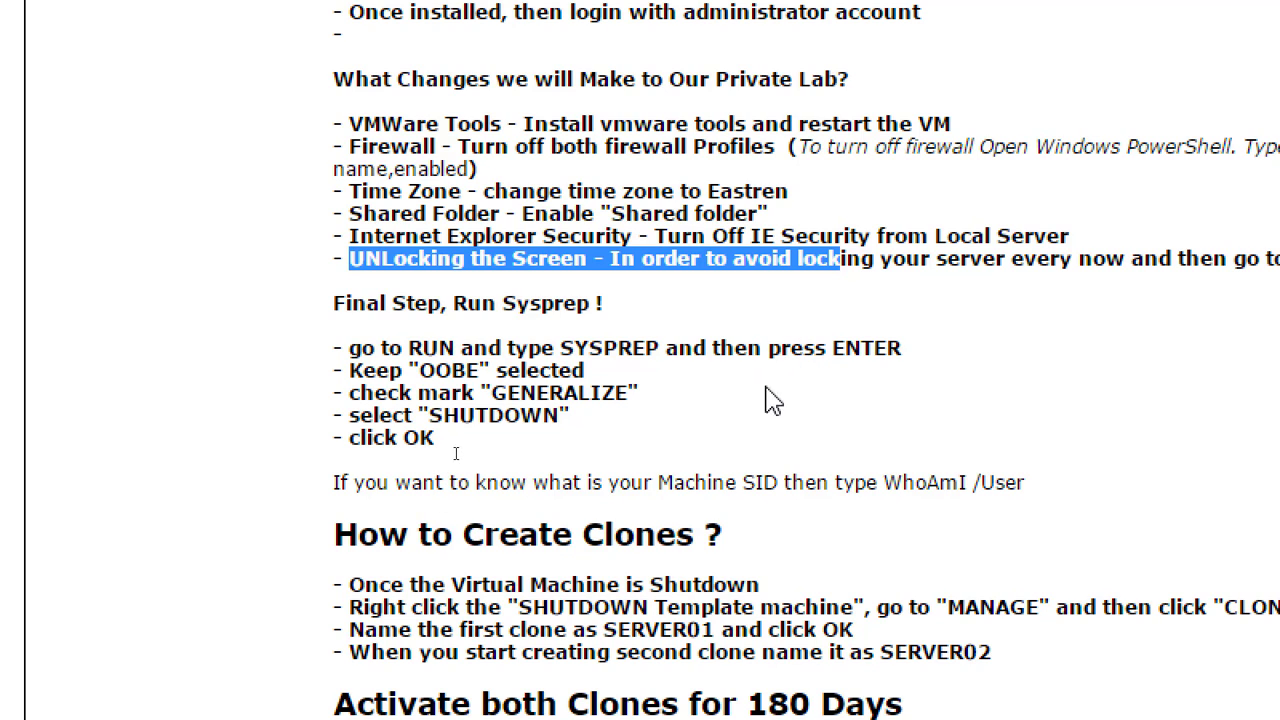
scroll(716, 335, down, 3)
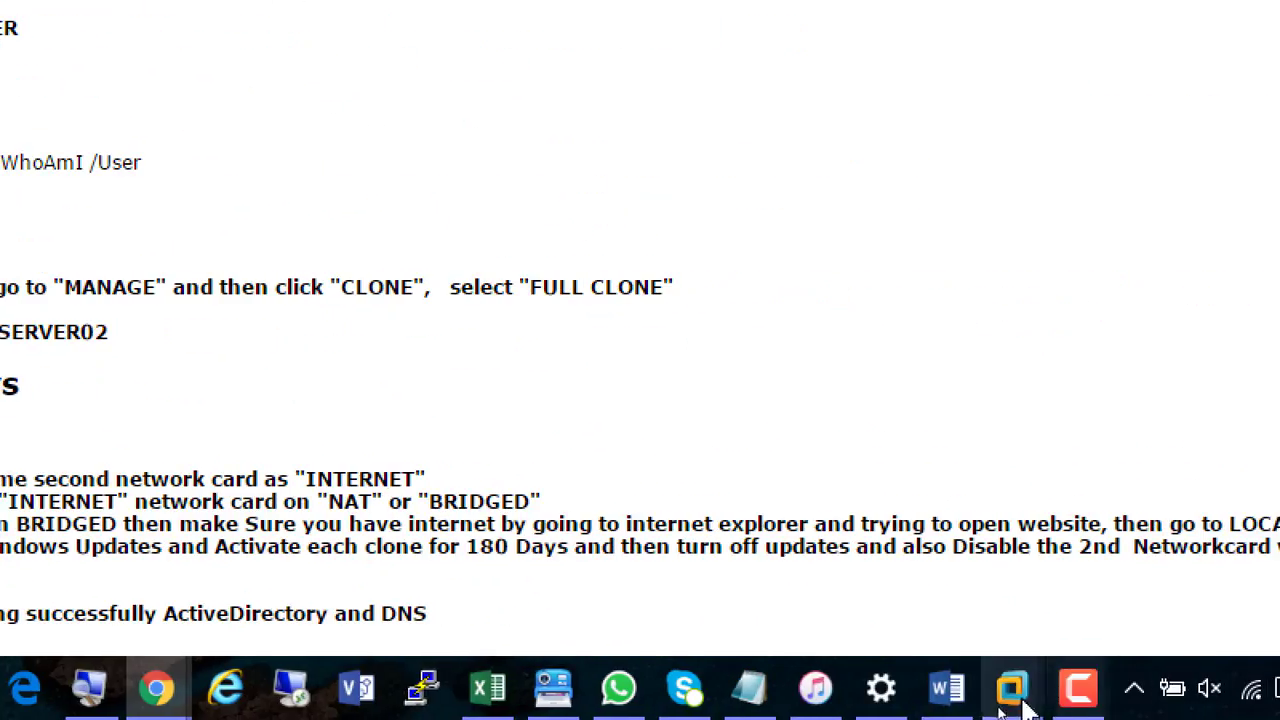
Switch back to the template VM in VMware Workstation and close the ISO folder window
click(1018, 697)
click(1260, 490)
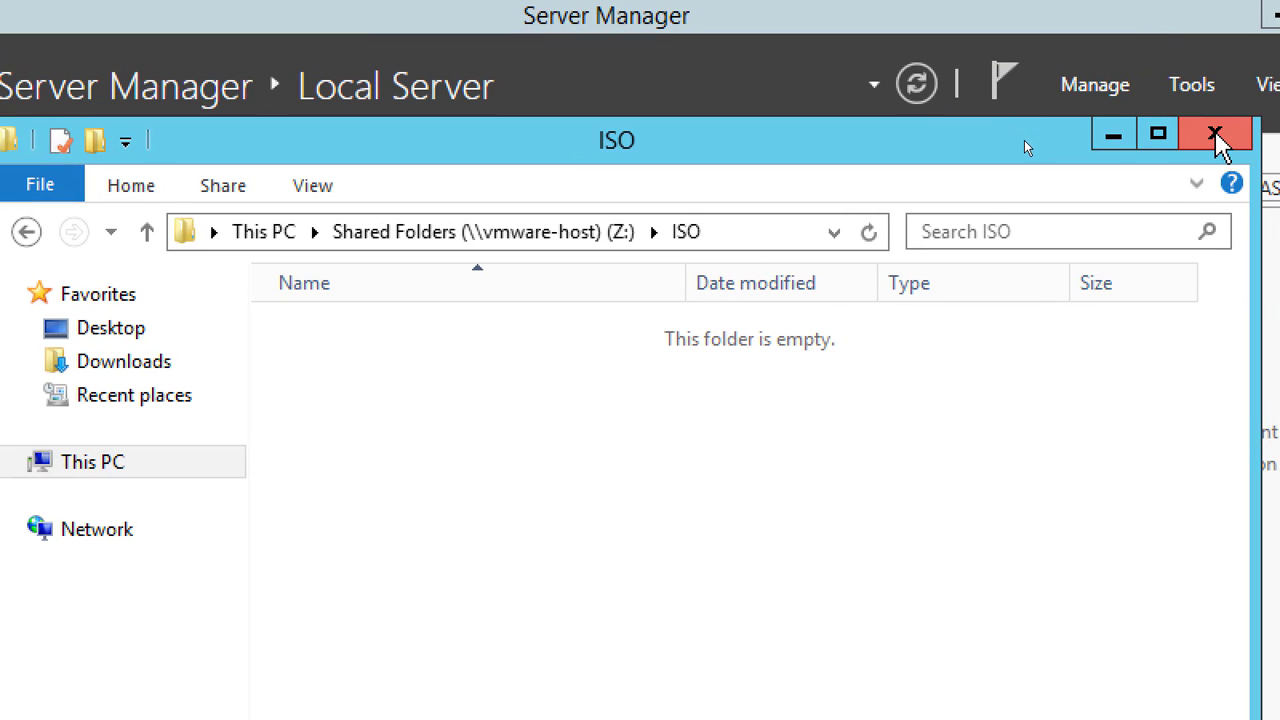
click(1216, 136)
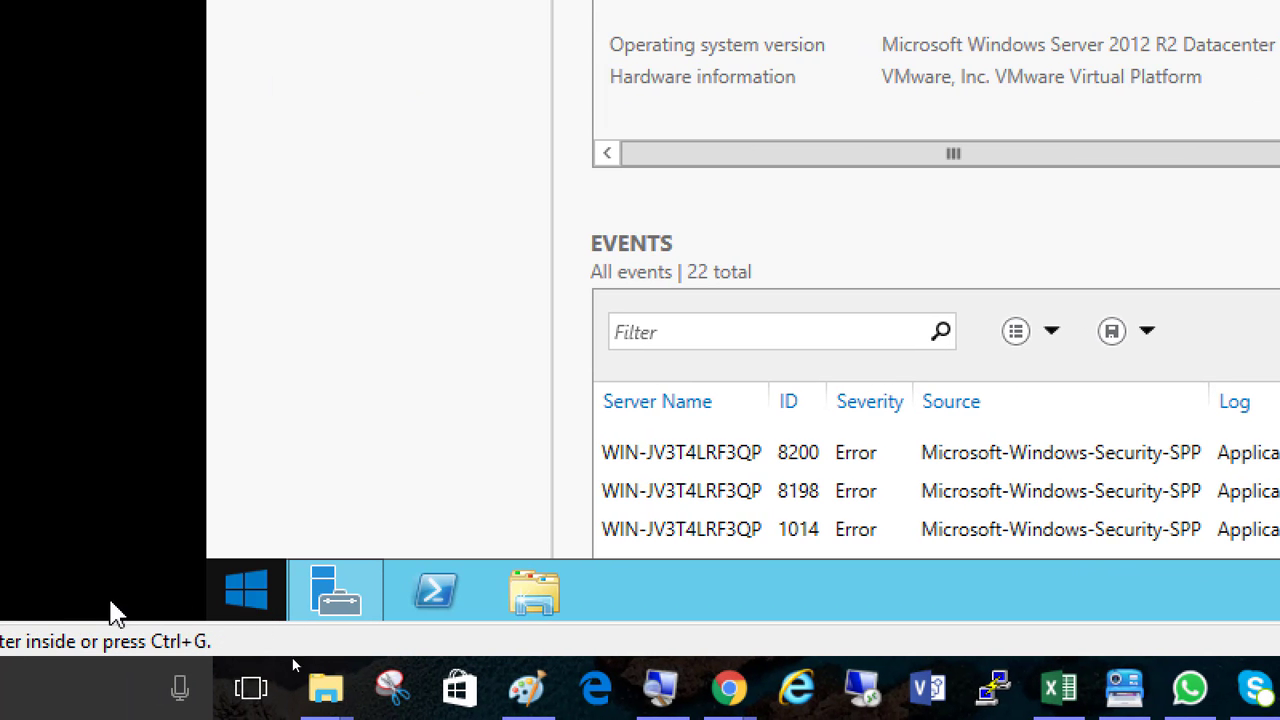
In the server's Power Options, set the Balanced plan's display turn-off time to Never, save the changes, and close the window
right_click(257, 600)
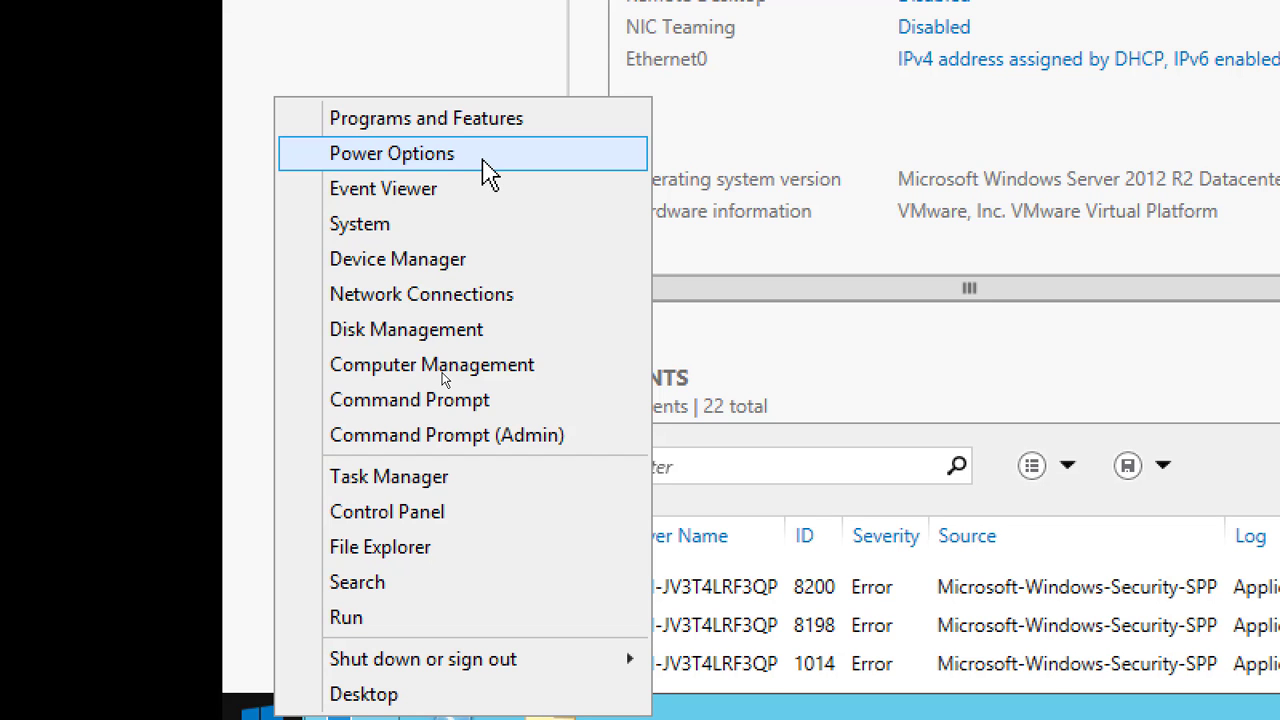
click(487, 165)
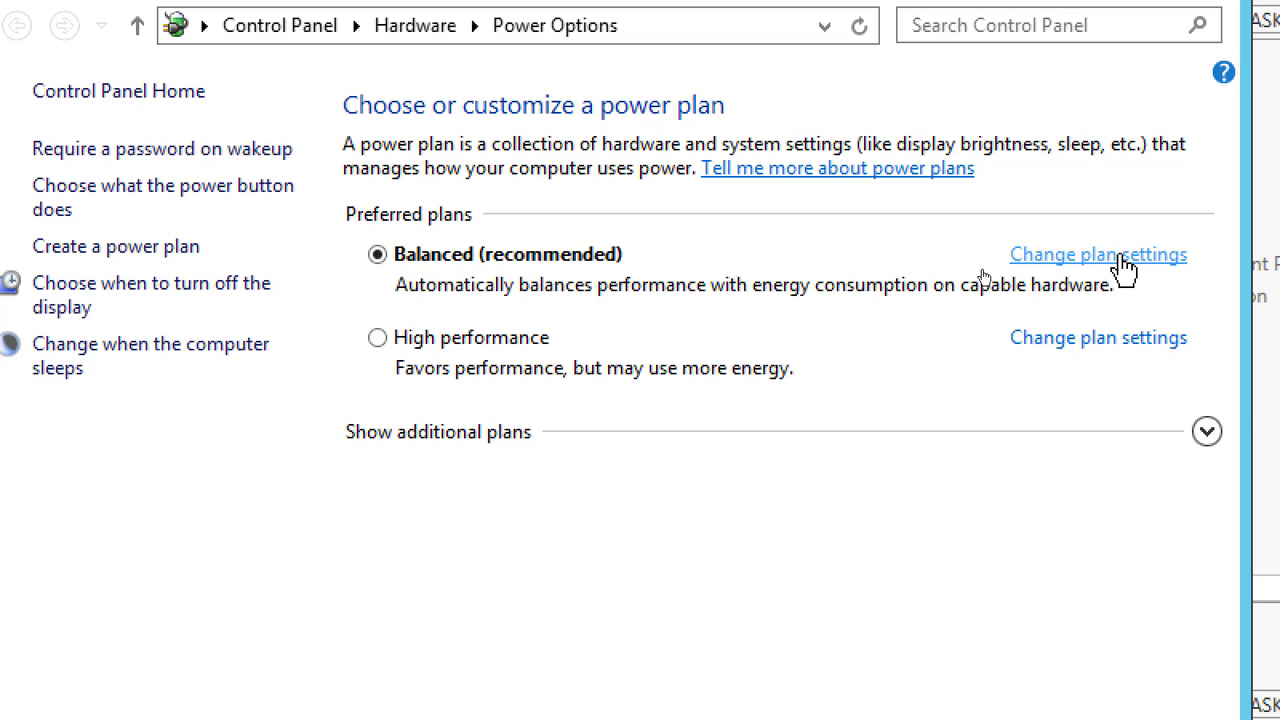
click(1120, 262)
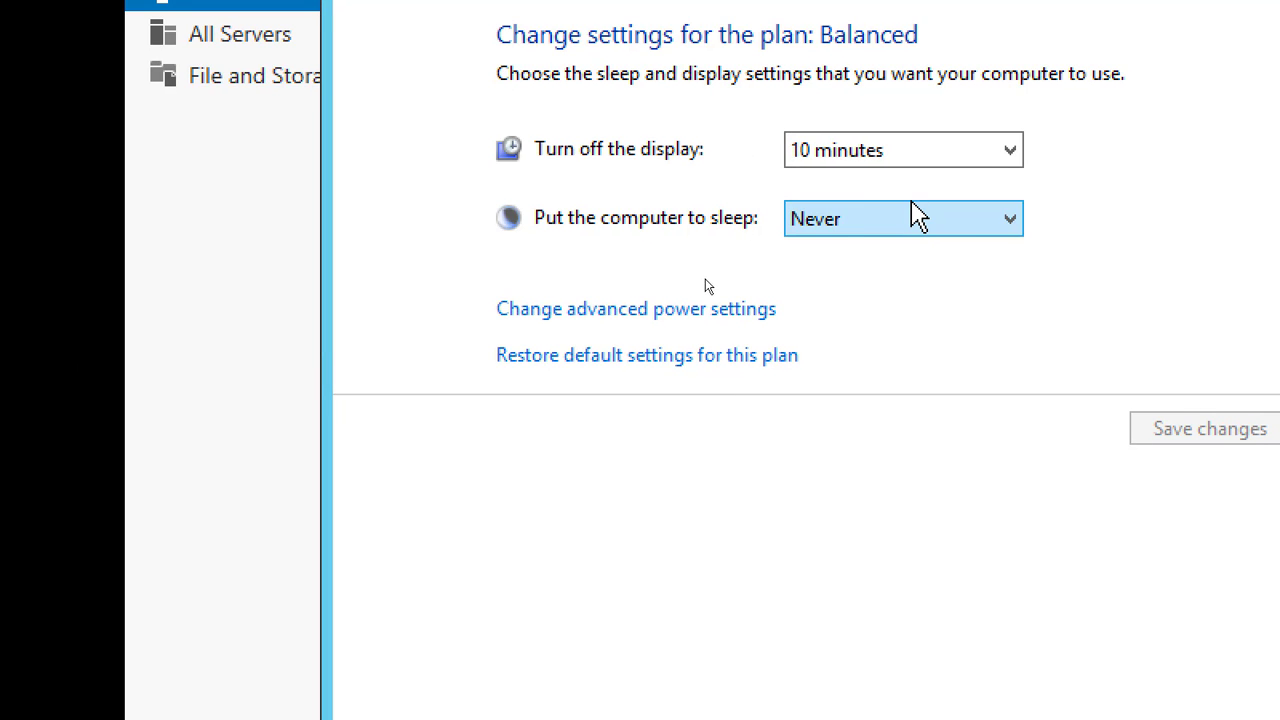
click(1005, 158)
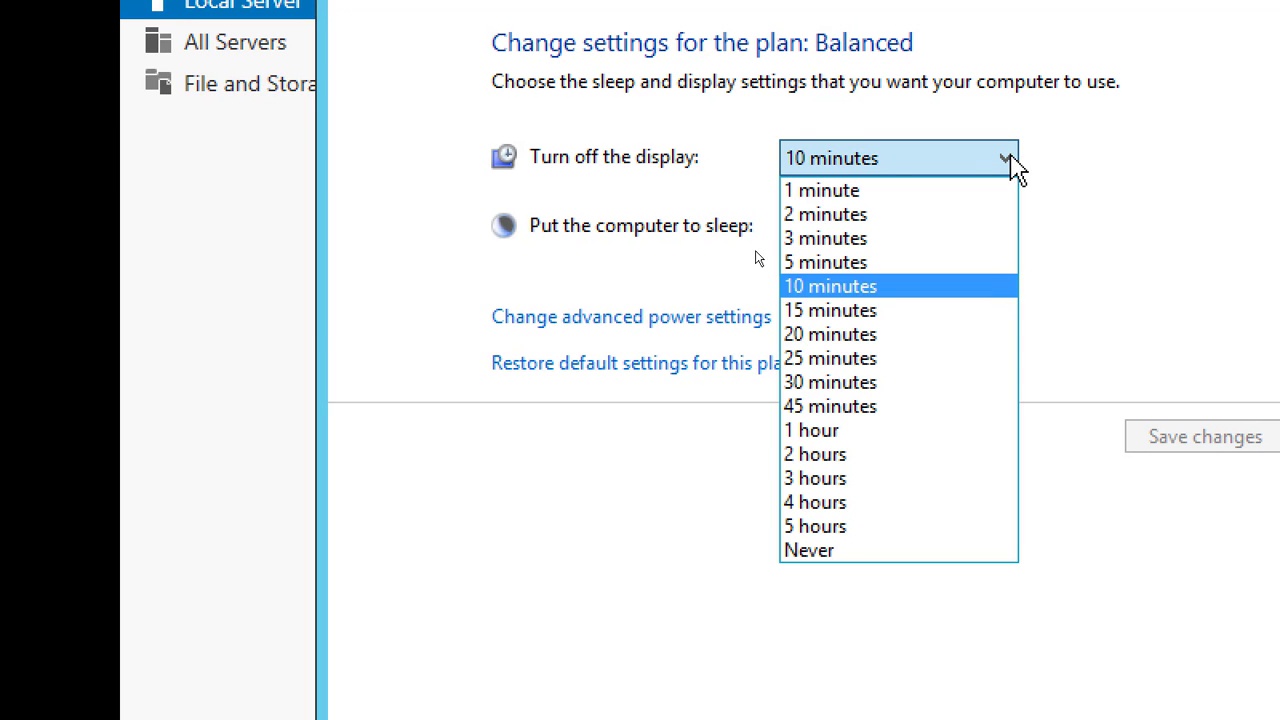
click(912, 550)
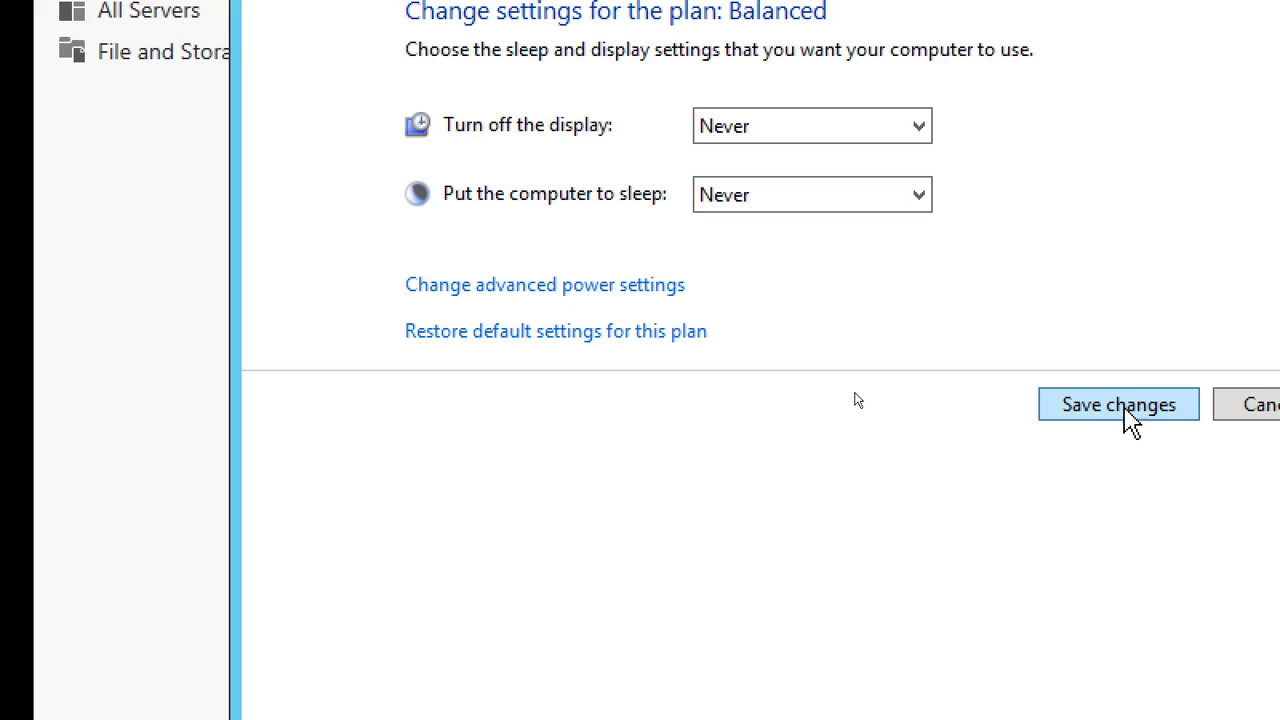
click(1118, 405)
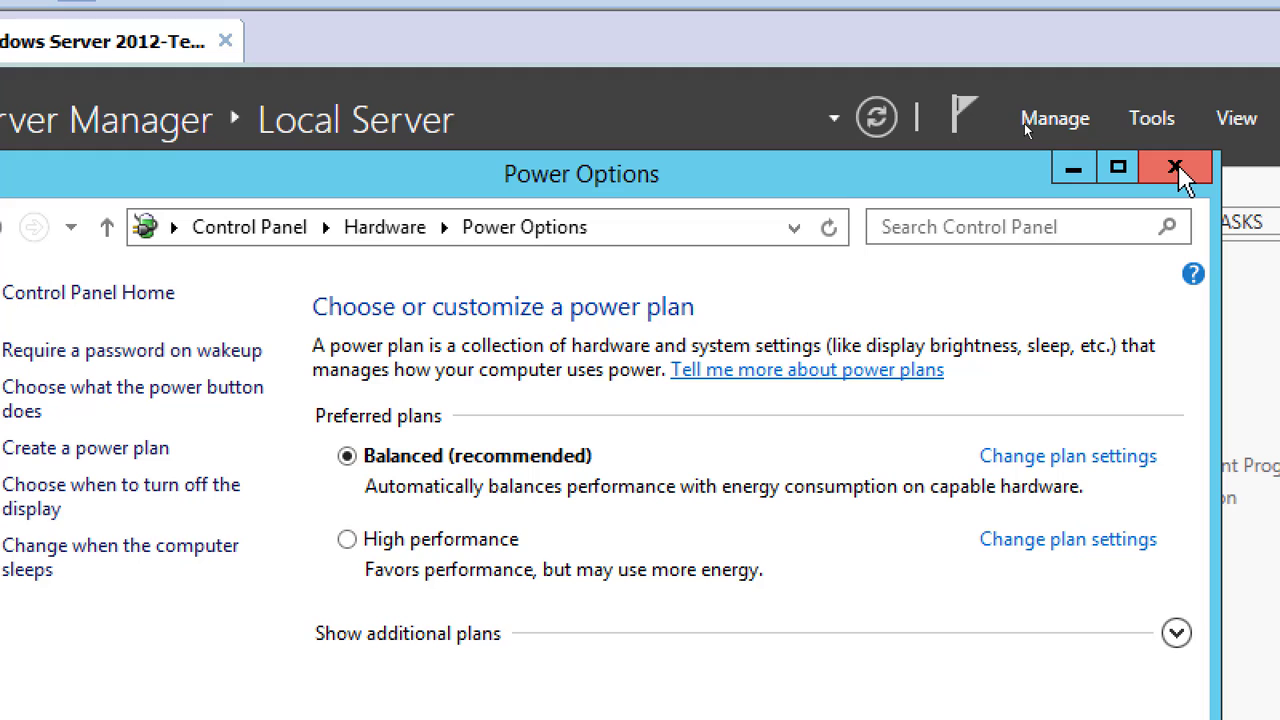
click(1179, 168)
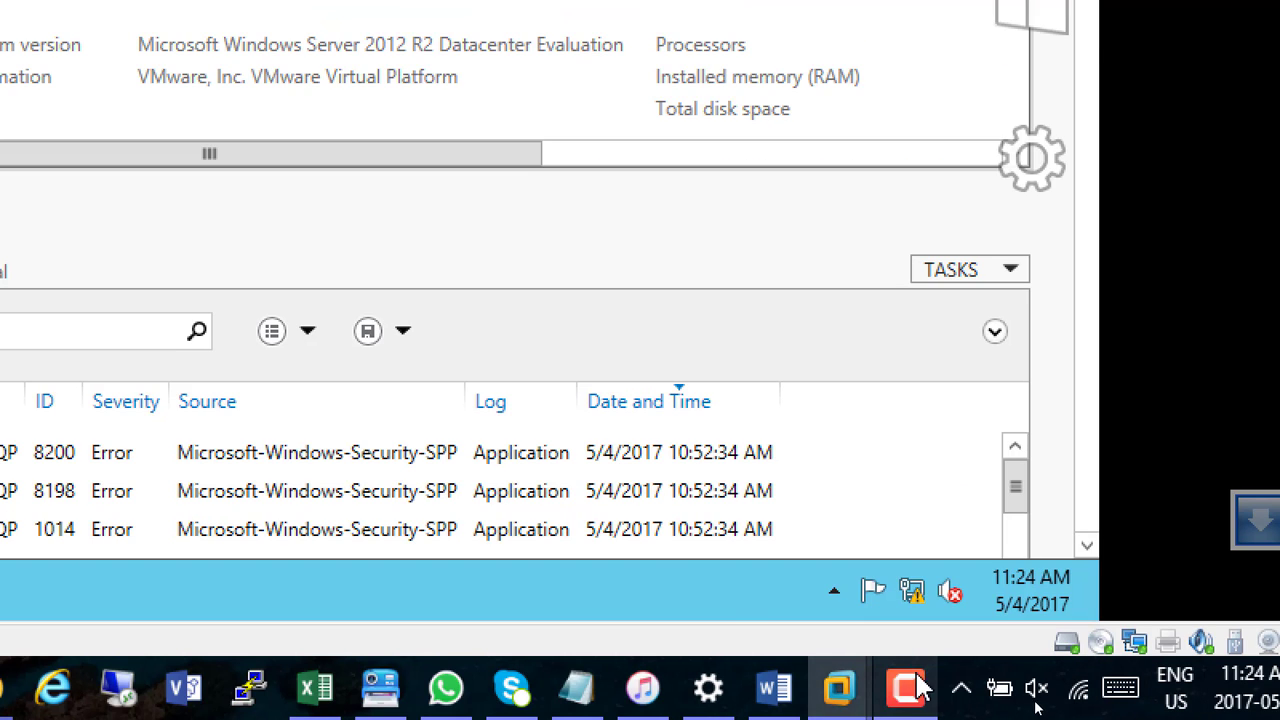
click(907, 688)
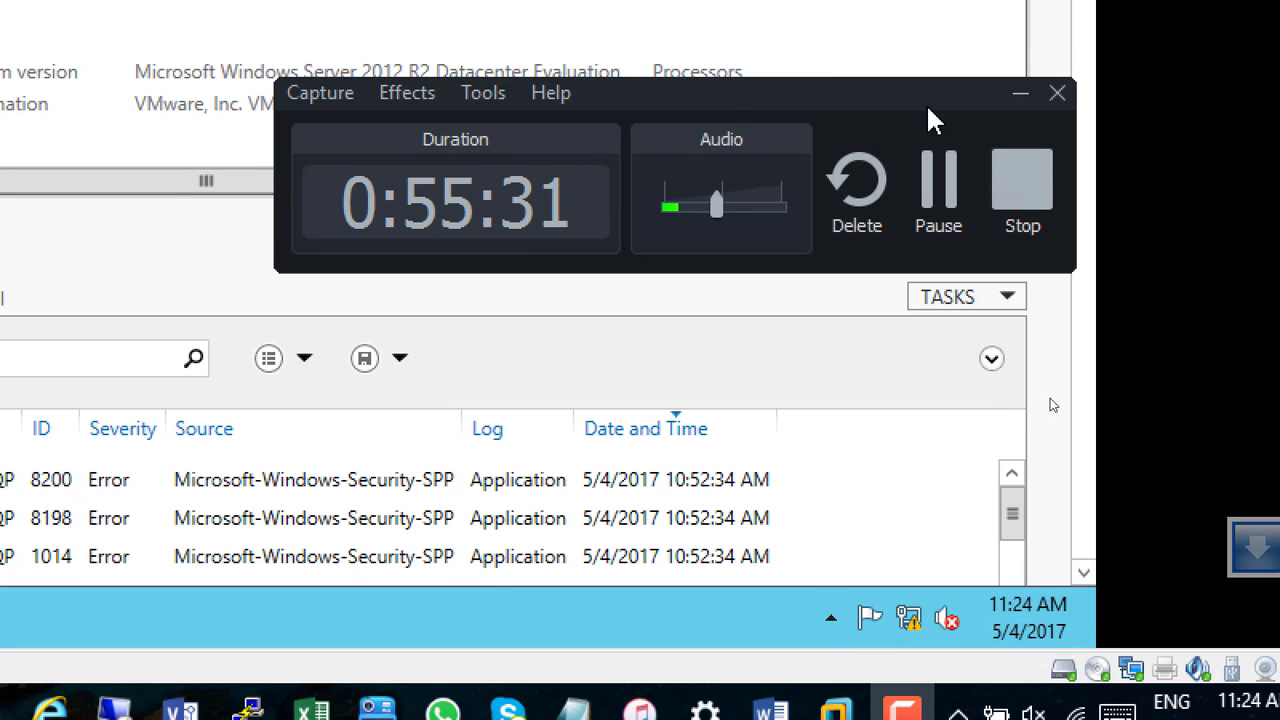
click(1020, 82)
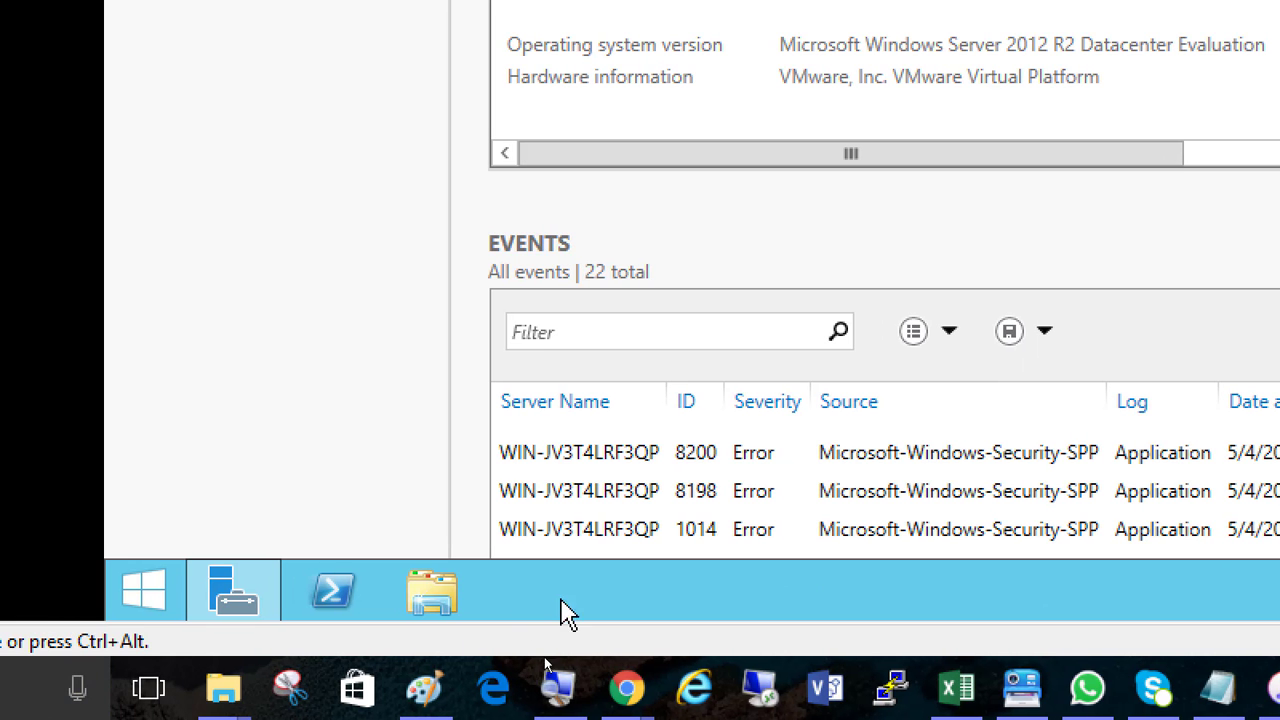
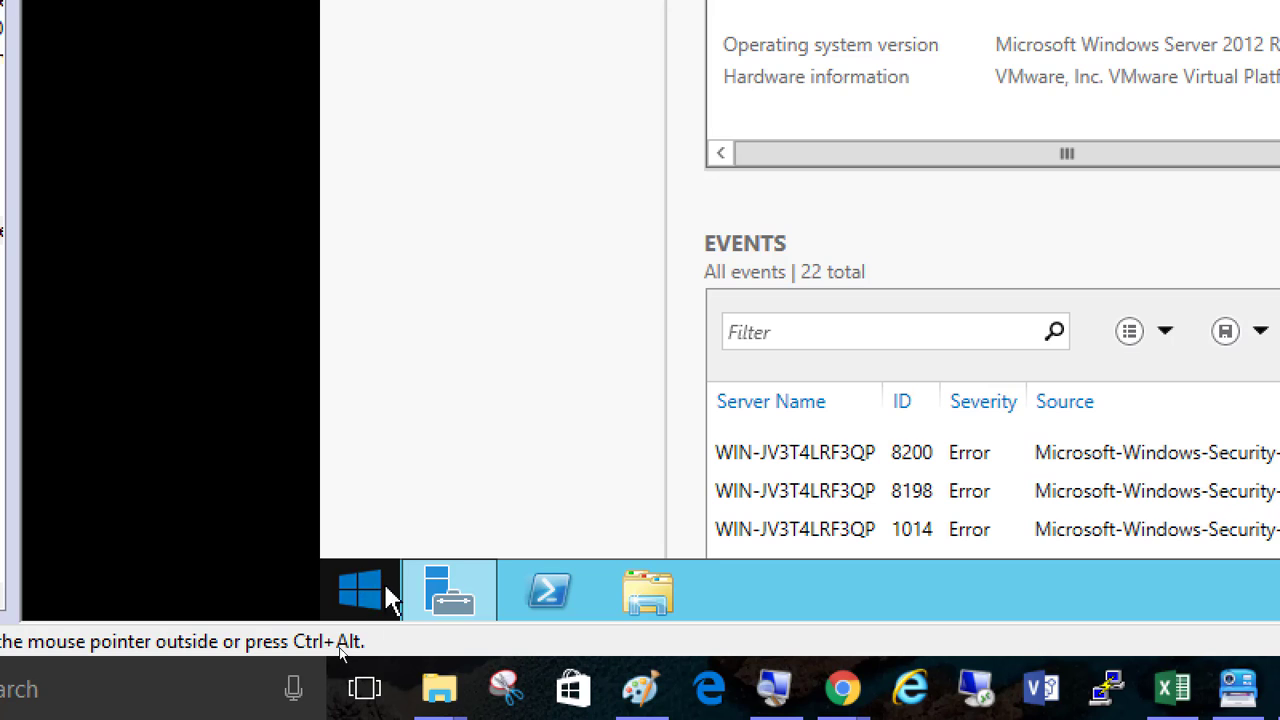
Run sysprep on the server and launch the sysprep application from the Sysprep folder
right_click(371, 596)
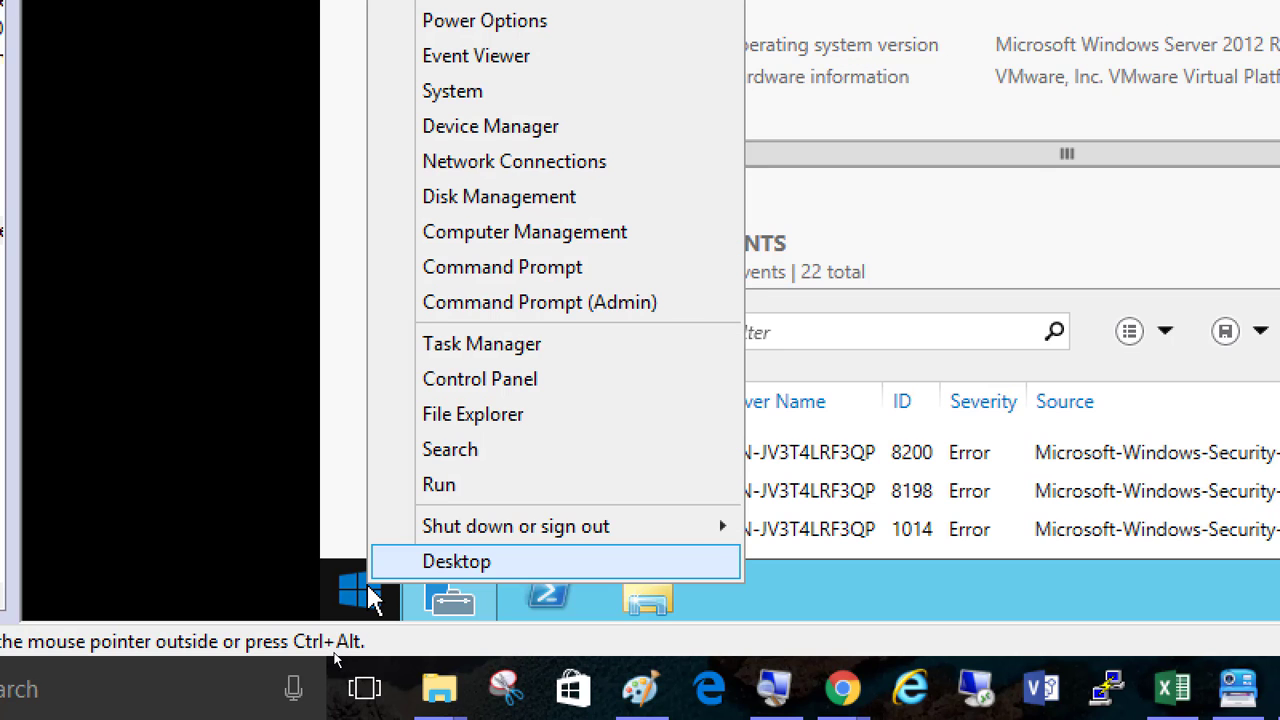
click(557, 487)
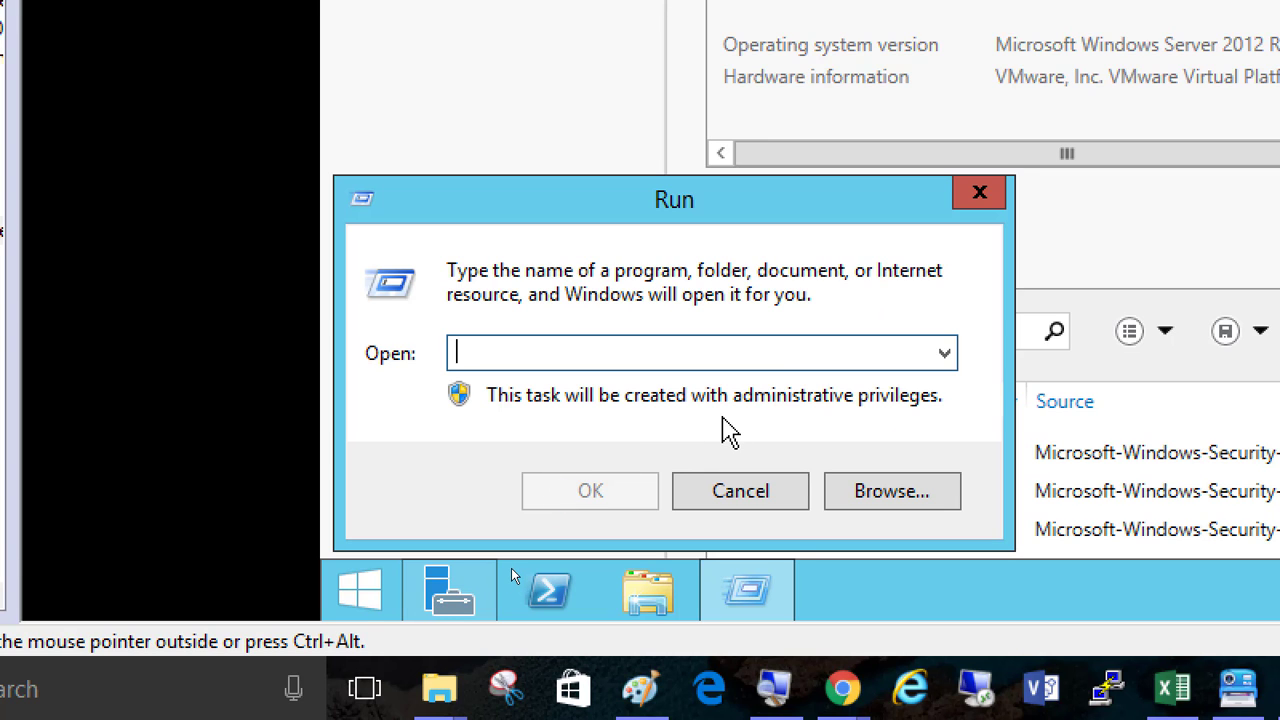
text(sysprep)
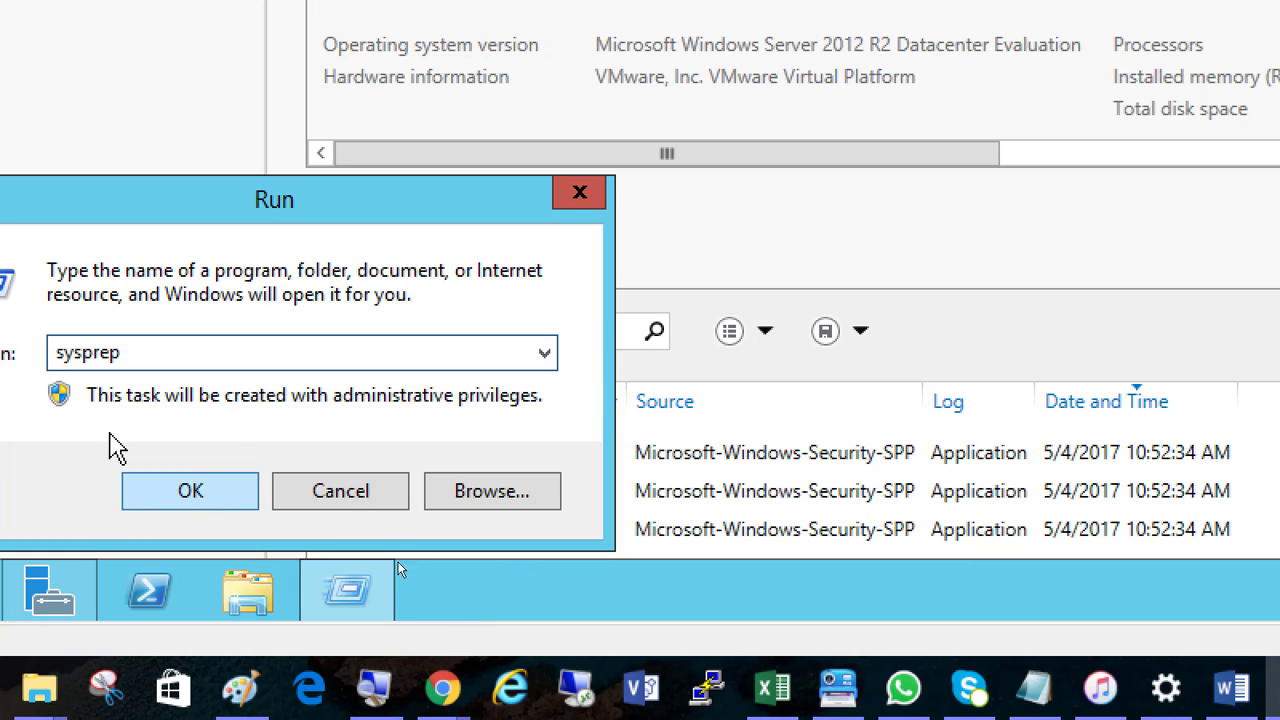
click(192, 505)
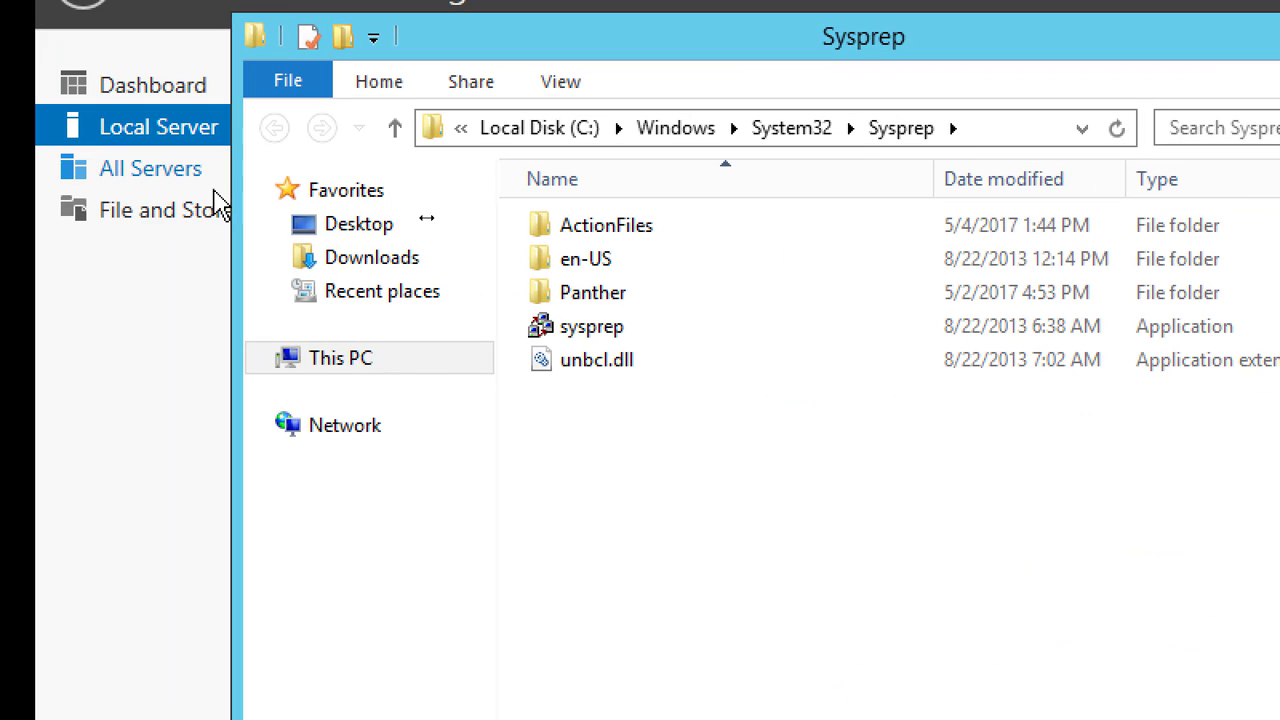
click(618, 330)
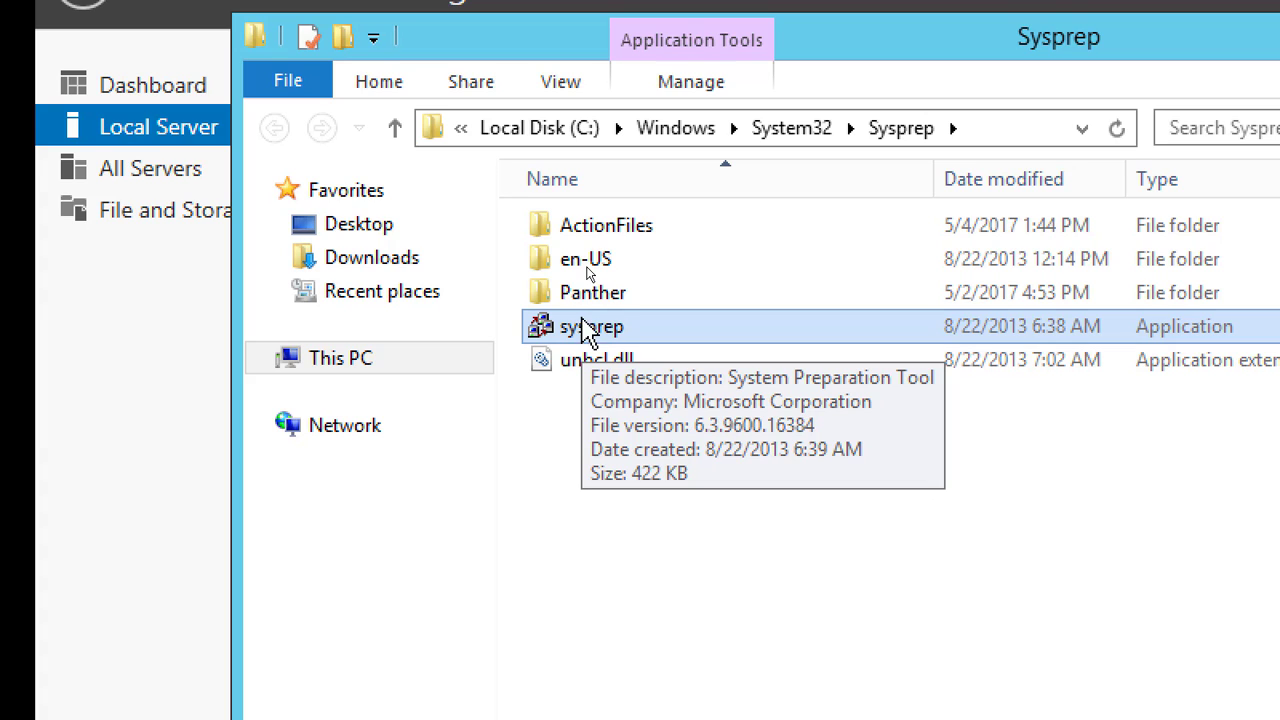
double_click(597, 333)
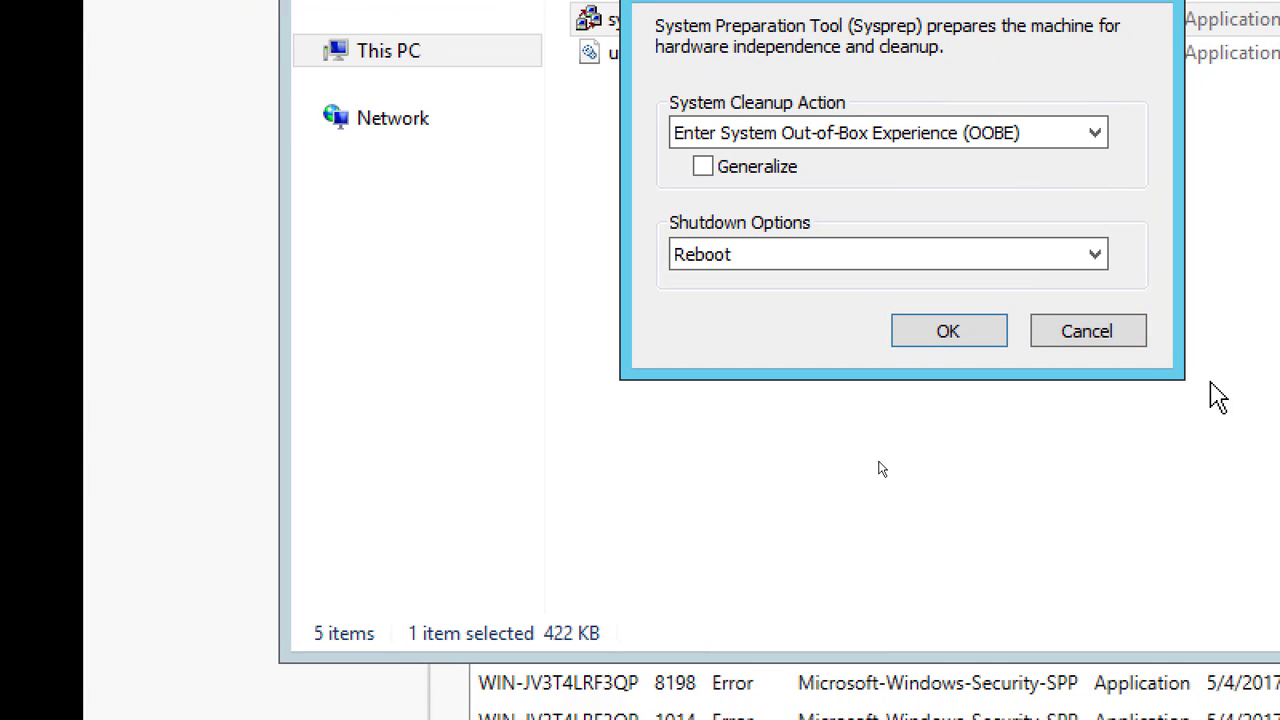
Run Sysprep with the Out-of-Box Experience cleanup action, Generalize enabled and the shutdown option set to Shutdown
click(686, 158)
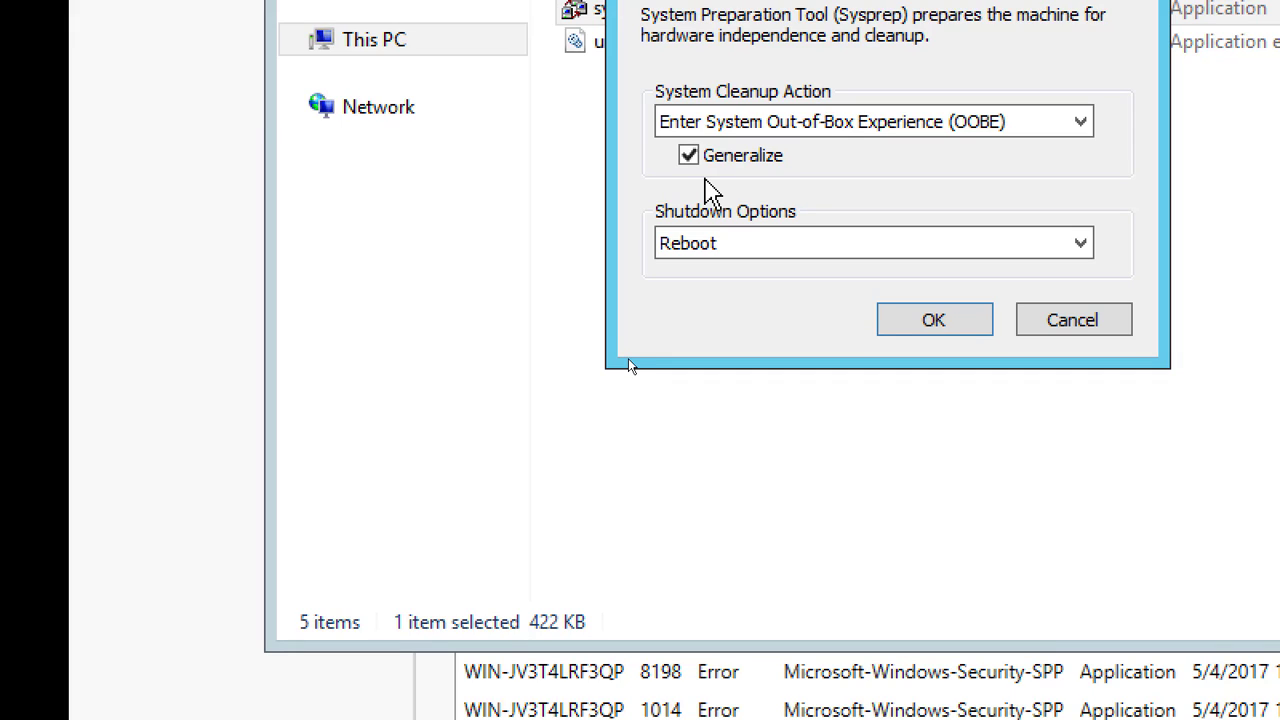
click(755, 258)
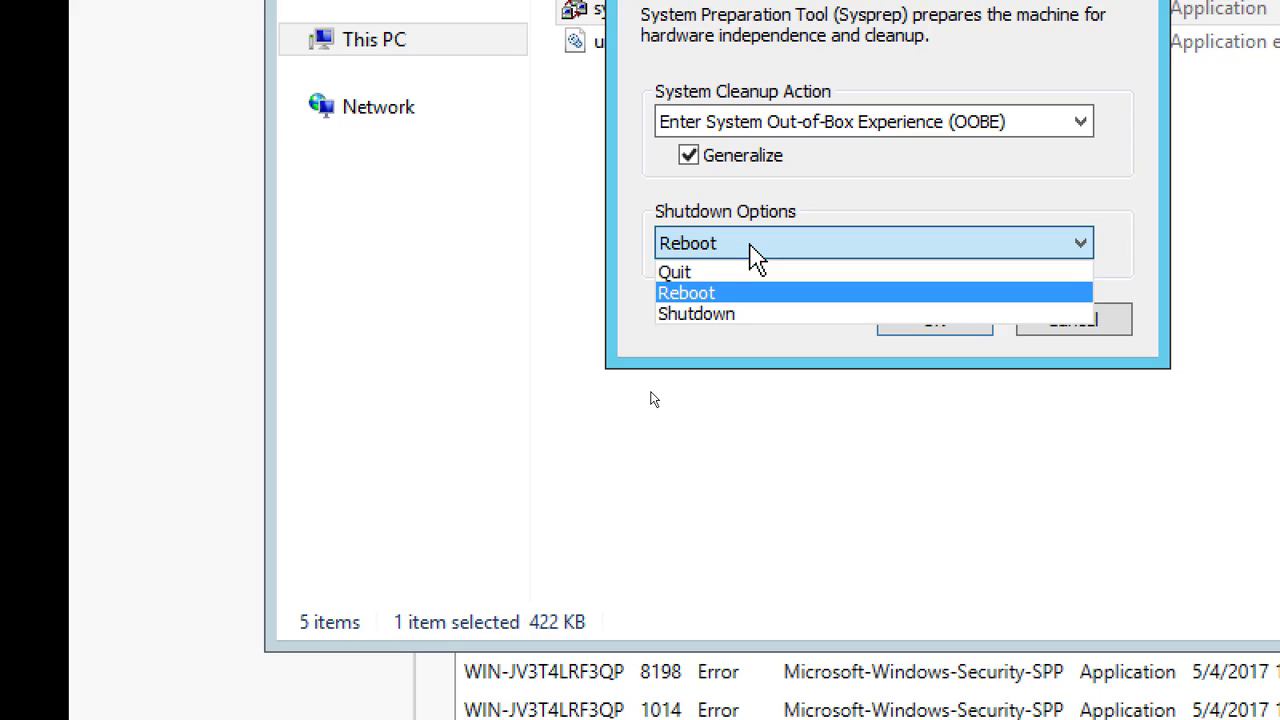
click(757, 316)
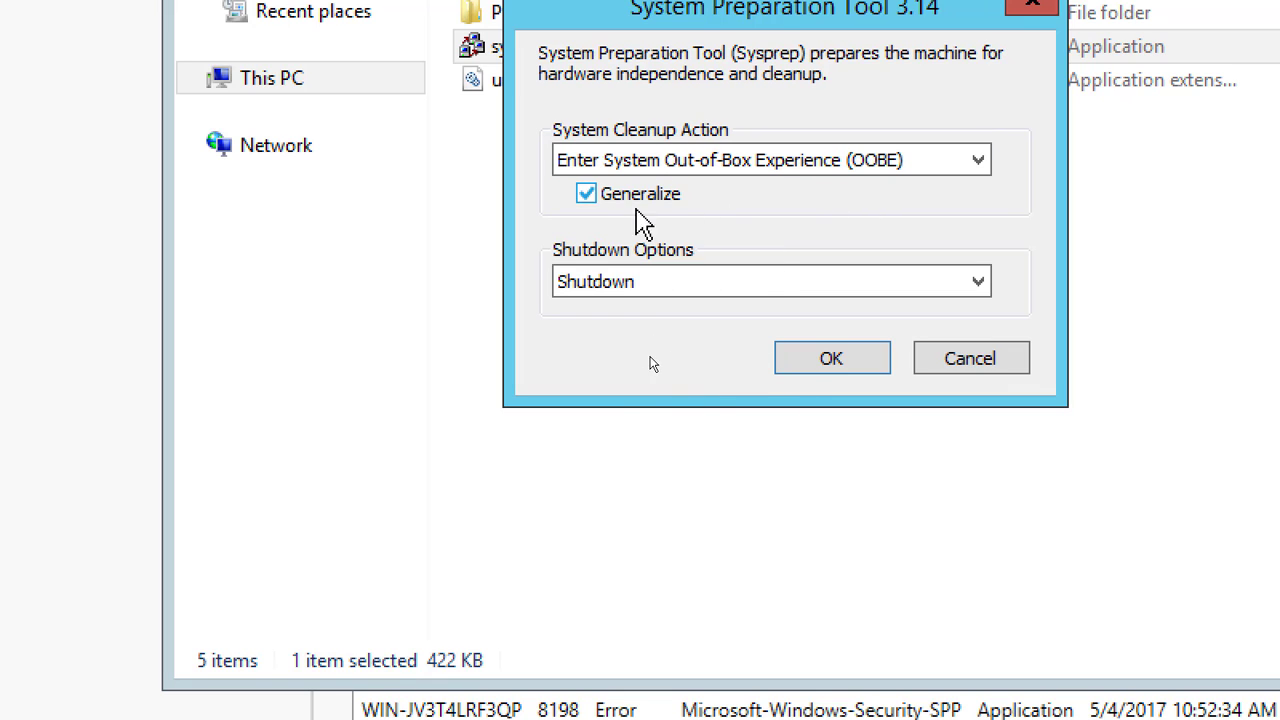
click(833, 363)
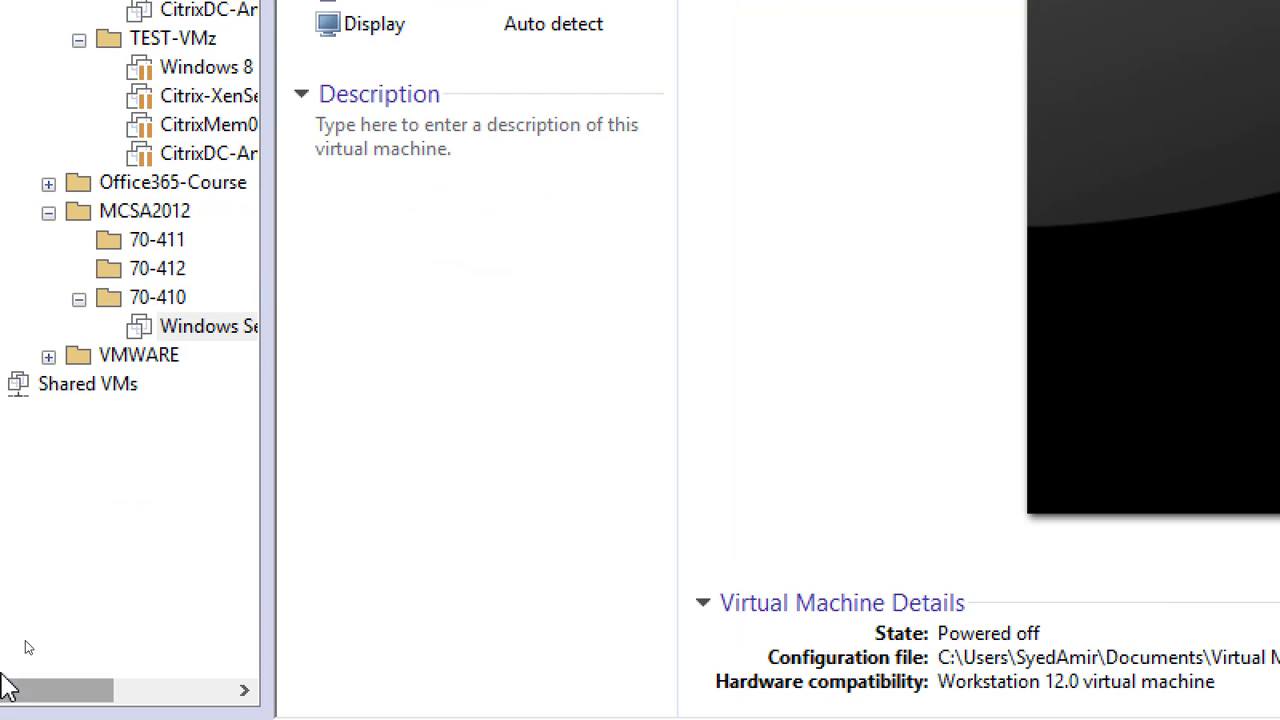
drag(271, 434, 596, 466)
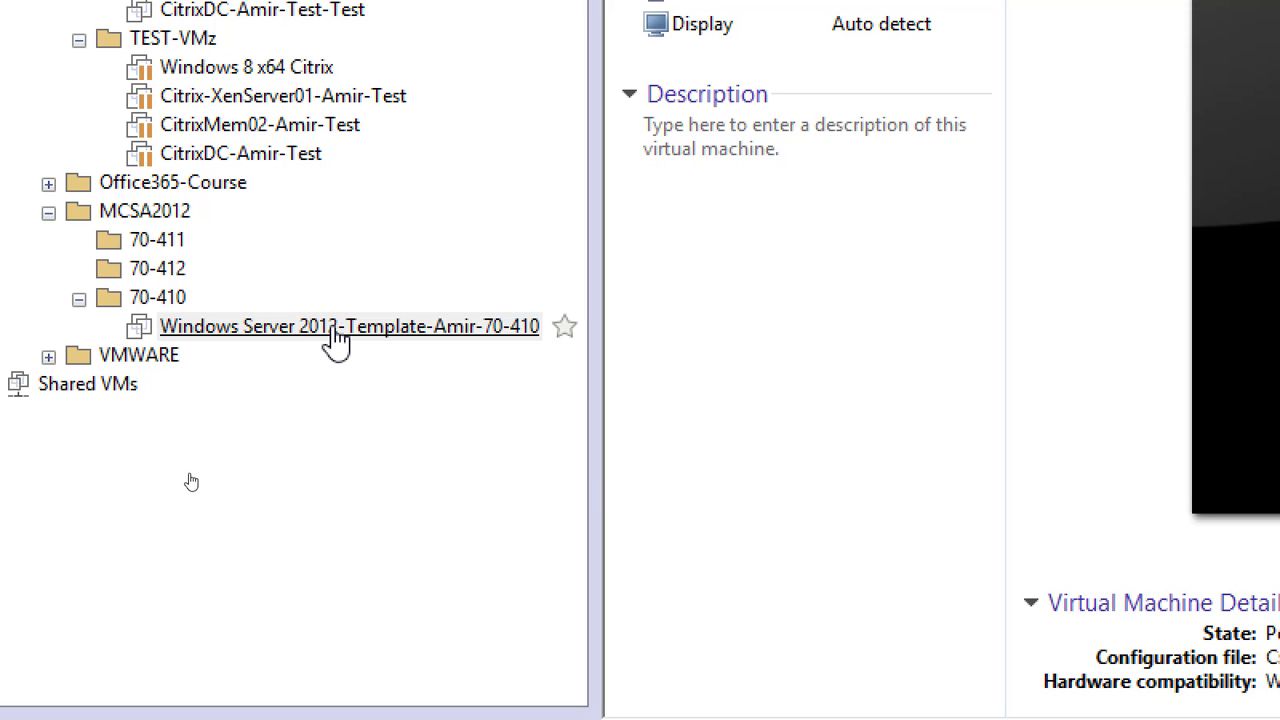
right_click(368, 330)
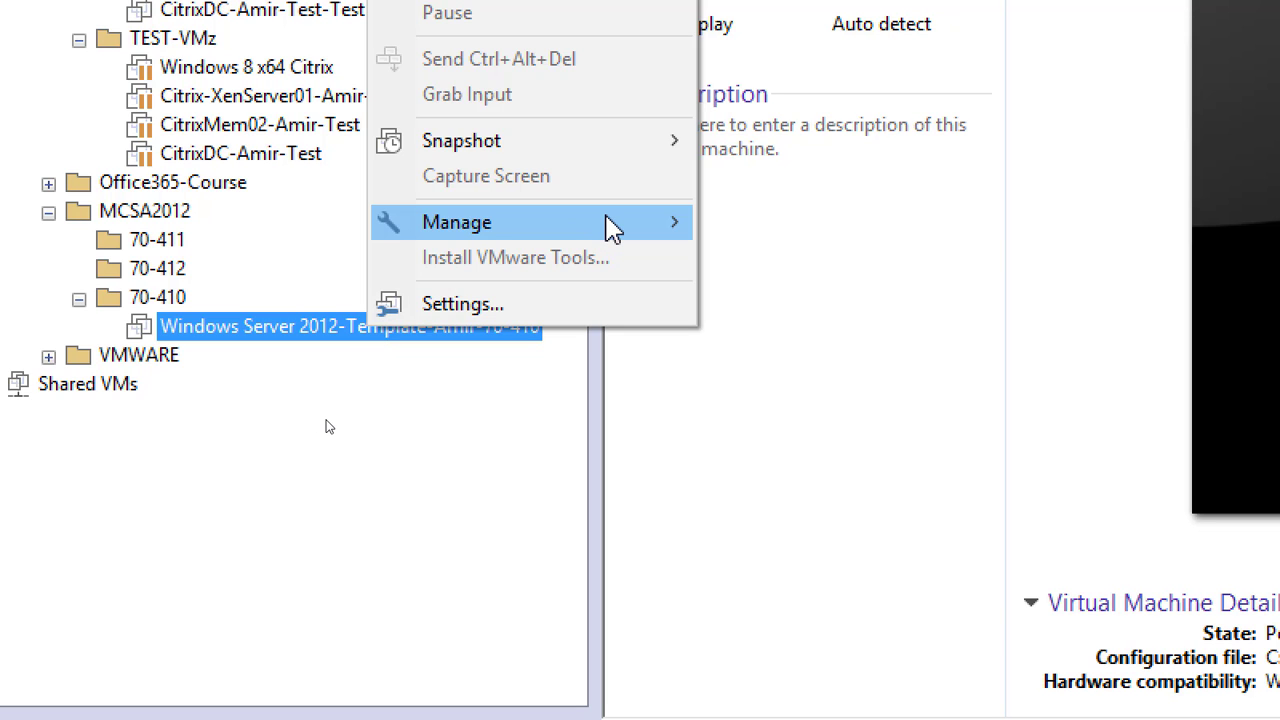
mouse_move(612, 228)
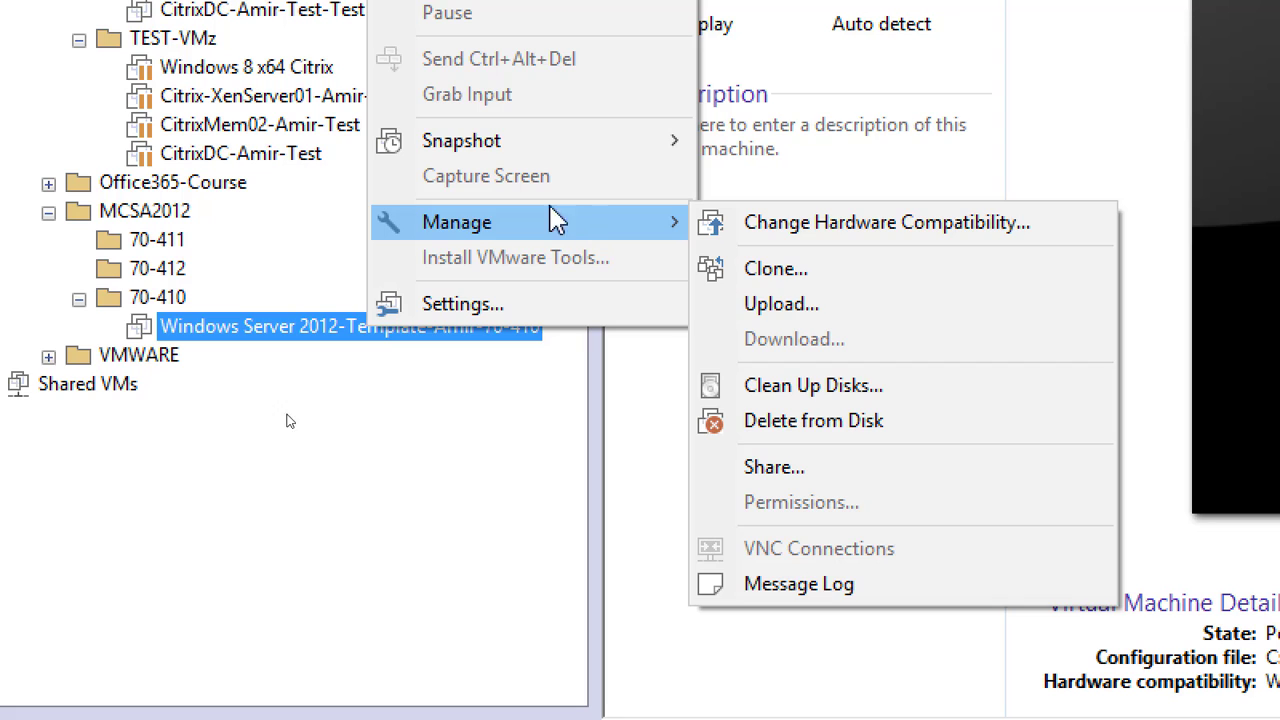
click(290, 400)
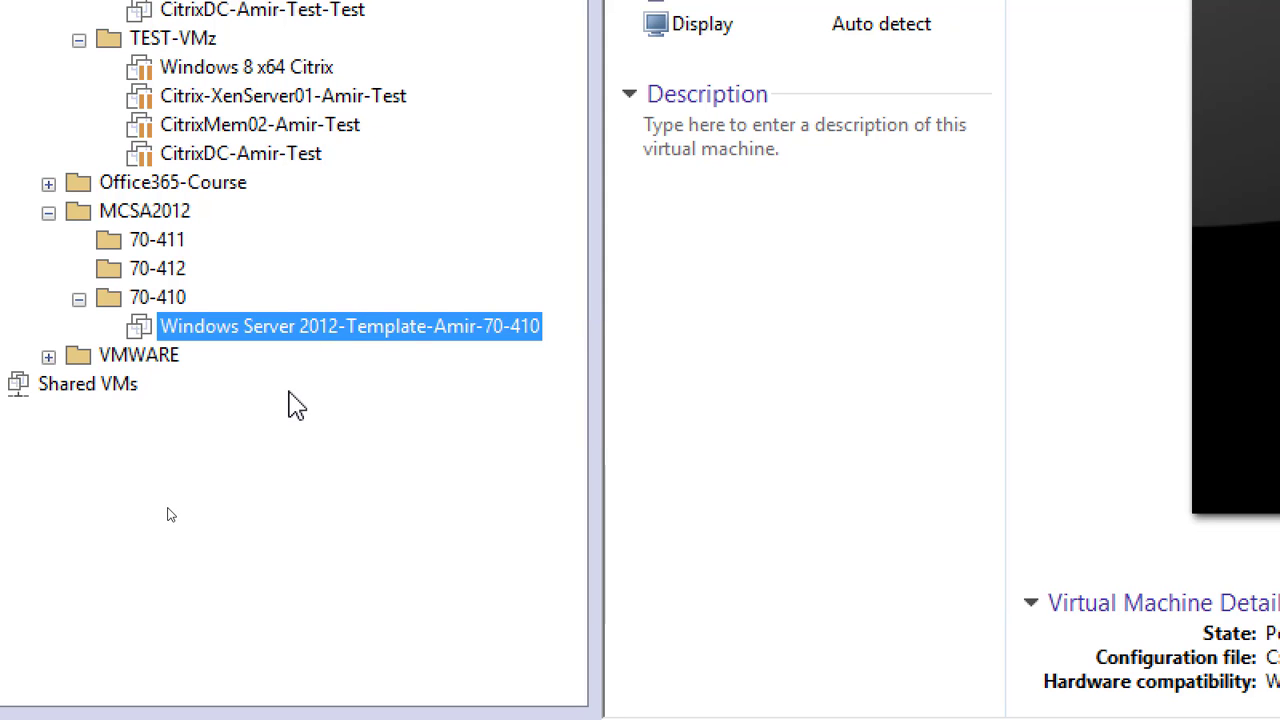
right_click(336, 332)
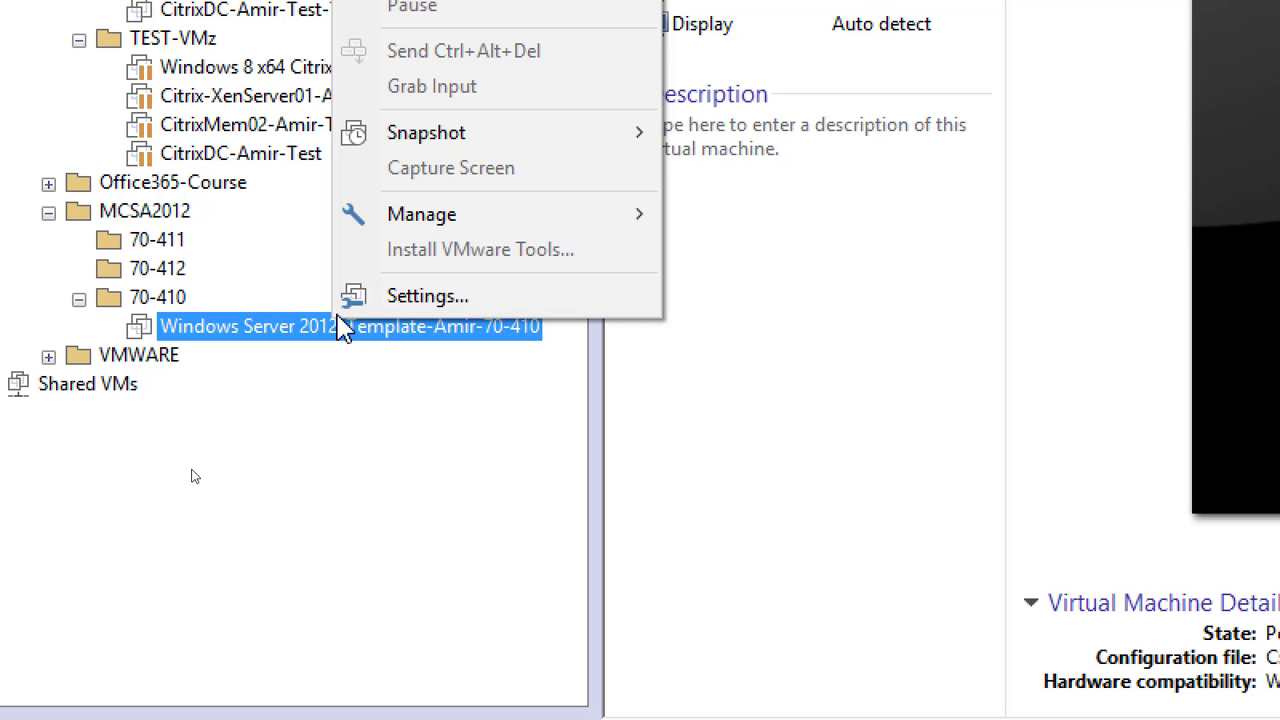
click(327, 390)
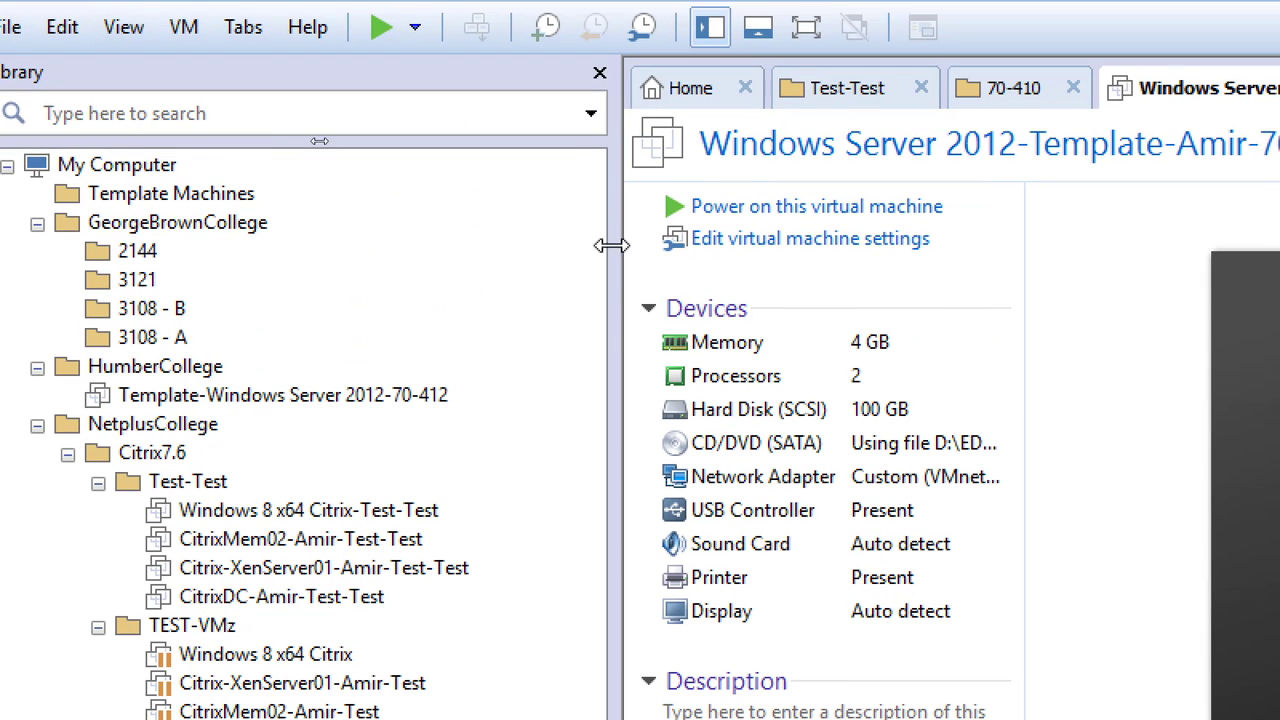
drag(642, 127, 165, 164)
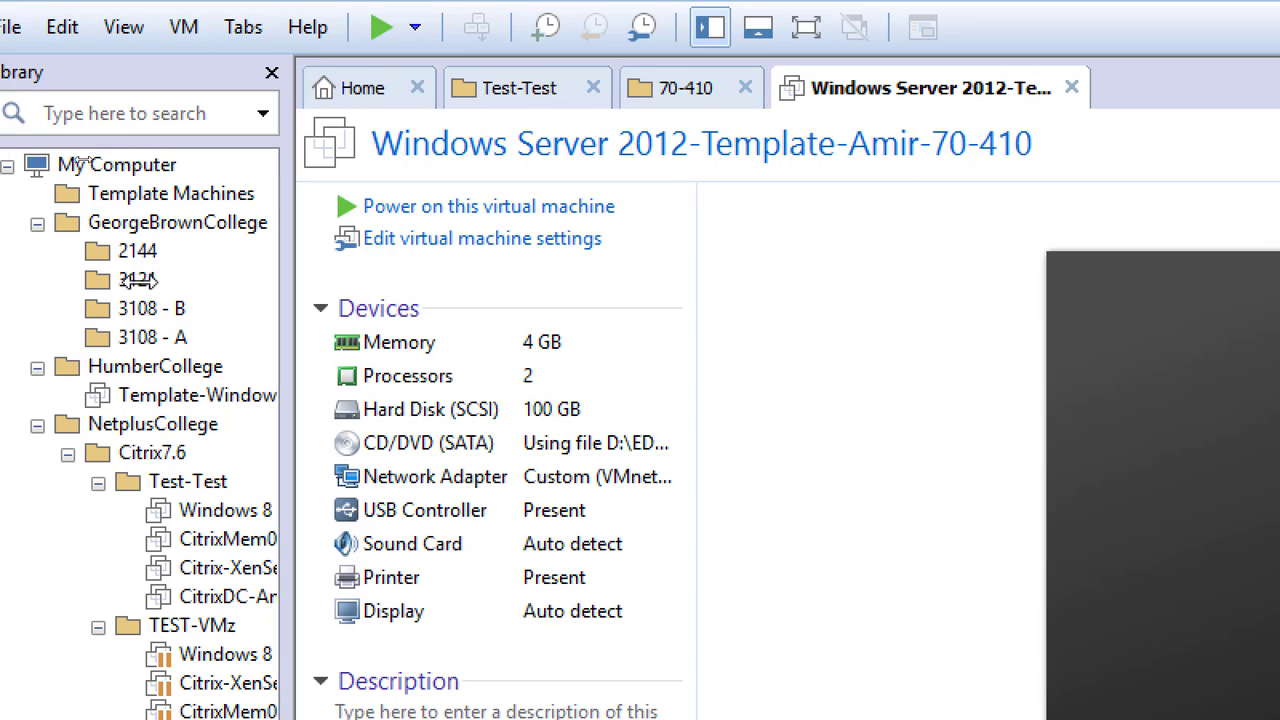
Collapse the GeorgeBrownCollege, HumberCollege and Citrix7.6 folders in the library, keeping NetplusCollege and its MCSA2012 folder expanded
click(37, 223)
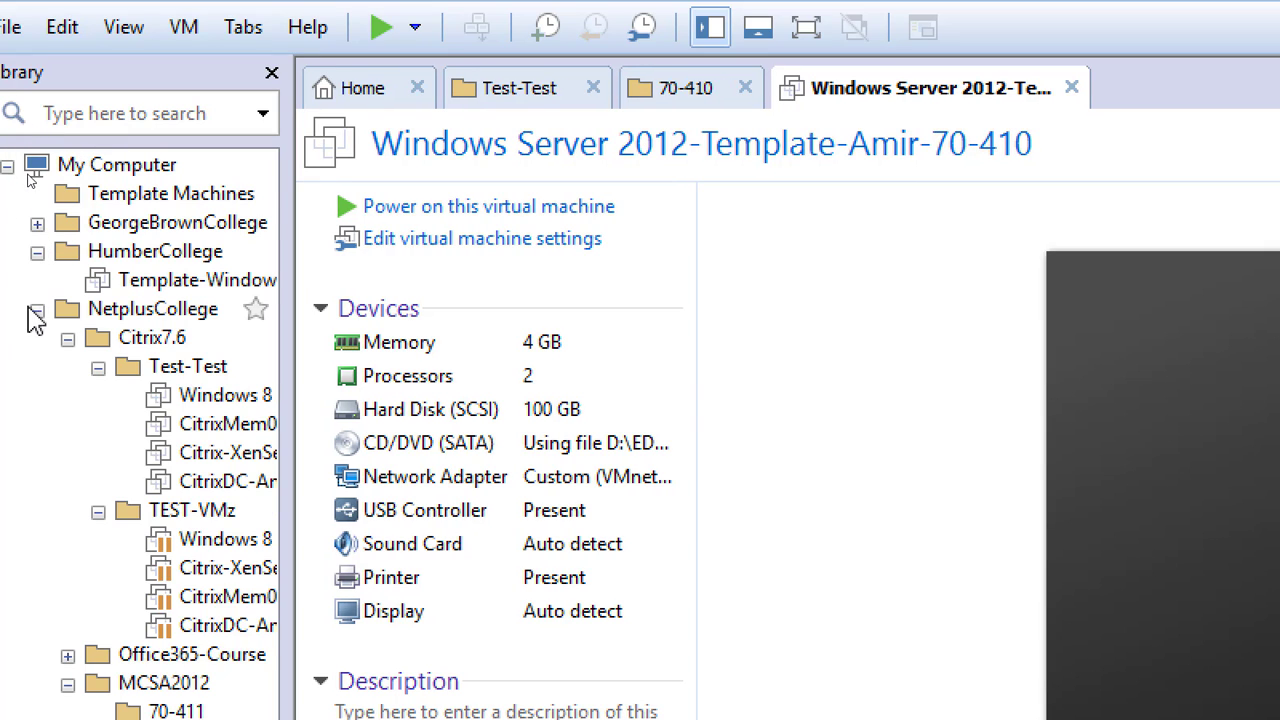
click(37, 310)
click(37, 252)
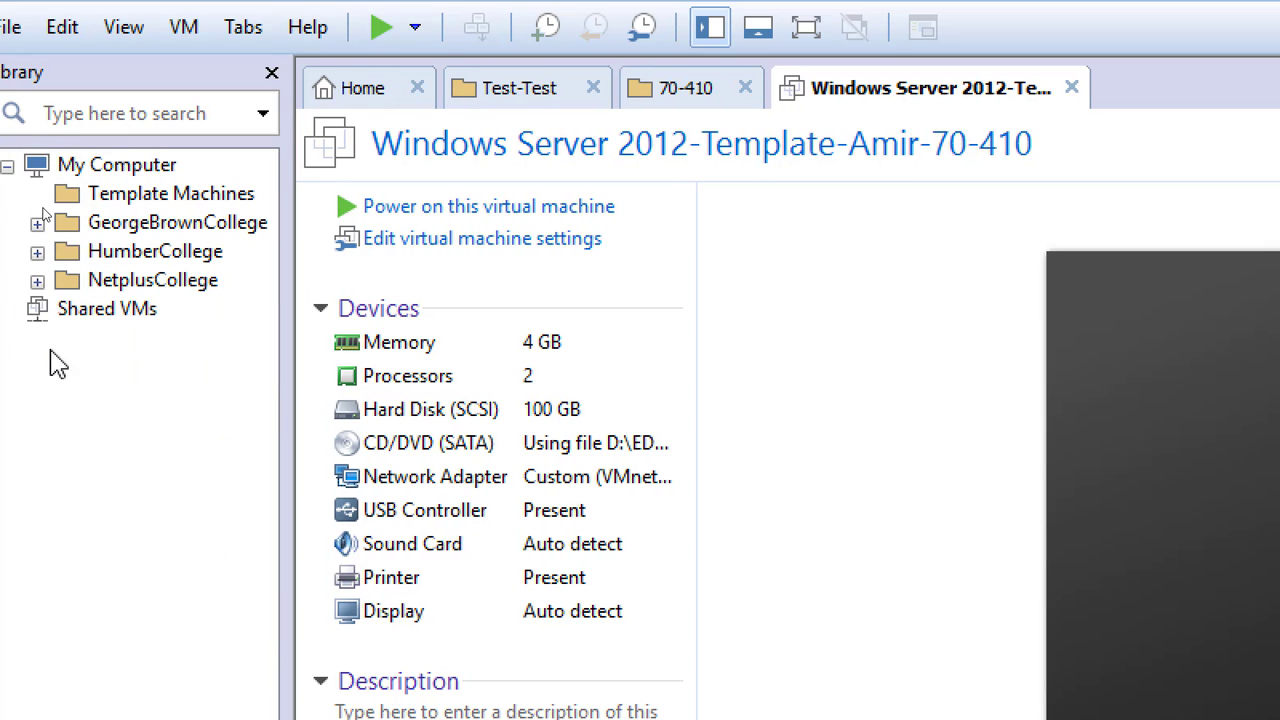
click(37, 281)
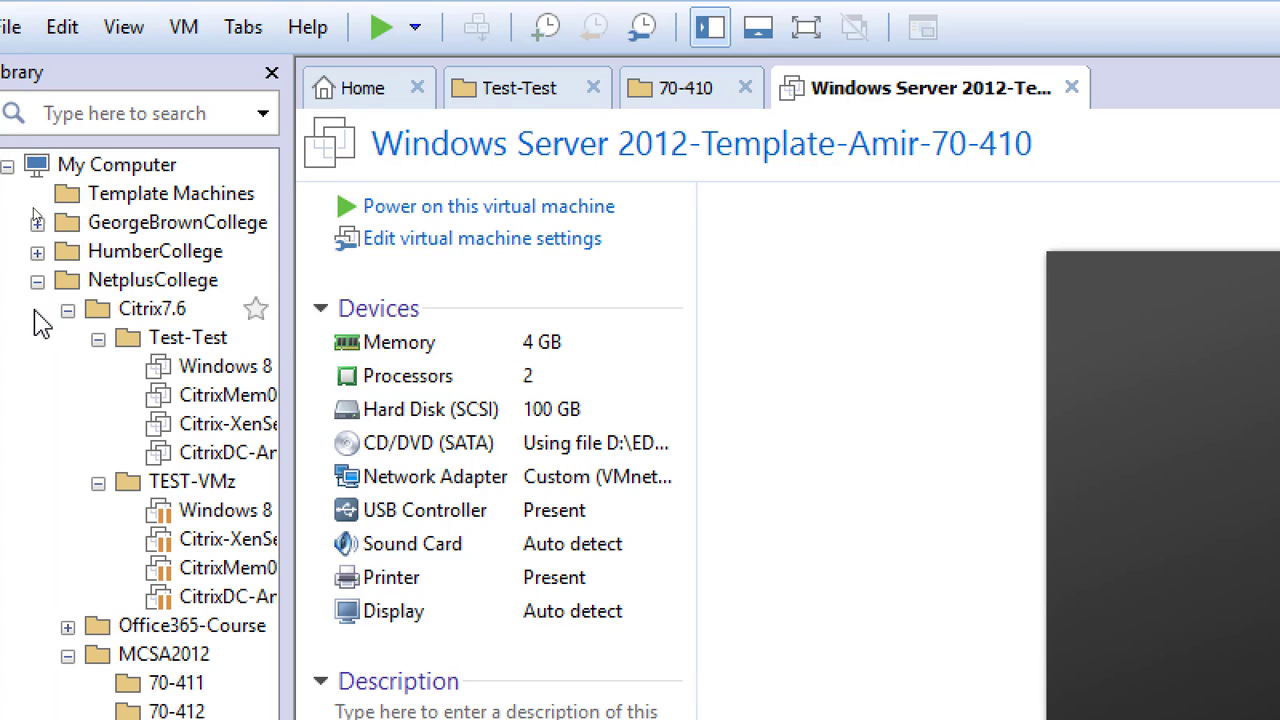
click(67, 310)
click(67, 367)
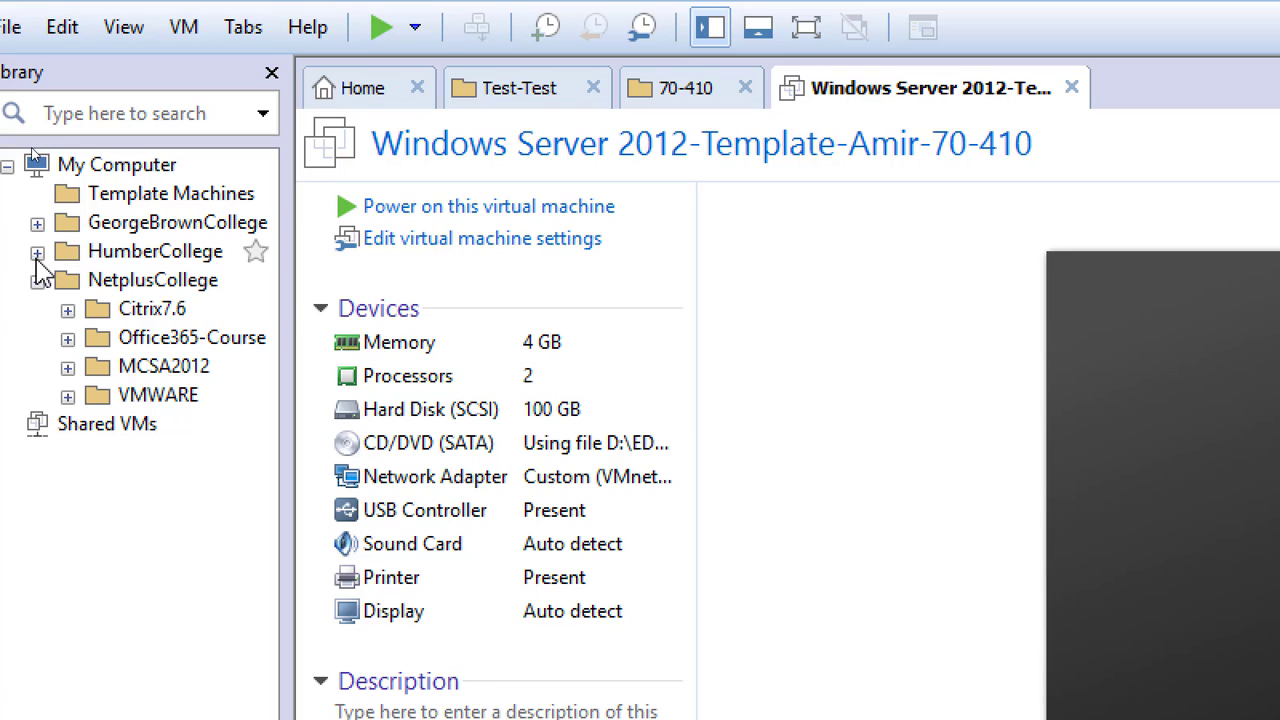
click(67, 367)
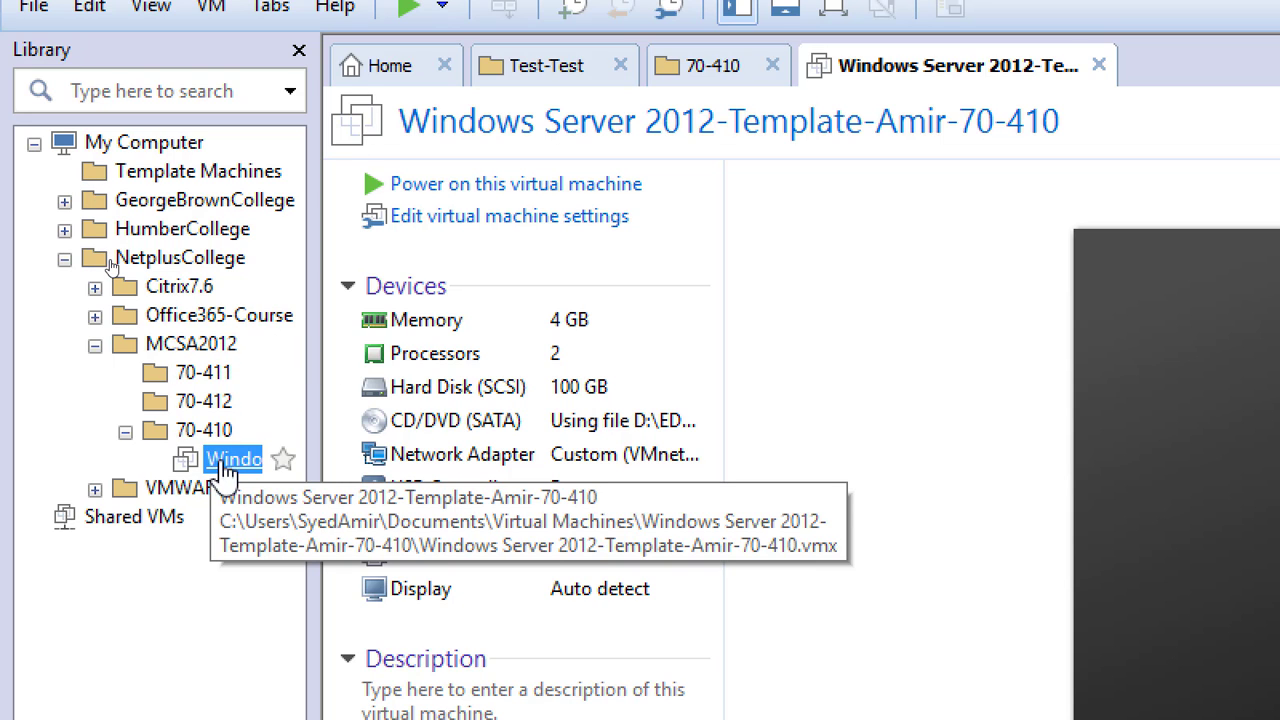
click(34, 144)
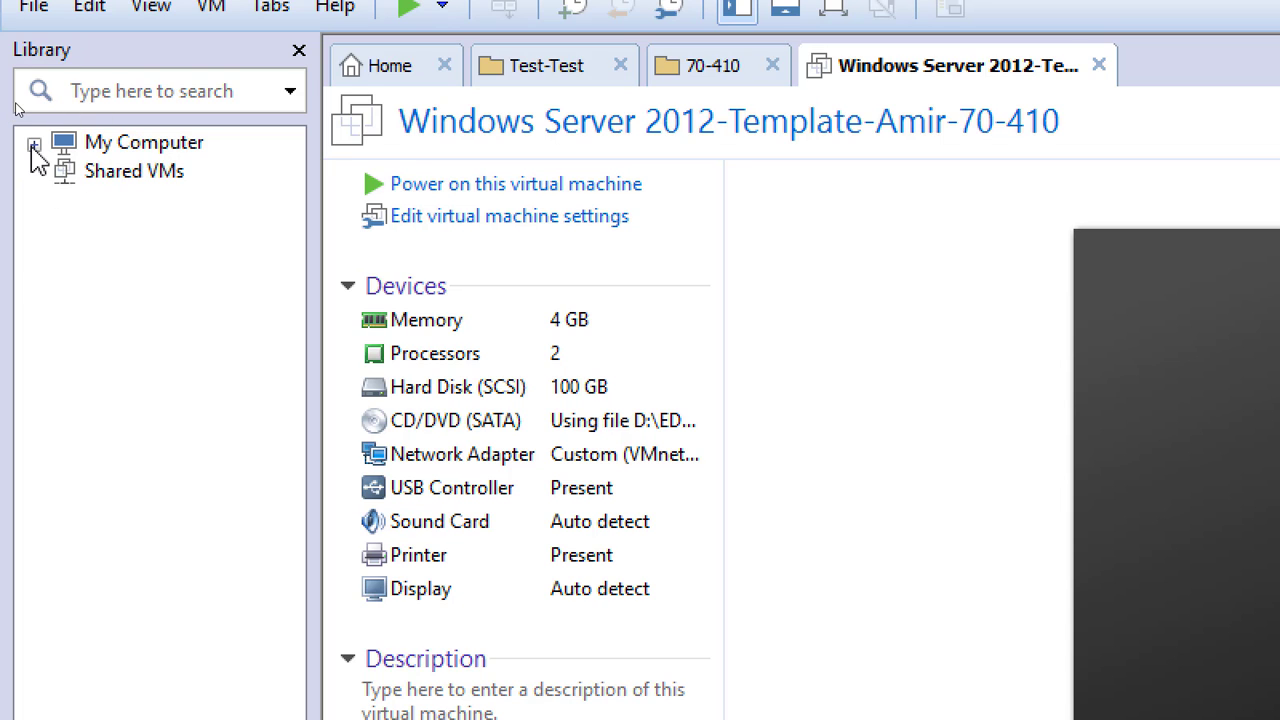
click(33, 146)
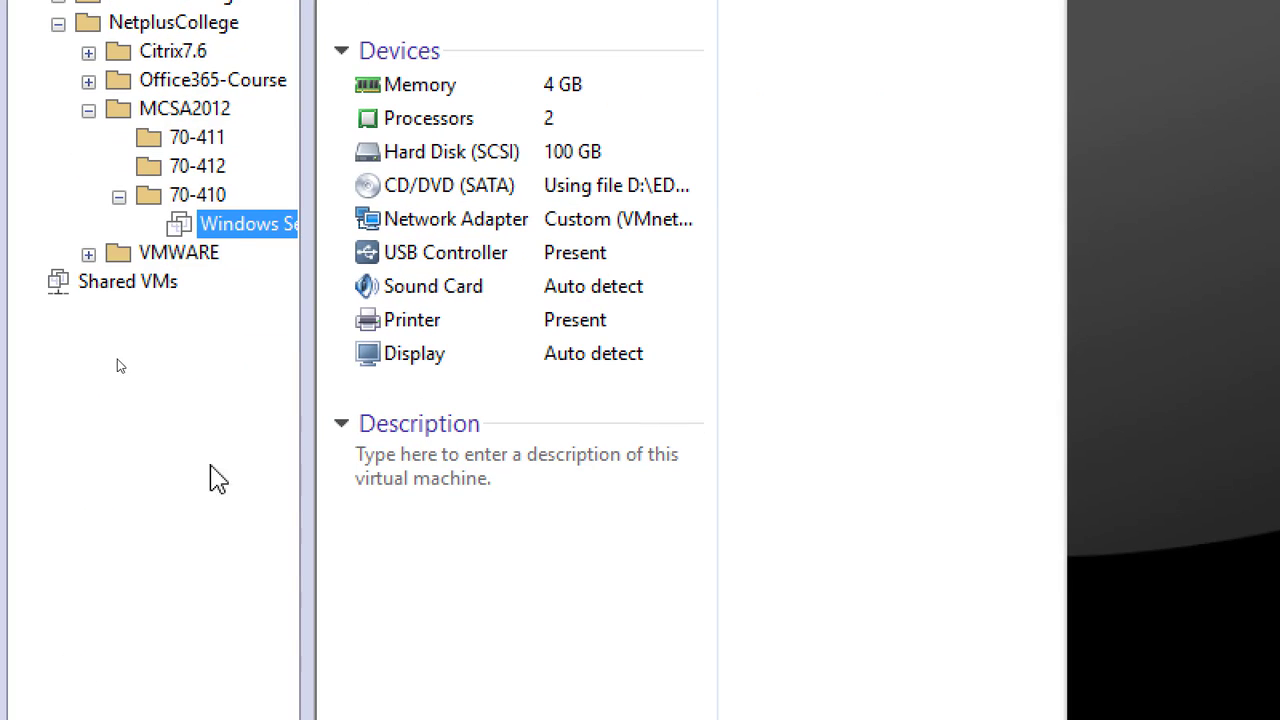
Widen the library pane and open the clone wizard for the Windows Server 2012 template VM in the 70-410 folder
drag(306, 280, 442, 251)
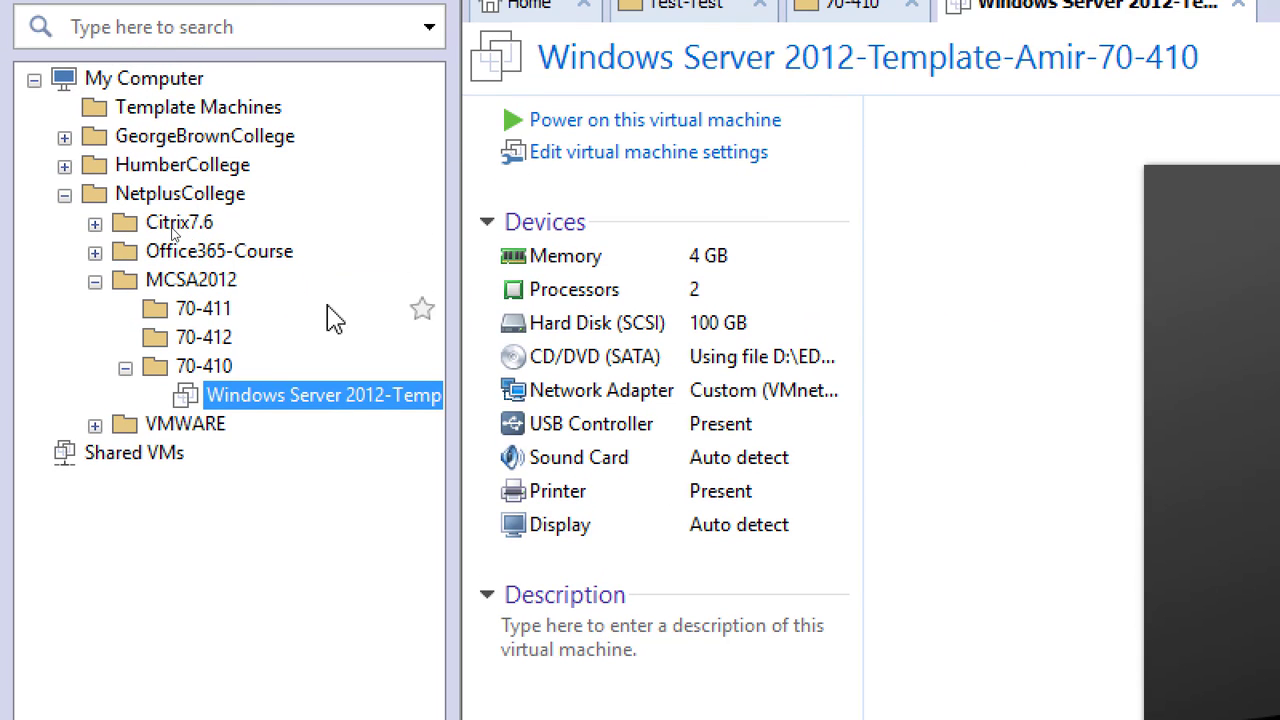
right_click(281, 395)
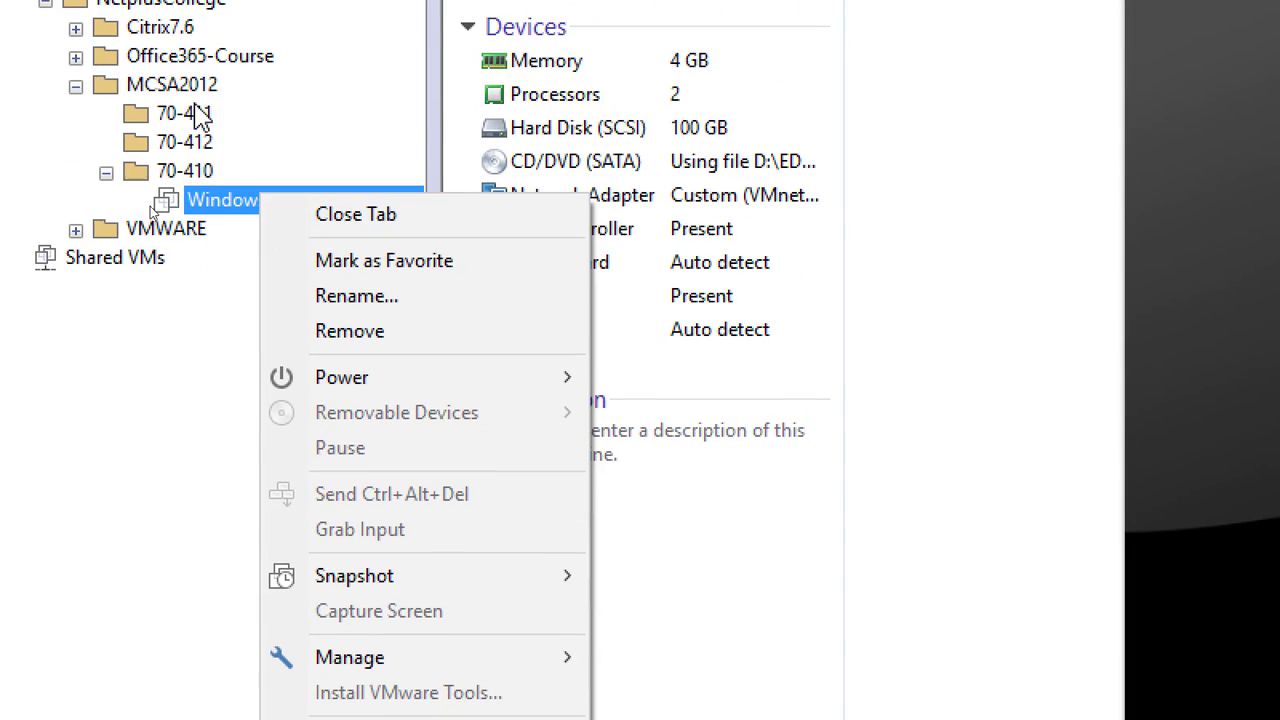
click(929, 380)
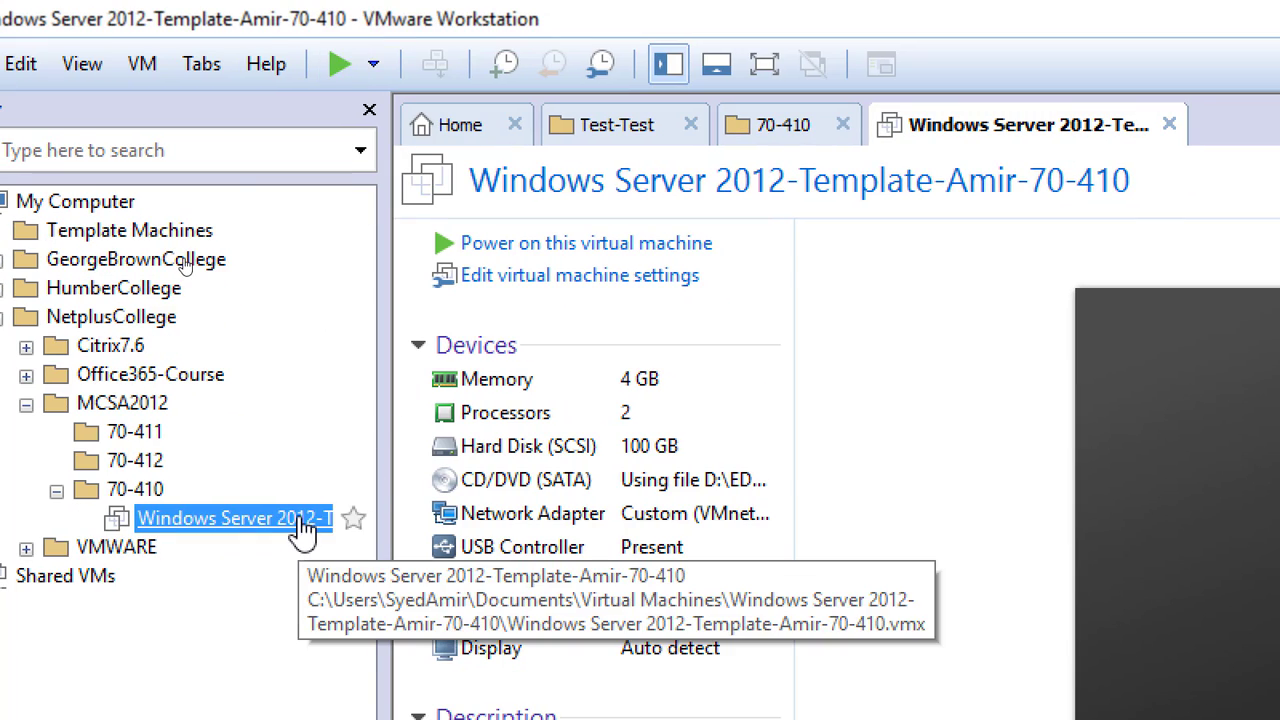
right_click(303, 532)
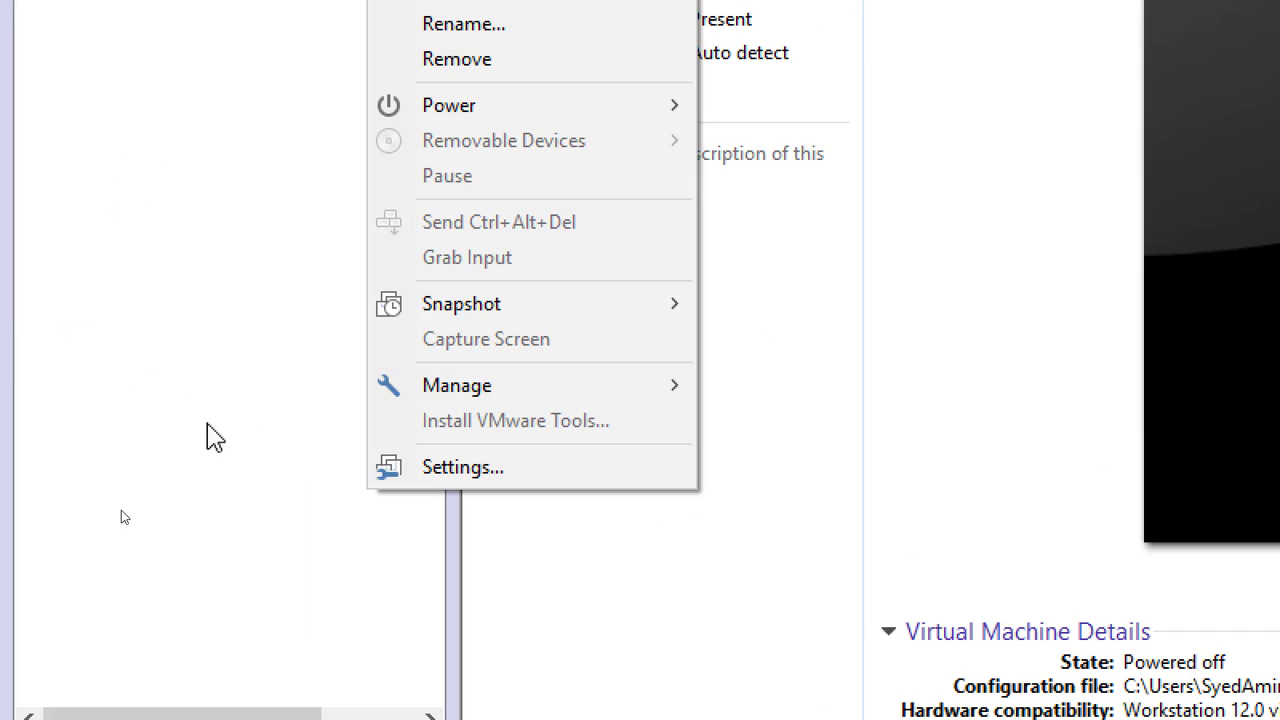
mouse_move(586, 390)
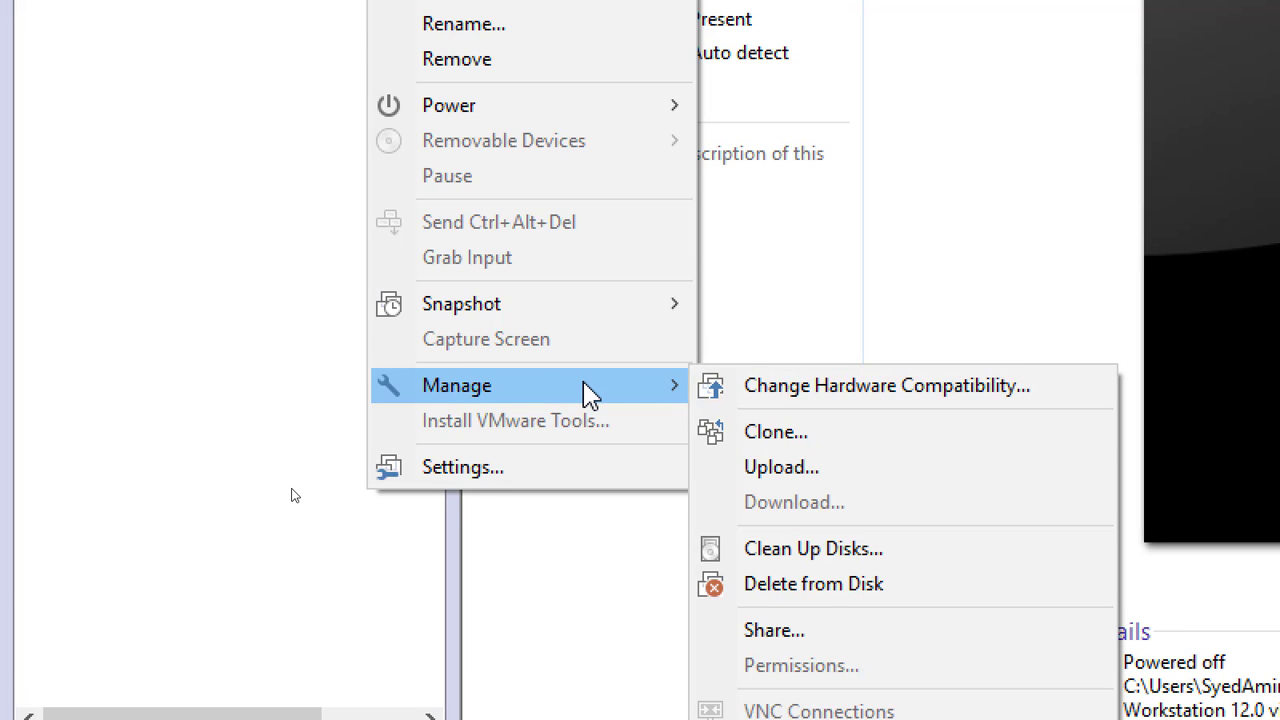
click(955, 447)
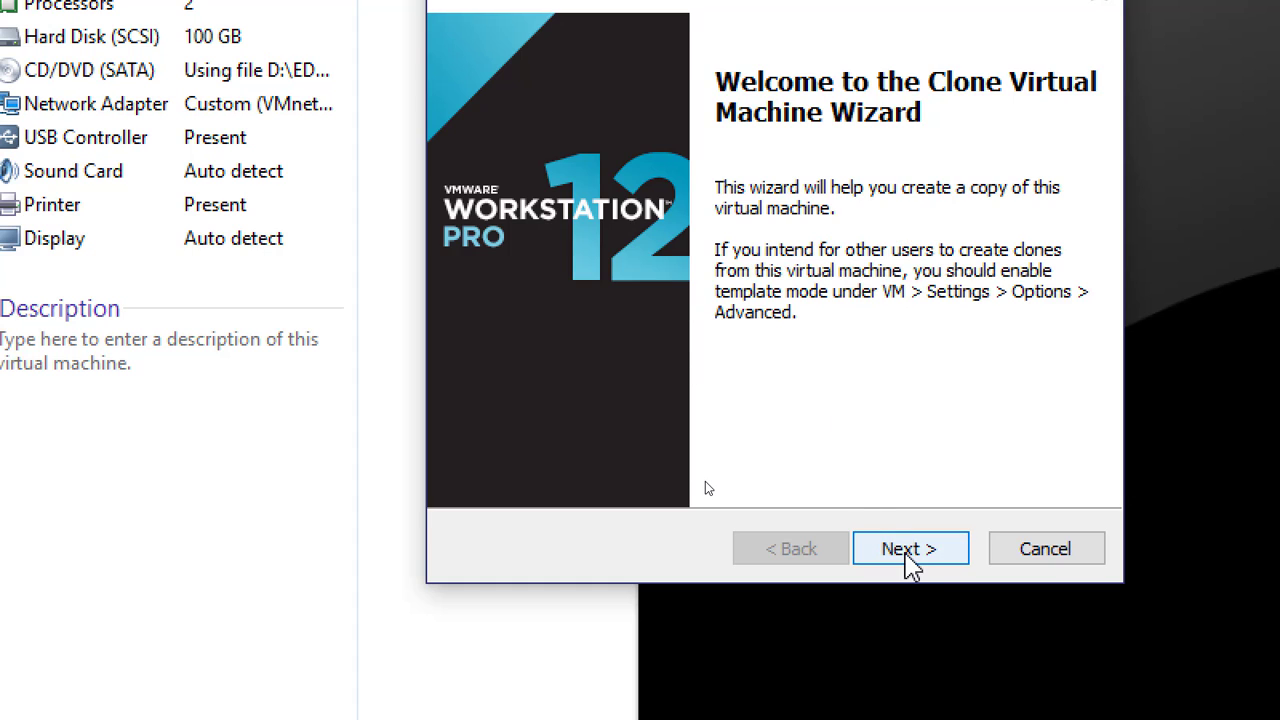
Set the clone source to the virtual machine's current state and the clone method to a full clone
click(910, 552)
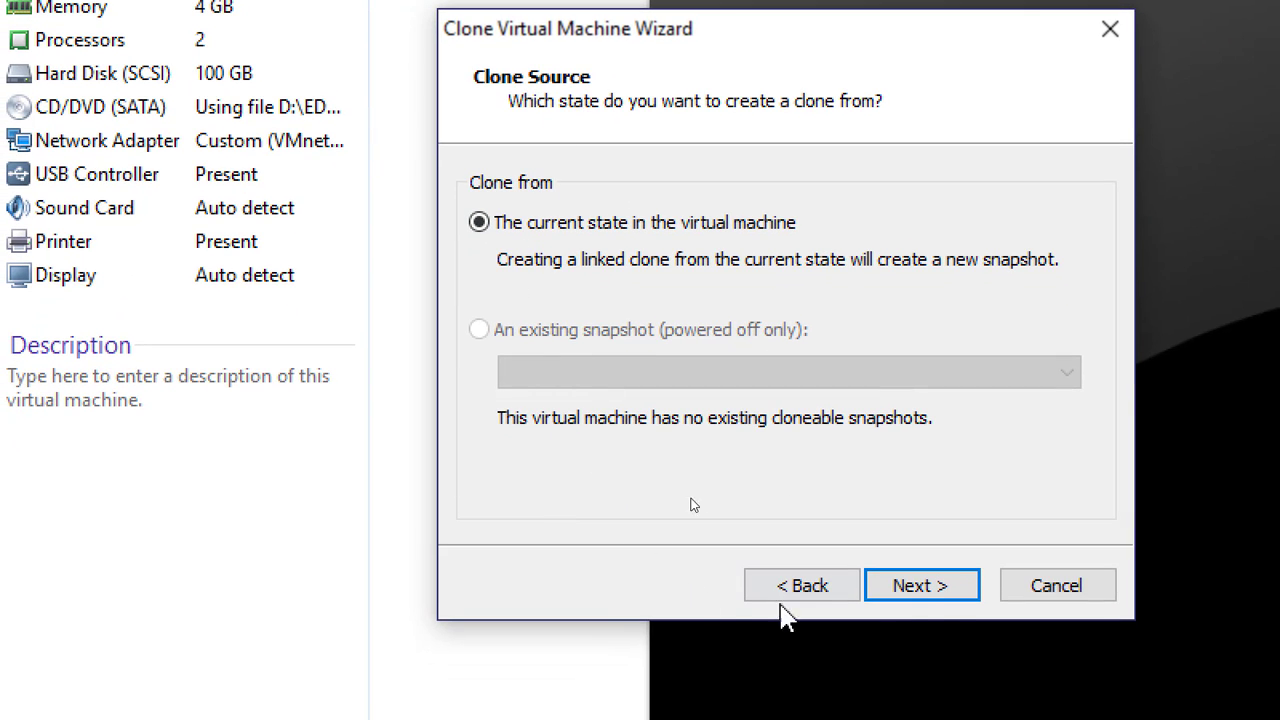
click(933, 588)
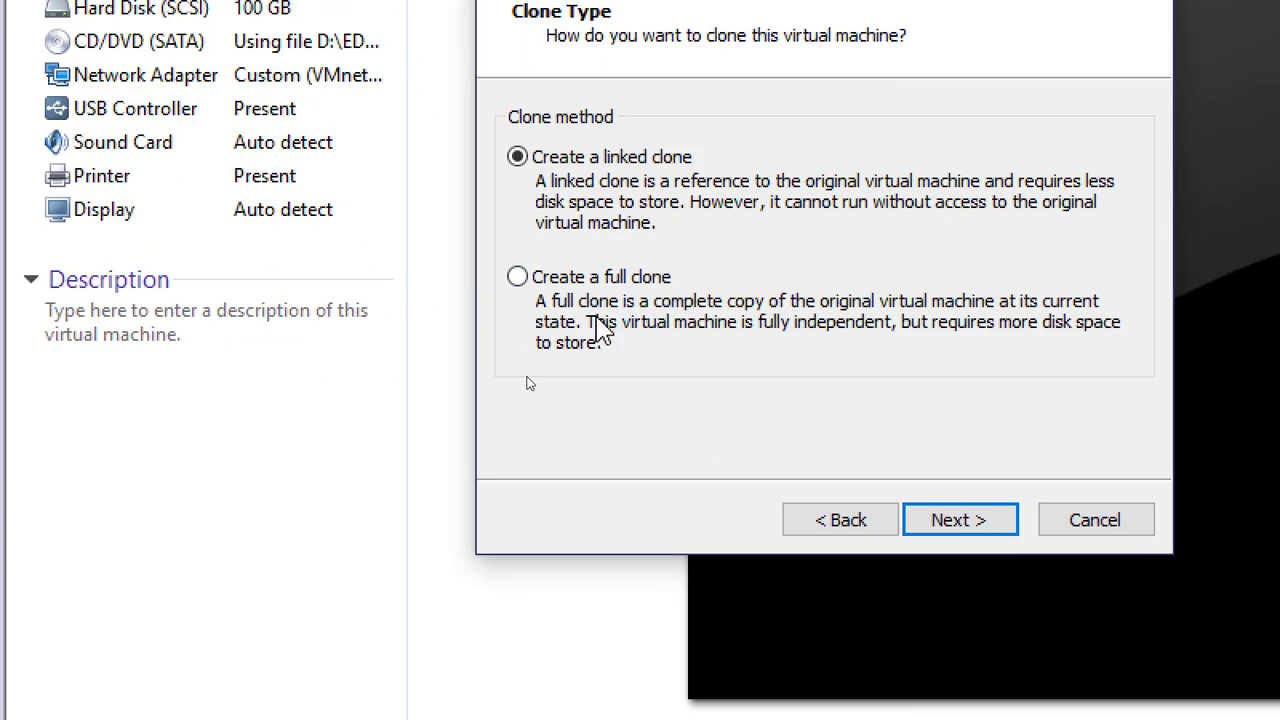
click(610, 285)
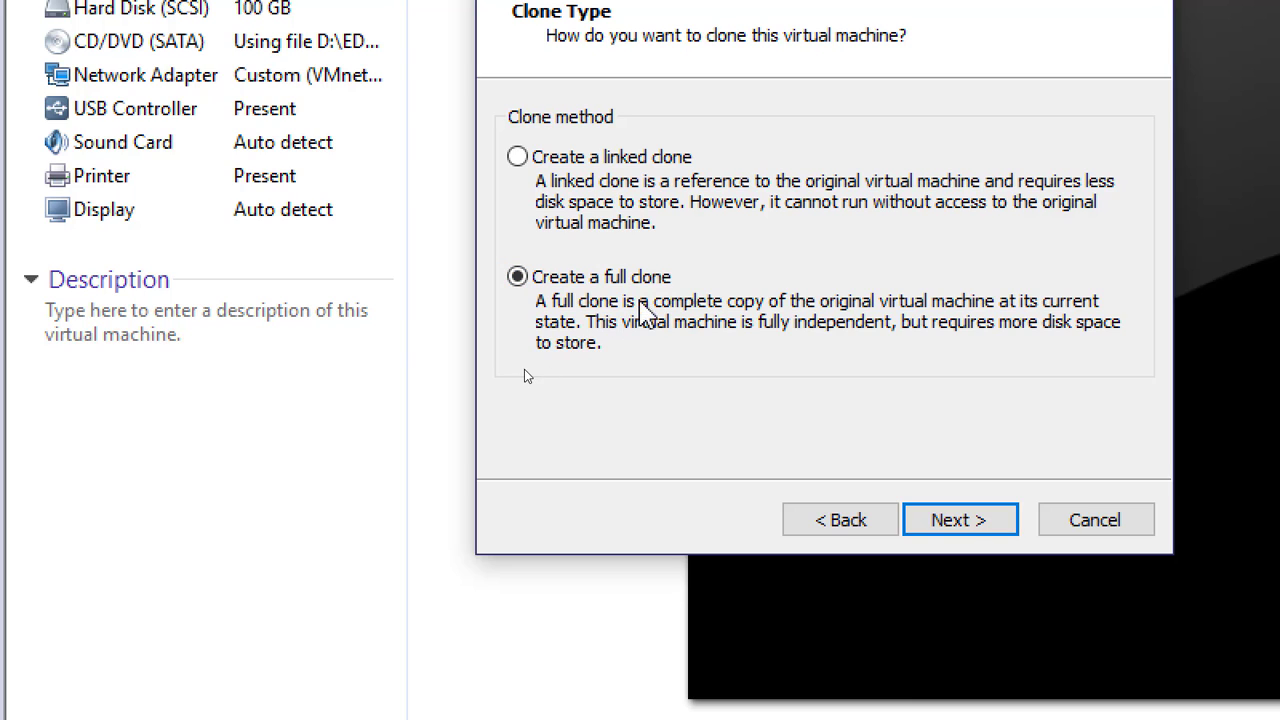
click(960, 521)
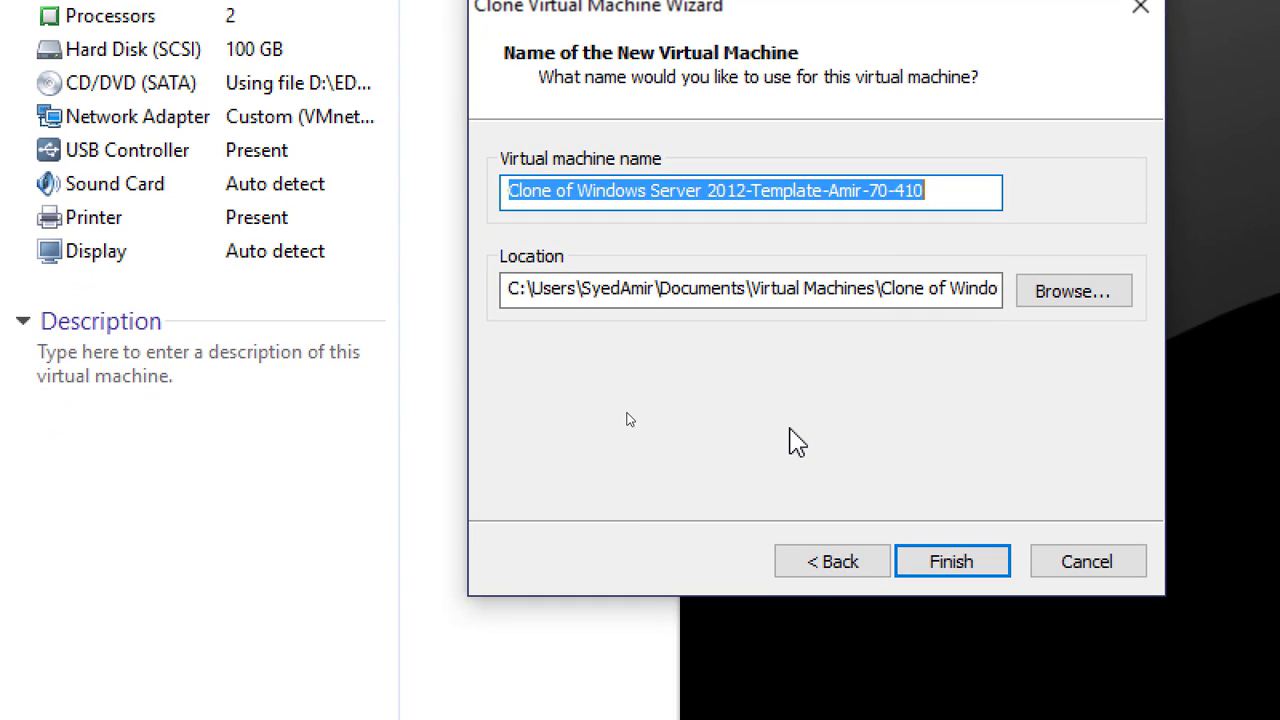
Name the clone Server01, replacing everything before the person's name and keeping the hyphenated suffix ending in 70-410
click(824, 190)
drag(824, 190, 940, 193)
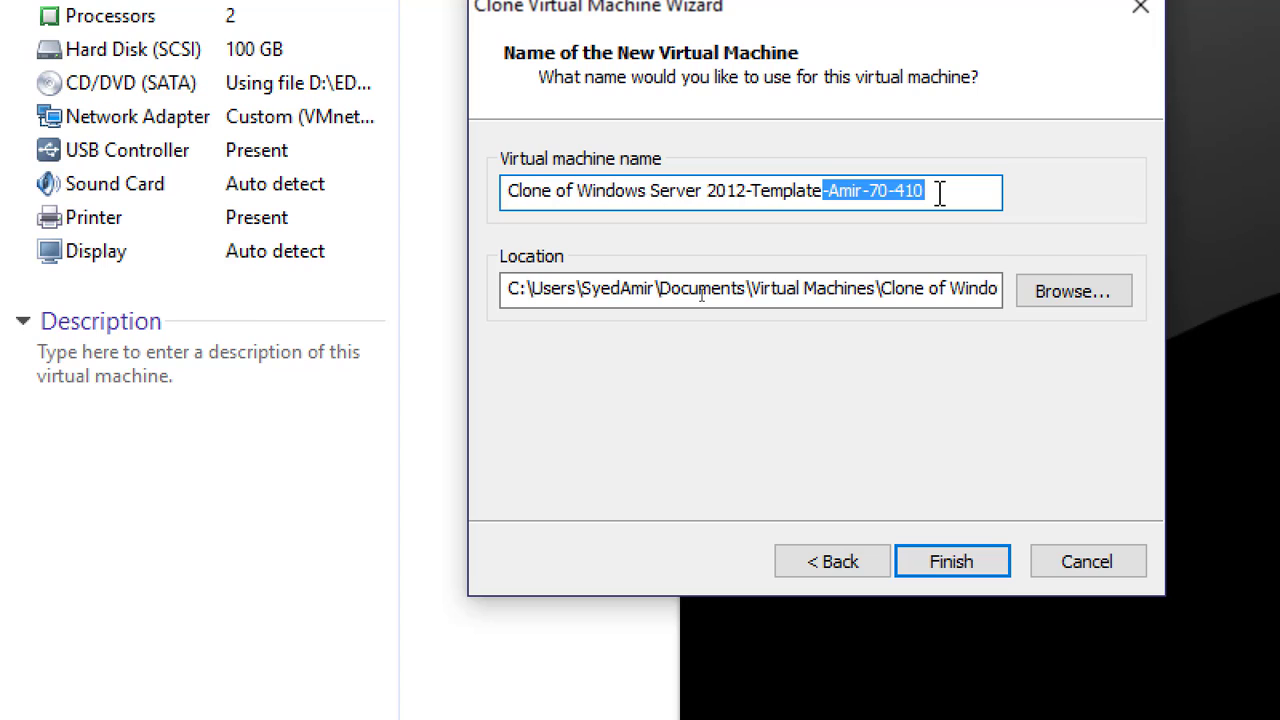
click(822, 191)
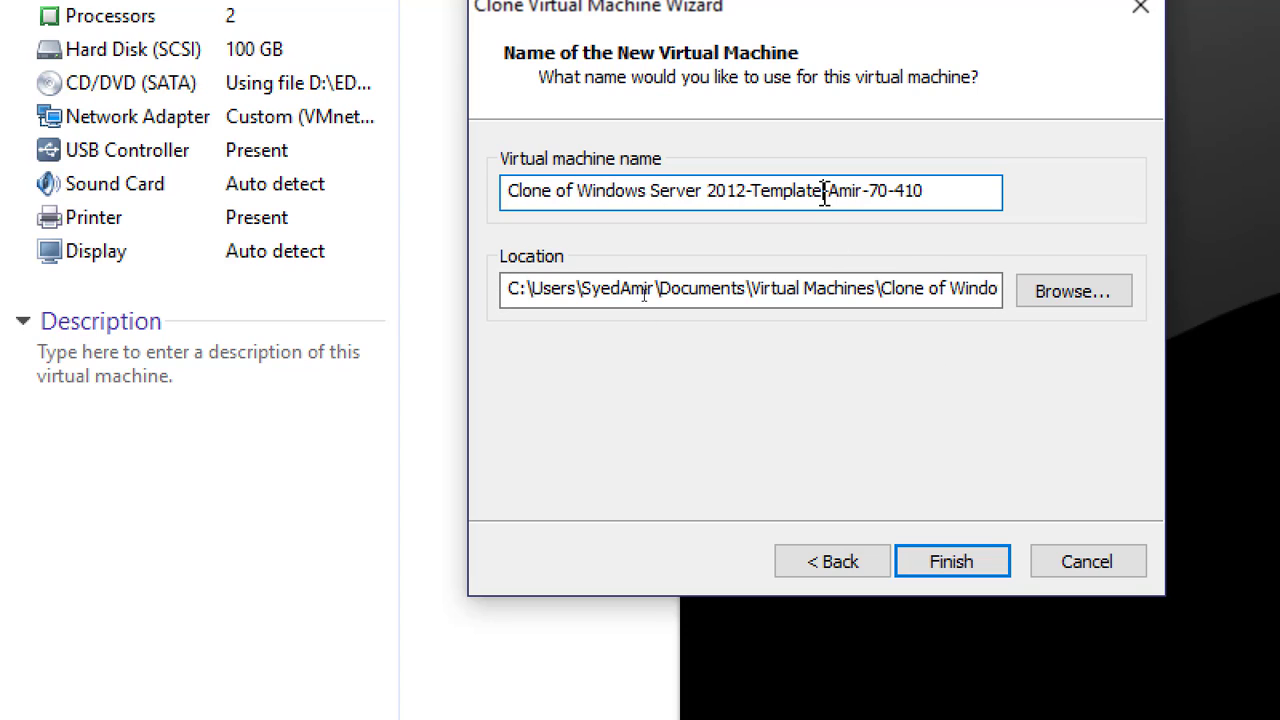
key(BackSpace)
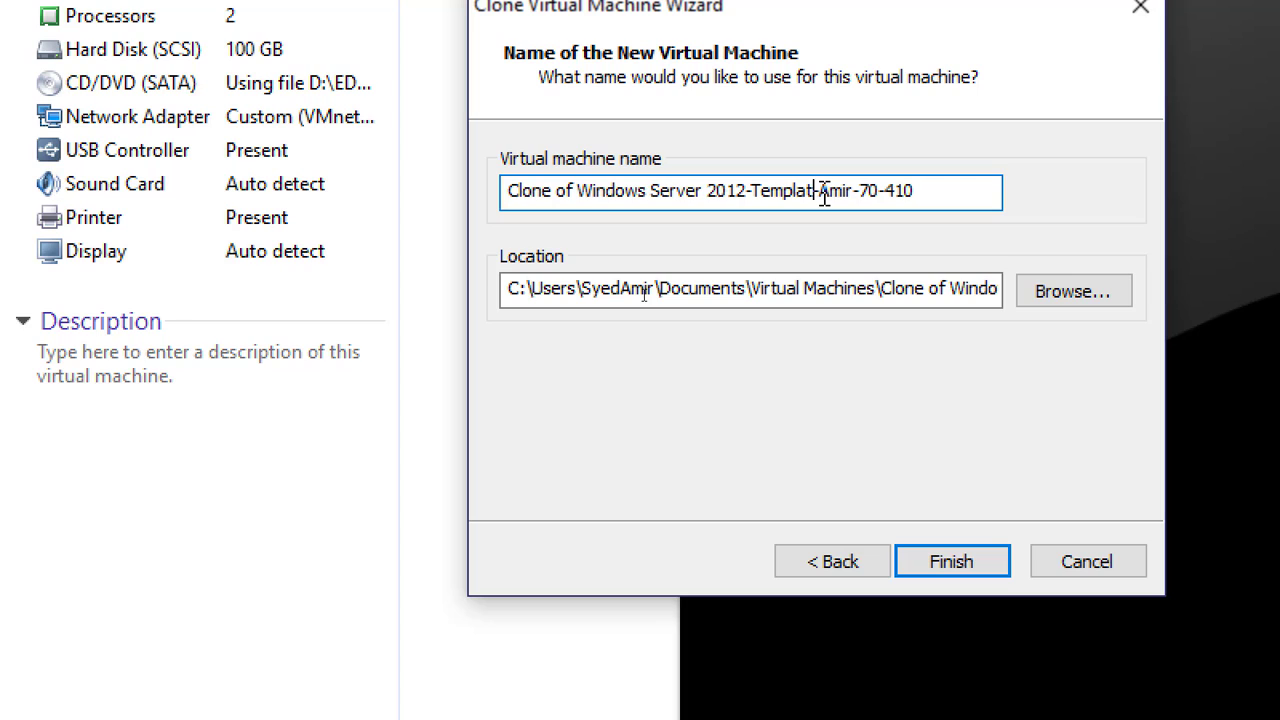
key(BackSpace)
key(BackSpace)
key(BackSpace)
key(BackSpace)
key(BackSpace)
key(BackSpace)
key(BackSpace)
key(BackSpace)
key(BackSpace)
key(BackSpace)
key(BackSpace)
key(BackSpace)
key(BackSpace)
key(BackSpace)
key(BackSpace)
key(BackSpace)
key(BackSpace)
key(BackSpace)
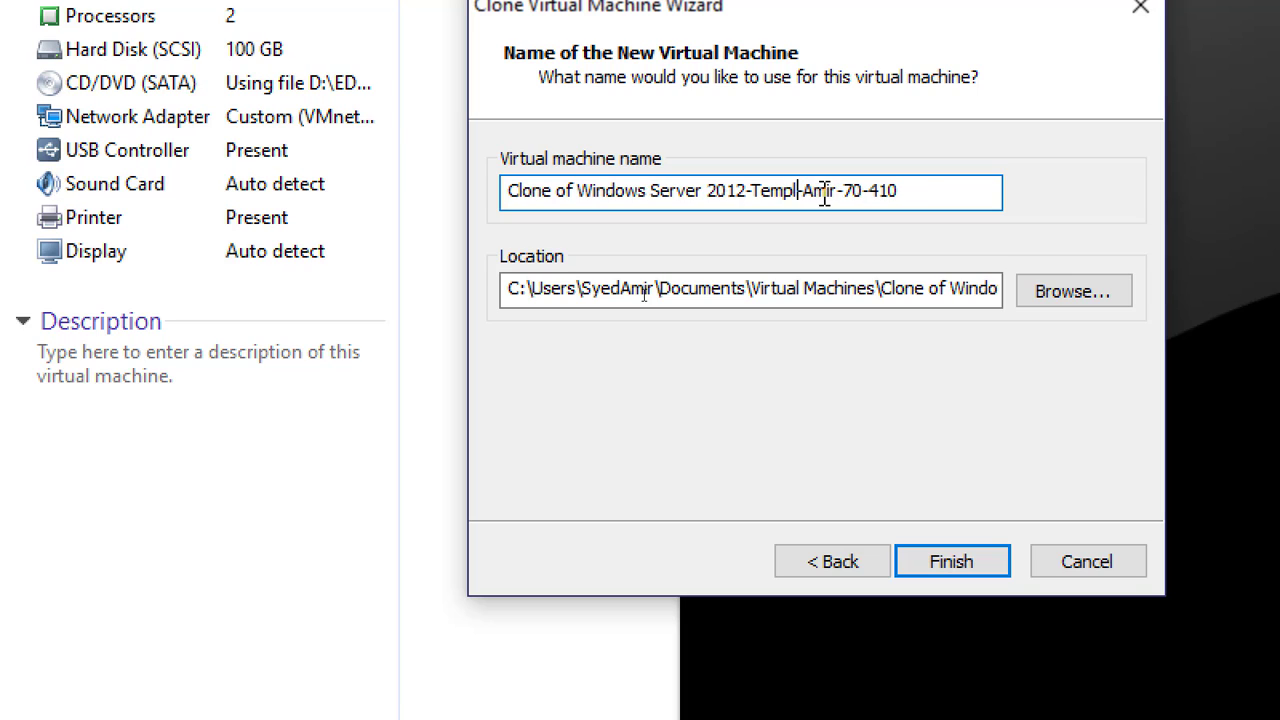
key(BackSpace)
key(BackSpace)
key(BackSpace)
key(BackSpace)
key(BackSpace)
key(BackSpace)
key(BackSpace)
key(BackSpace)
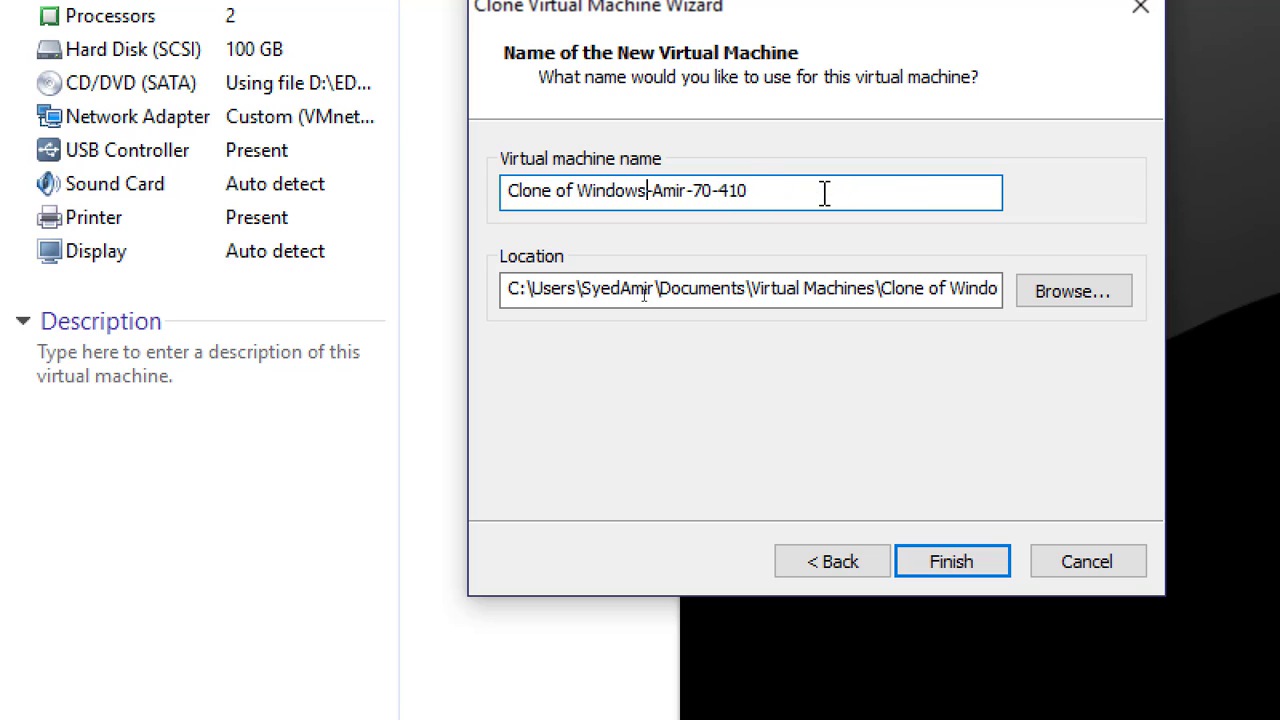
key(BackSpace)
key(BackSpace)
key(BackSpace)
key(BackSpace)
key(BackSpace)
key(BackSpace)
key(BackSpace)
key(BackSpace)
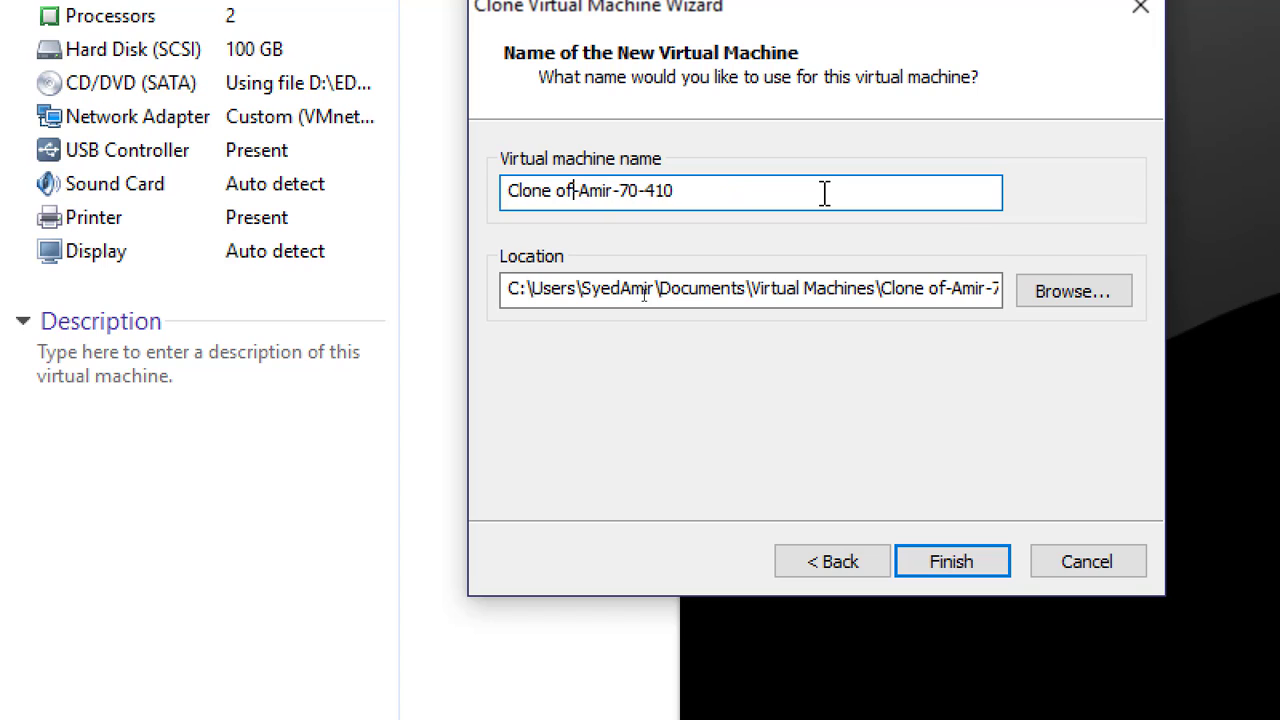
key(BackSpace)
key(BackSpace)
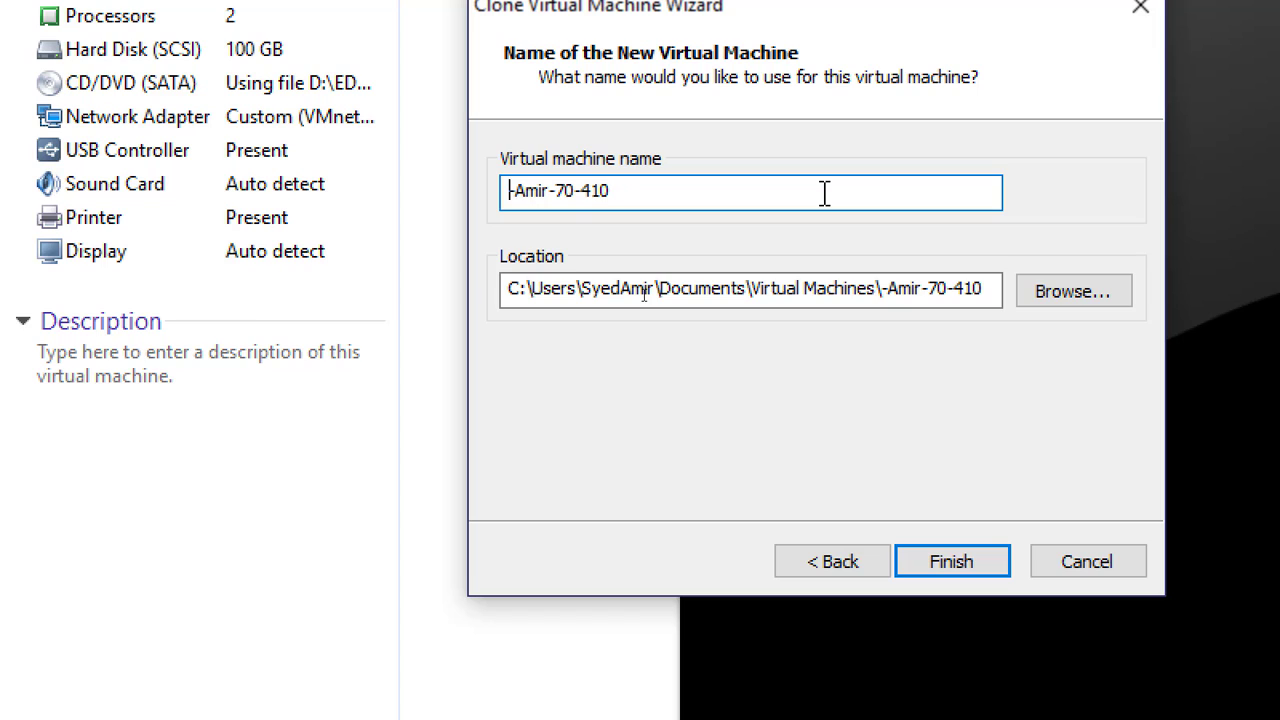
text(Server01)
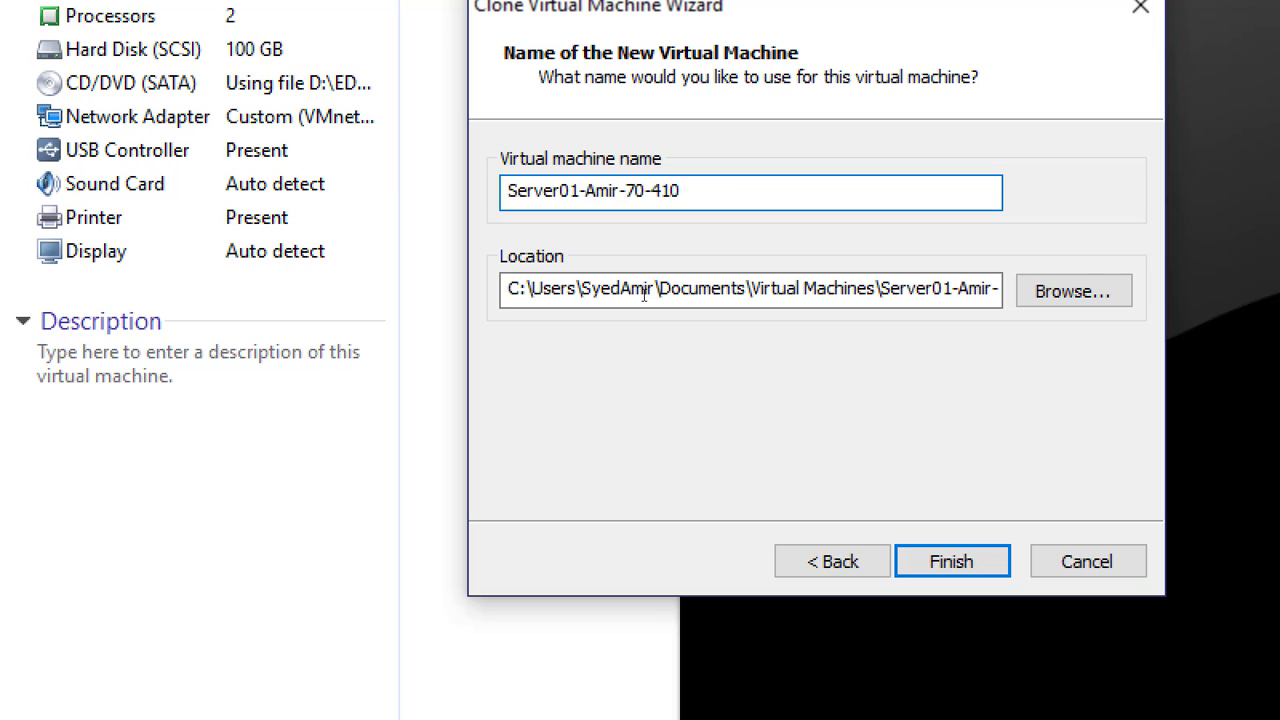
Keep the proposed storage location on drive C and start creating the full clone
click(607, 289)
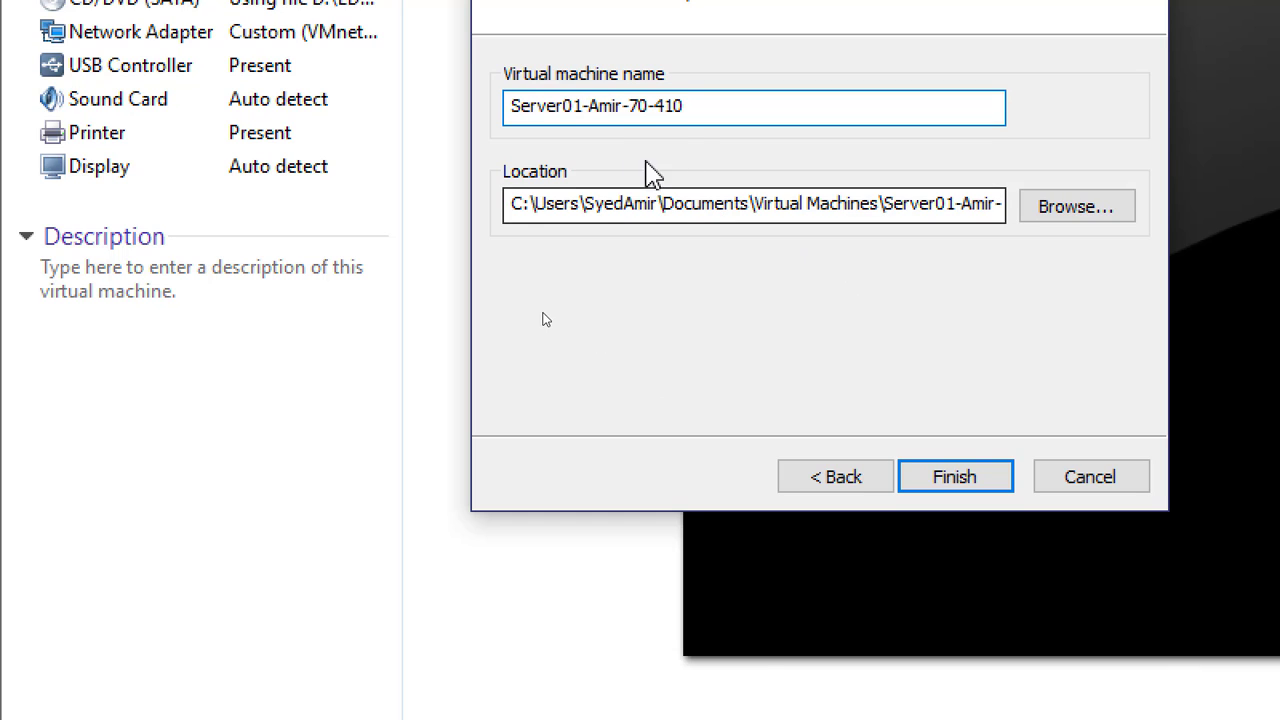
click(624, 203)
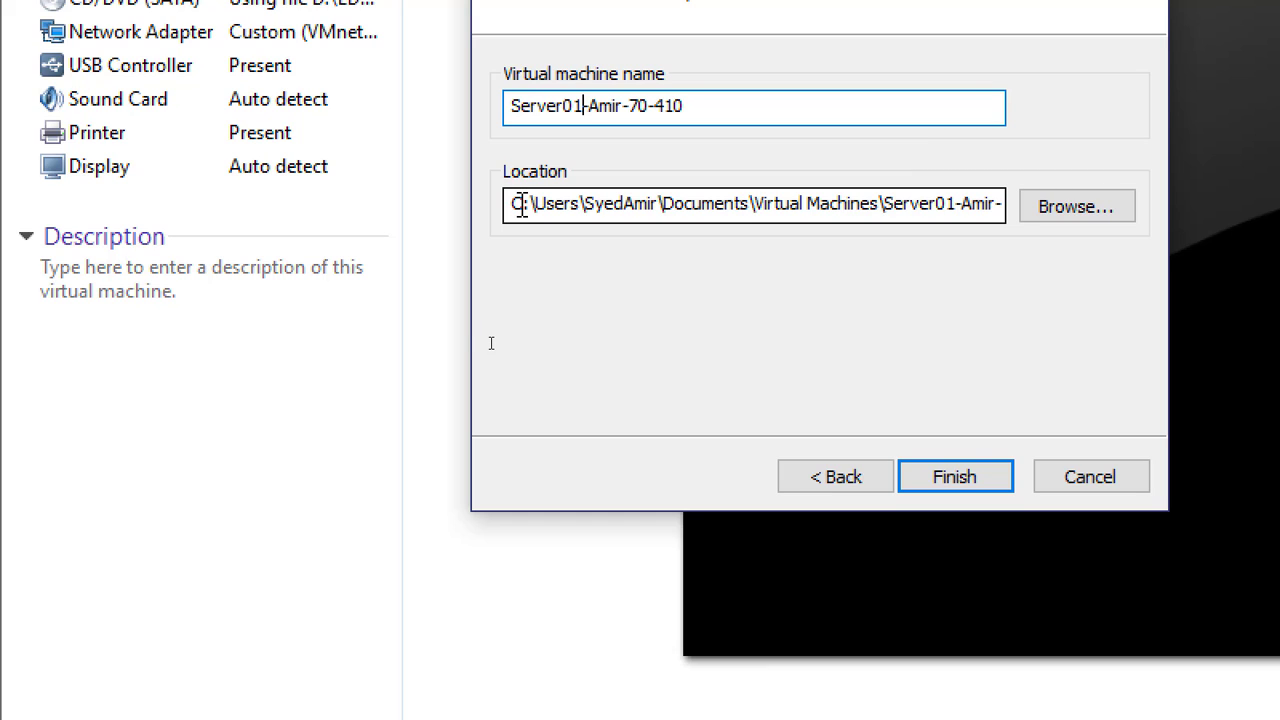
drag(521, 205, 498, 203)
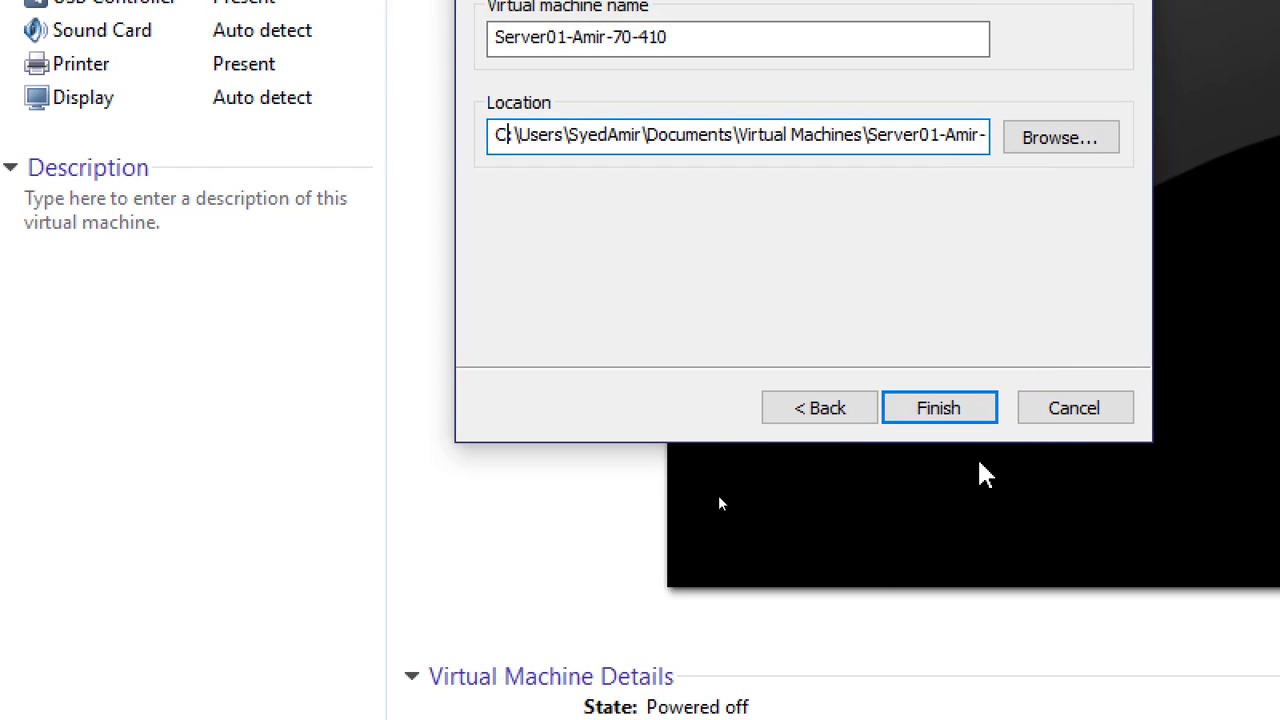
click(948, 415)
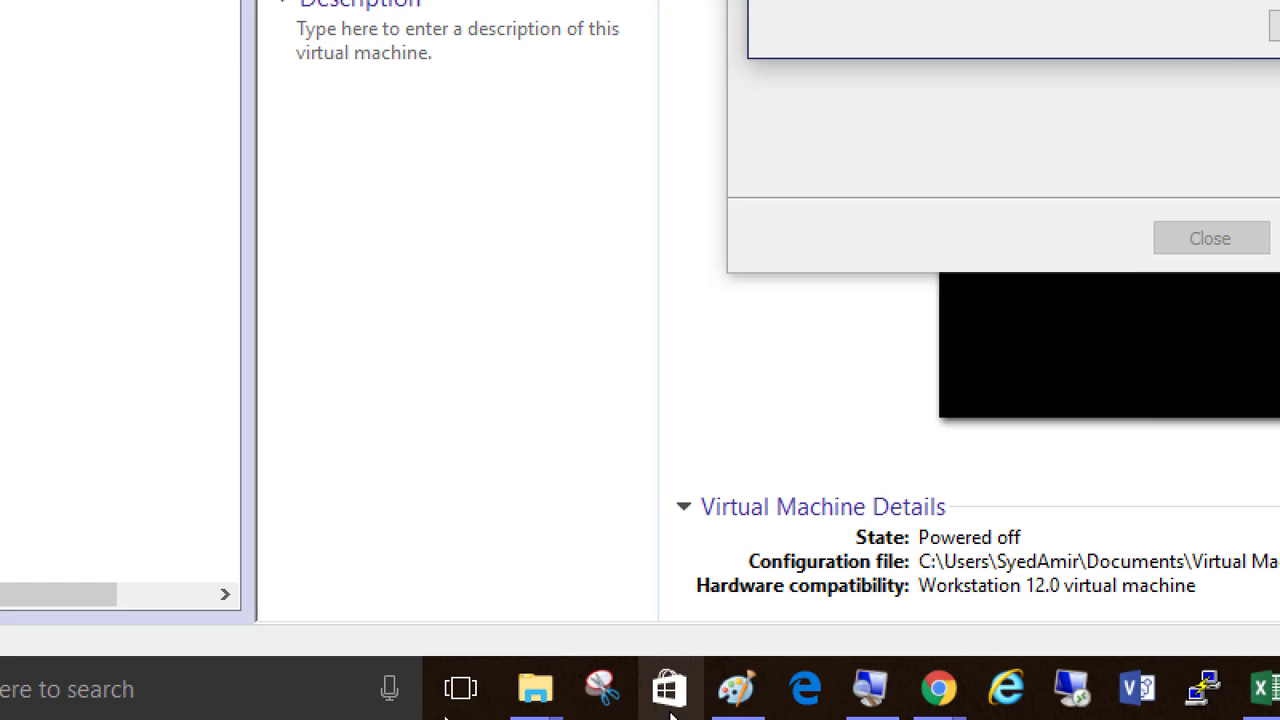
Switch to the lab notes in Paint and reduce the Magnifier zoom to 100%
click(745, 695)
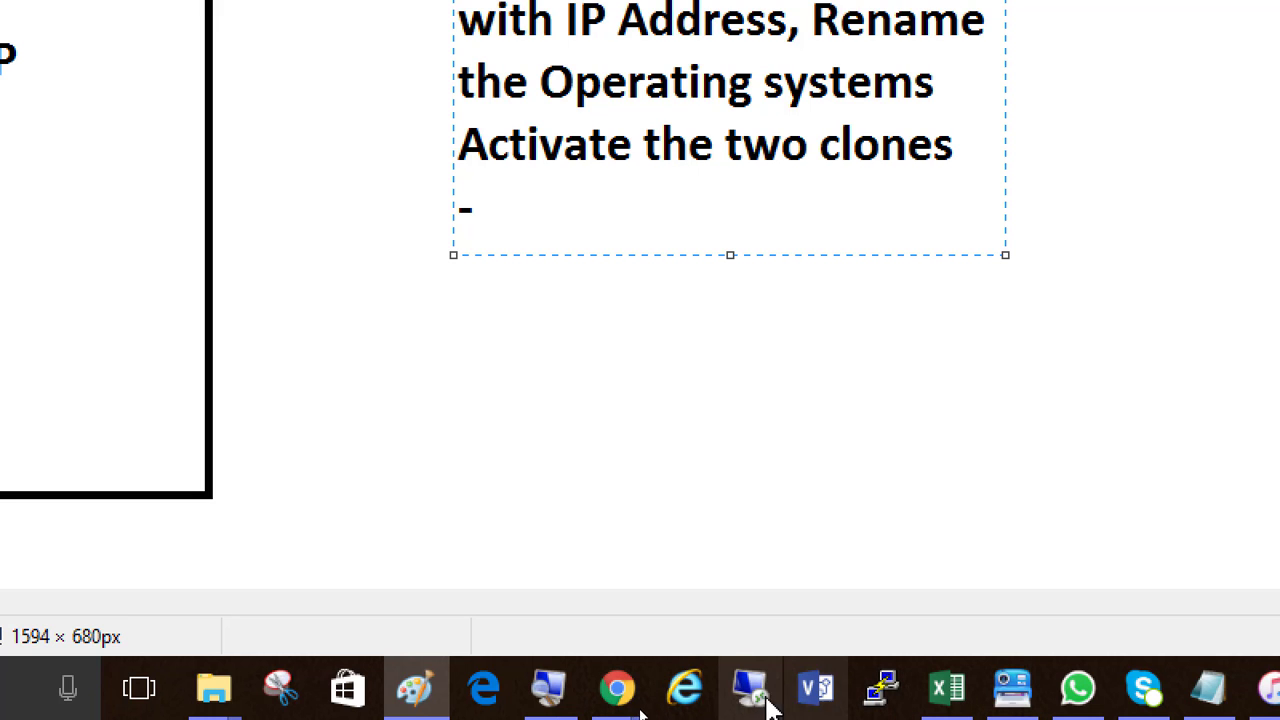
click(548, 688)
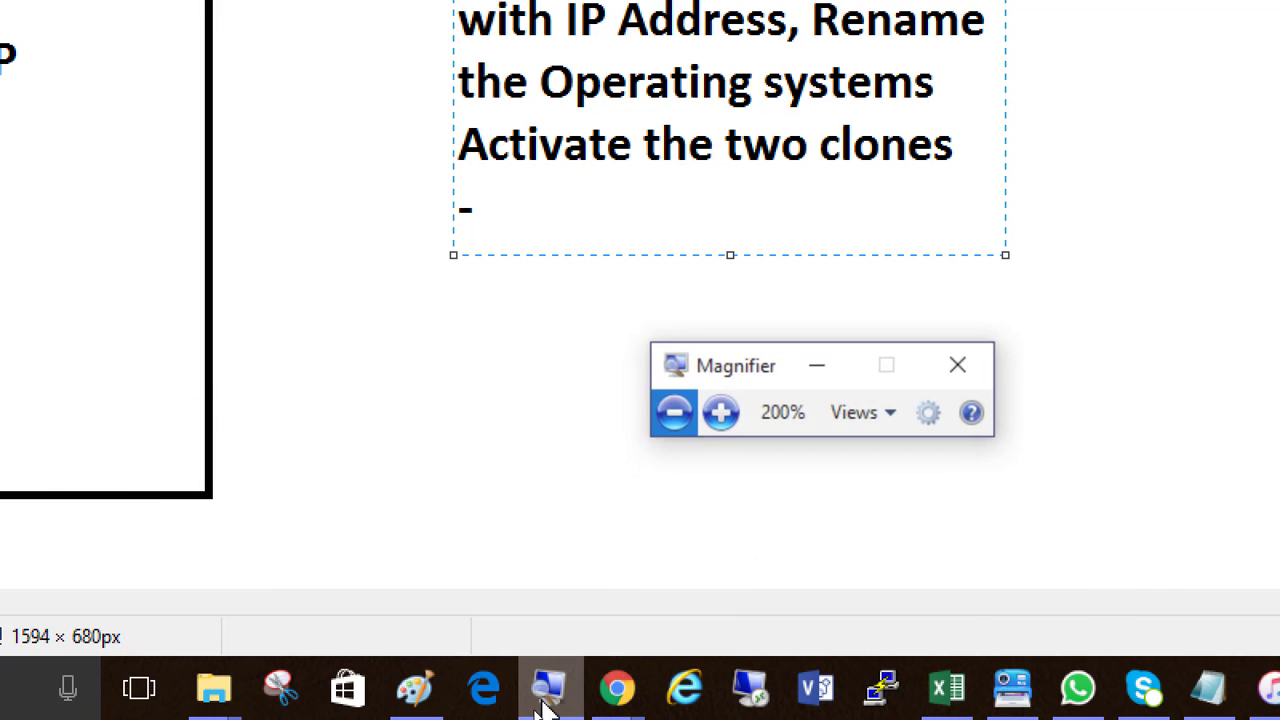
click(690, 408)
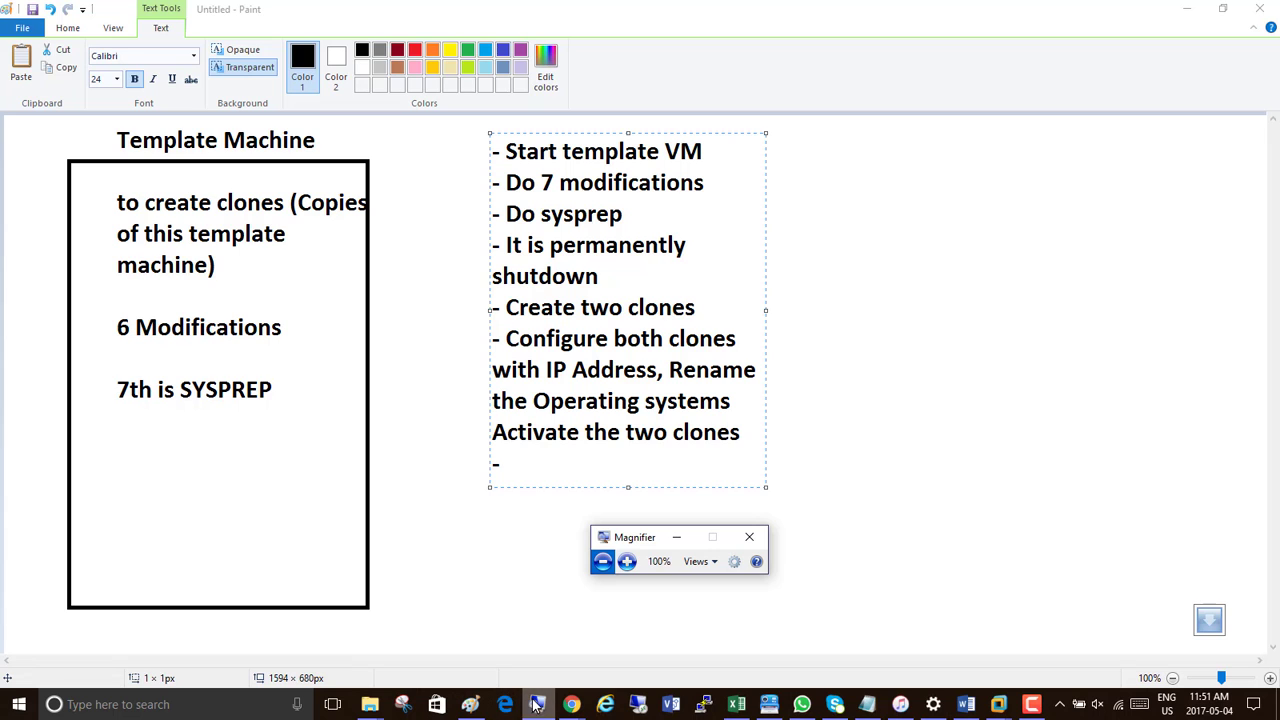
Open a new Paint window and draw a tall black rectangle near the left edge of the canvas
right_click(470, 704)
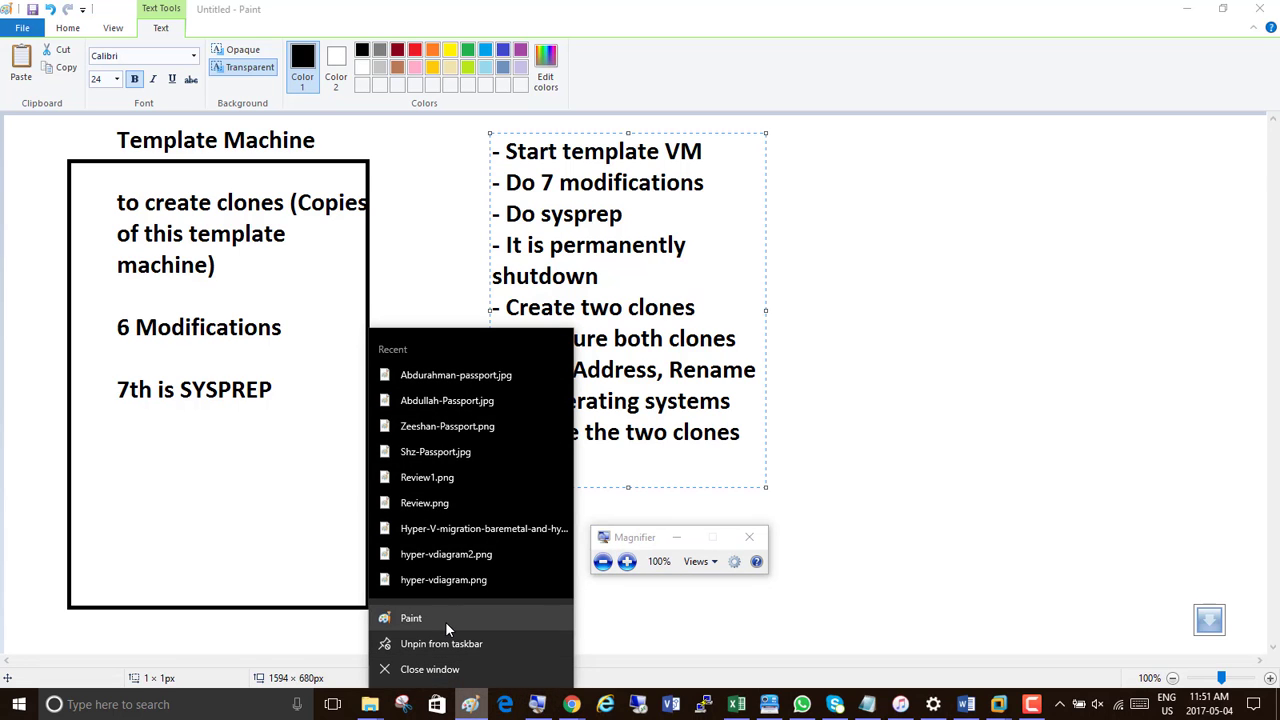
click(445, 620)
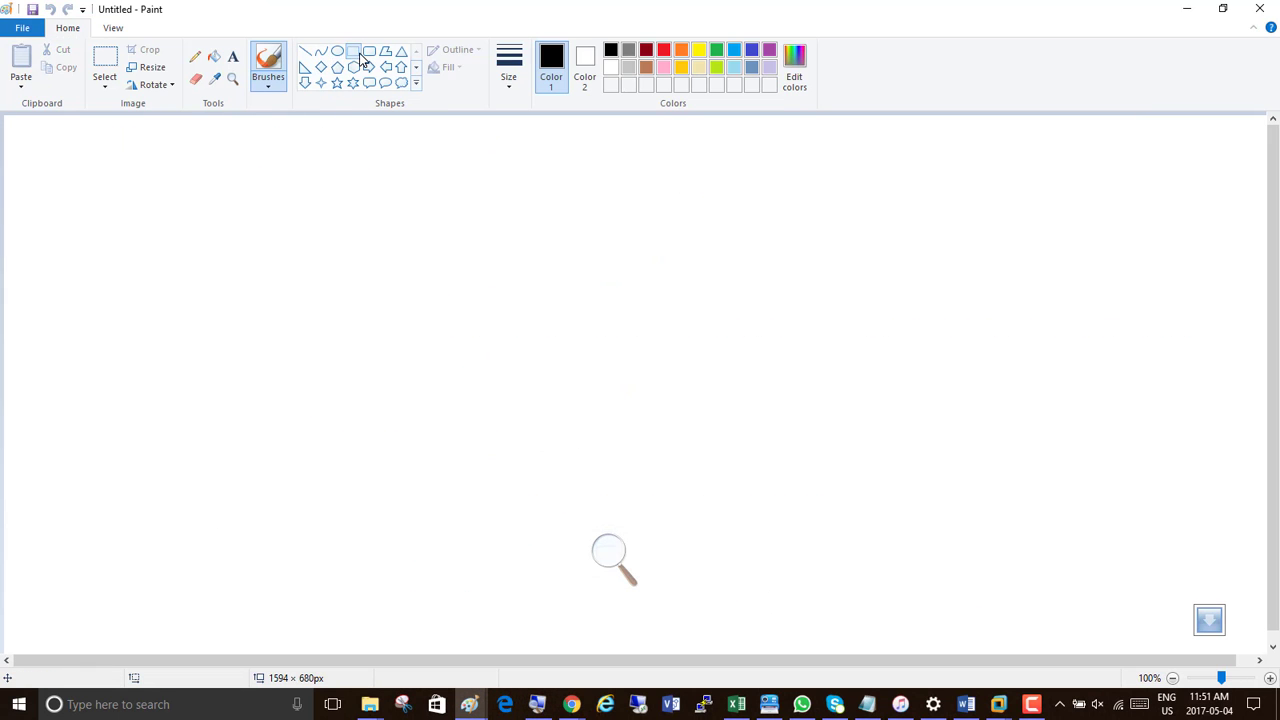
click(354, 52)
drag(22, 145, 239, 598)
click(271, 526)
Add the text "Template Machine" at the top of the rectangle and "Shutdown forever" below it
click(233, 58)
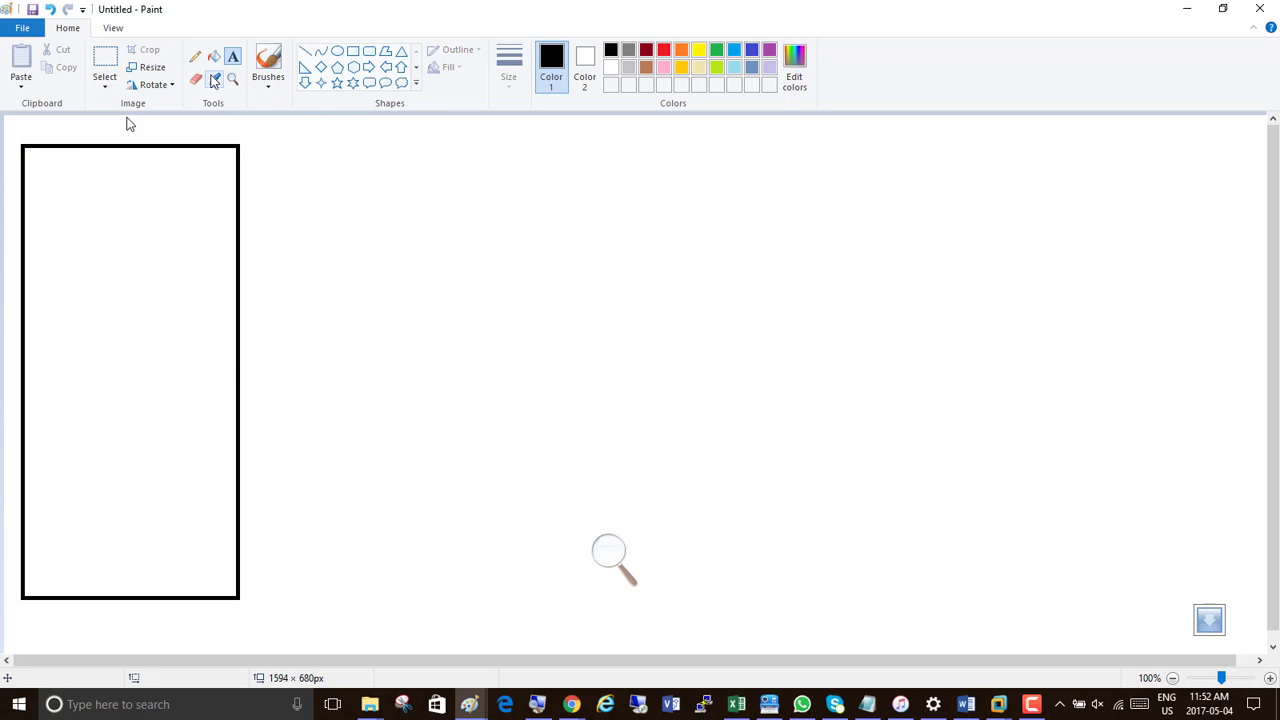
click(41, 149)
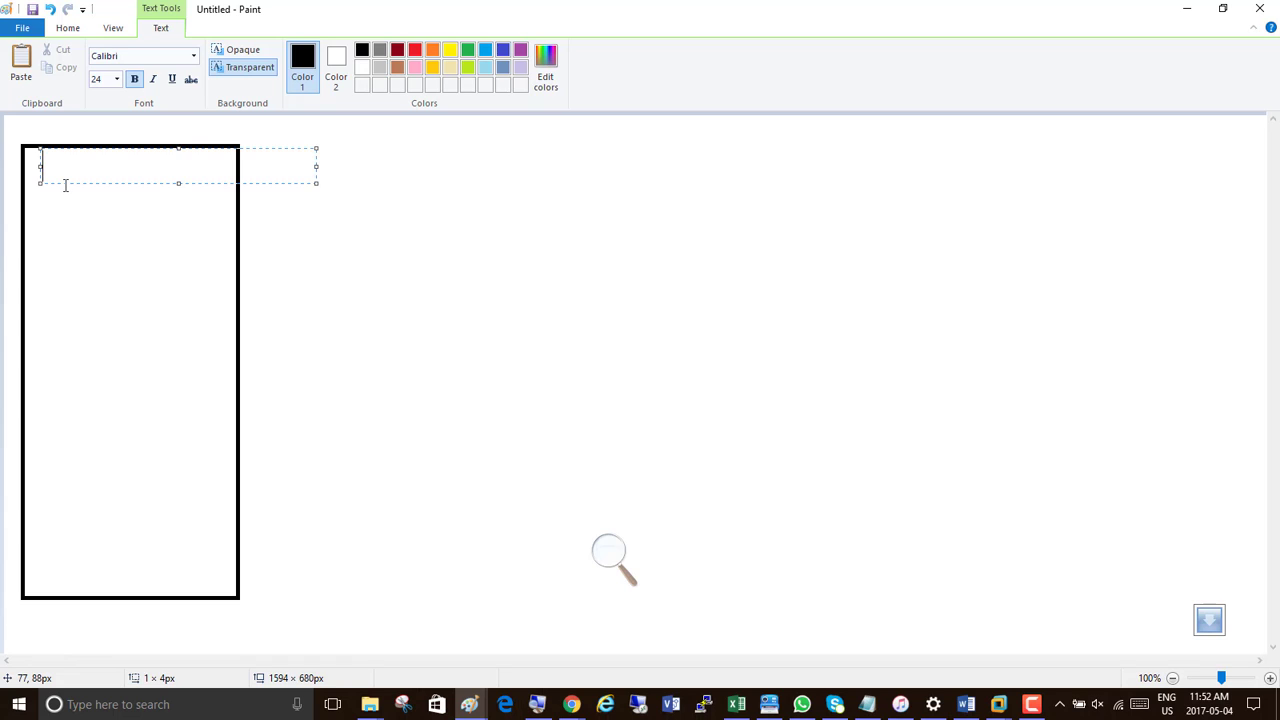
text(Template Machine)
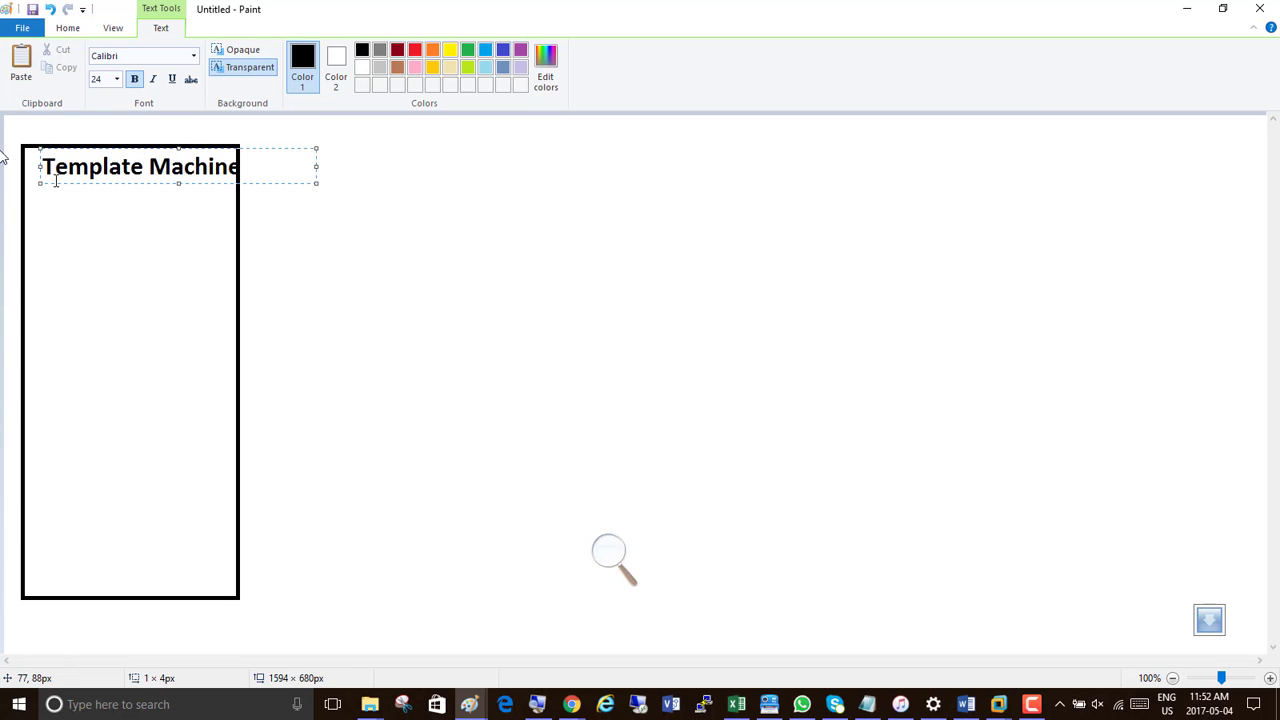
click(34, 270)
click(34, 268)
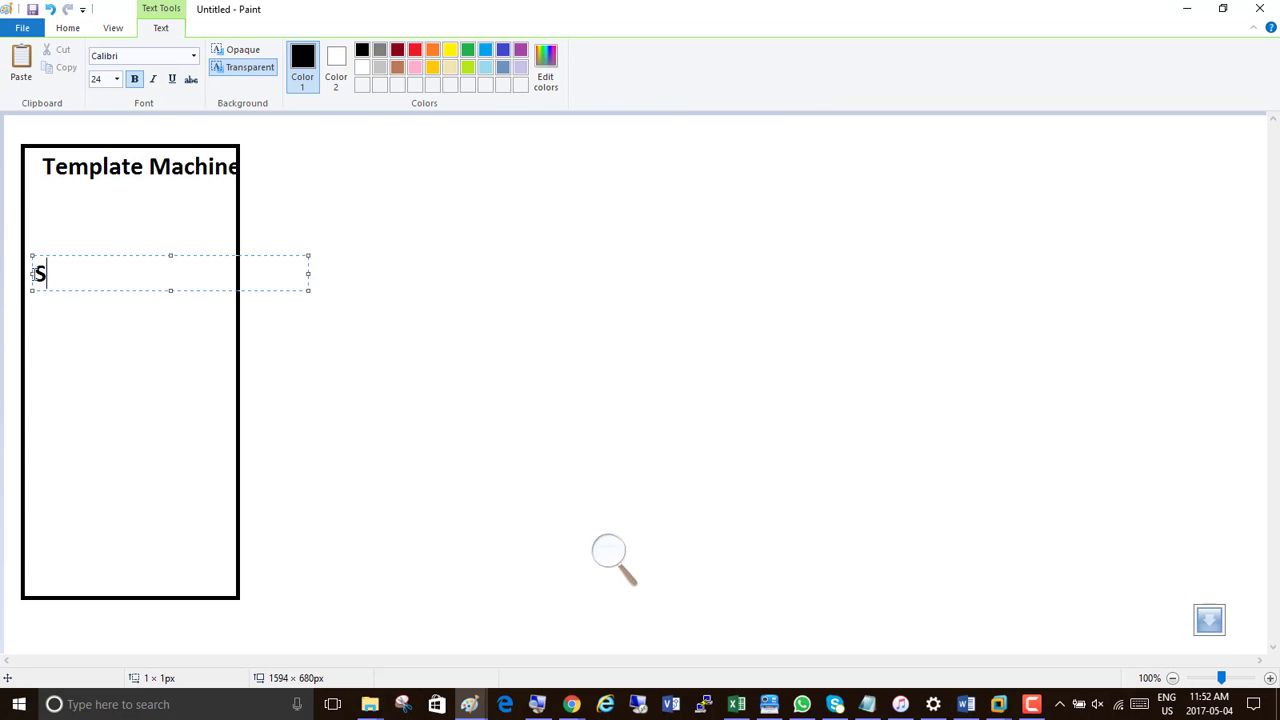
text(Shutdown )
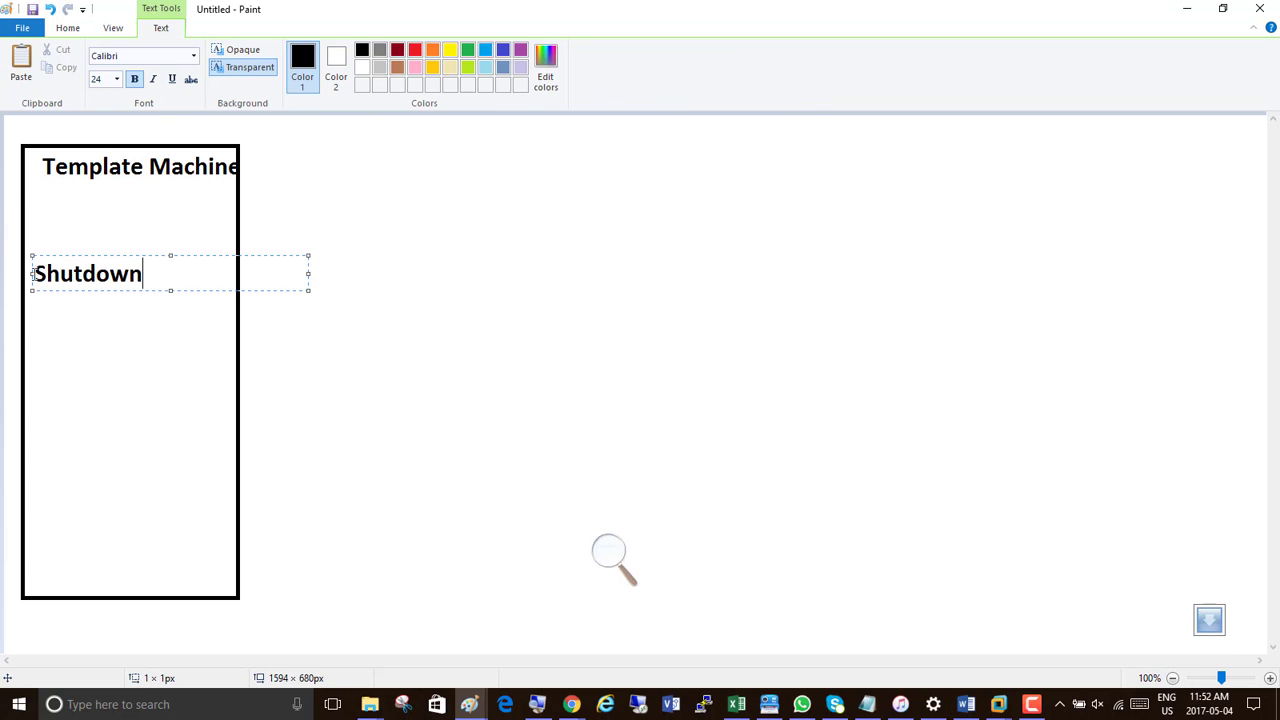
text(forever)
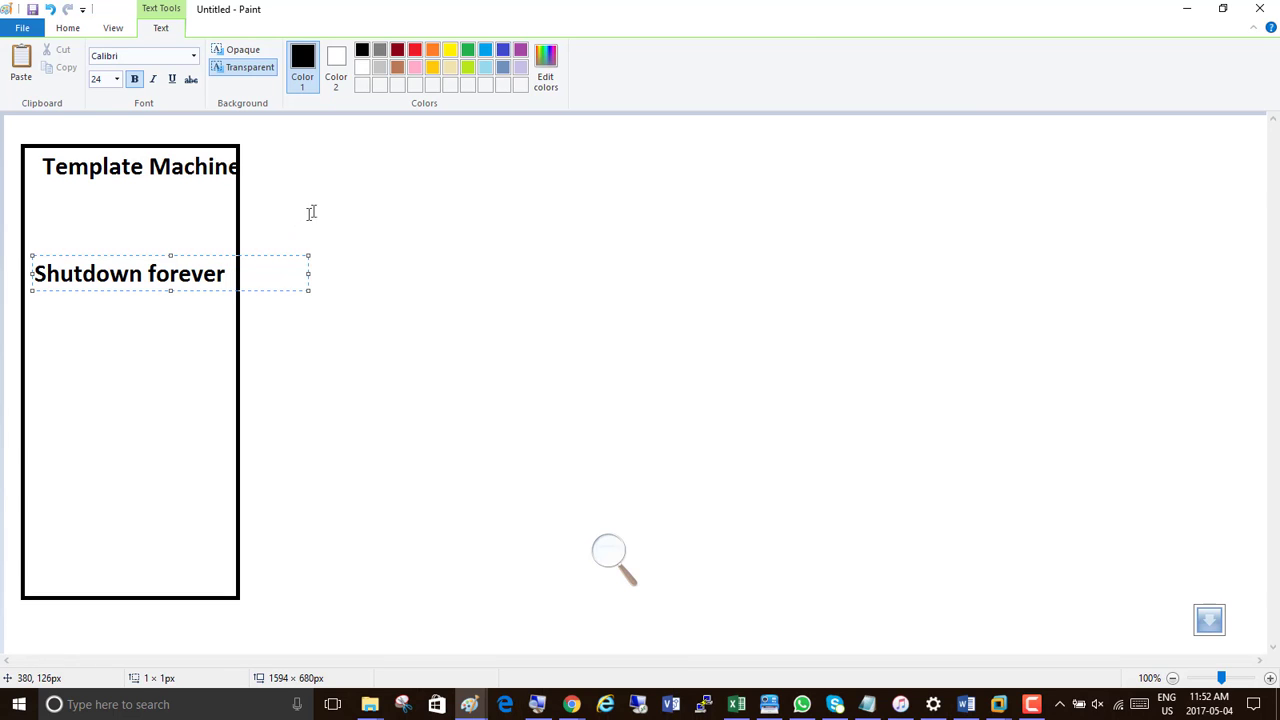
click(371, 177)
Draw a second tall rectangle to the right of the template machine and label it "Server01" above its top edge
click(352, 58)
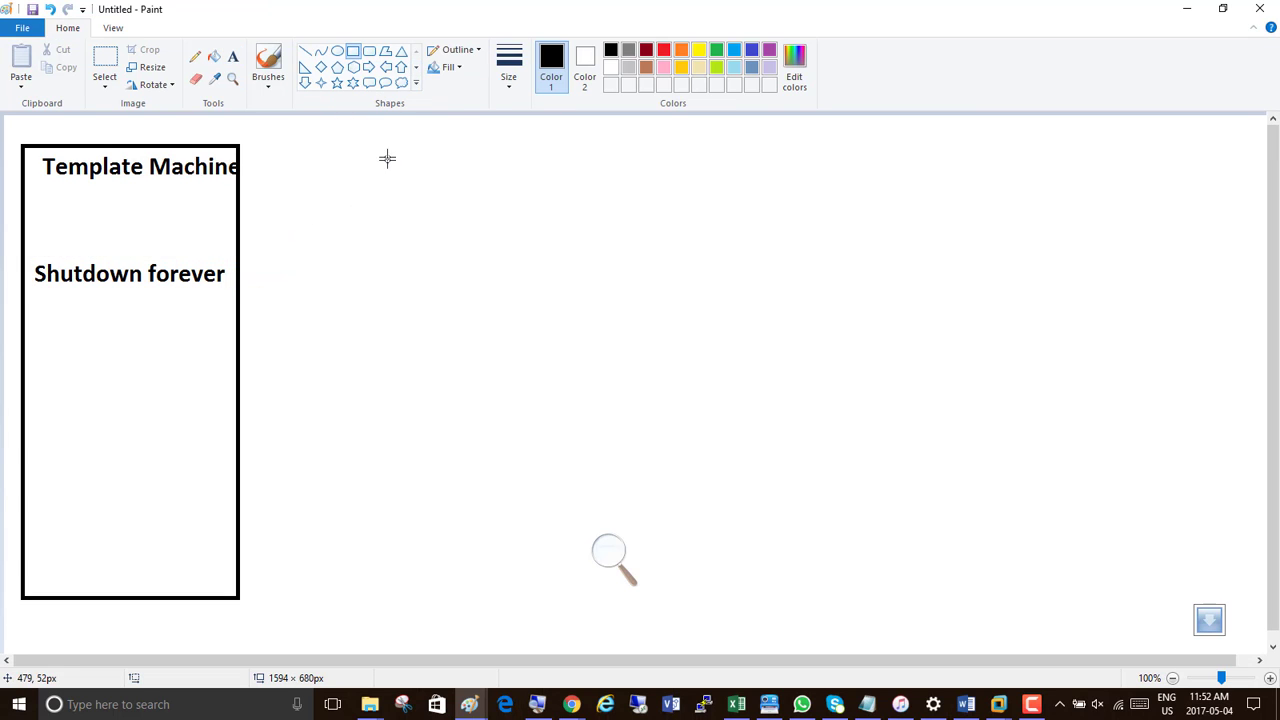
drag(367, 154, 565, 576)
drag(615, 285, 631, 303)
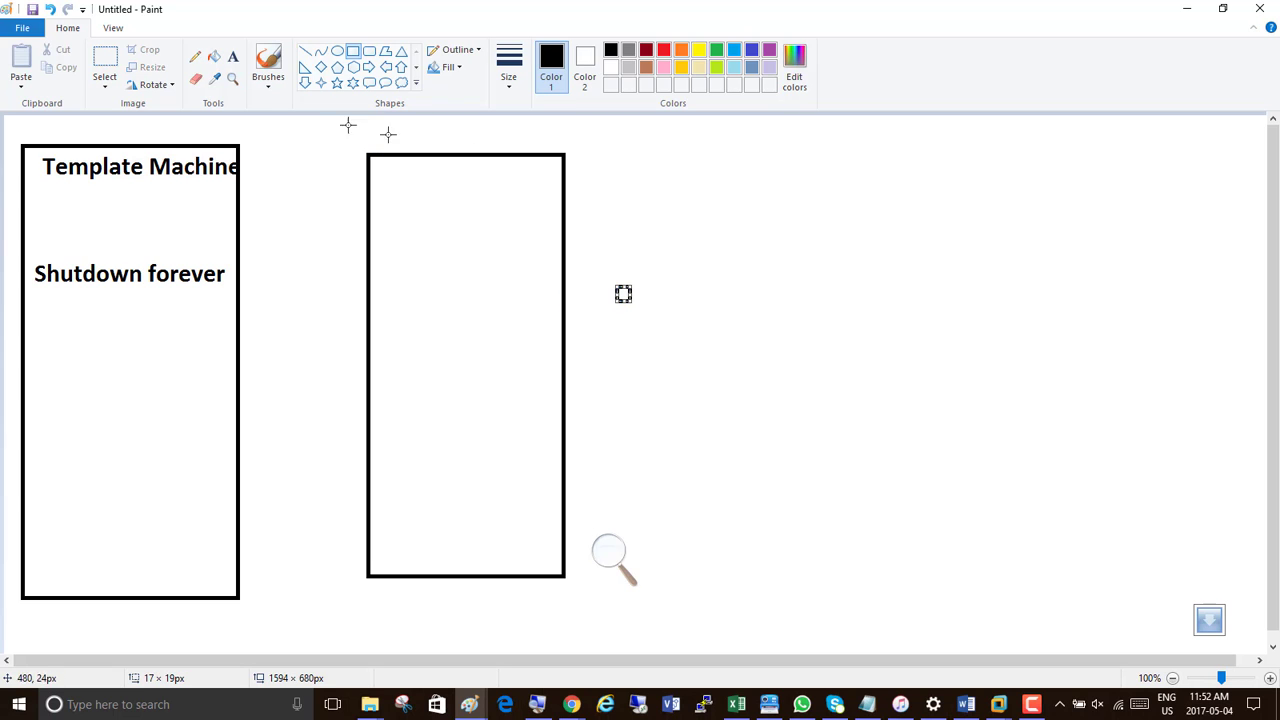
click(233, 56)
click(384, 123)
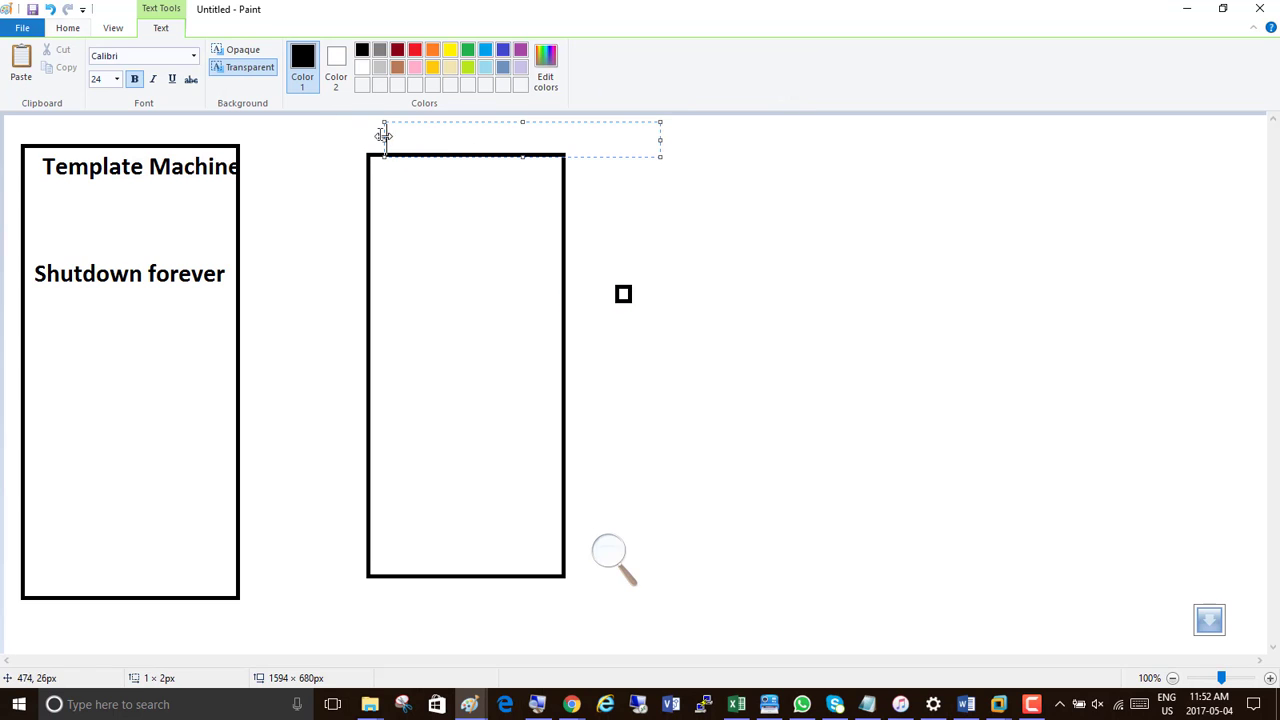
text(01)
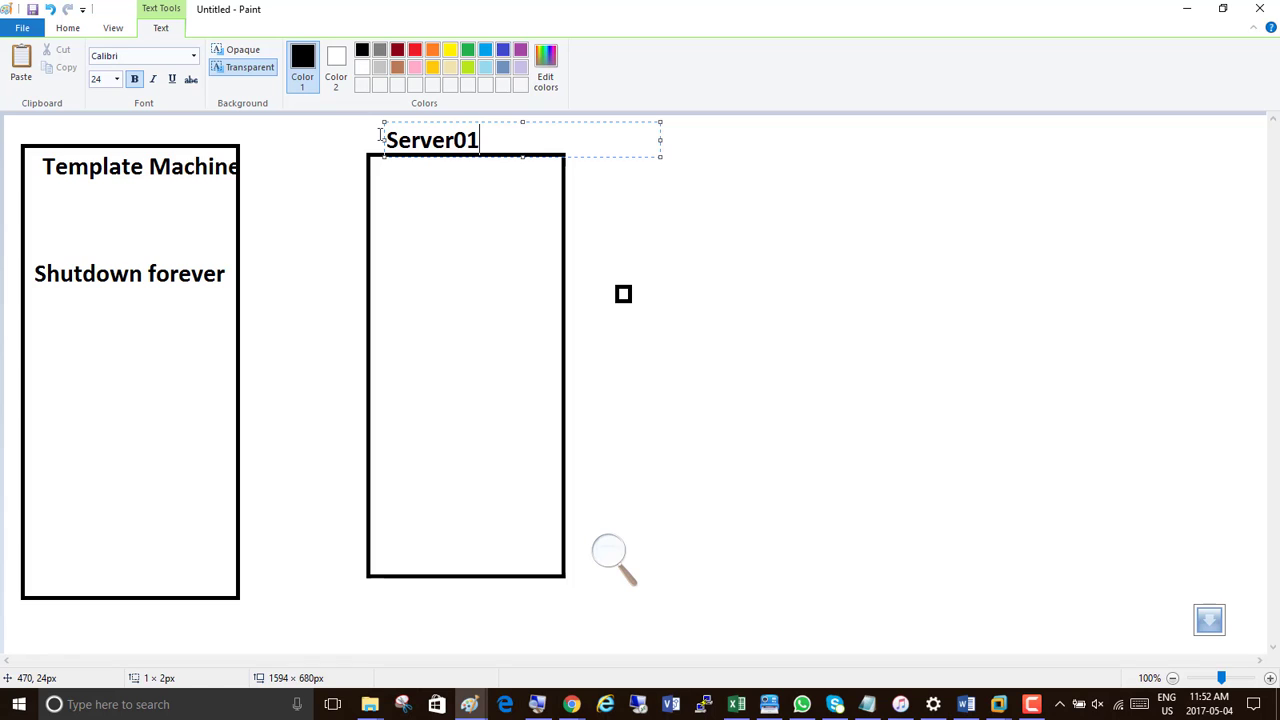
click(724, 182)
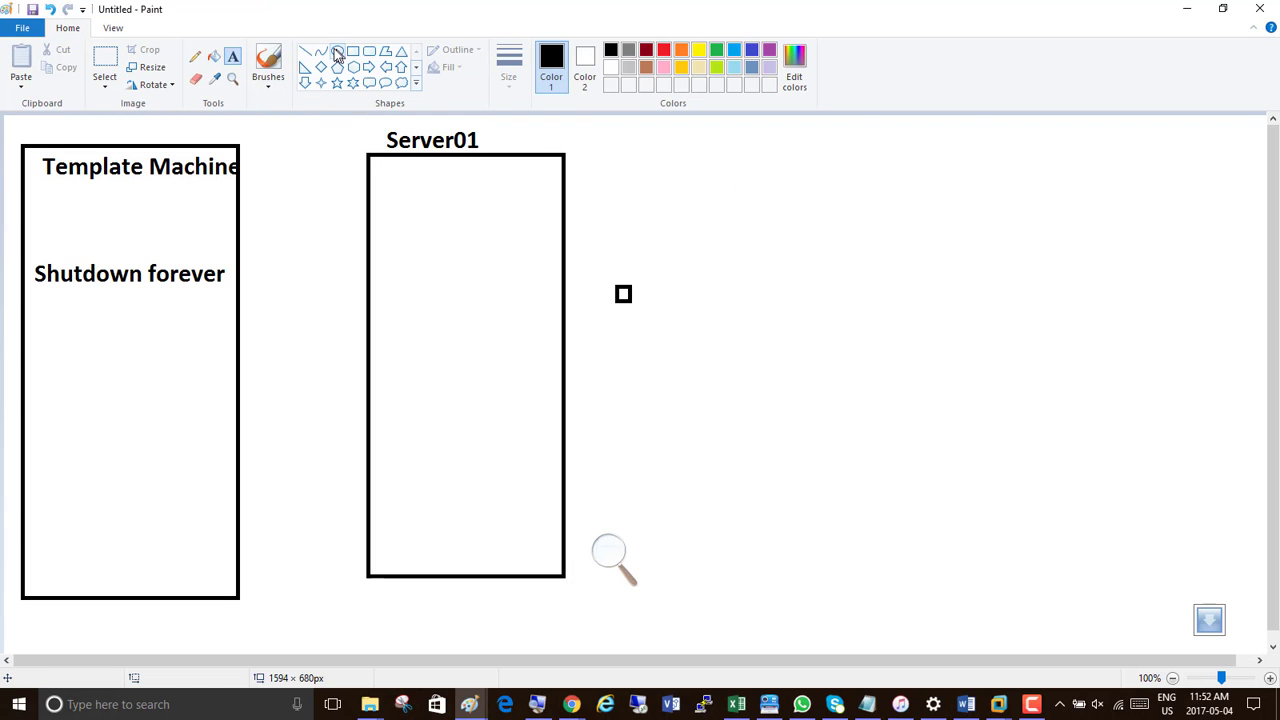
Draw a third tall rectangle to the right of Server01 and label it "Server02" above its top edge
click(353, 51)
drag(754, 152, 985, 585)
click(1086, 483)
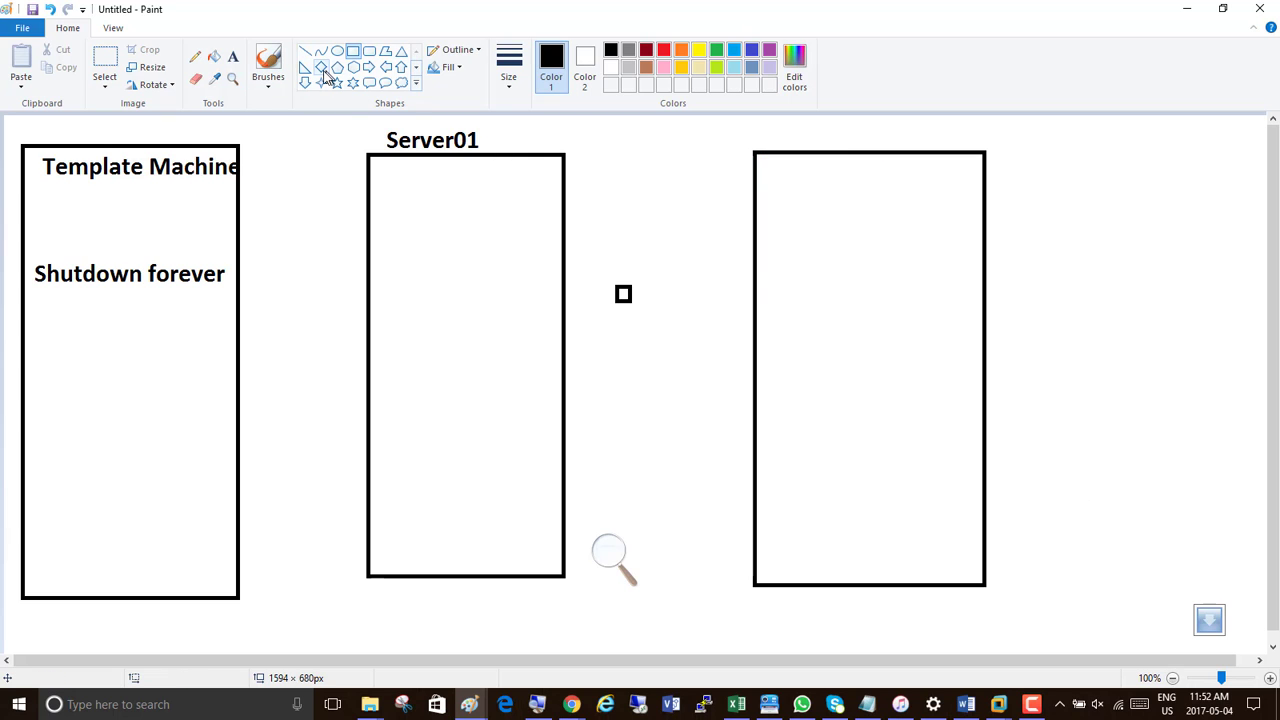
click(214, 57)
click(235, 59)
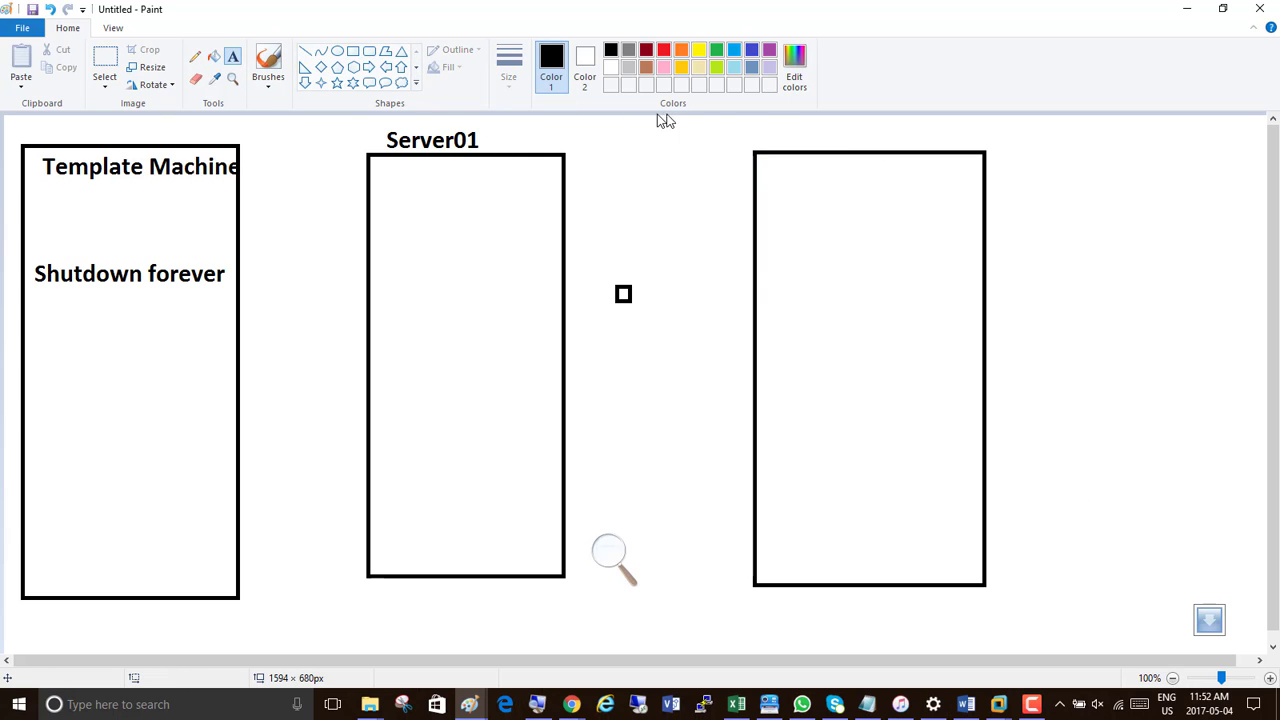
click(761, 118)
text(Server02)
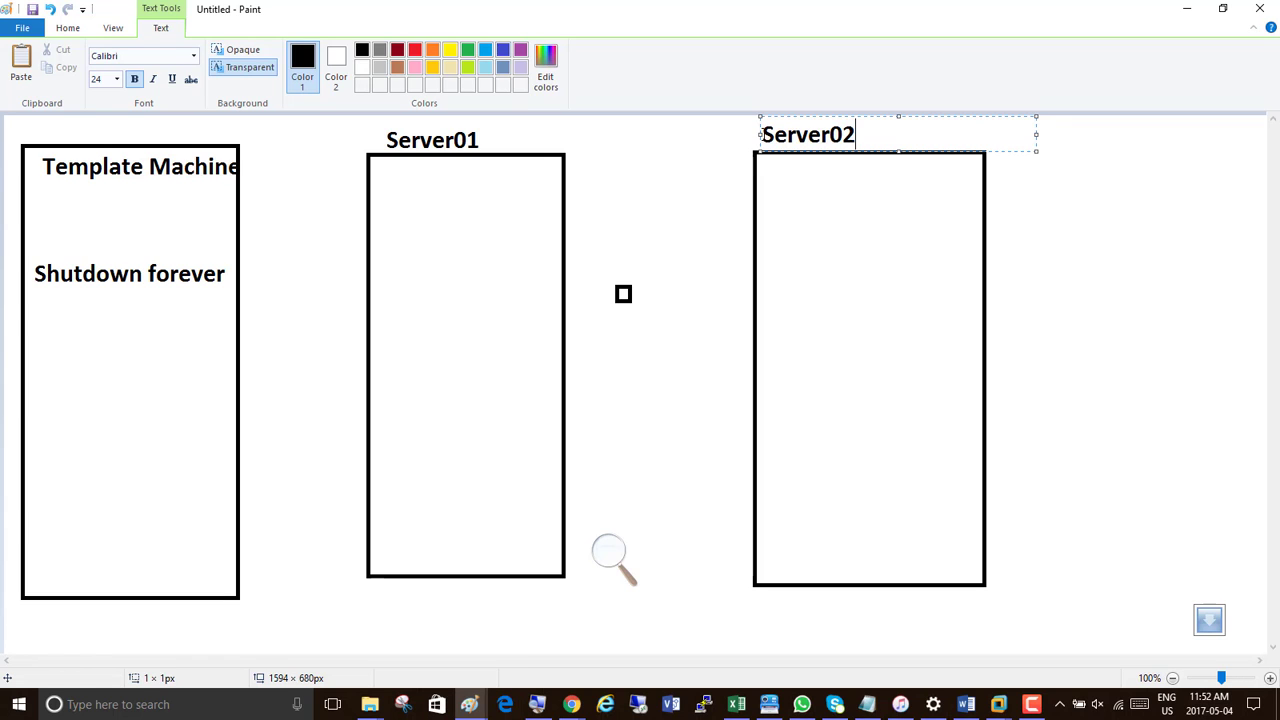
click(1143, 246)
Draw a fourth rectangle of about 260 × 491 px to the right of Server02 and label it "Windows 8.1" above
click(354, 52)
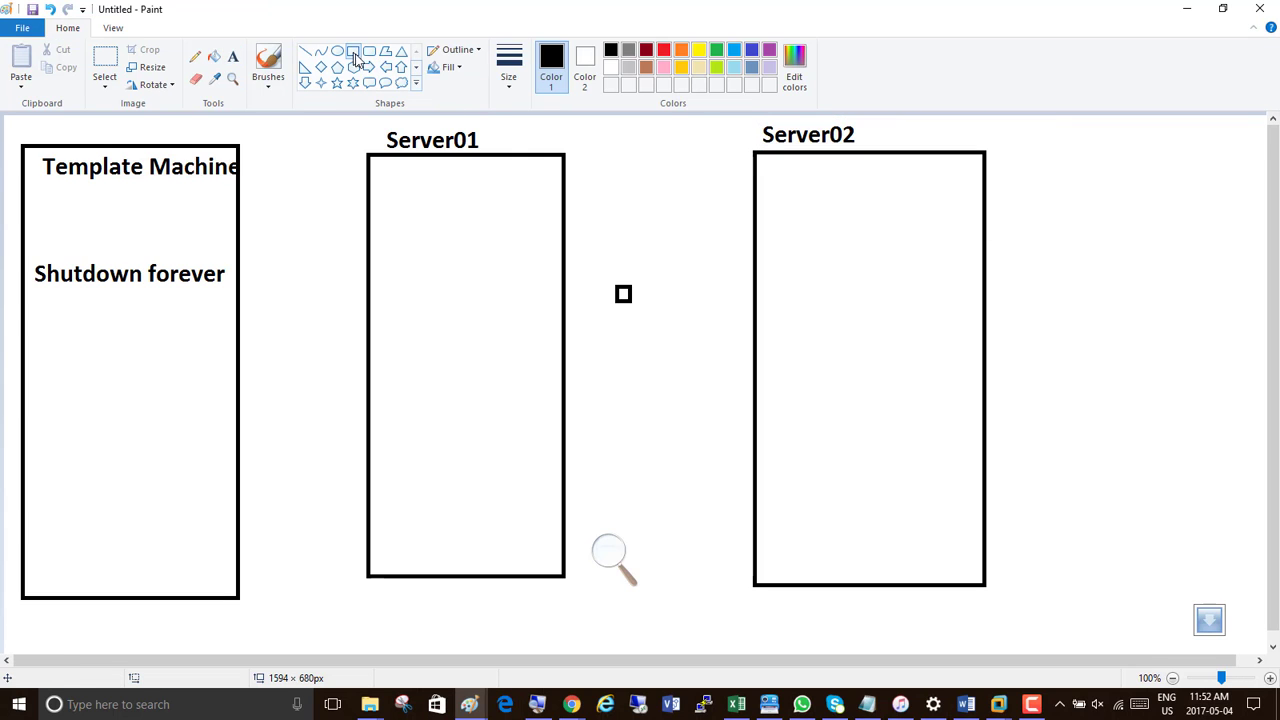
drag(1022, 187, 1231, 574)
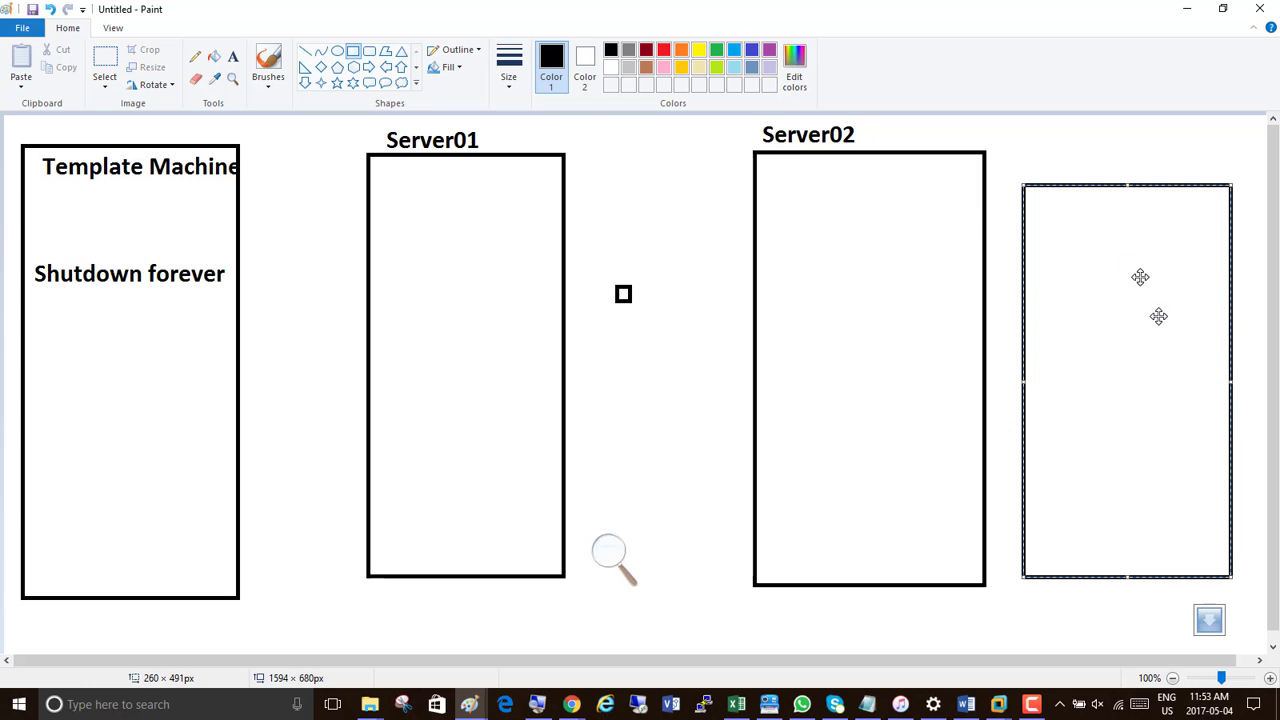
click(232, 57)
click(1065, 168)
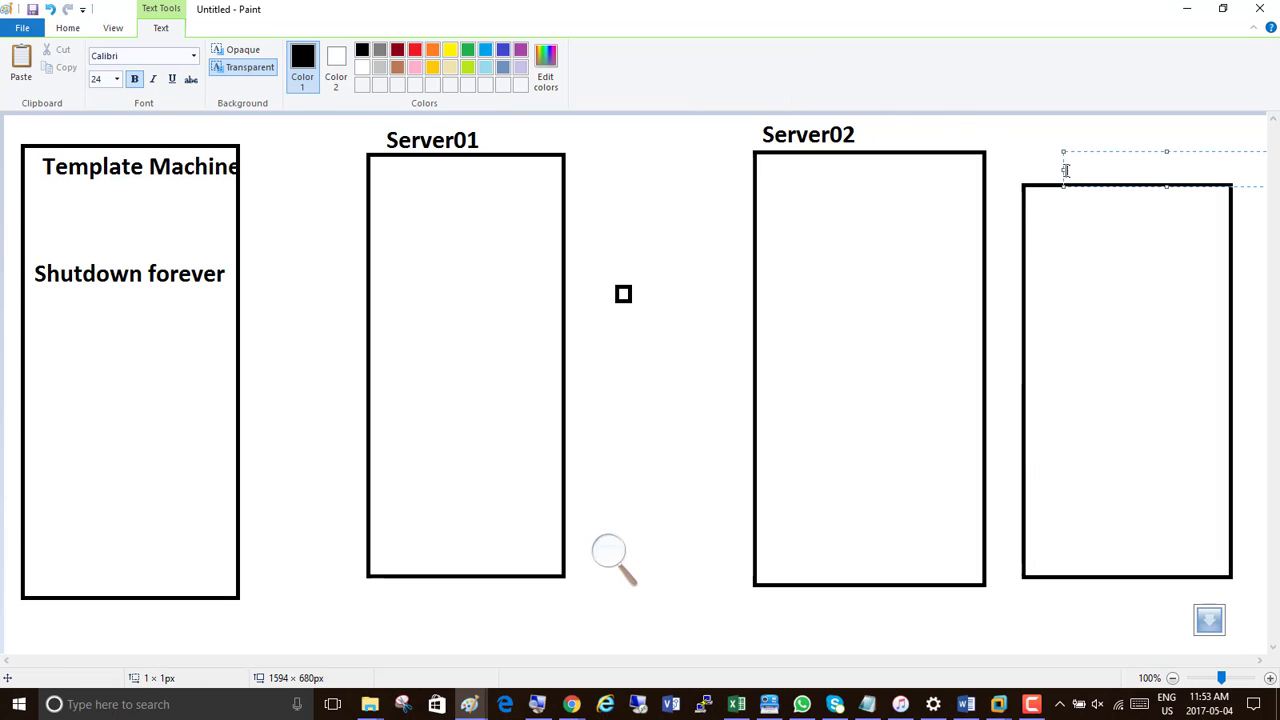
text(Windows 8.1)
key(Return)
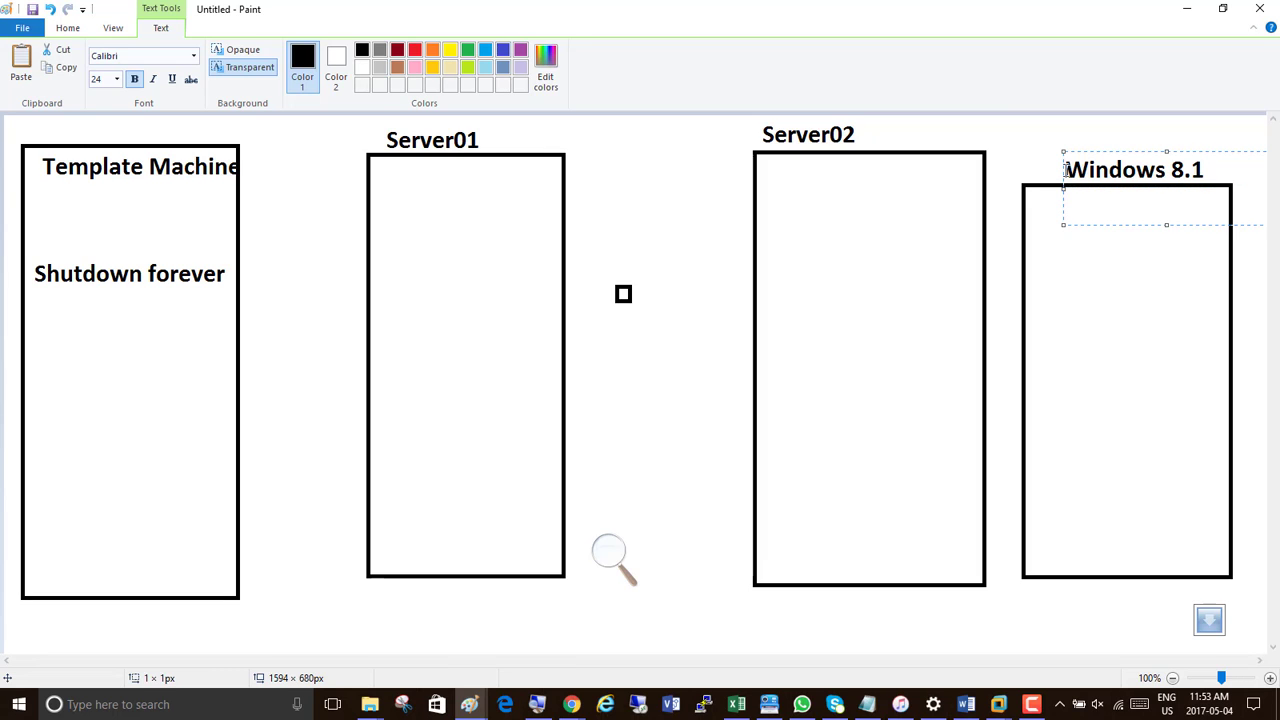
Add the text "Client01" below the "Windows 8.1" label, with a blank line between them, inside the fourth rectangle
text(Client01)
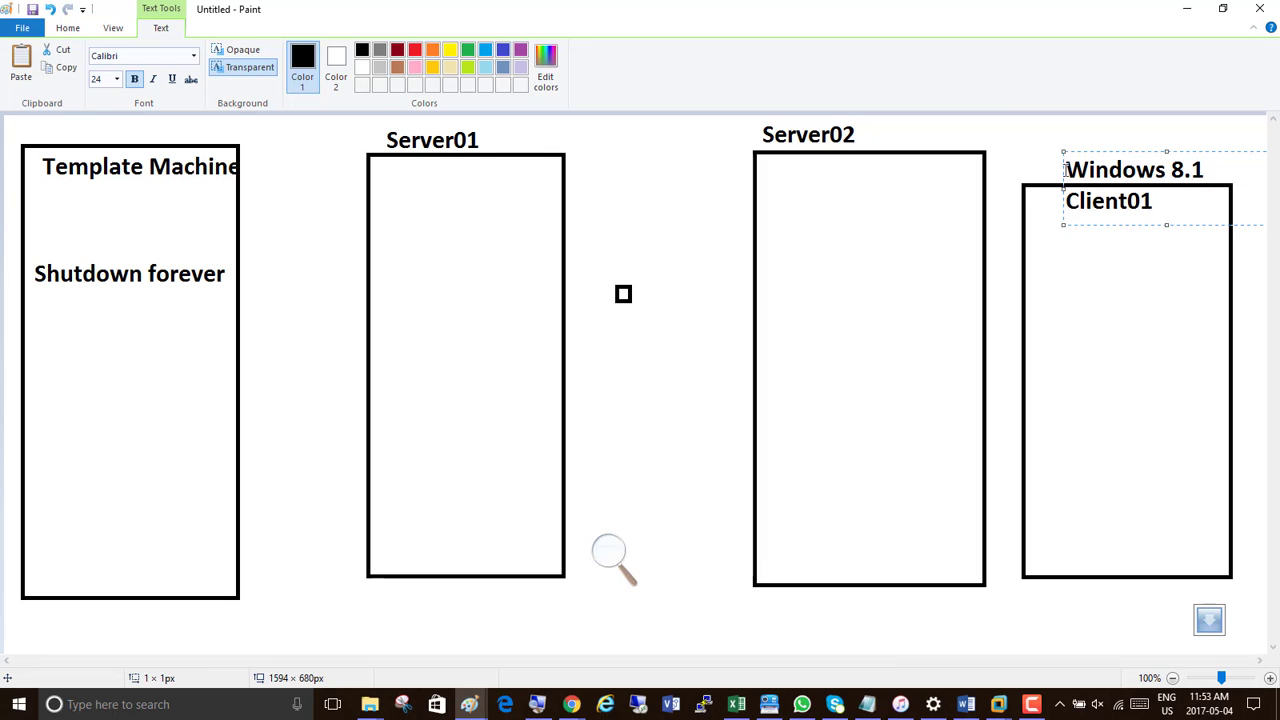
click(1067, 200)
key(Return)
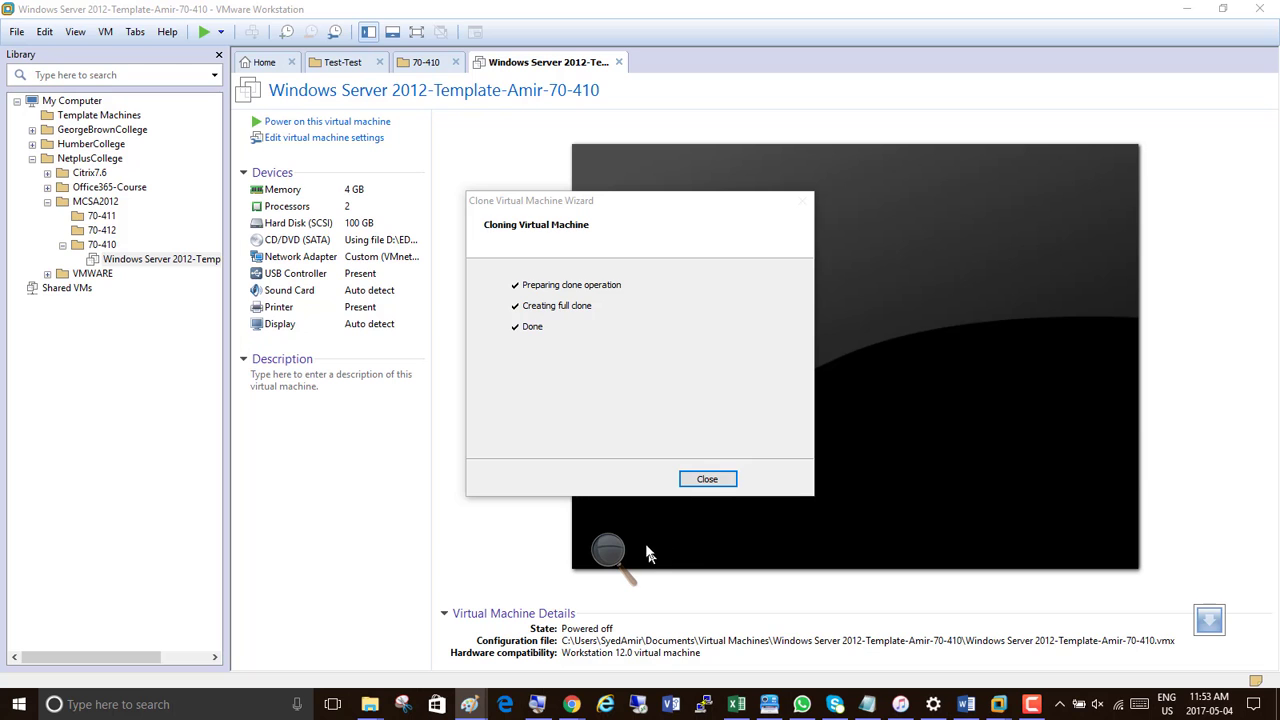
Enlarge the screen with Magnifier to examine the clone wizard and the template machine's details in VMware Workstation
click(608, 552)
click(628, 562)
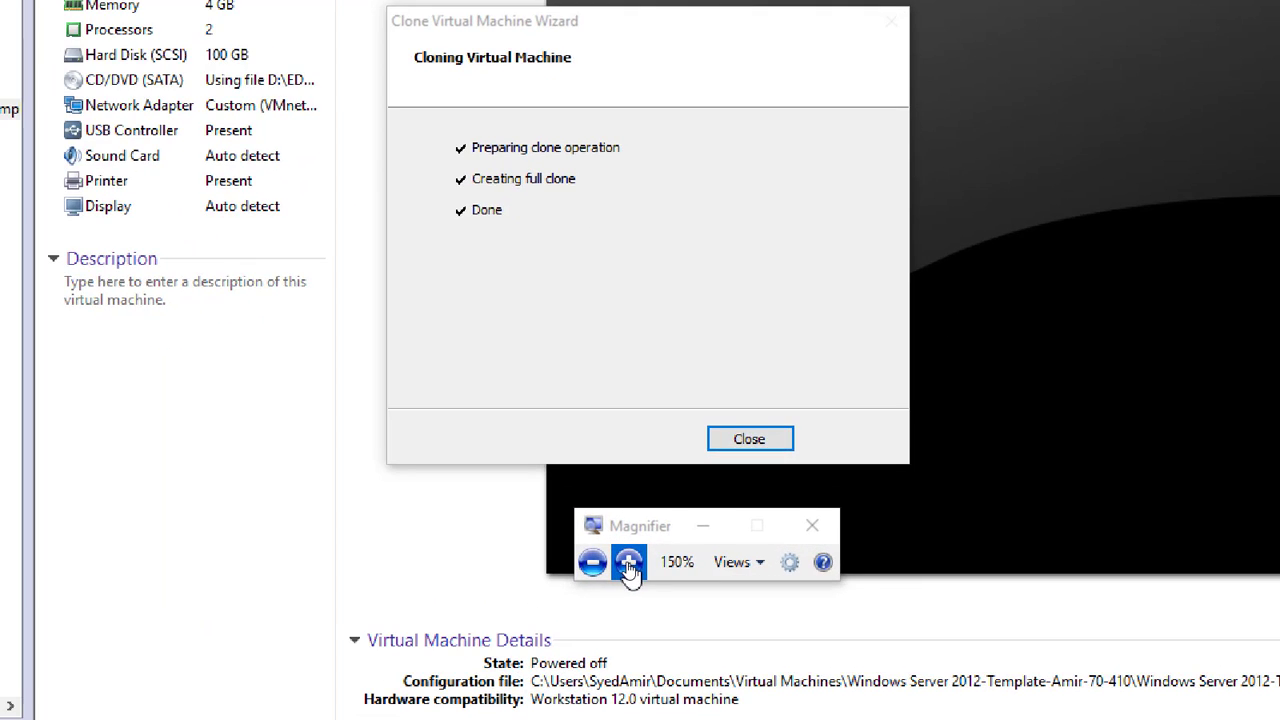
click(628, 562)
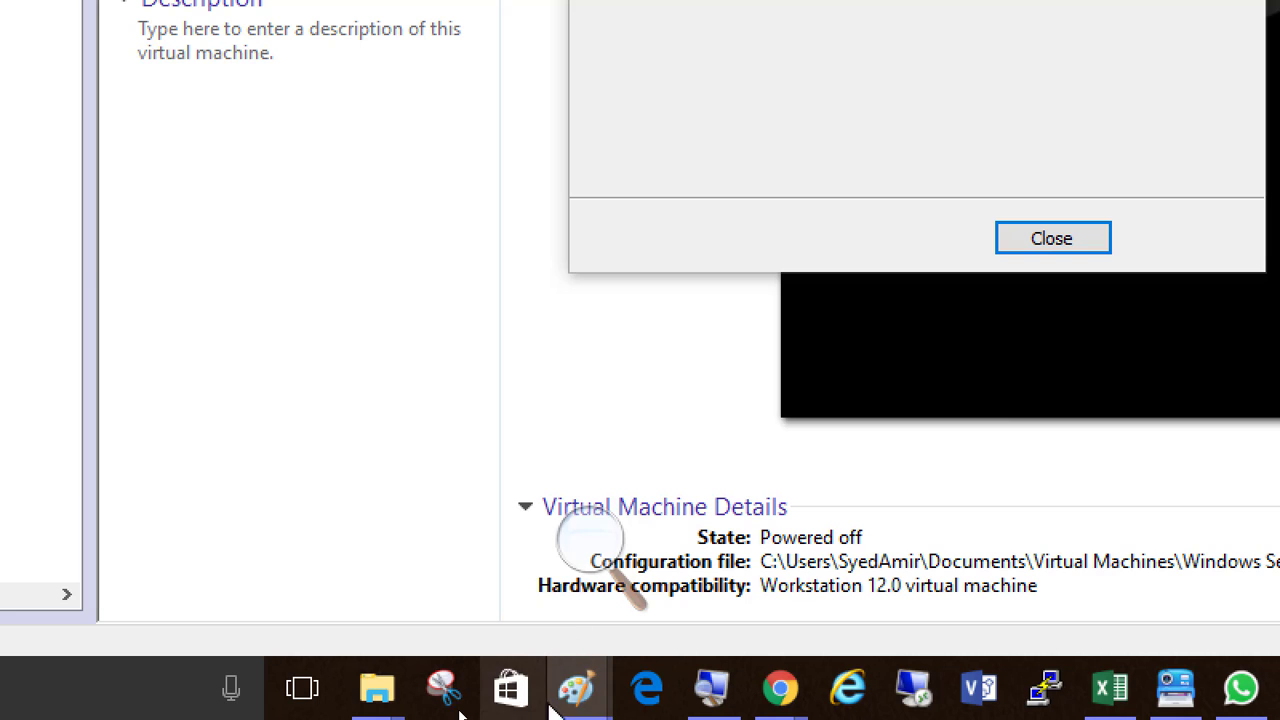
Switch back to the machine diagram in Paint and reset the Magnifier zoom to 100%
mouse_move(578, 698)
click(654, 629)
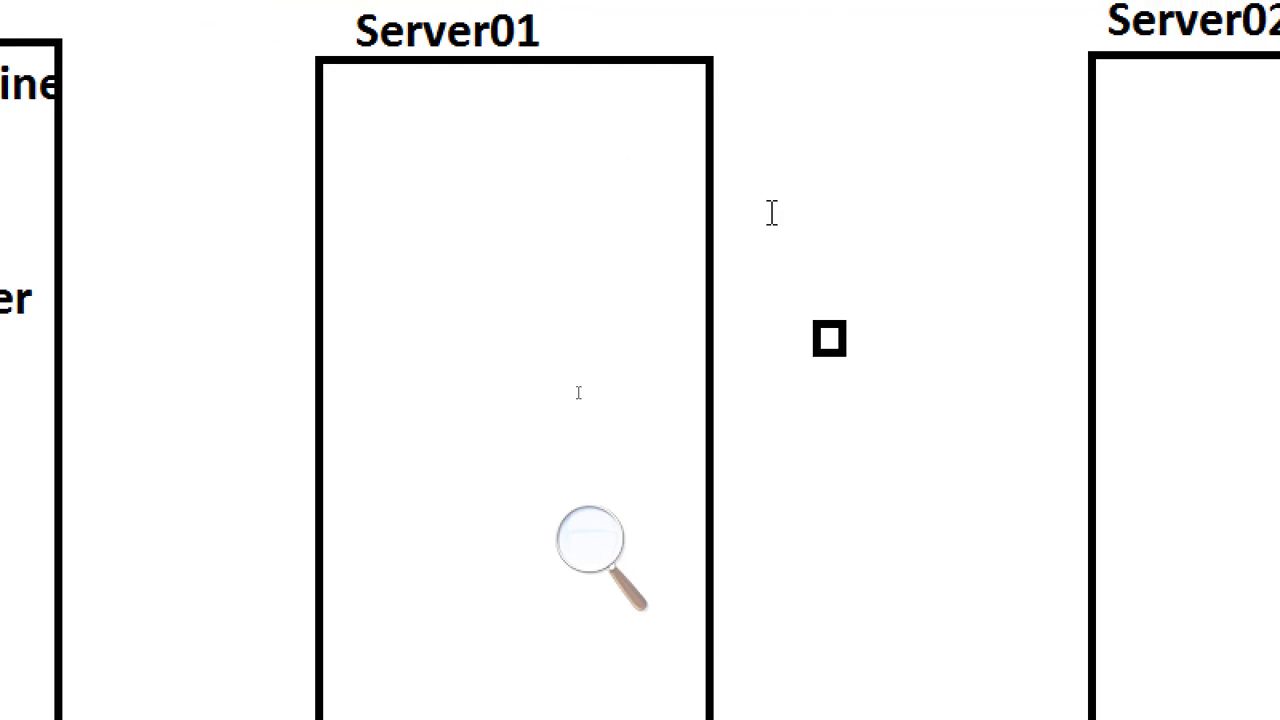
click(610, 586)
click(585, 586)
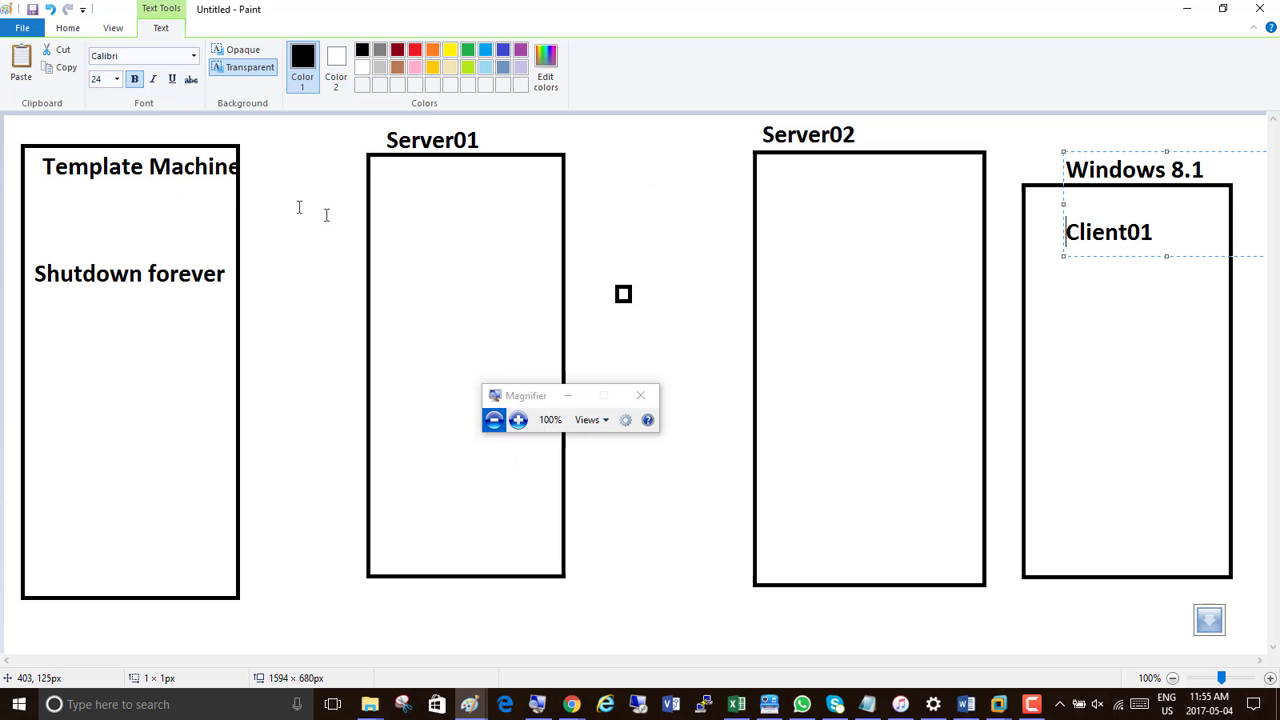
Start a new text box inside the Server01 rectangle, near its top edge
click(393, 228)
click(398, 228)
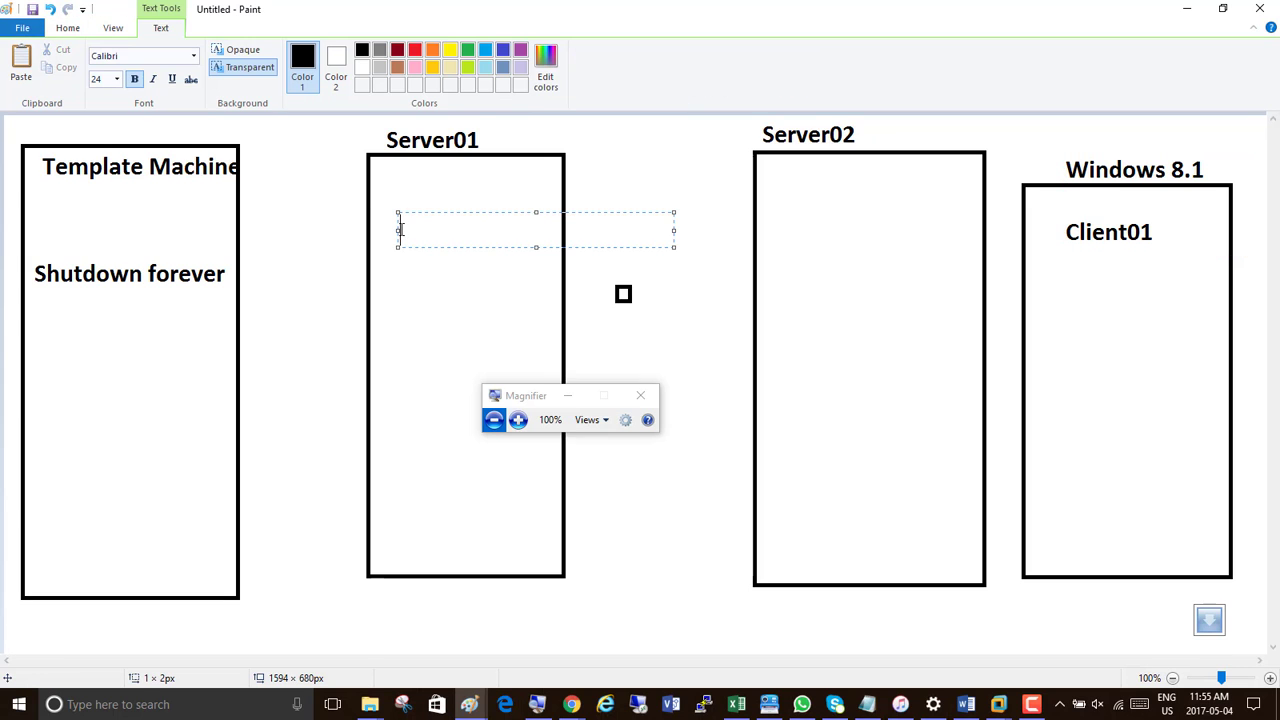
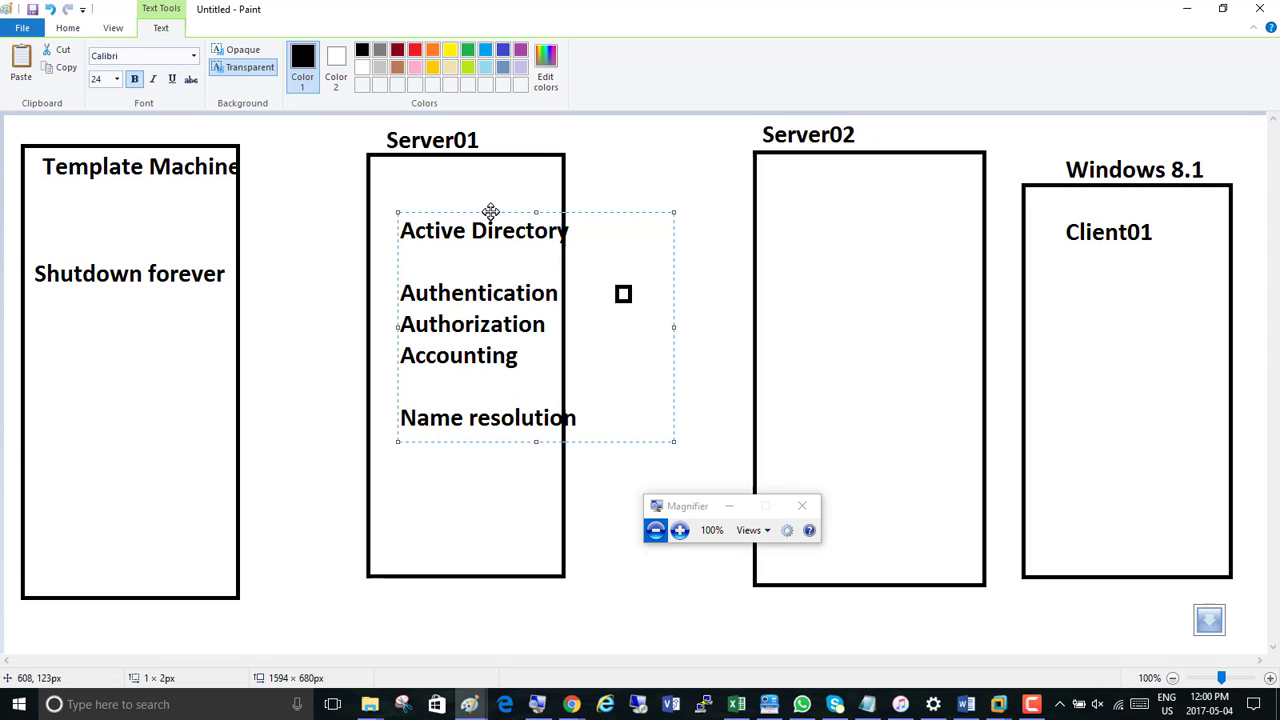
Move the Active Directory text box up to just below the top edge of the Server01 rectangle
drag(492, 212, 485, 165)
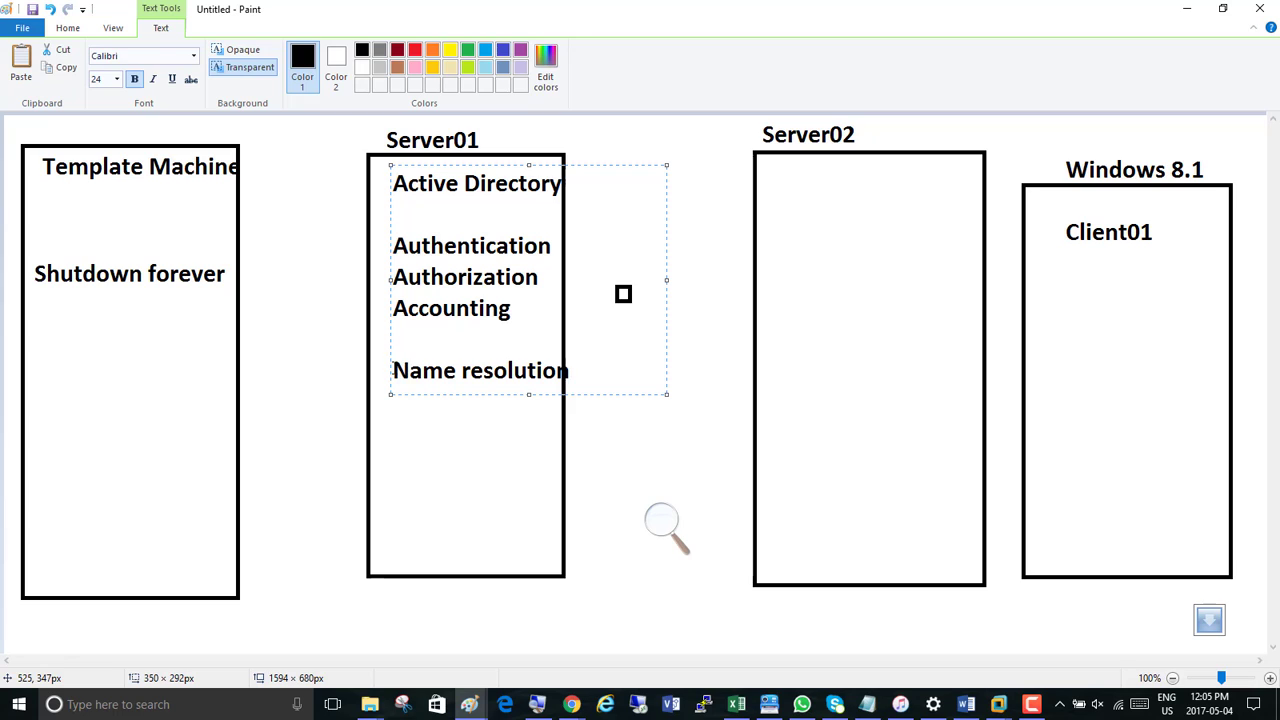
click(399, 364)
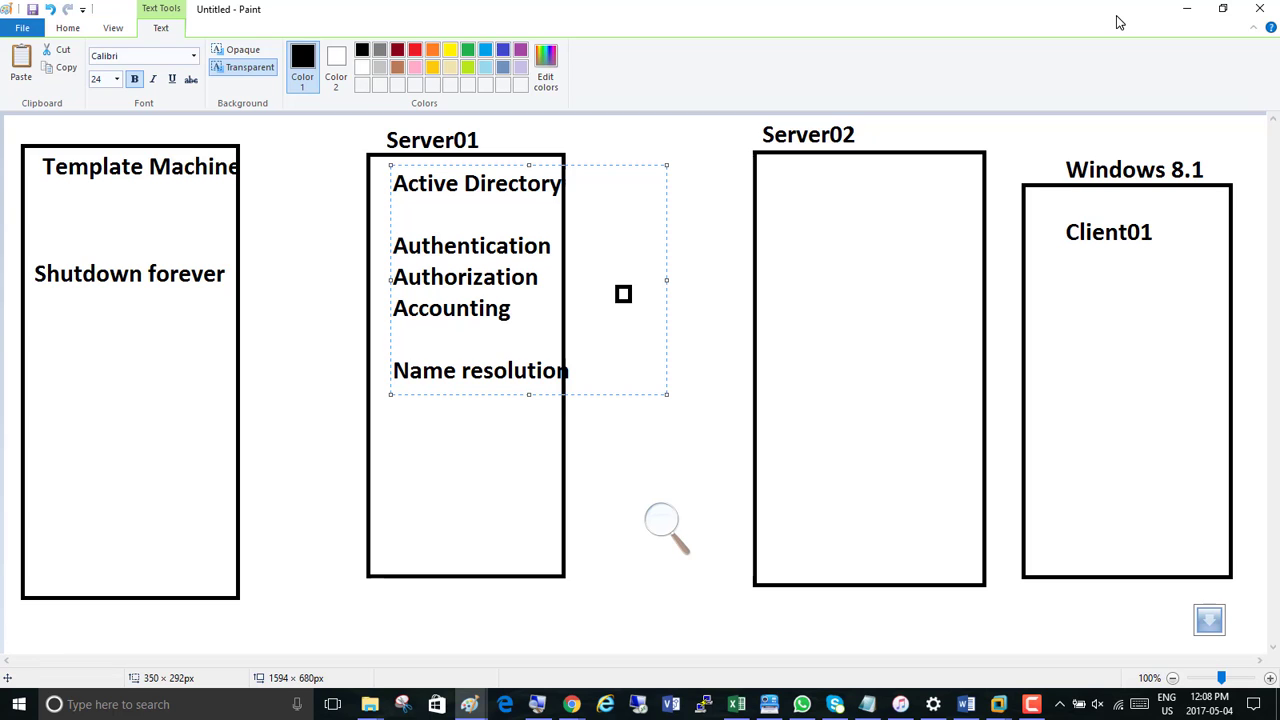
Switch to VMware Workstation, enlarge the screen with Magnifier and close the completed clone wizard
click(1186, 12)
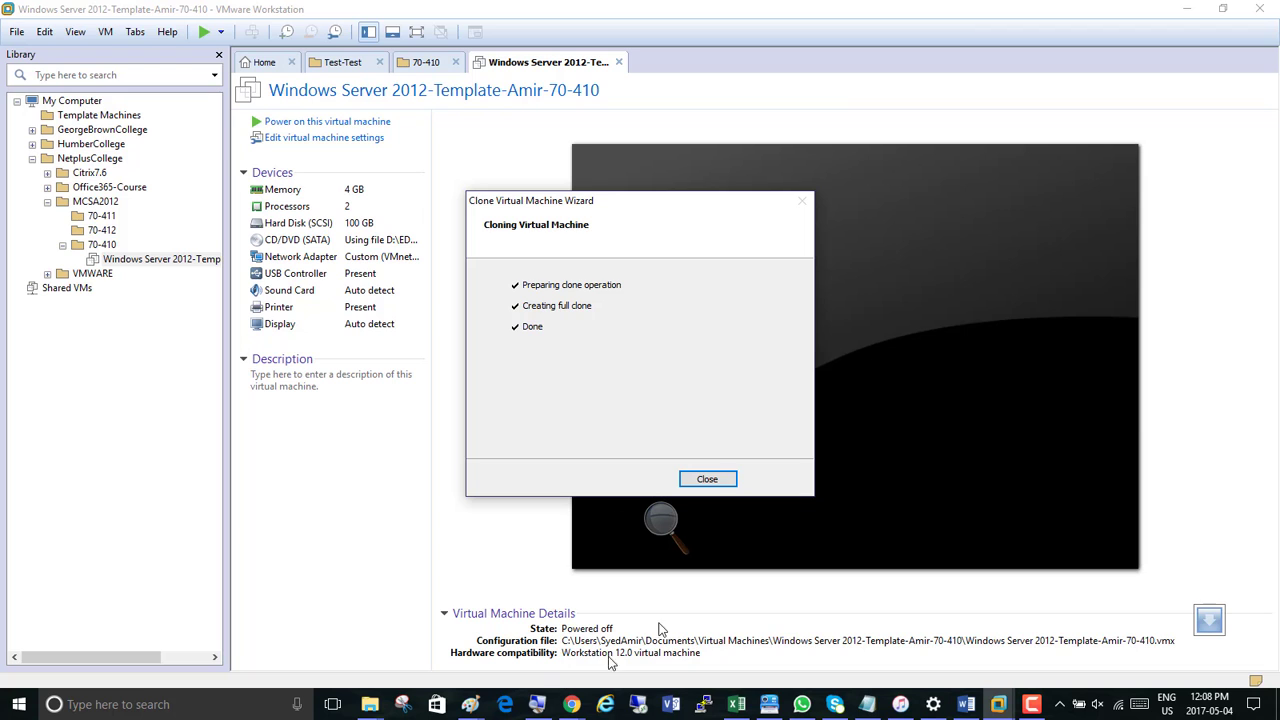
key(alt+Tab)
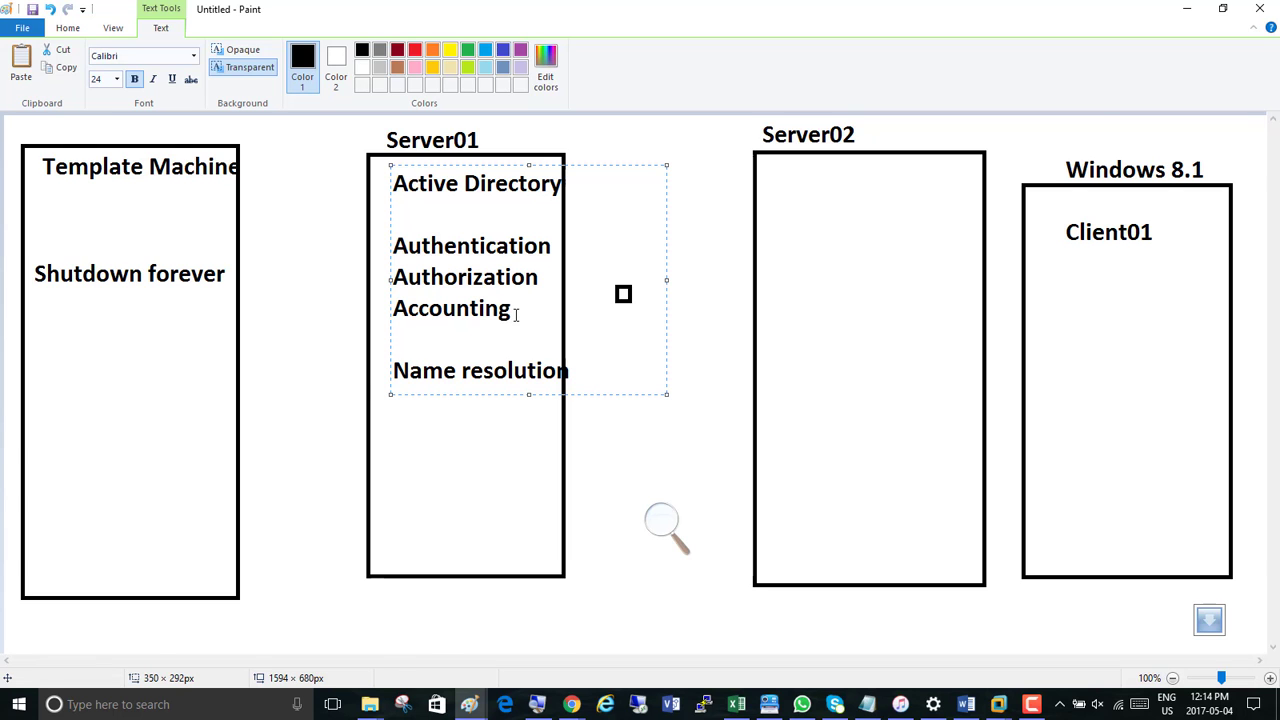
key(alt+Tab)
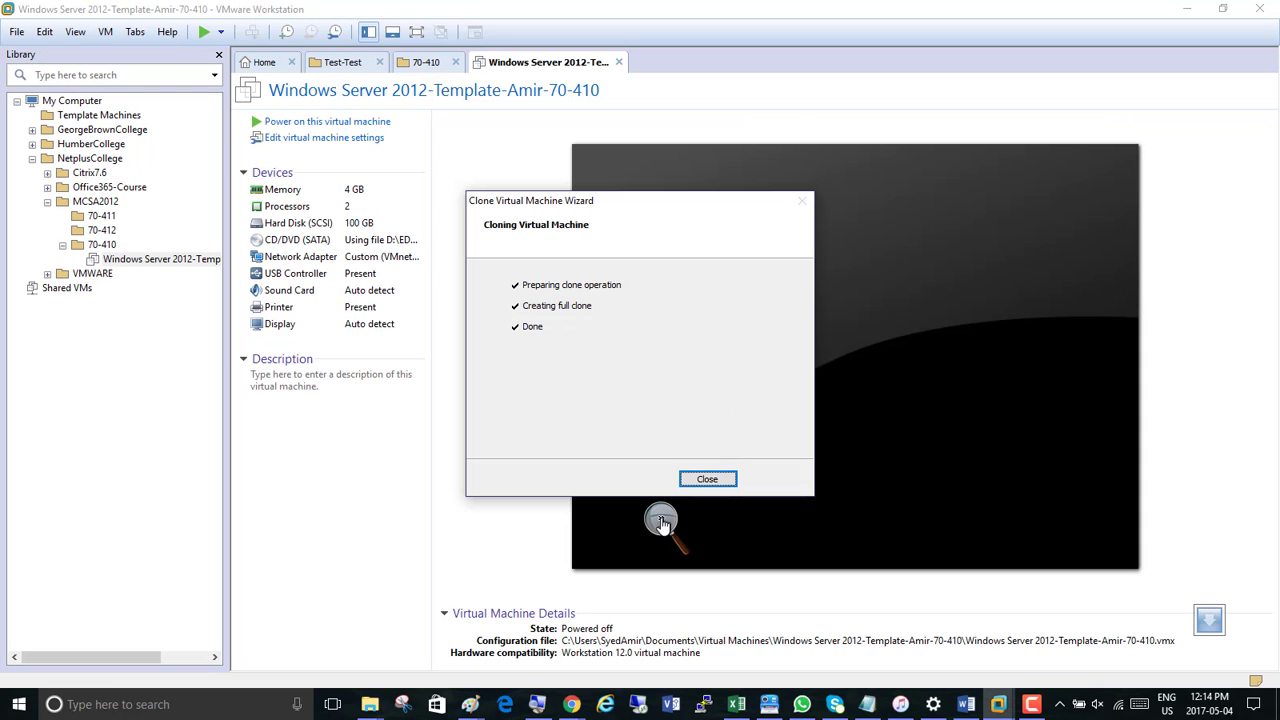
click(662, 522)
click(680, 529)
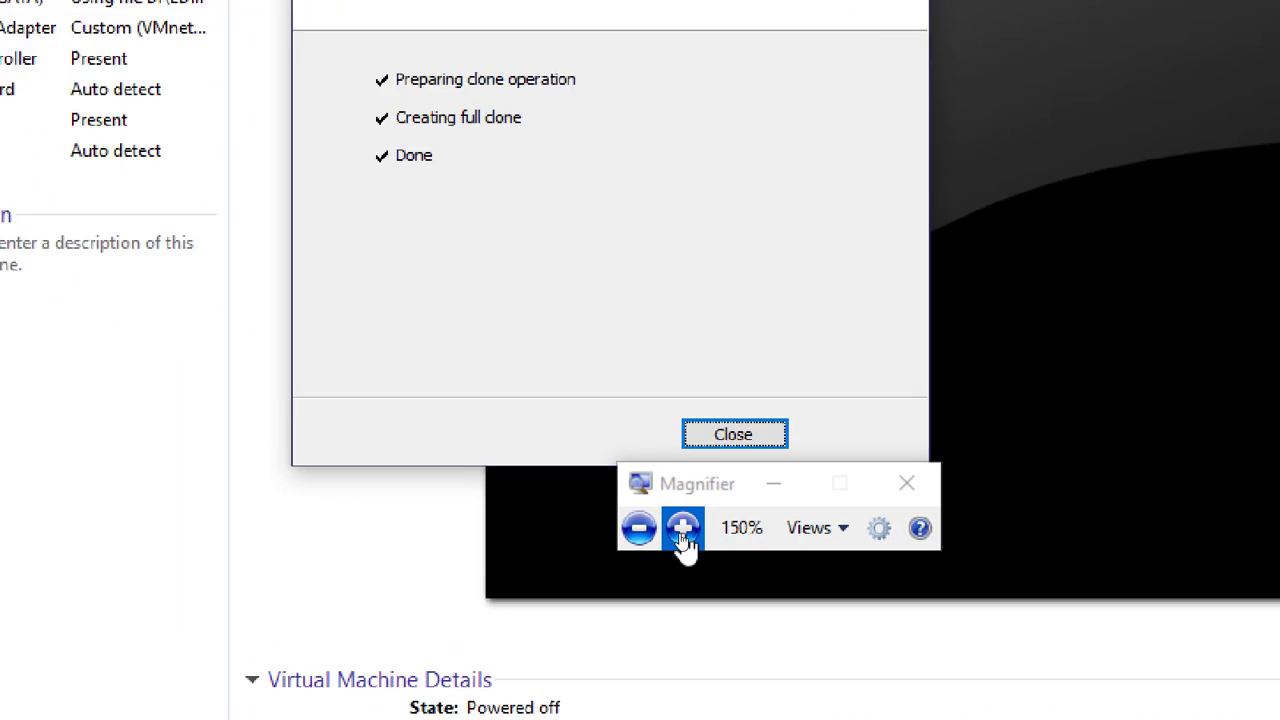
click(683, 531)
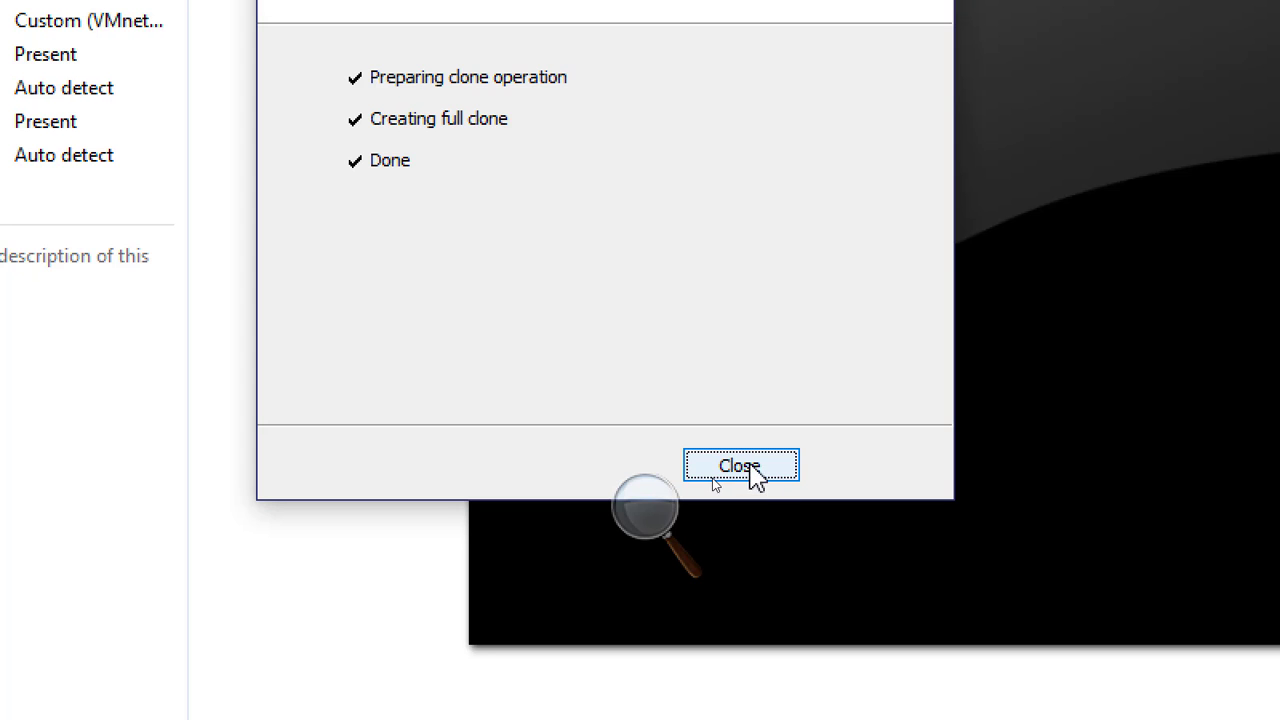
click(748, 472)
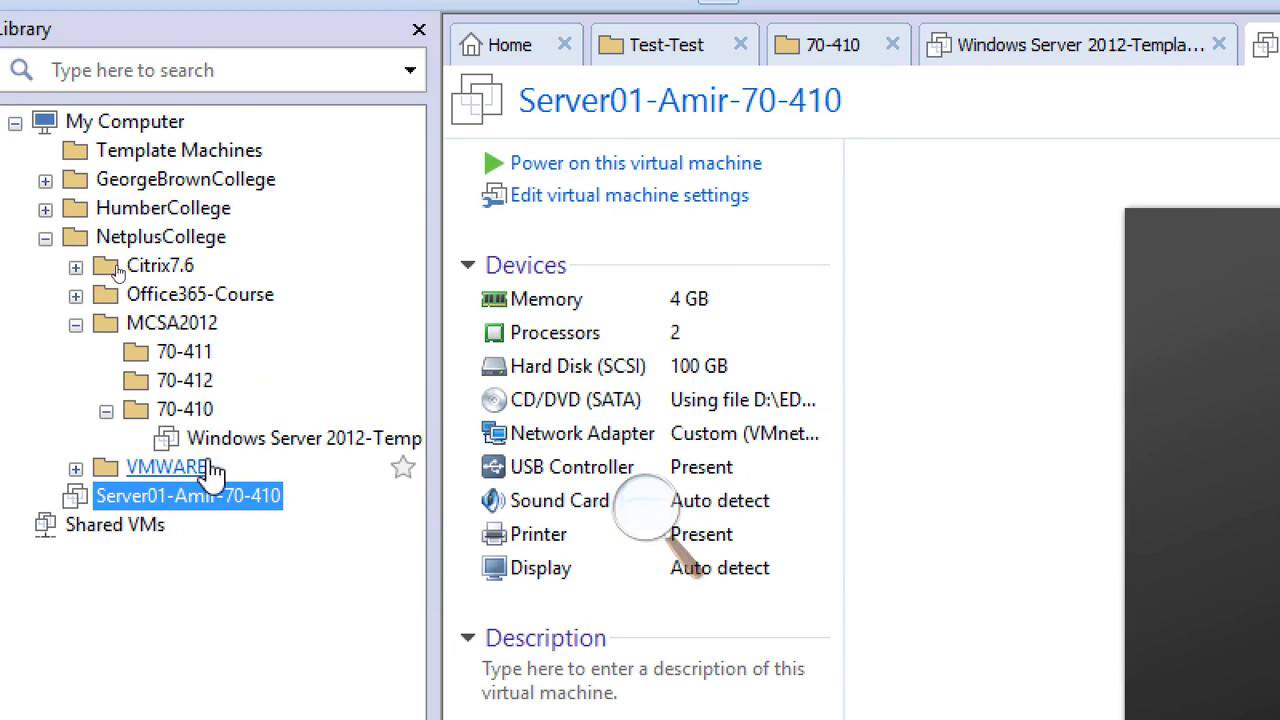
Select the Windows Server 2012 template machine in the library and widen the library pane to fit its full name
click(266, 445)
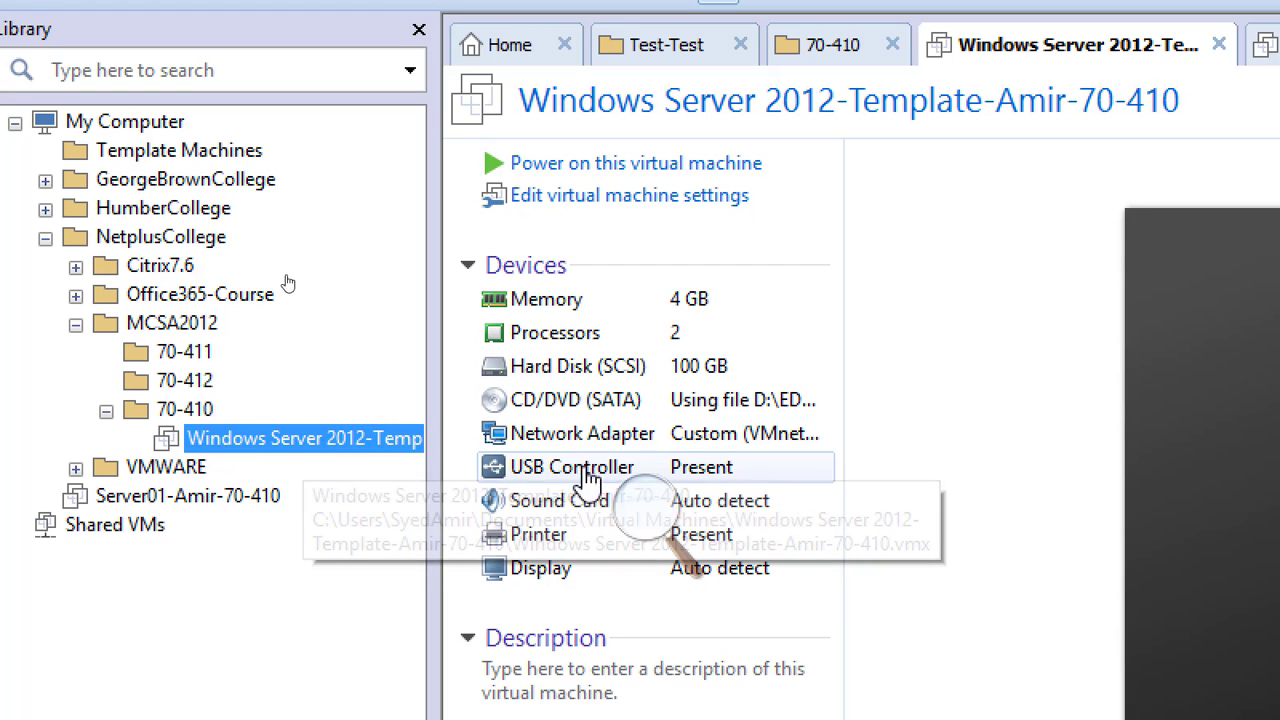
drag(440, 460, 600, 474)
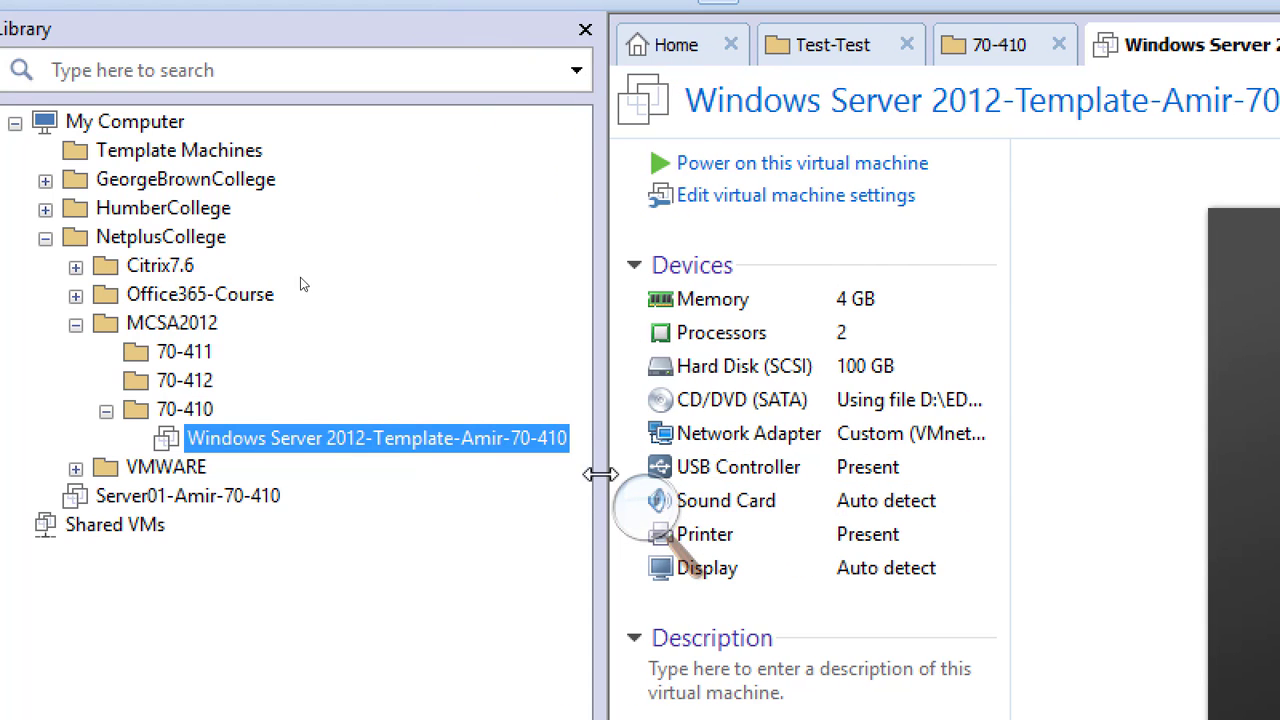
right_click(396, 449)
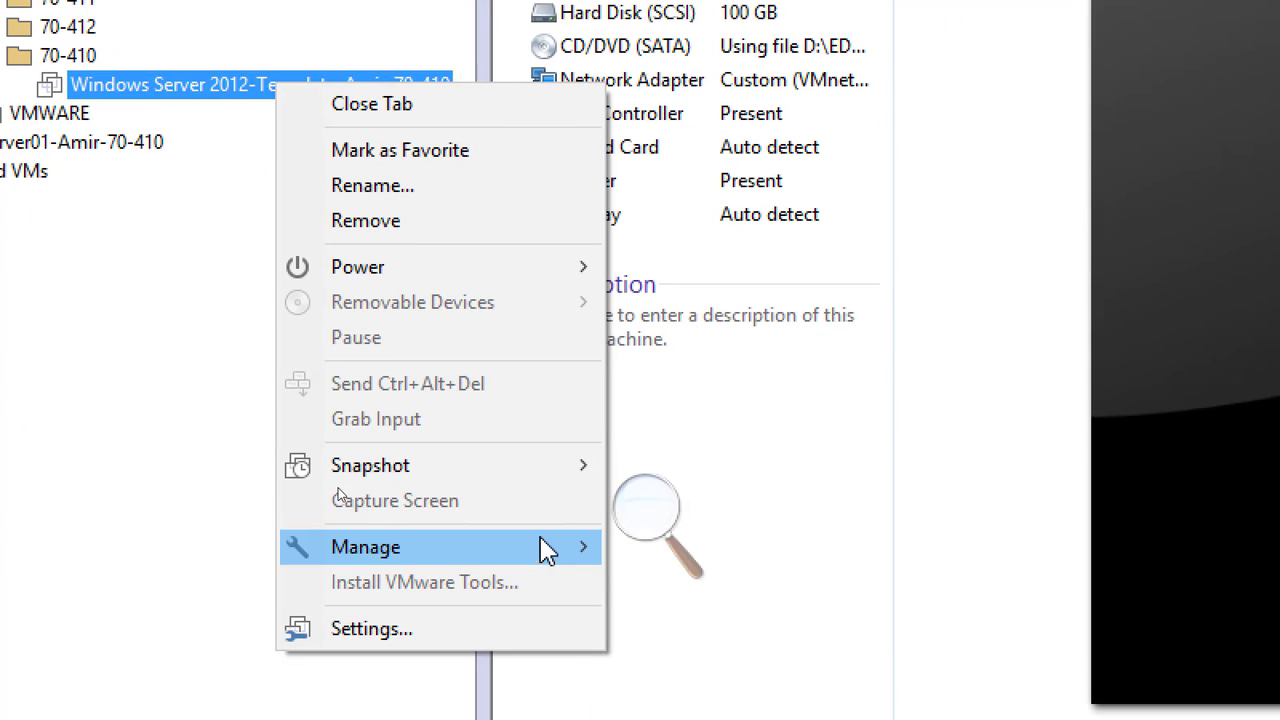
mouse_move(546, 551)
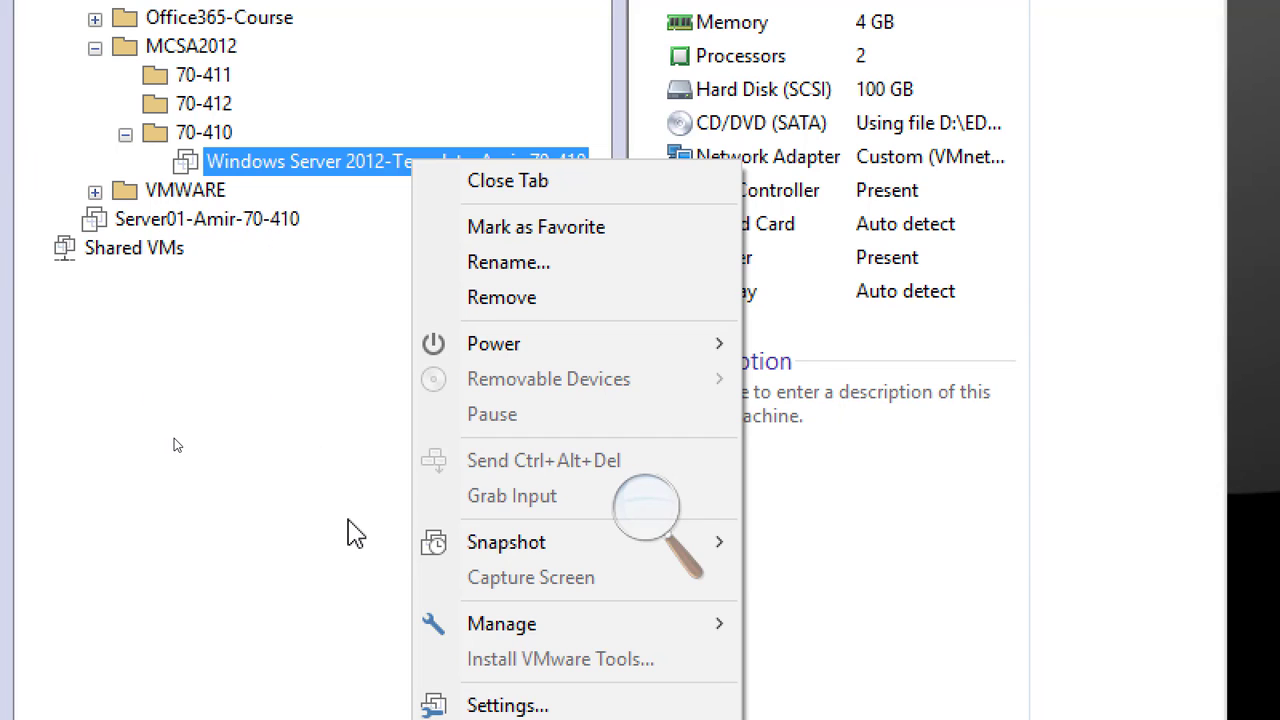
click(343, 398)
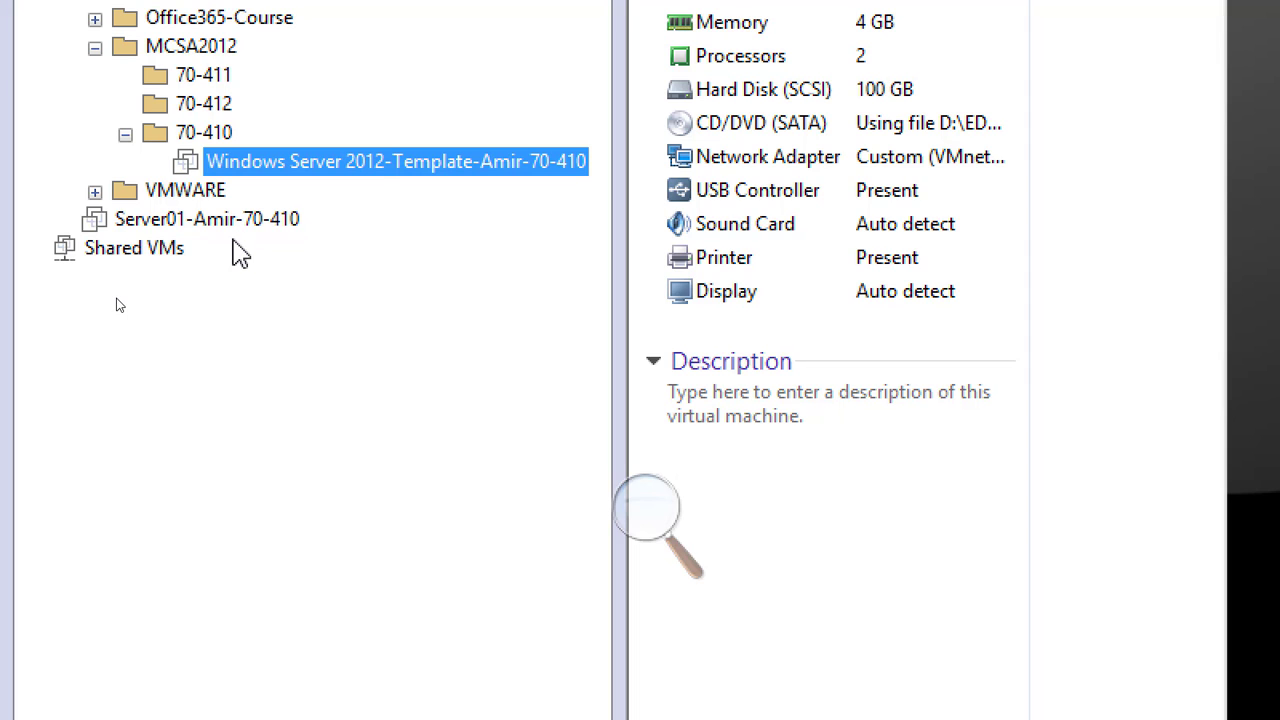
right_click(226, 224)
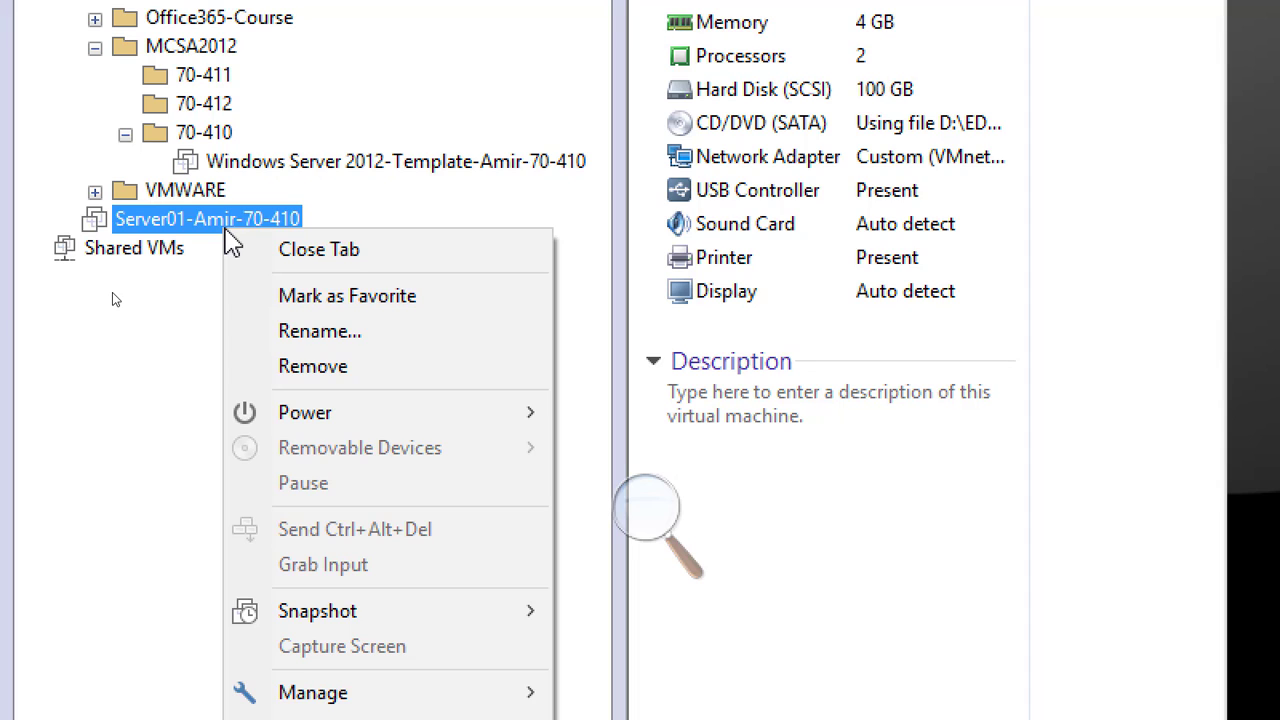
click(358, 168)
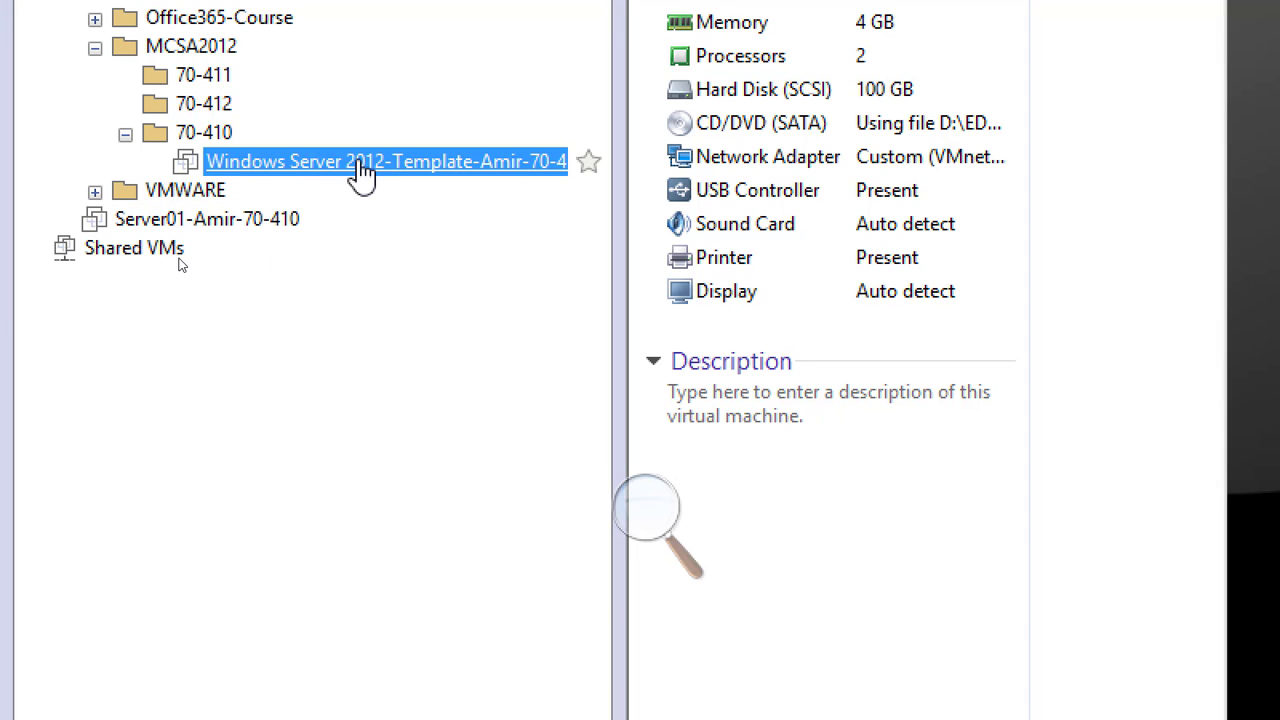
right_click(358, 168)
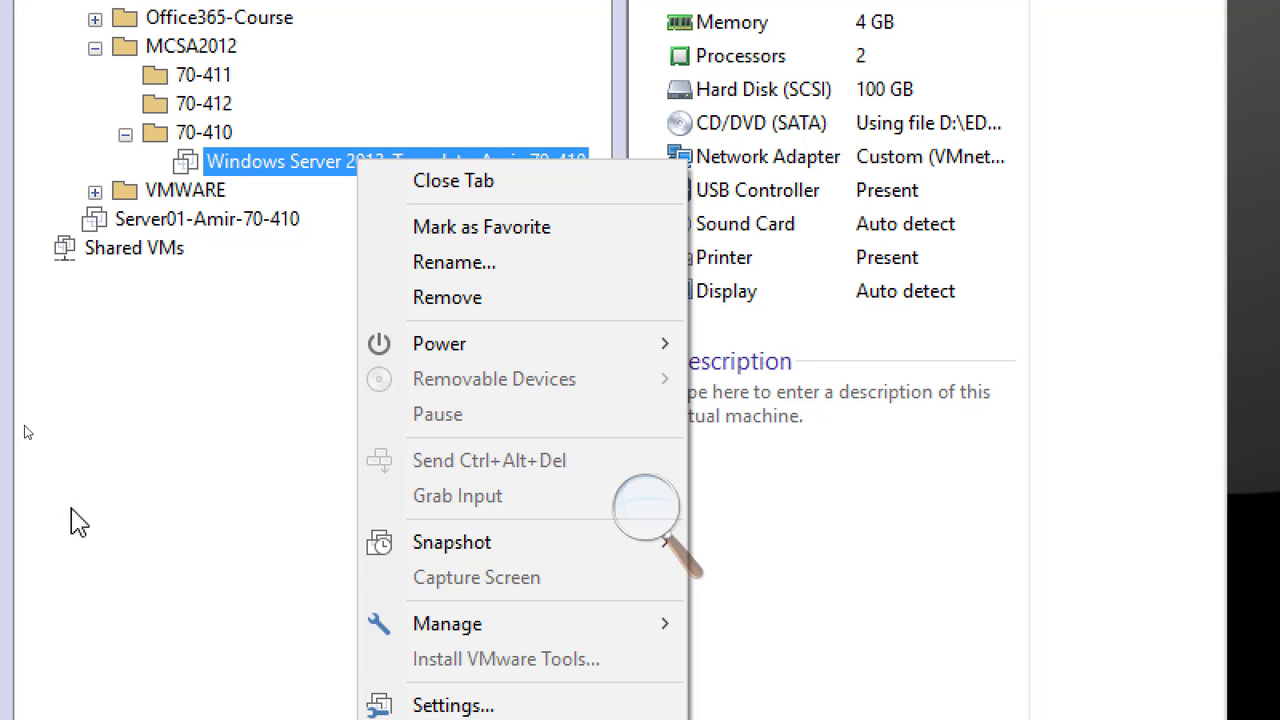
click(172, 452)
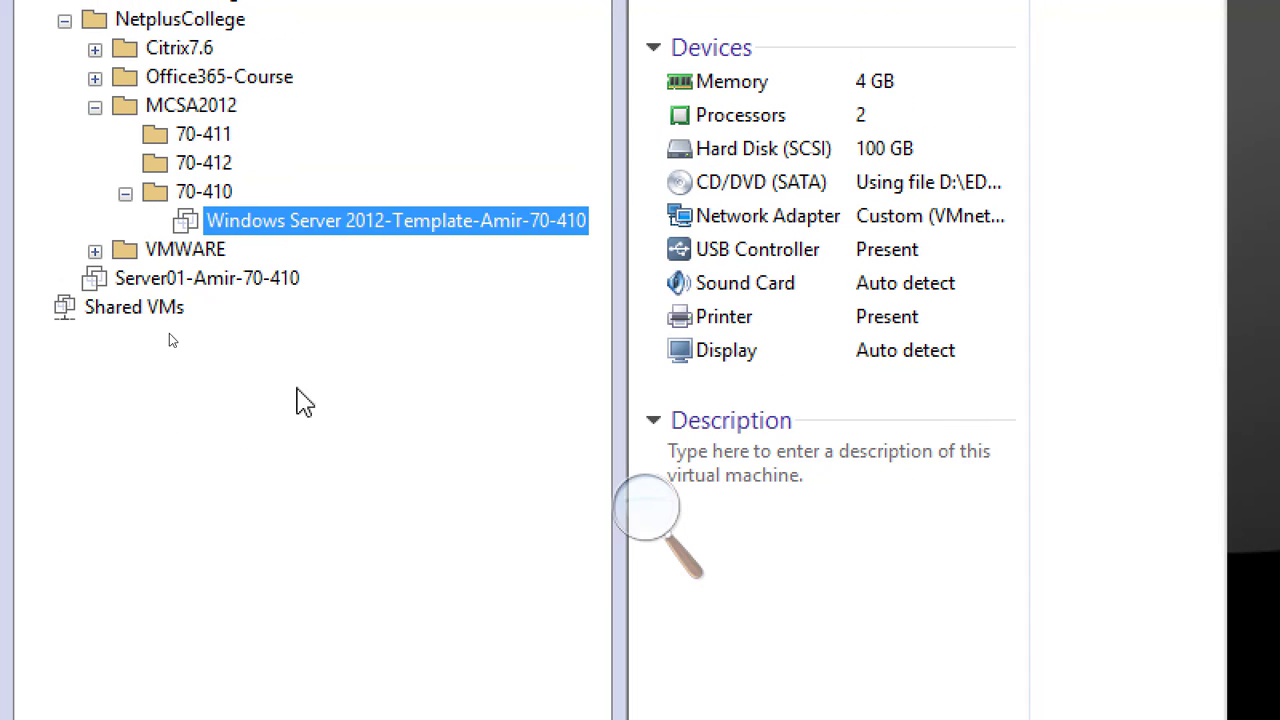
Start cloning the Windows Server 2012 template machine from its current state, choosing a full clone
right_click(430, 237)
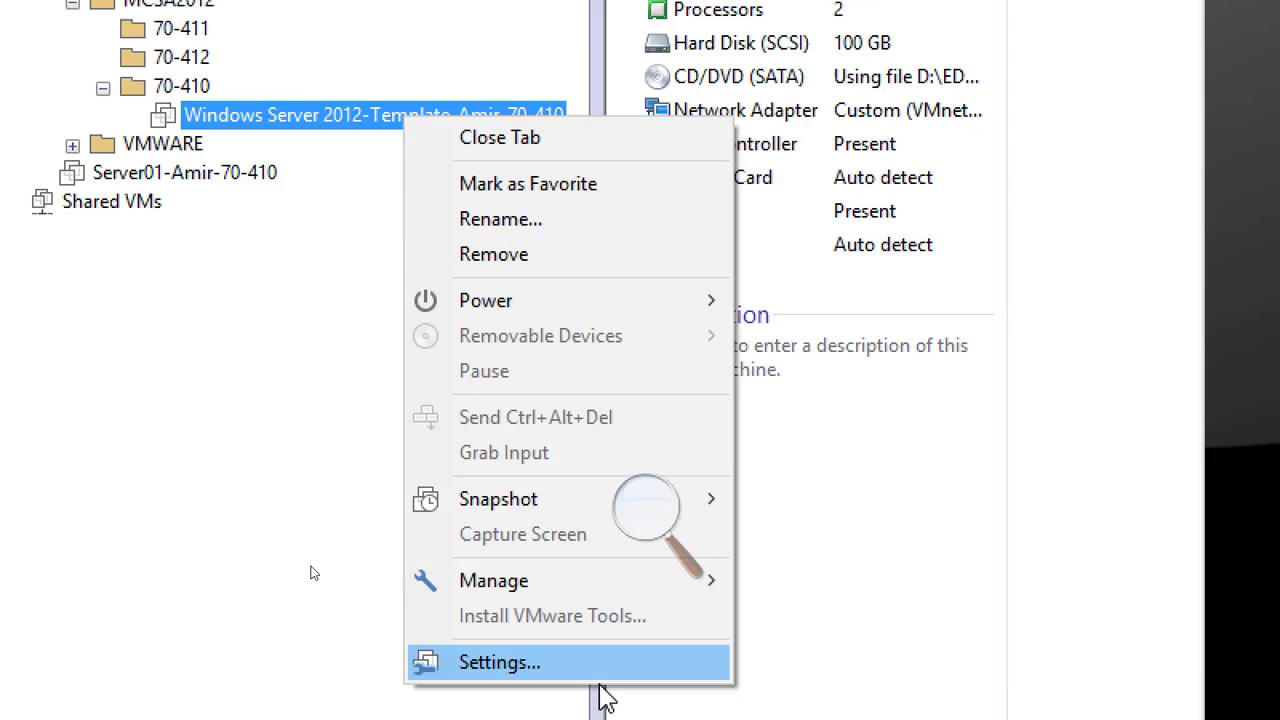
mouse_move(600, 412)
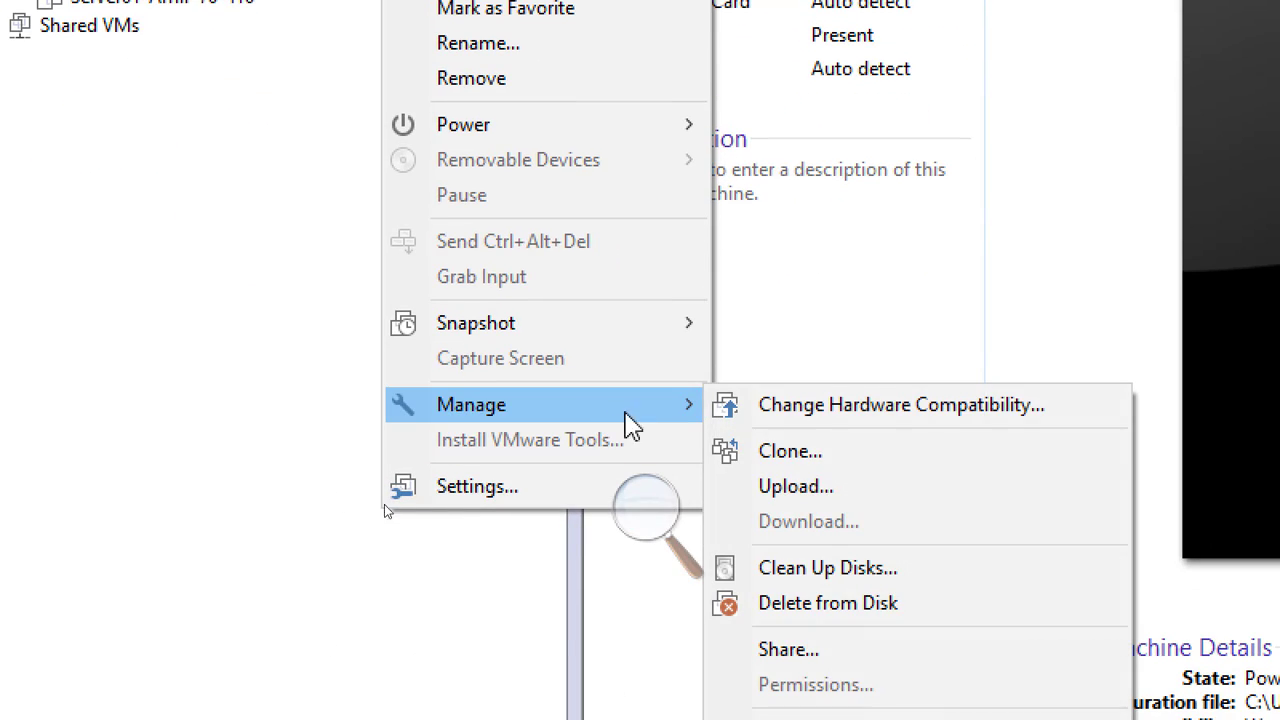
click(903, 463)
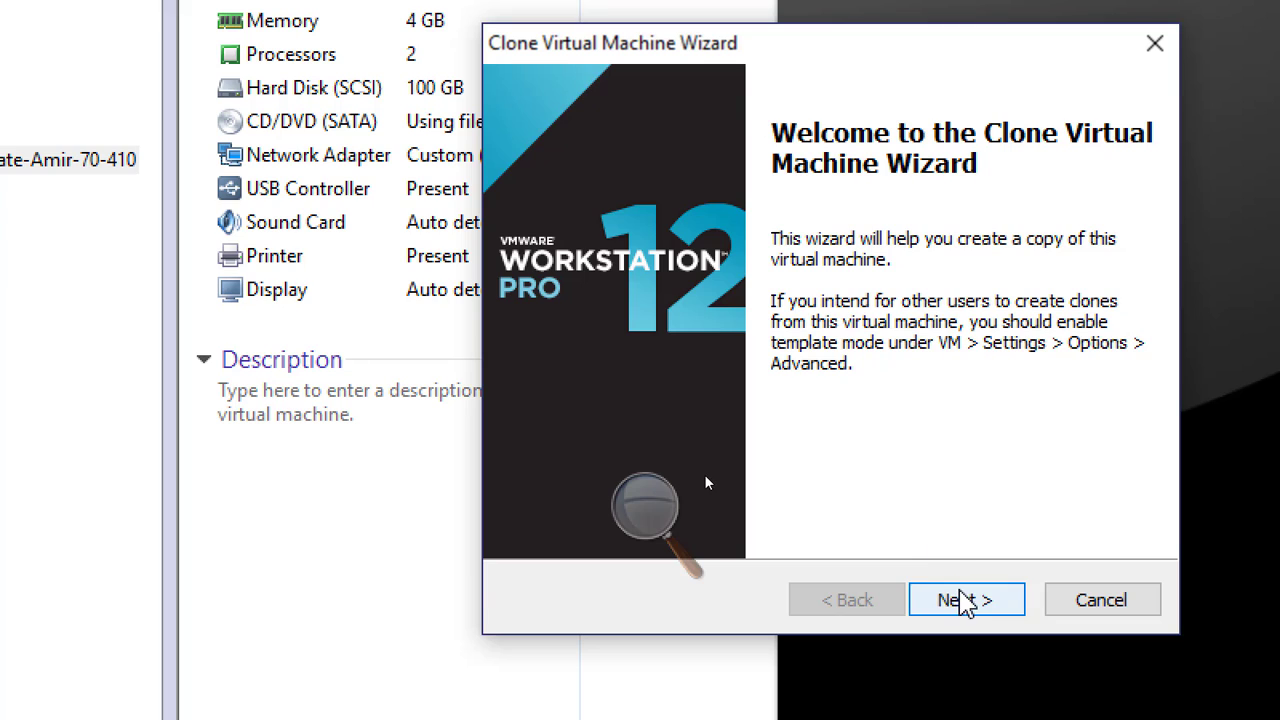
click(958, 552)
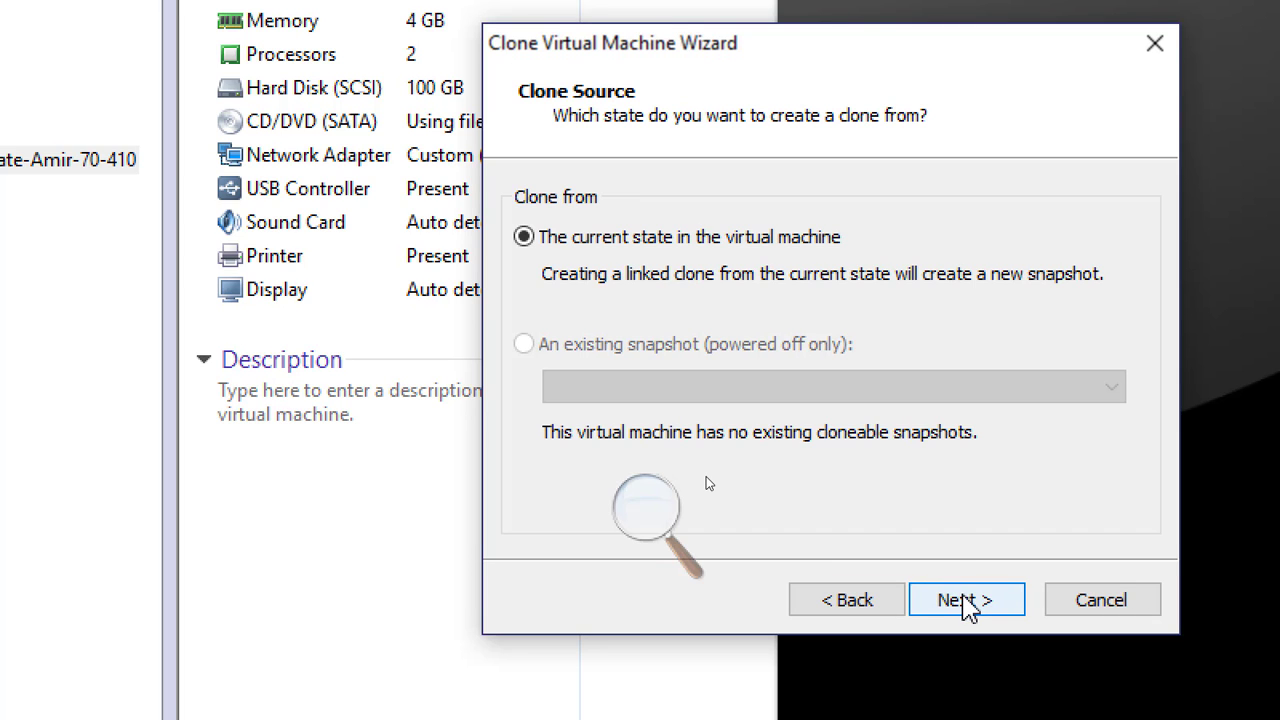
click(966, 602)
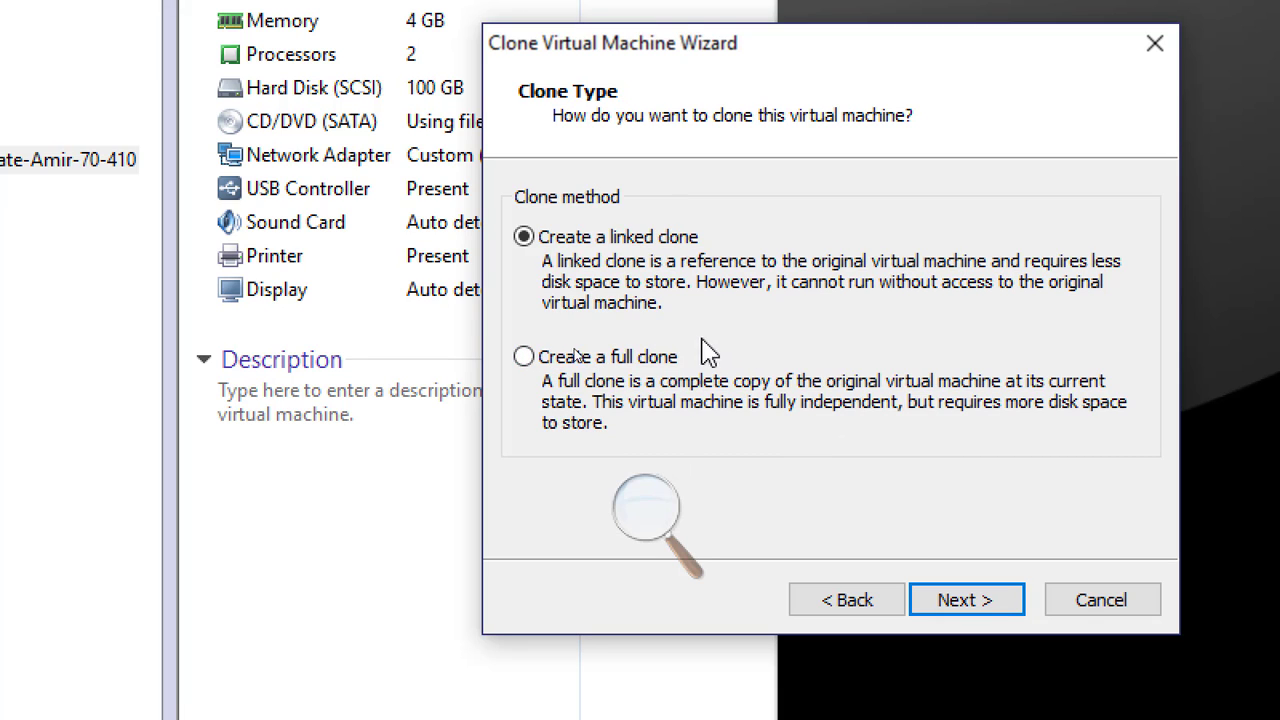
click(523, 356)
click(966, 600)
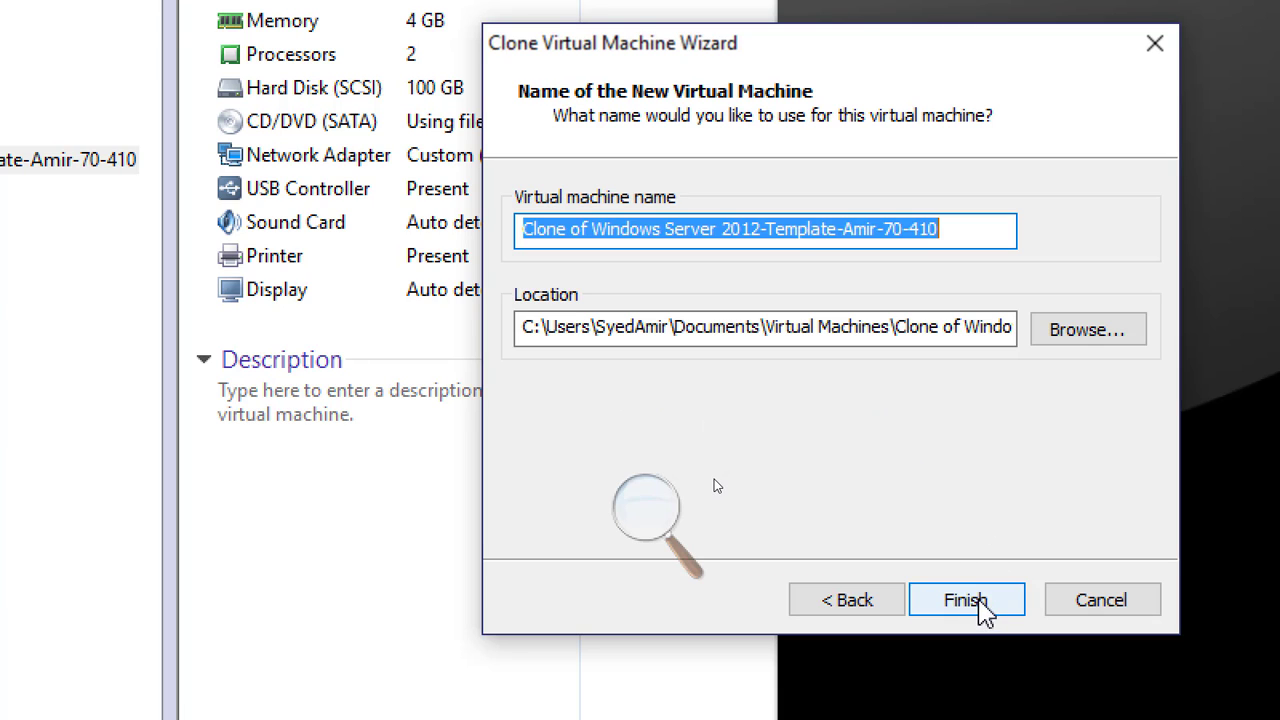
Replace the part of the clone's name before the owner's name with "Server02", keep the "70-410" ending, and start the cloning
click(836, 242)
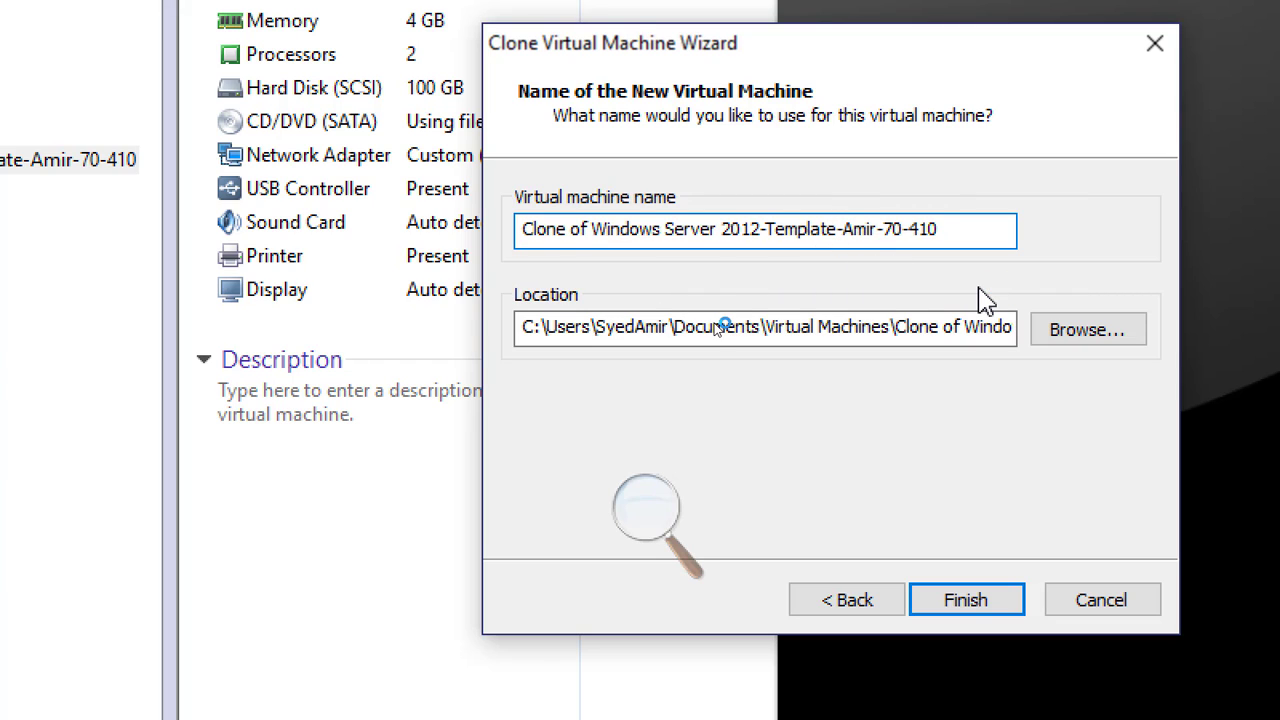
key(BackSpace)
key(BackSpace)
key(BackSpace)
key(BackSpace)
key(BackSpace)
key(BackSpace)
key(BackSpace)
key(BackSpace)
key(BackSpace)
key(BackSpace)
key(BackSpace)
key(BackSpace)
key(BackSpace)
key(BackSpace)
key(BackSpace)
key(BackSpace)
key(BackSpace)
key(BackSpace)
key(BackSpace)
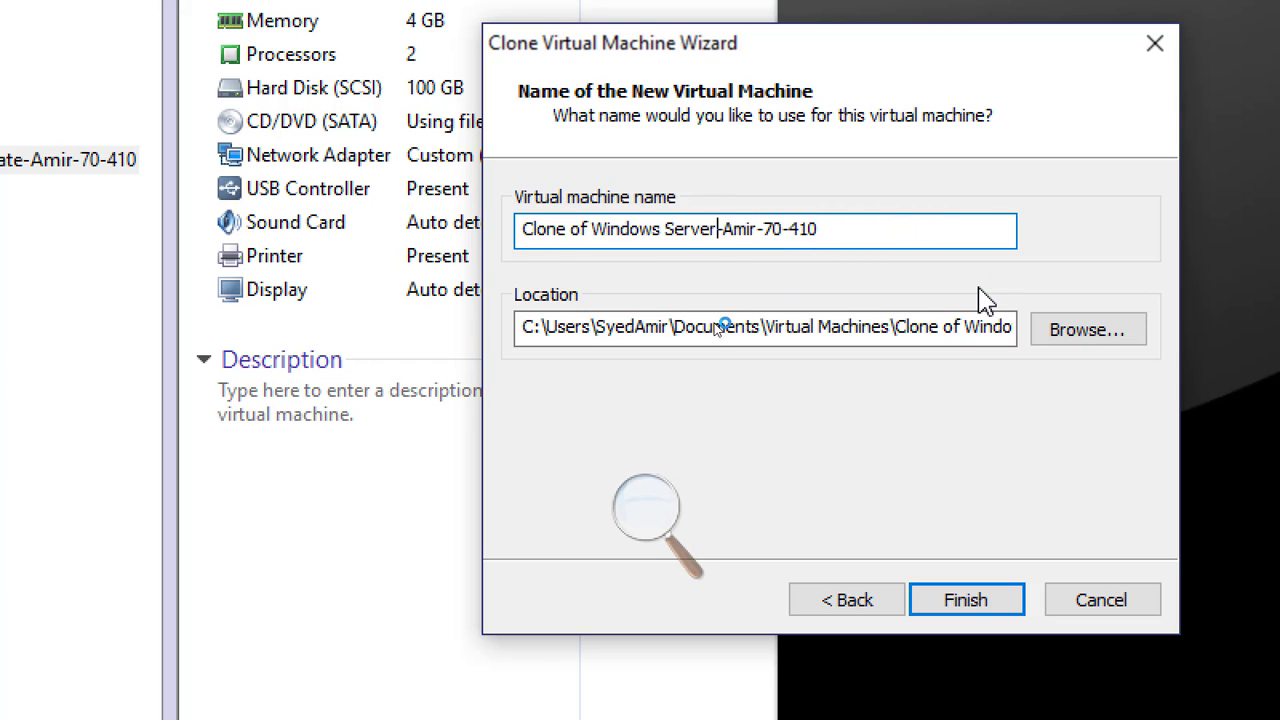
key(BackSpace)
key(BackSpace)
key(BackSpace)
key(BackSpace)
key(BackSpace)
key(BackSpace)
key(BackSpace)
key(BackSpace)
key(BackSpace)
key(BackSpace)
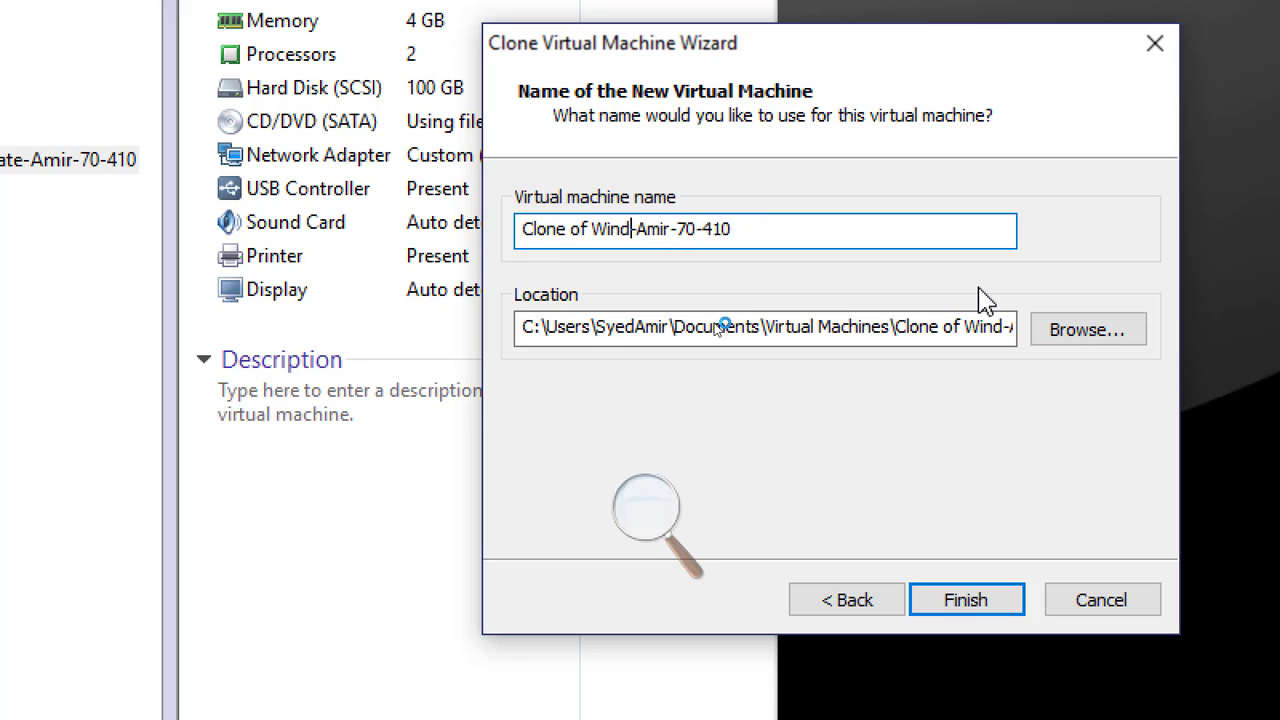
key(BackSpace)
key(BackSpace)
key(BackSpace)
key(BackSpace)
key(BackSpace)
key(BackSpace)
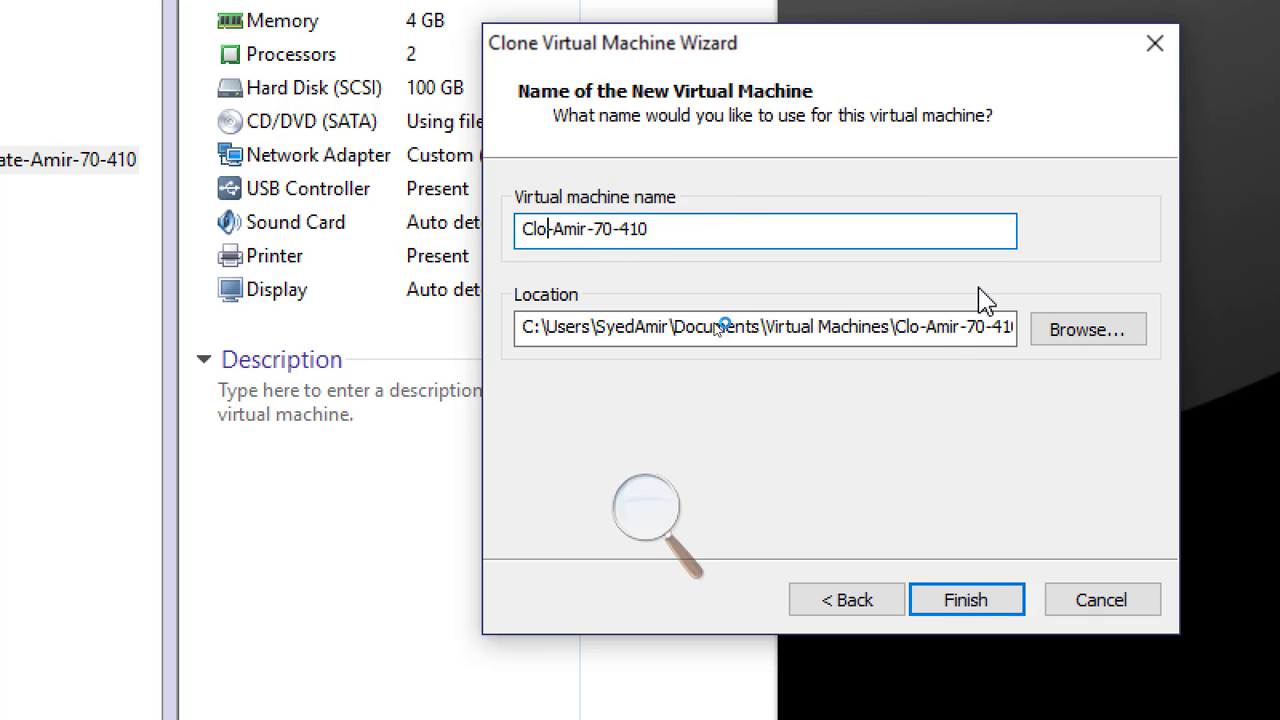
text(Server02)
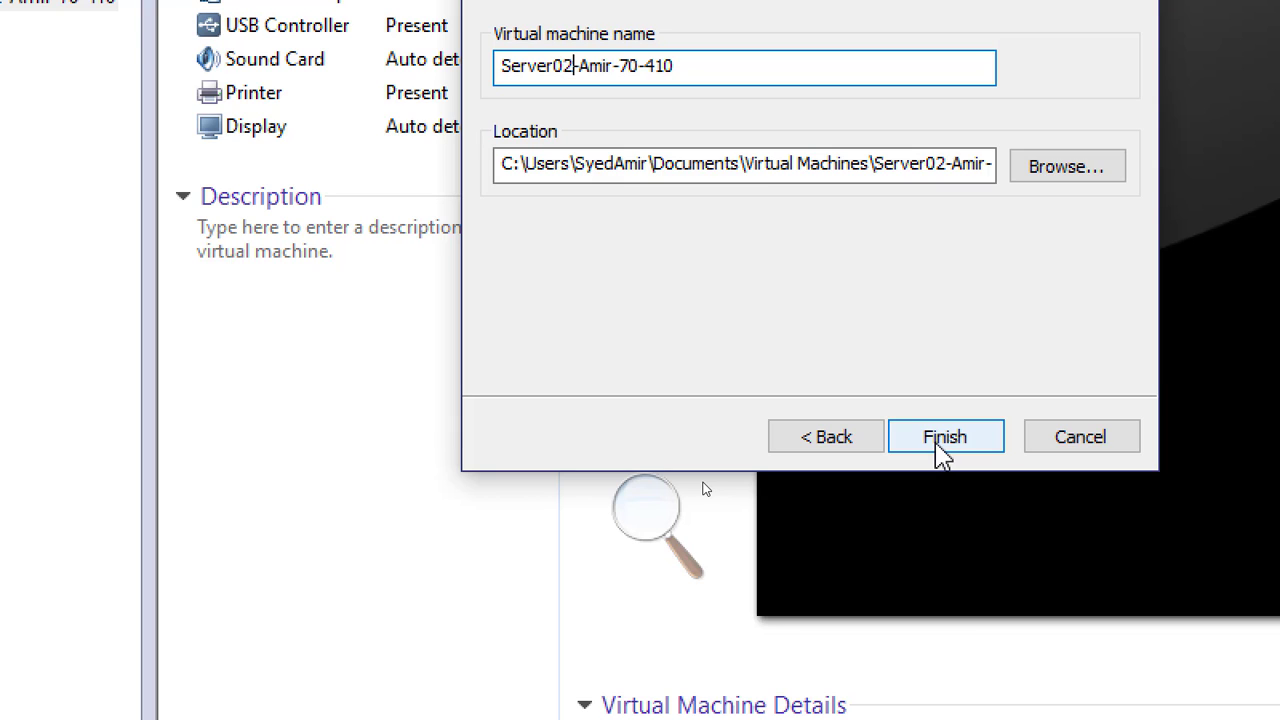
click(940, 440)
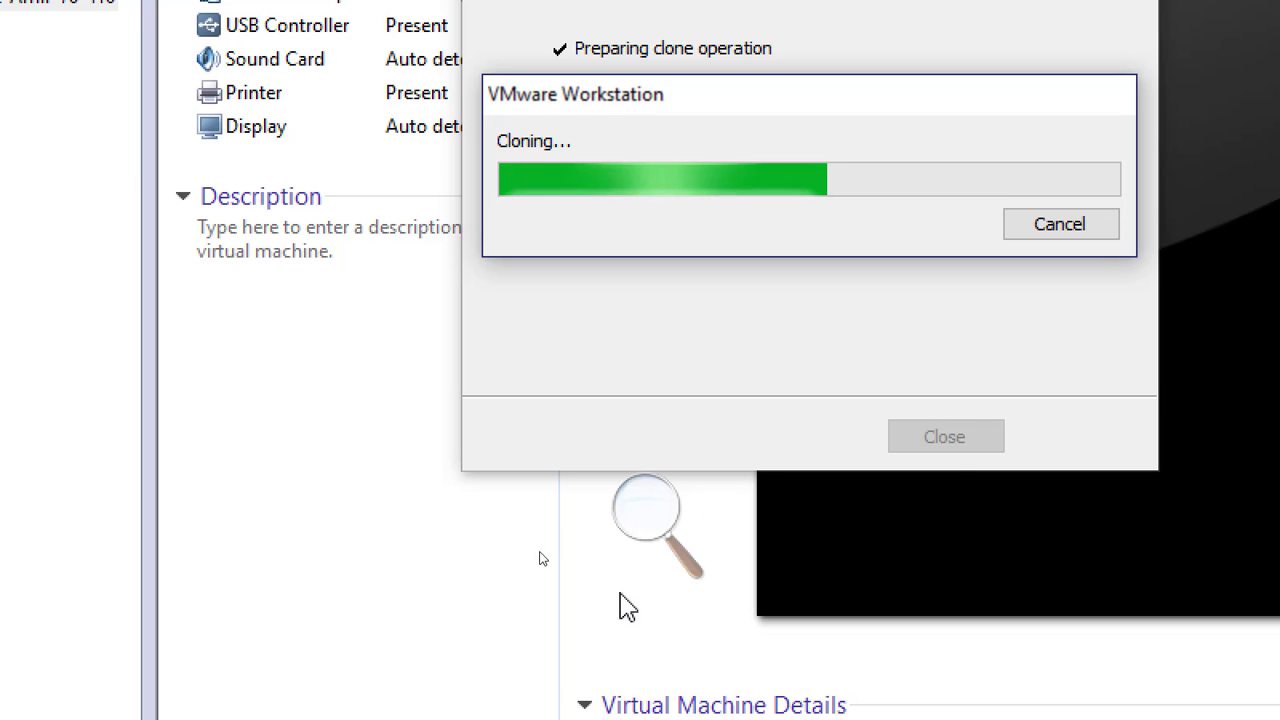
Reset the Magnifier zoom to 100% and switch to the machine diagram in Paint
click(644, 505)
click(634, 532)
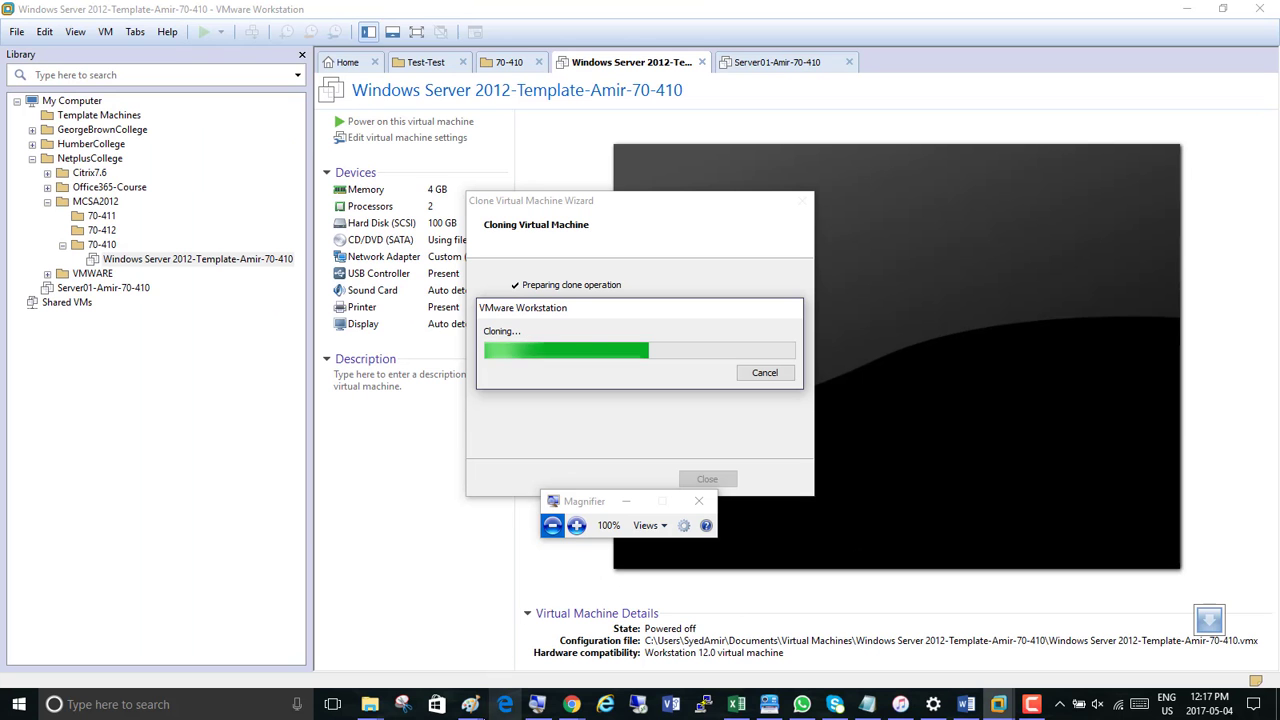
mouse_move(468, 703)
click(463, 673)
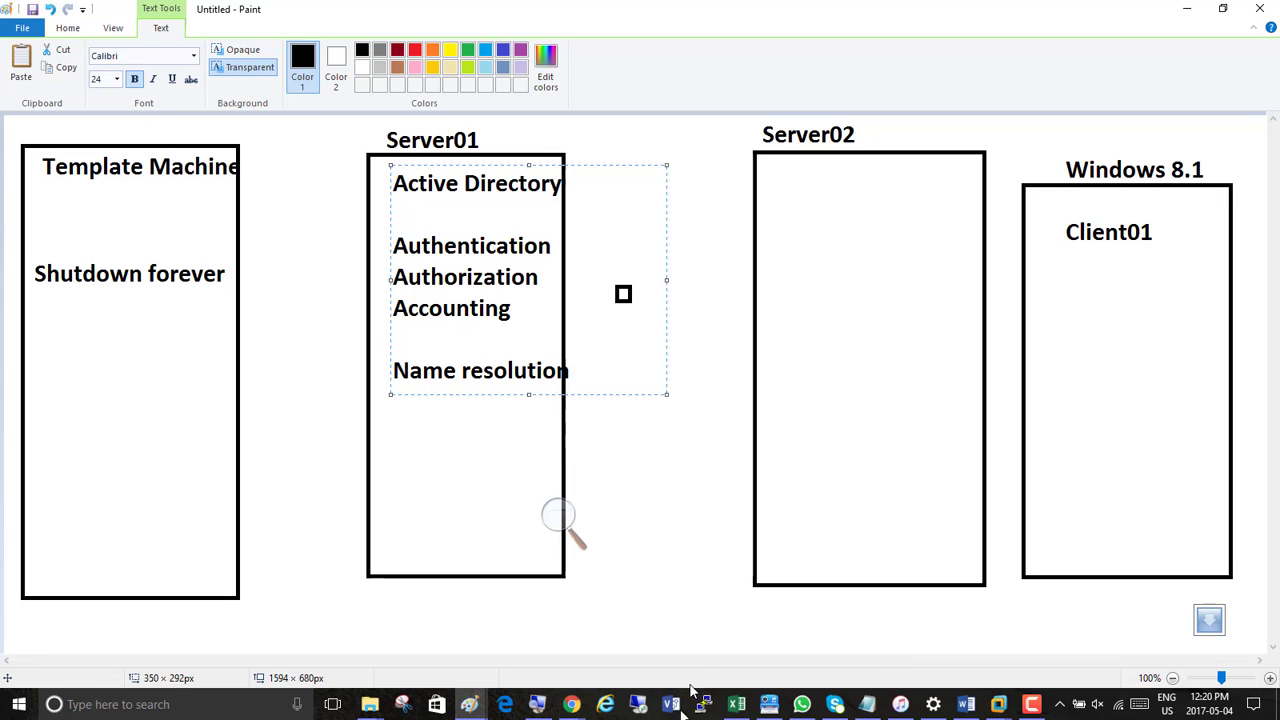
Open a second, blank Paint window and draw a rectangle about 548 × 592 px on the left half of the canvas
right_click(469, 710)
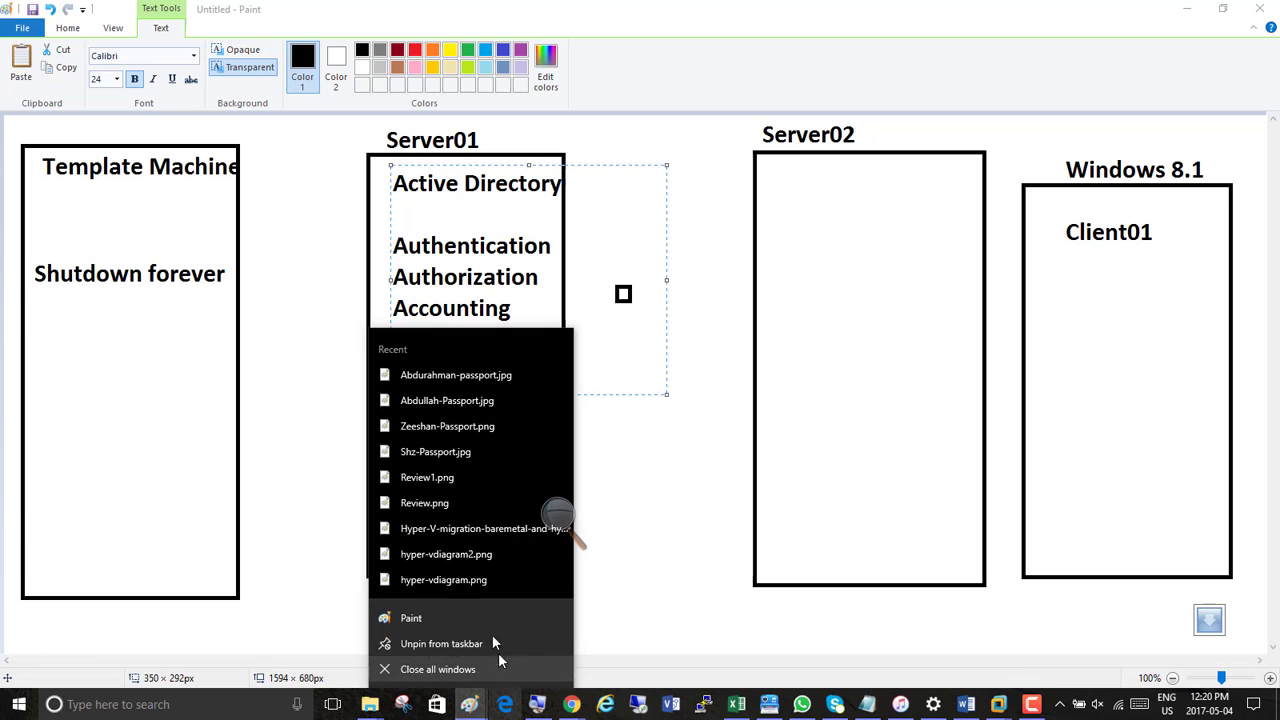
click(477, 619)
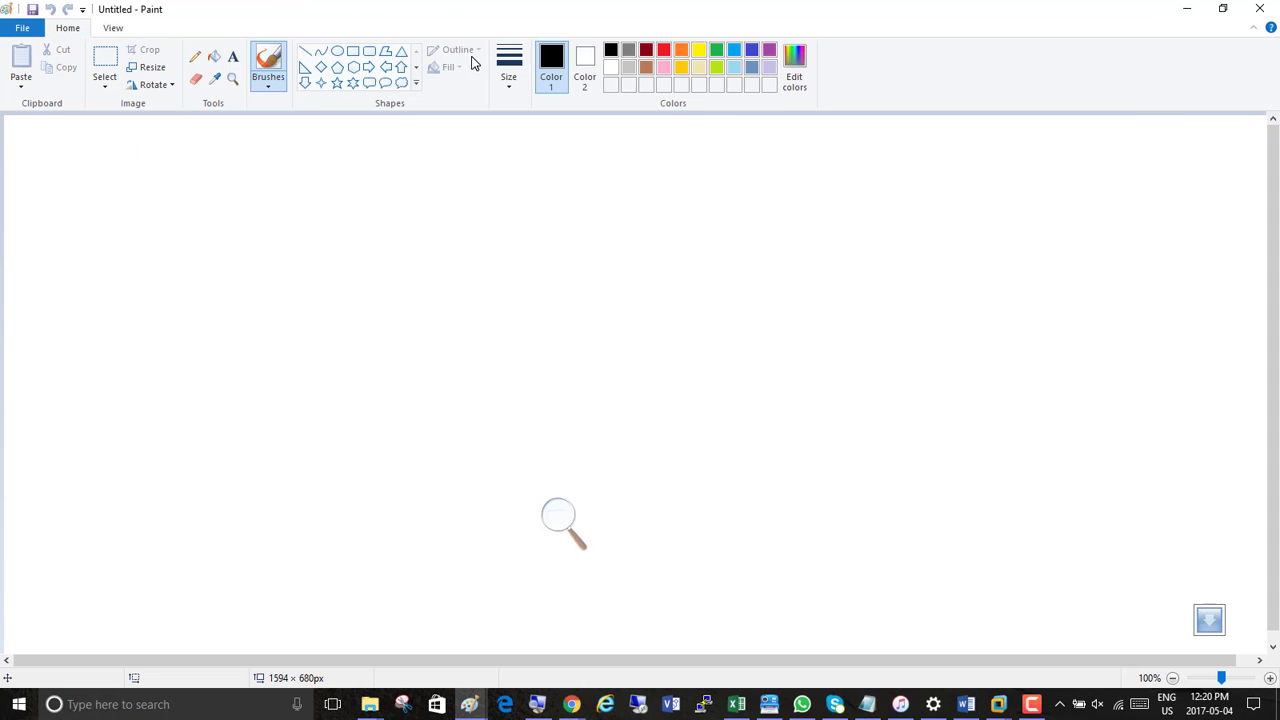
click(353, 51)
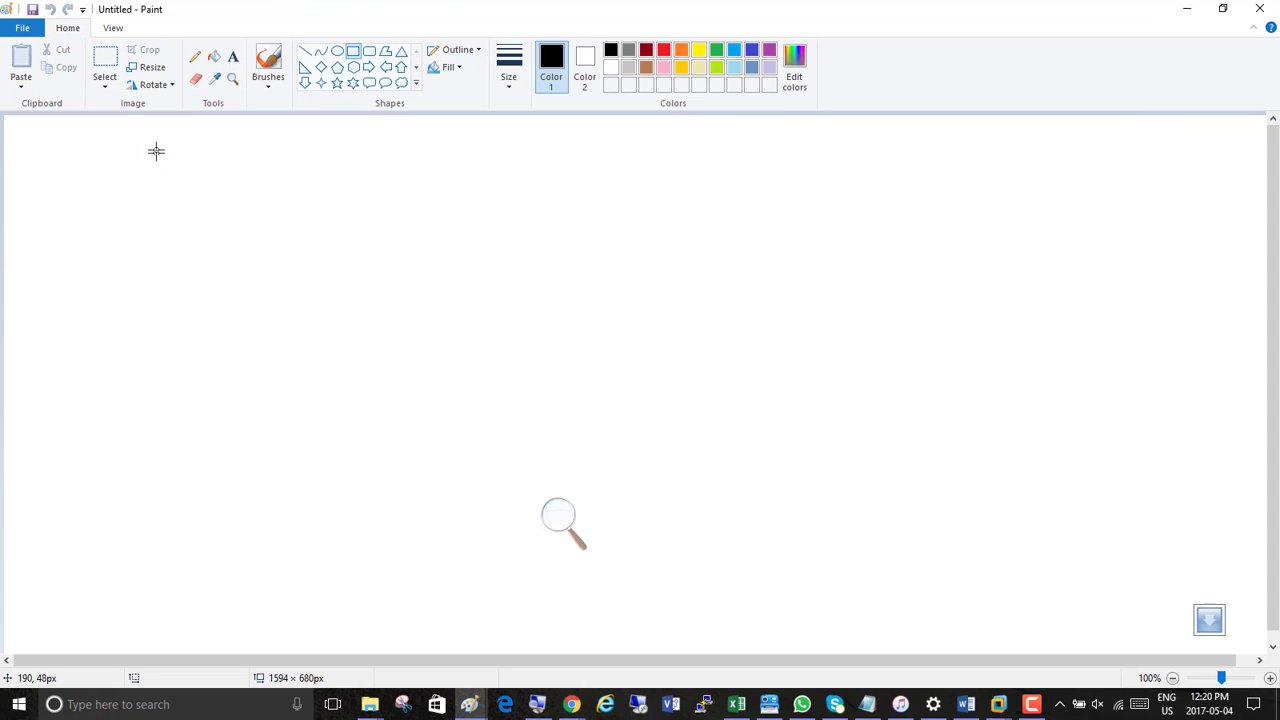
drag(163, 147, 603, 620)
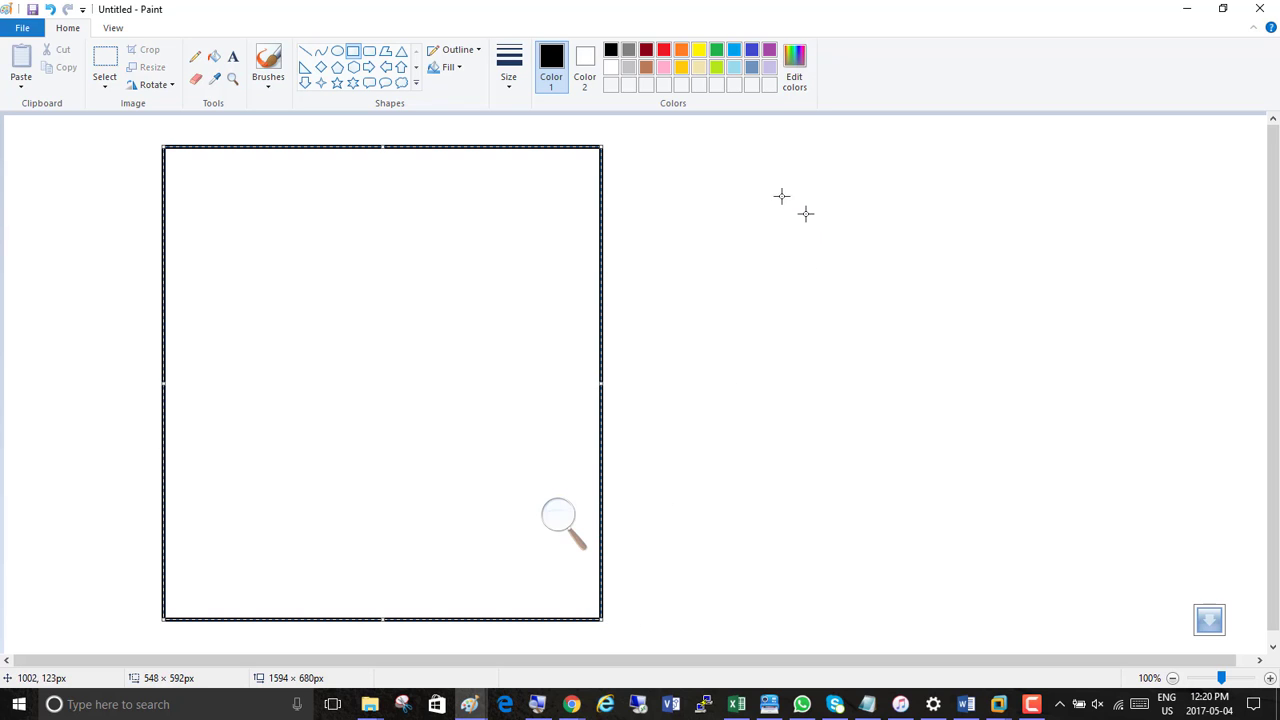
Draw a second rectangle about 584 × 587 px on the right half of the canvas, beside the first one
drag(711, 149, 1180, 620)
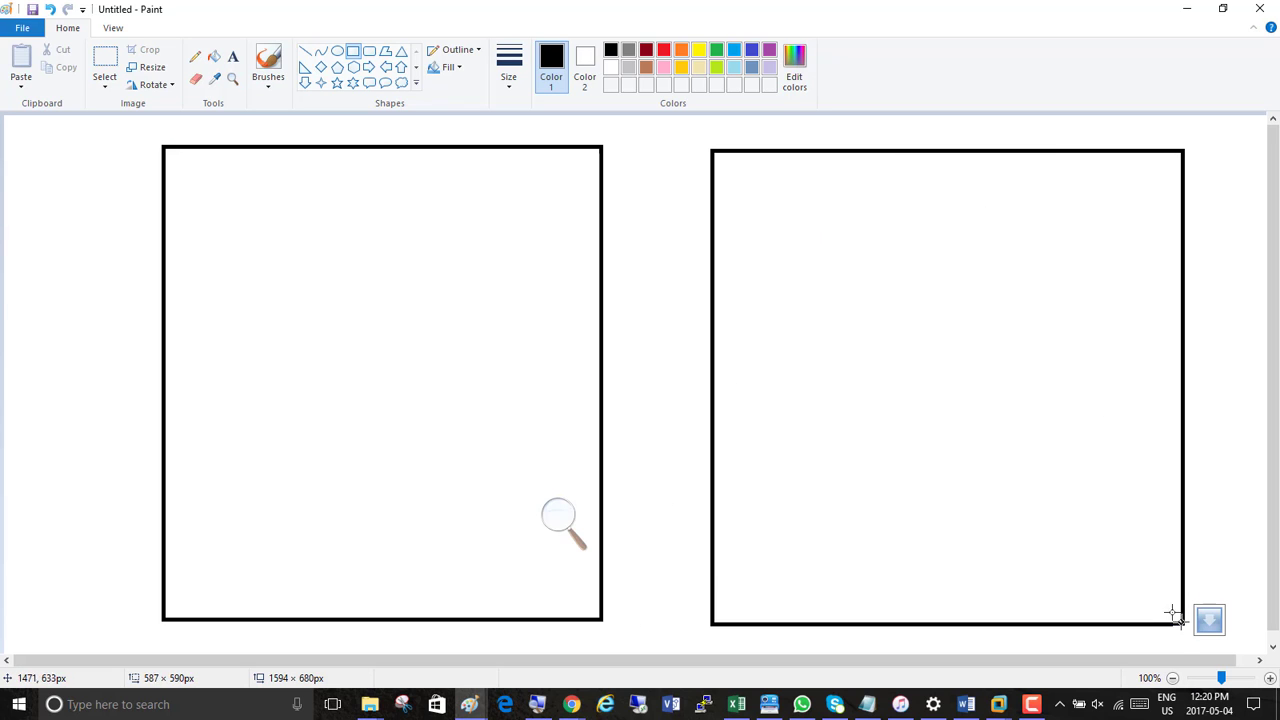
click(449, 294)
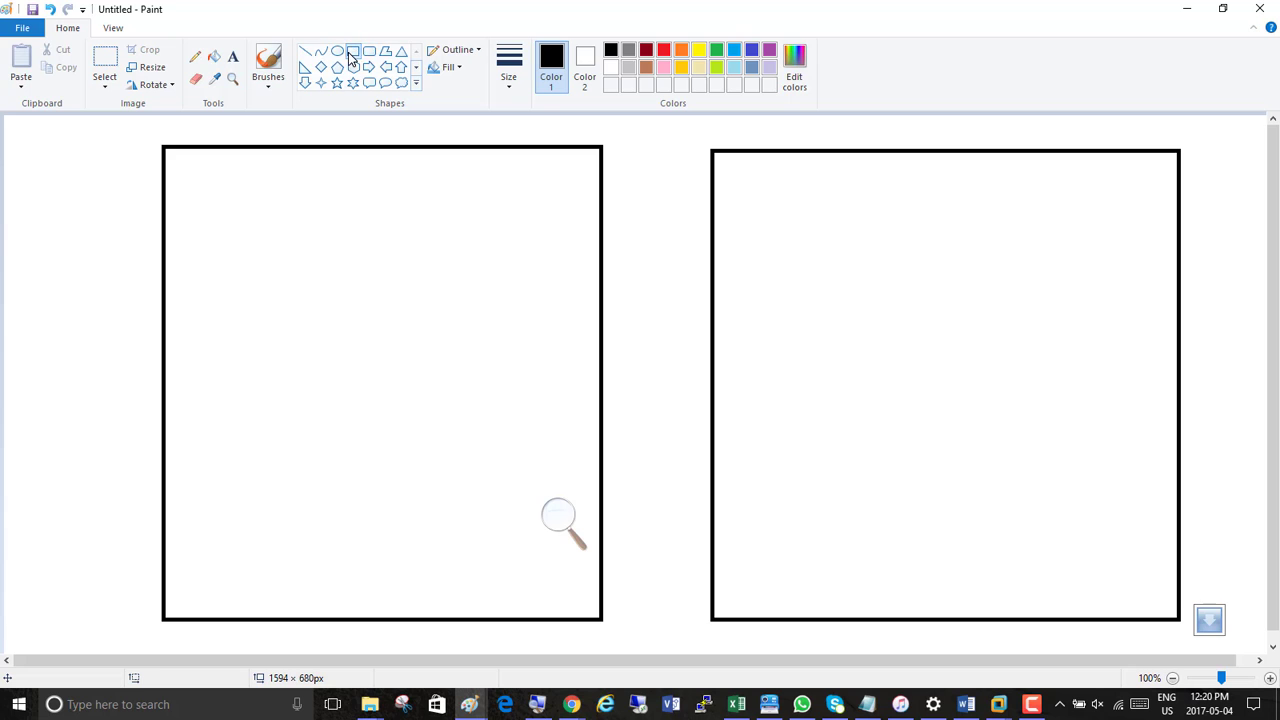
Label the first rectangle "Hypervisor" inside its lower edge and copy that text to the same place in the second rectangle
click(233, 56)
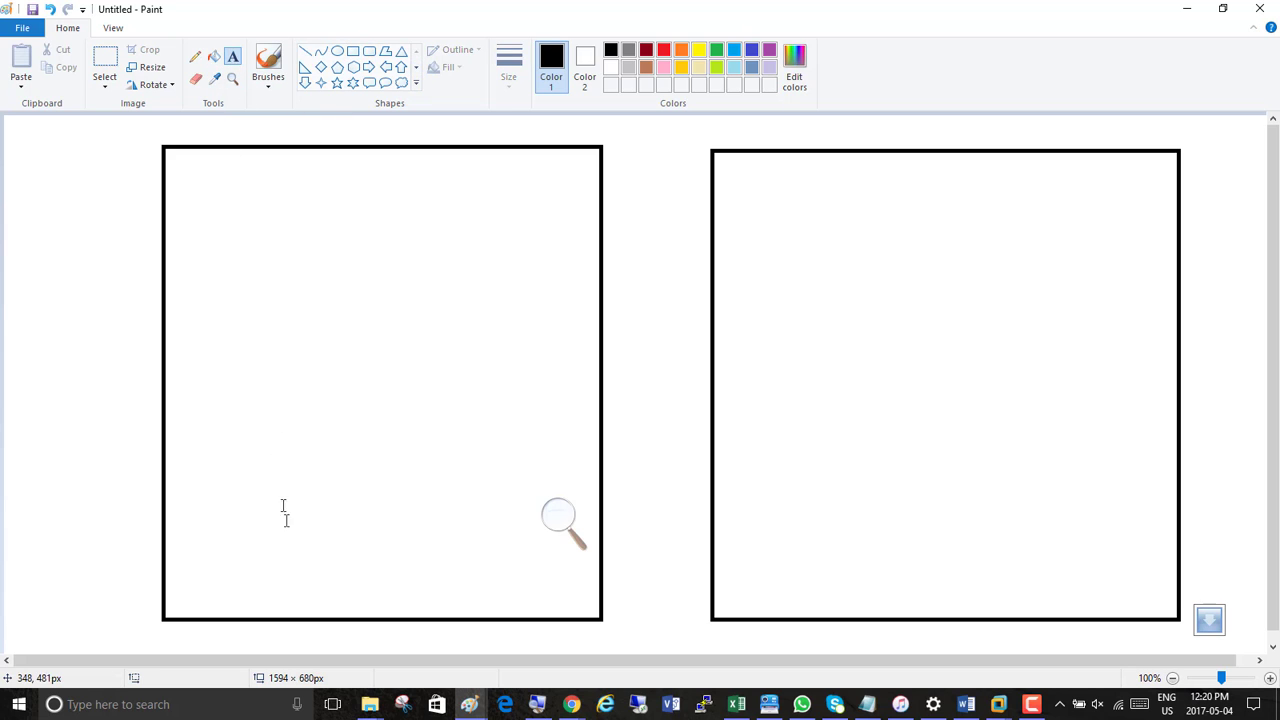
click(246, 574)
text(Hy)
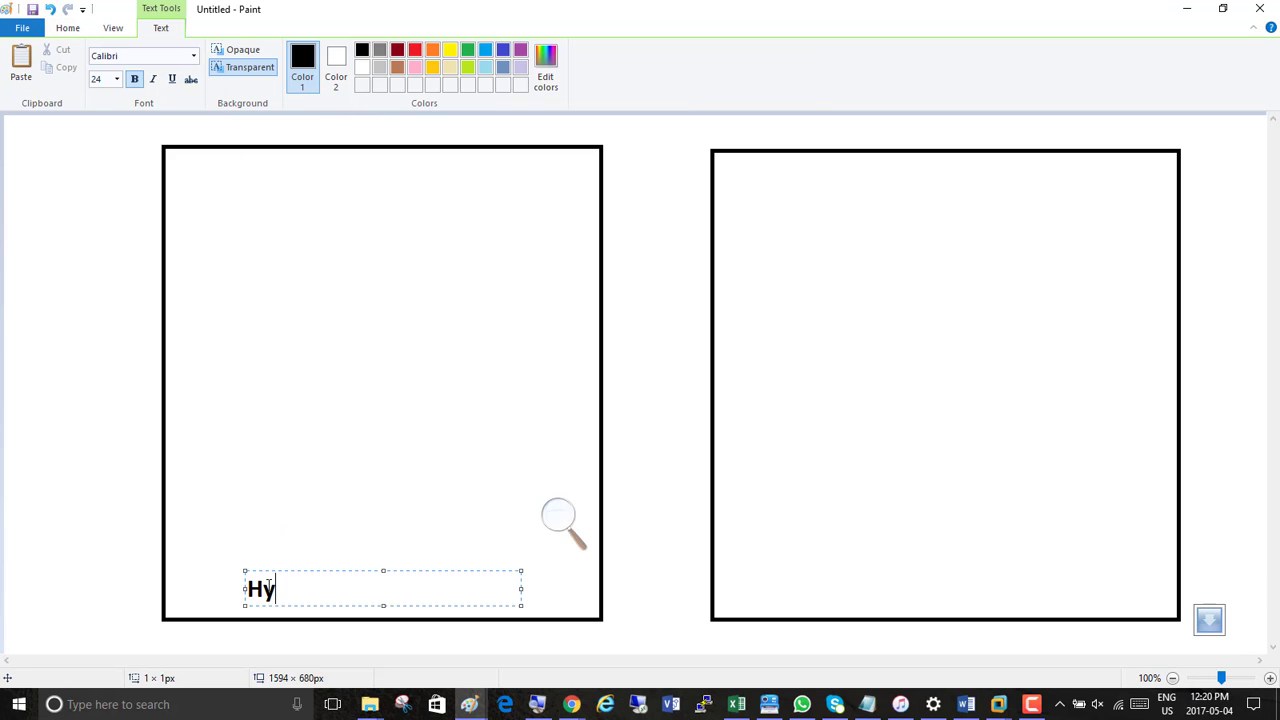
text(pervisor)
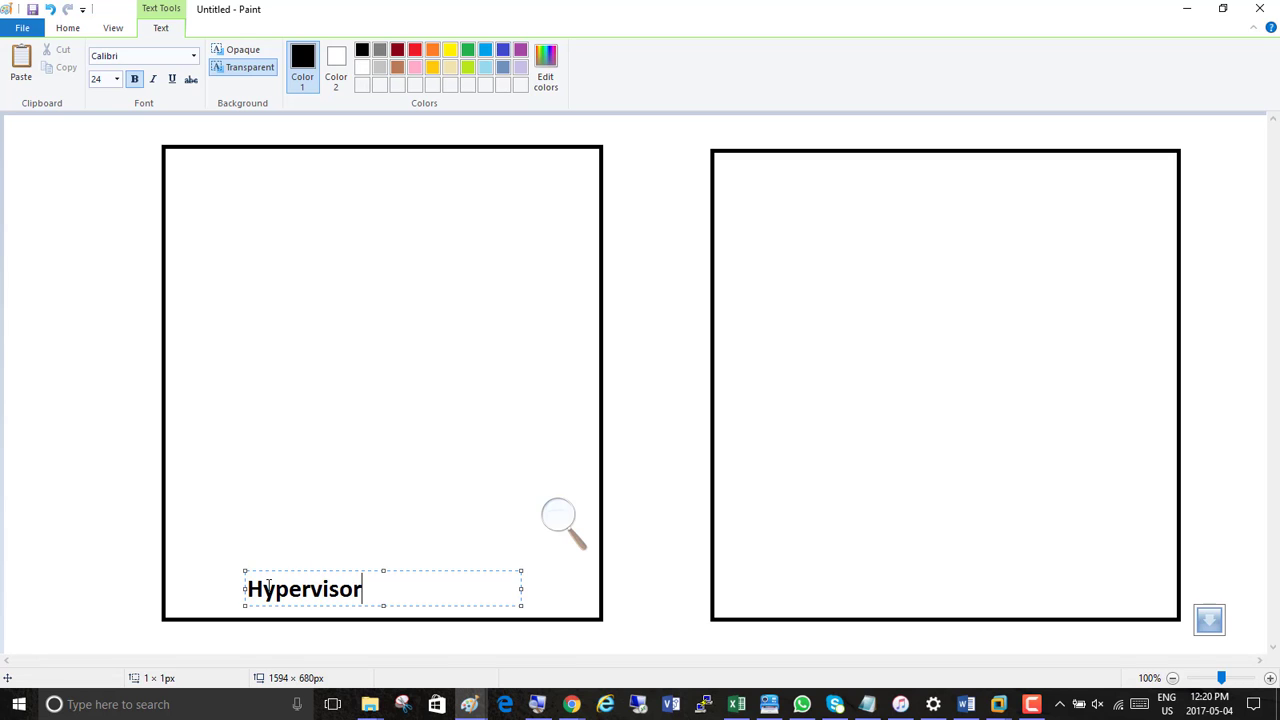
drag(250, 588, 494, 600)
key(ctrl+c)
click(806, 589)
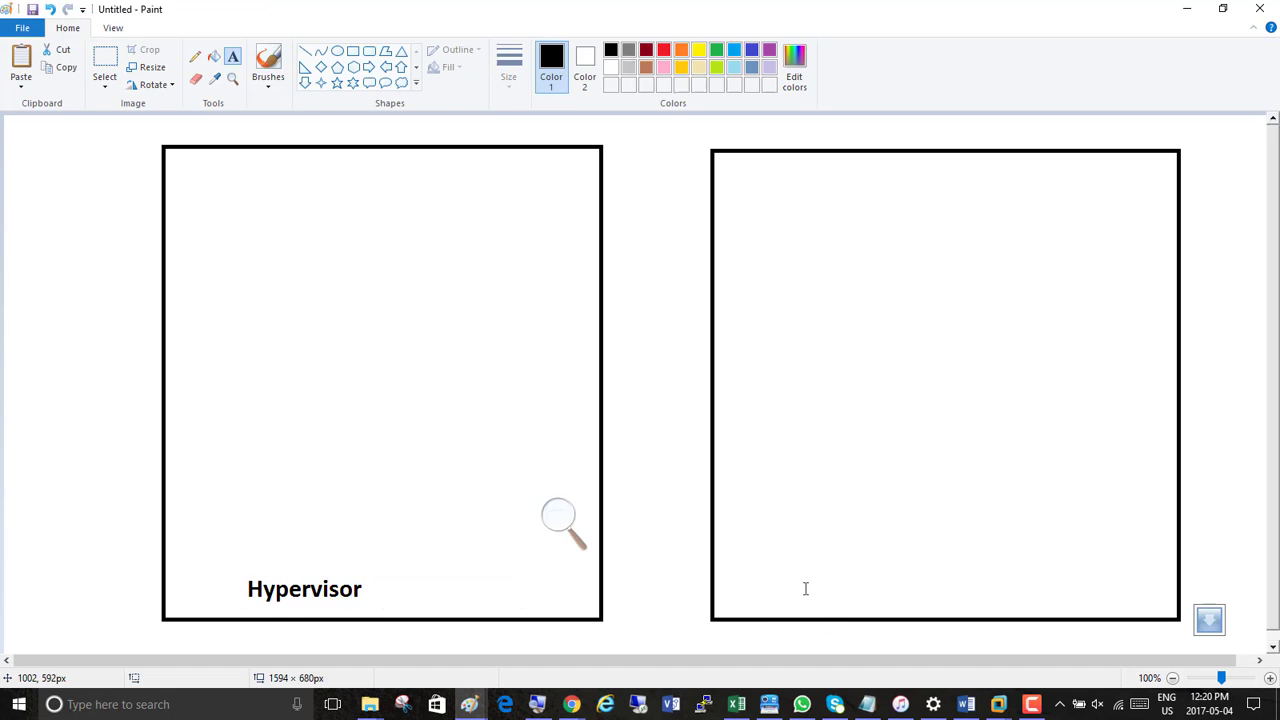
click(806, 588)
key(ctrl+v)
click(400, 360)
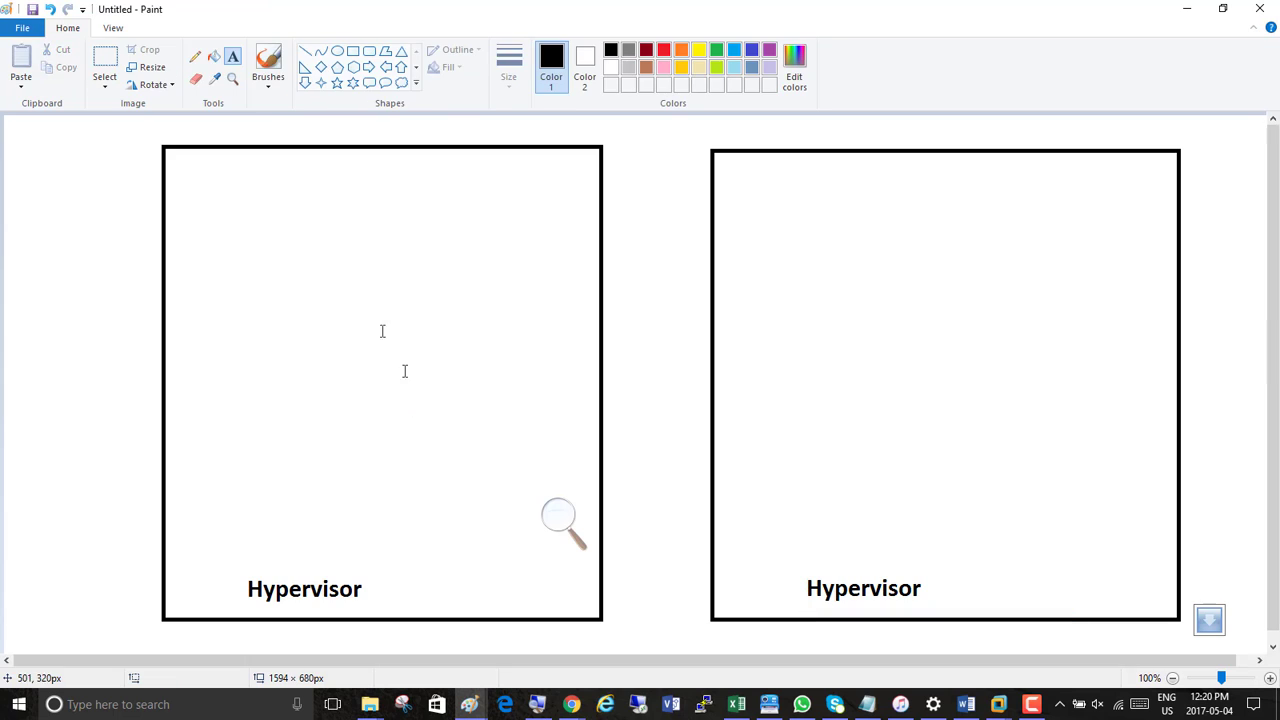
Choose the Rectangle shape with a turquoise blue outline color for drawing inside the hypervisor boxes
click(353, 53)
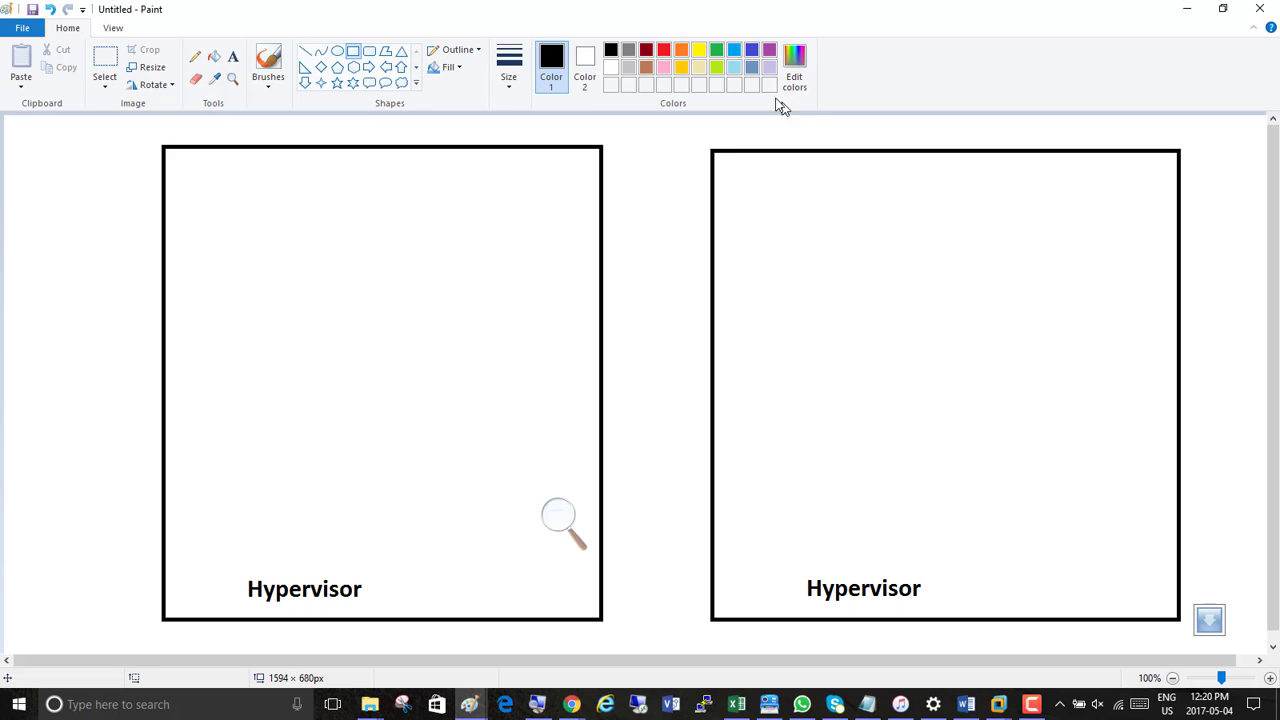
click(735, 52)
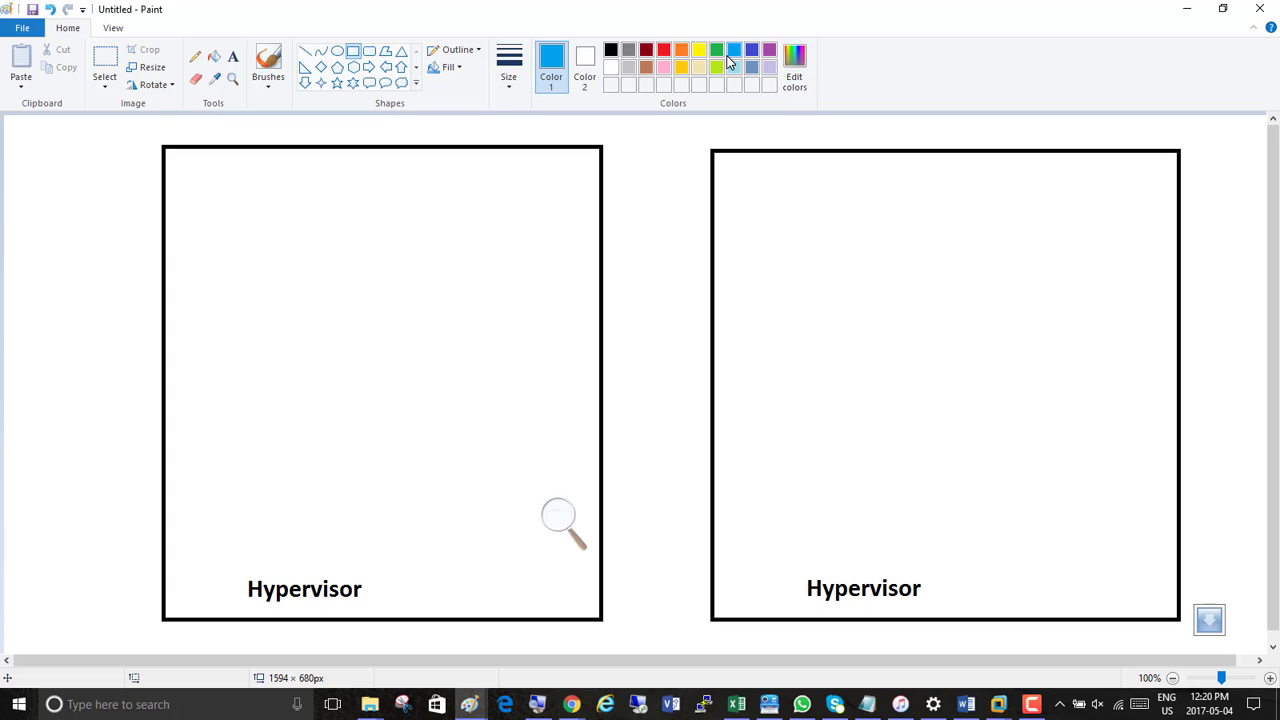
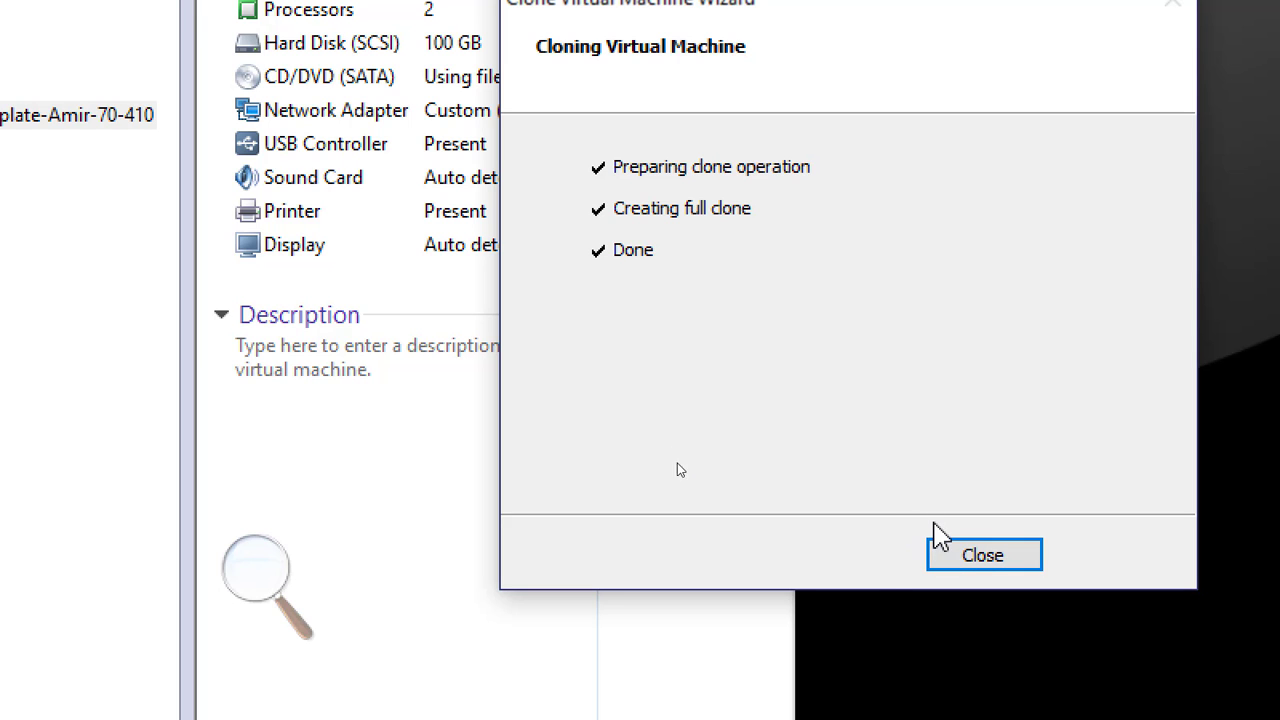
Close the finished clone wizard, and power on the Server01 and Server02 virtual machines
click(972, 563)
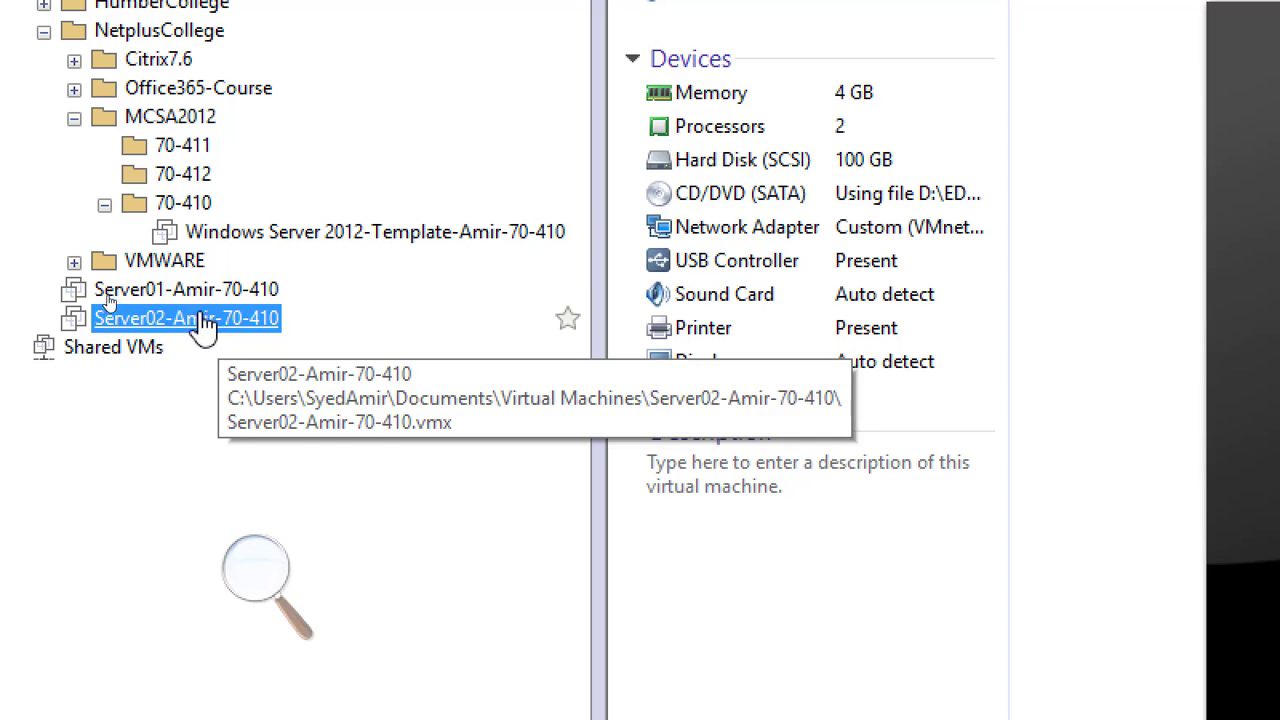
click(196, 292)
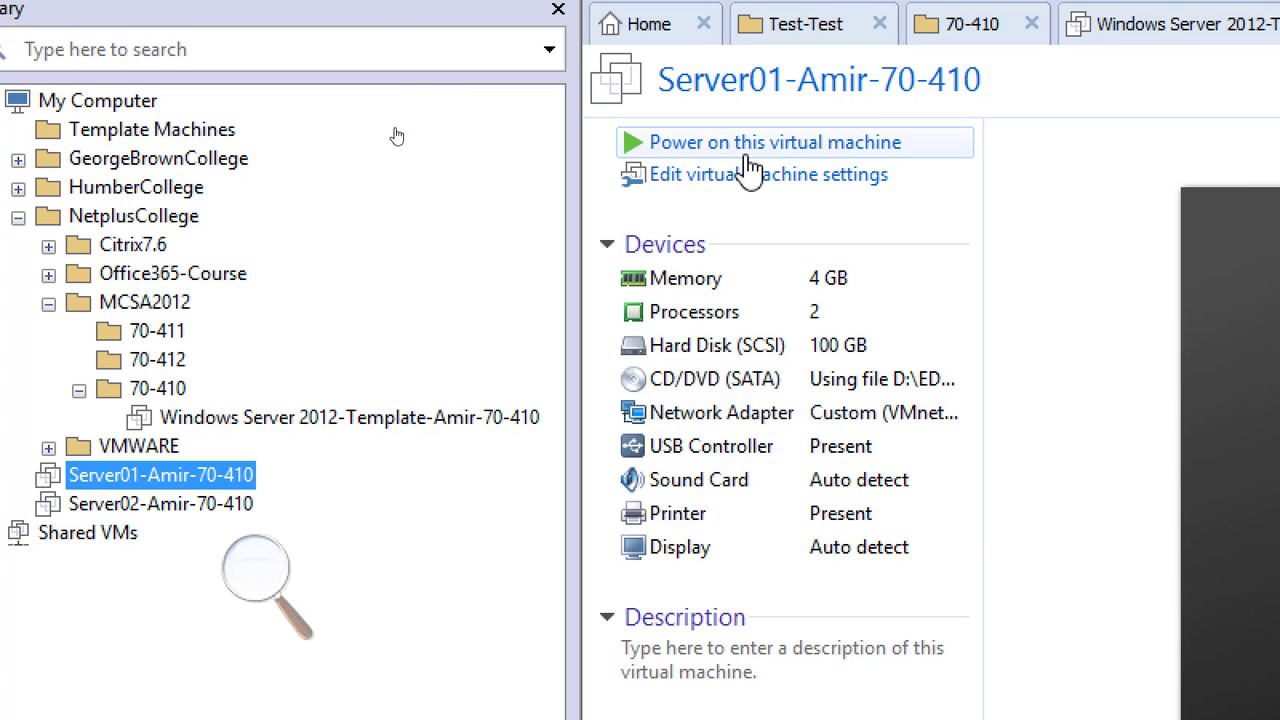
click(755, 150)
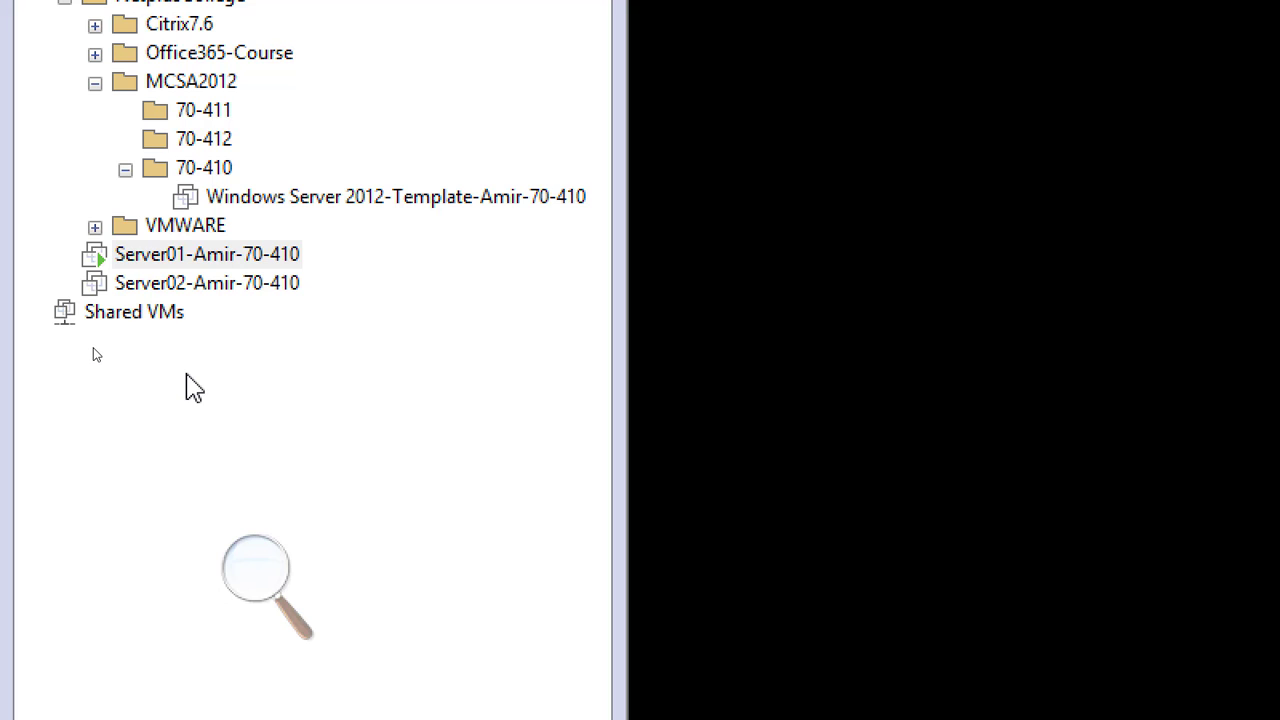
click(232, 288)
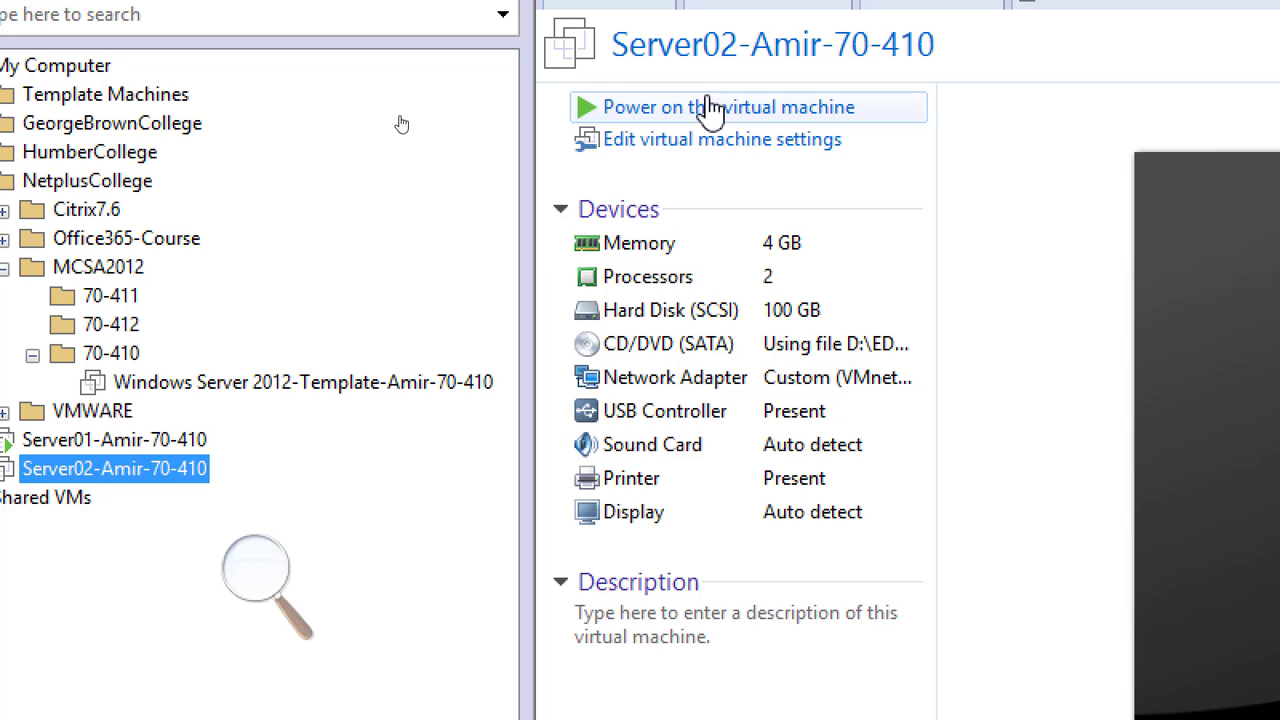
click(706, 100)
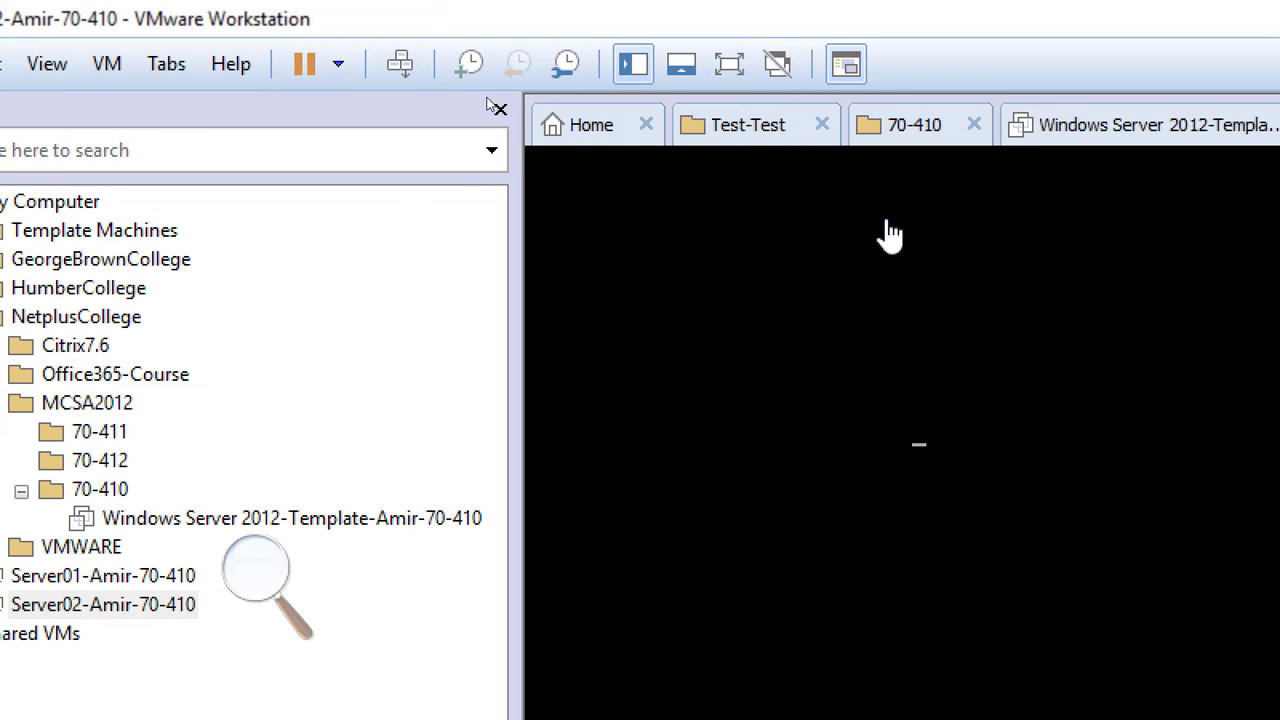
Close the open tabs for the Test-Test folder, the 70-410 folder and the Windows Server 2012 template
click(822, 126)
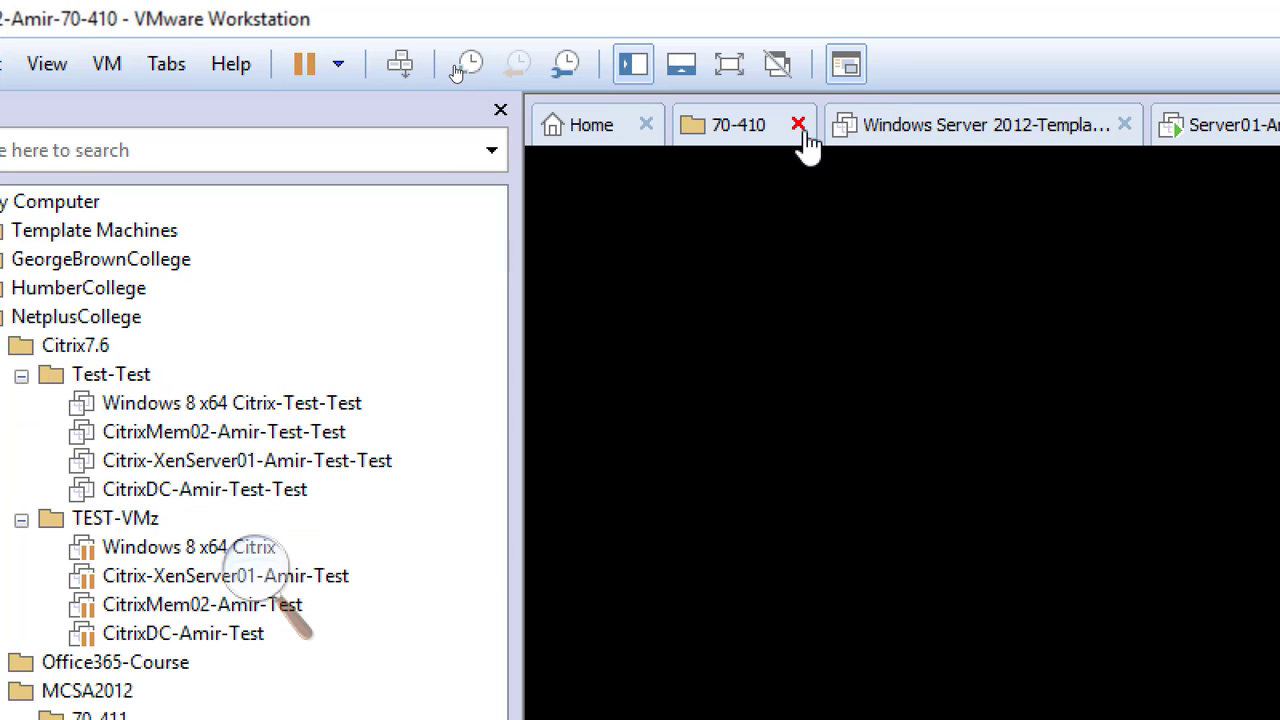
click(800, 128)
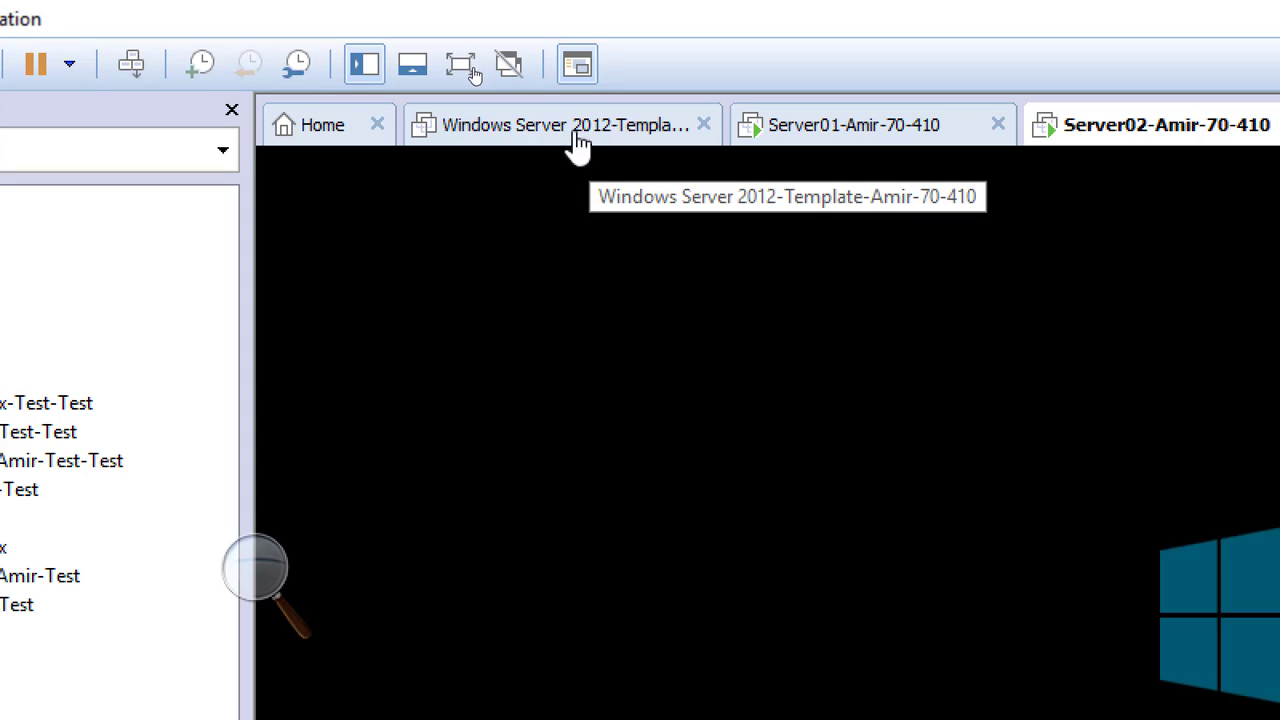
click(704, 126)
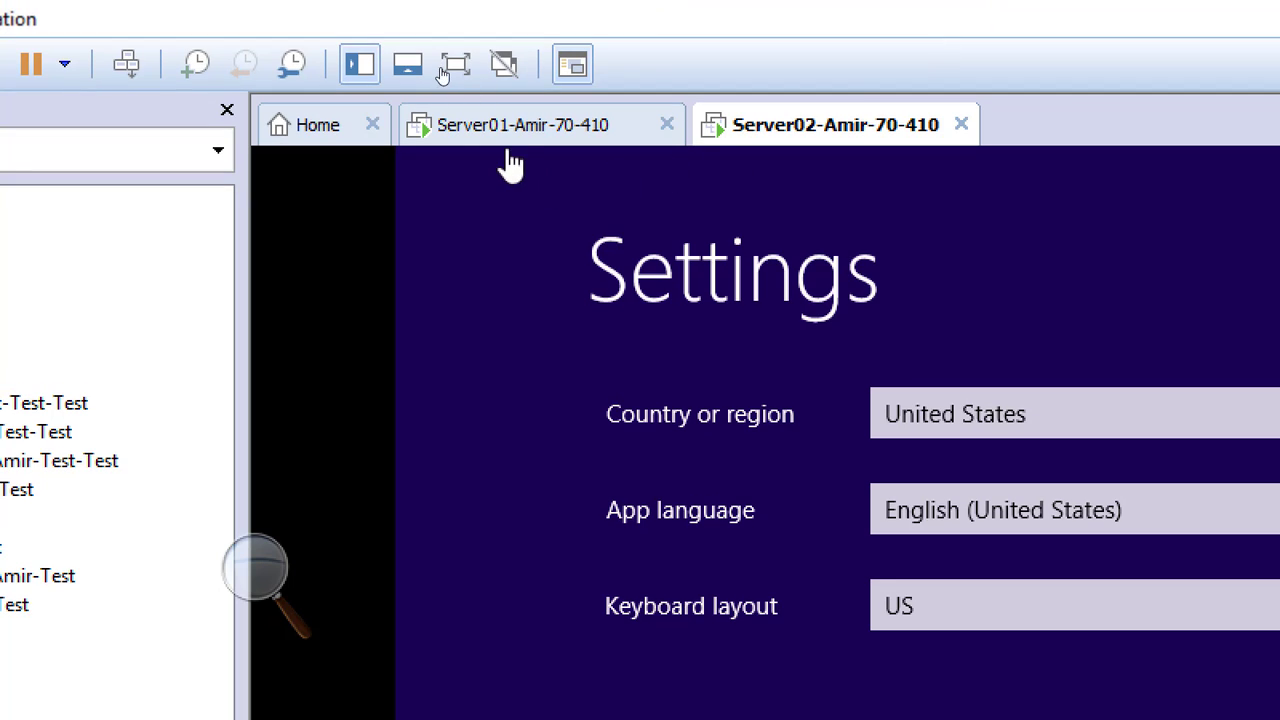
On Server01, keep the United States region, English (United States) language and US keyboard layout, and accept the license terms
click(502, 116)
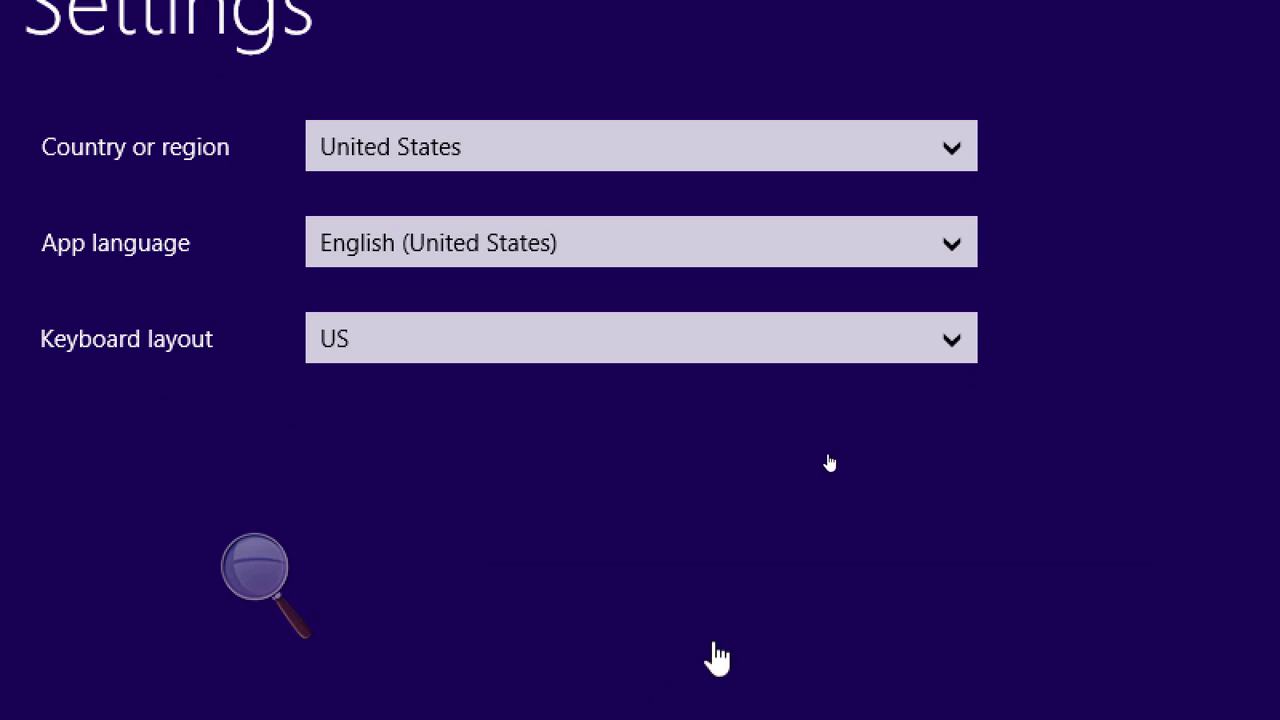
click(245, 592)
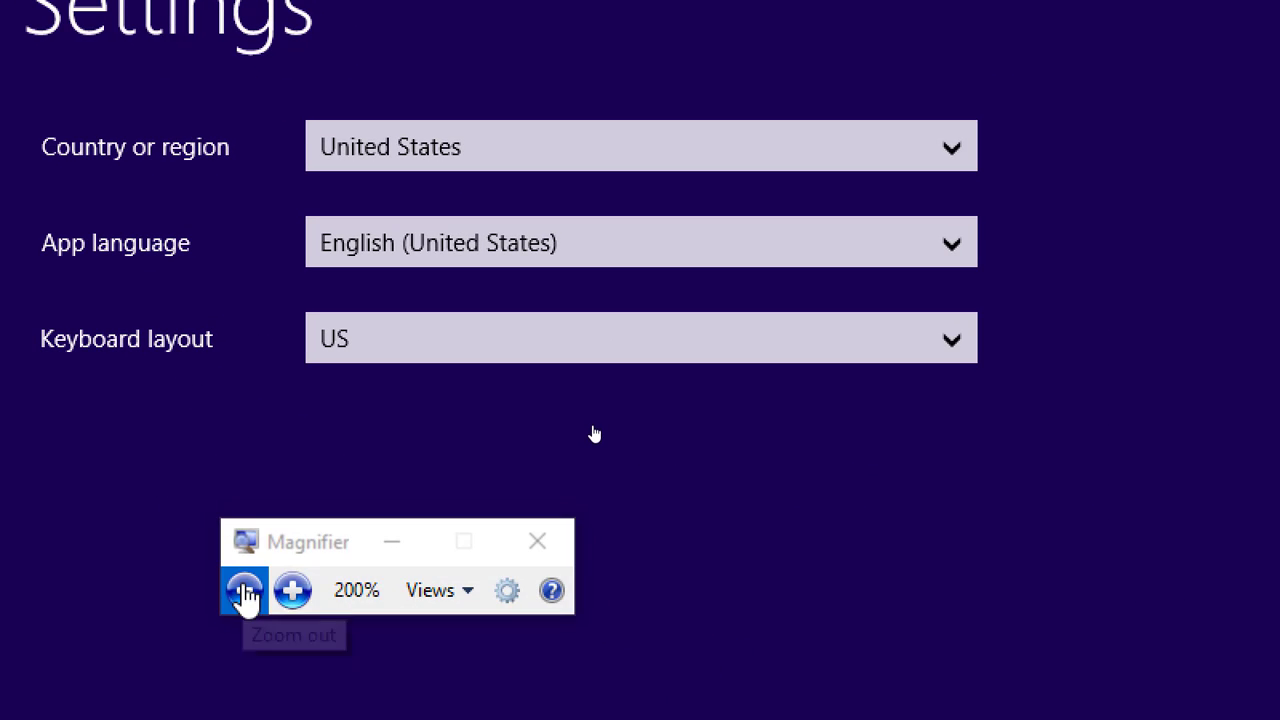
click(245, 592)
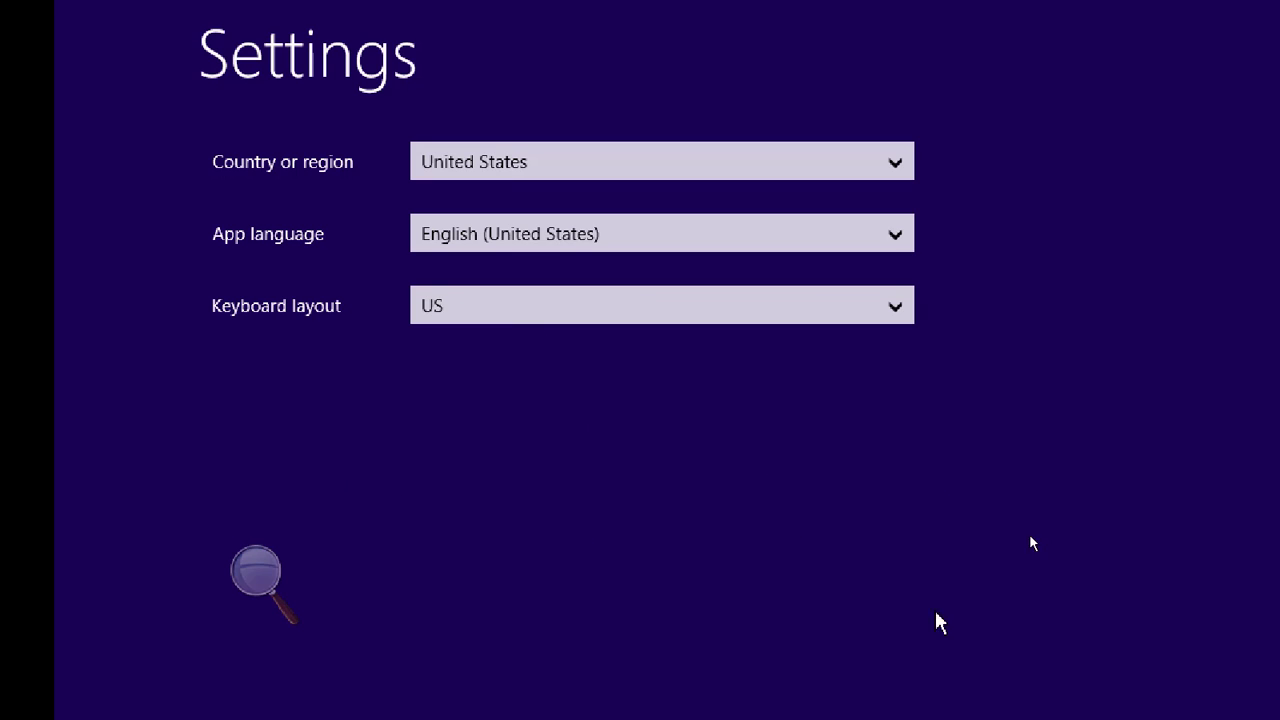
click(1079, 597)
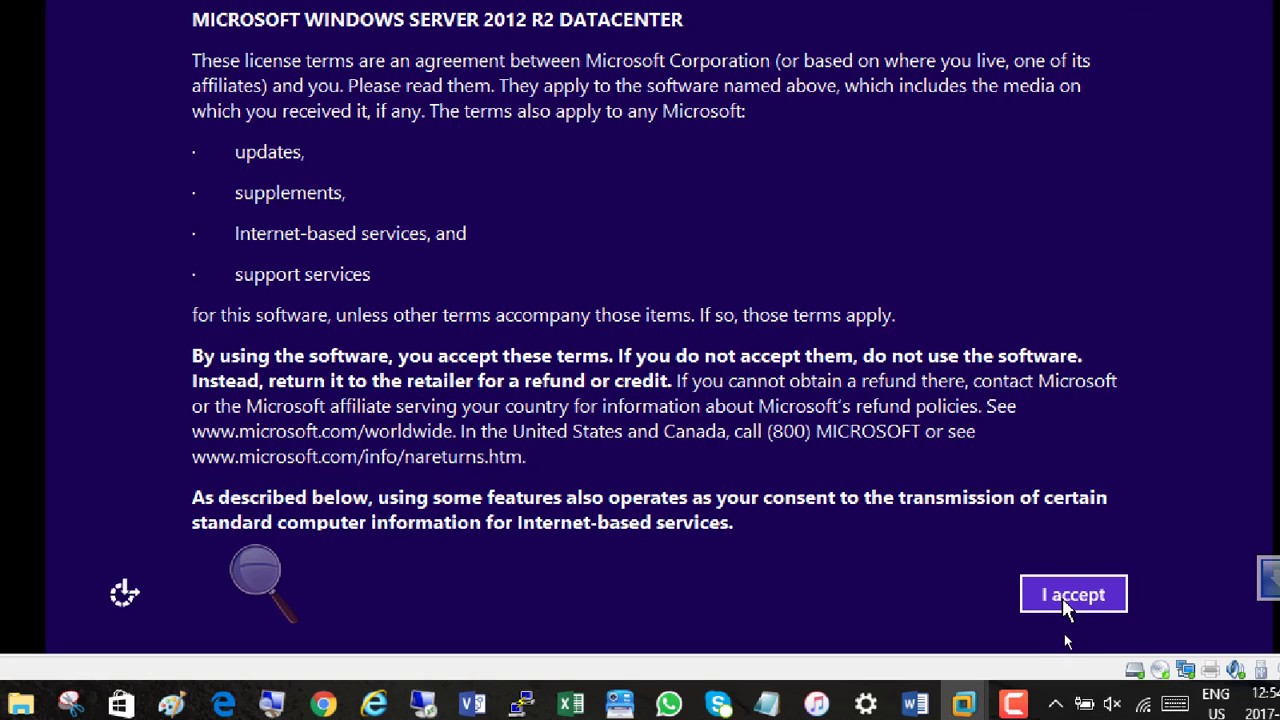
click(1062, 598)
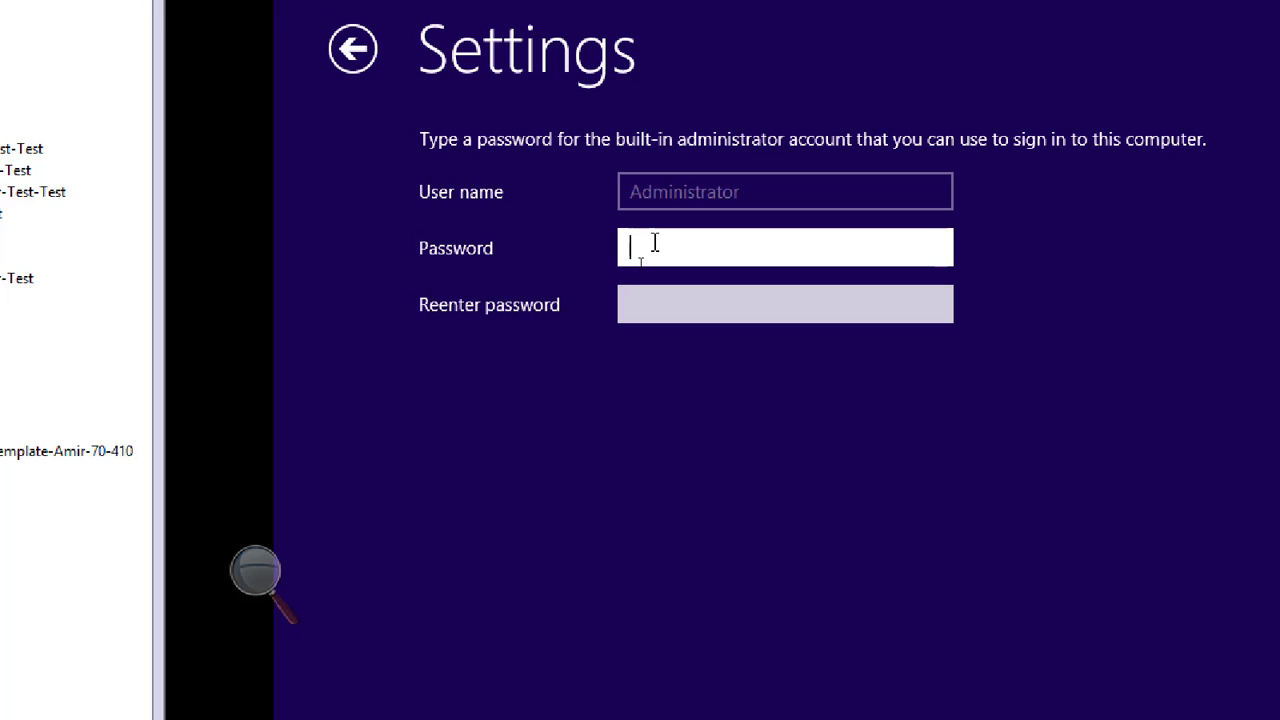
Enter and re-enter the built-in administrator account password on Server01, check both entries and finish the setup
text(*********)
click(934, 250)
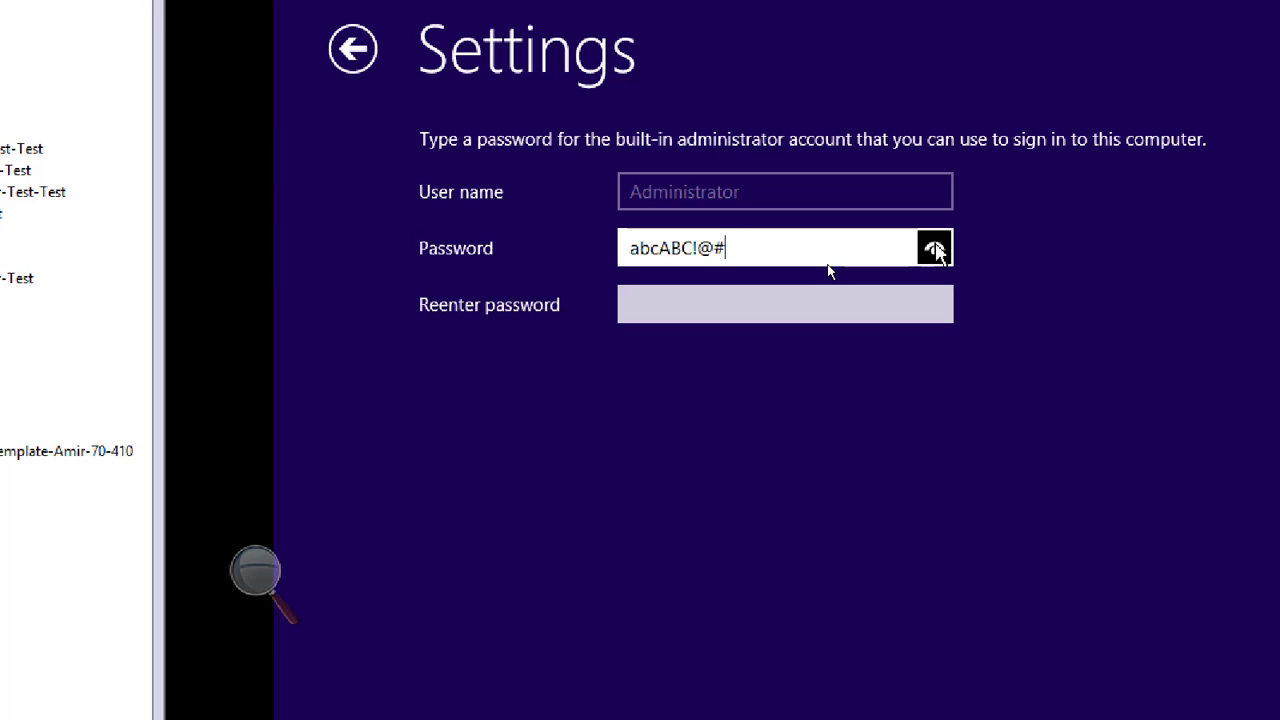
click(810, 302)
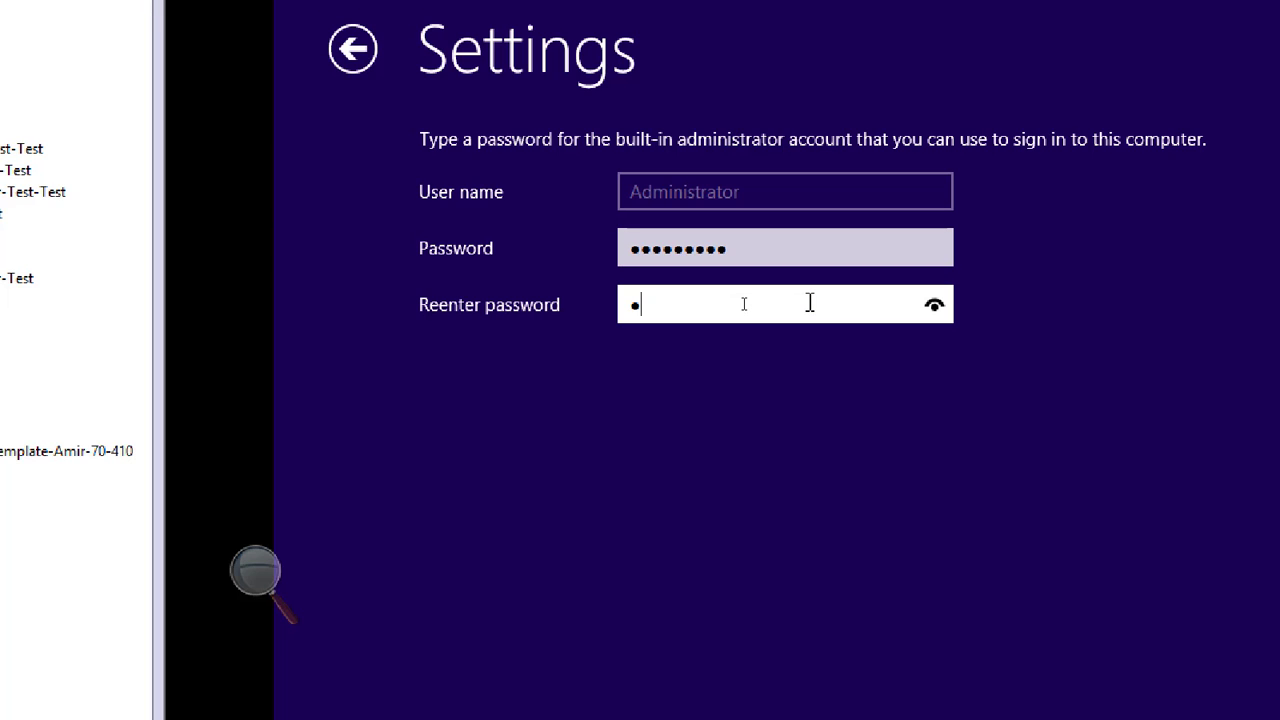
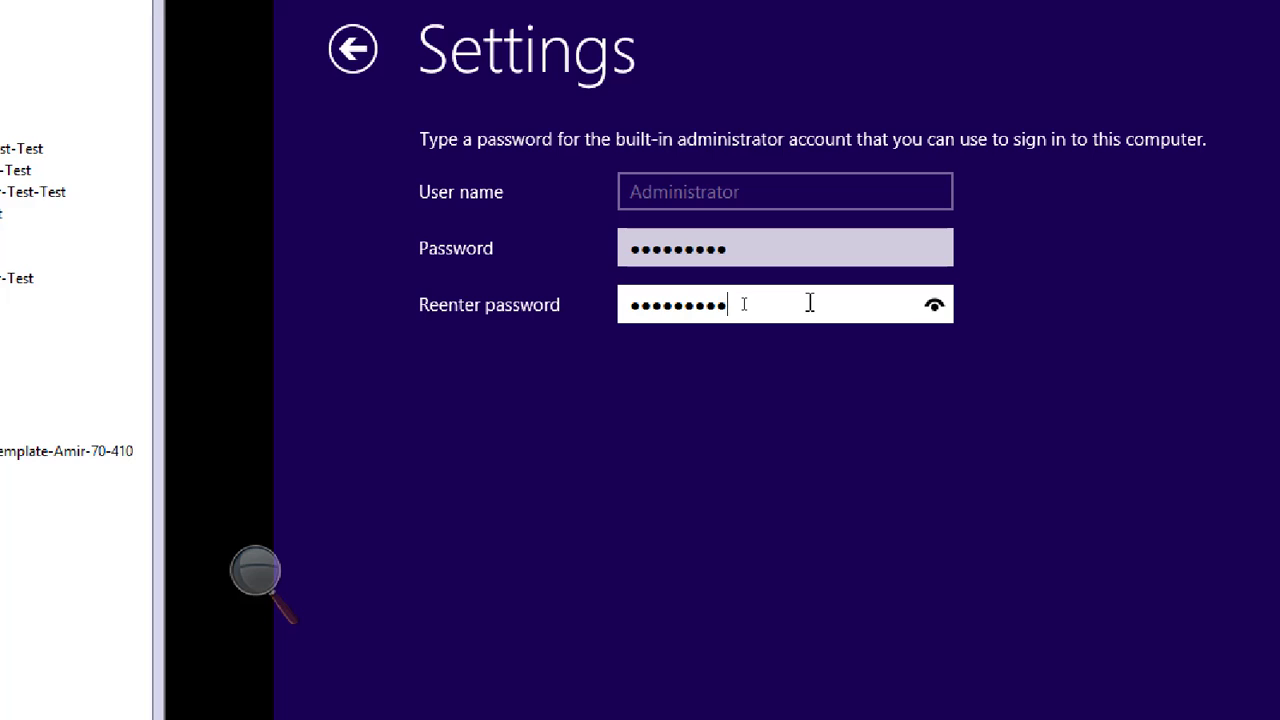
key(BackSpace)
key(BackSpace)
key(BackSpace)
click(932, 308)
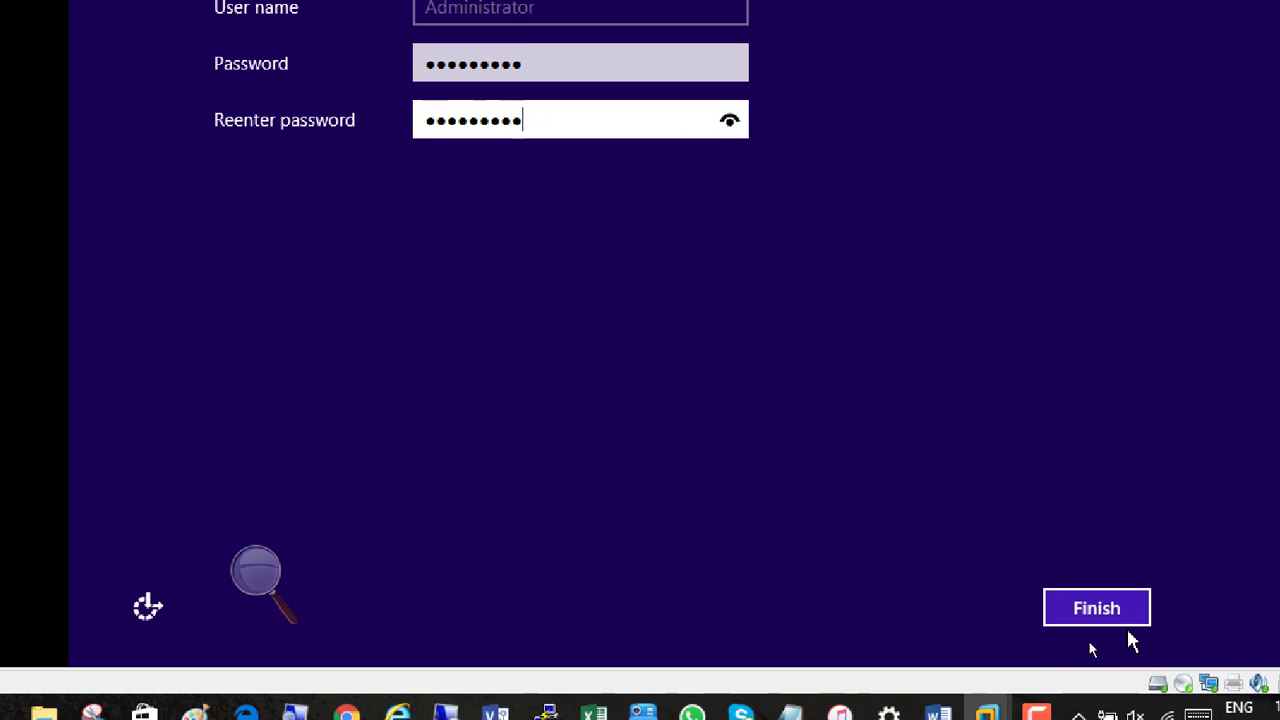
click(1088, 612)
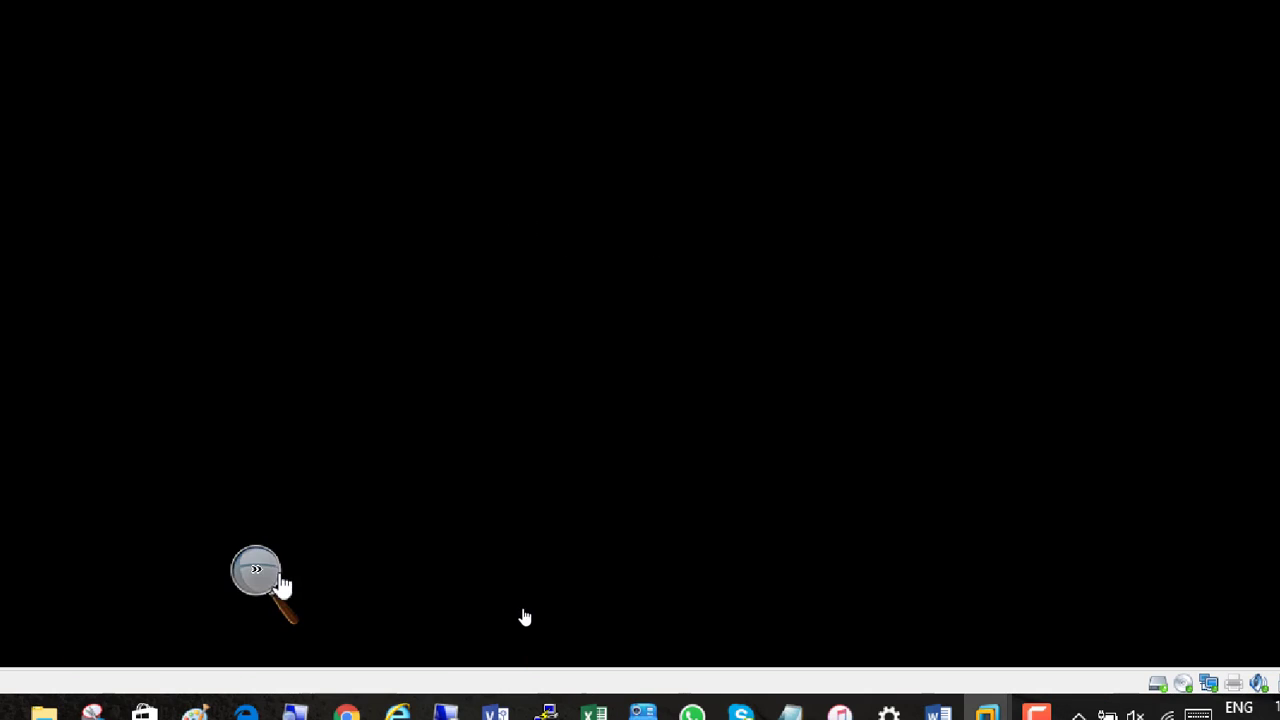
Sign in to Server01 as Administrator by sending Ctrl+Alt+Delete to the virtual machine and entering the account password
click(257, 578)
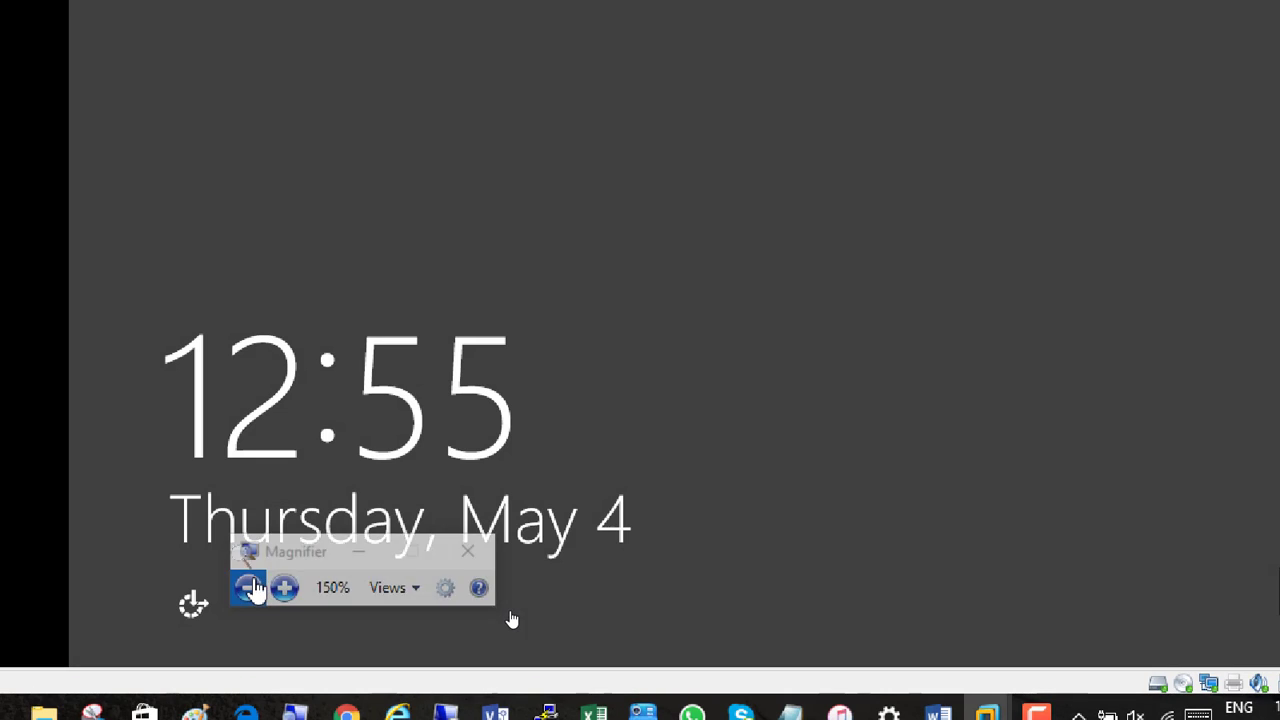
click(278, 588)
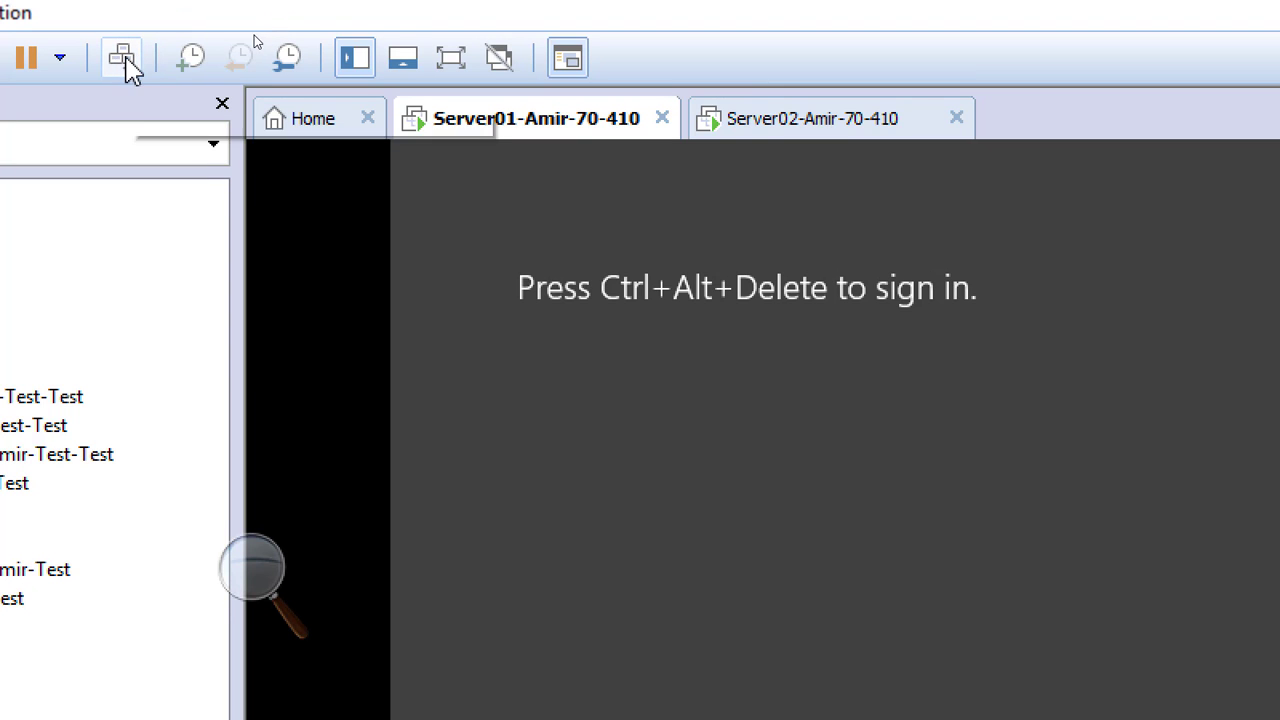
click(122, 62)
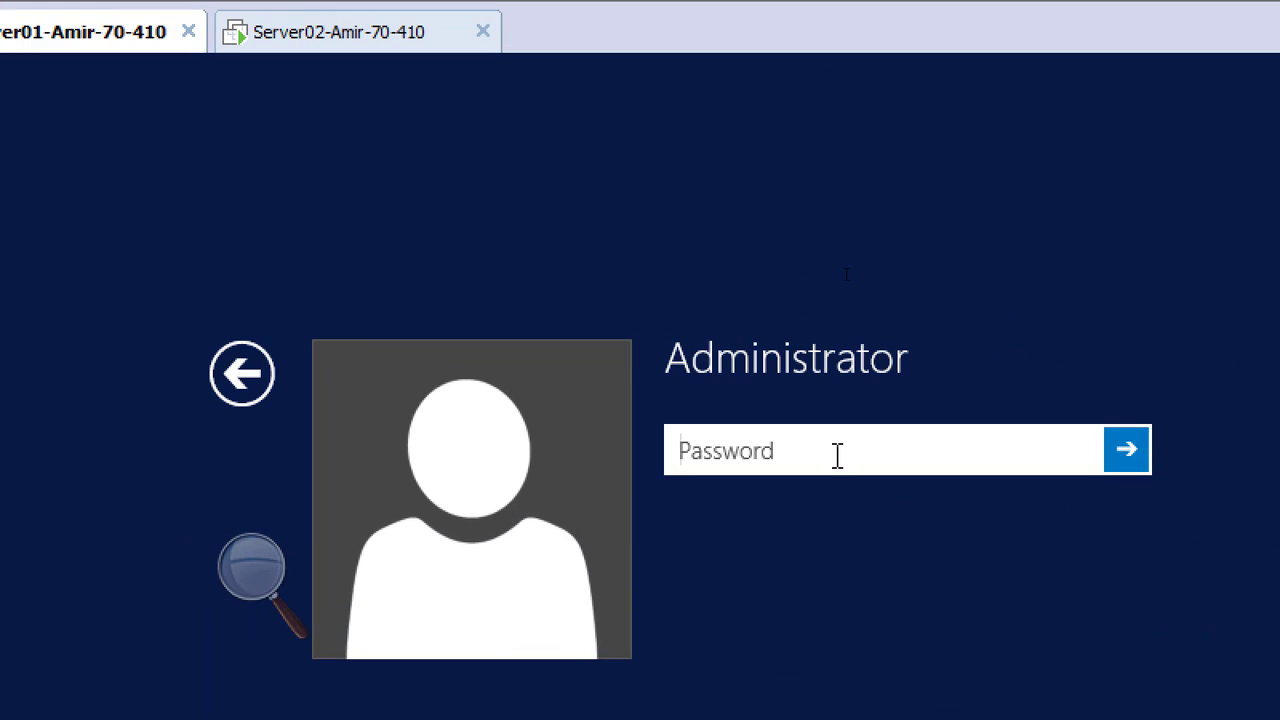
text(•••••••)
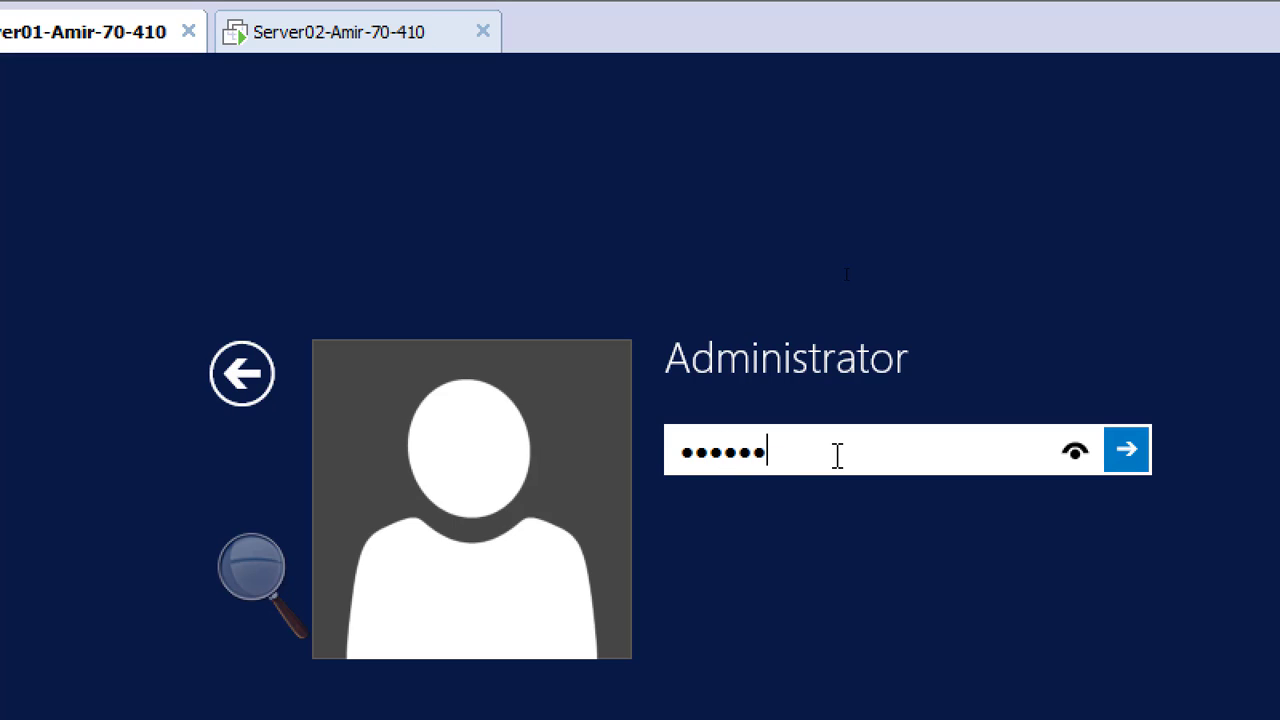
text(••)
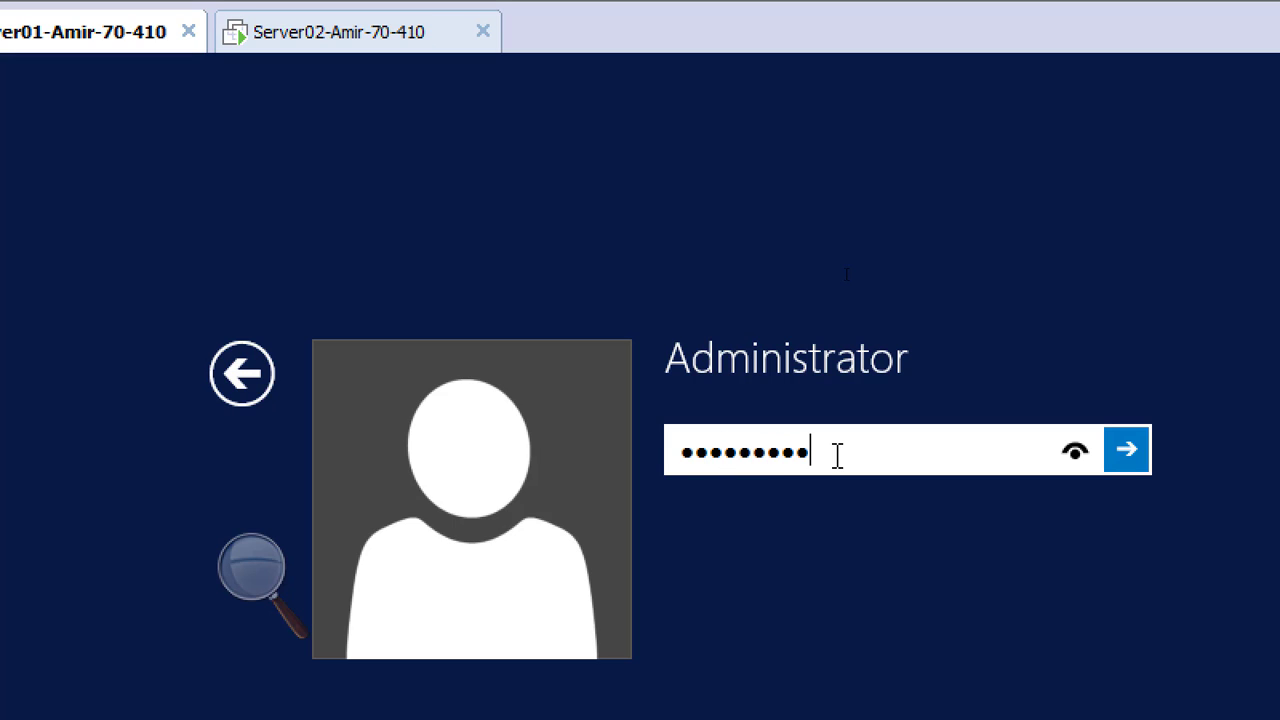
click(1126, 451)
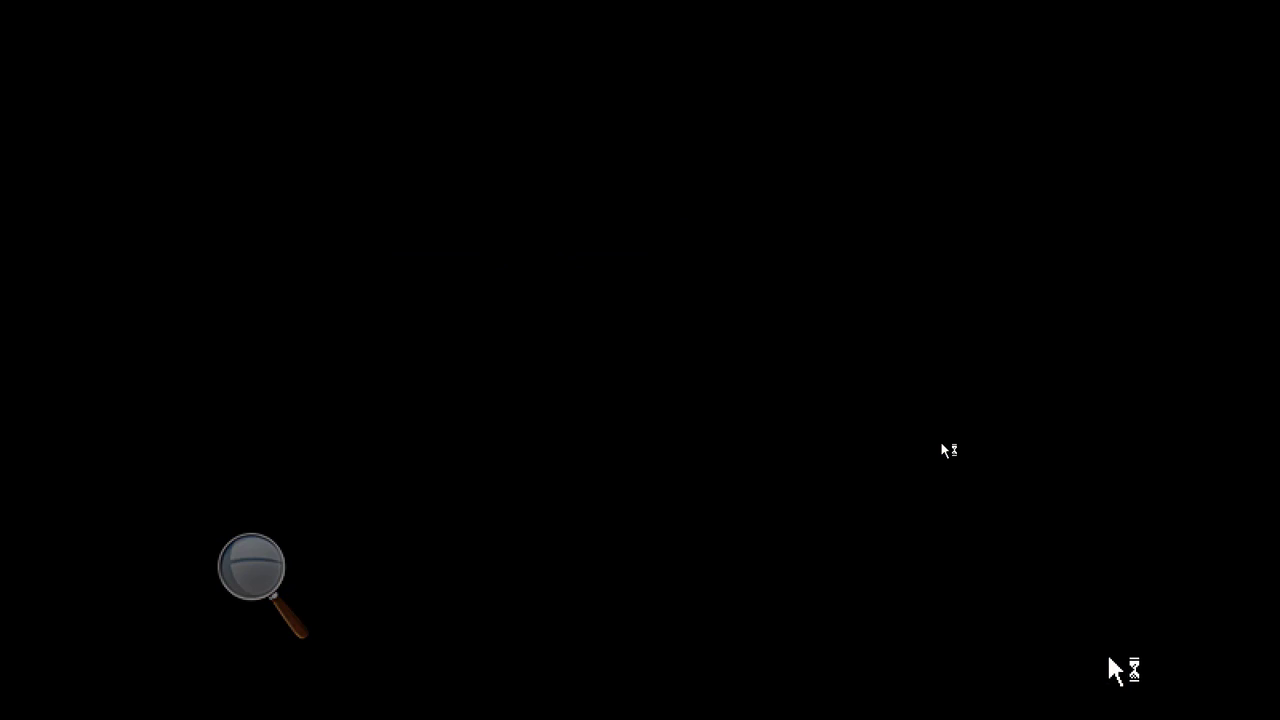
Switch to the Paint diagram of the template, servers and client, and magnify the Server01 box to 200% to review its roles
click(251, 567)
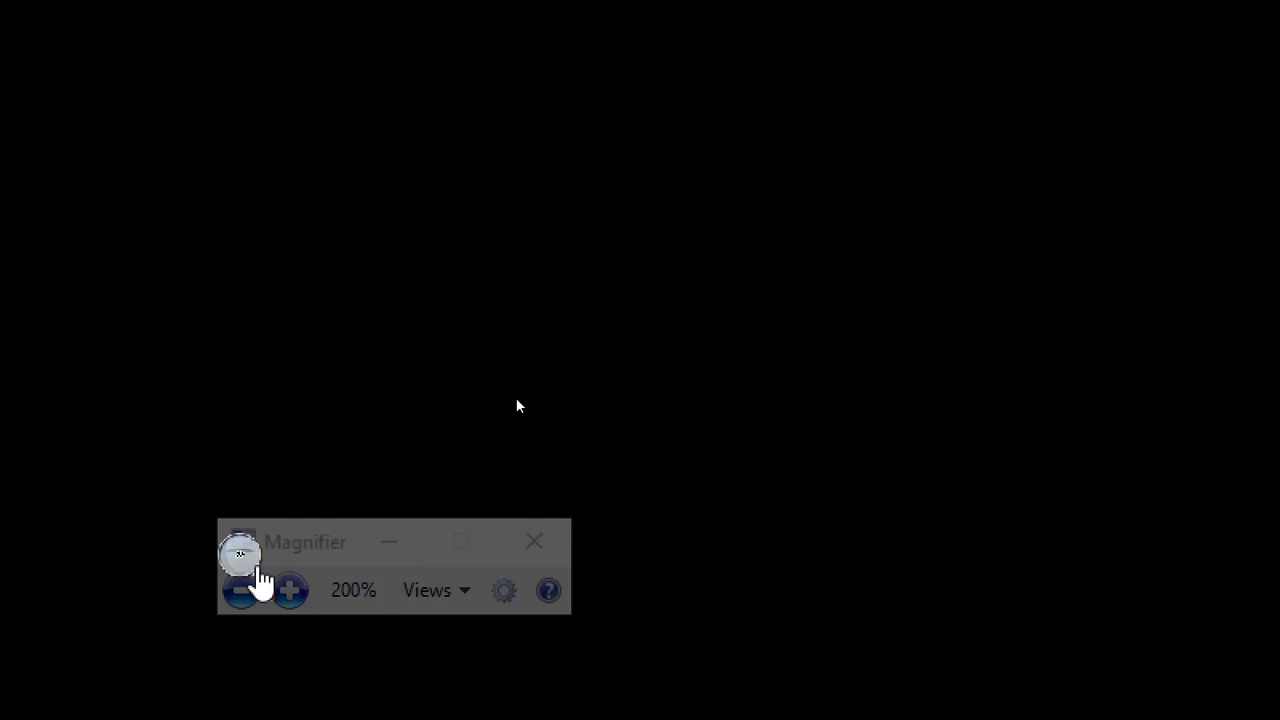
click(243, 592)
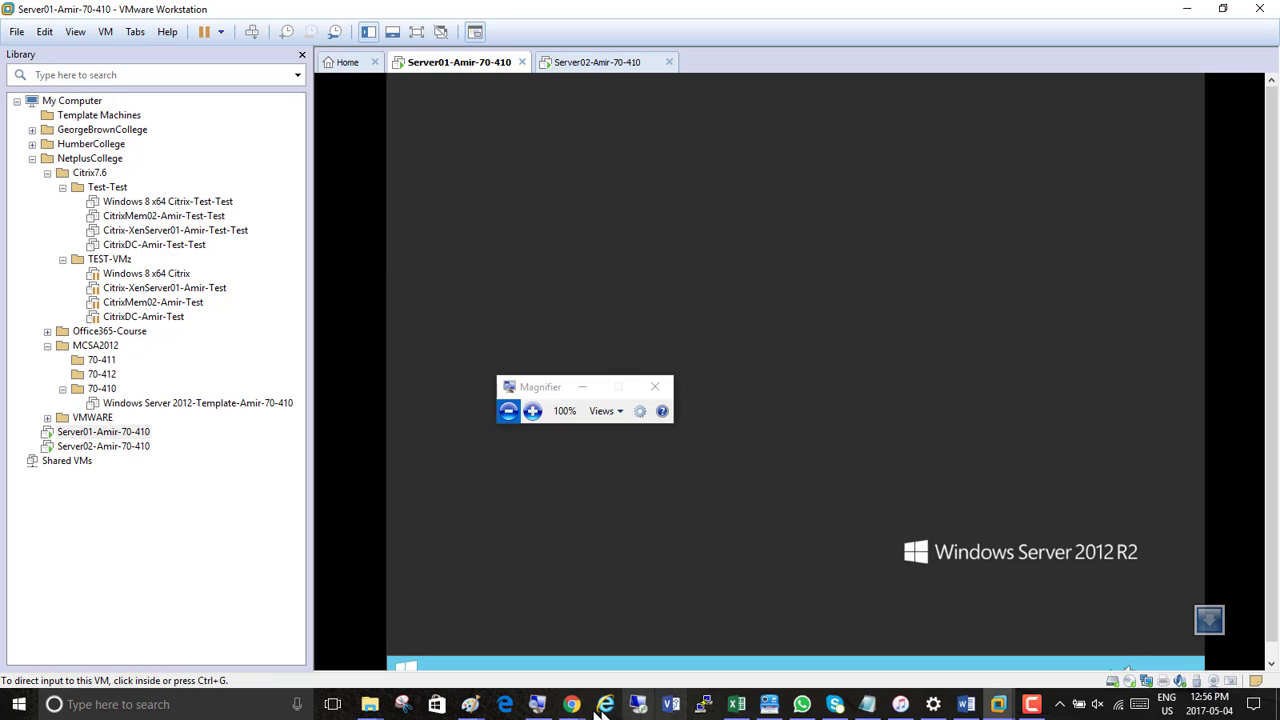
mouse_move(472, 706)
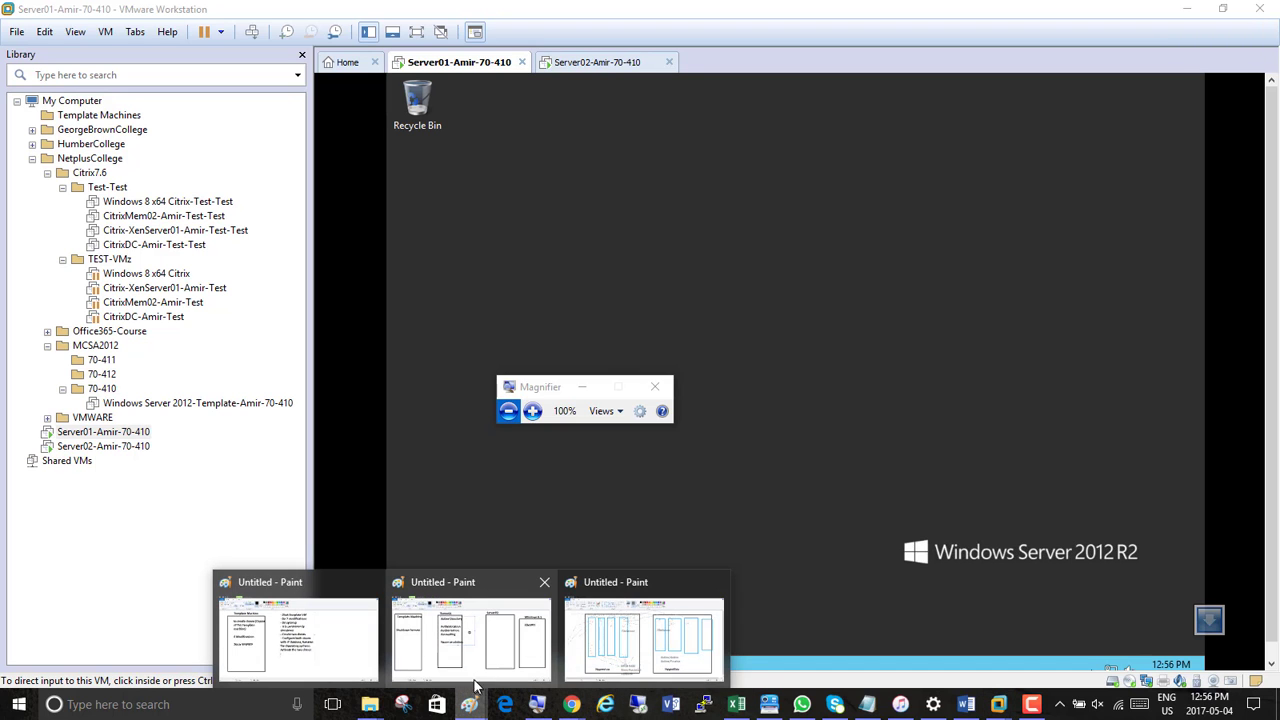
click(437, 648)
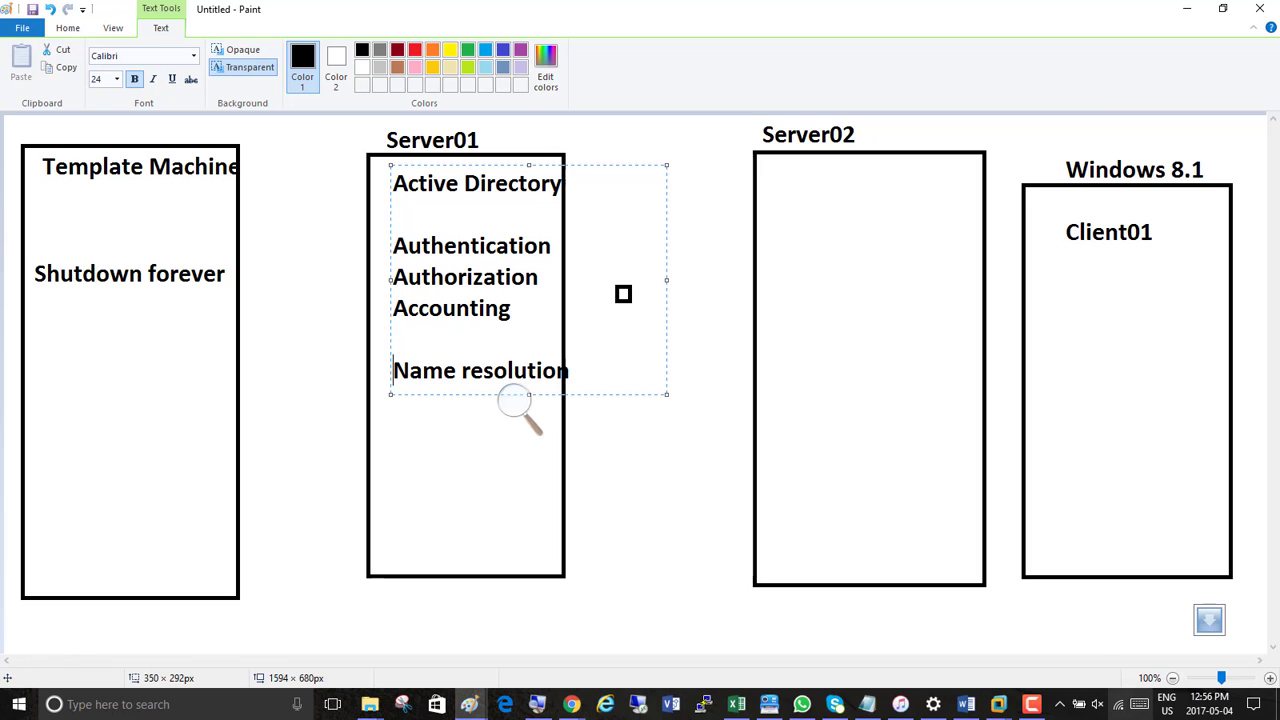
click(1032, 706)
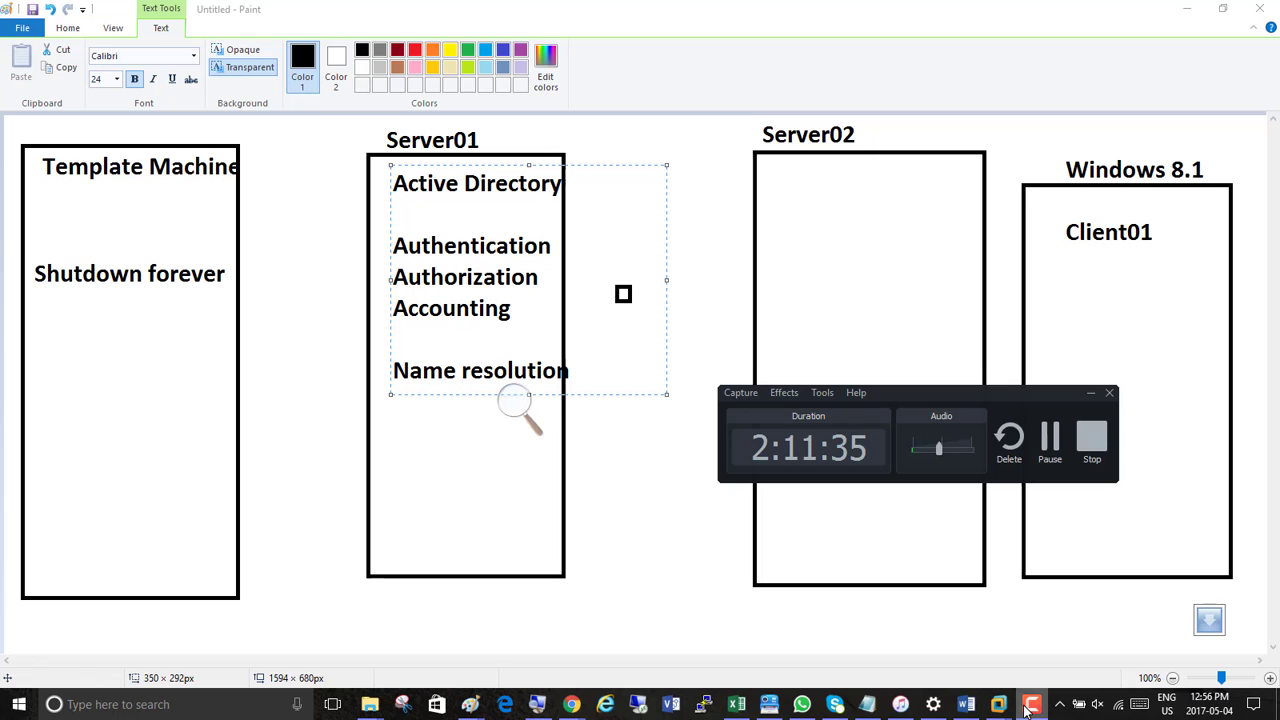
click(1032, 704)
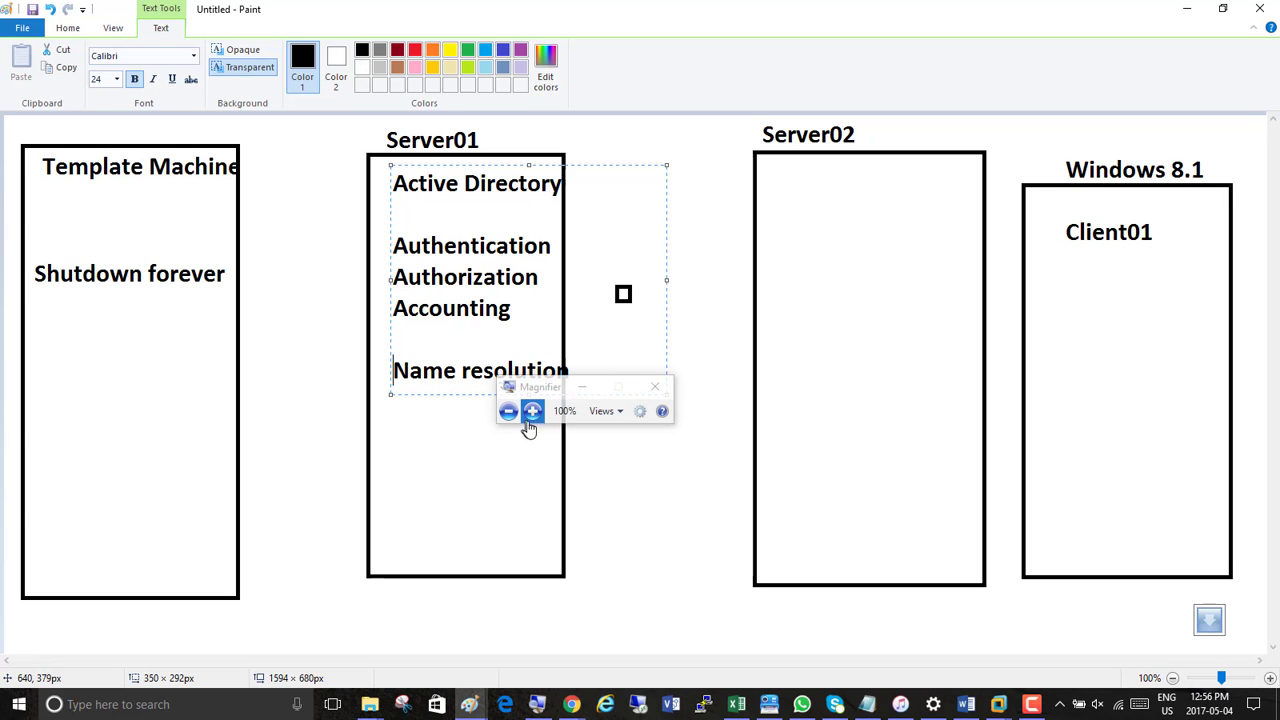
click(532, 413)
click(532, 413)
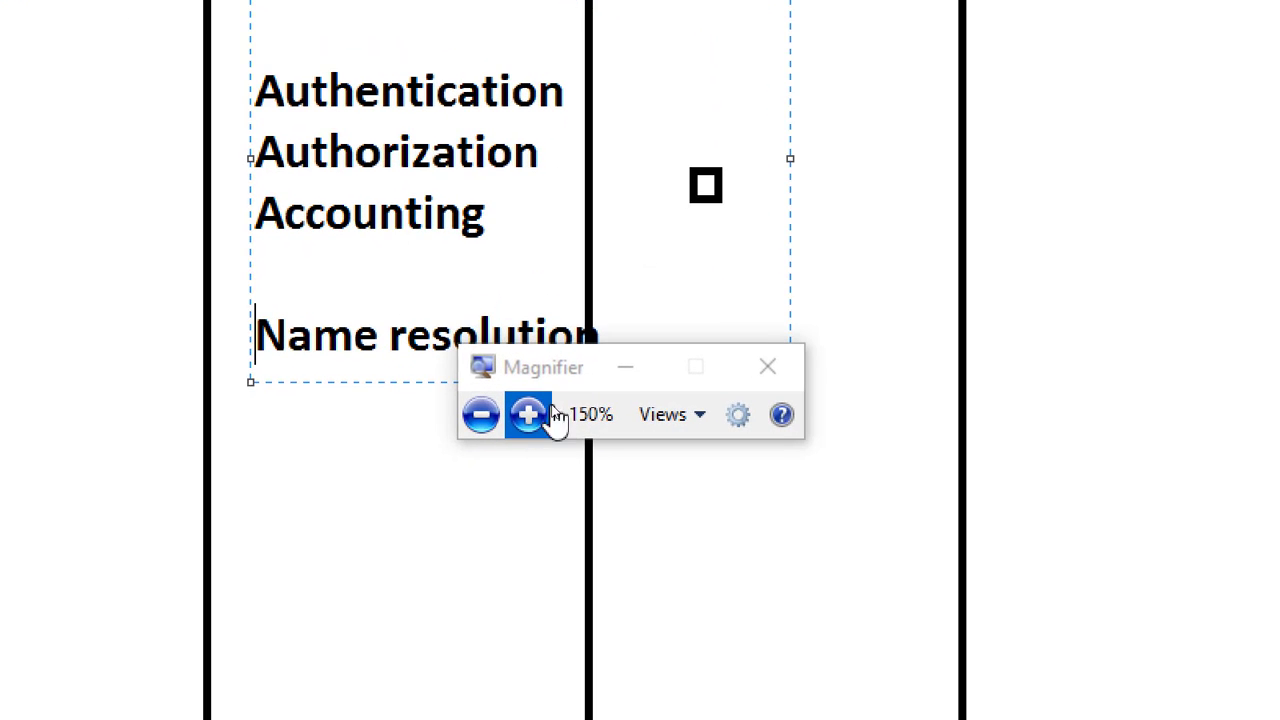
click(532, 413)
click(627, 375)
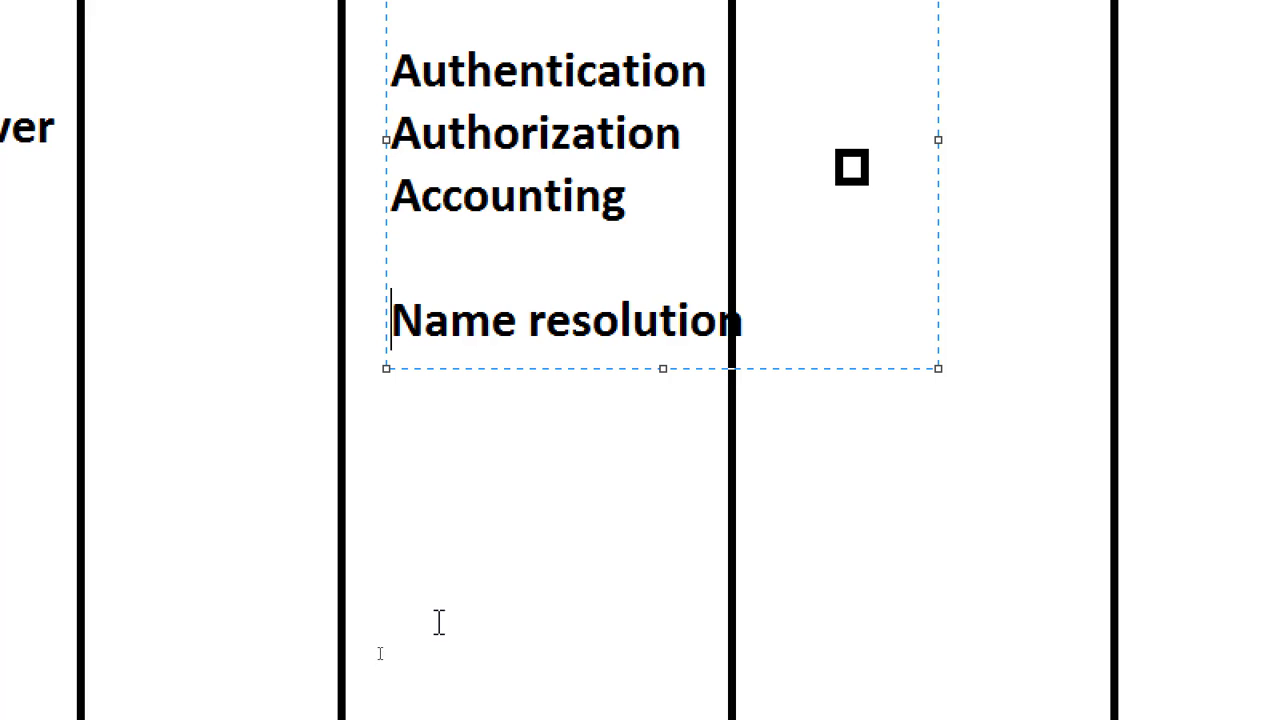
Return the screen magnification to 100% so the whole lab diagram fits in view
click(776, 690)
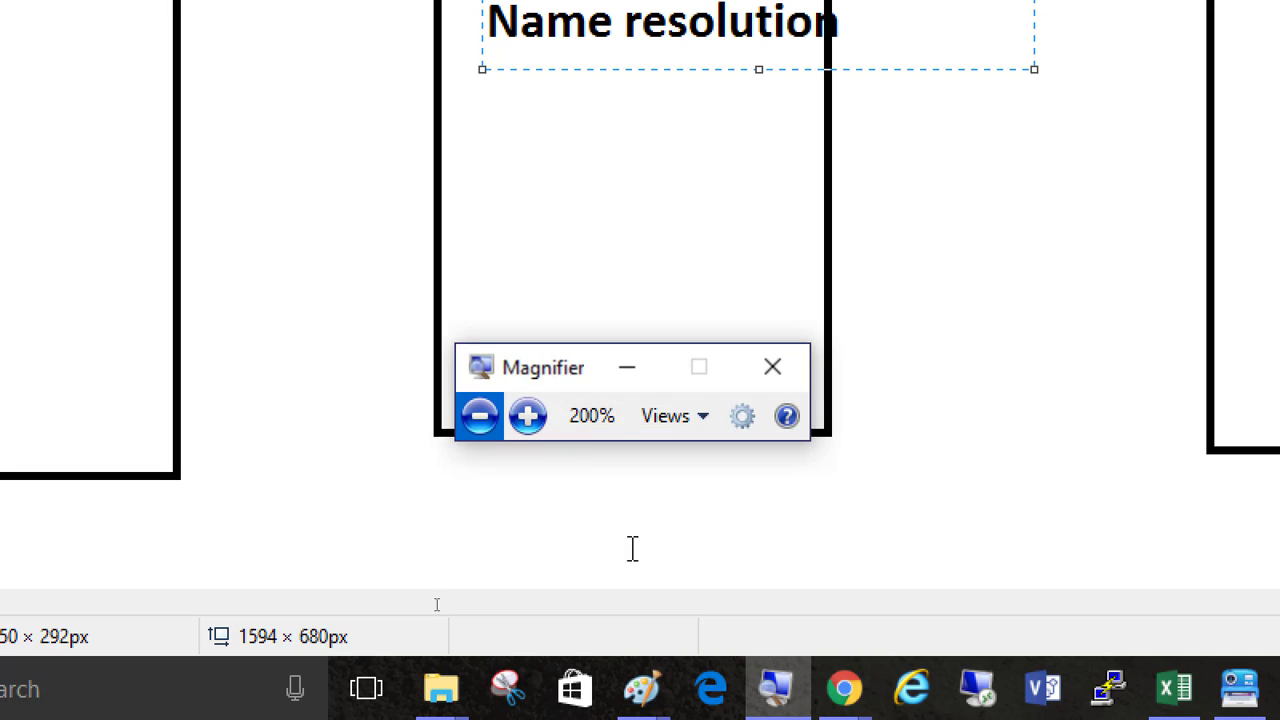
click(479, 415)
click(479, 415)
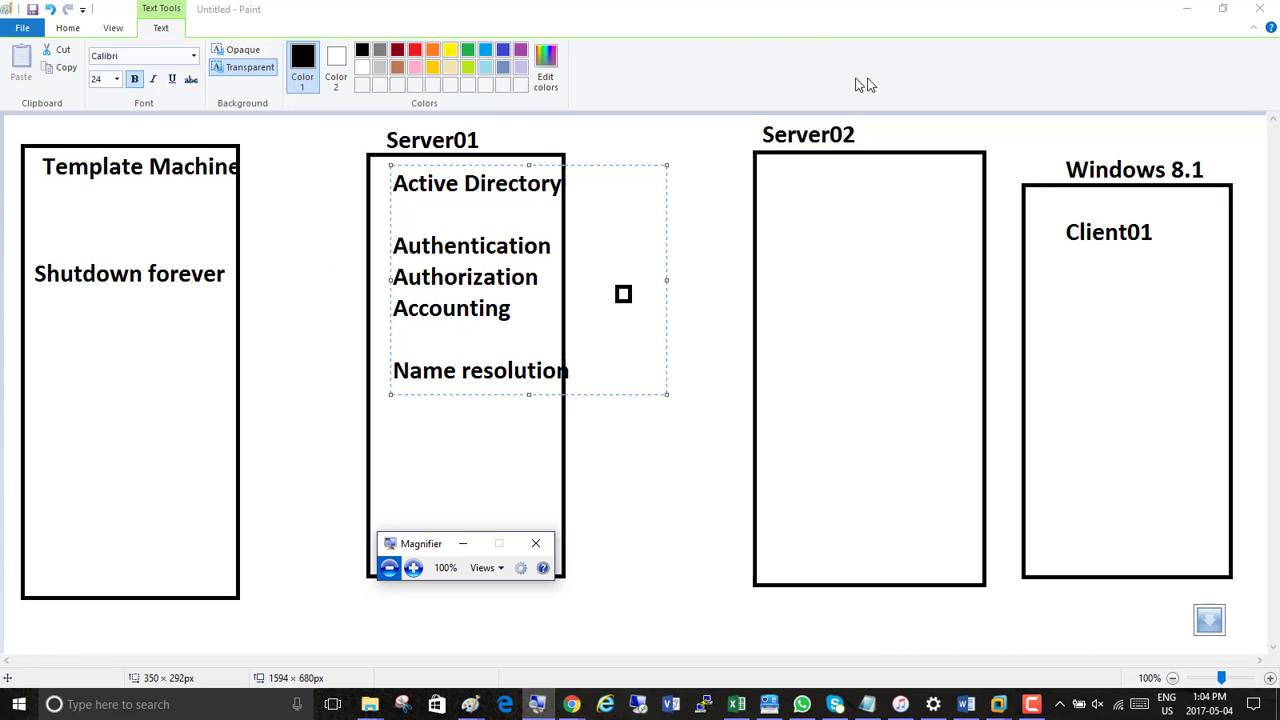
Open a second, blank Paint window and list 192.168.x.x, 172.16.x.x and 10.x.x.x on separate lines of a text box
right_click(469, 705)
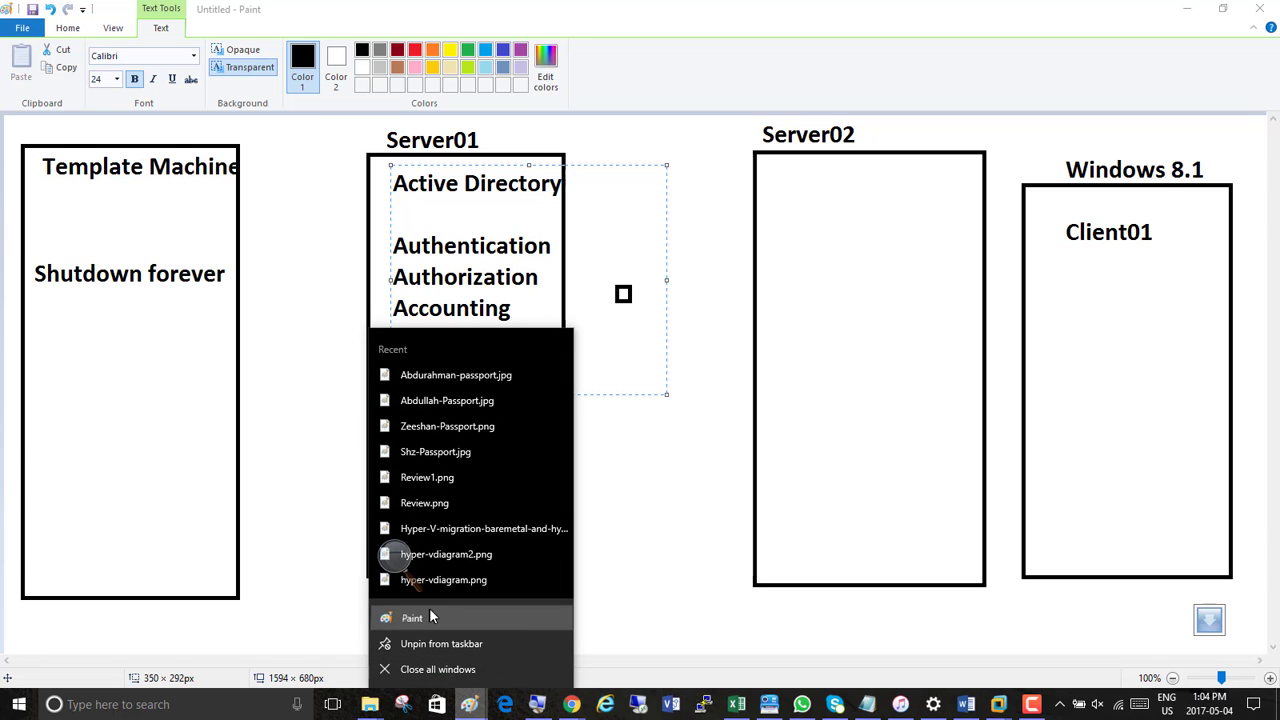
click(429, 616)
click(234, 57)
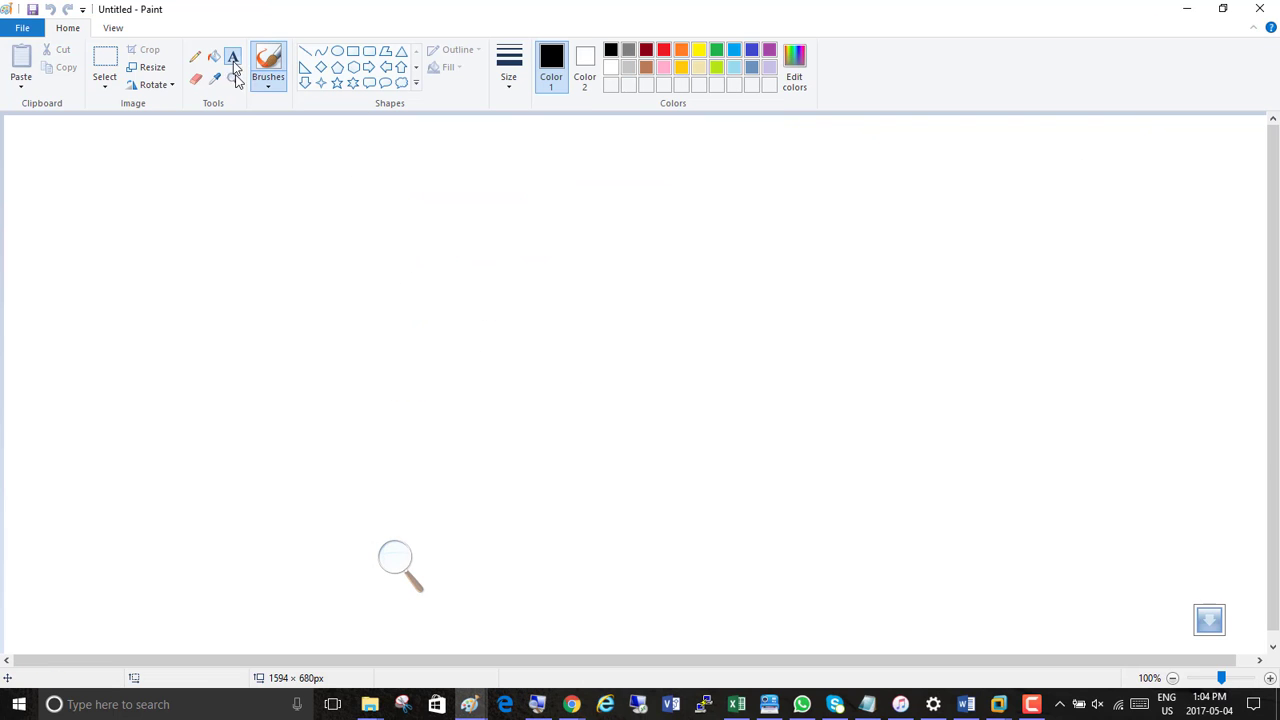
click(239, 152)
text(192.168)
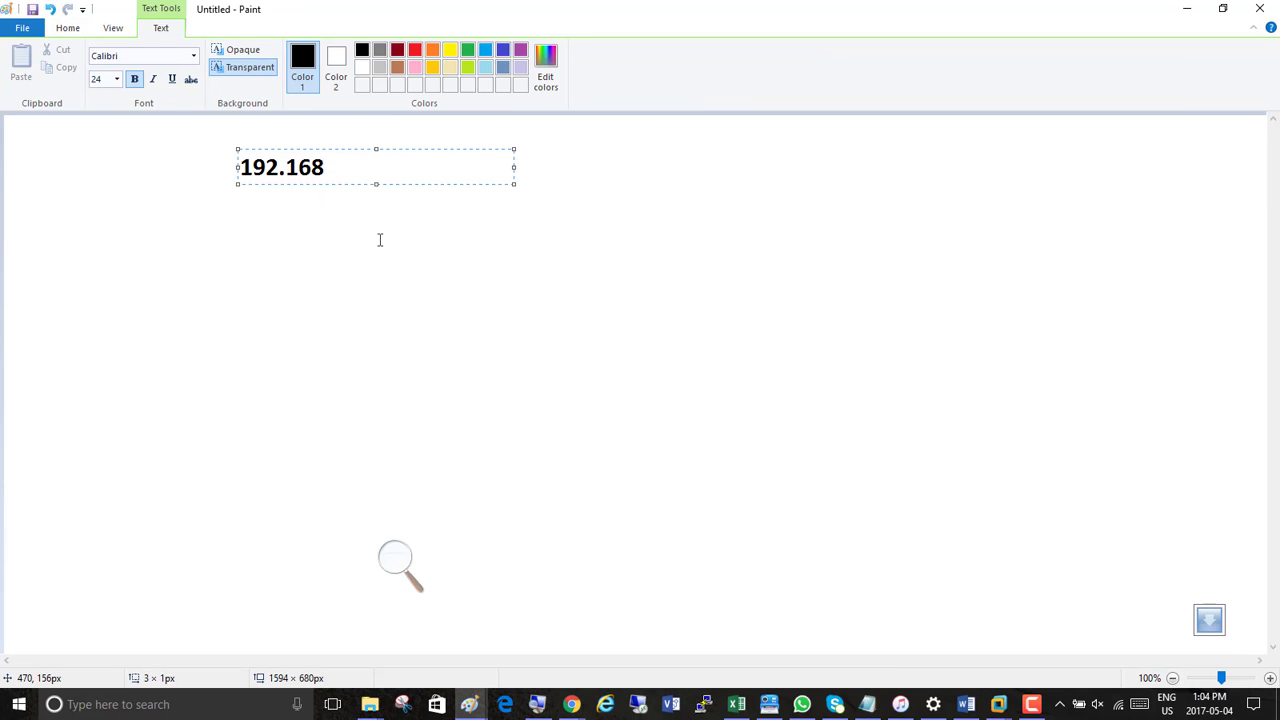
text(.x.x)
key(Return)
text(172)
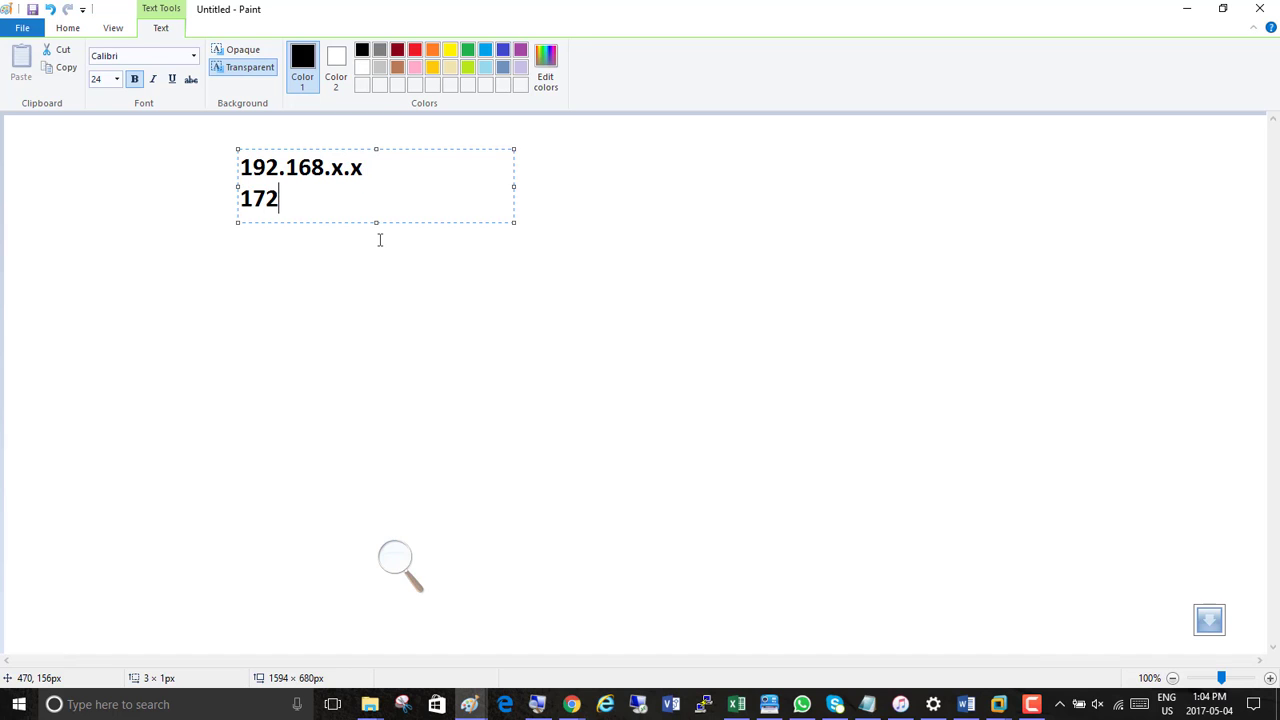
text(.16.x.x)
key(Return)
text(1)
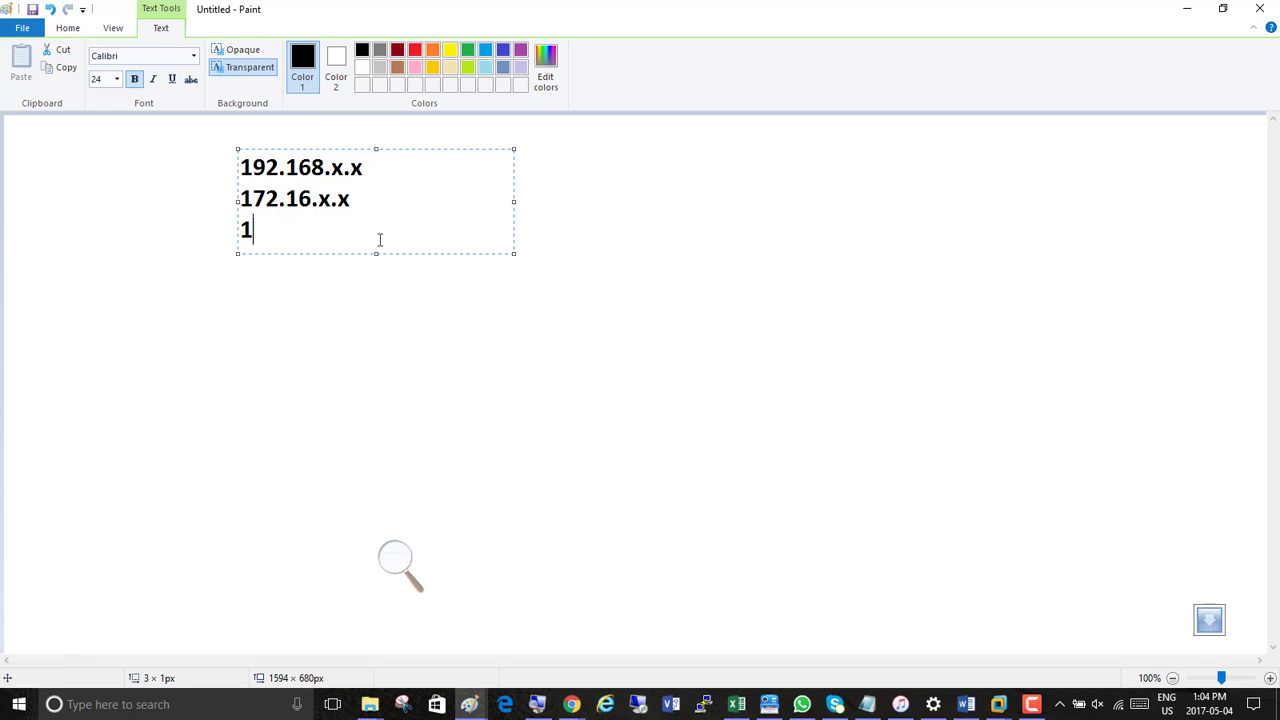
text(0.x.x.x)
Widen the text box and add "- Private Ranges" after 192.168.x.x on the first line
drag(513, 204, 862, 204)
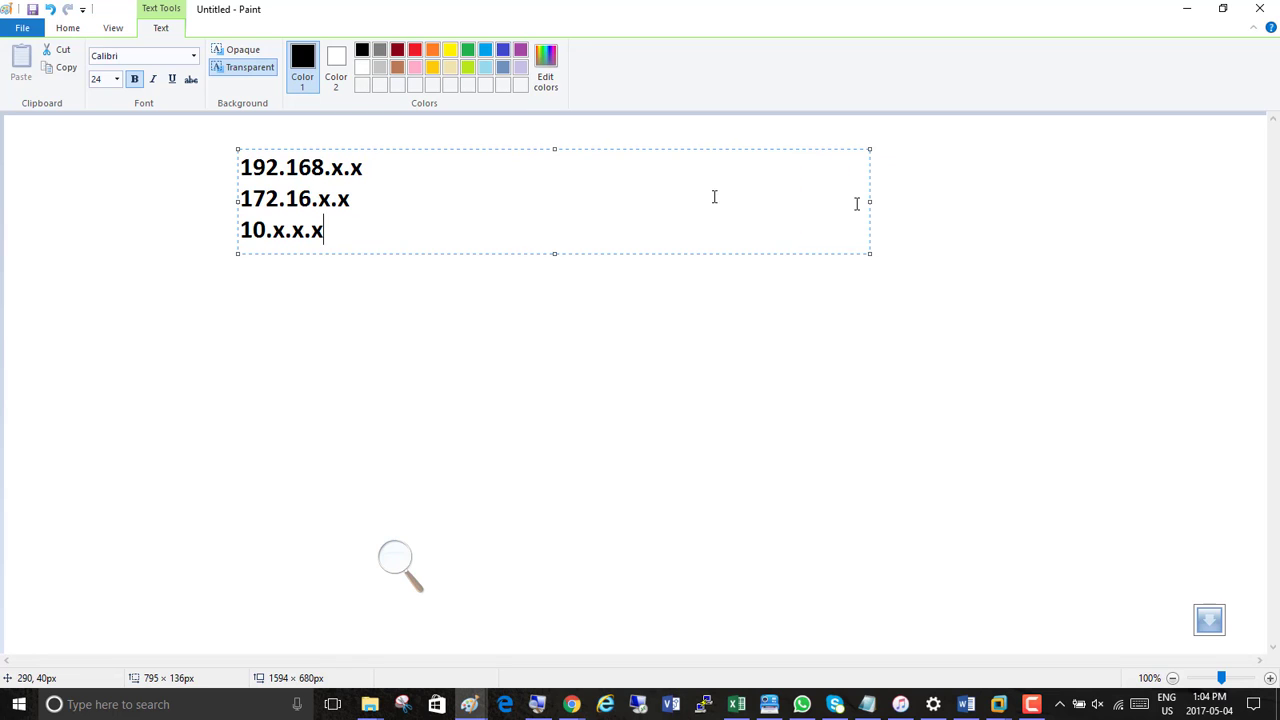
click(589, 163)
text(- Private)
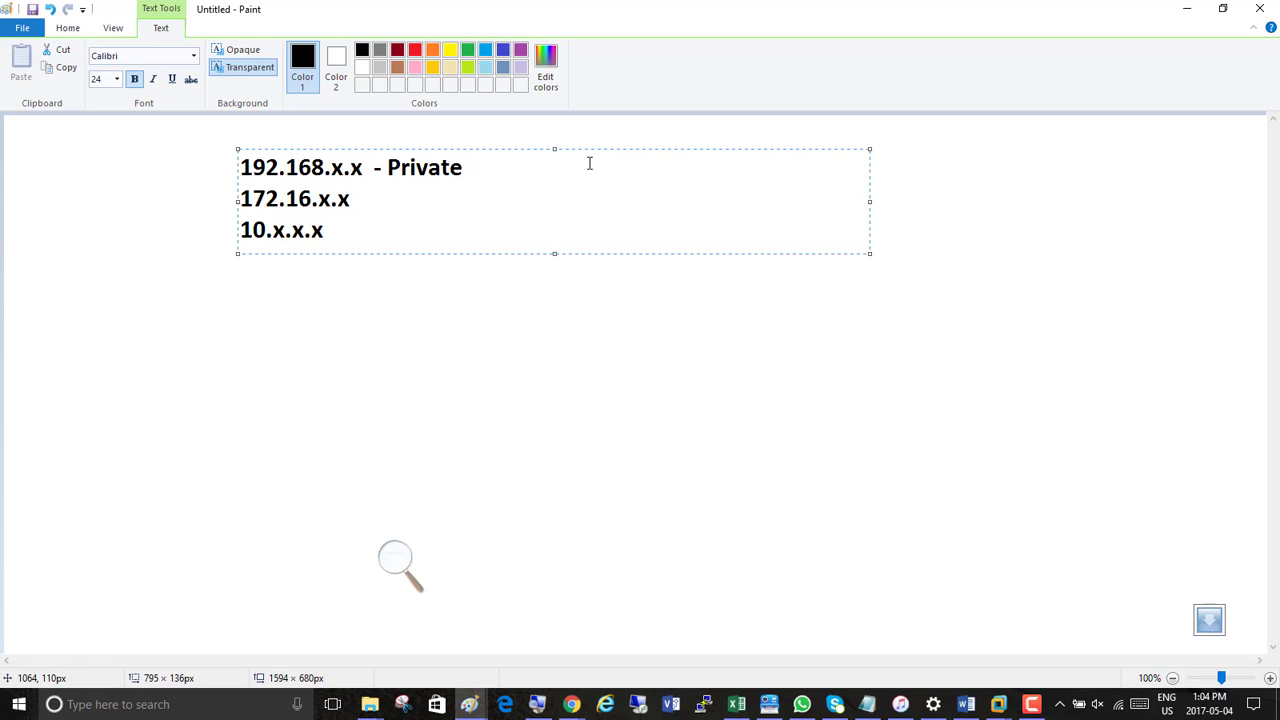
text( Ranges)
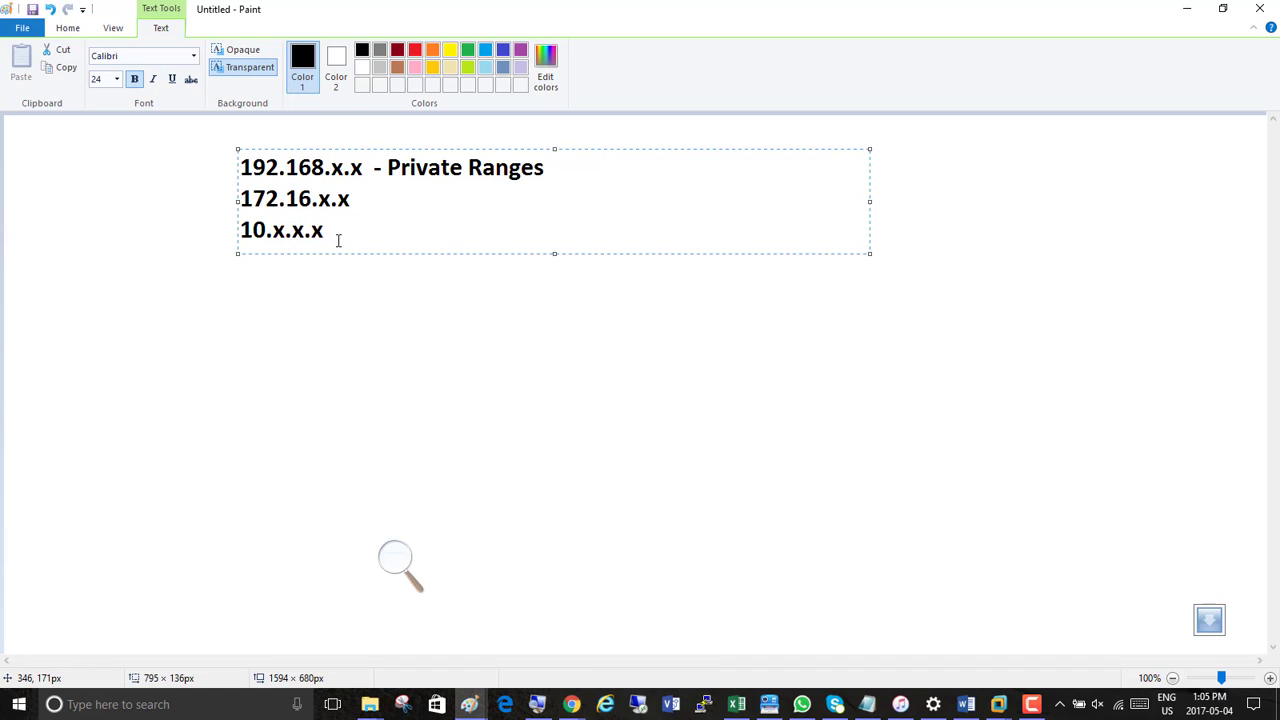
Below the ranges, leave blank lines and add server01 with IP address 192.168.200.1 and subnet mask 255.255.255.0
key(Return)
key(Return)
key(Return)
key(Return)
key(Return)
text(server01)
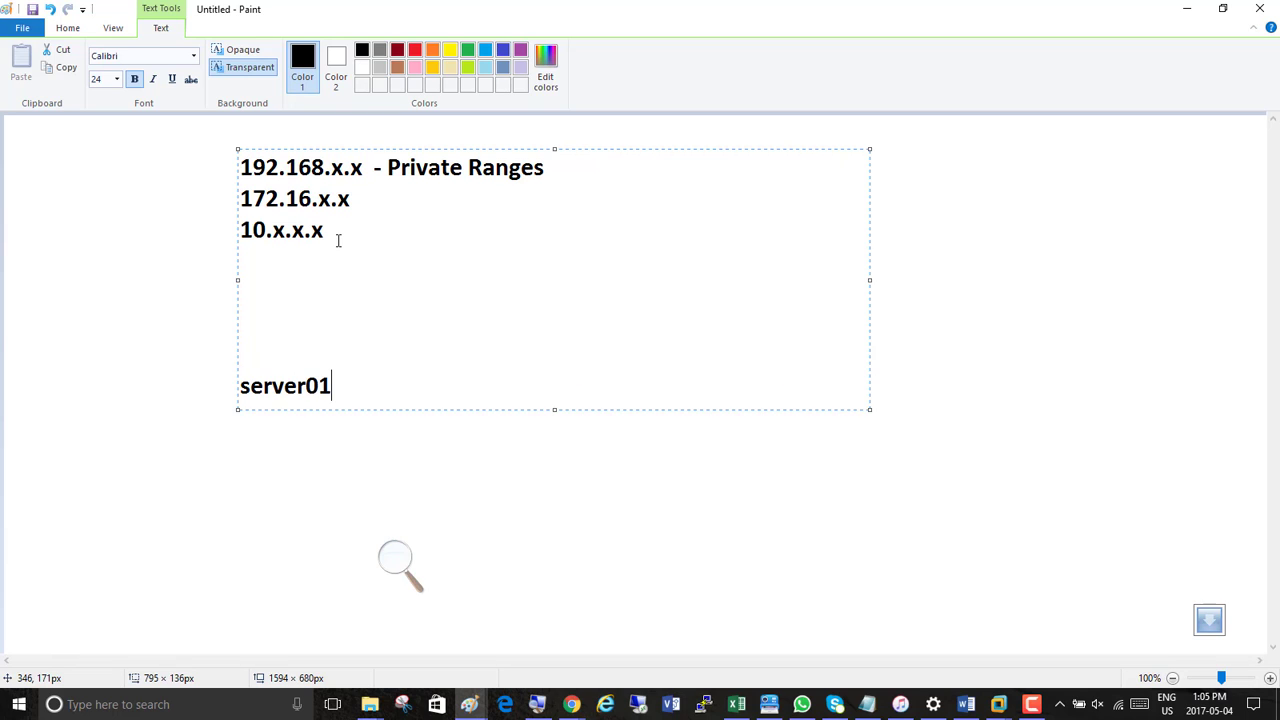
key(Return)
text(192.168.200.1)
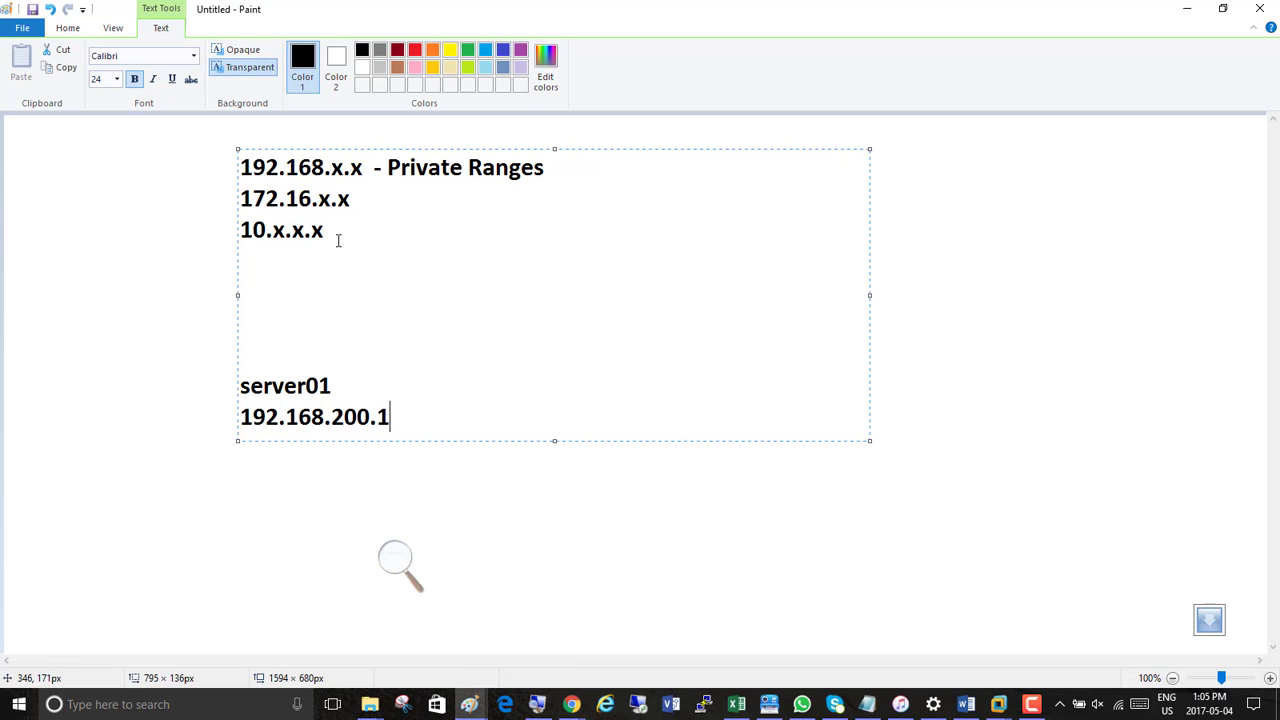
key(Return)
text(255.255.255.0)
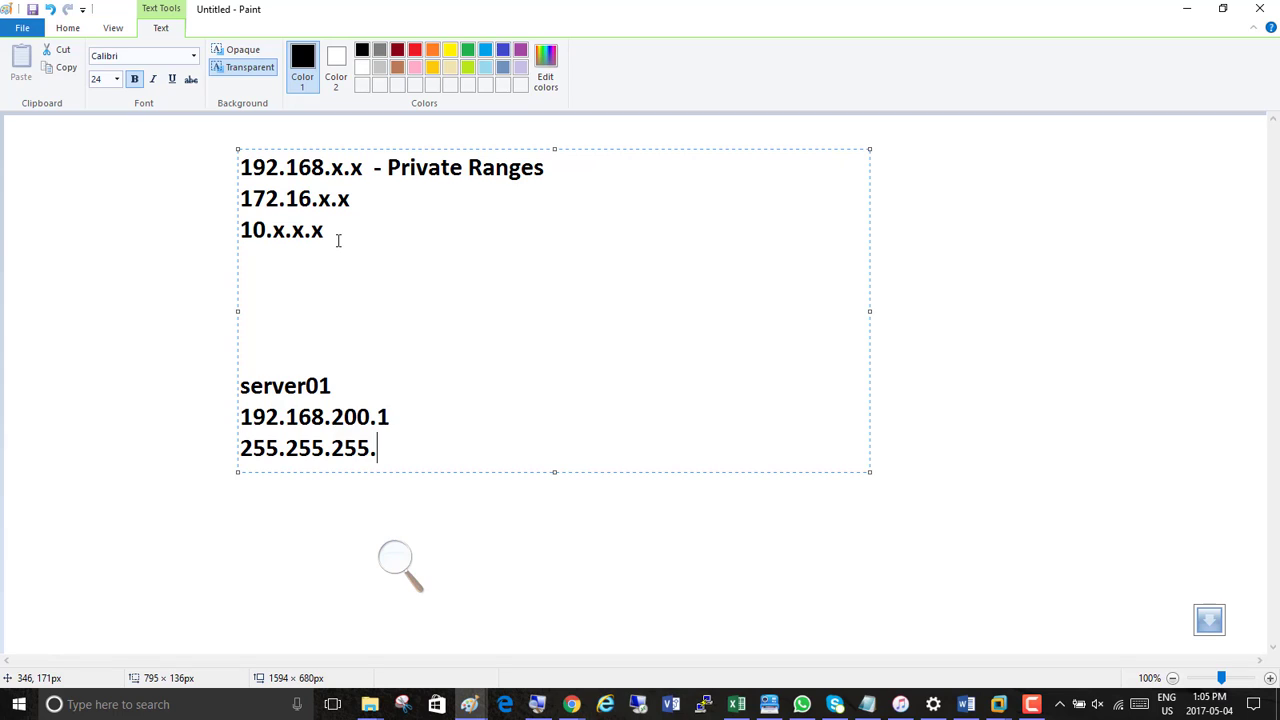
Complete the server01 settings with 192.168.200.50 and 192.168.200.1 on two further lines
key(Return)
text(192)
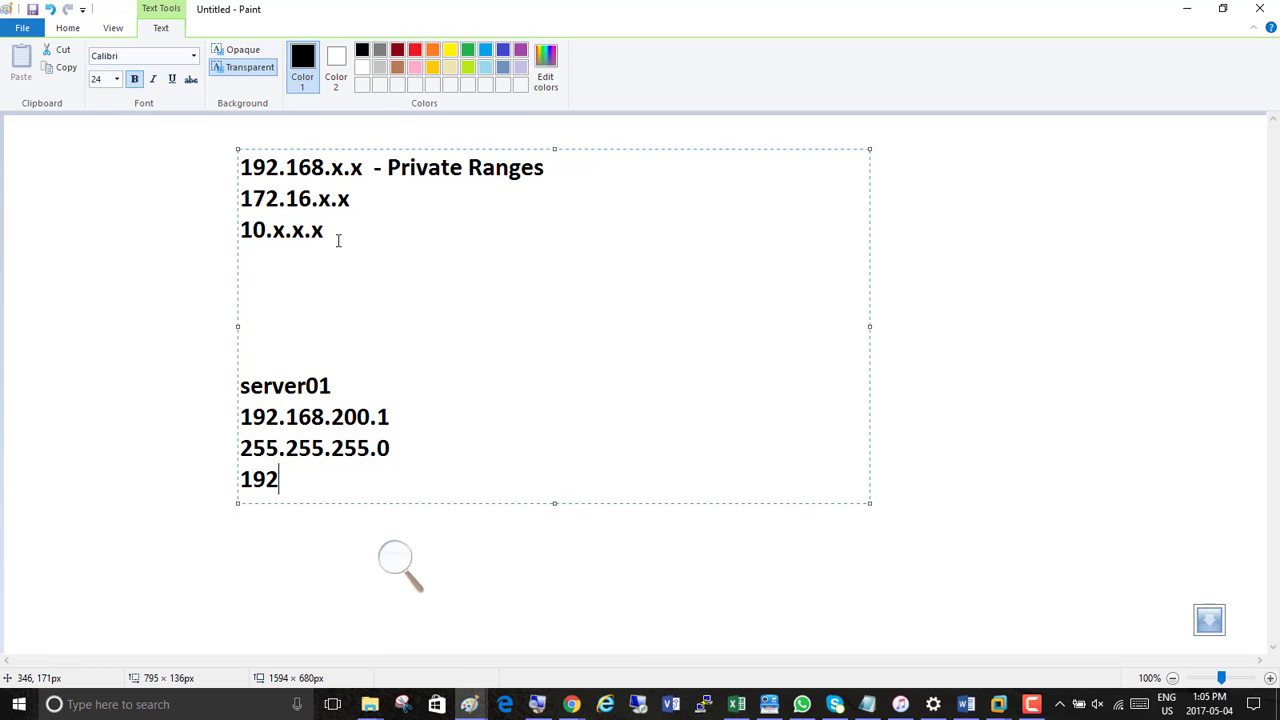
text(.168.200.50)
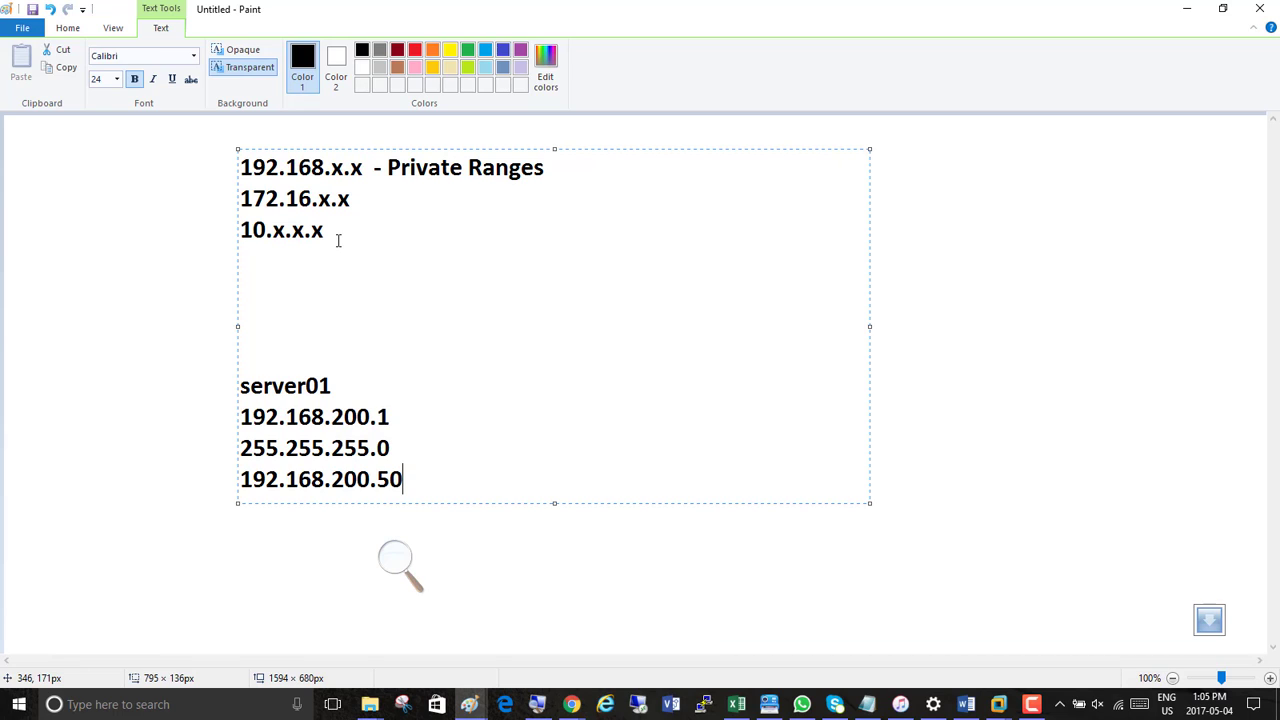
key(Return)
text(192.)
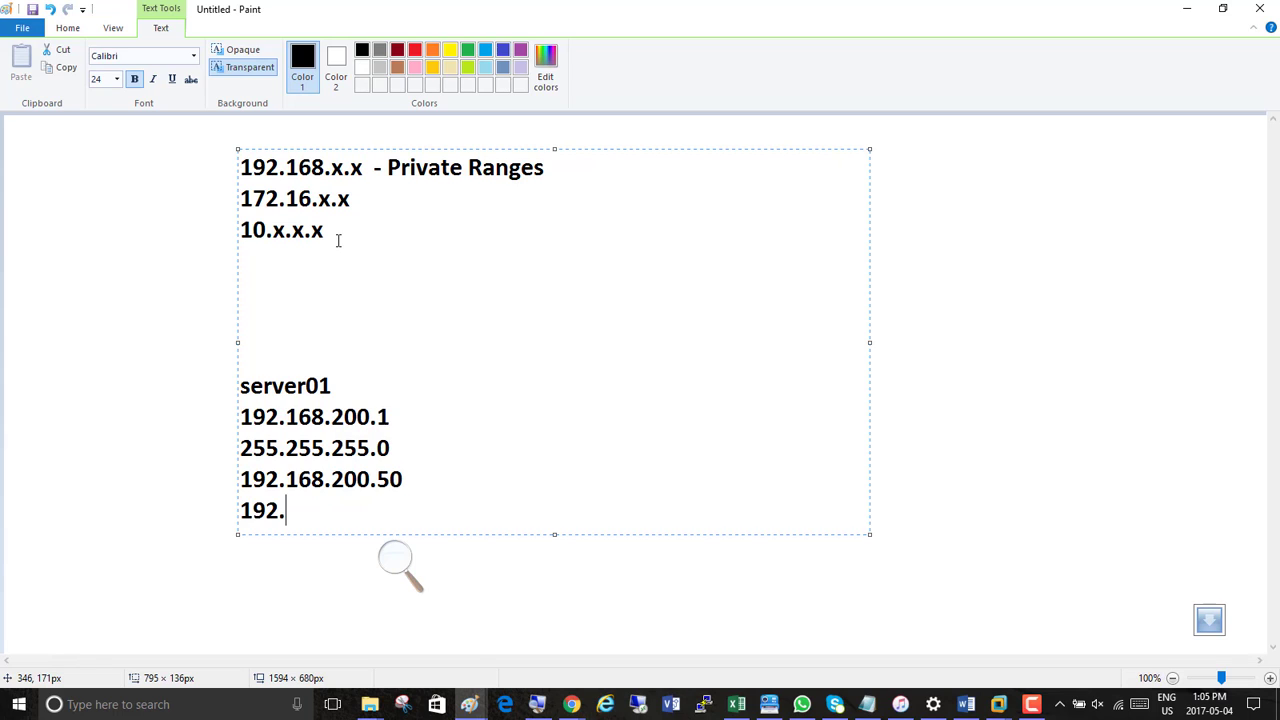
text(168.200)
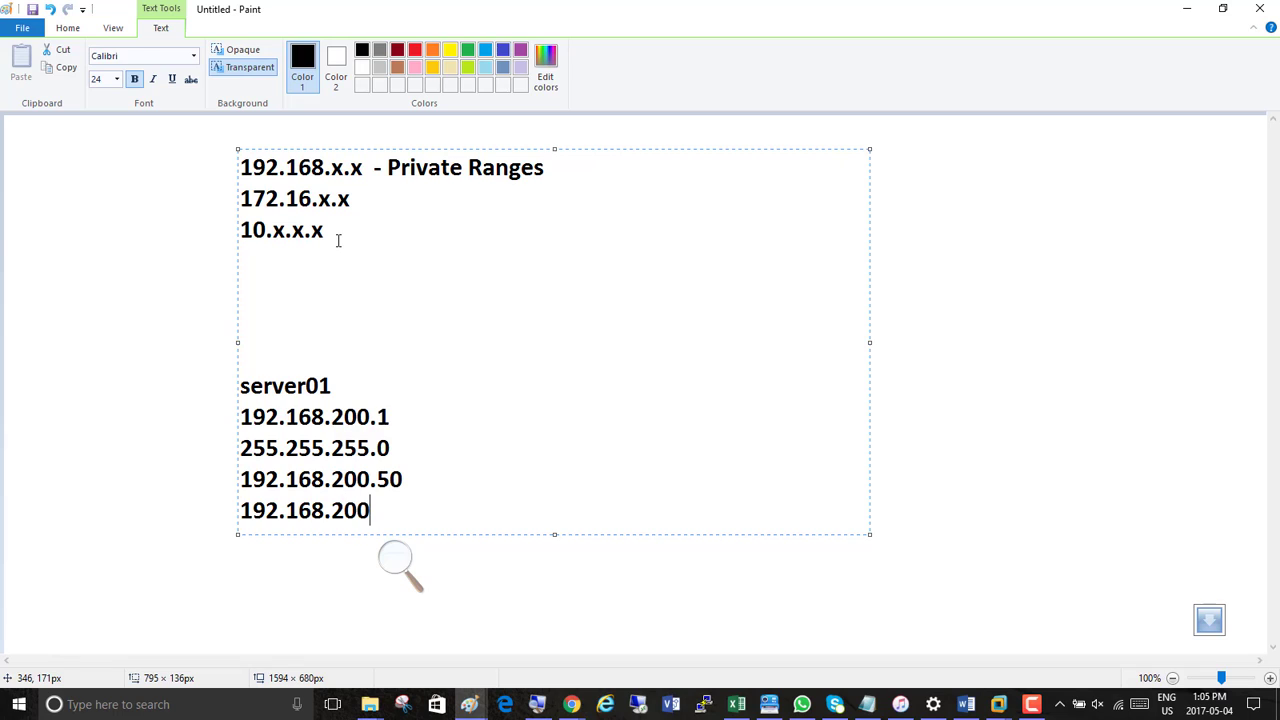
text(.1)
Duplicate the five-line server01 block beneath the original in the same text box
drag(410, 520, 240, 393)
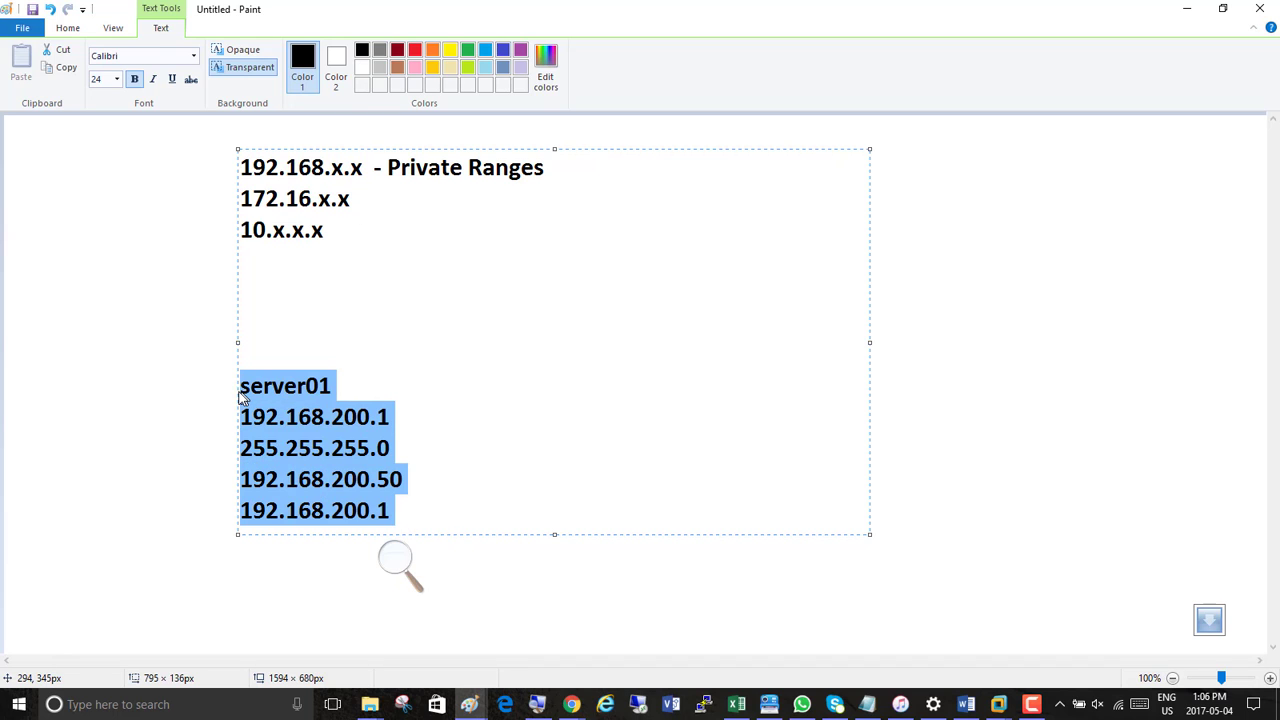
key(ctrl+c)
click(452, 515)
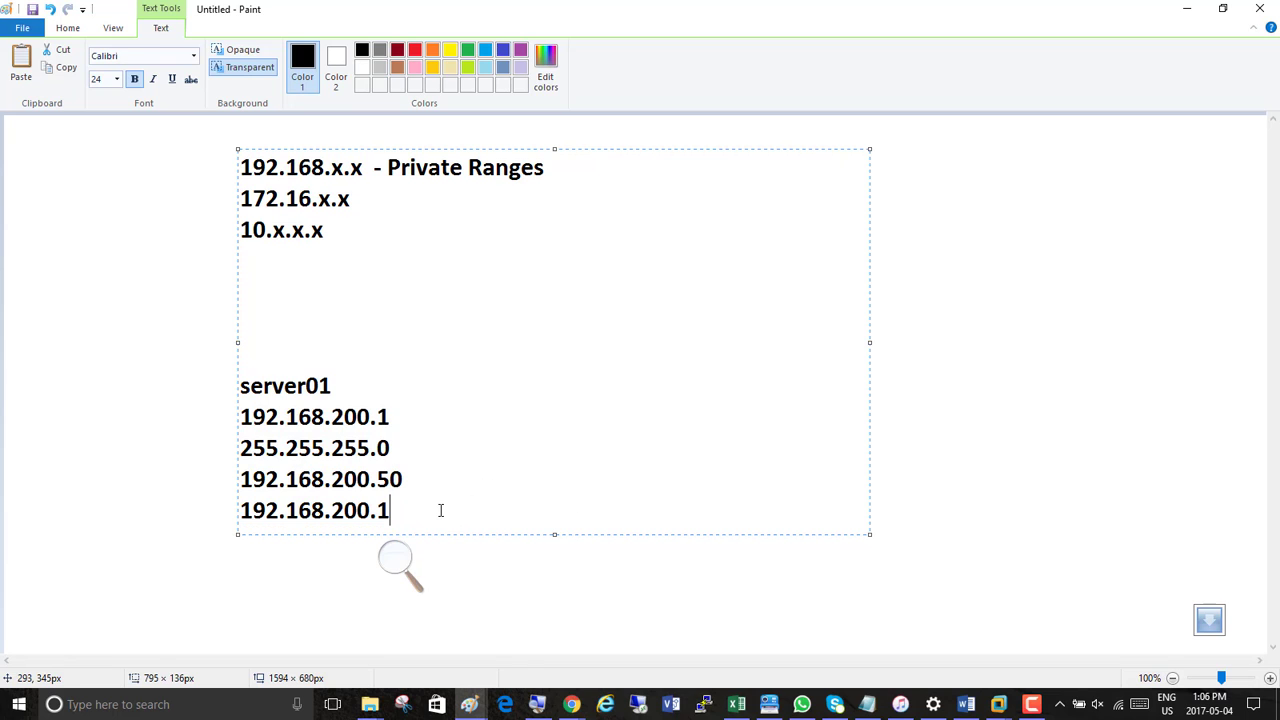
key(Return)
key(ctrl+v)
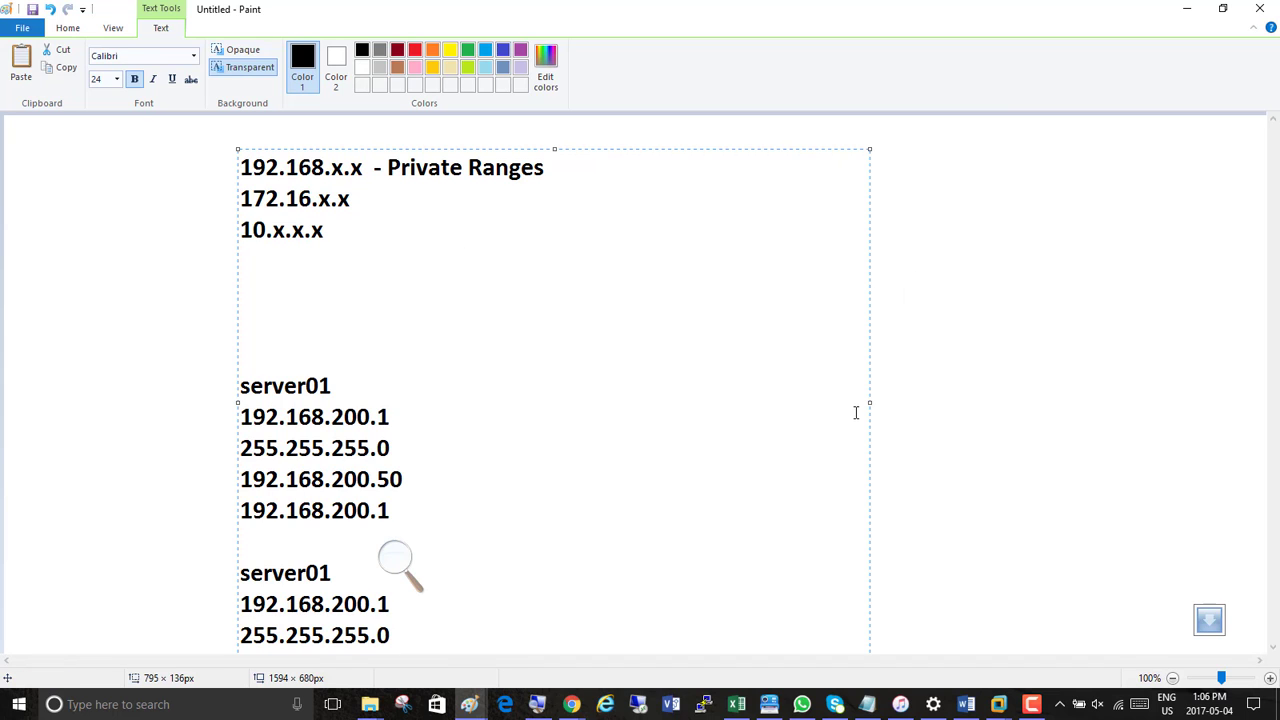
Remove the blank lines between 10.x.x.x and the first server01 block
click(246, 262)
key(Delete)
key(Delete)
key(Delete)
key(Delete)
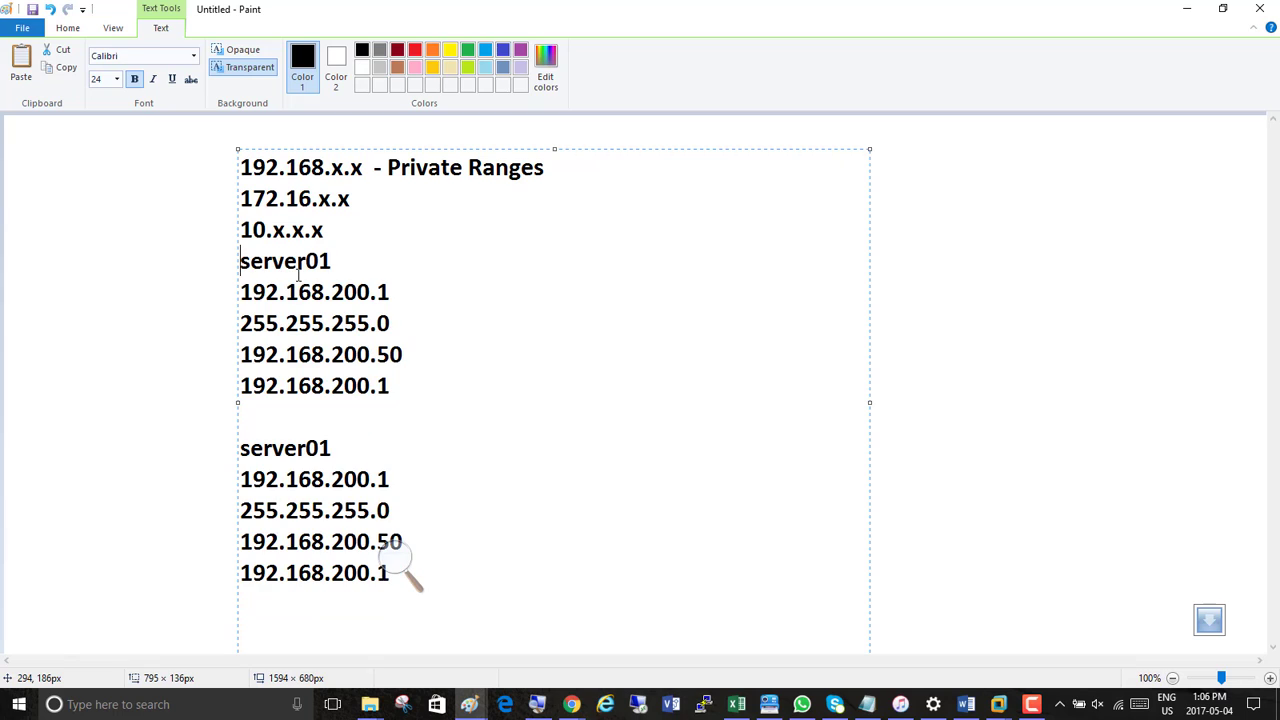
Change the duplicated block to server02 with address 192.168.200.2, and move the Magnifier clear of the text
drag(336, 449, 320, 450)
text(2)
drag(396, 481, 384, 481)
text(2)
click(398, 563)
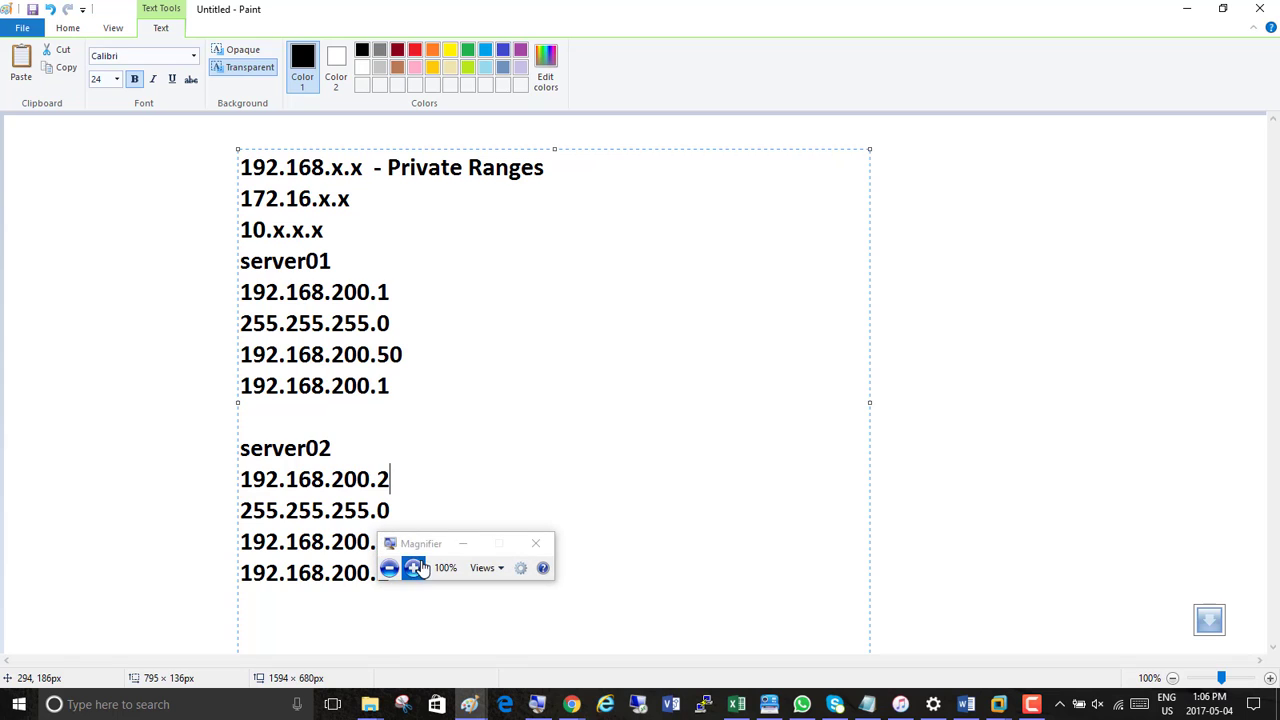
drag(428, 543, 1023, 427)
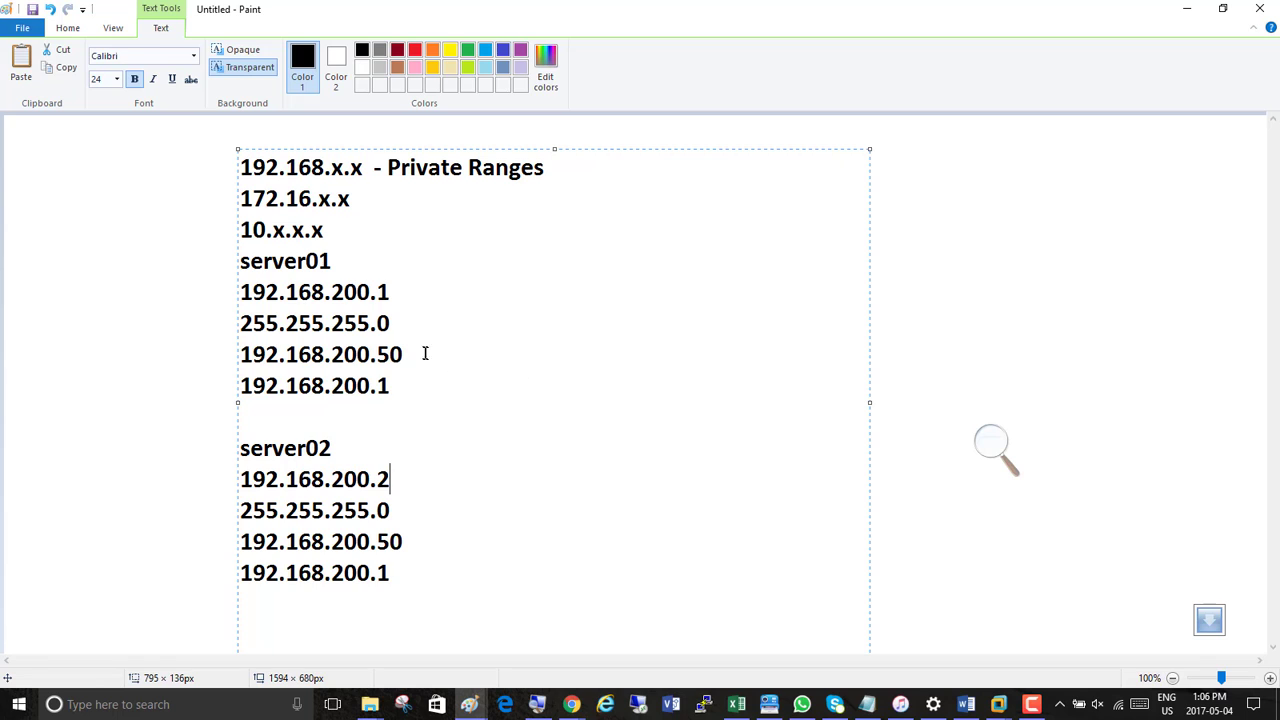
Return to the lab diagram and paste the copied server01 address block into the Server01 box below Name resolution
drag(404, 389, 243, 272)
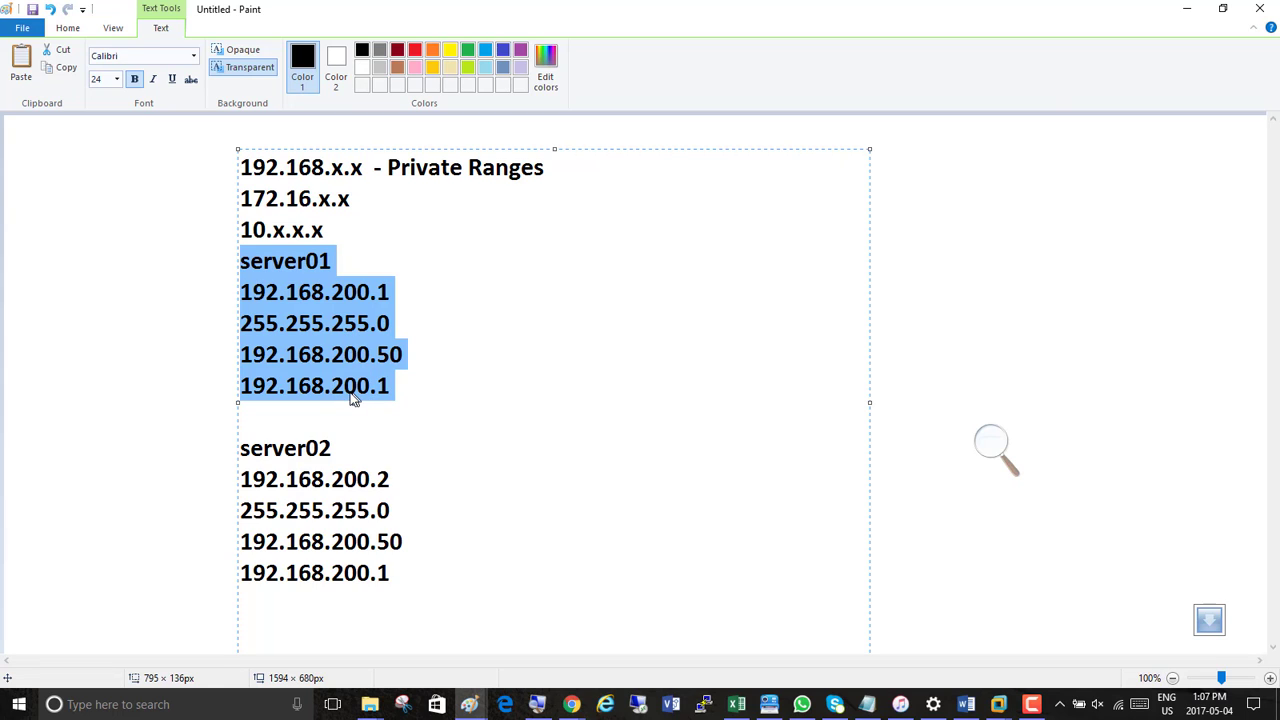
click(1192, 15)
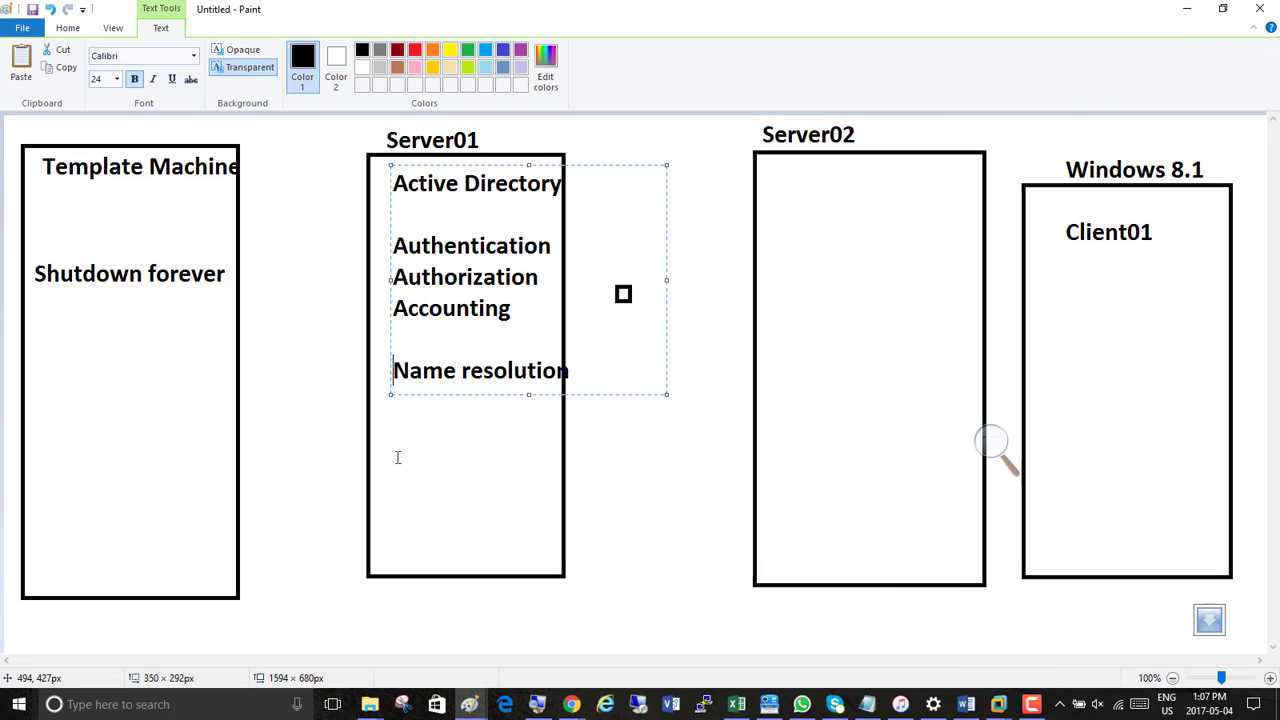
click(396, 436)
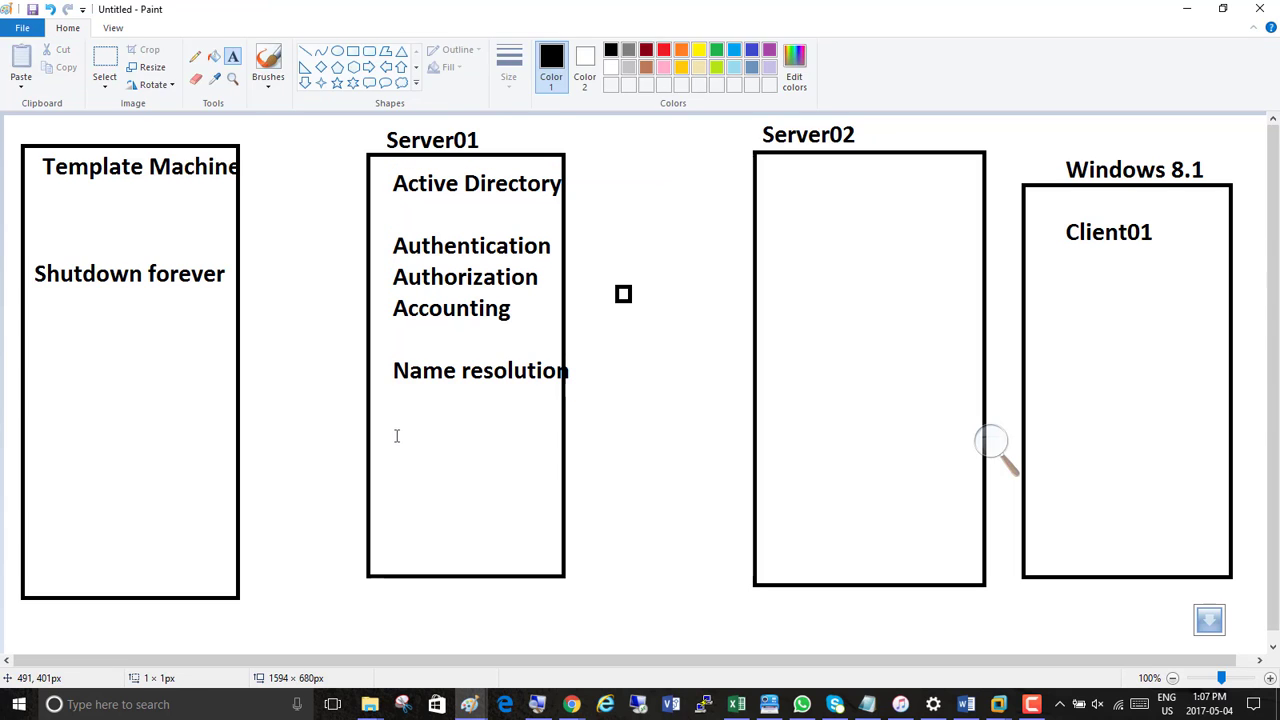
click(396, 436)
key(ctrl+v)
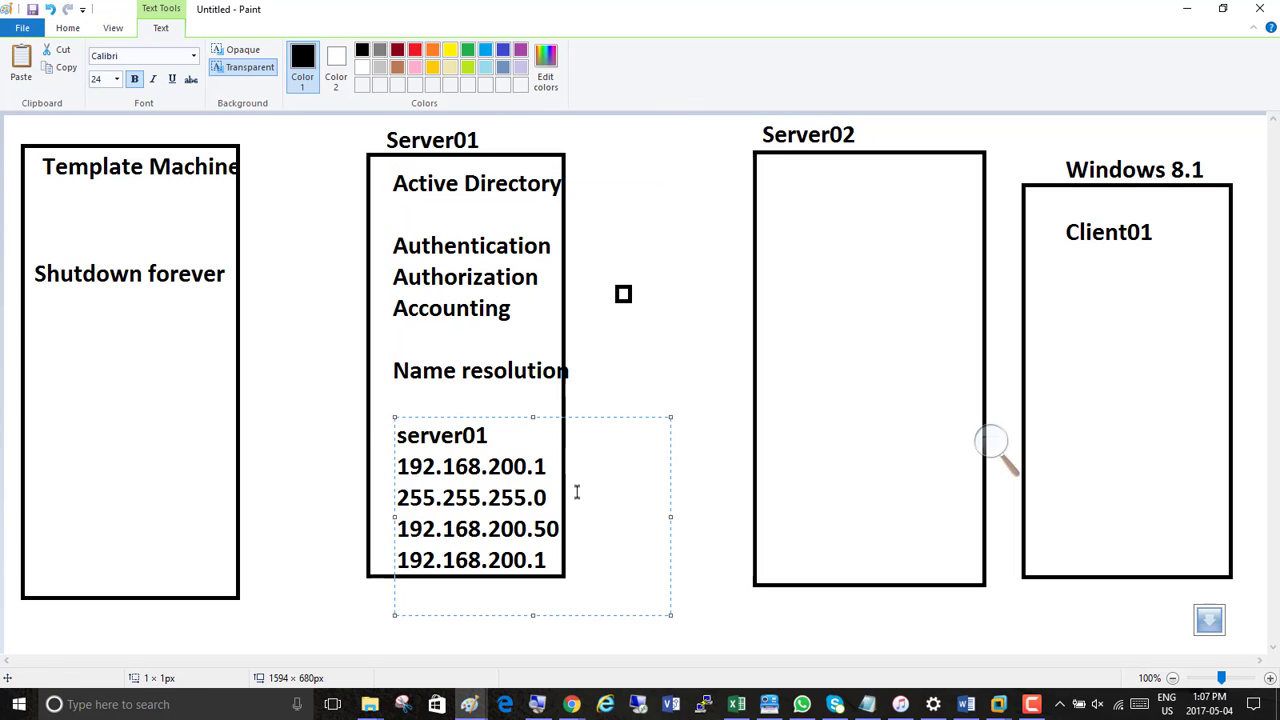
Paste the same address block into the Server02 box and change it to server02 with address 192.168.200.2
key(ctrl+a)
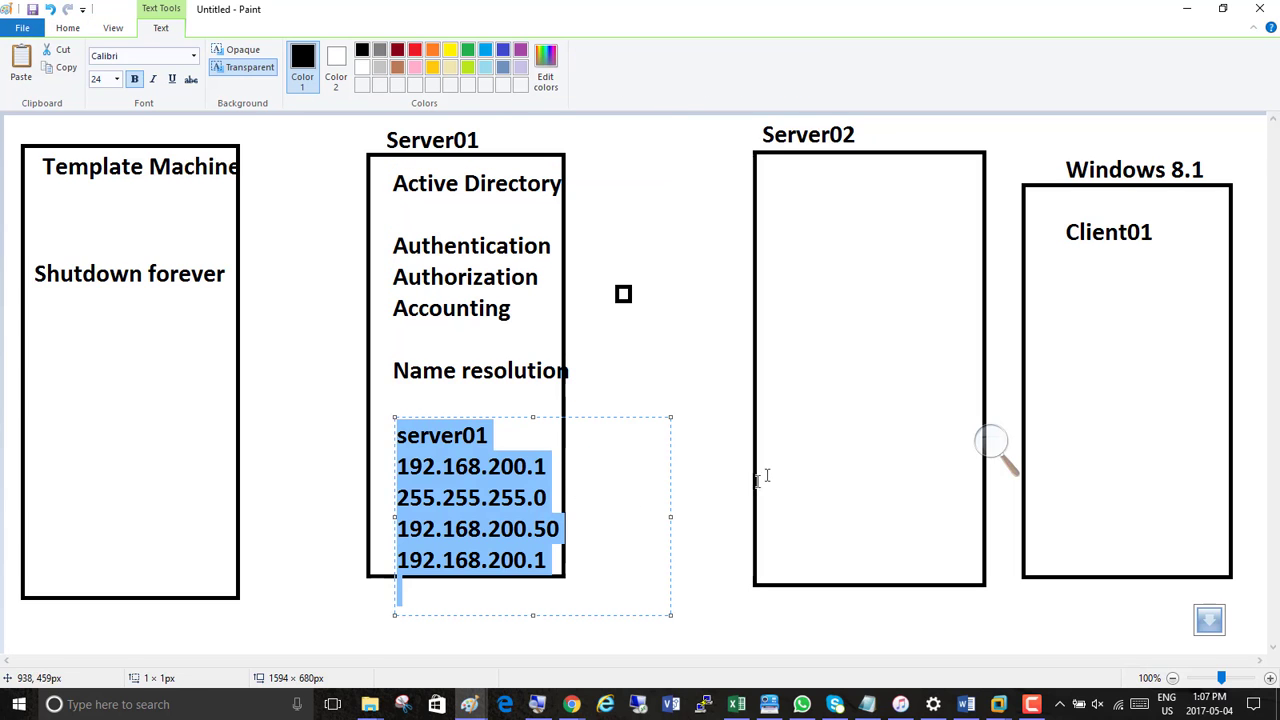
click(785, 205)
key(ctrl+v)
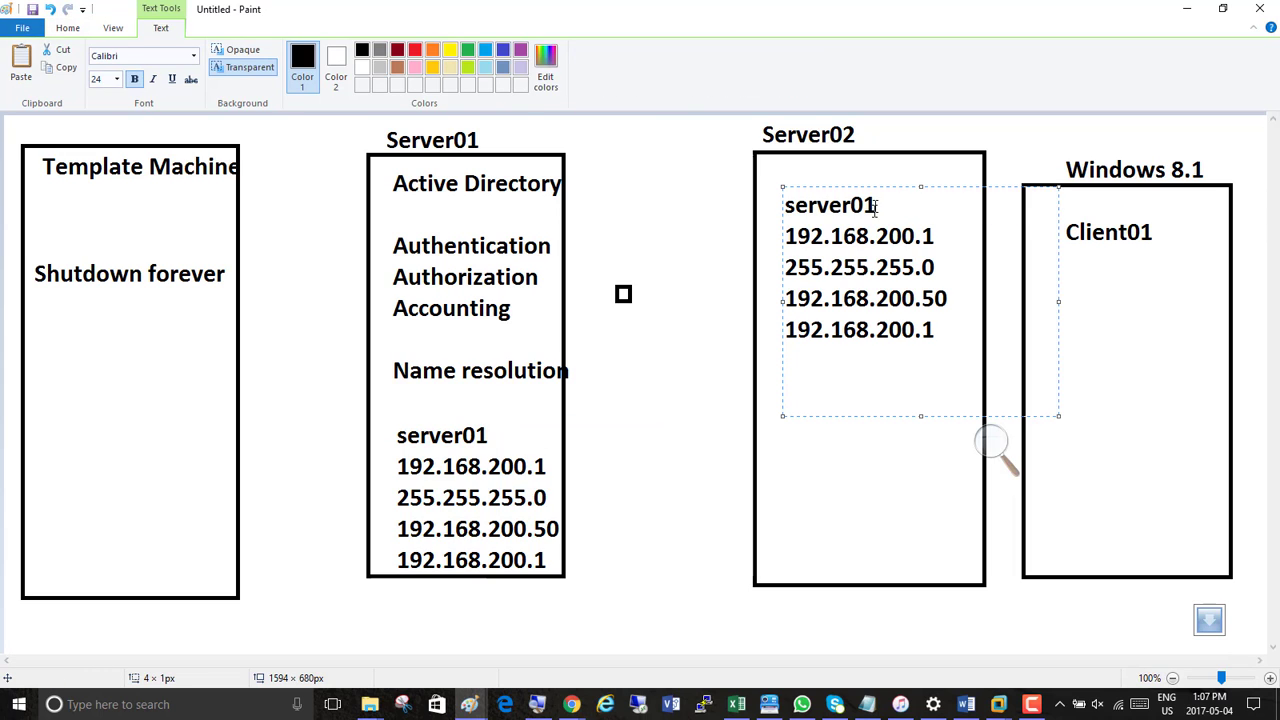
drag(876, 205, 866, 210)
text(2)
drag(942, 238, 926, 240)
text(2)
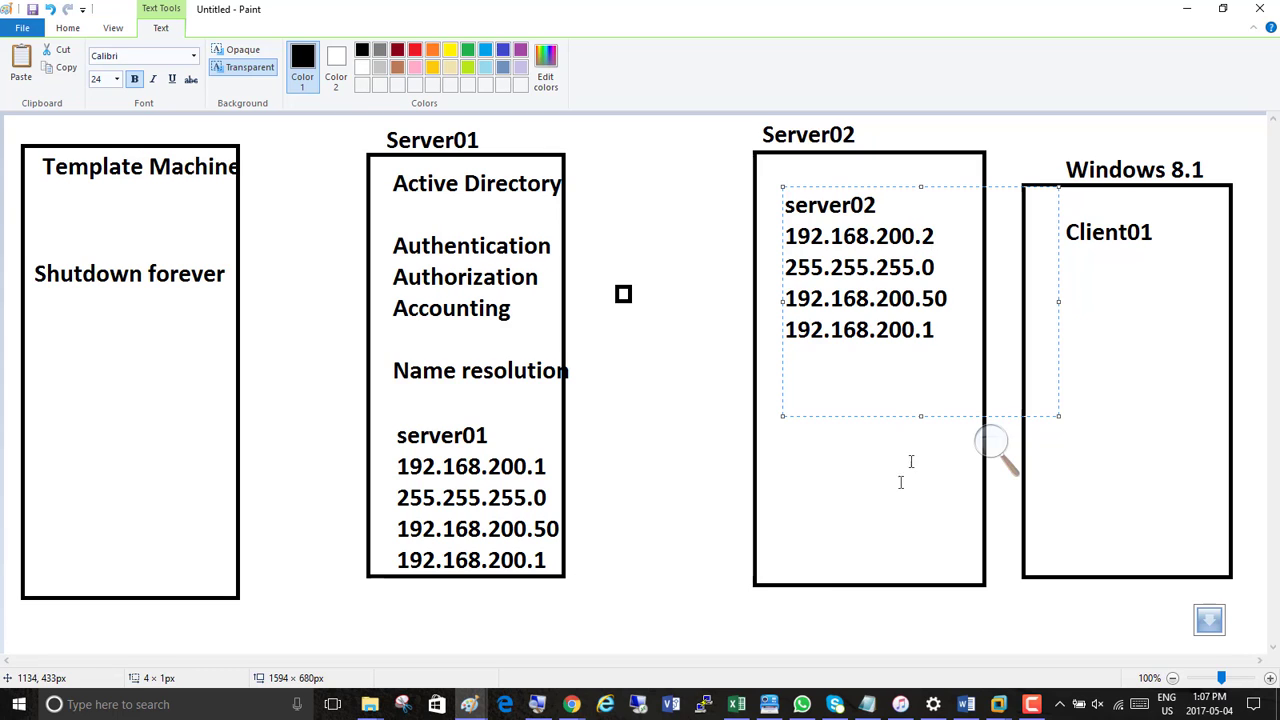
Add the text DHCP between the Template Machine and Server01 boxes
click(1084, 315)
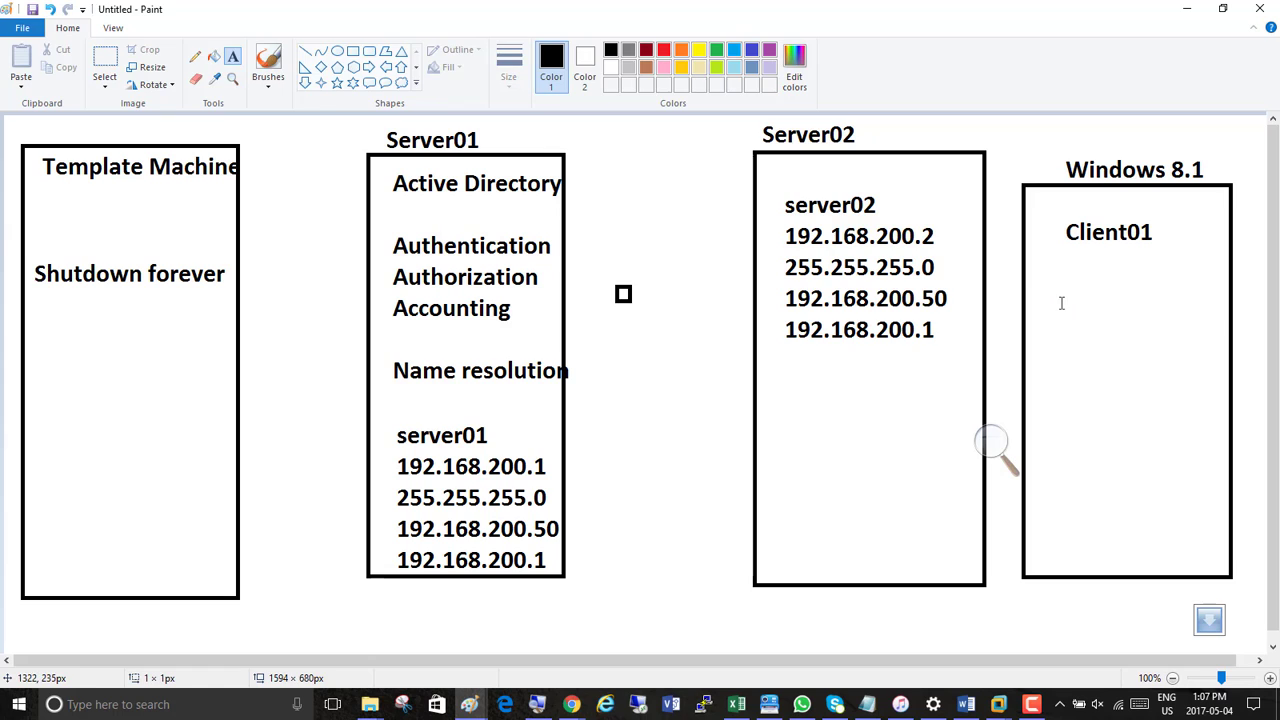
click(1060, 300)
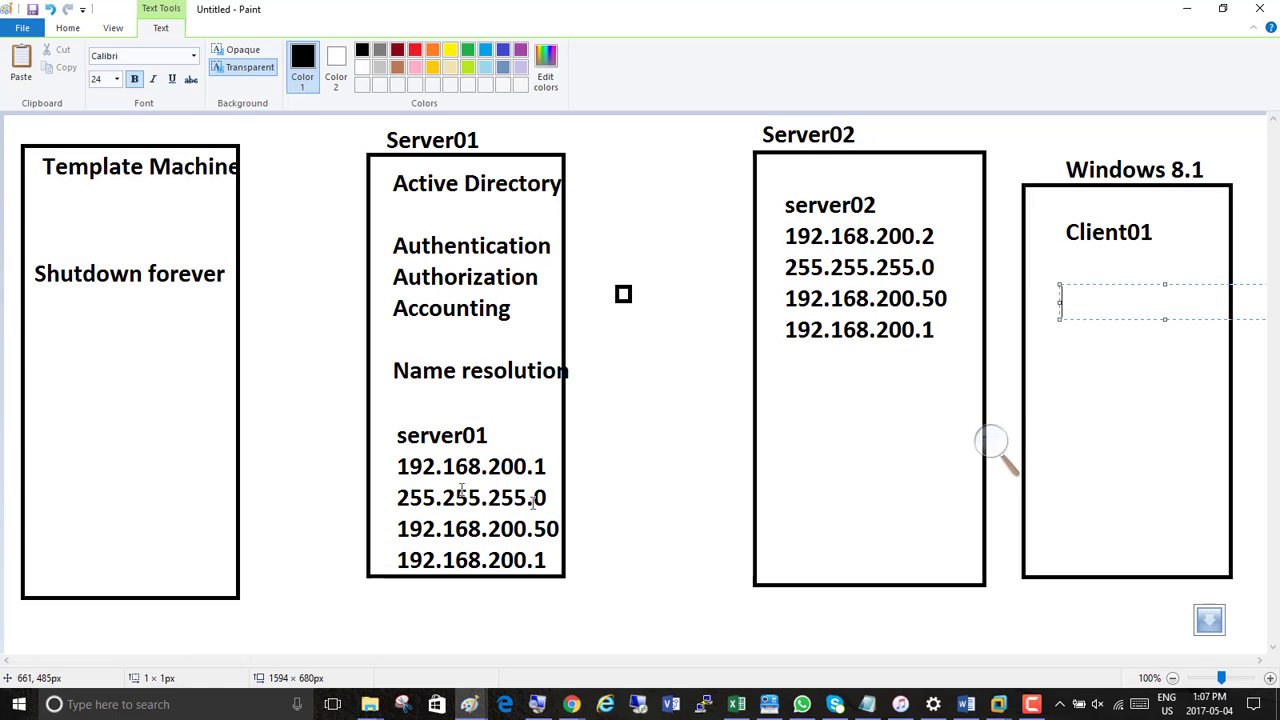
click(282, 223)
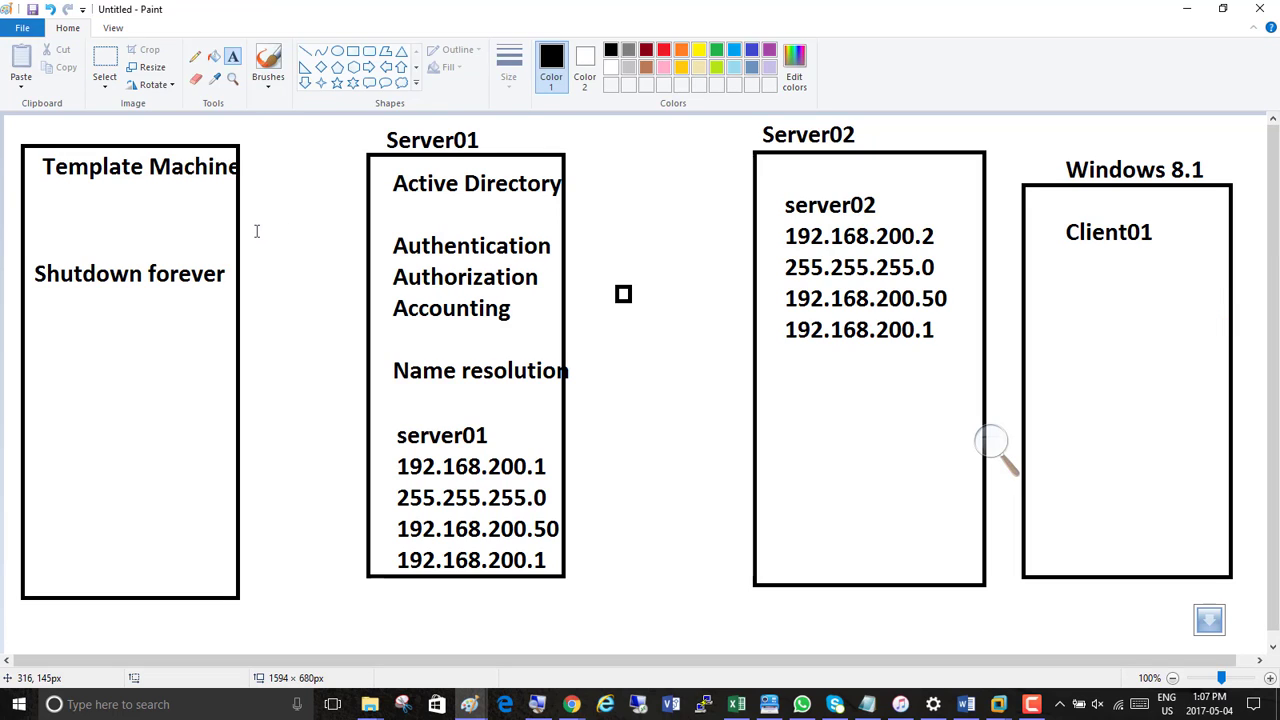
click(253, 232)
text(DHCP)
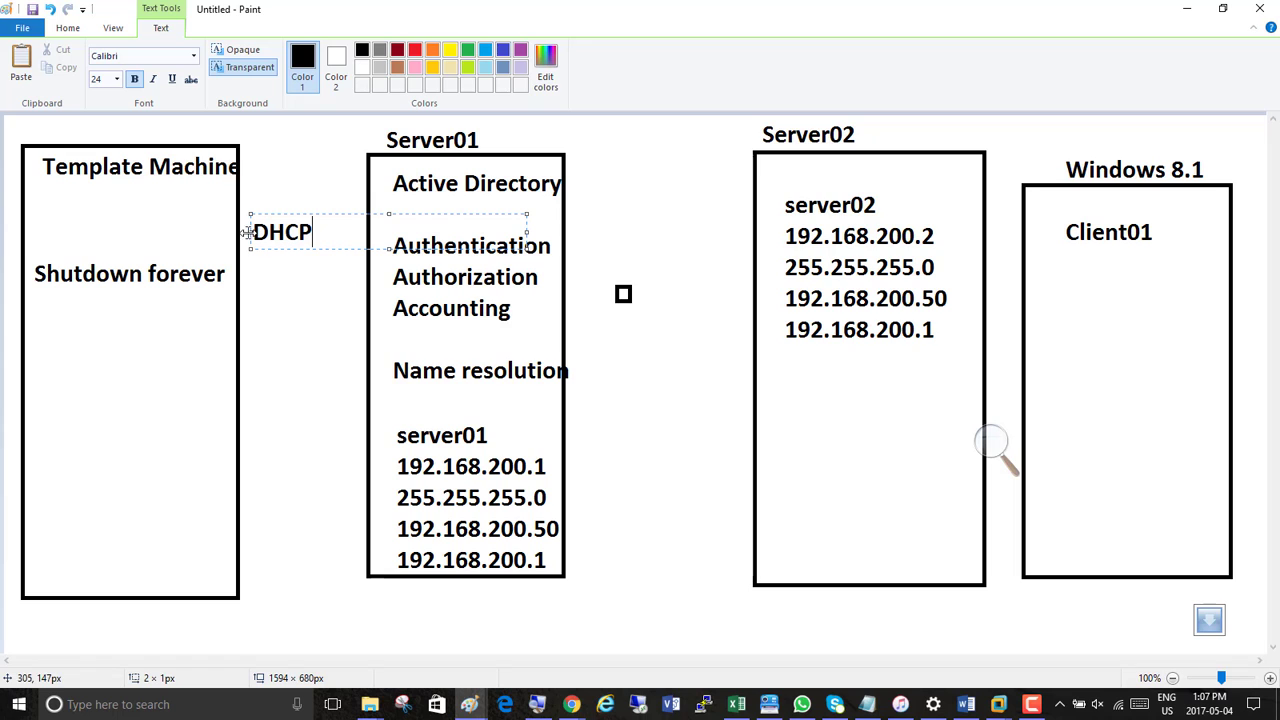
Move the DHCP text into the Server01 box between Accounting and Name resolution, append a dash and colour it light blue
drag(274, 212, 171, 323)
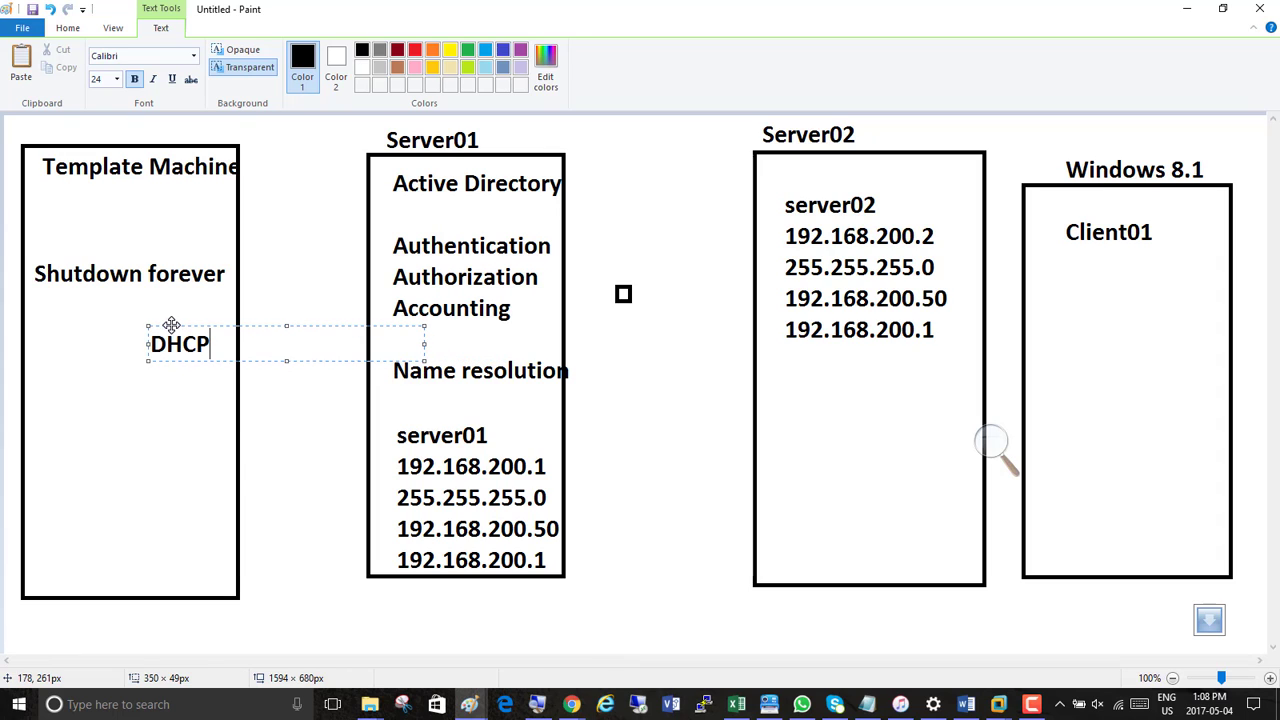
text(-)
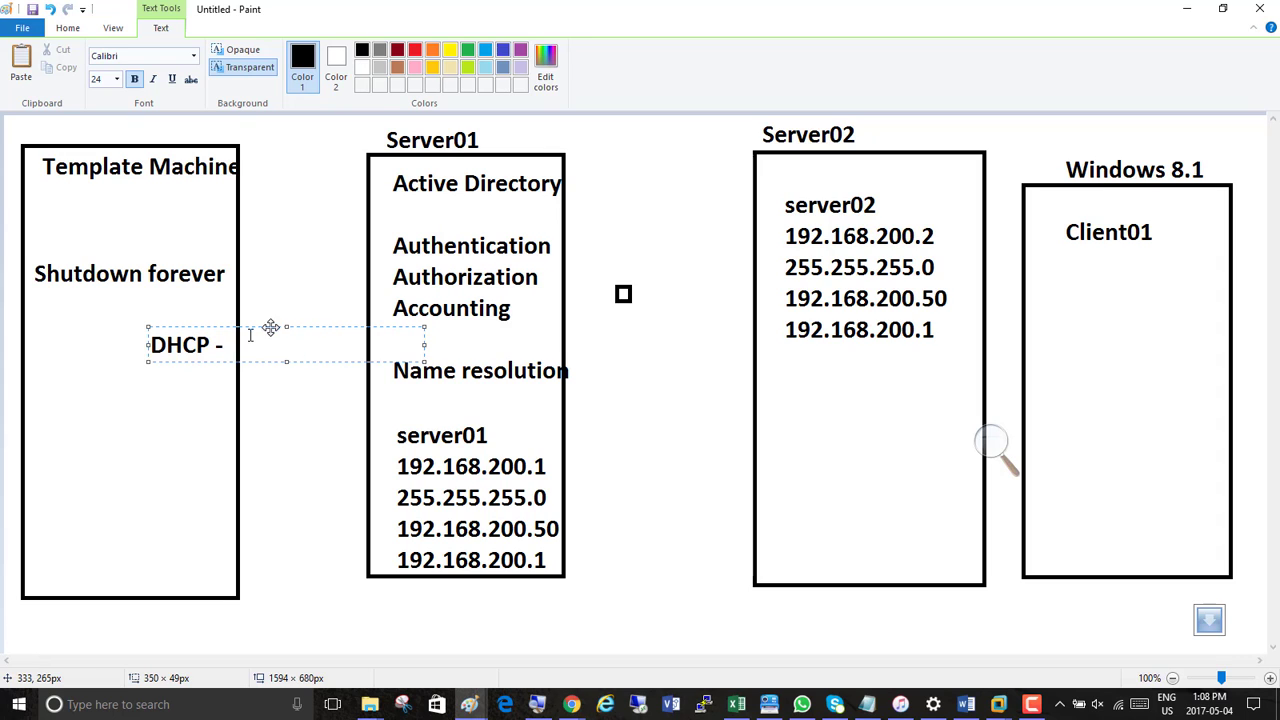
drag(253, 324, 400, 340)
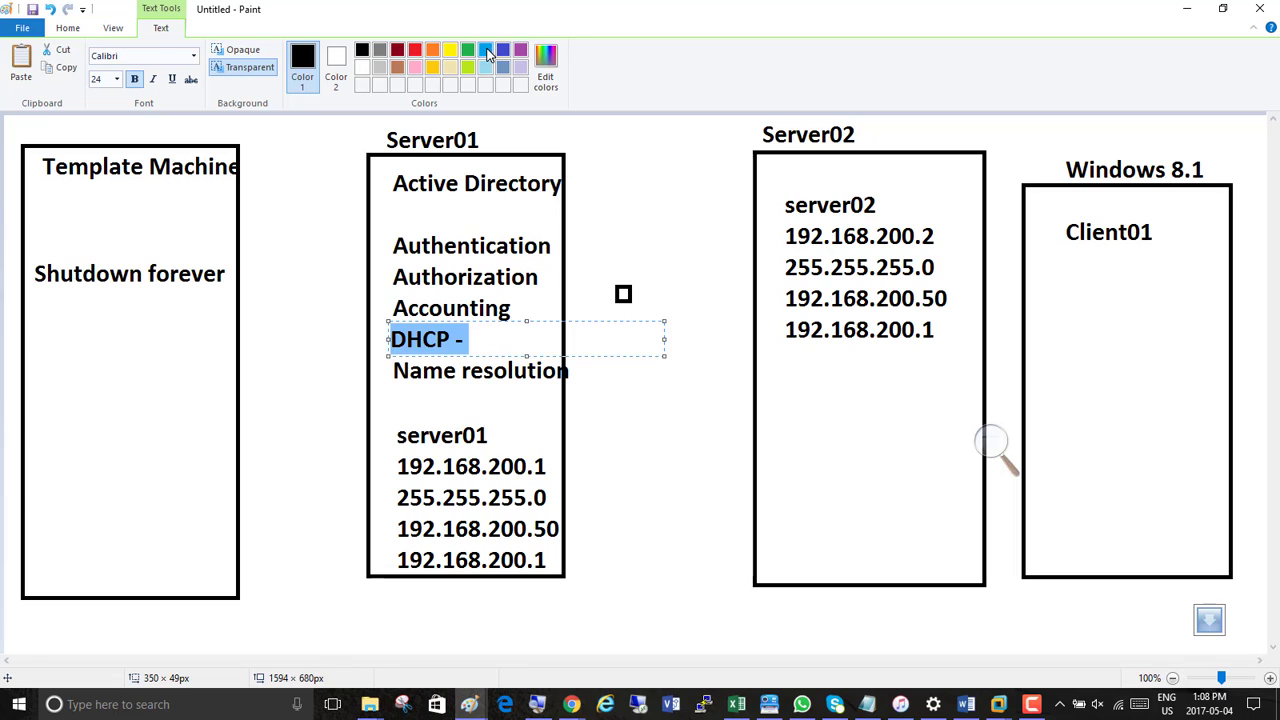
click(486, 50)
click(501, 337)
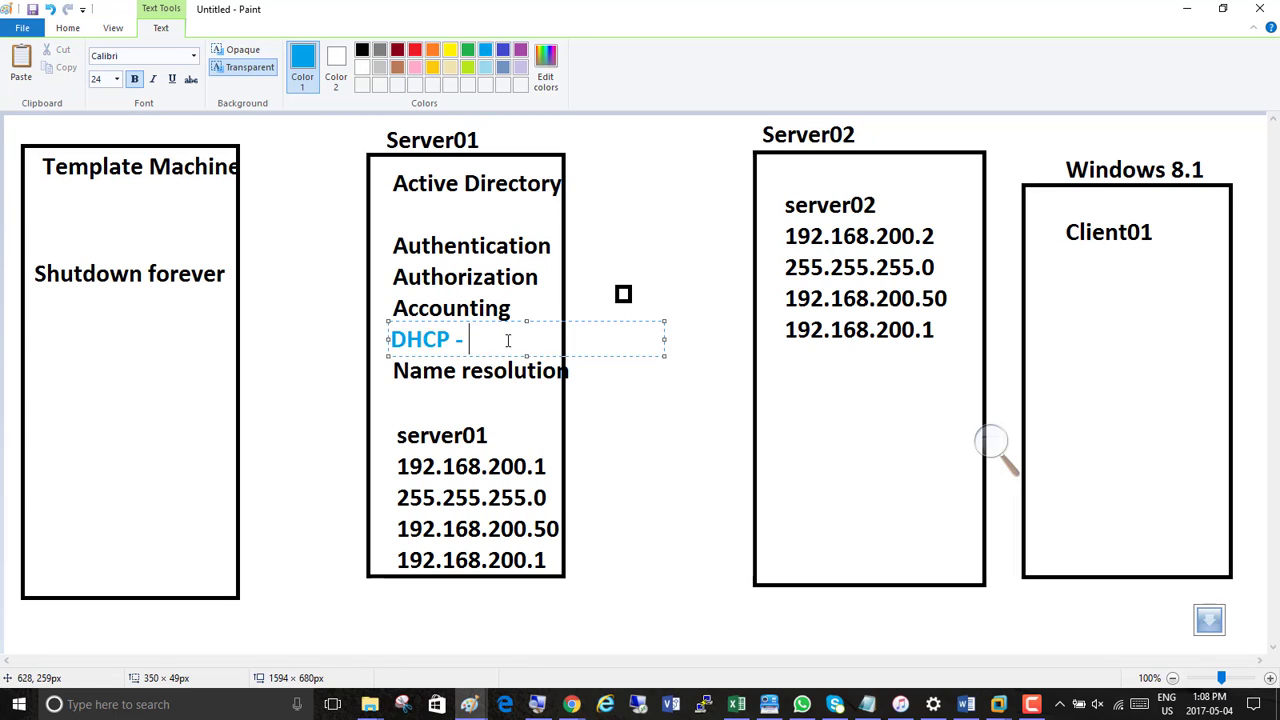
Complete the line as "DHCP - Autimatic Ip Management", widen its text frame to fit one line and shift it toward the Template Machine box
text(Autimatic)
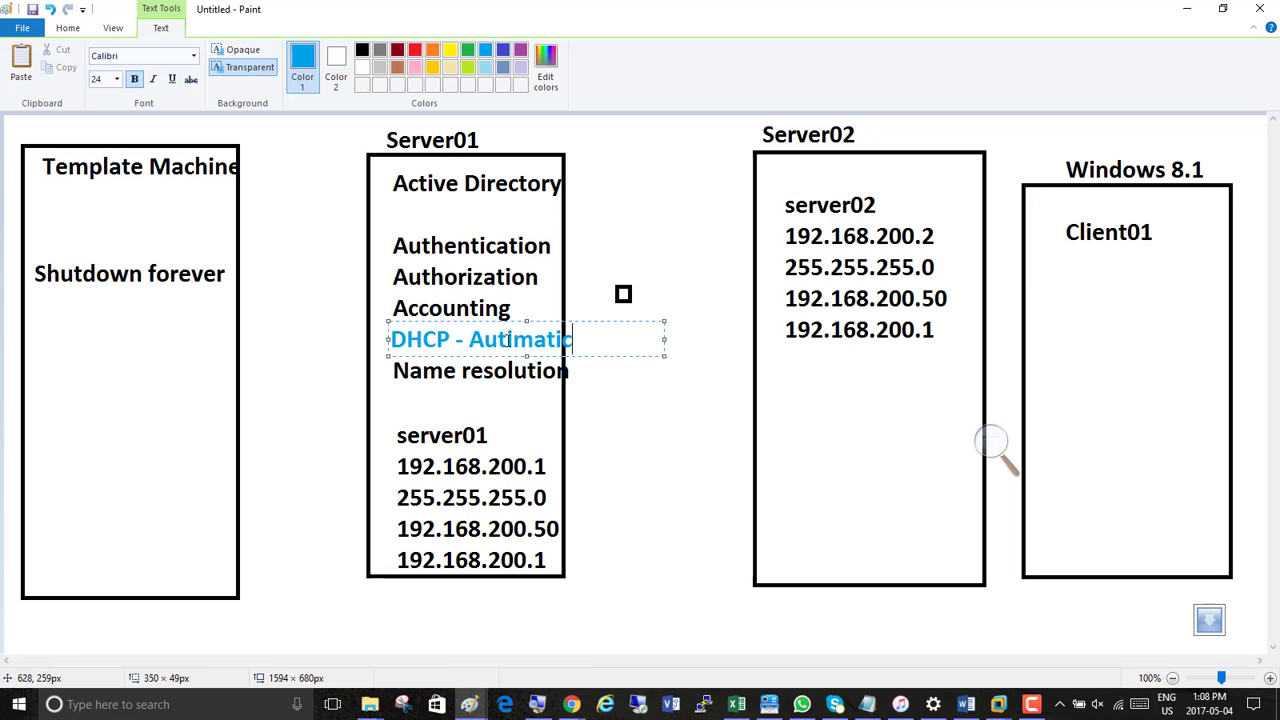
text( Ip Managemen)
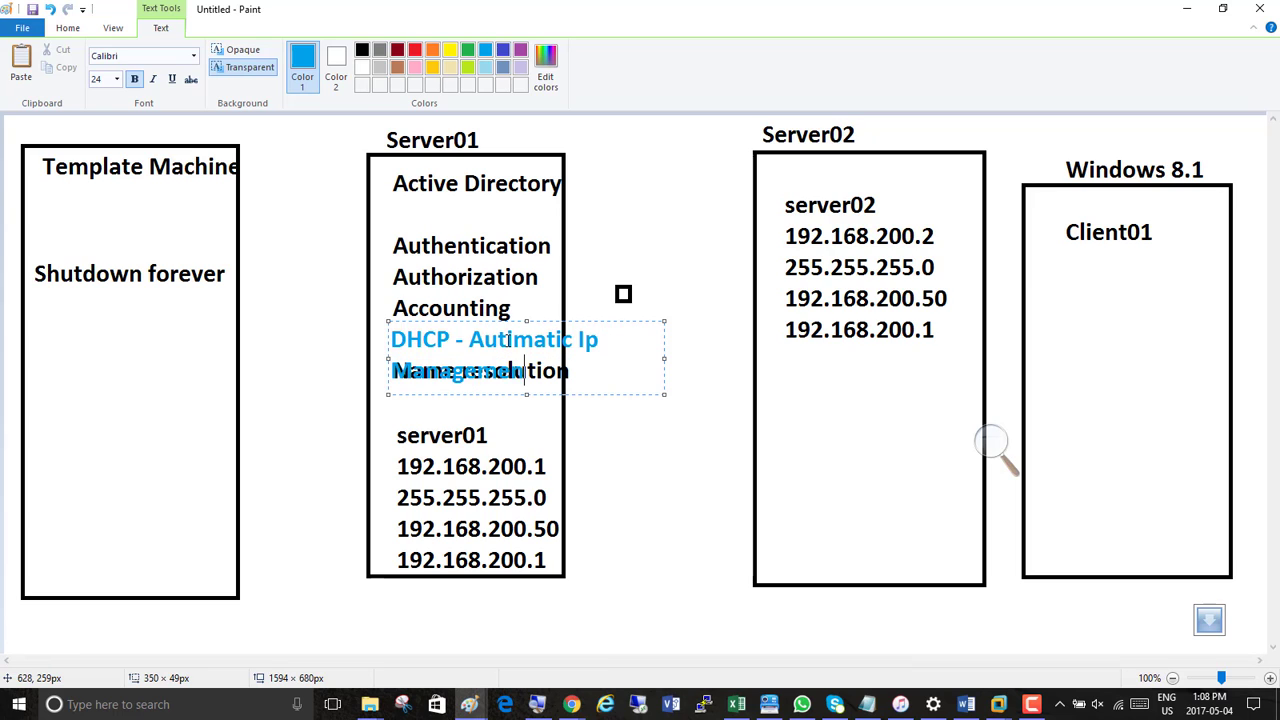
text(tt)
drag(667, 357, 831, 354)
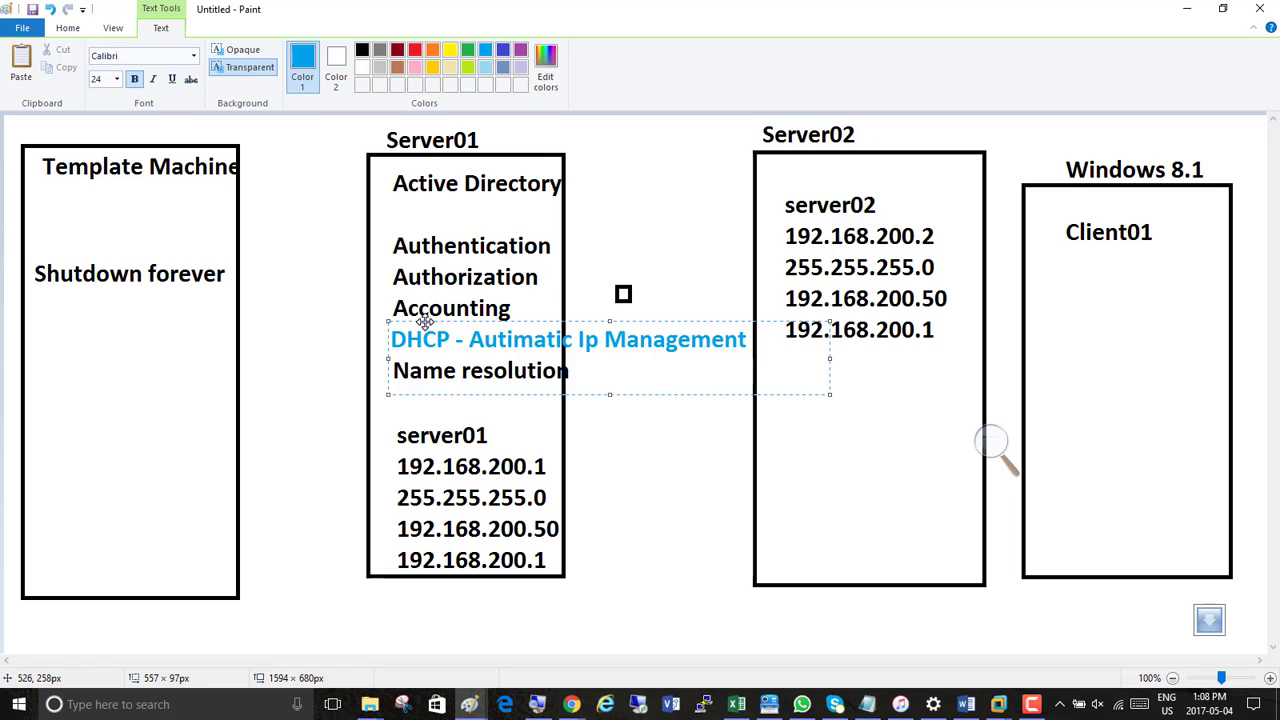
drag(424, 321, 283, 321)
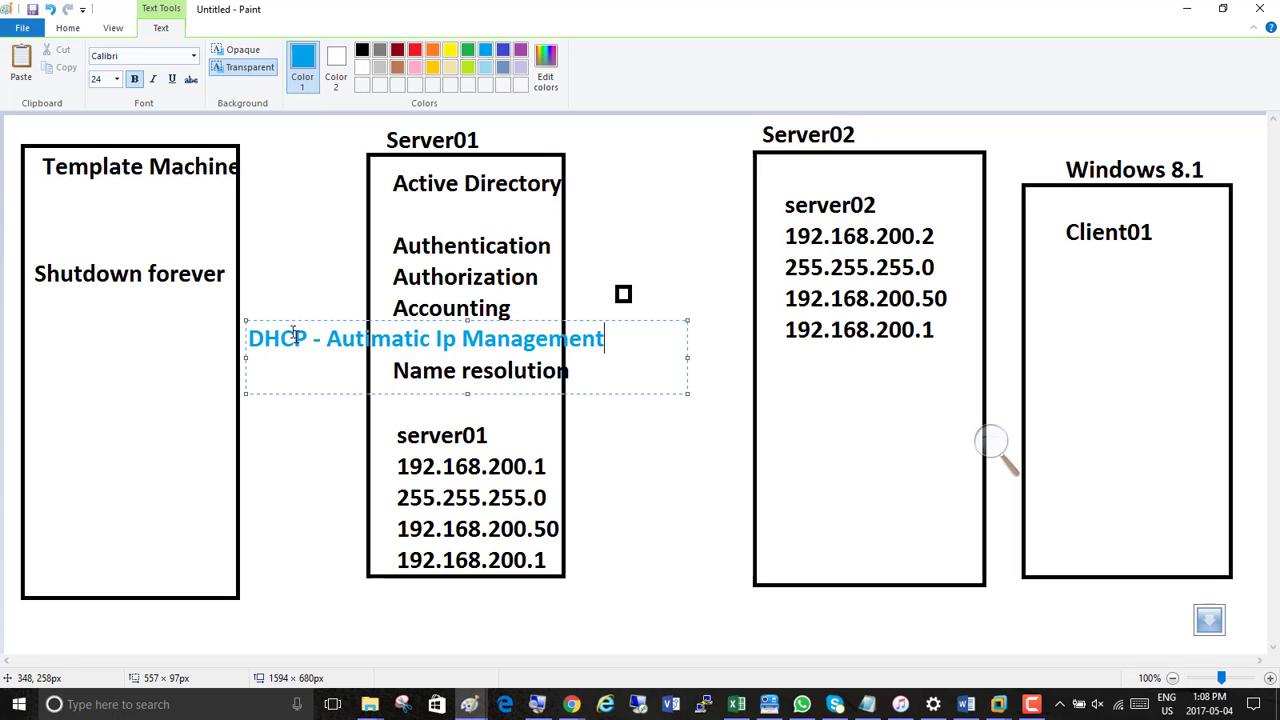
click(318, 410)
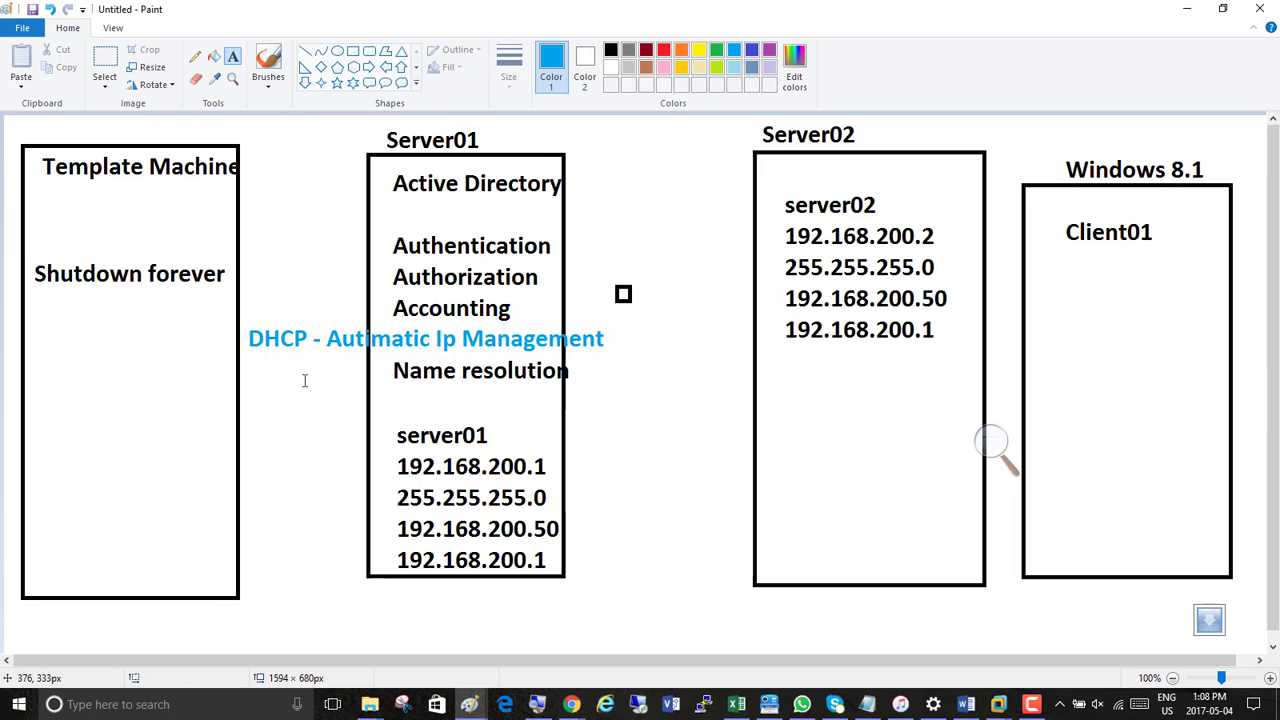
Add the light blue text "DNS =" directly in front of Name resolution
click(302, 372)
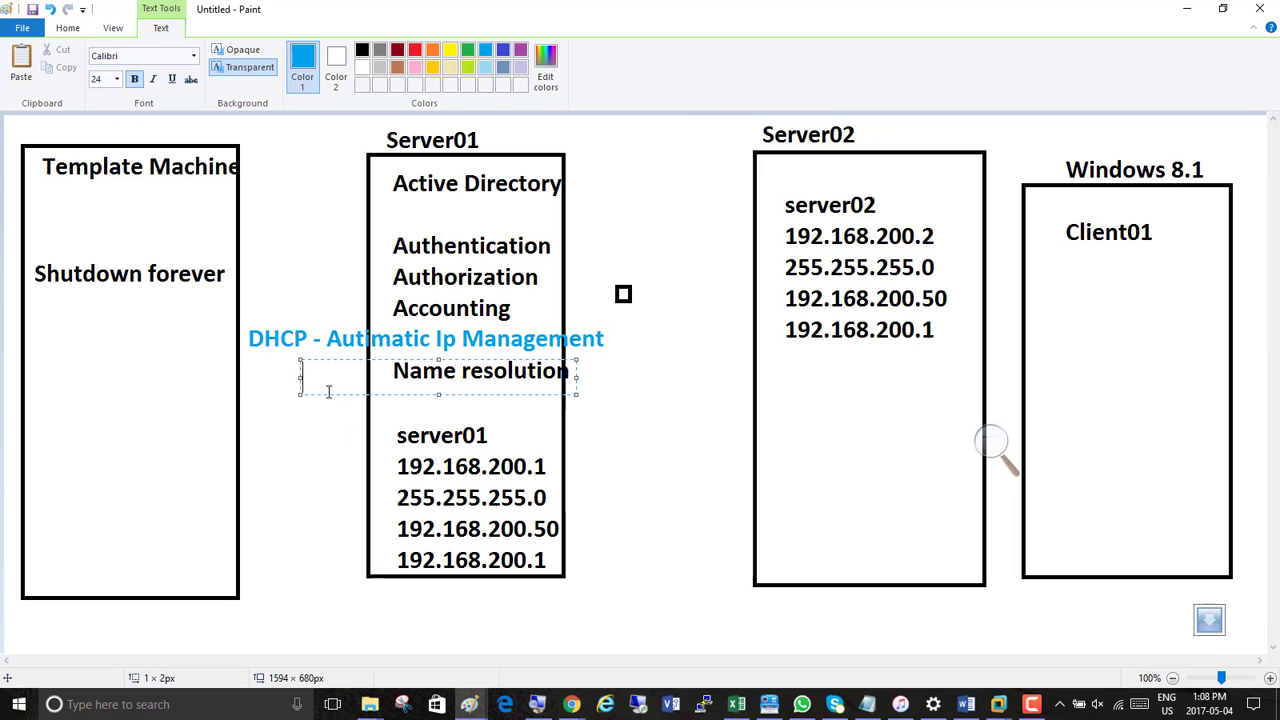
text(DNS)
drag(338, 360, 340, 354)
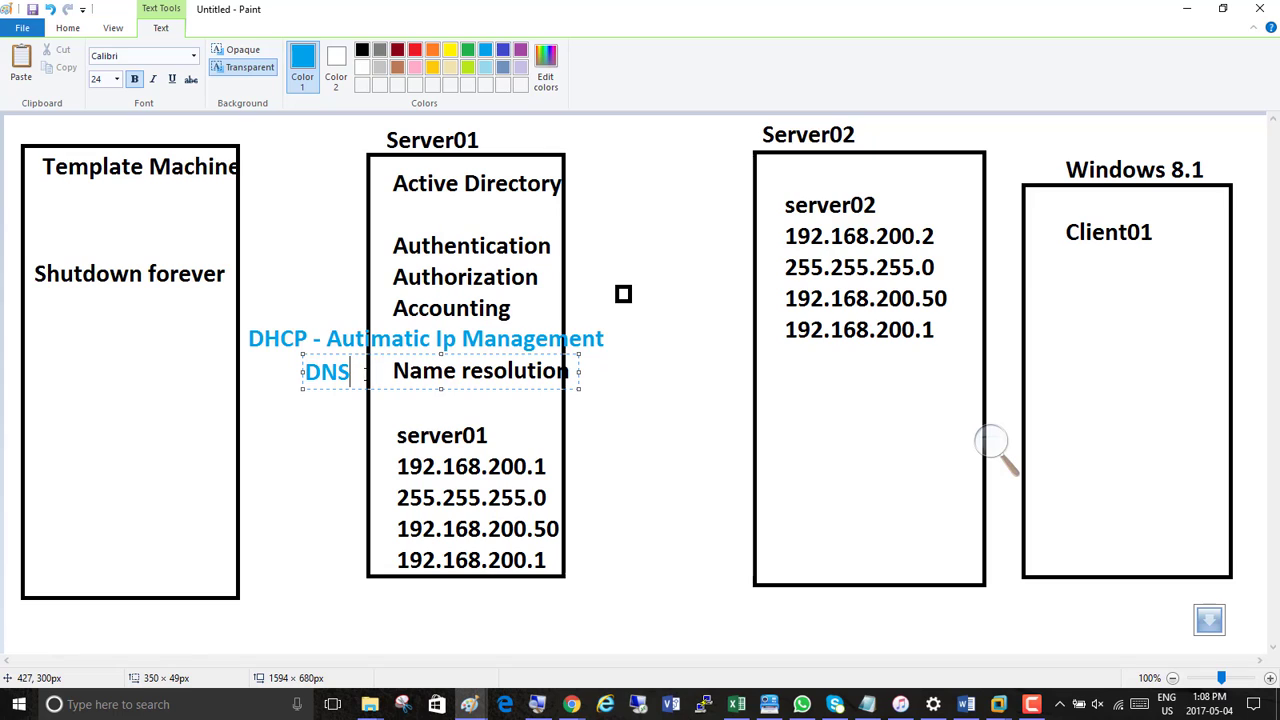
text(=)
click(633, 450)
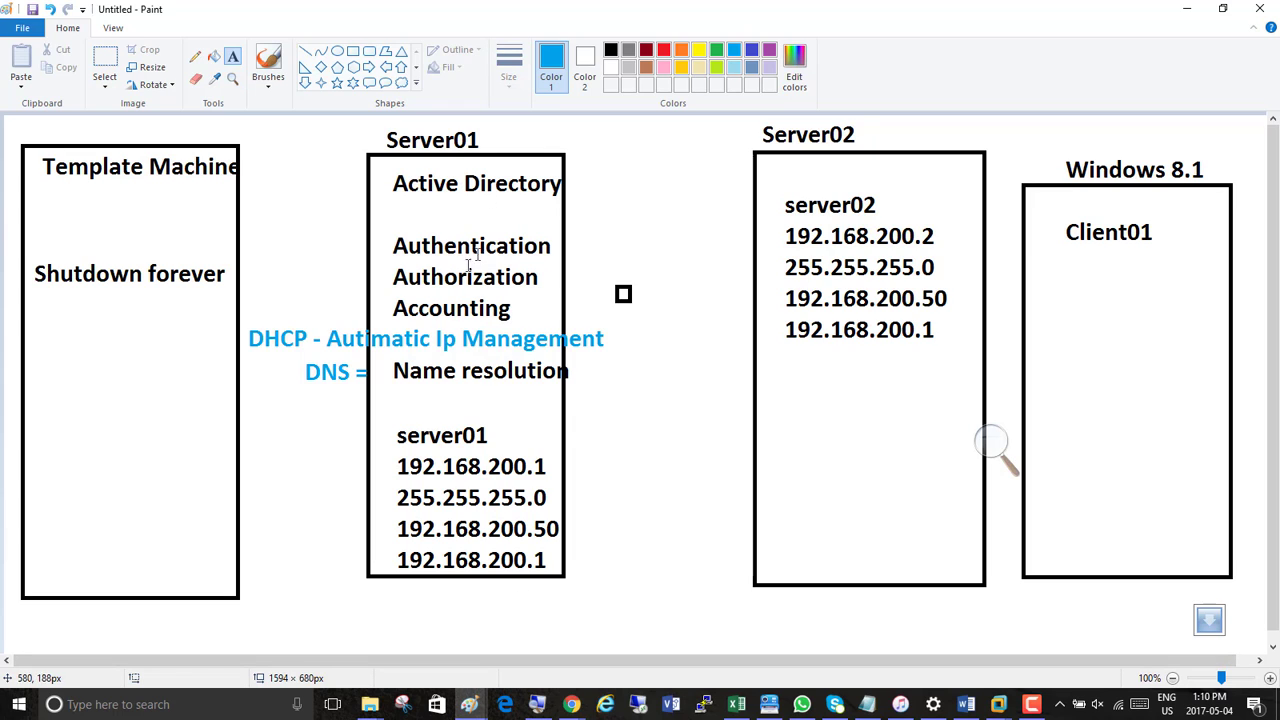
Start a new Paint drawing and draw two tall rectangles side by side, about 355 × 545 px and 338 × 524 px
right_click(469, 704)
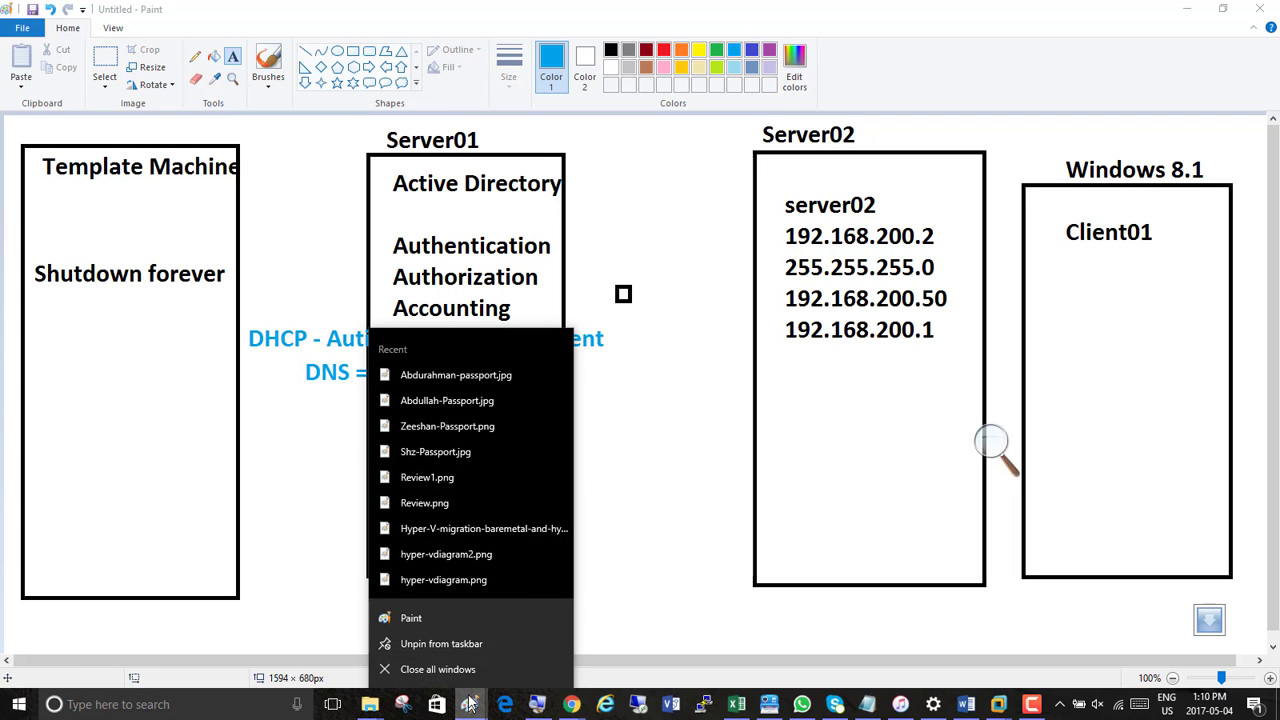
click(428, 619)
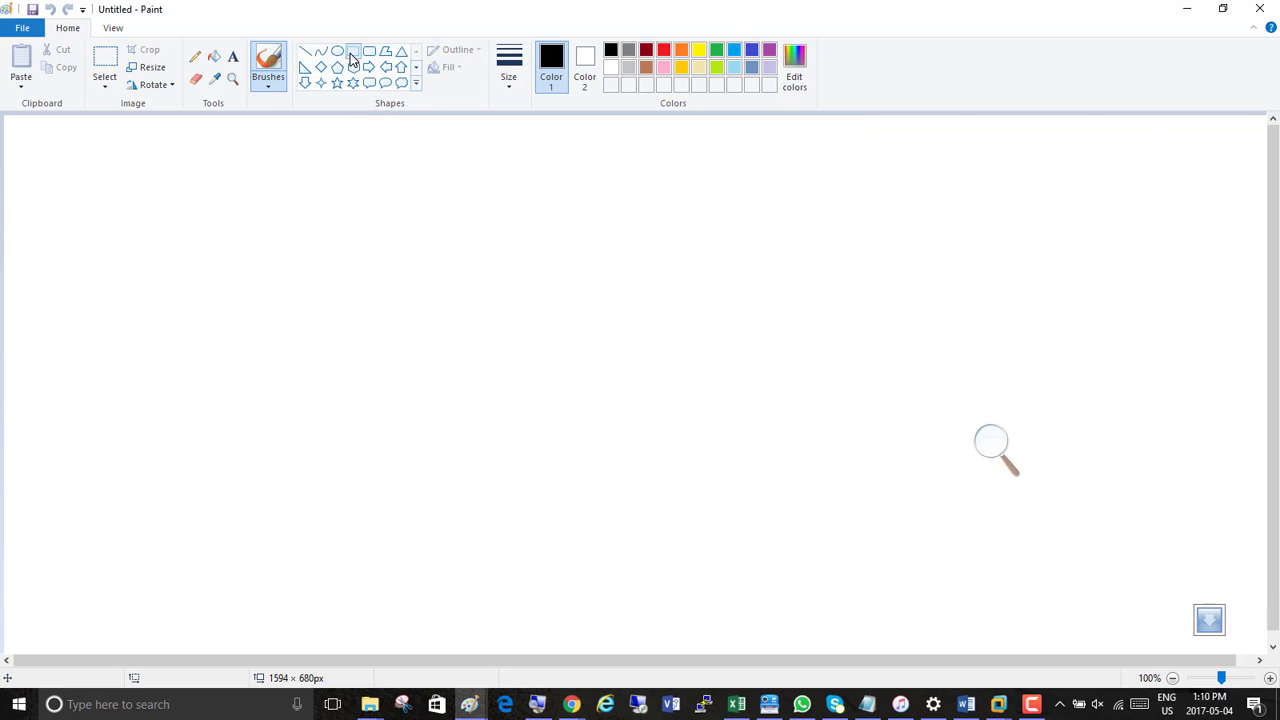
click(353, 51)
drag(162, 148, 462, 588)
click(490, 541)
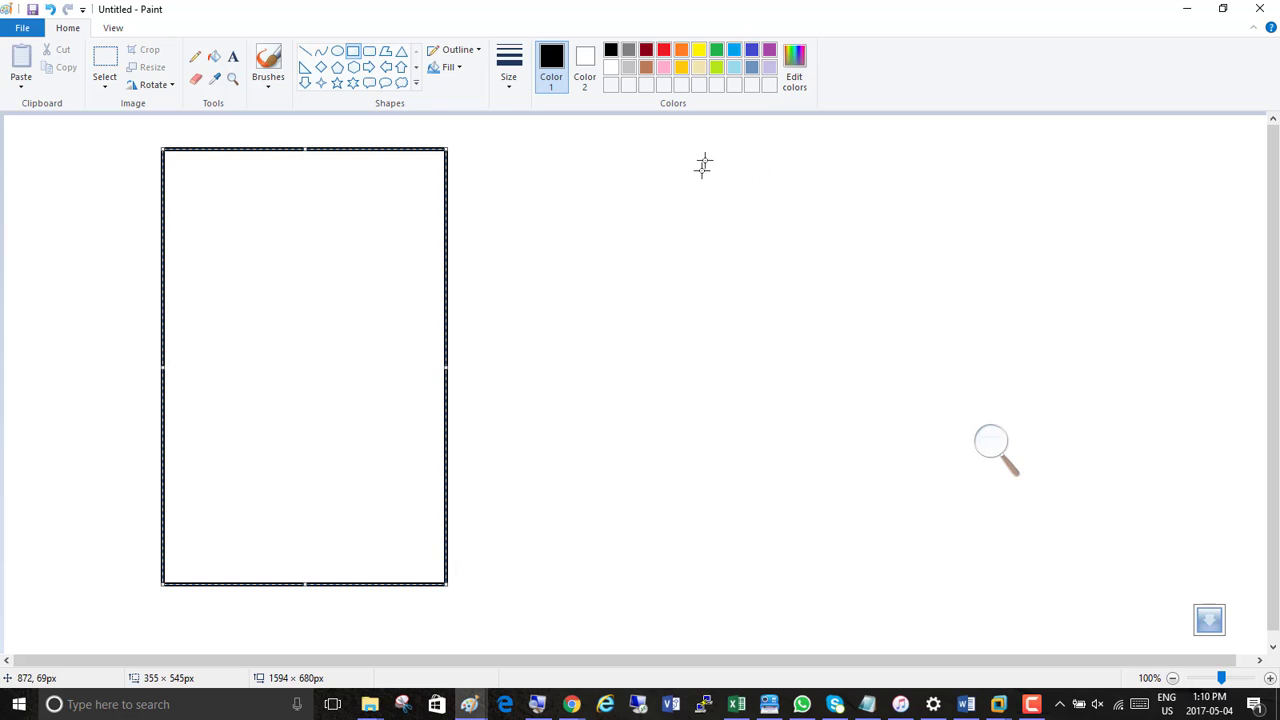
drag(708, 155, 979, 573)
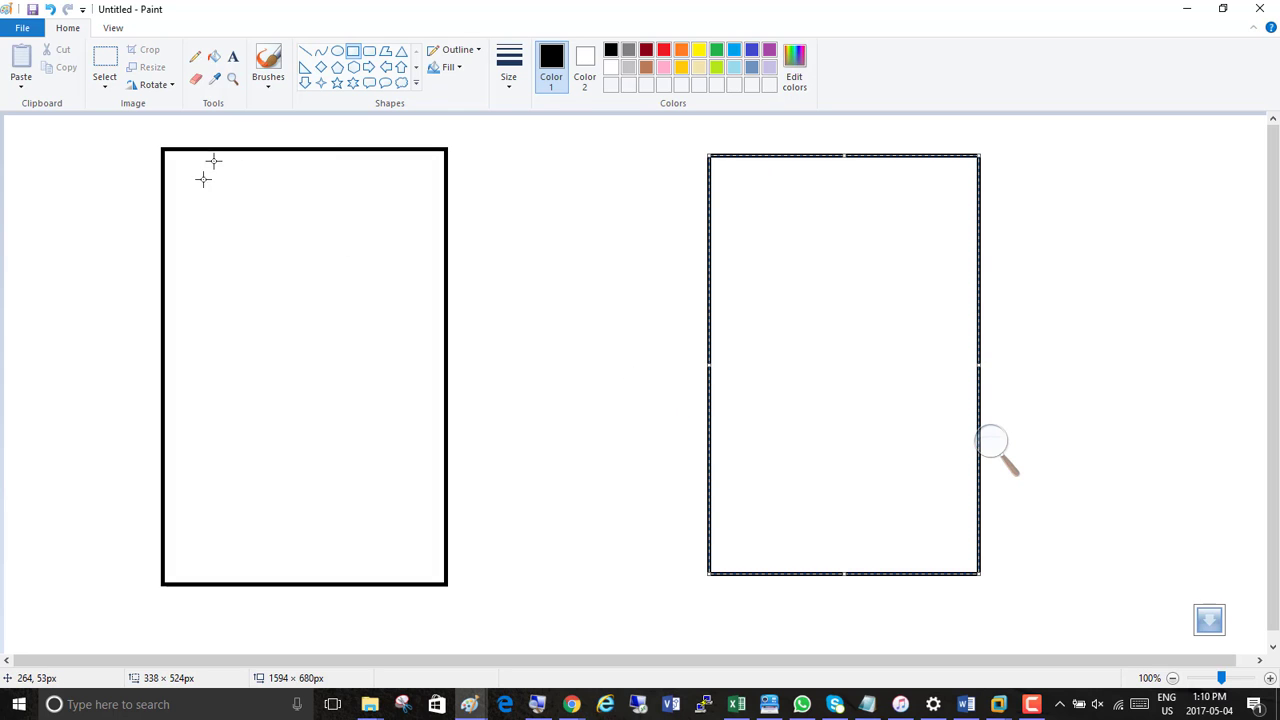
Write "Change anme of OS" and "Give static IP" on two lines inside the left rectangle
click(233, 56)
click(199, 185)
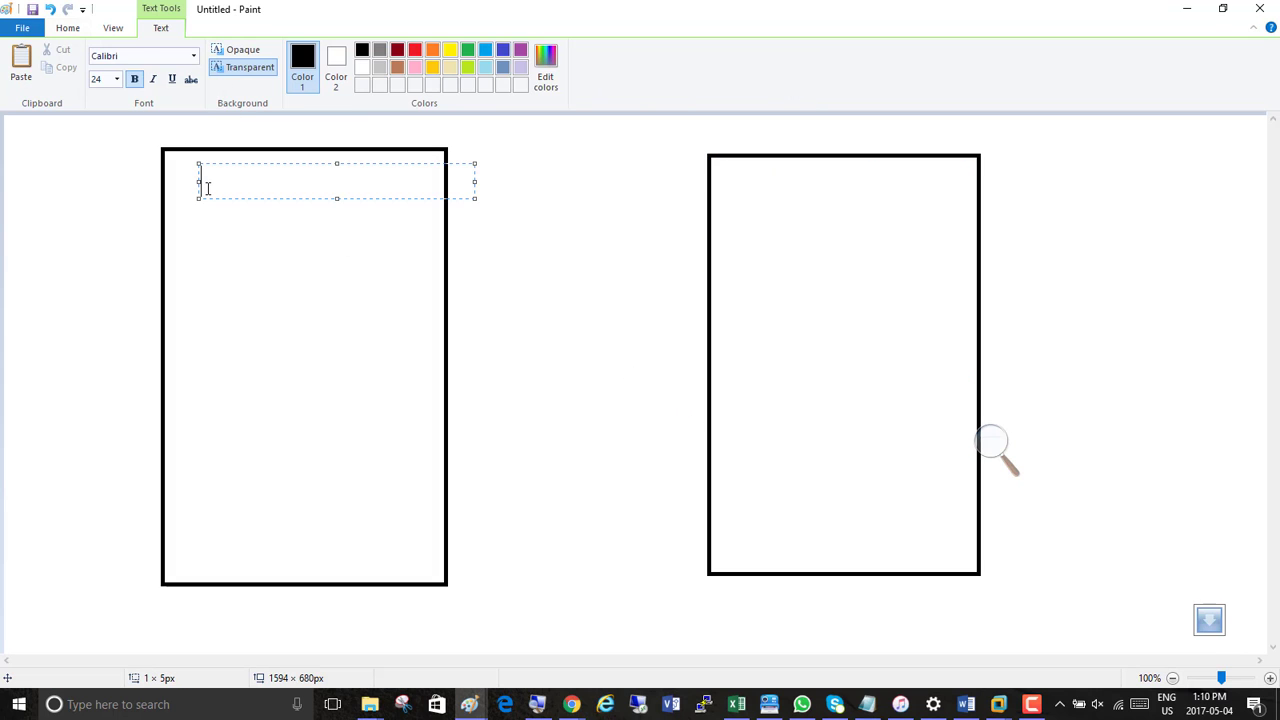
text(Change )
text(anme of )
text(Compet)
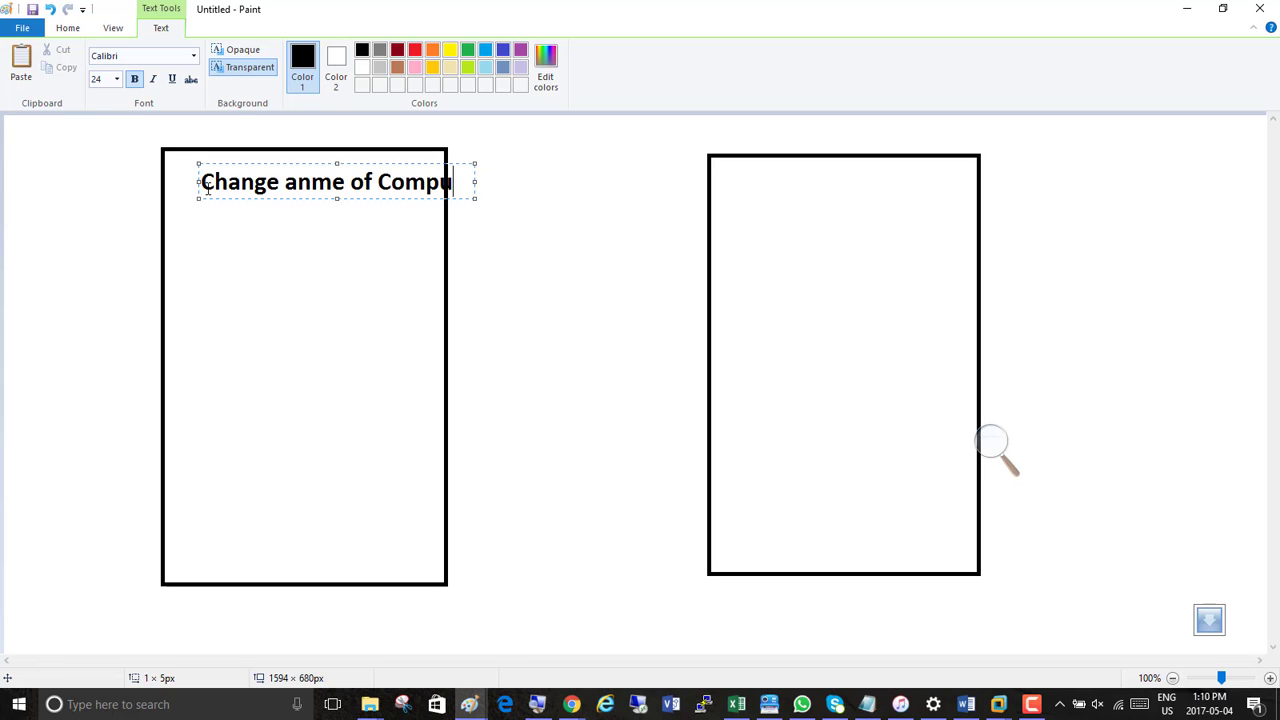
key(BackSpace)
key(BackSpace)
key(BackSpace)
key(BackSpace)
key(BackSpace)
key(BackSpace)
text(OS)
key(Return)
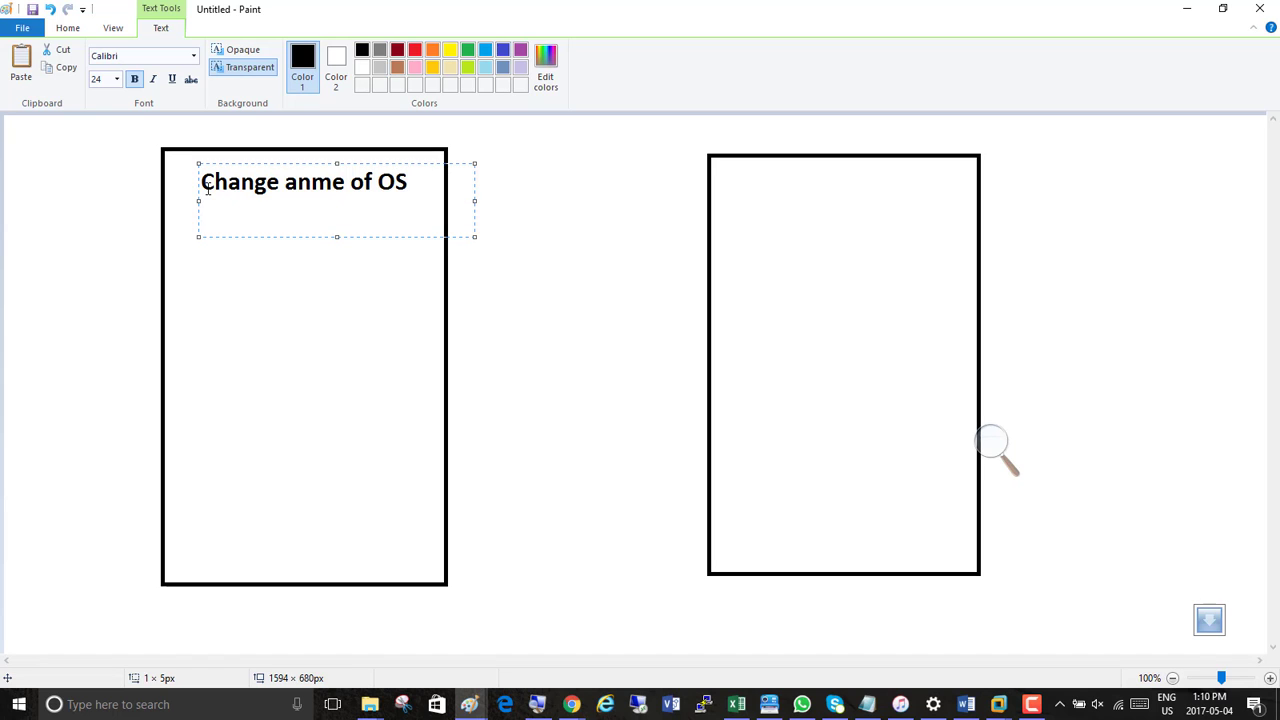
text(Give static IP)
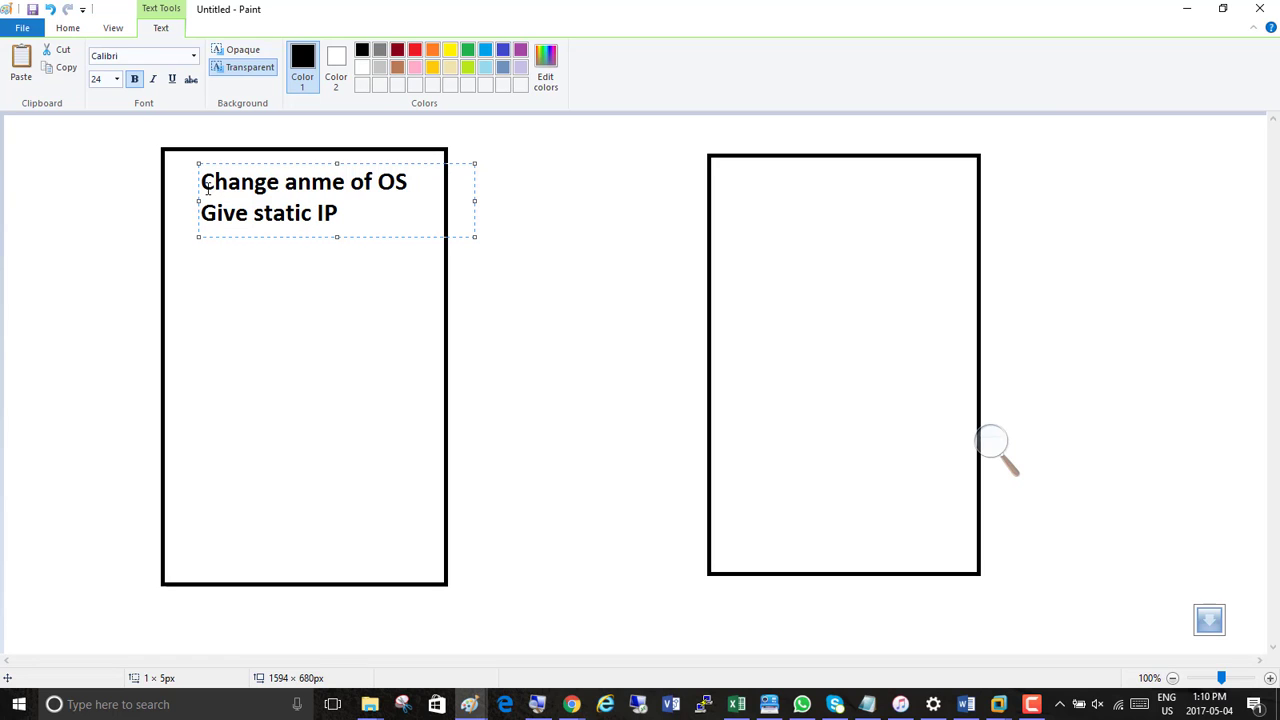
Insert "Activate this OS for 180 days" and a blank line above the existing lines in the left rectangle
key(Return)
key(Return)
key(Up)
key(Up)
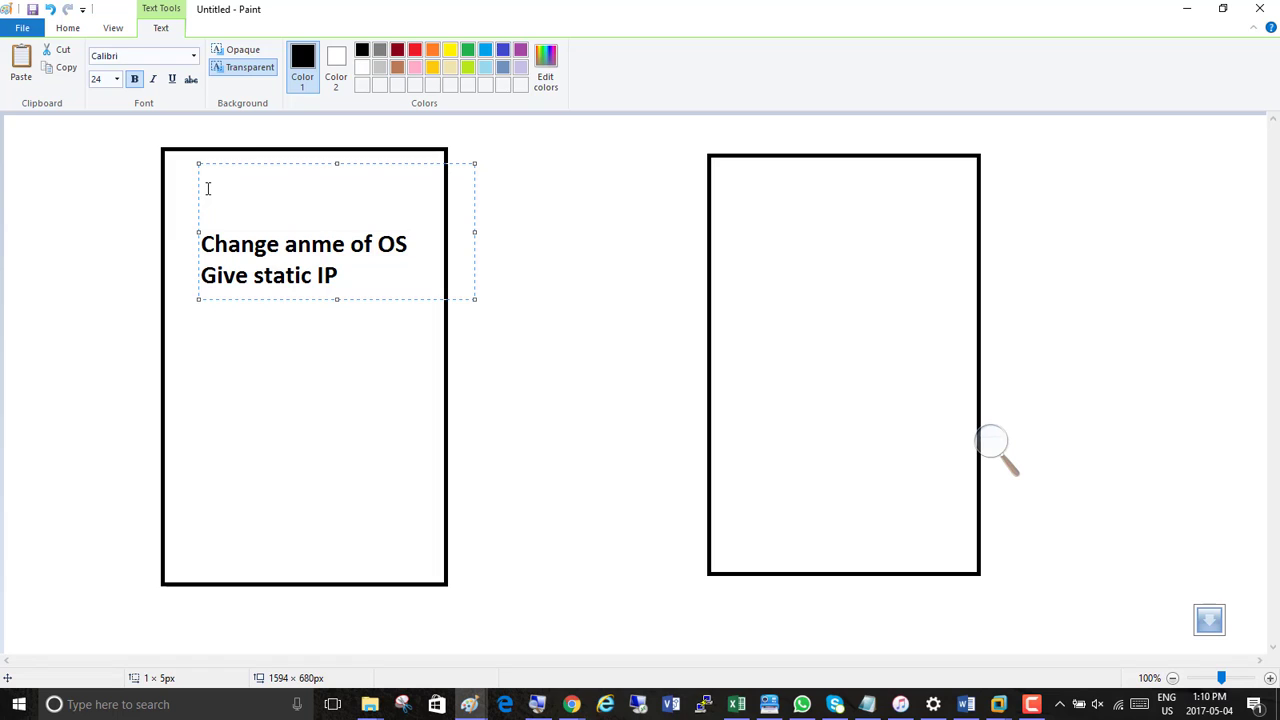
text(Activate this )
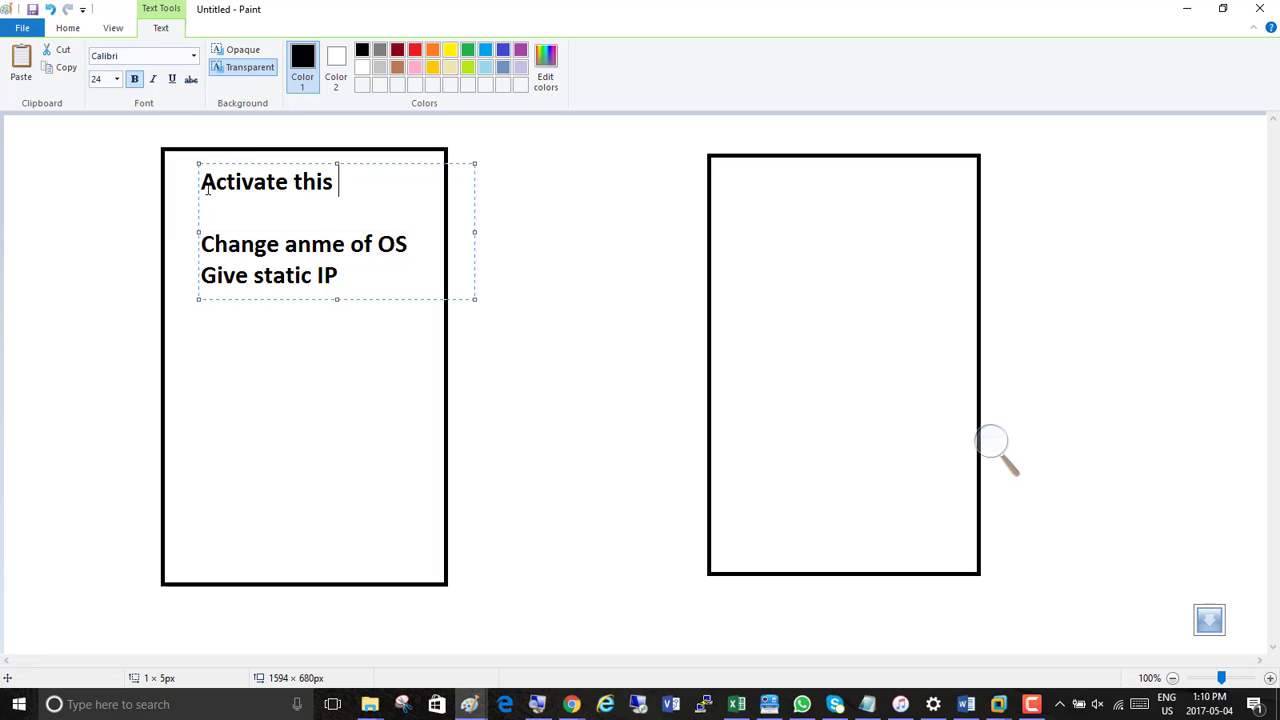
text(OD)
key(BackSpace)
text(S for )
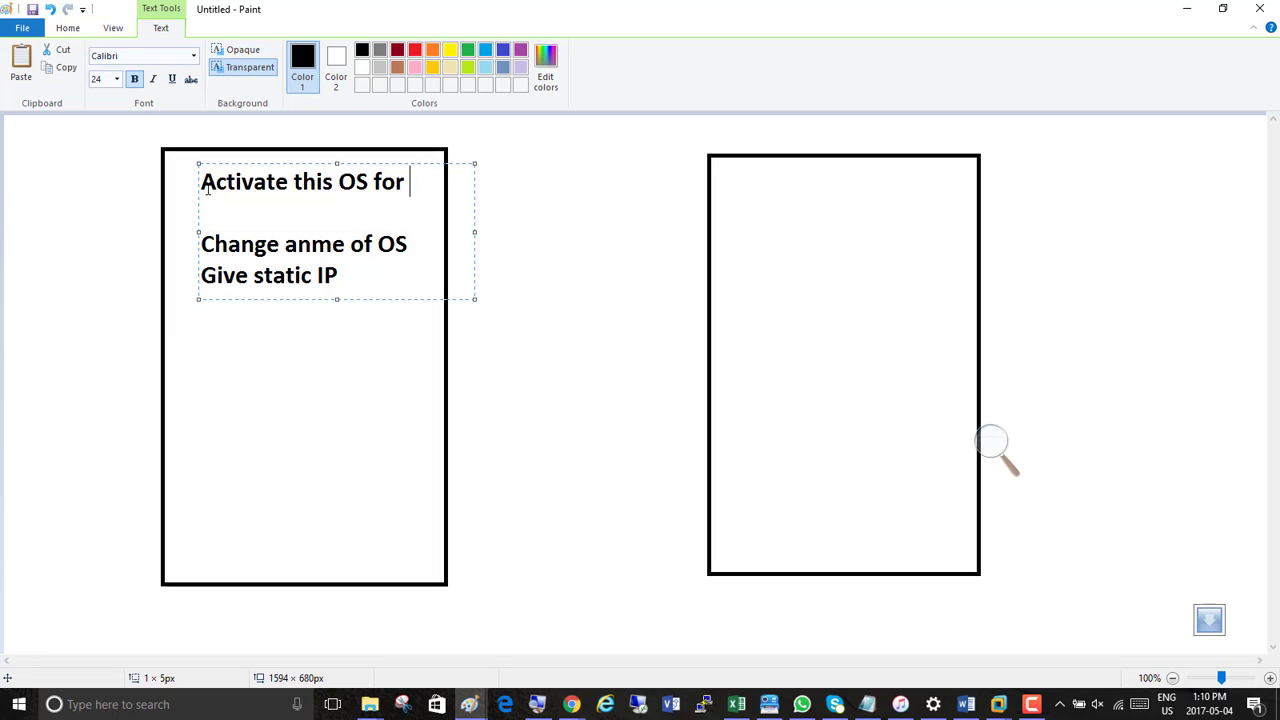
text(180 days)
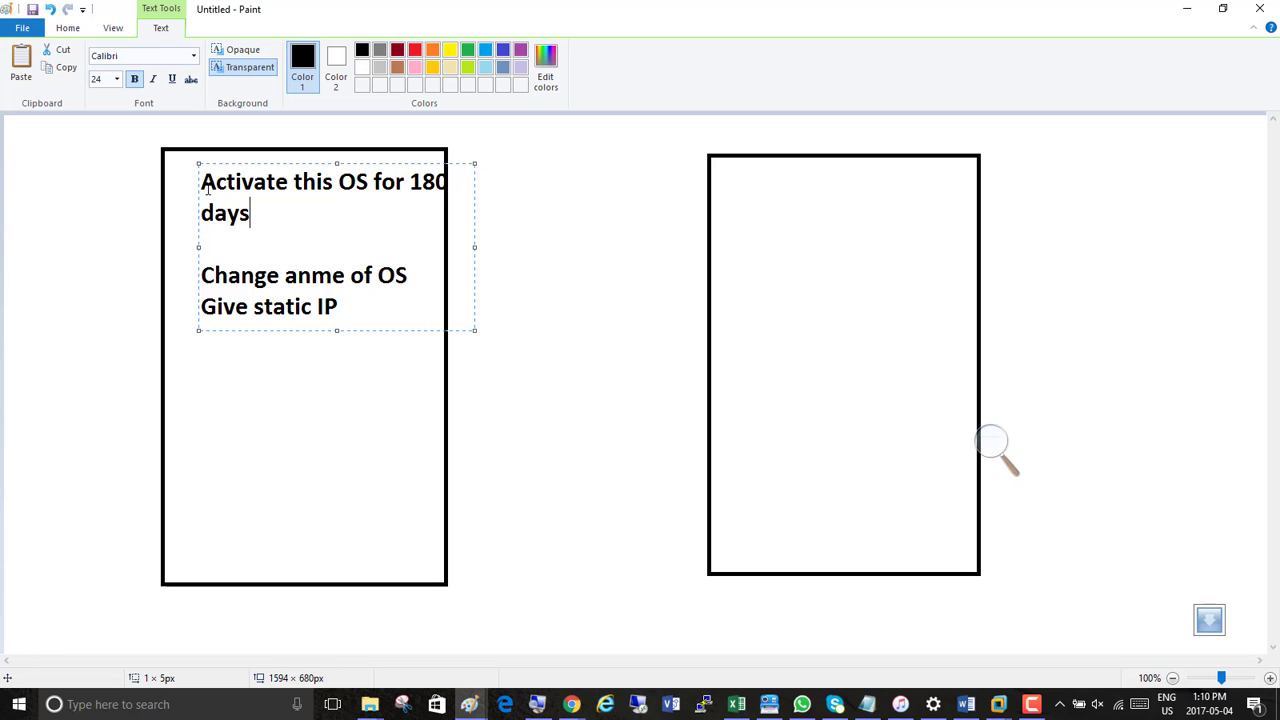
Copy the whole task list from the left rectangle into the right rectangle
key(ctrl+a)
key(ctrl+c)
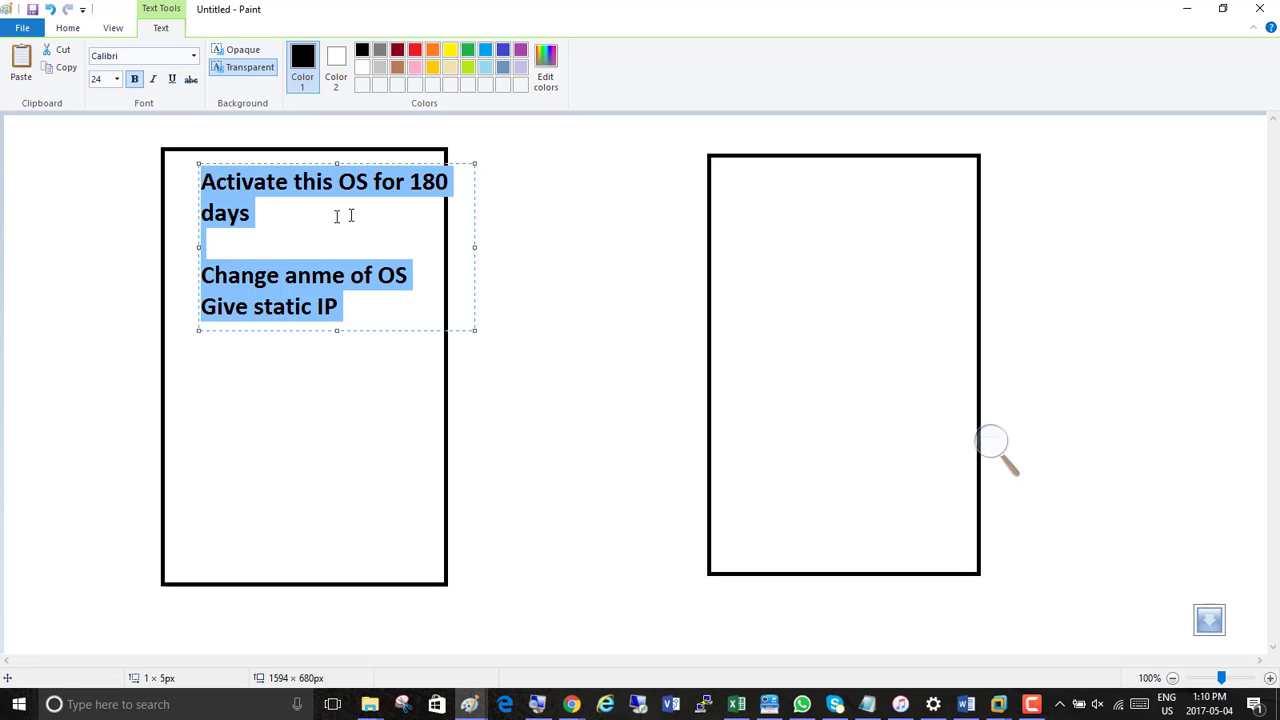
click(719, 183)
click(719, 183)
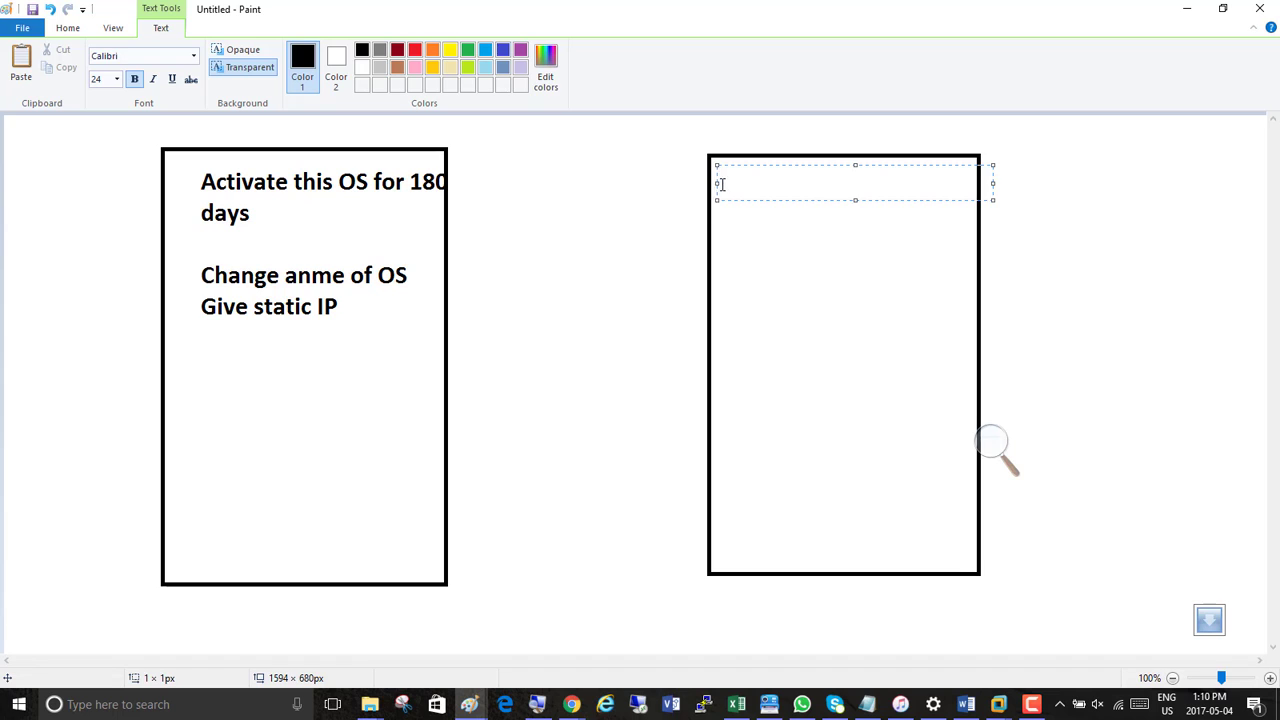
key(ctrl+v)
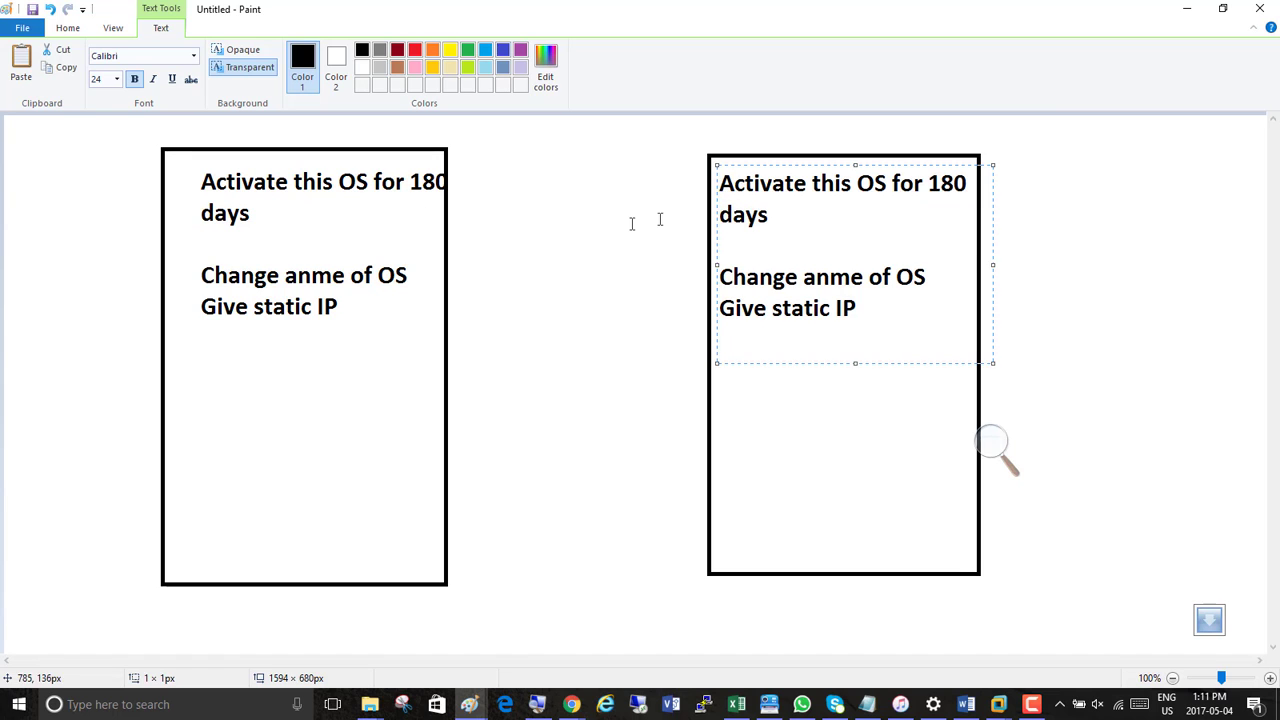
Label the left rectangle Server01 above its upper edge
click(220, 134)
click(219, 133)
text(Server01)
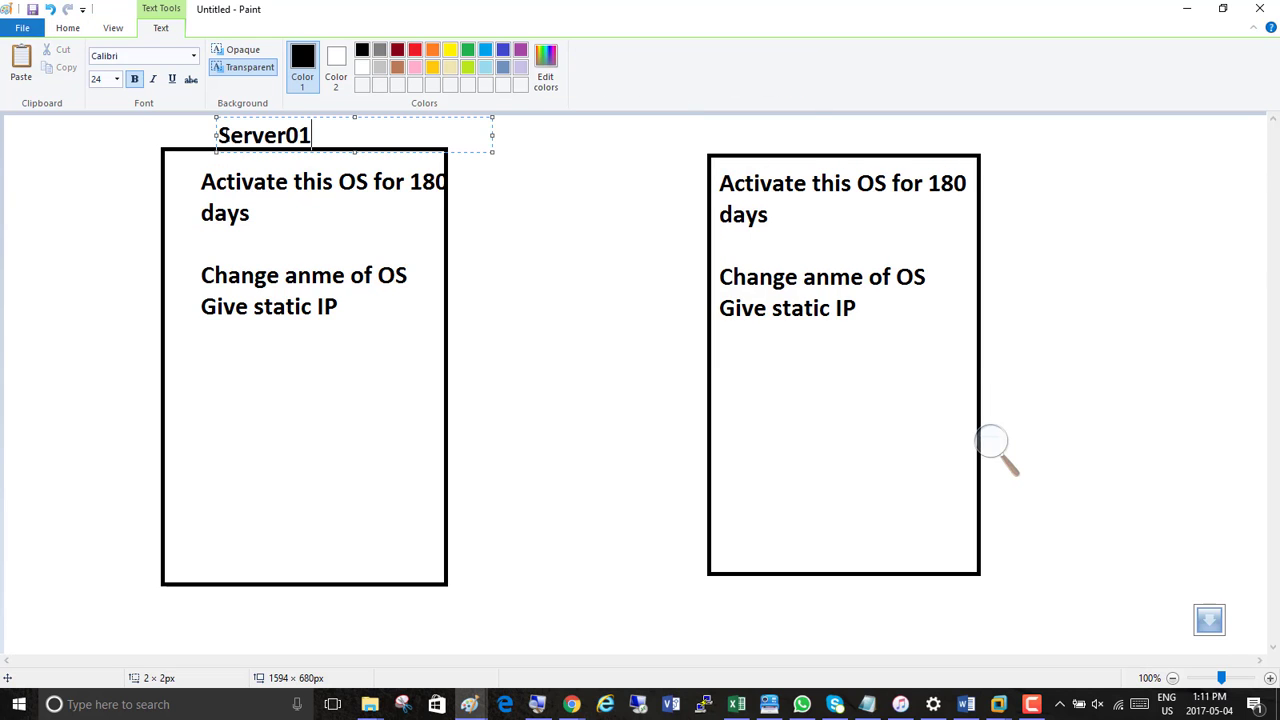
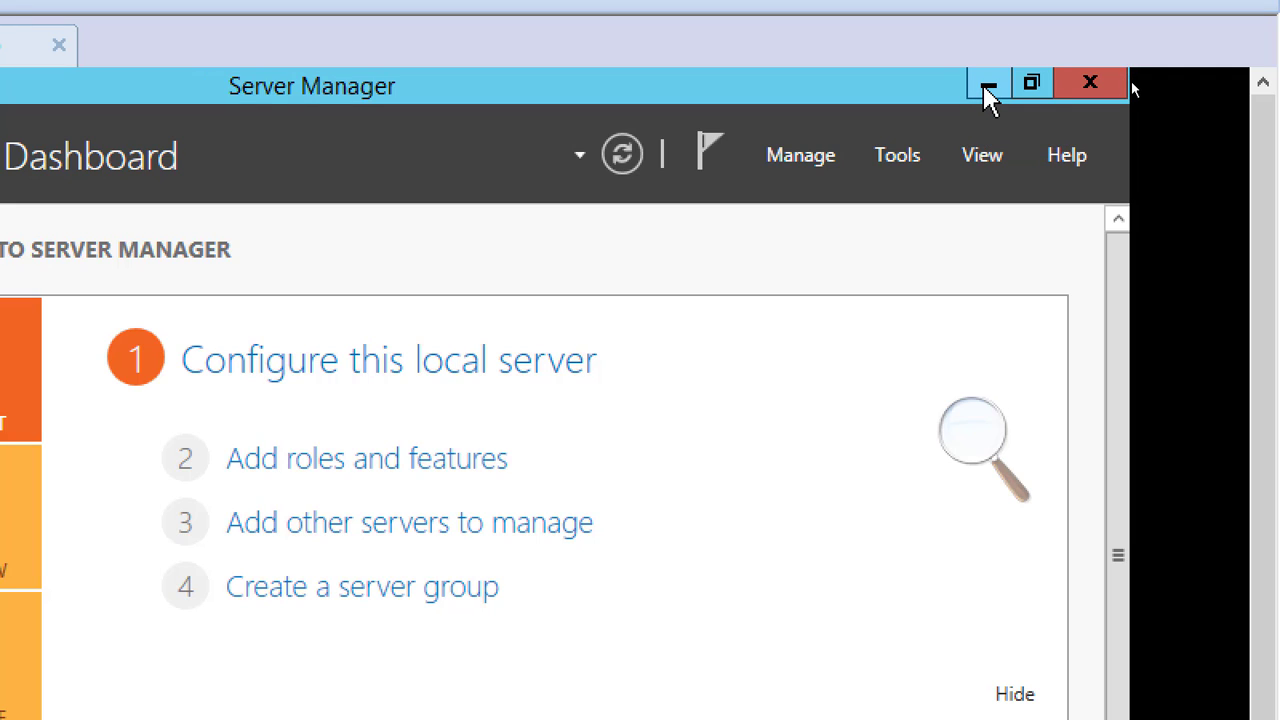
Switch Server01's virtual network adapter to the custom network VMnet8 (NAT)
click(988, 87)
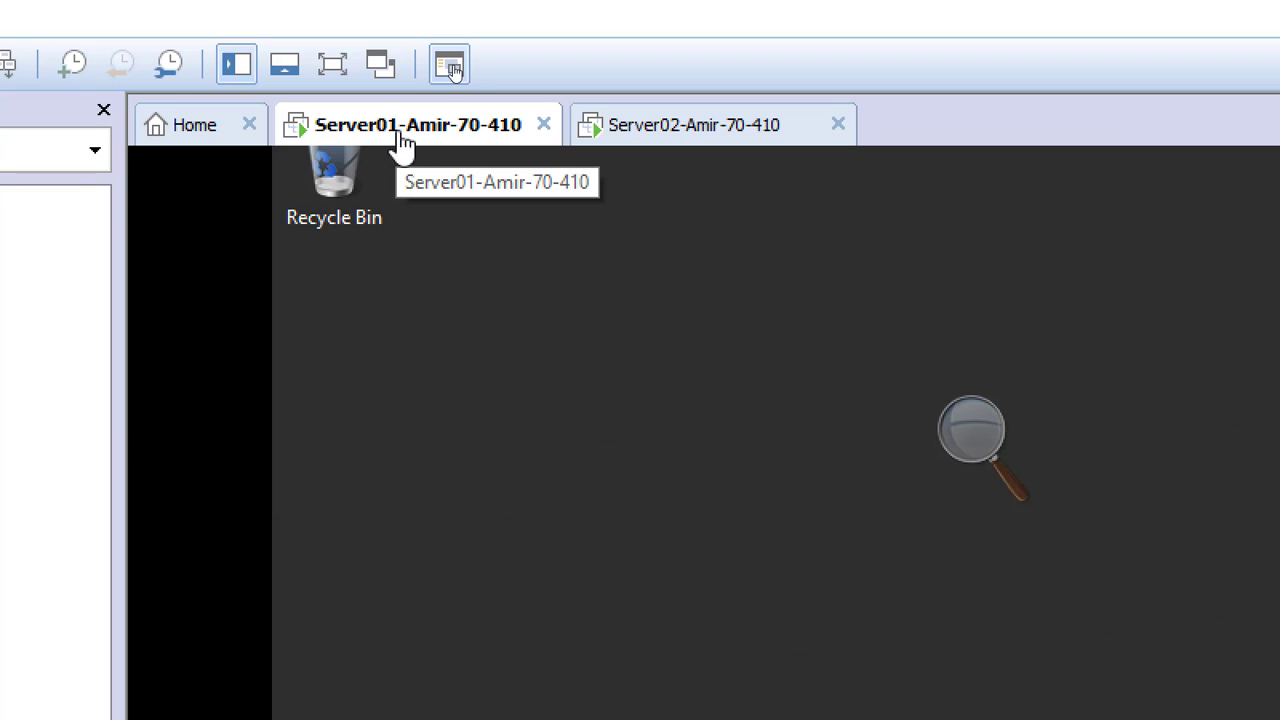
right_click(405, 131)
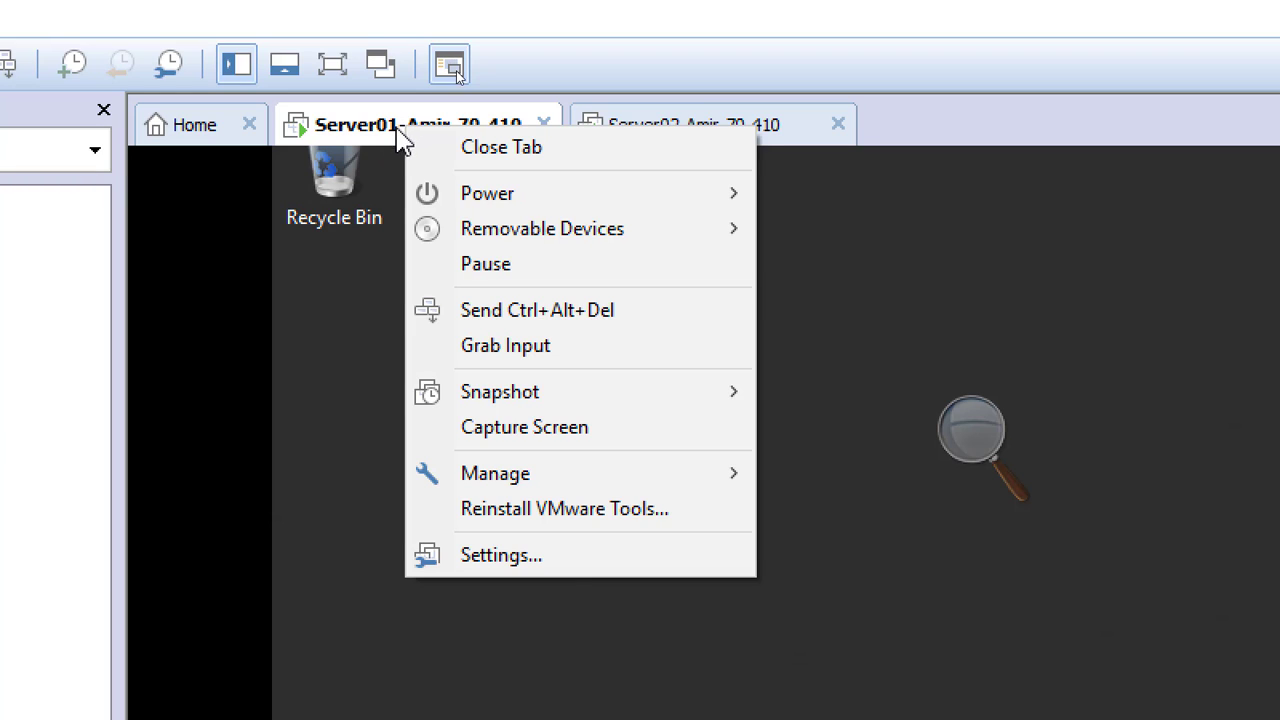
click(628, 565)
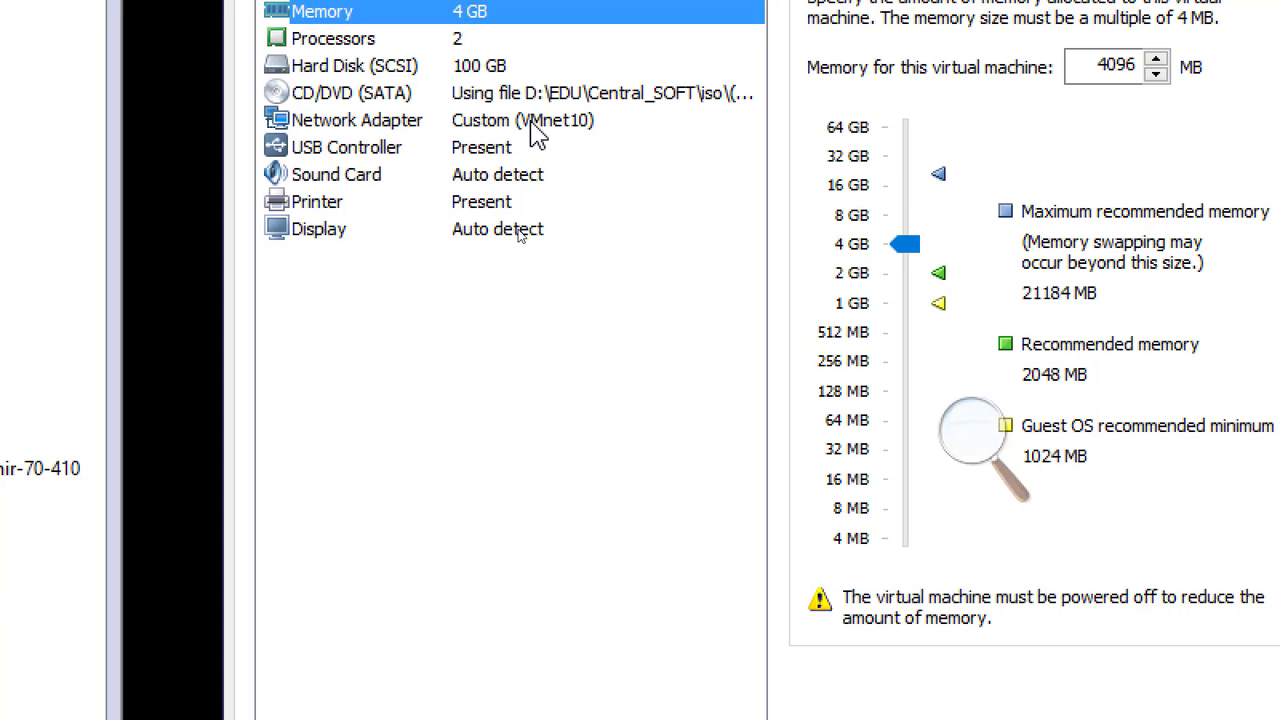
click(535, 127)
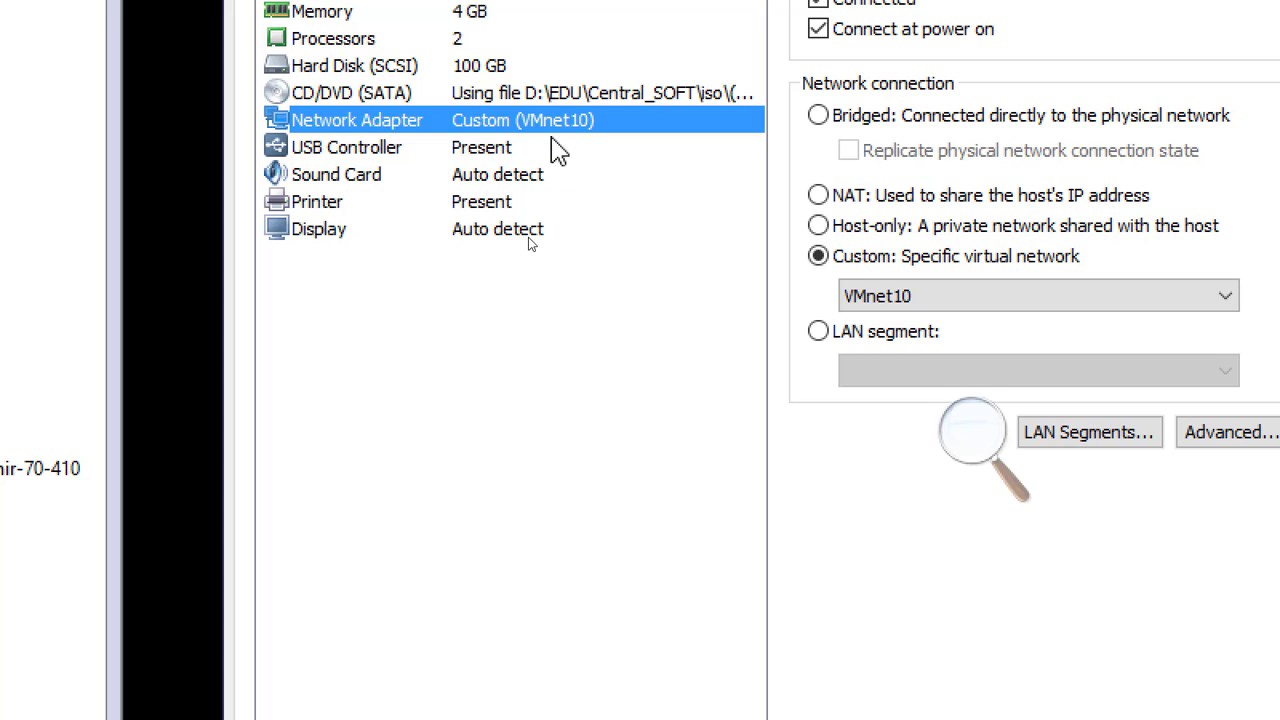
click(876, 305)
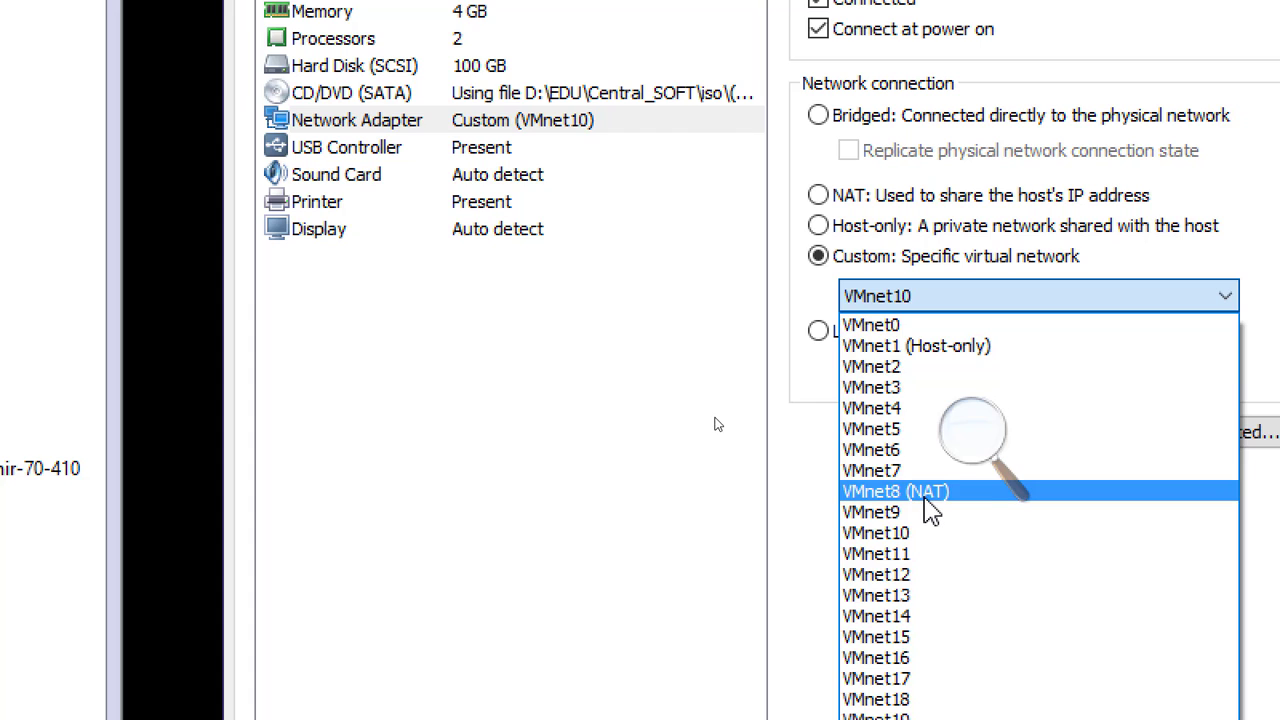
click(924, 496)
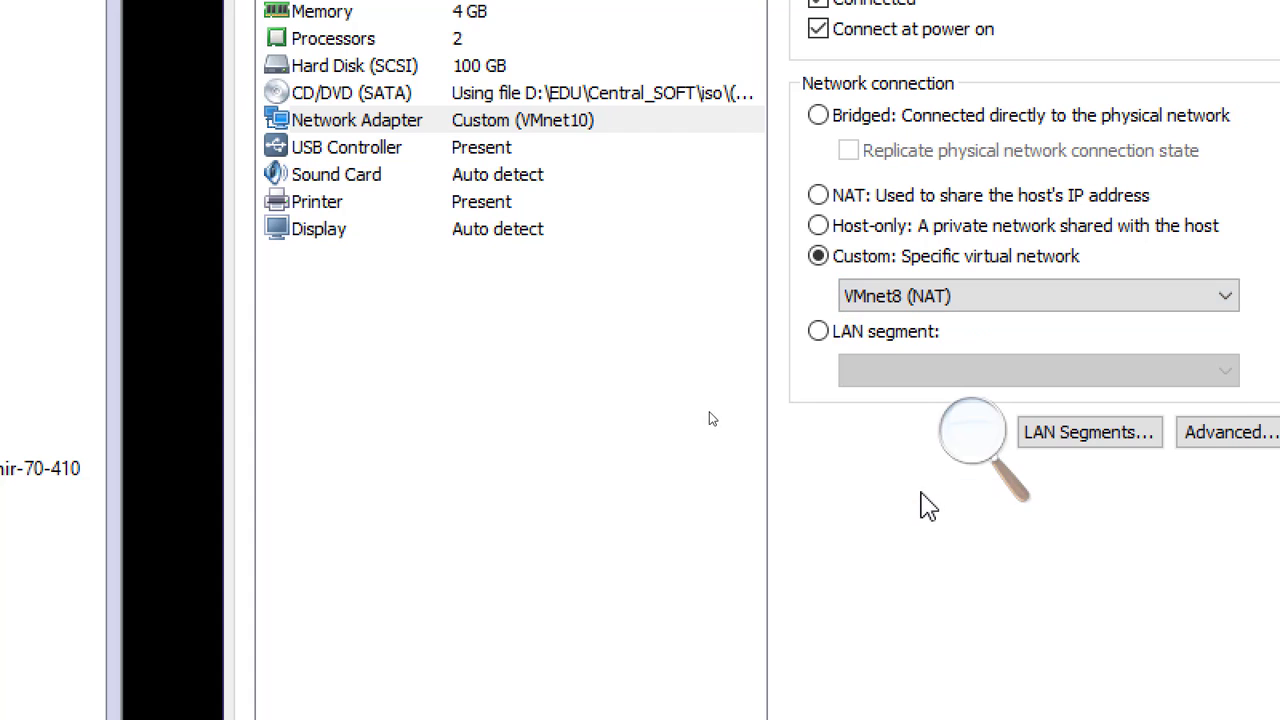
click(539, 121)
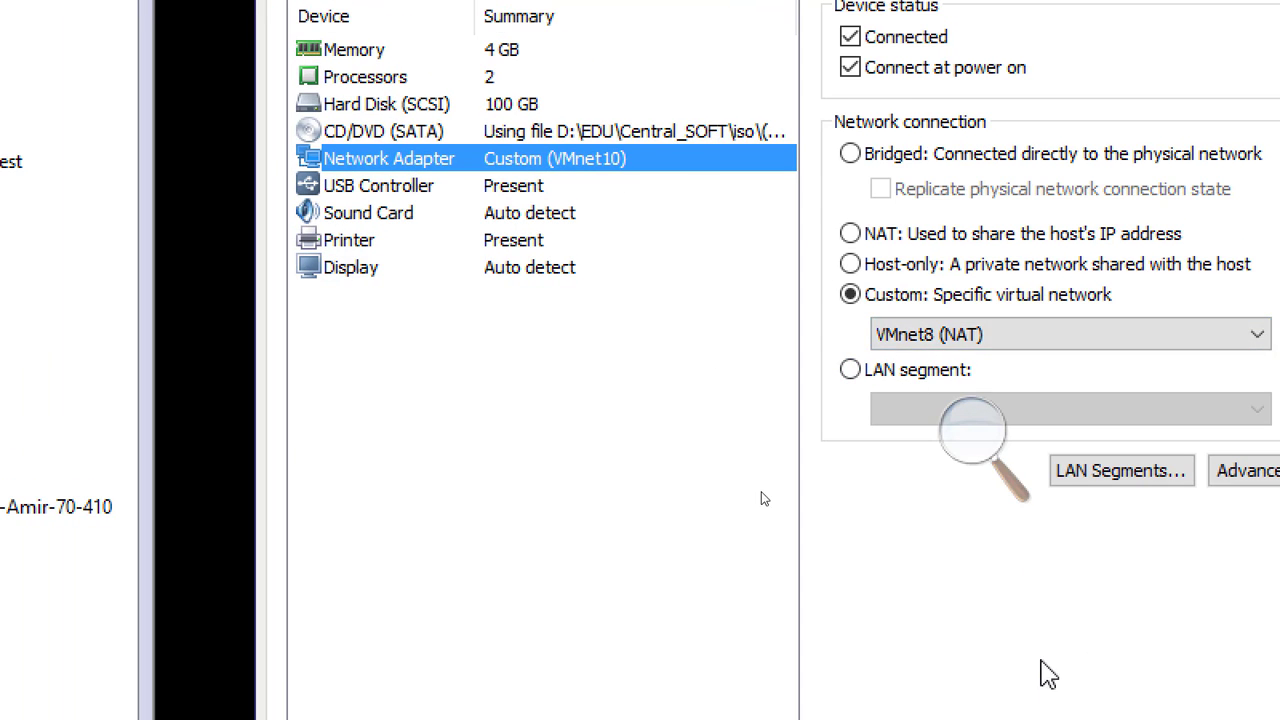
click(1029, 719)
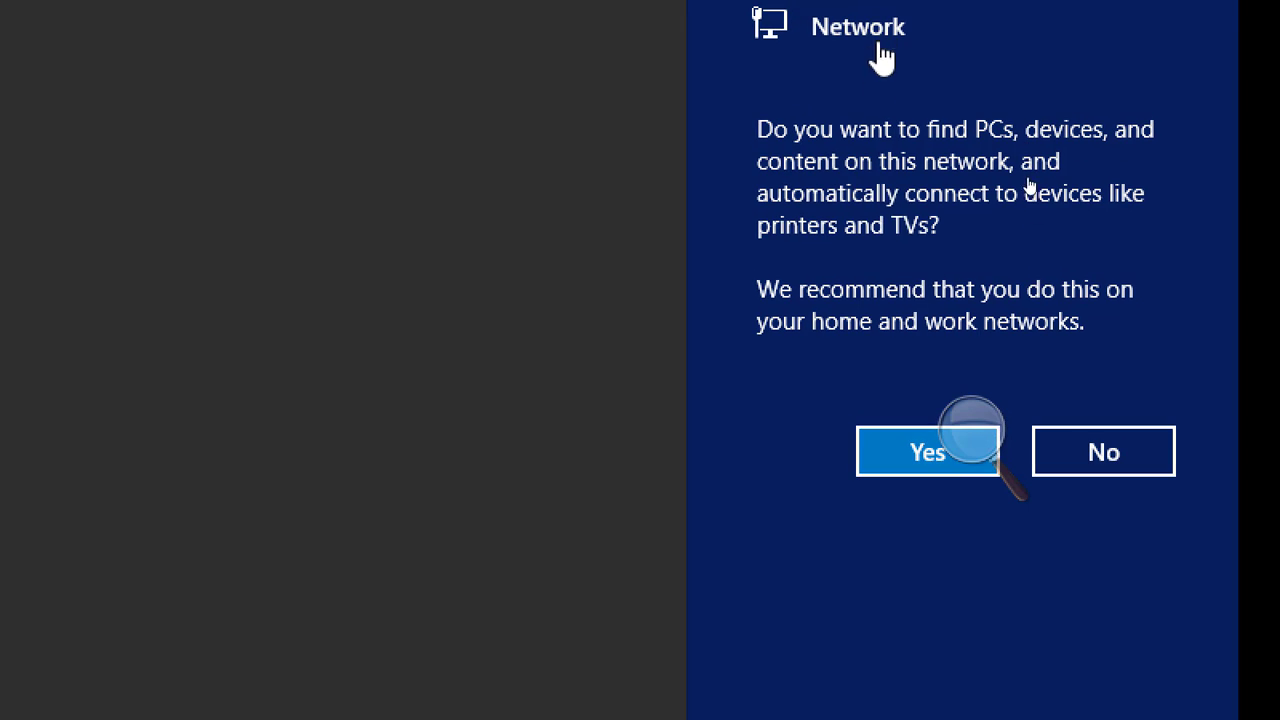
Allow Server01 to find PCs, devices and content on the network, and refresh its desktop
click(900, 470)
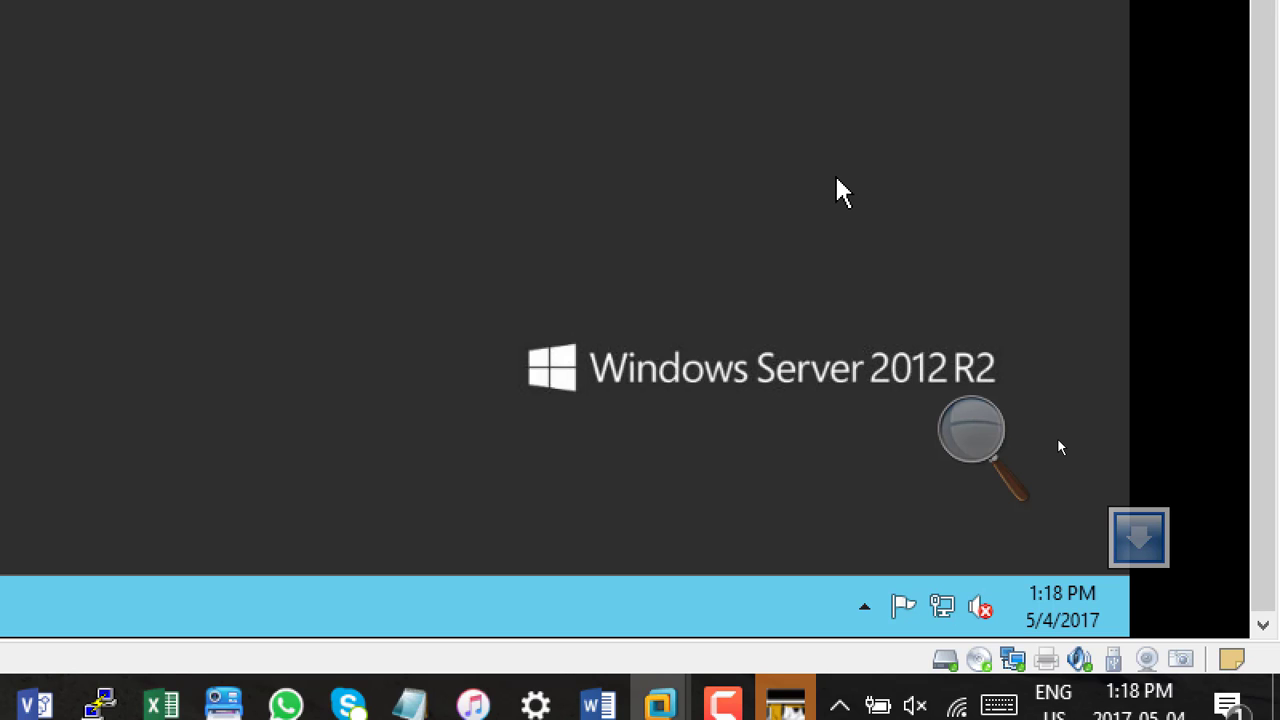
right_click(790, 90)
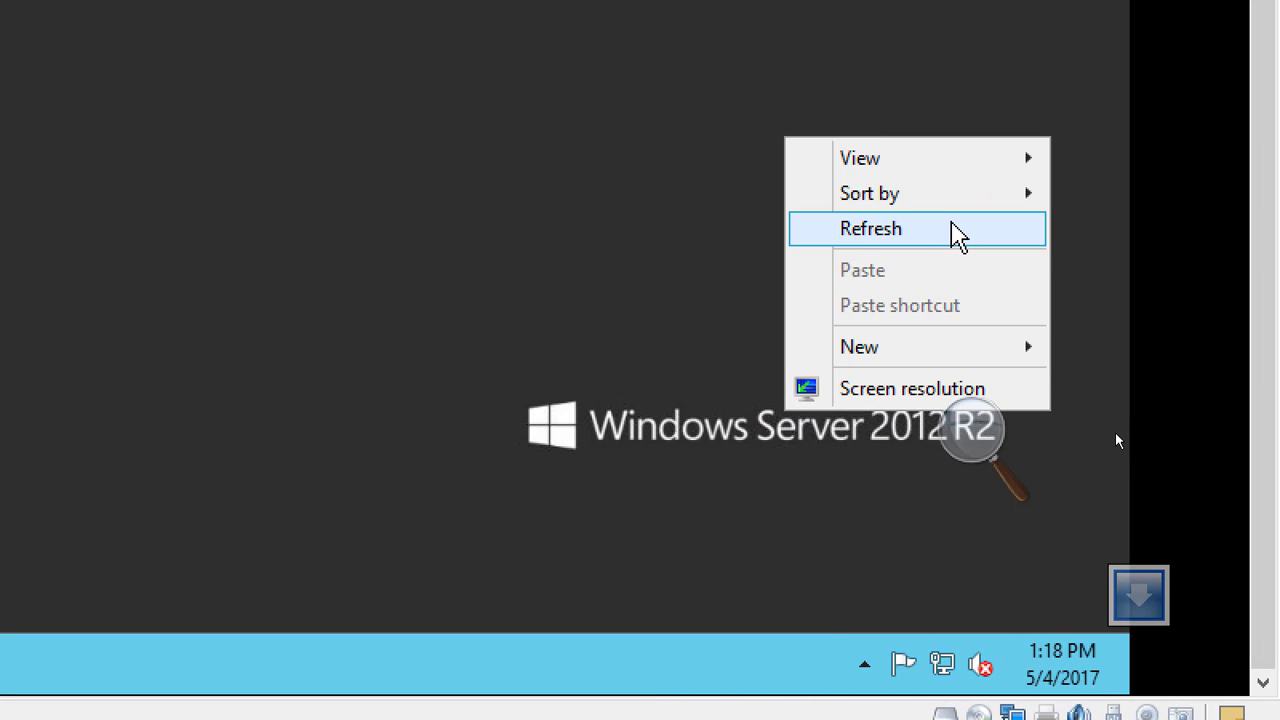
click(958, 236)
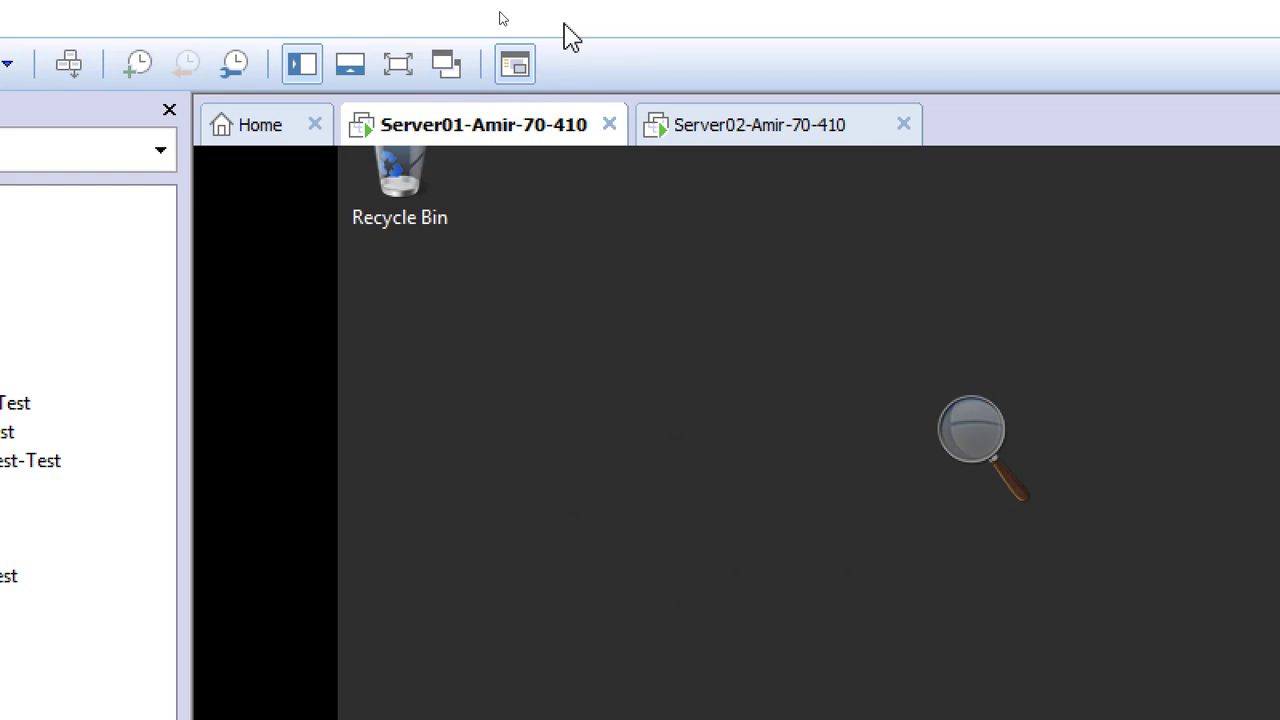
Set Server01's virtual network adapter to the custom network VMnet10
right_click(501, 134)
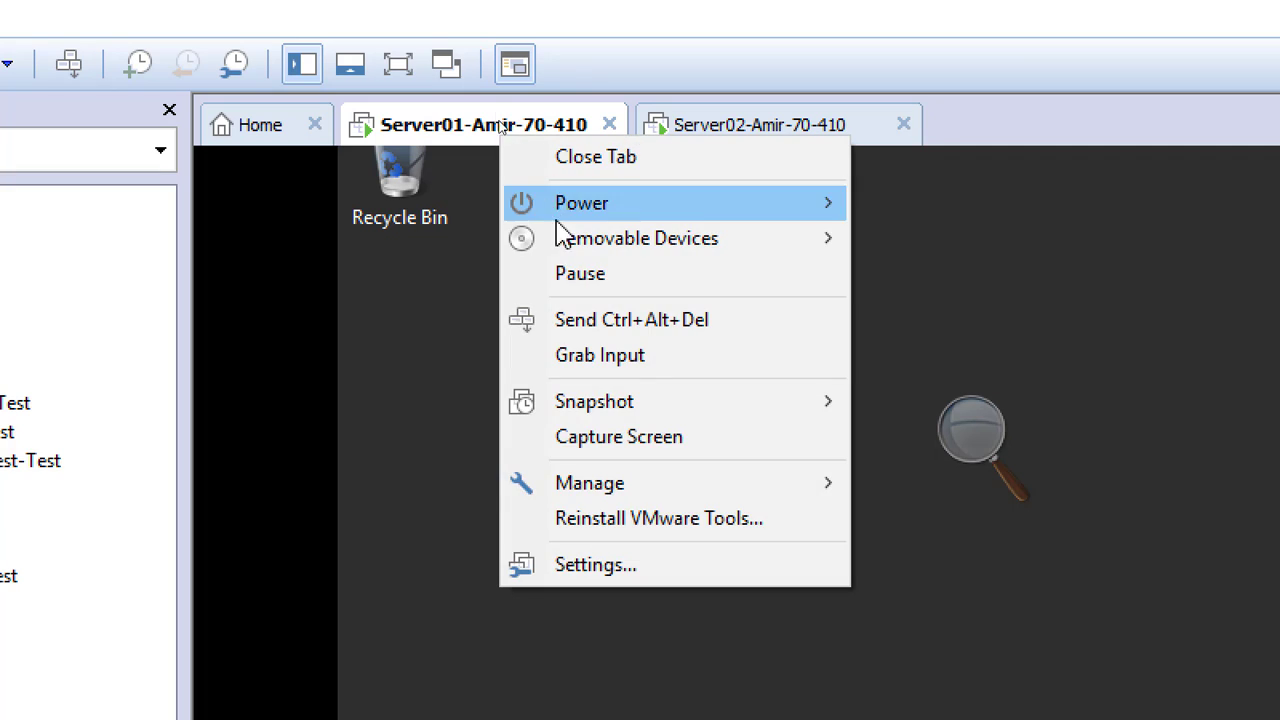
click(660, 575)
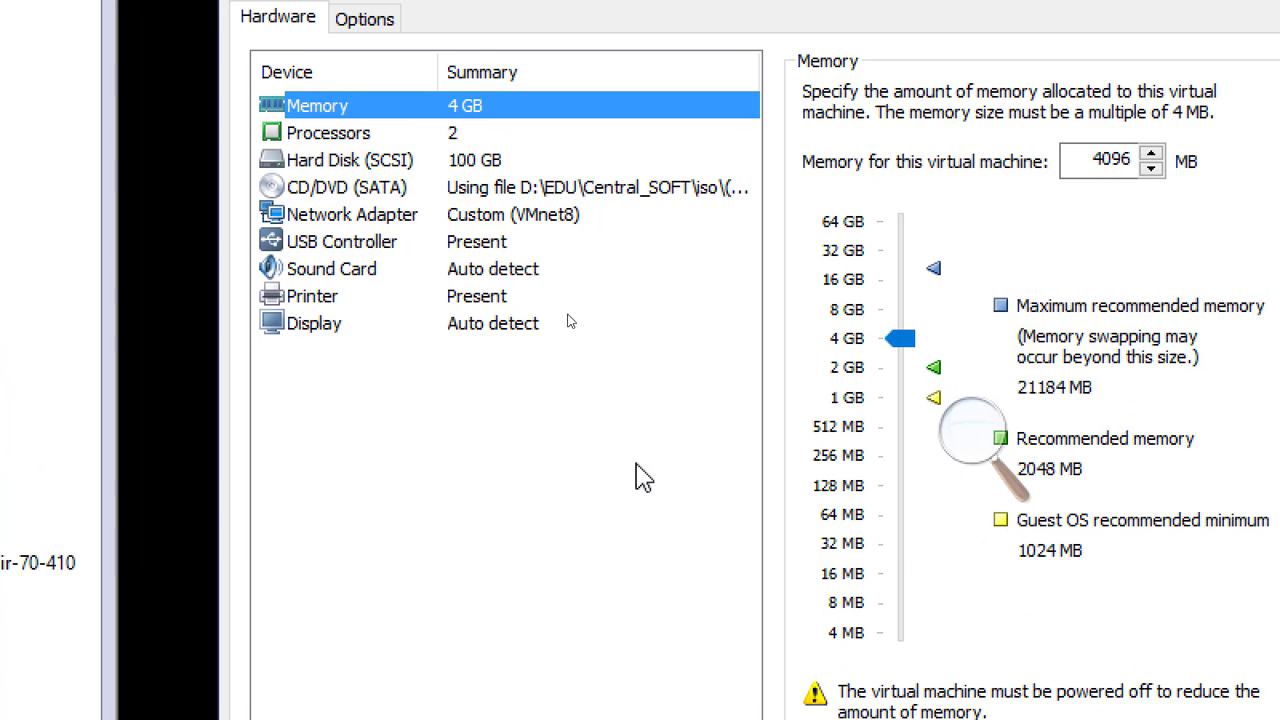
click(549, 220)
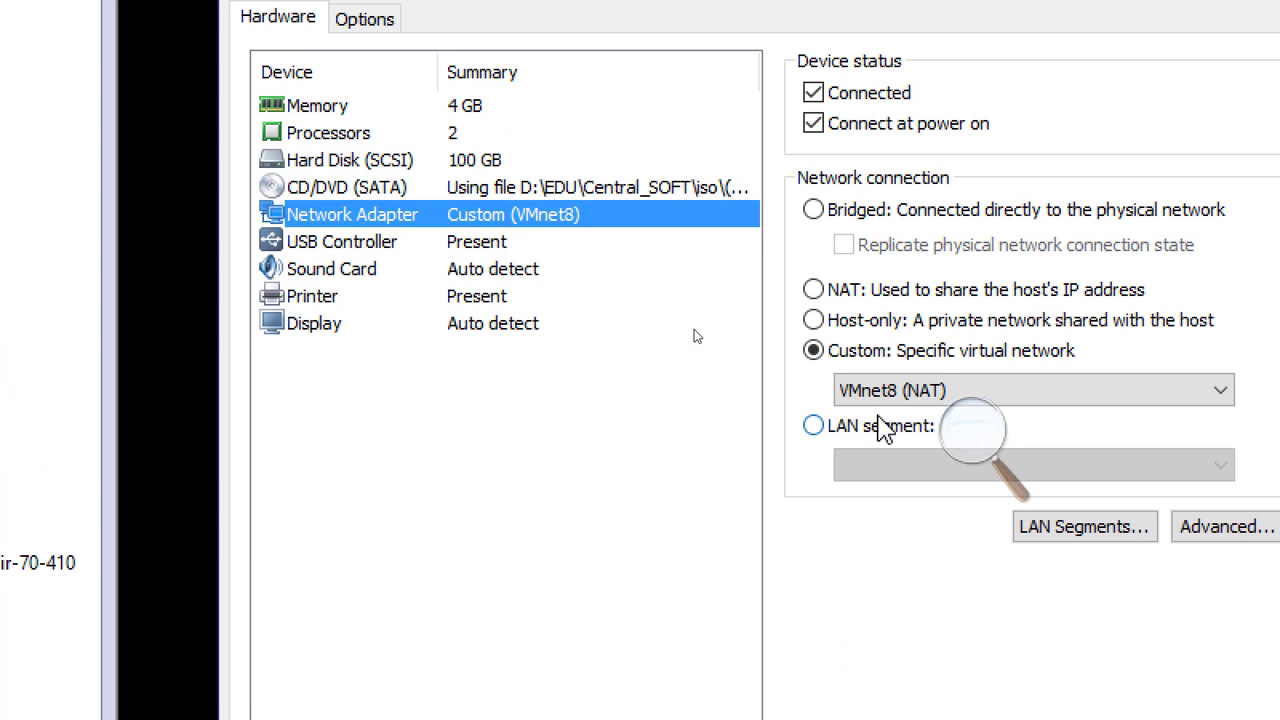
click(877, 396)
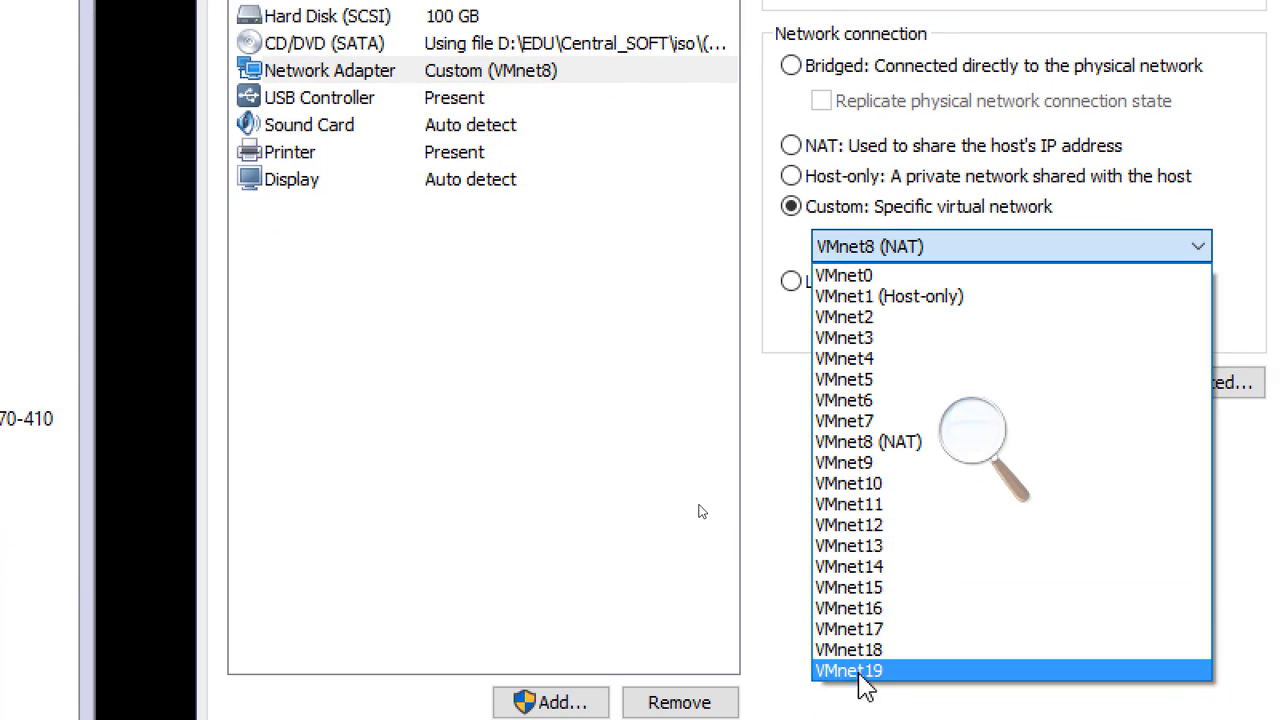
click(914, 628)
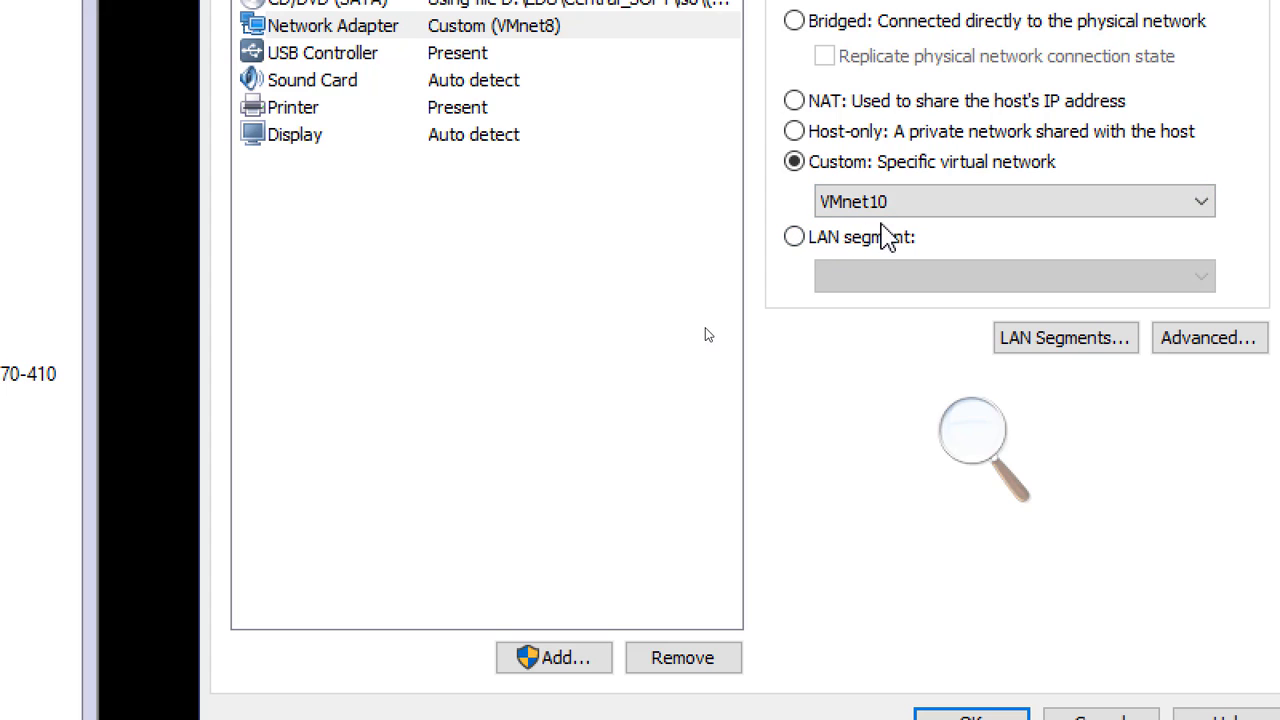
click(971, 716)
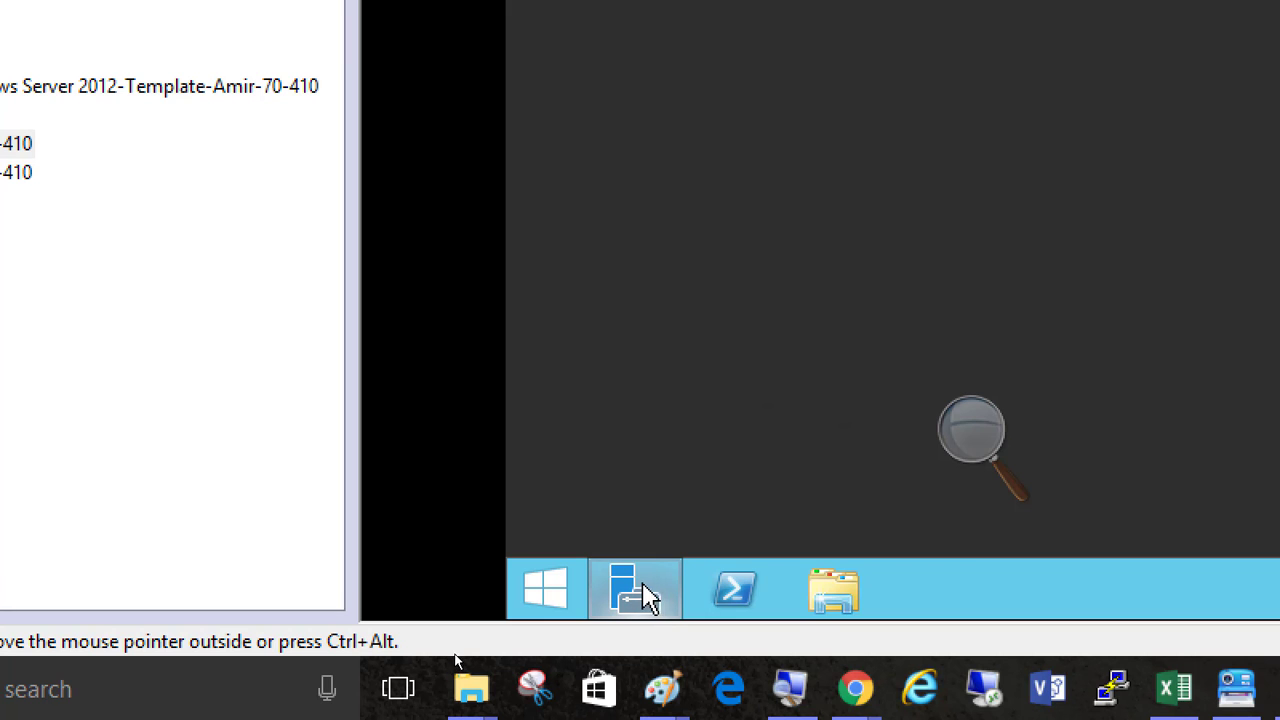
Open Server01's network connections from the Ethernet0 entry in Server Manager's Local Server properties
mouse_move(655, 603)
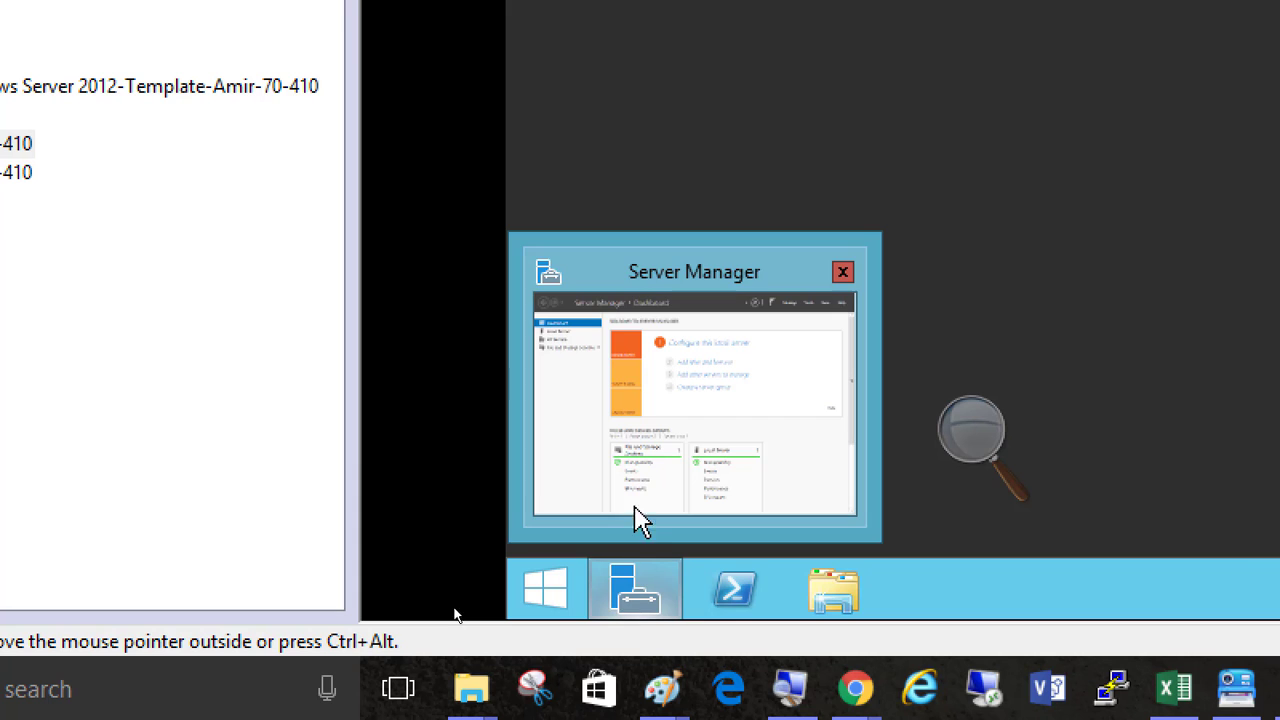
click(692, 435)
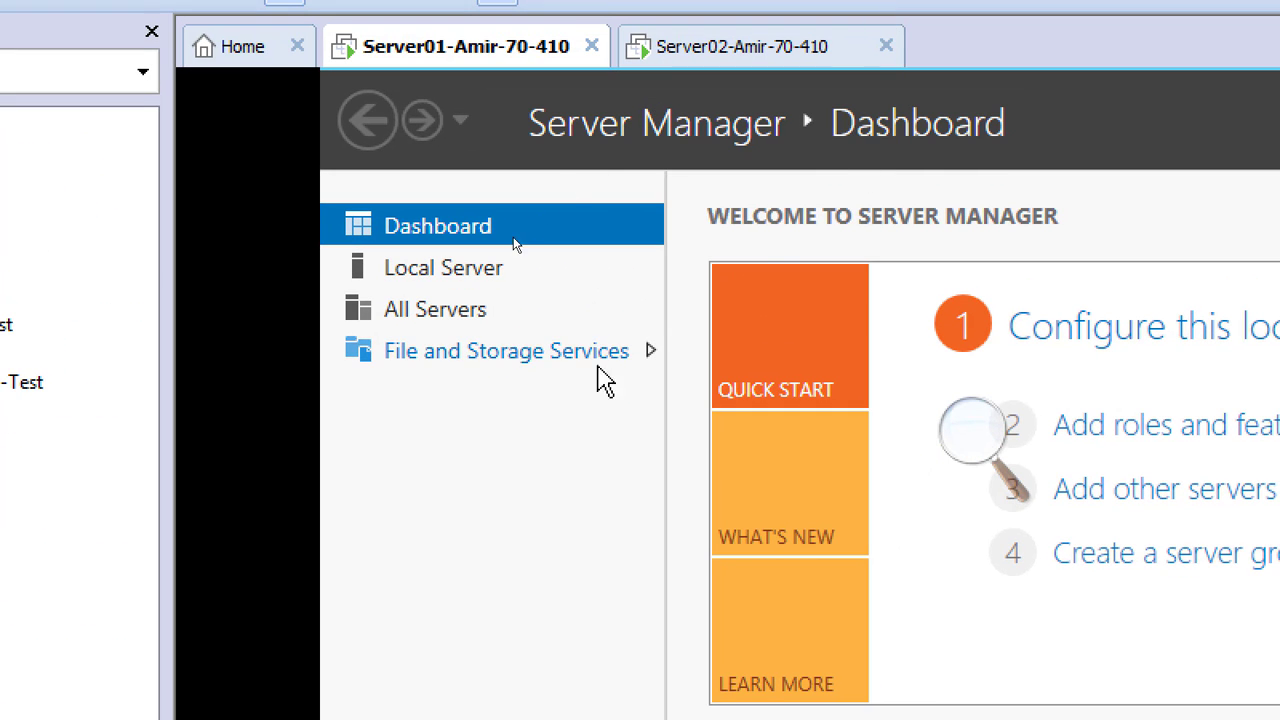
click(455, 275)
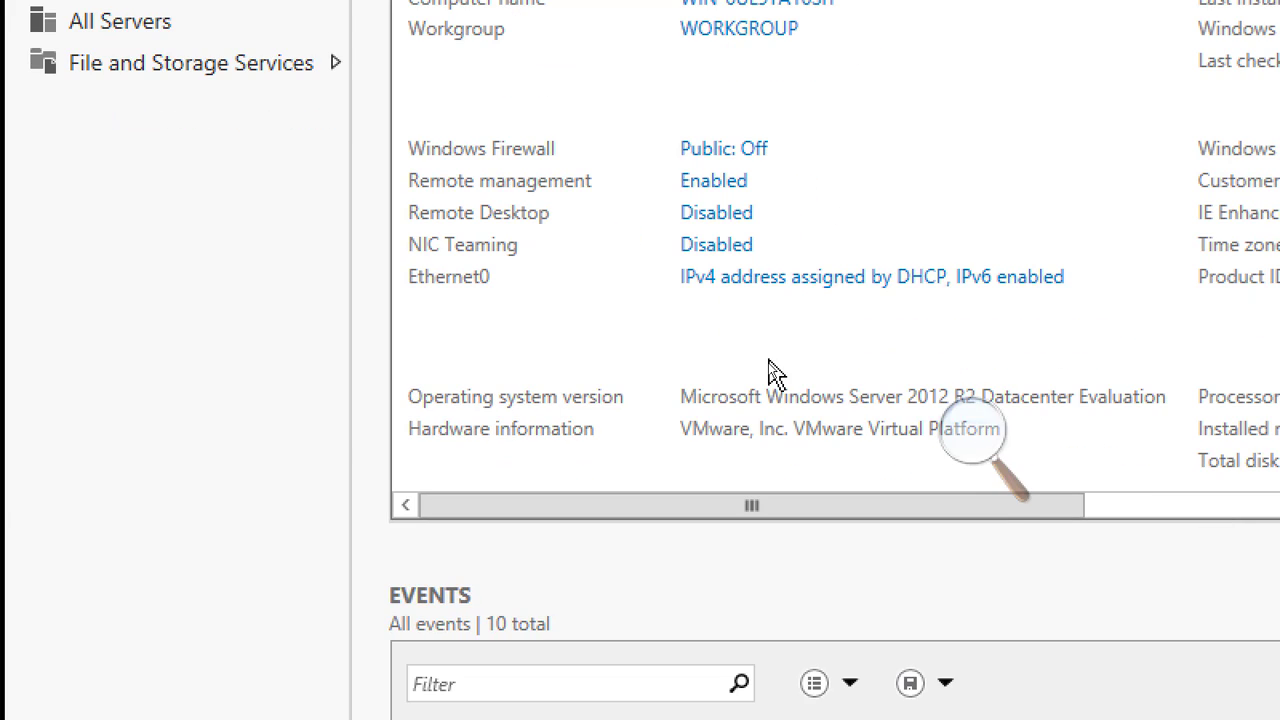
click(853, 284)
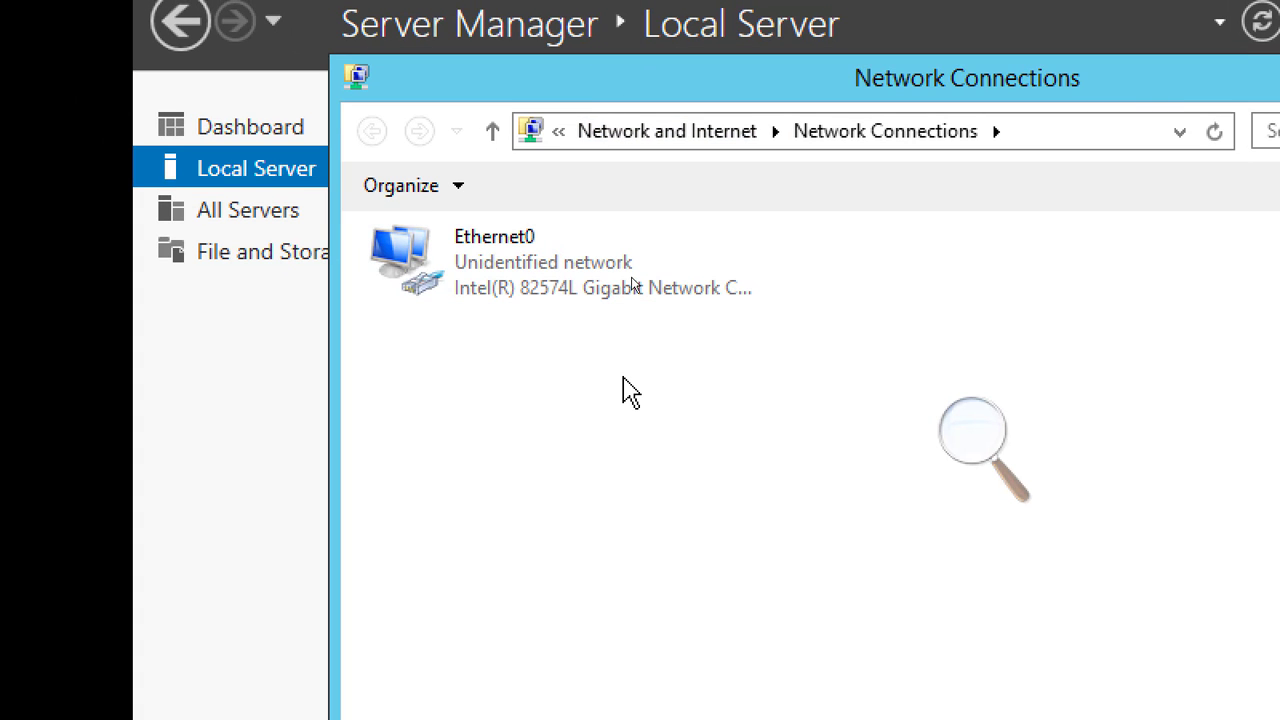
Disable Internet Protocol Version 6 (TCP/IPv6) in the properties of the Ethernet0 connection
right_click(502, 264)
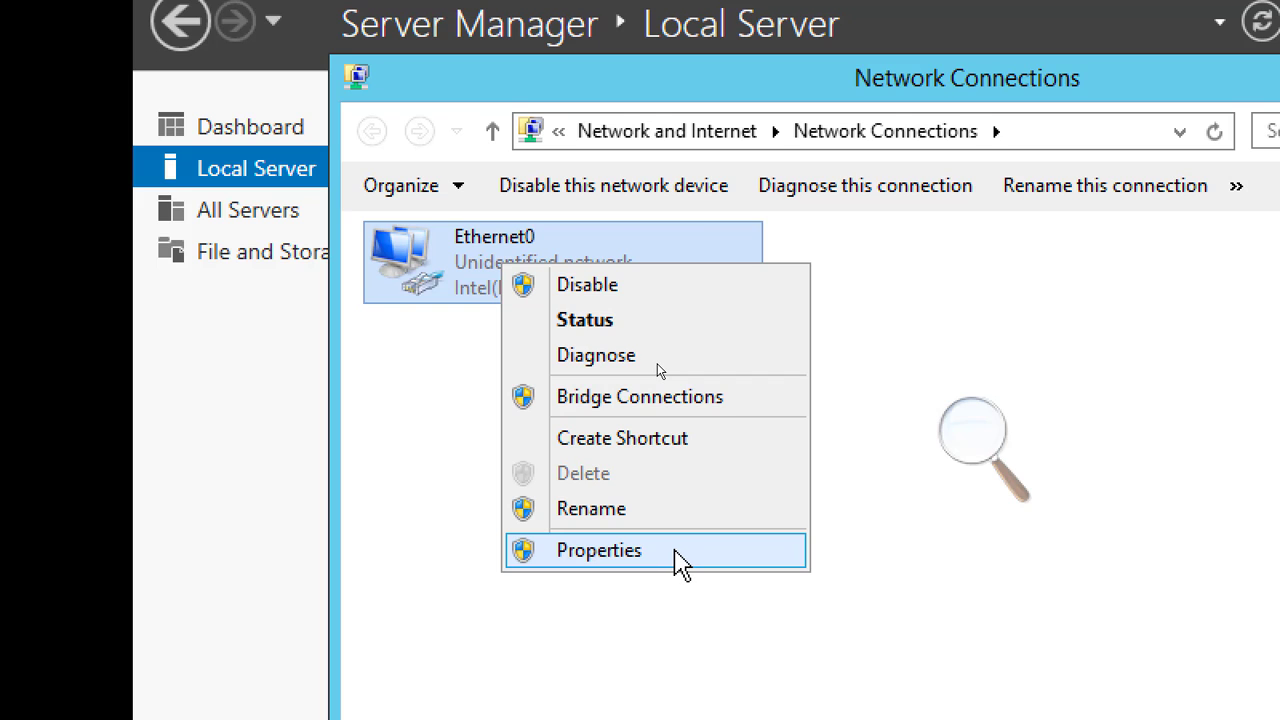
click(680, 560)
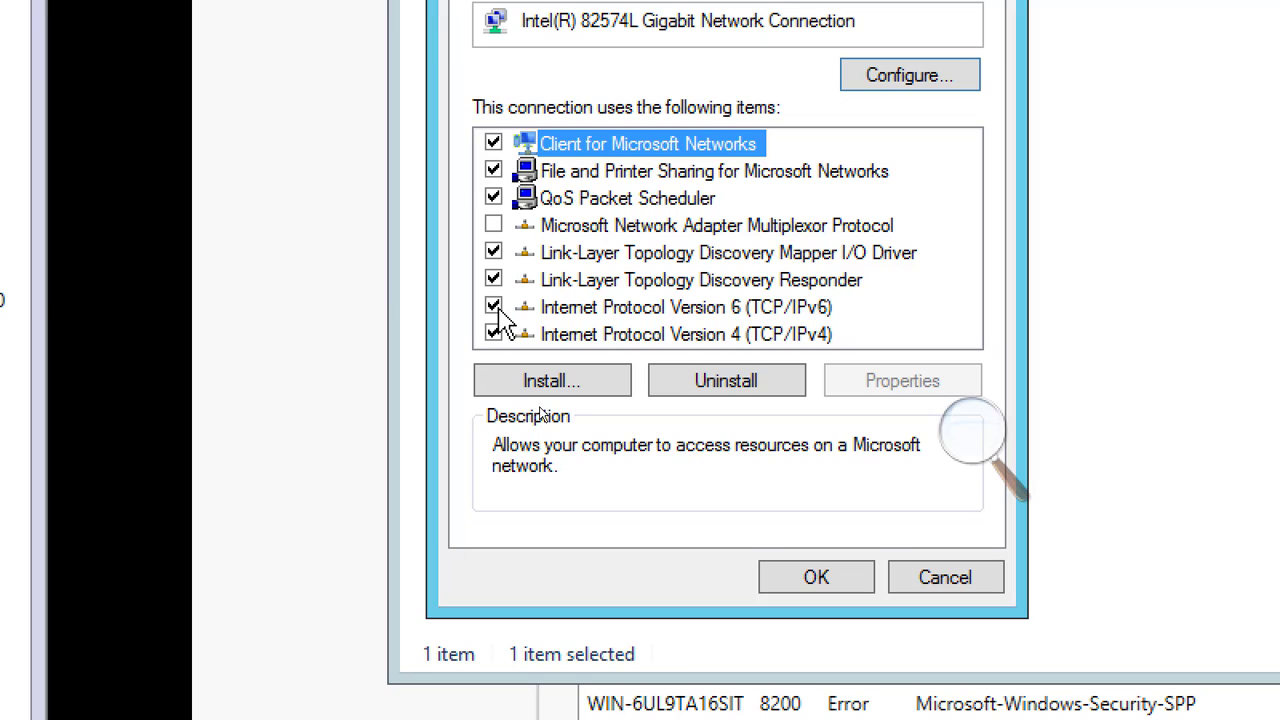
click(539, 307)
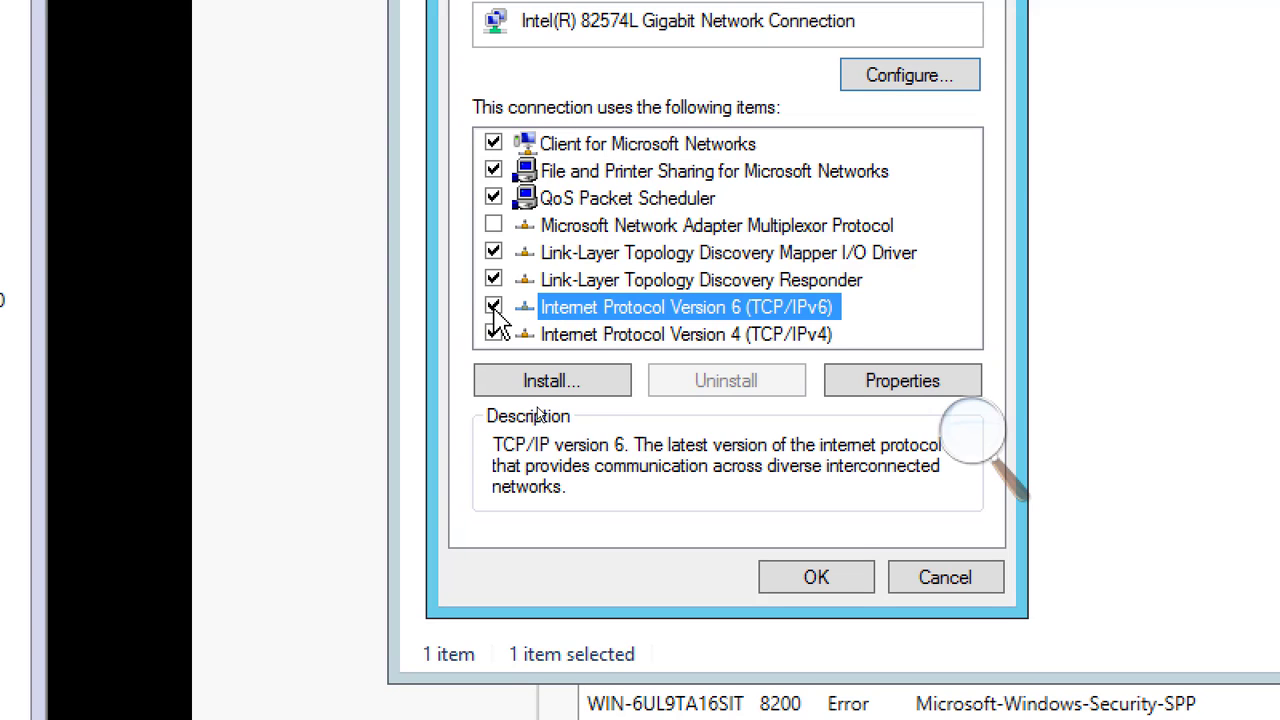
click(494, 307)
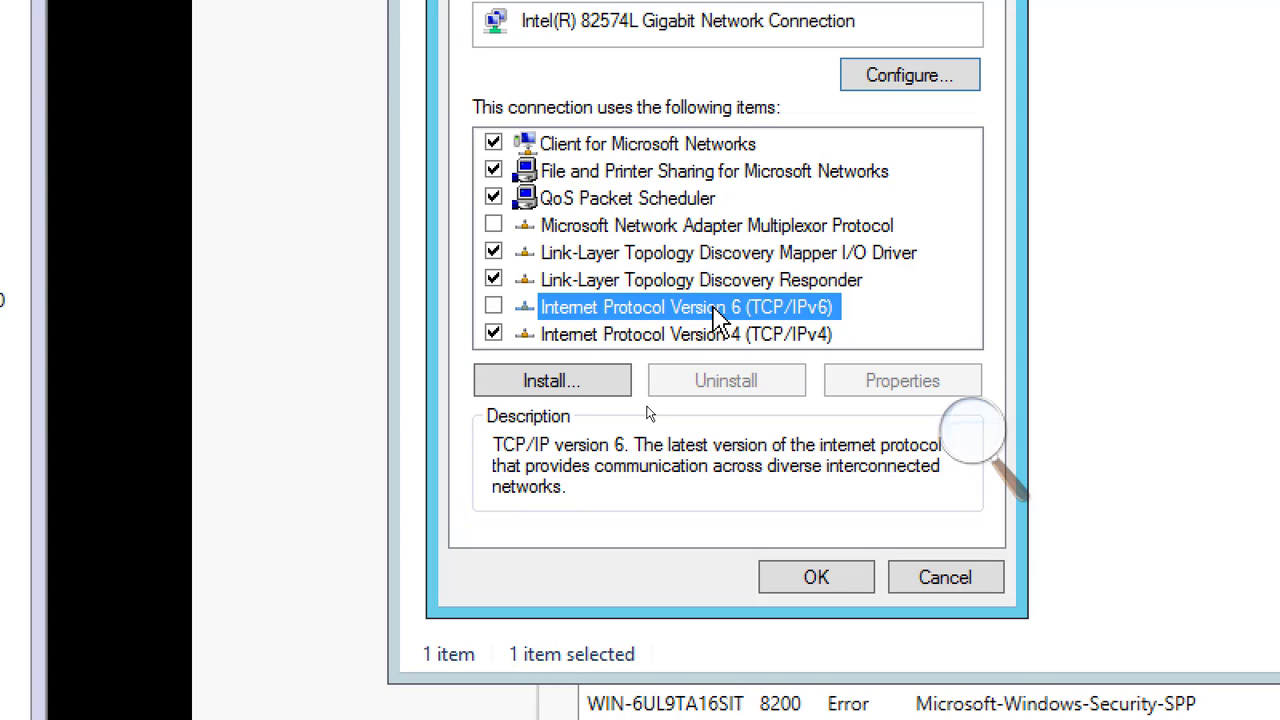
click(657, 340)
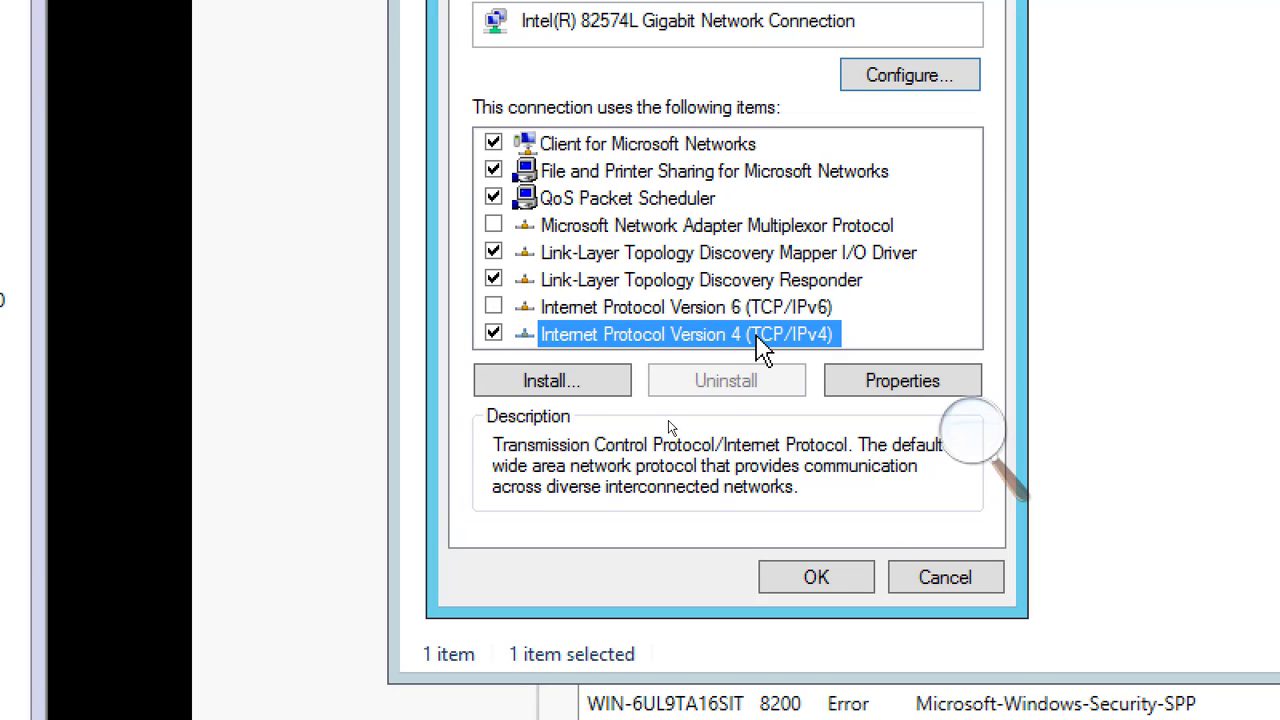
click(899, 390)
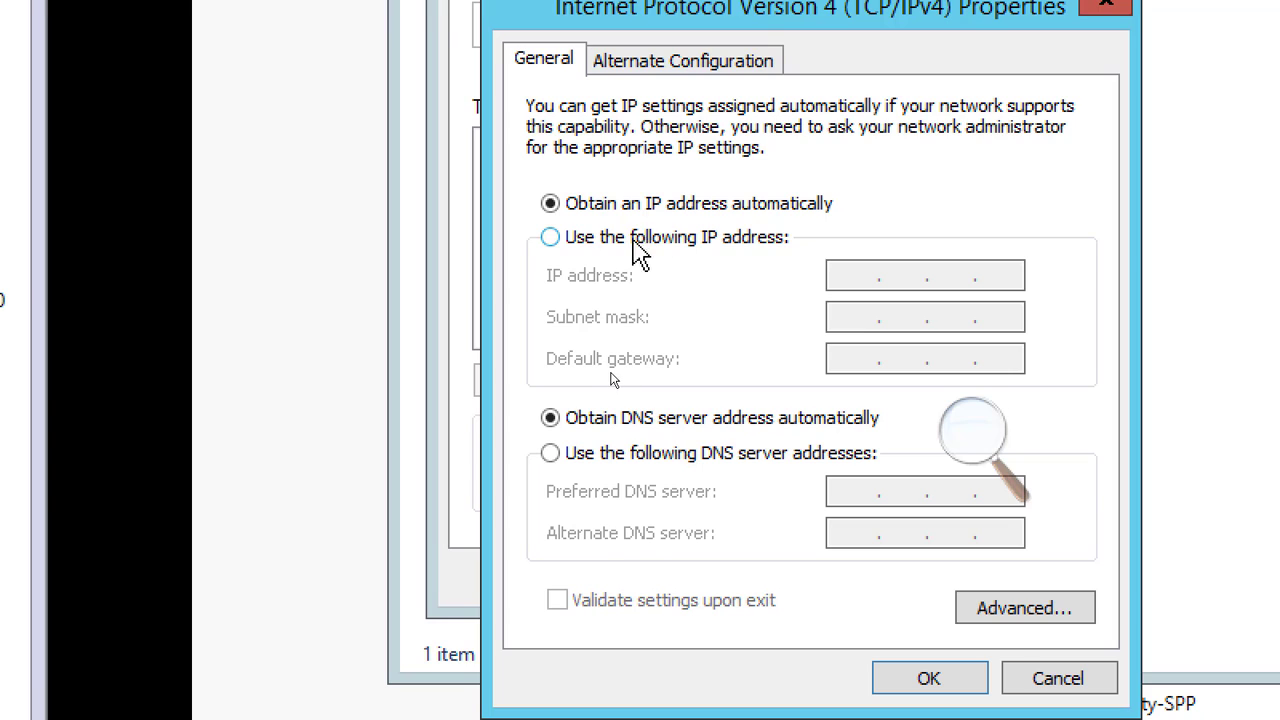
click(643, 243)
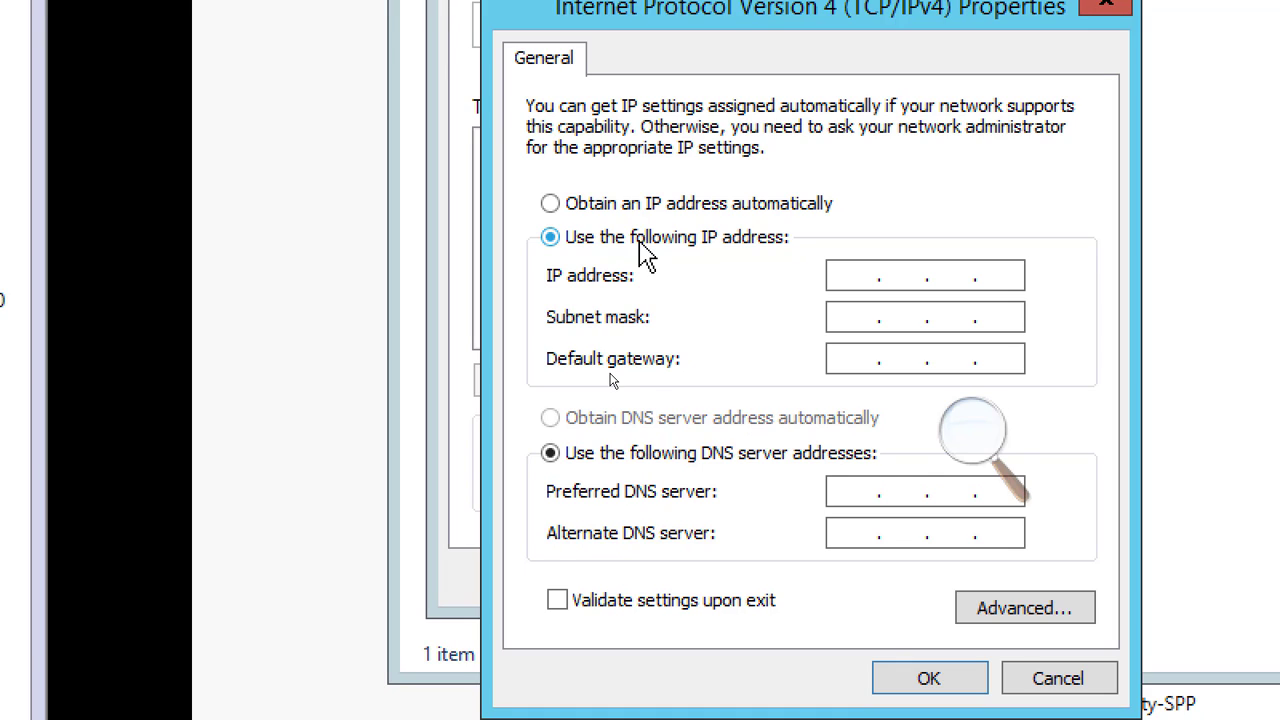
click(858, 278)
click(1050, 680)
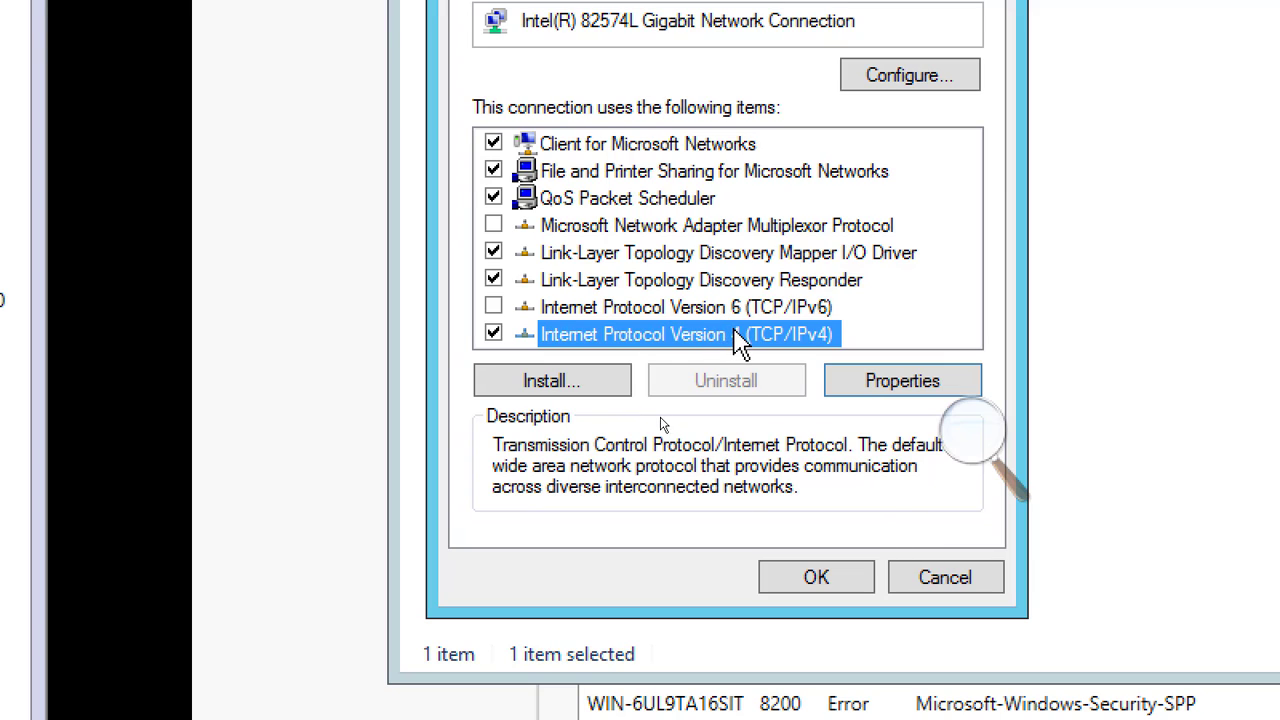
Assign the static IP address 192.168.200.1 in Ethernet0's Internet Protocol Version 4 (TCP/IPv4) properties
click(858, 383)
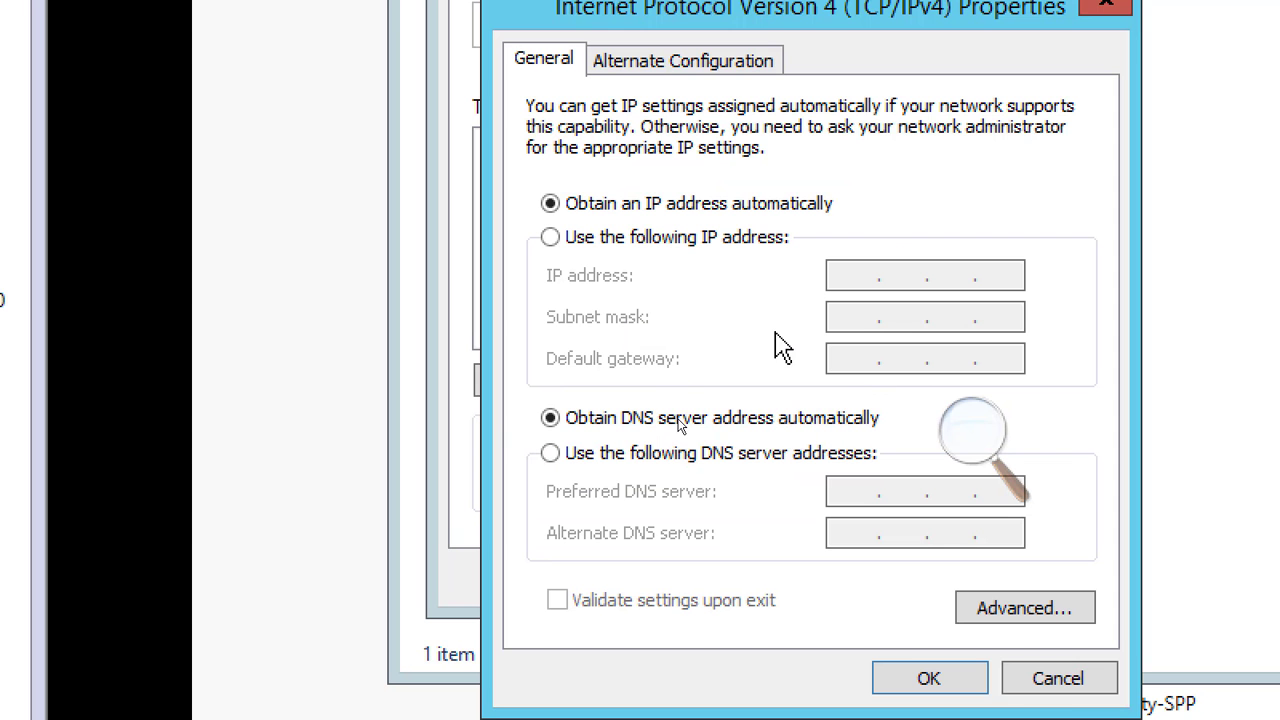
click(705, 242)
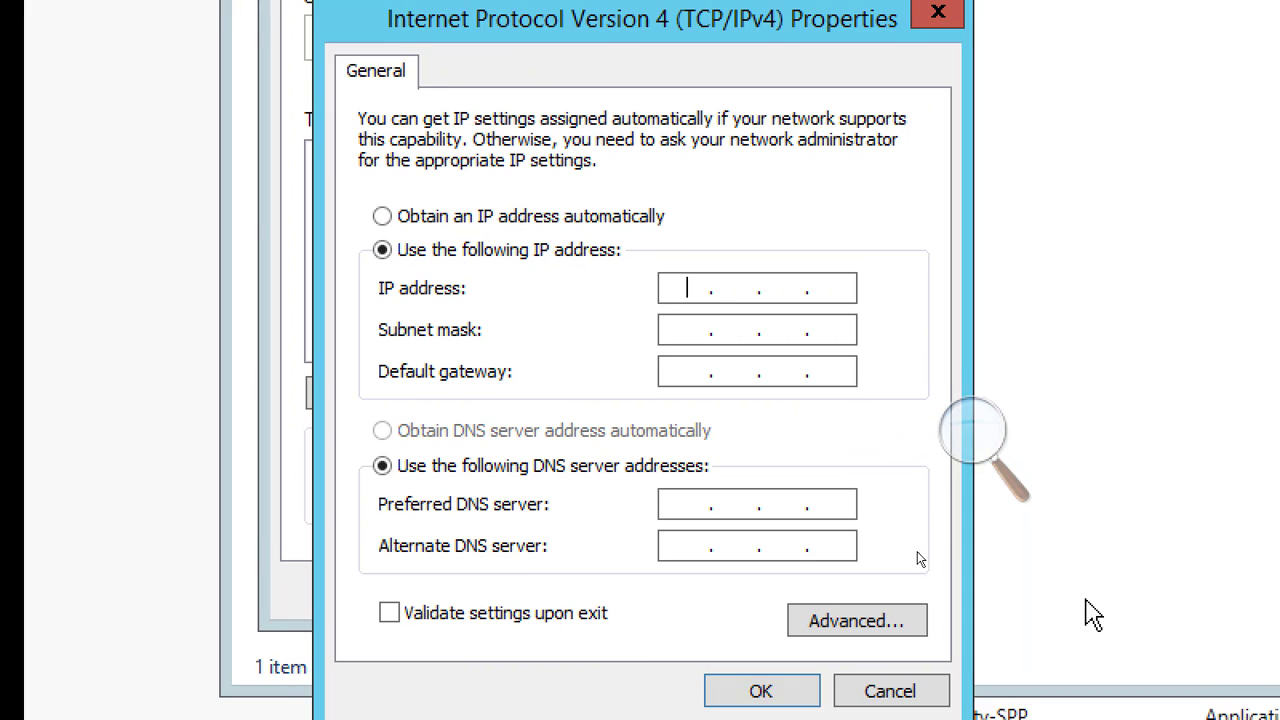
text(192.168.200.)
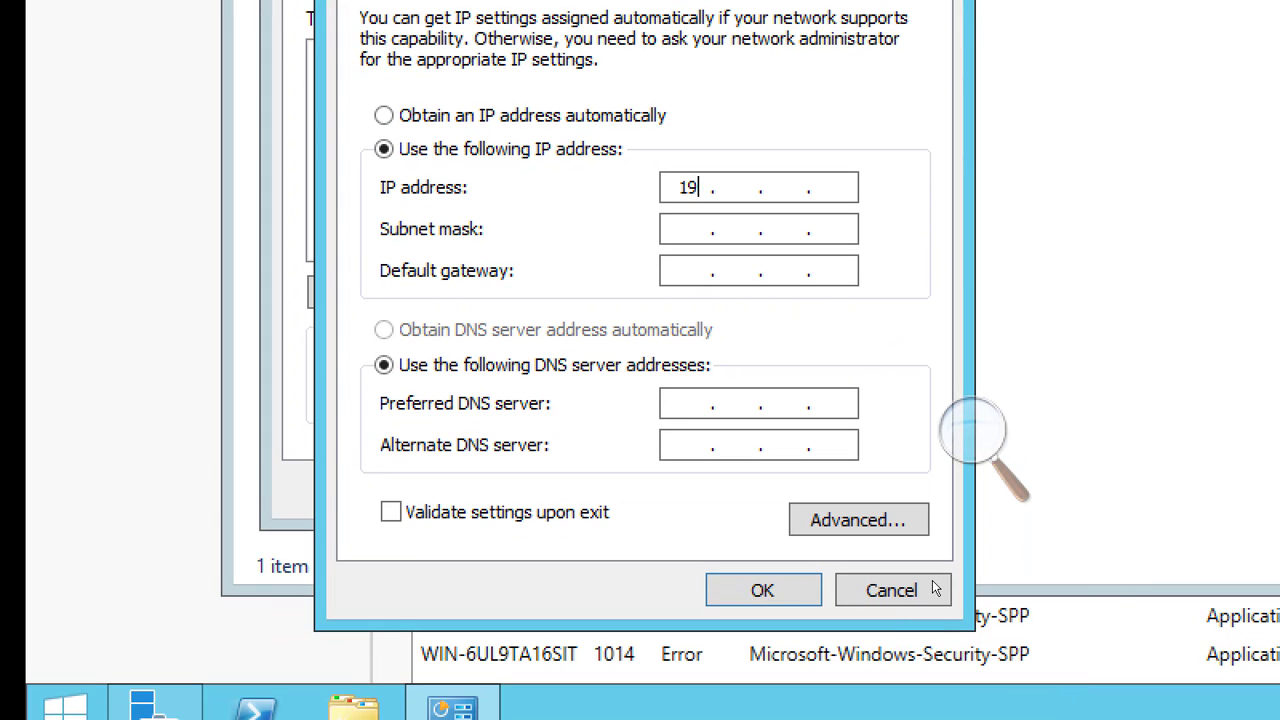
text(1)
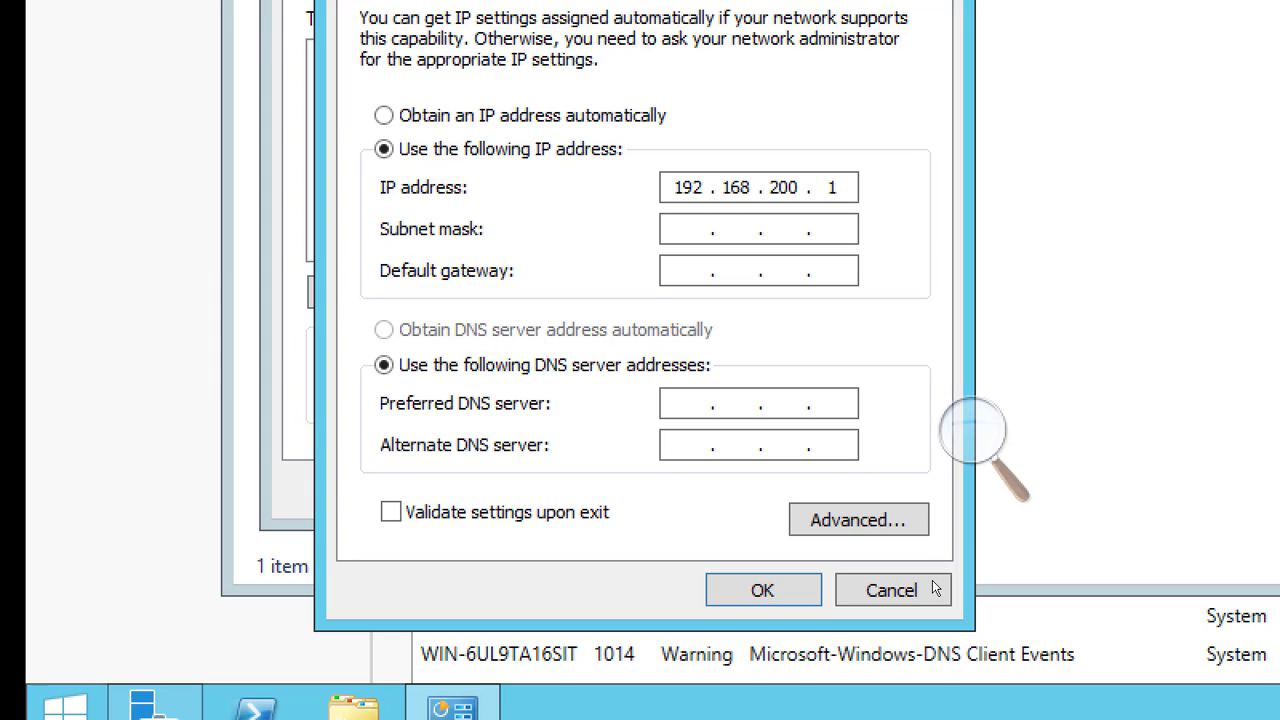
Set the subnet mask for Ethernet0's static address to 255.0.0.0
key(Tab)
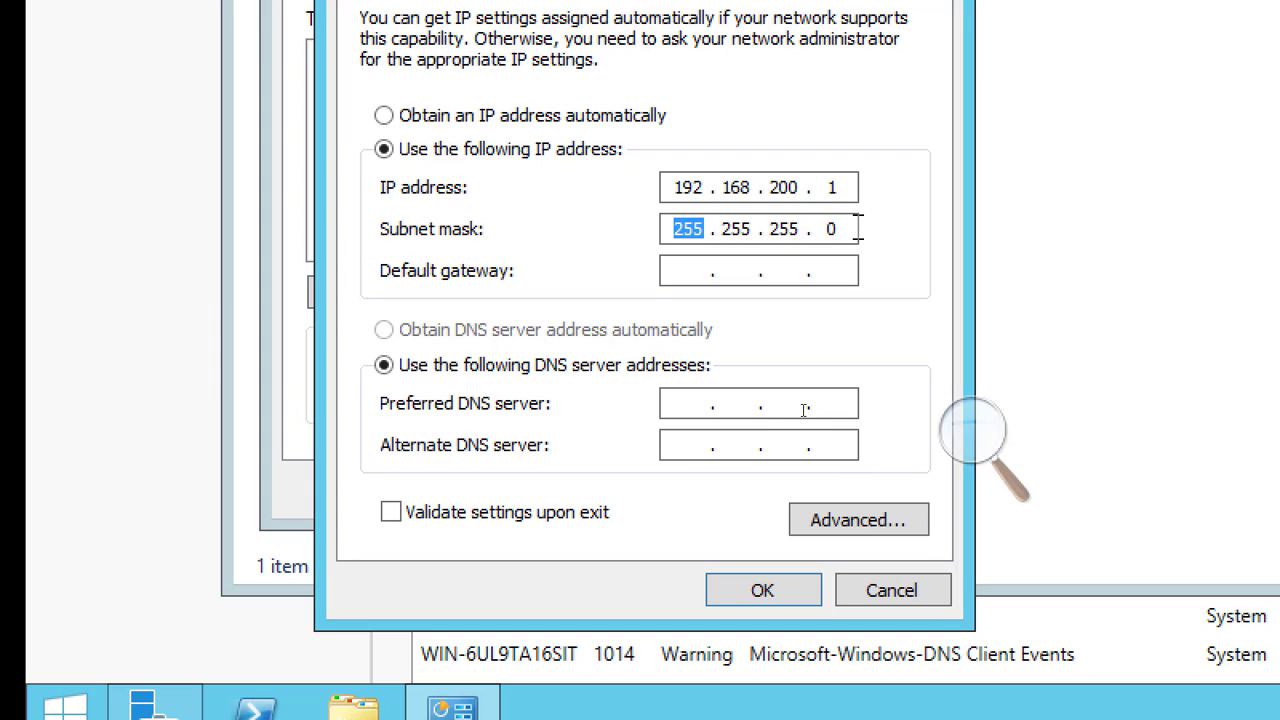
drag(800, 229, 746, 233)
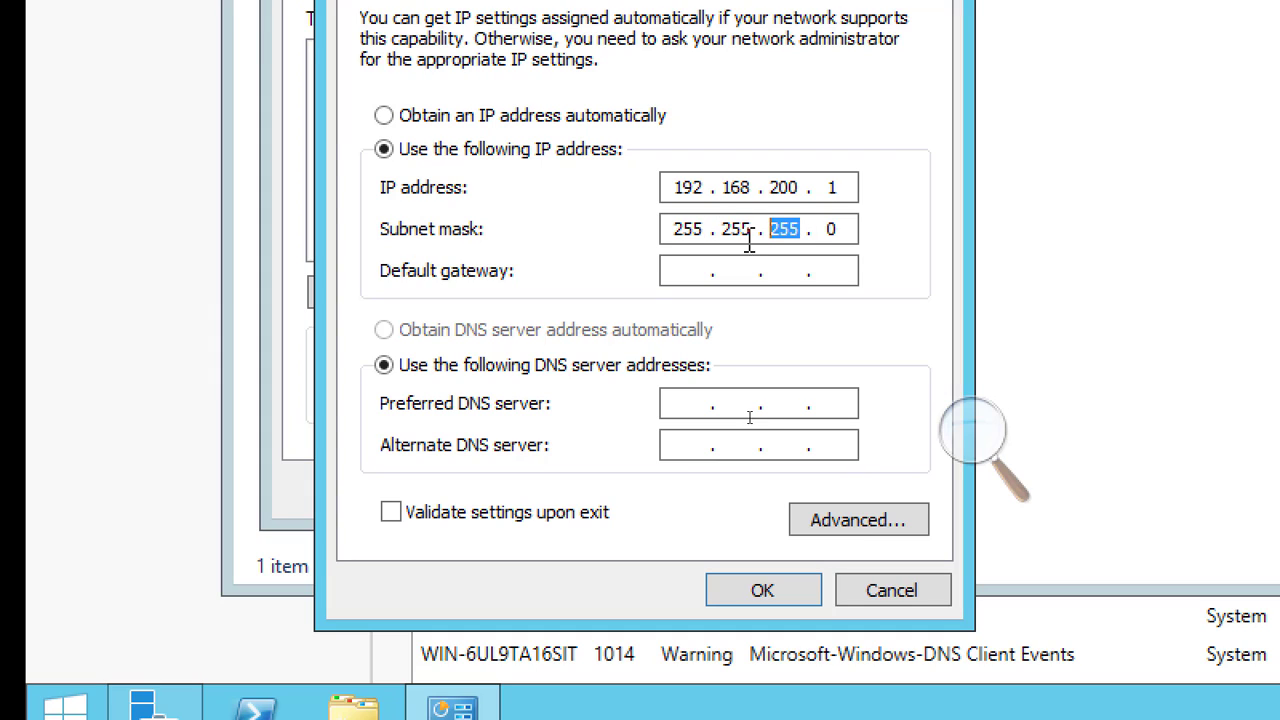
text(0)
drag(751, 229, 720, 234)
text(0)
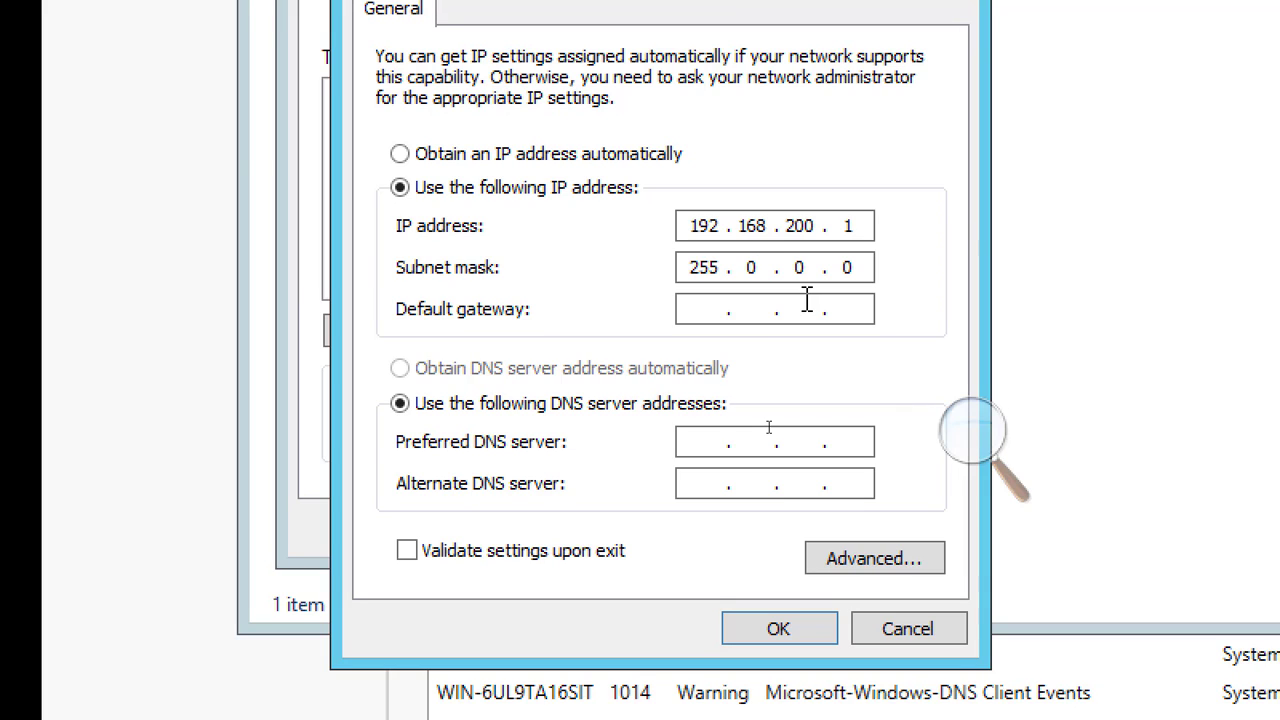
Correct the subnet mask of Ethernet0's static address to 255.255.255.0
key(BackSpace)
text(255 .)
text(255 . 255)
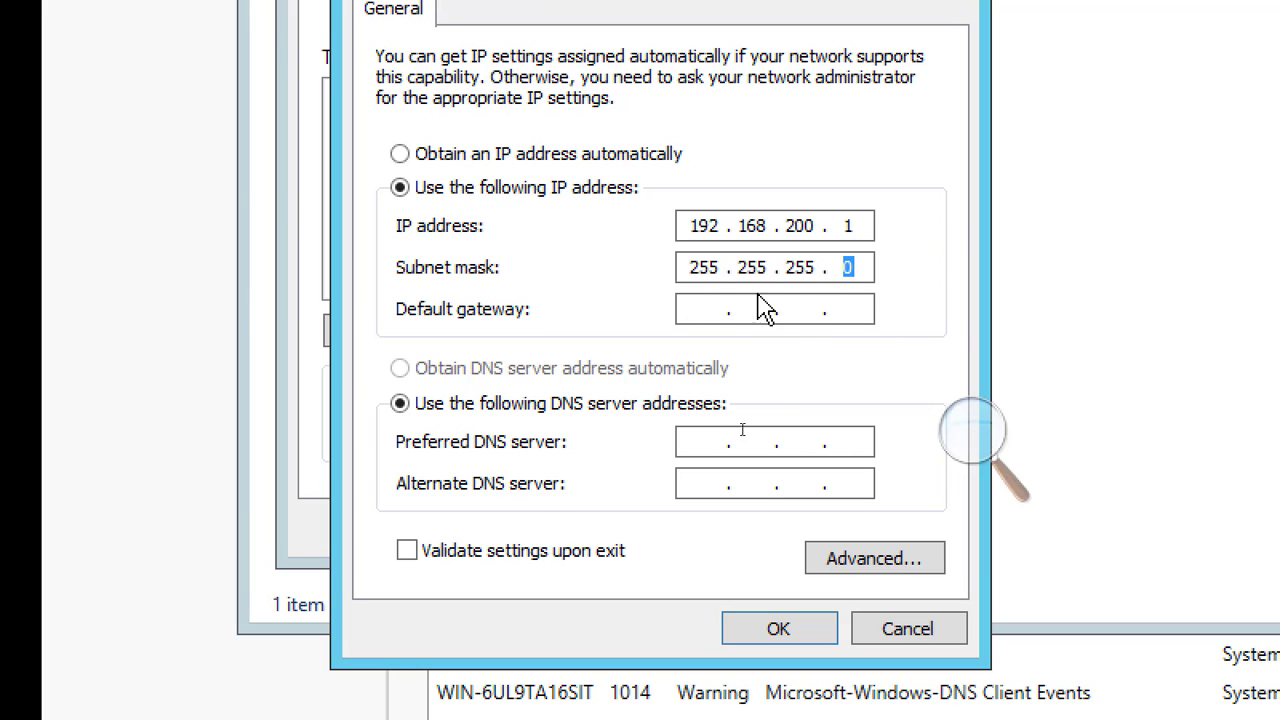
Set the default gateway for Ethernet0's IPv4 configuration to 192.168.200.50
click(716, 309)
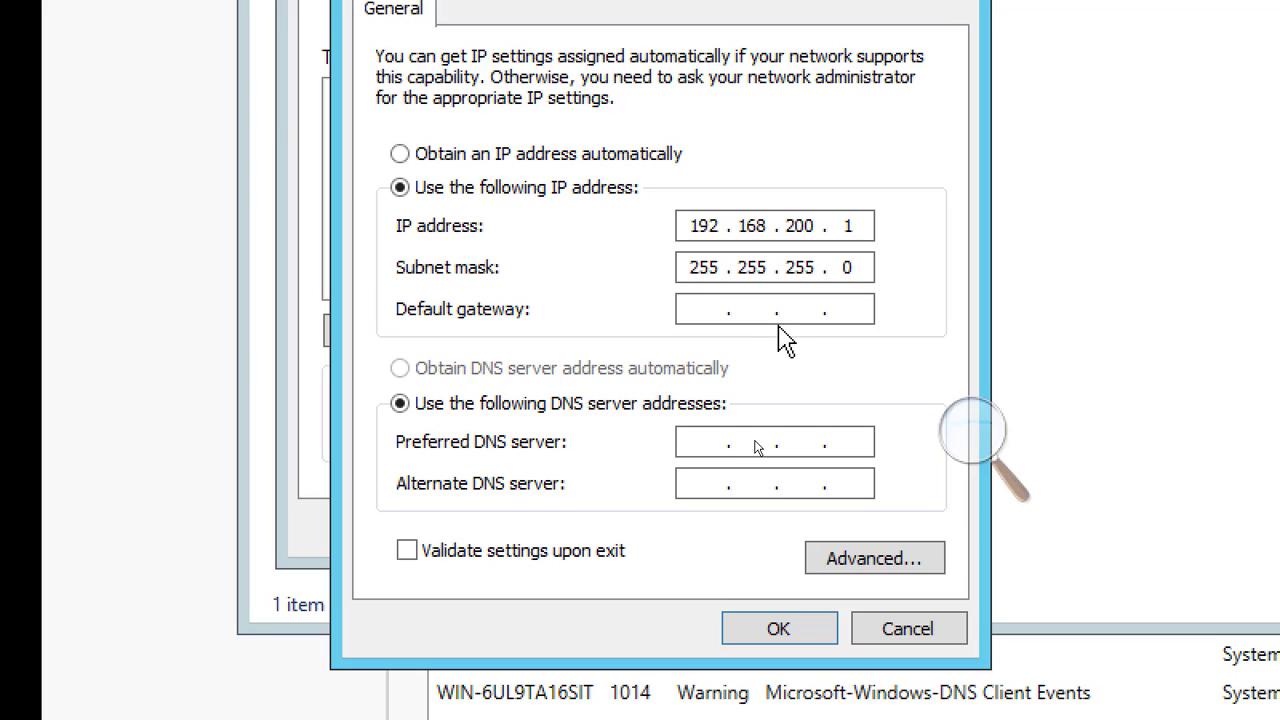
text(192.168.)
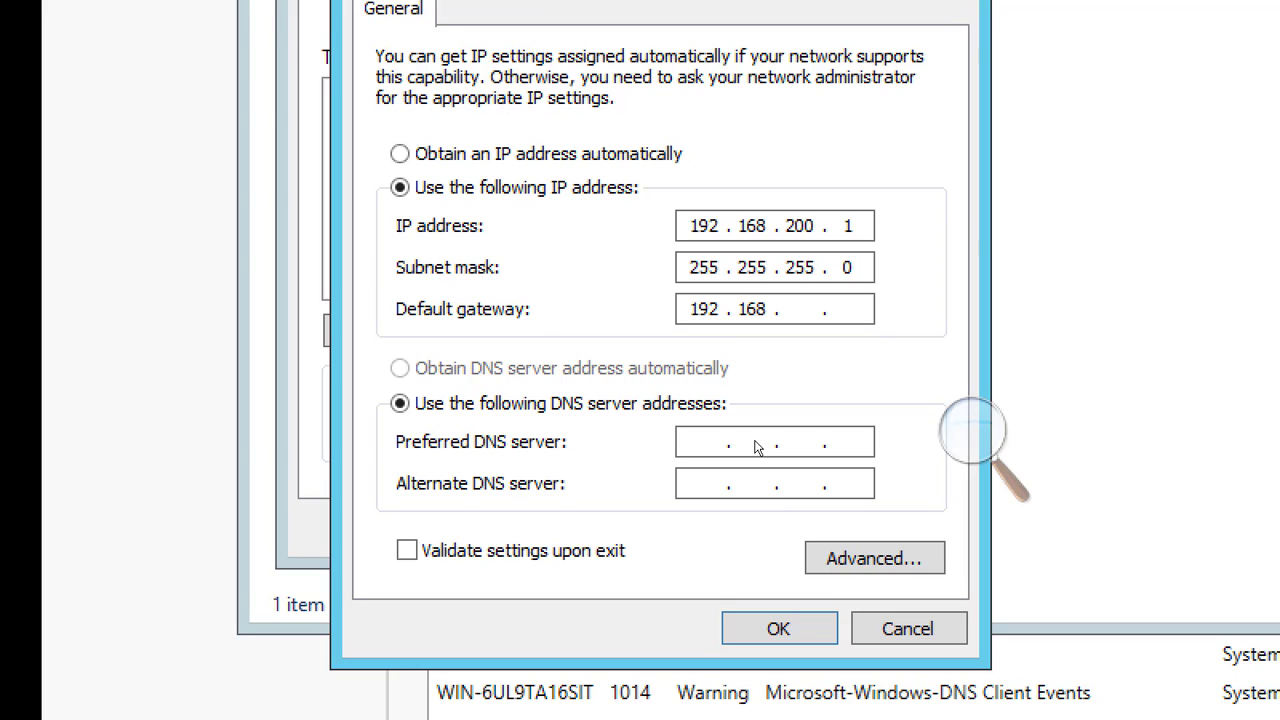
text(200.50)
Set the preferred DNS server to 192.168.200.1, then apply the Ethernet0 settings and close the network connections
click(694, 446)
text(192 . 1)
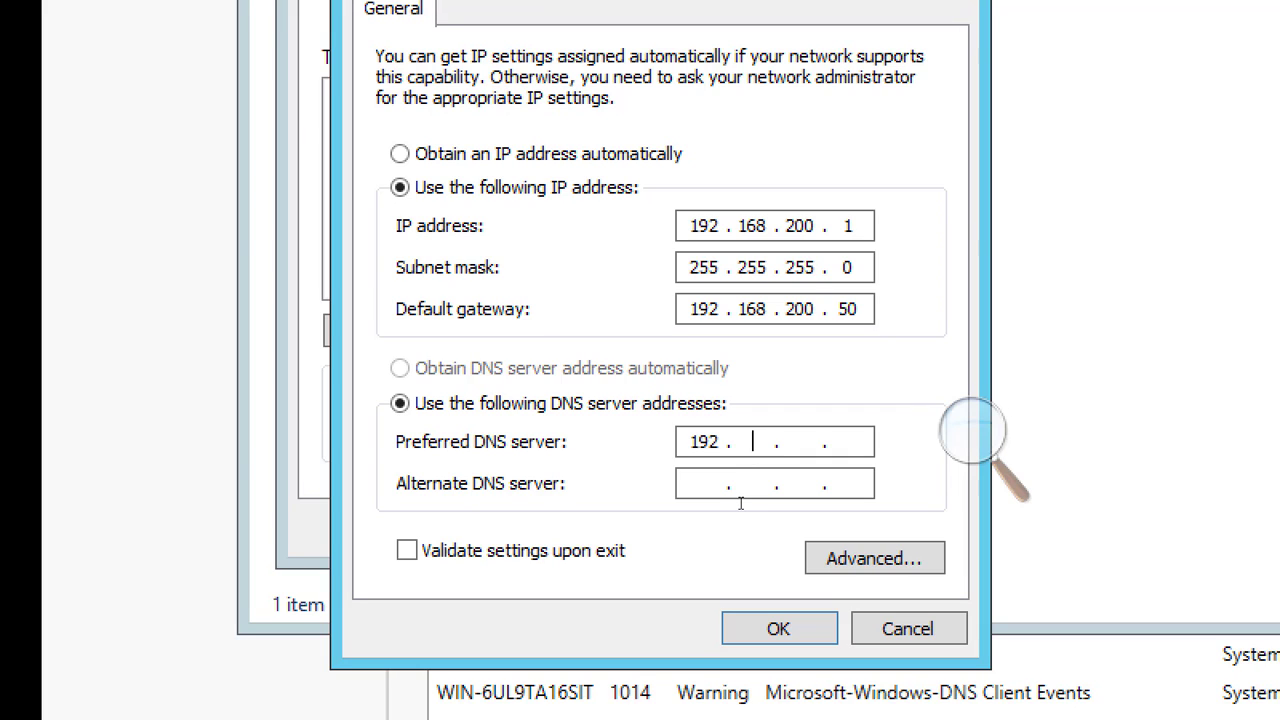
text(68 . 200 . 1)
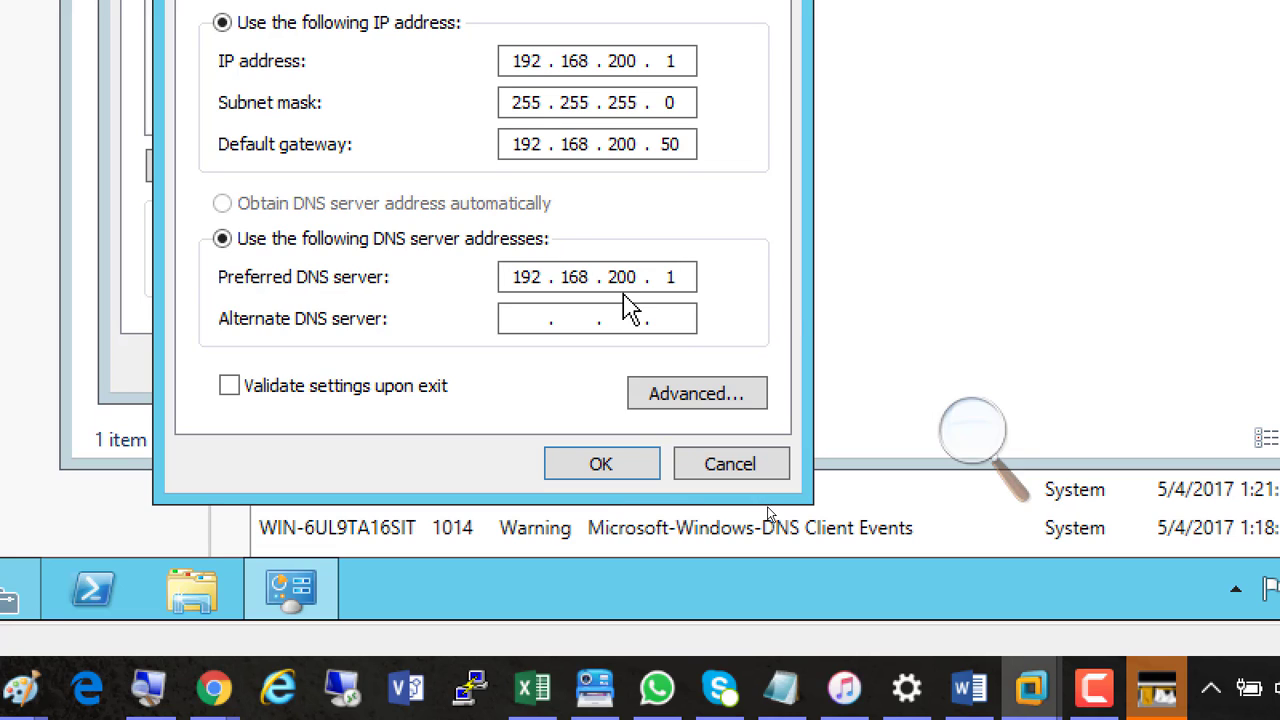
drag(671, 278, 620, 278)
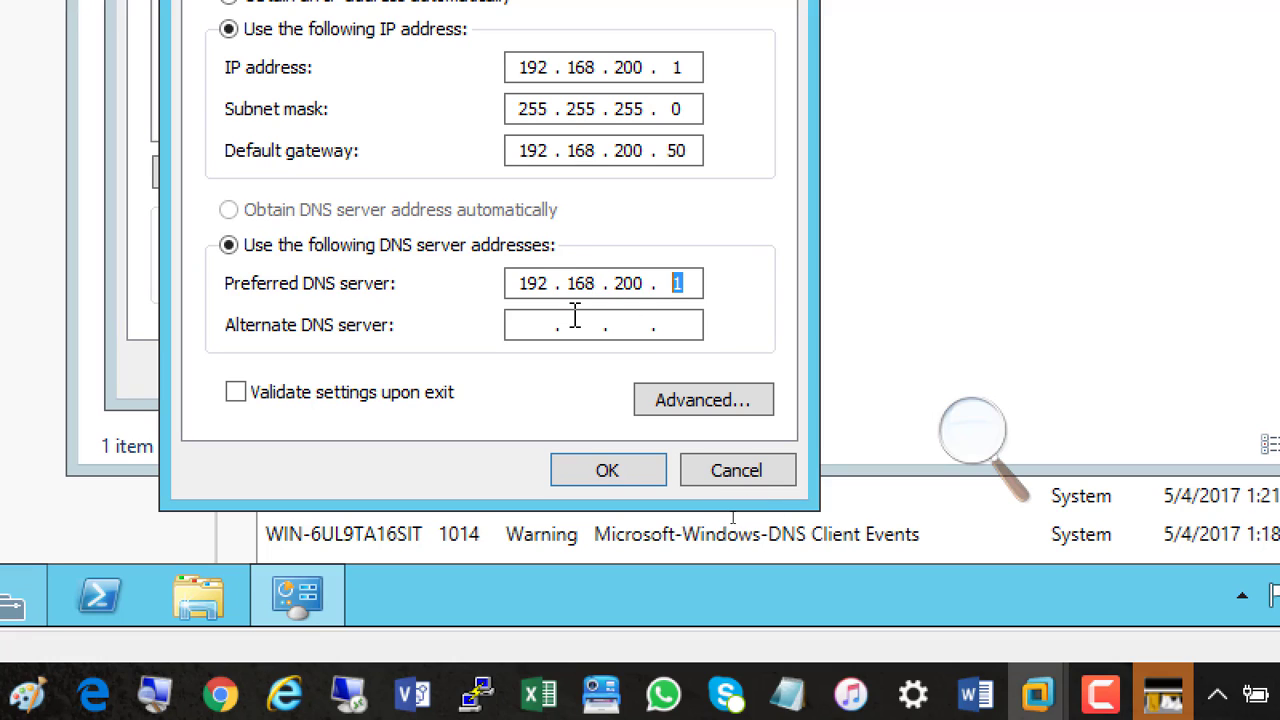
click(691, 283)
double_click(686, 285)
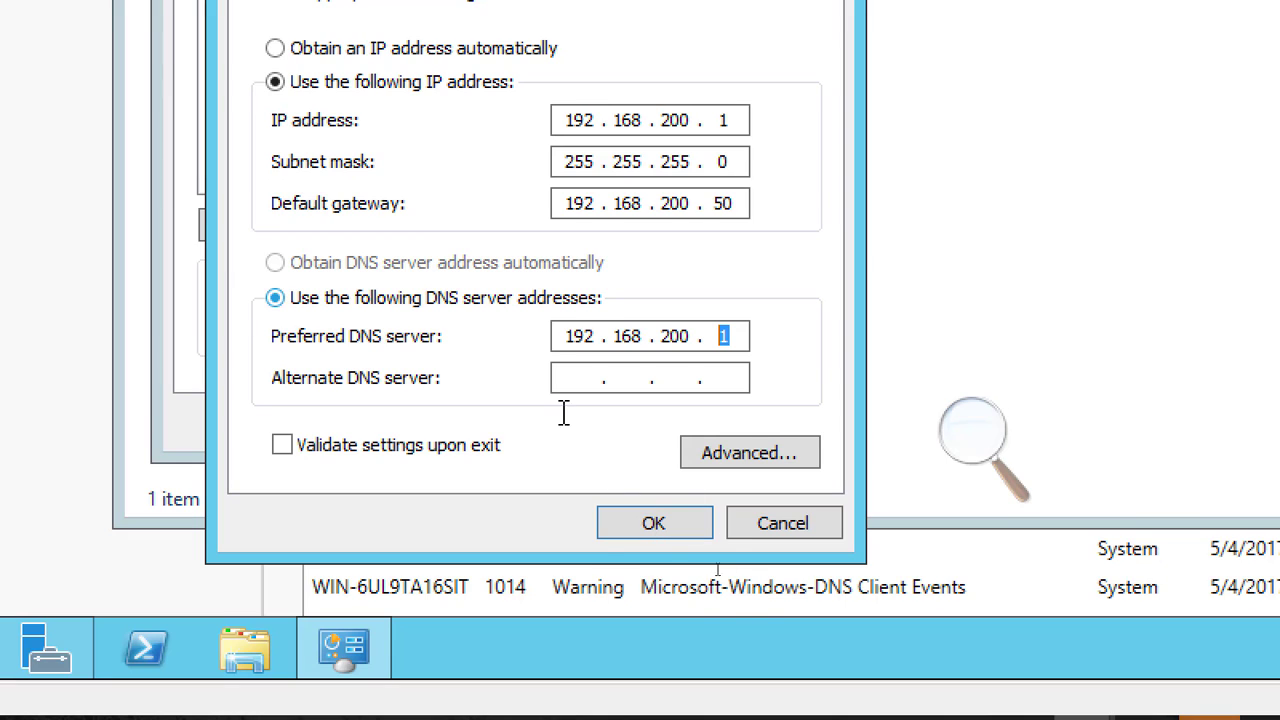
click(650, 532)
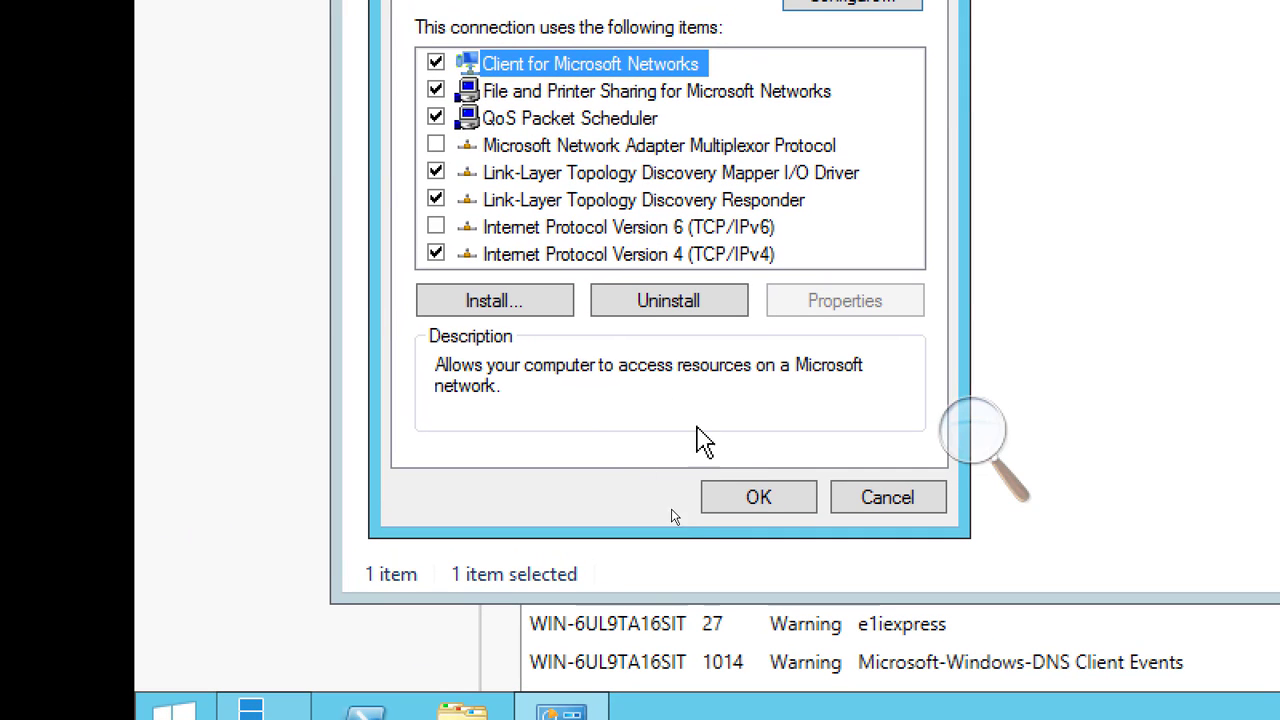
click(750, 500)
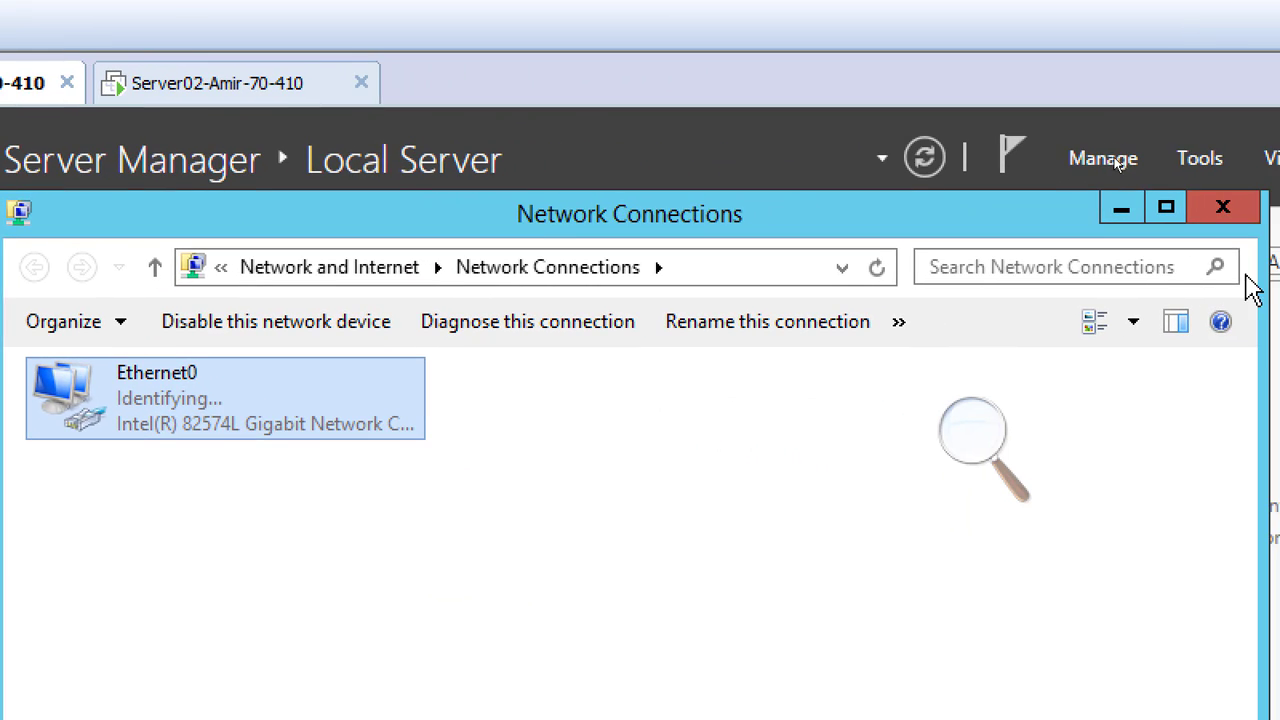
click(1216, 209)
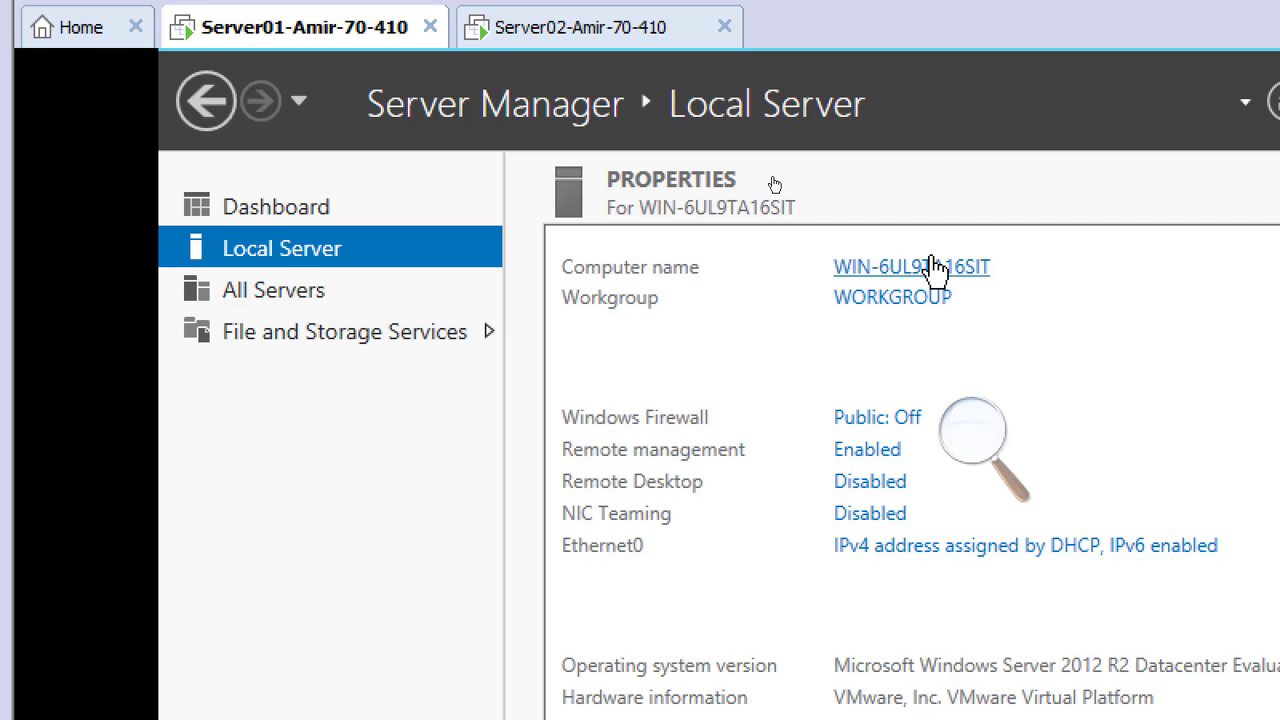
click(899, 277)
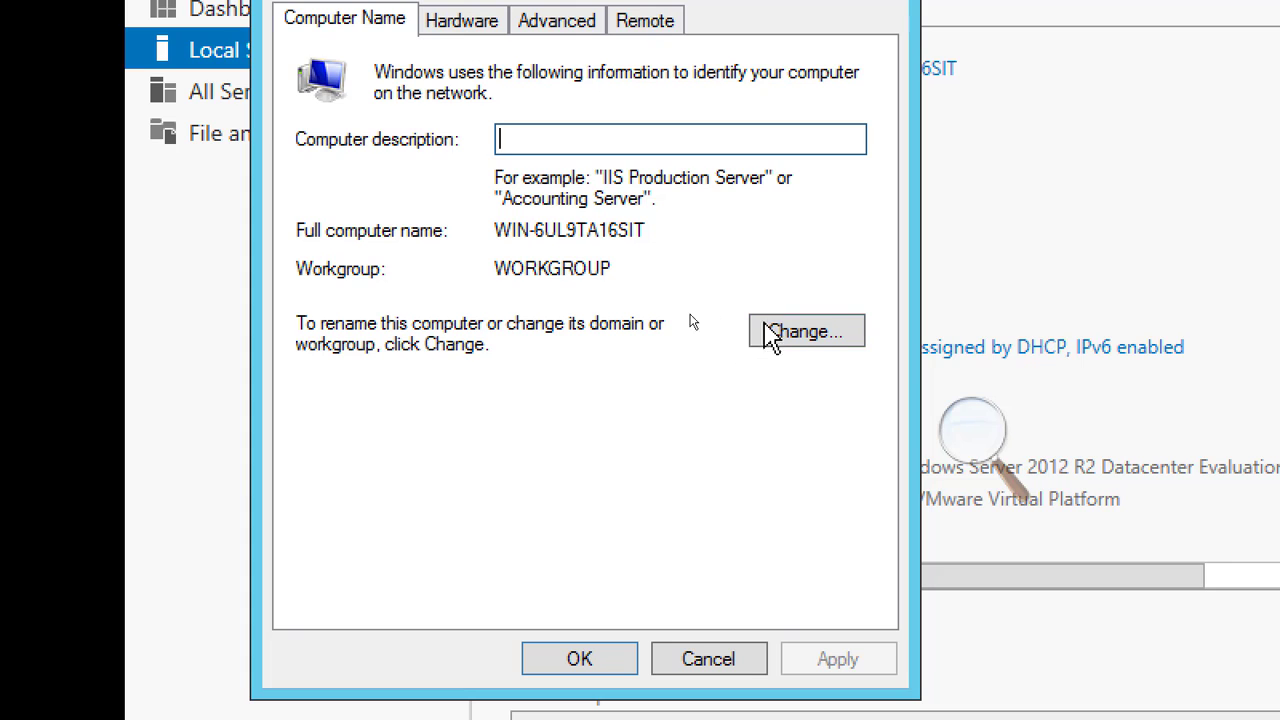
click(760, 332)
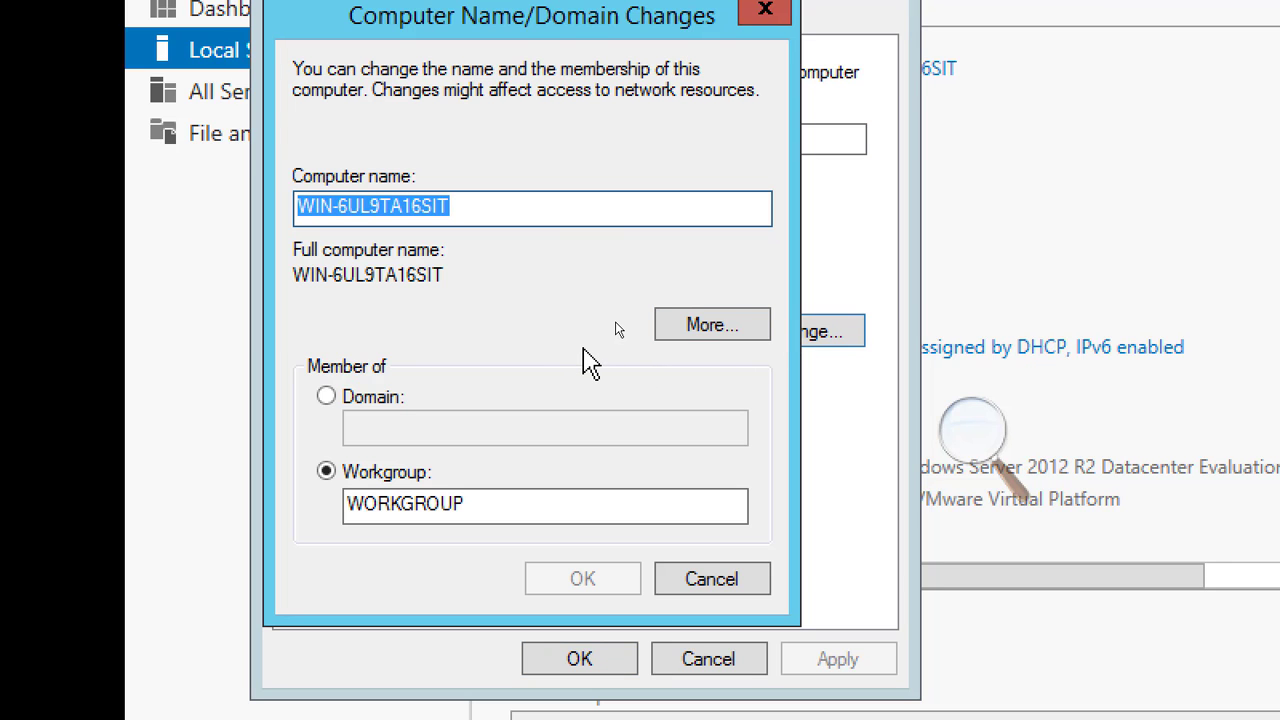
text(Server01)
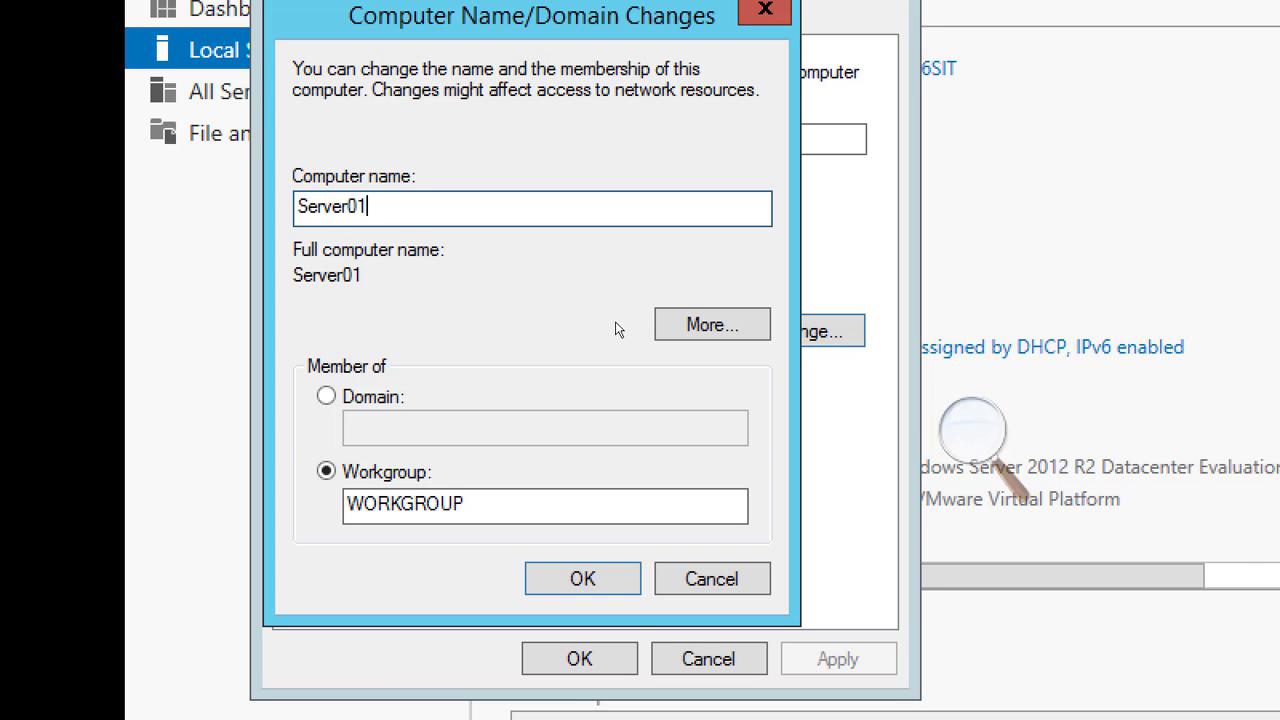
click(735, 586)
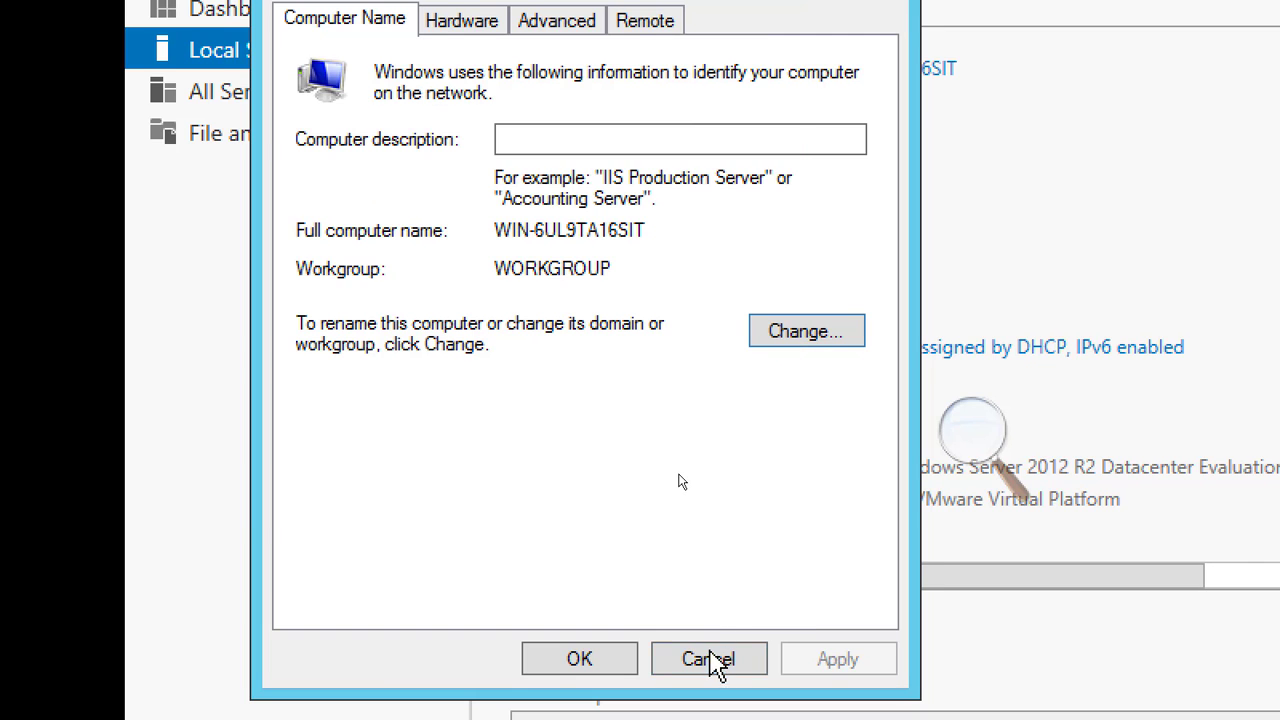
click(712, 662)
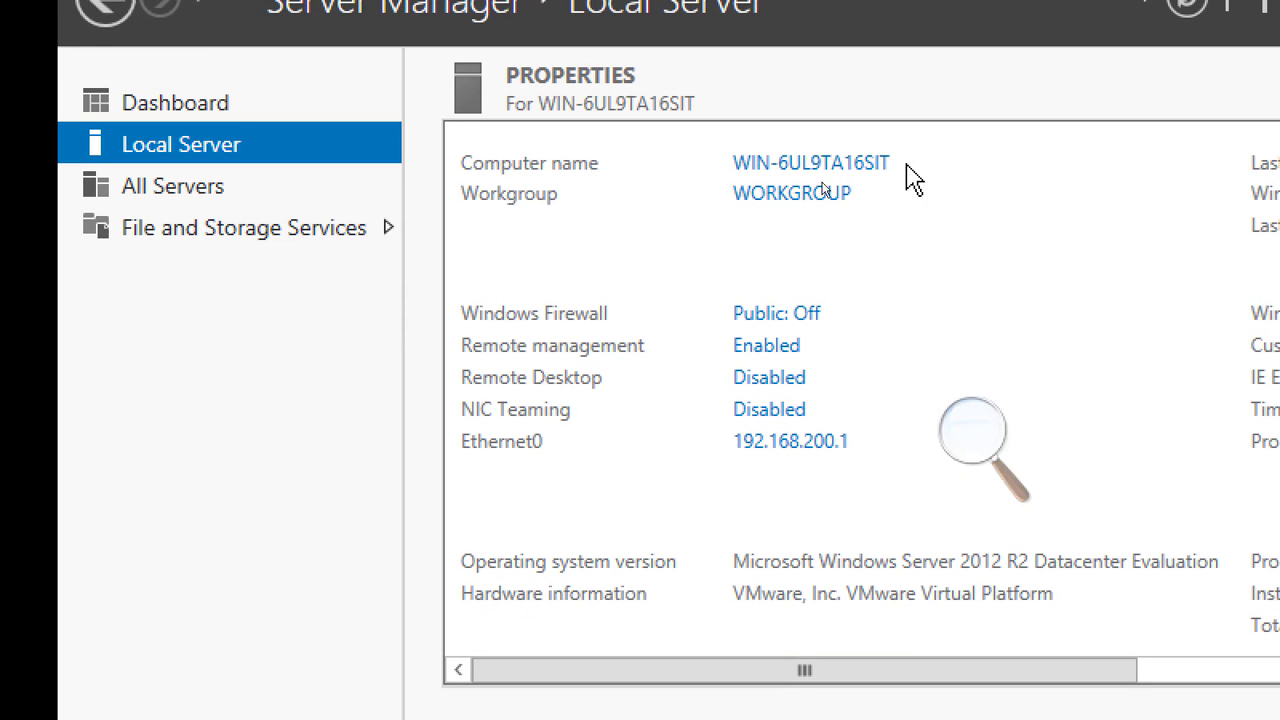
Rename the computer to Server01, keeping it in WORKGROUP, and restart it immediately to apply the change
click(826, 165)
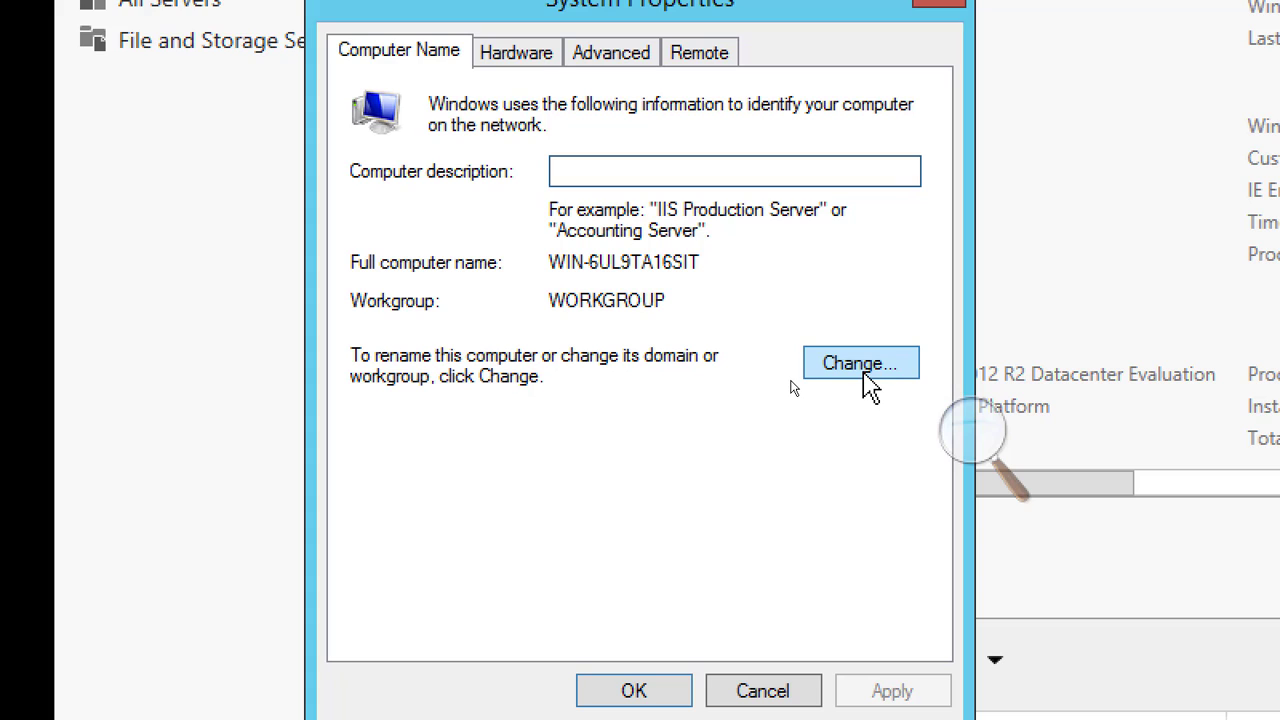
click(866, 375)
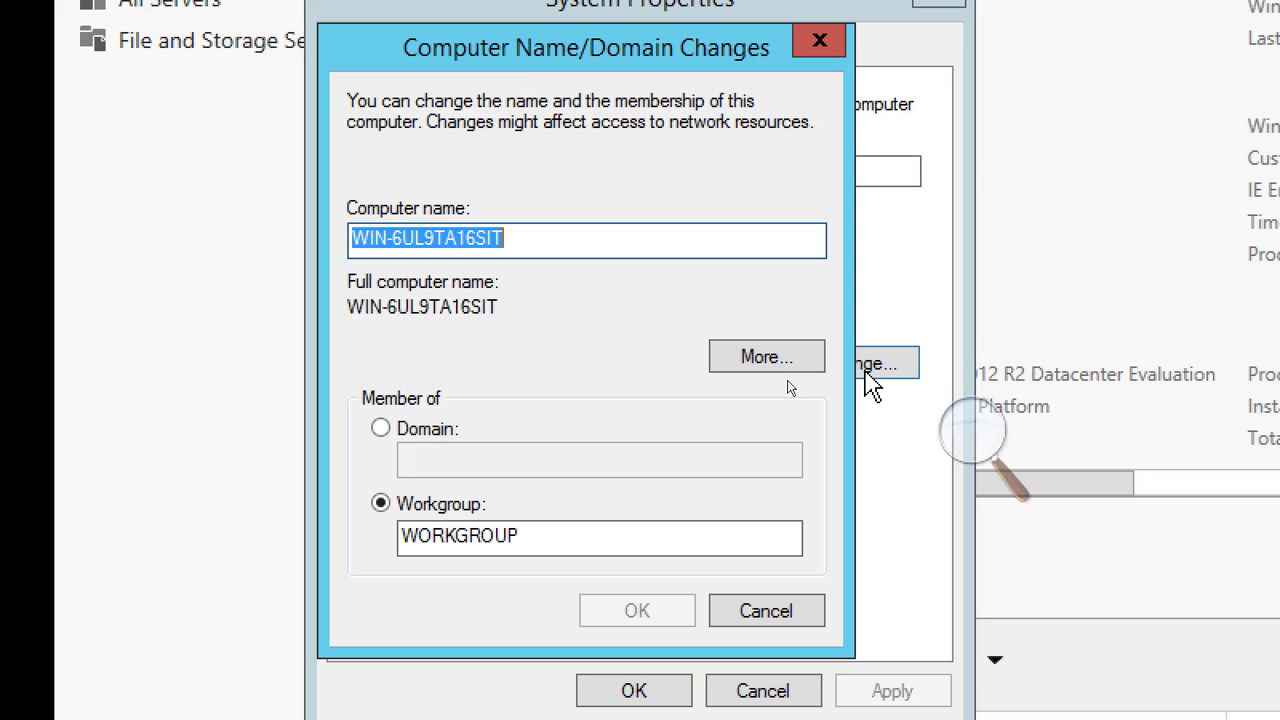
text(Server01)
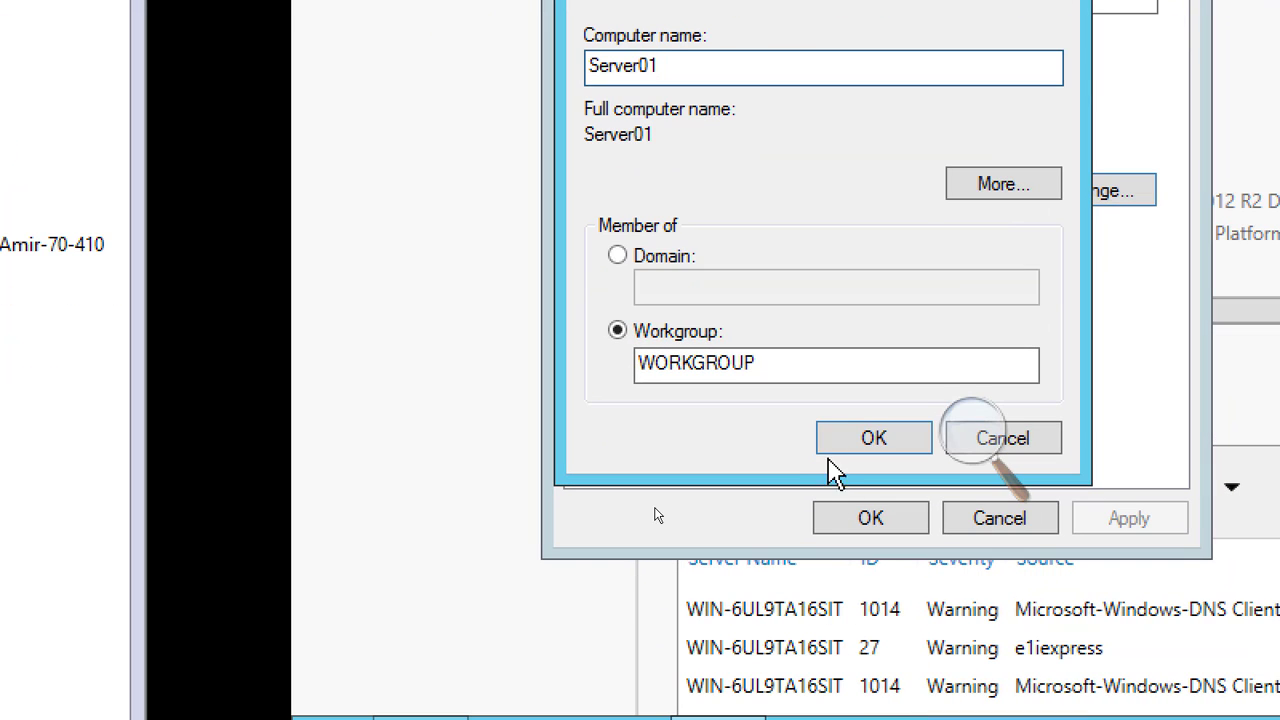
click(850, 440)
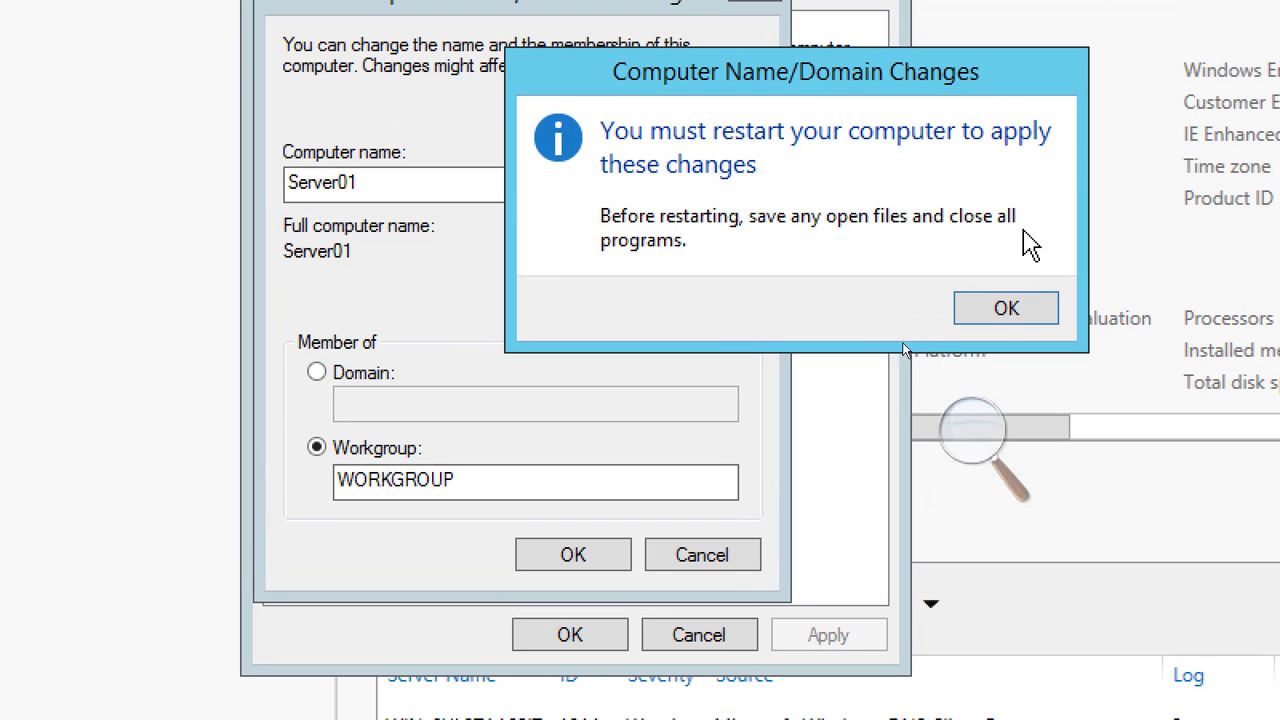
click(1008, 312)
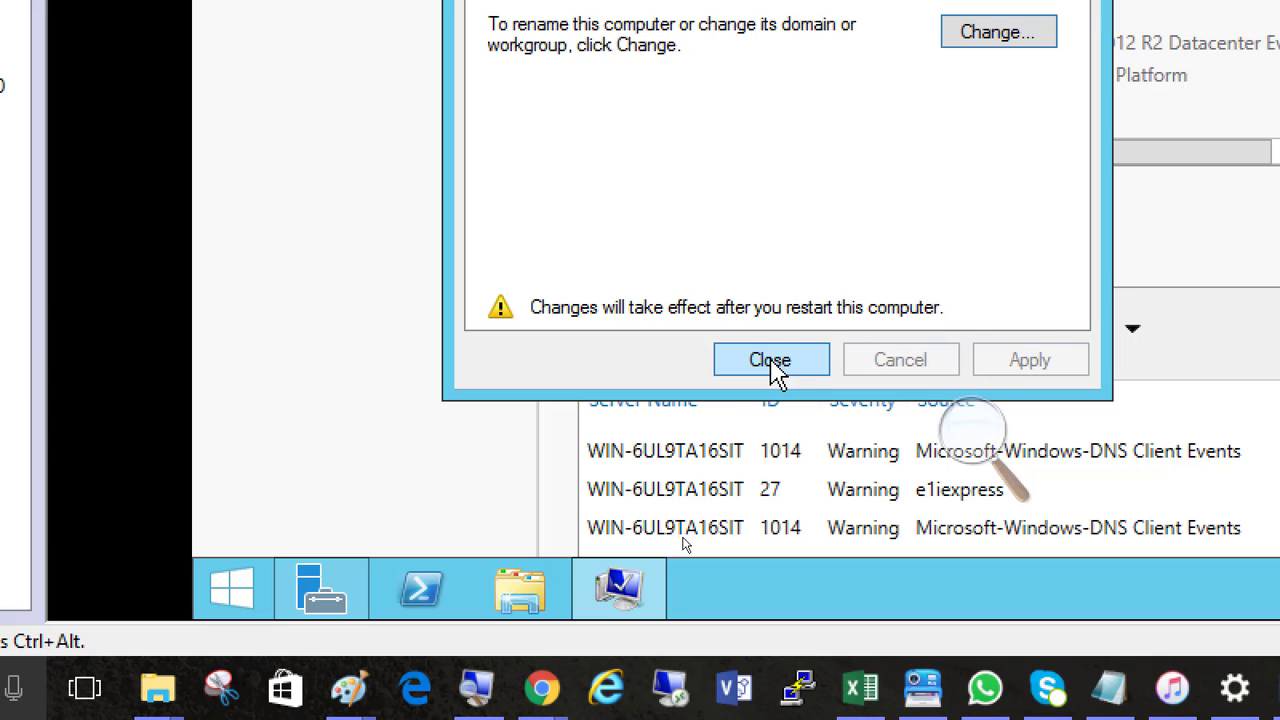
click(785, 364)
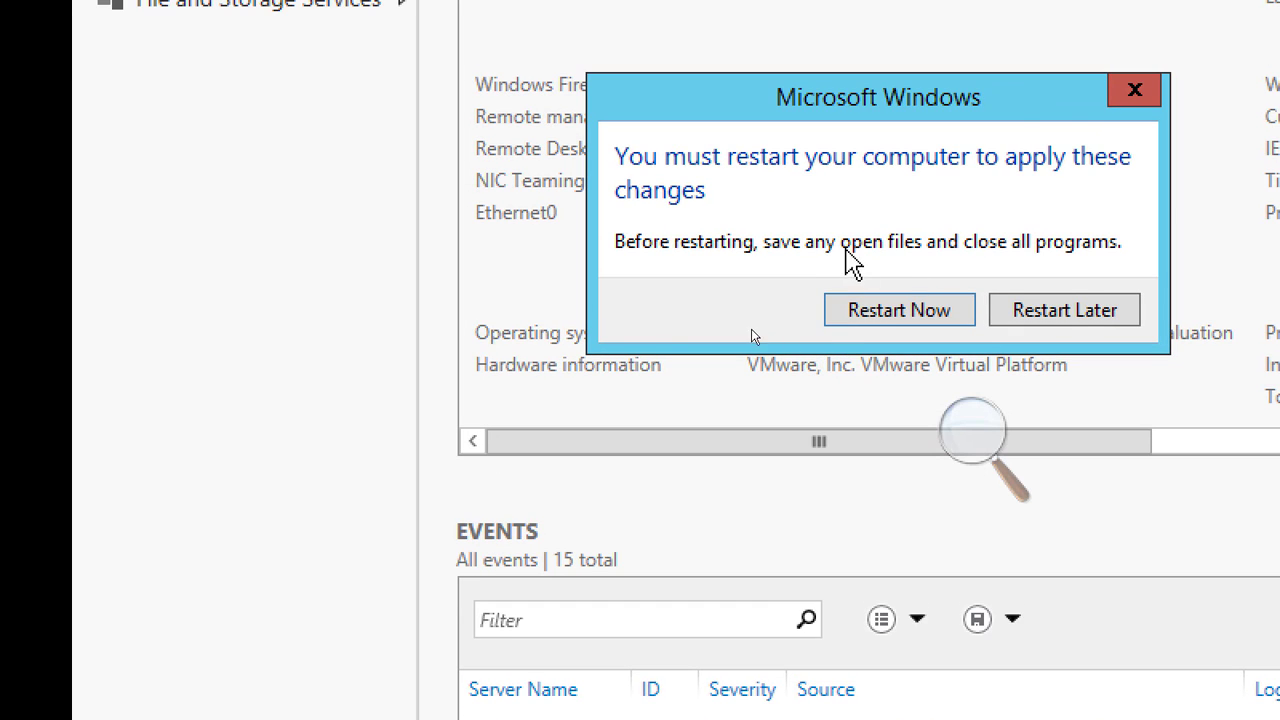
click(877, 318)
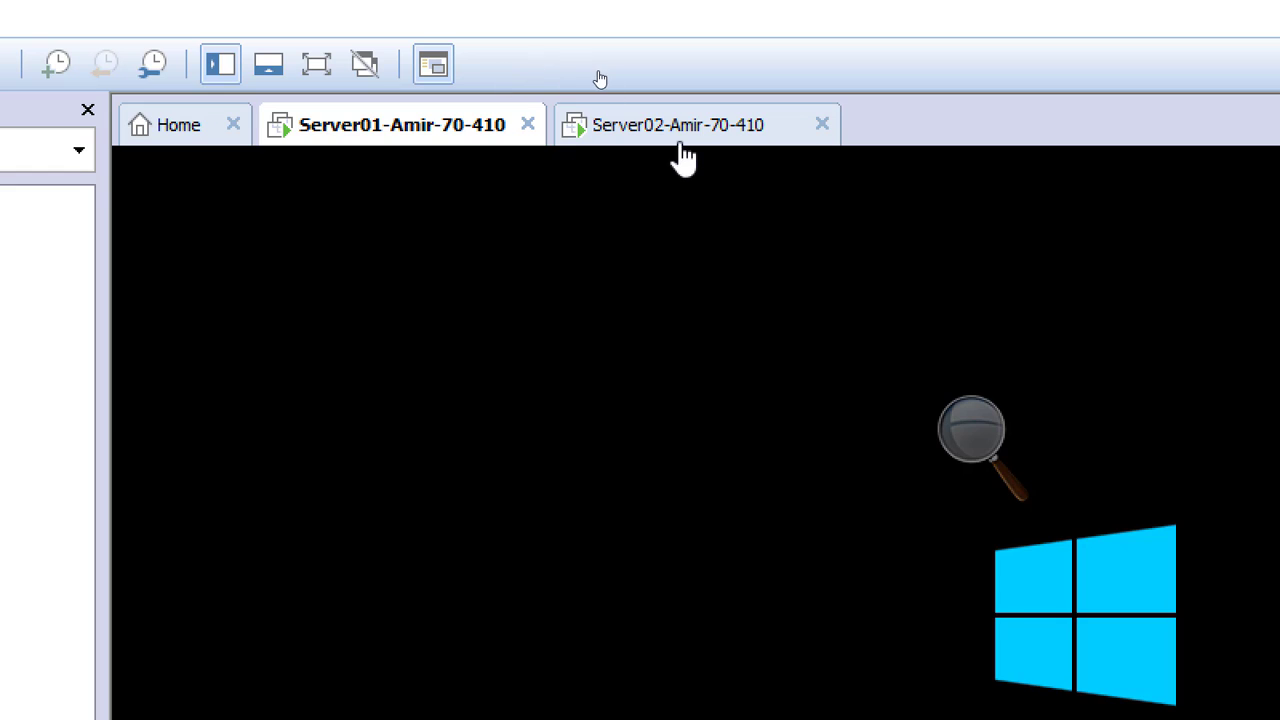
Switch to the Server02 virtual machine, keep the default regional settings in its Windows setup and accept the license terms
click(682, 140)
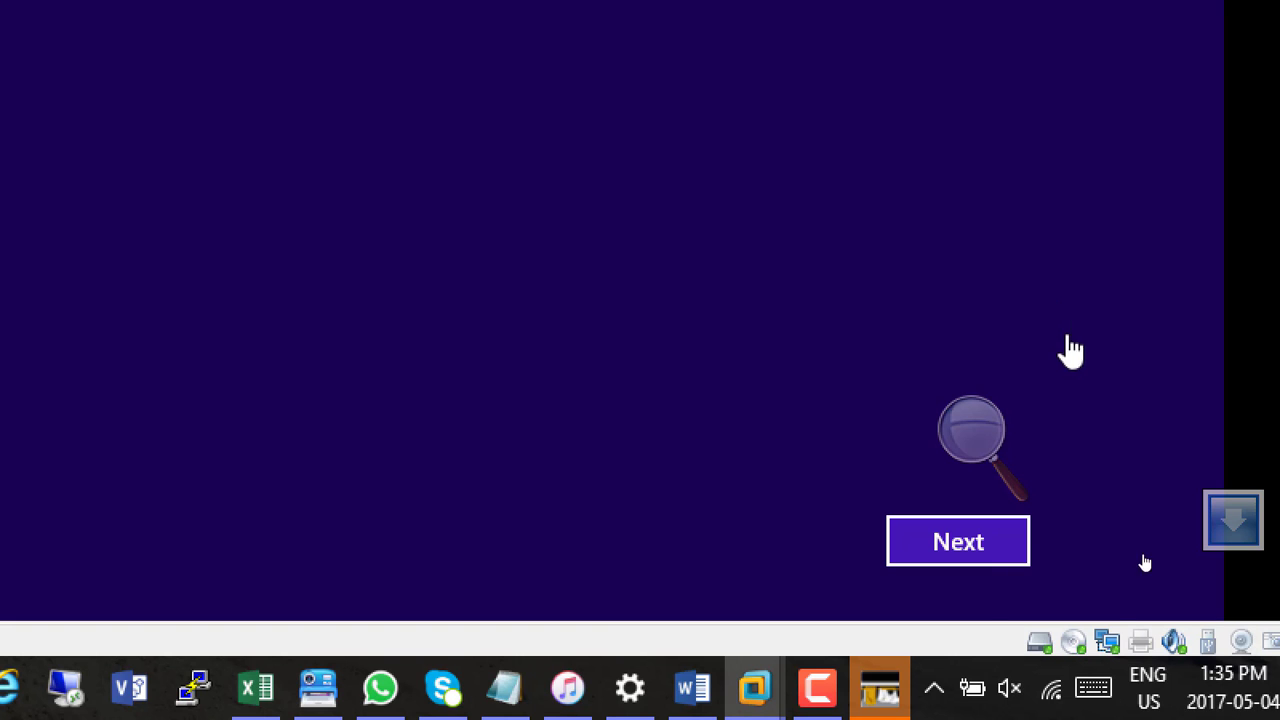
click(957, 548)
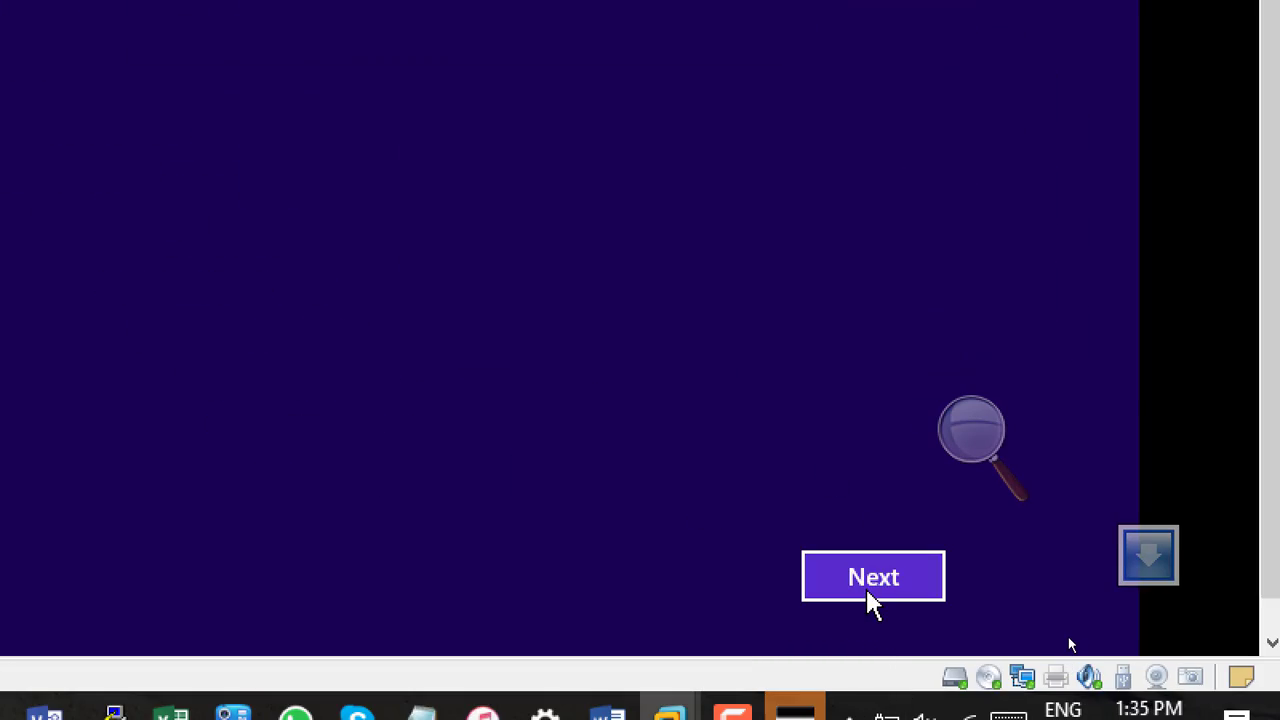
click(868, 600)
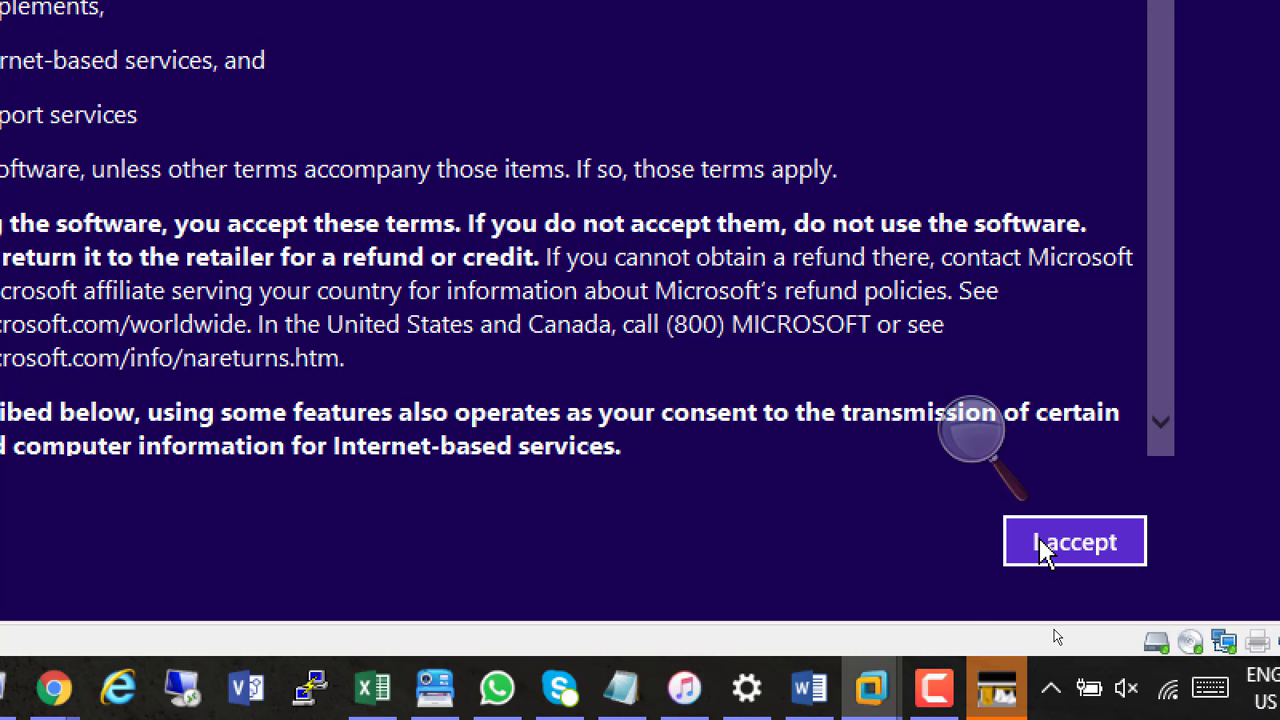
click(1046, 550)
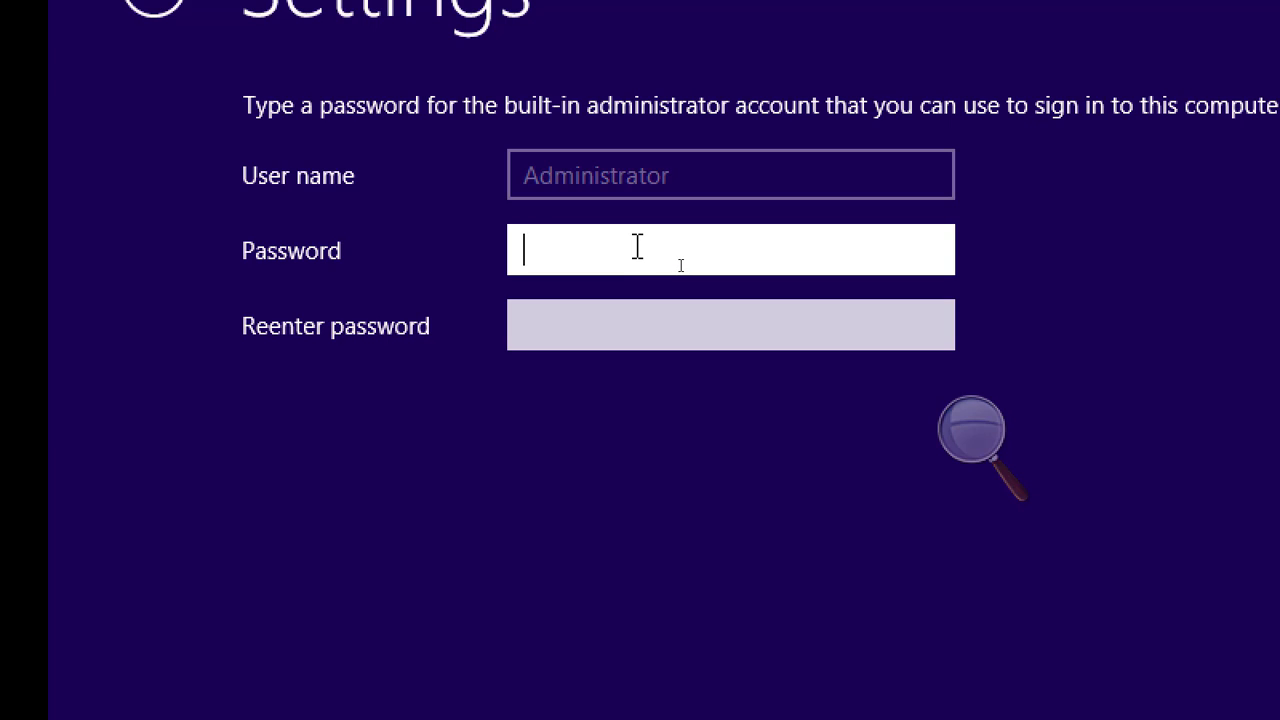
Enter and re-enter the built-in Administrator account password on Server02, check the re-entered value, and finish the Windows setup
text(•••••••••)
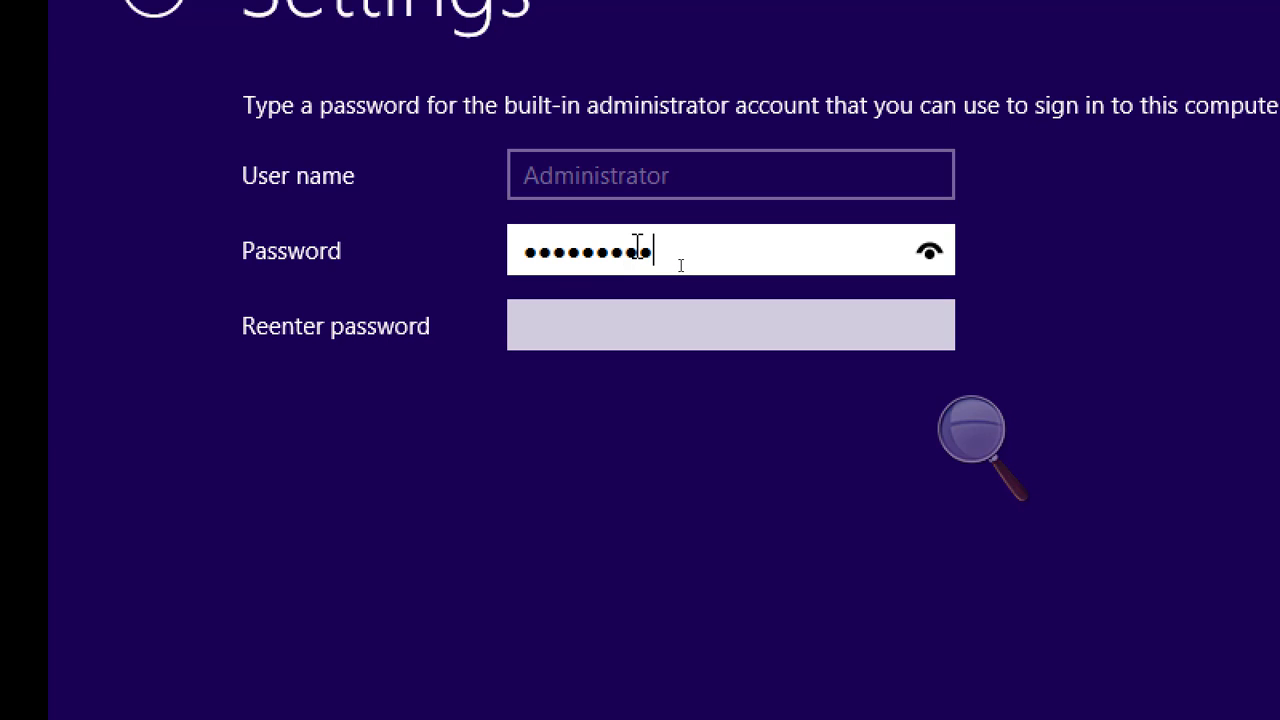
key(Tab)
text(•••••••••)
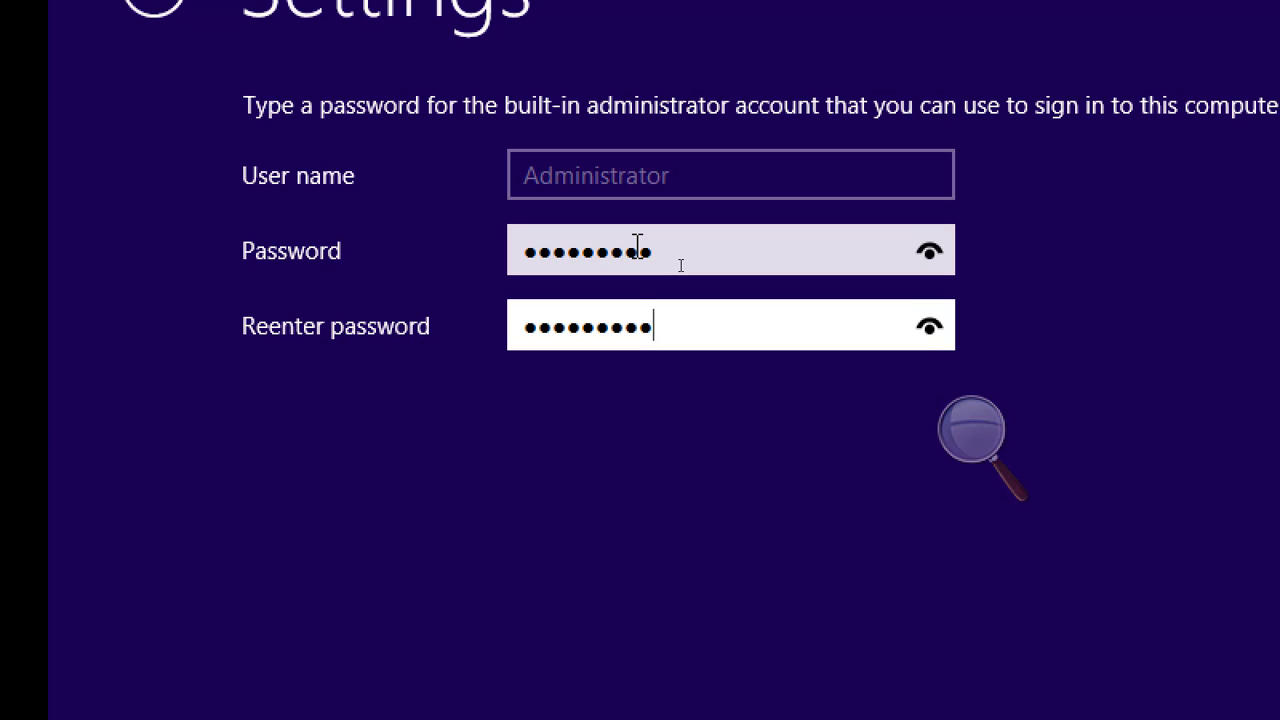
click(929, 327)
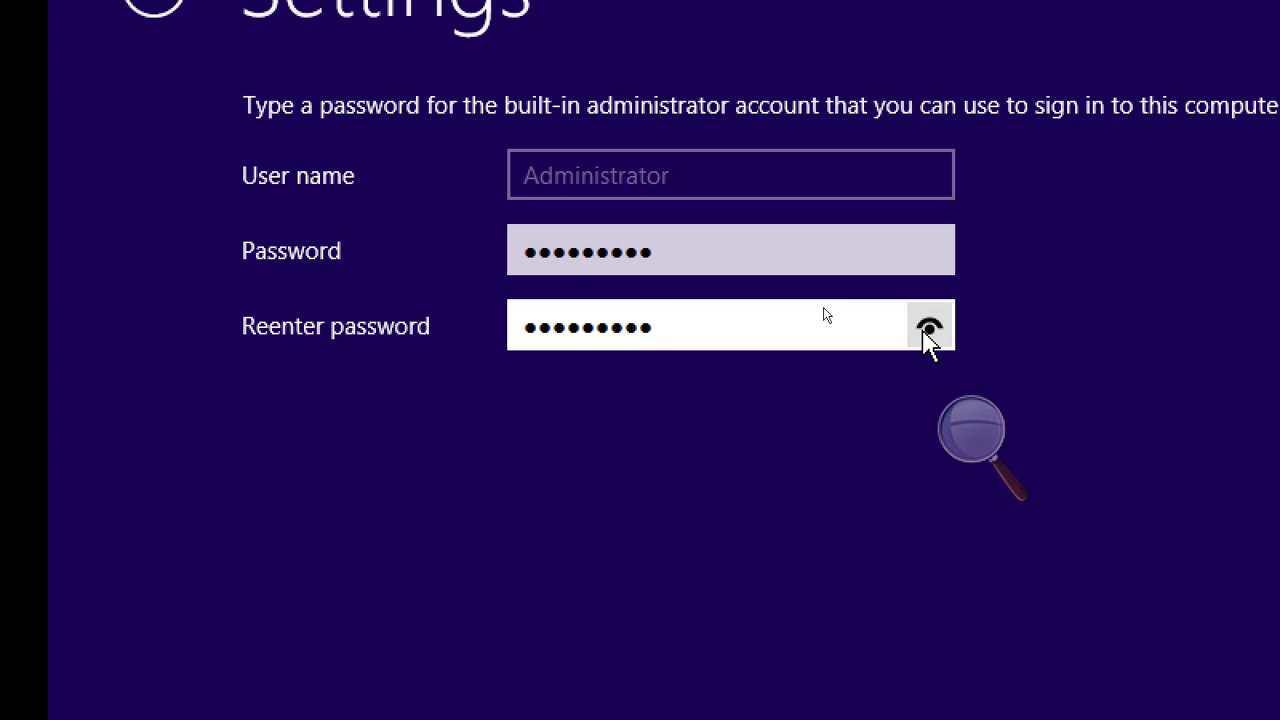
click(929, 330)
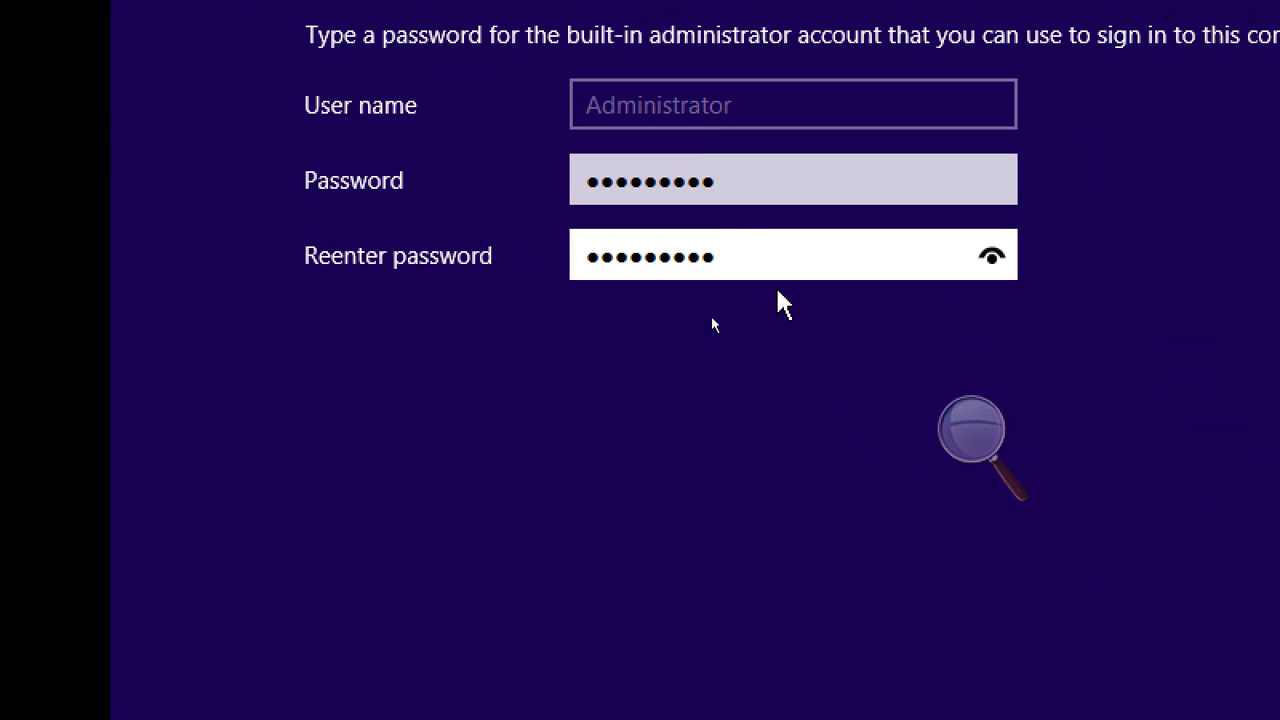
click(1130, 697)
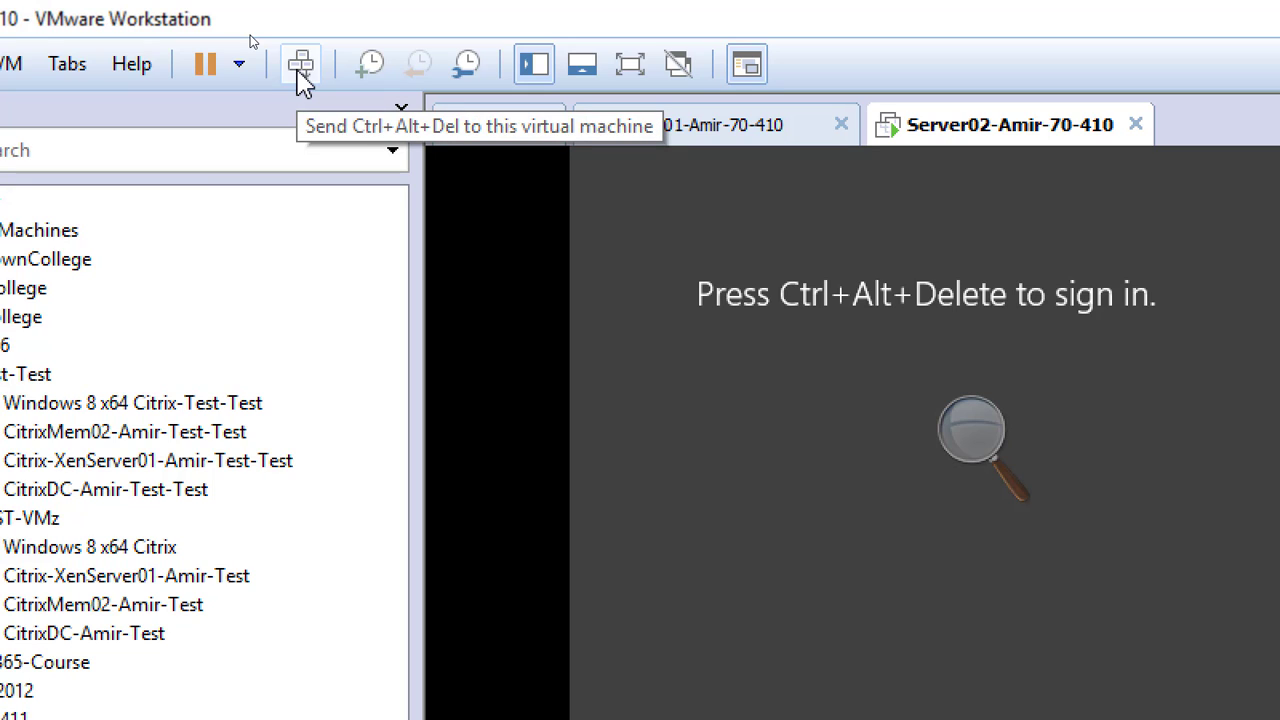
Send Ctrl+Alt+Del to Server02 and sign in as Administrator with the account password
click(298, 72)
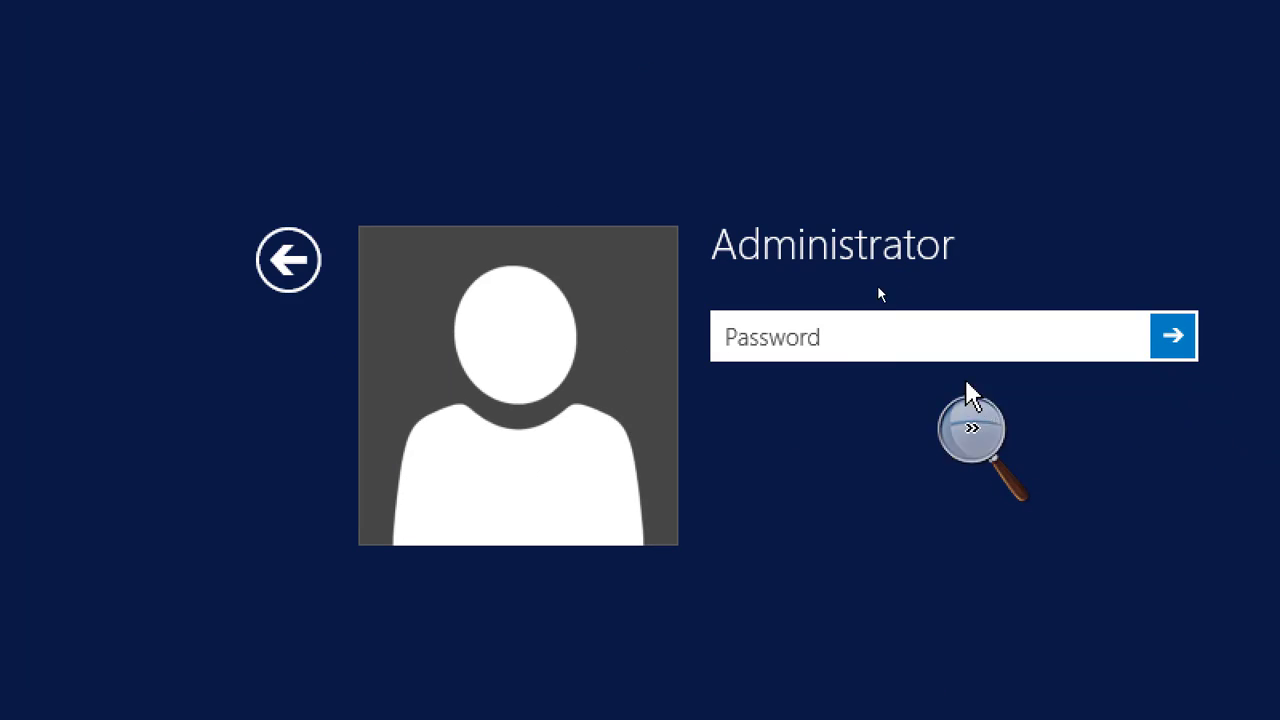
click(868, 349)
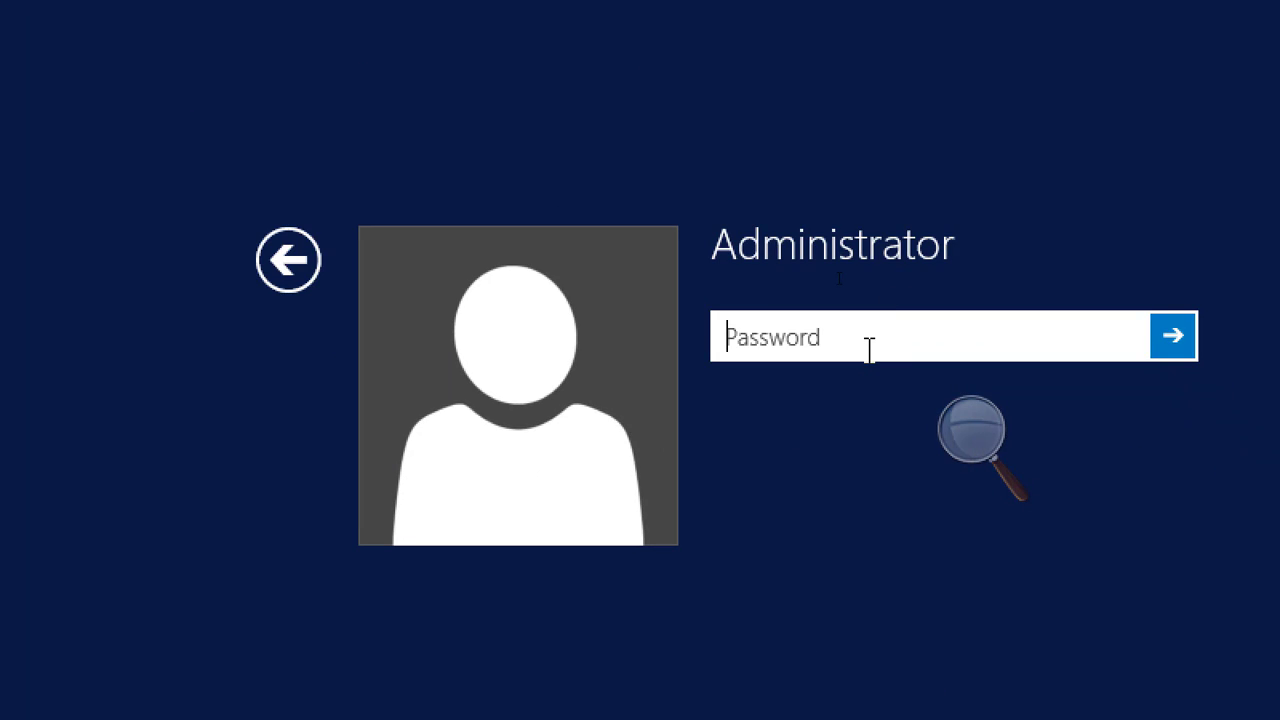
text(•••••••••)
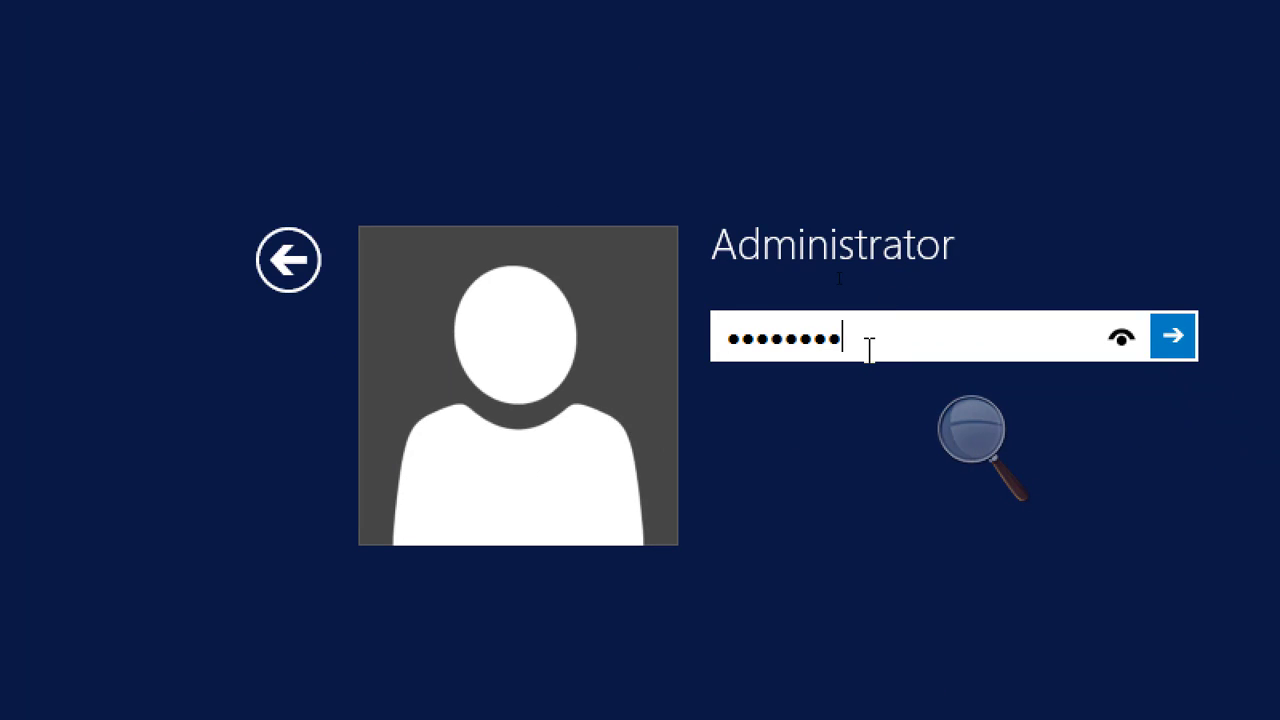
key(Return)
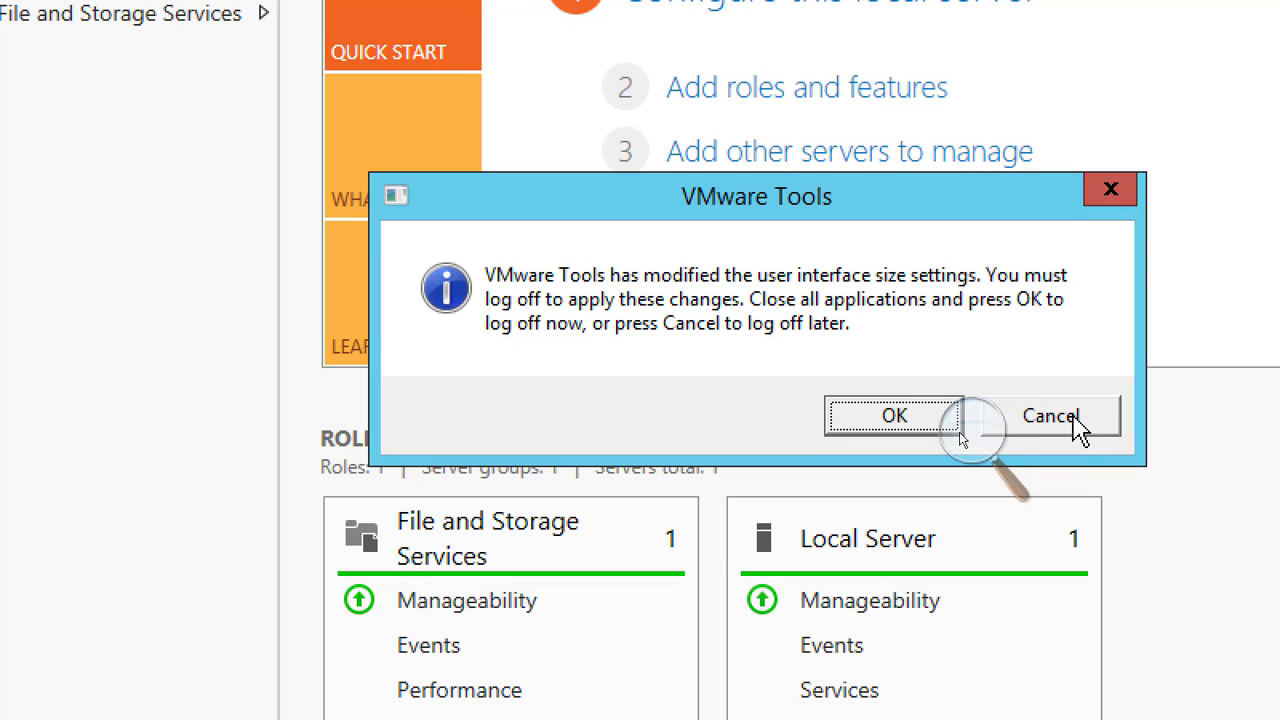
Postpone the log-off requested by VMware Tools on Server02
click(1071, 418)
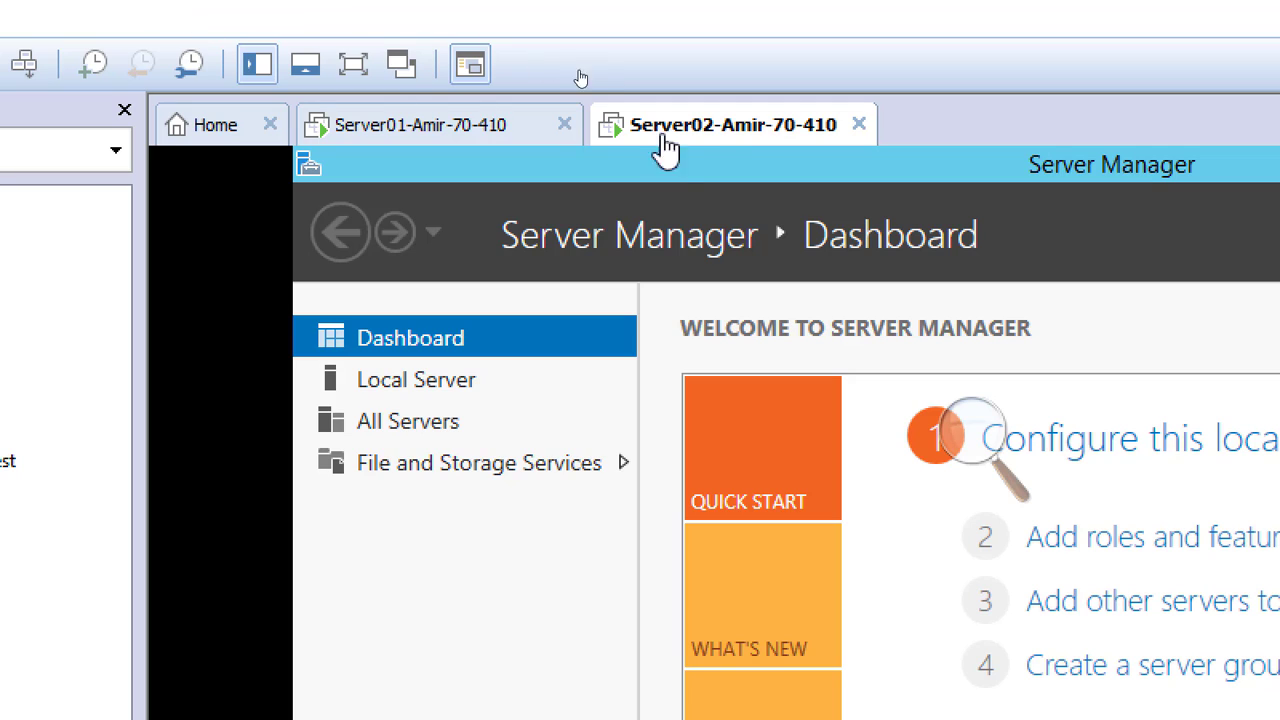
Connect Server02's network adapter to the custom virtual network VMnet8 (NAT) in its virtual machine settings
right_click(733, 137)
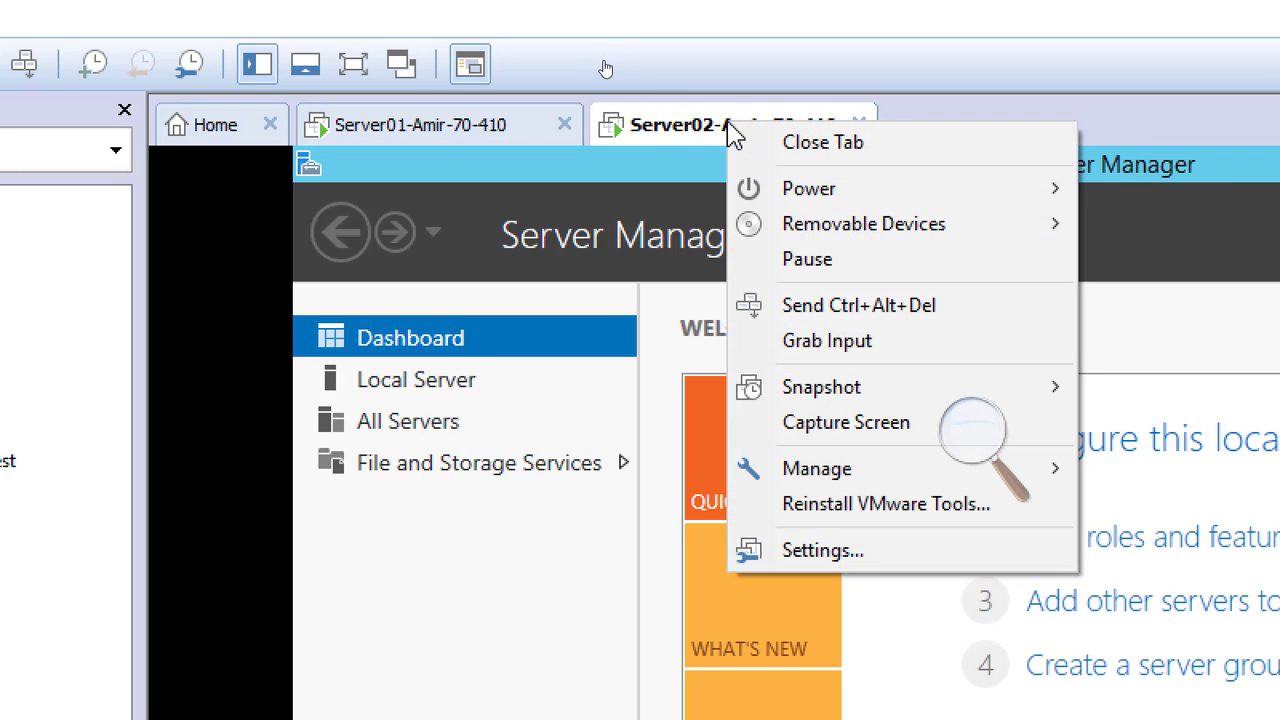
click(890, 556)
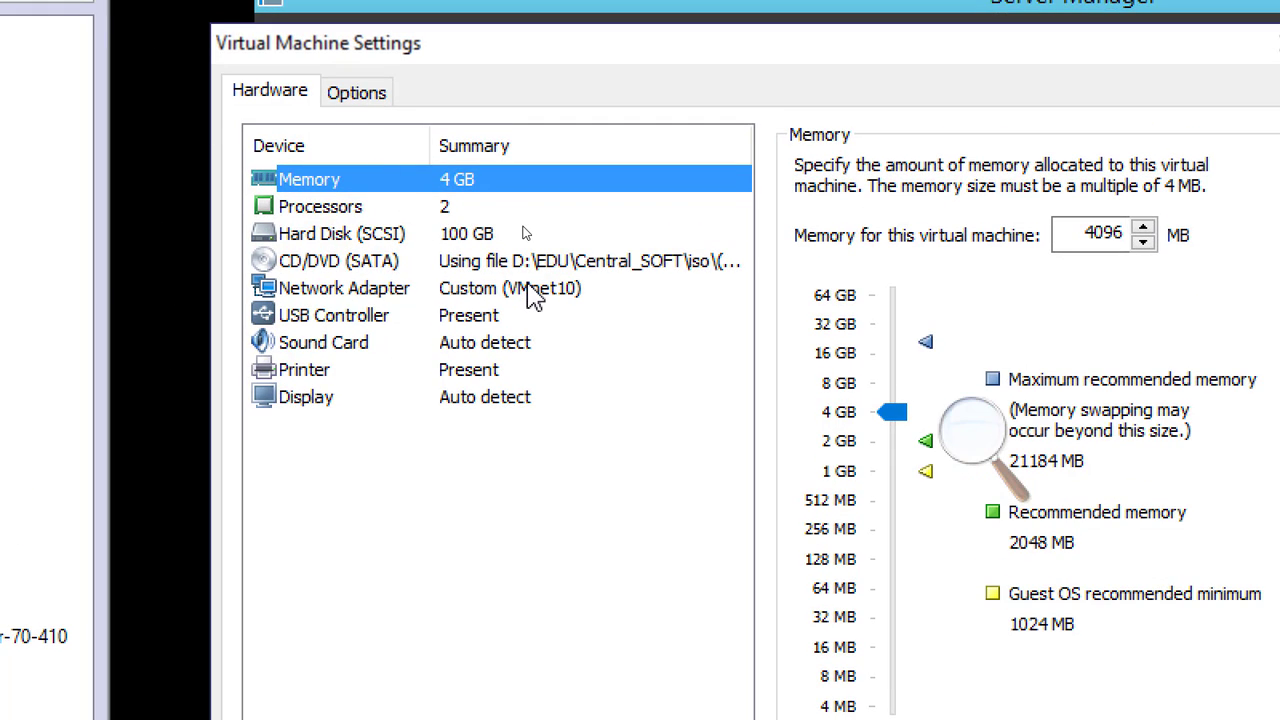
click(535, 295)
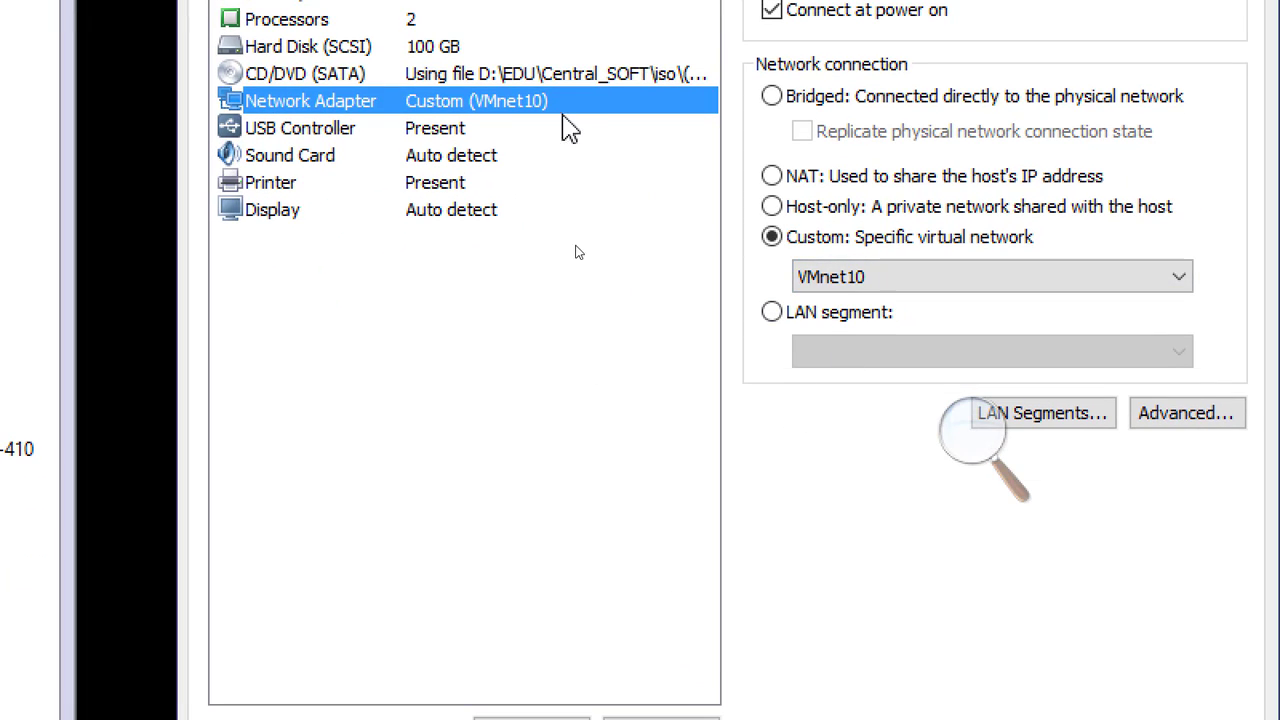
click(860, 282)
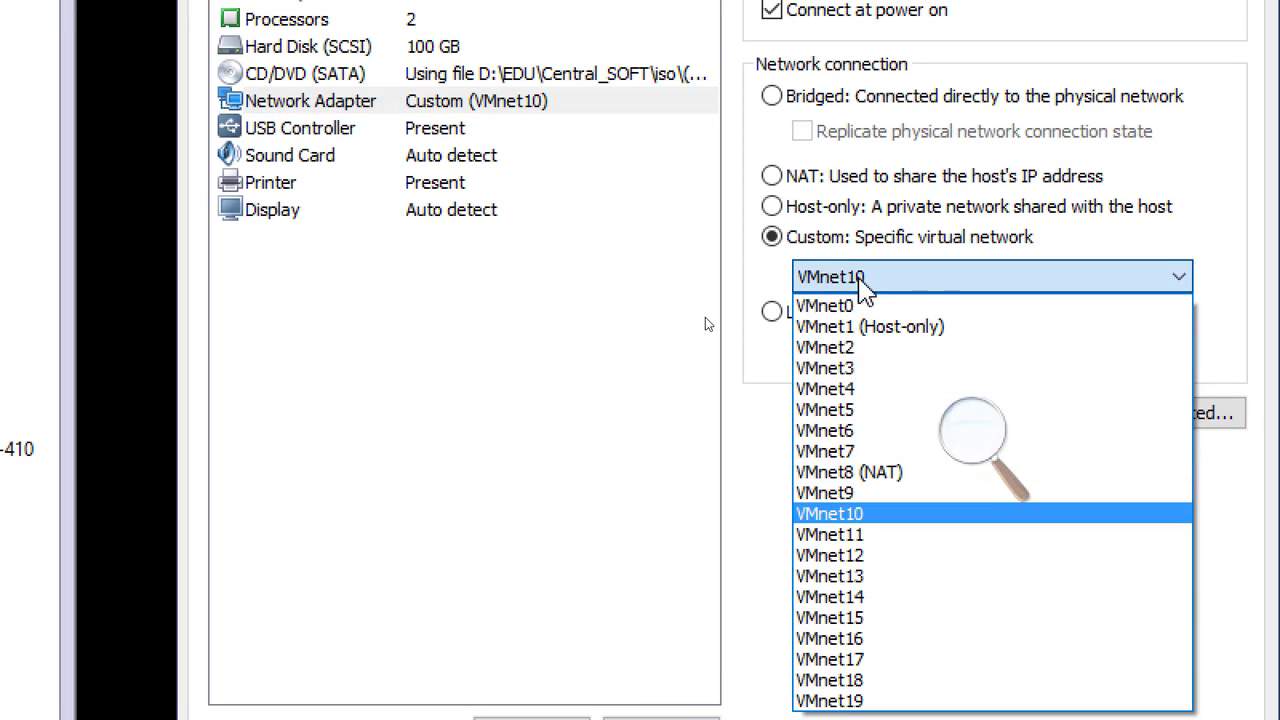
click(866, 478)
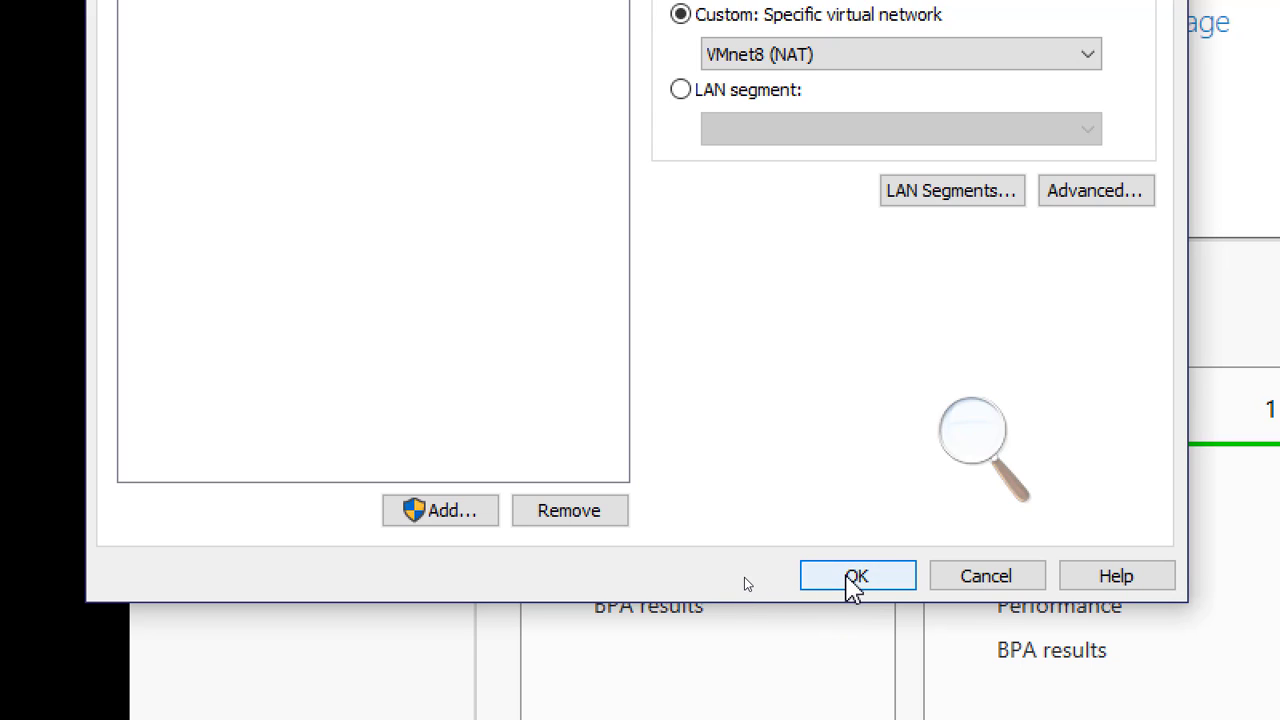
click(856, 576)
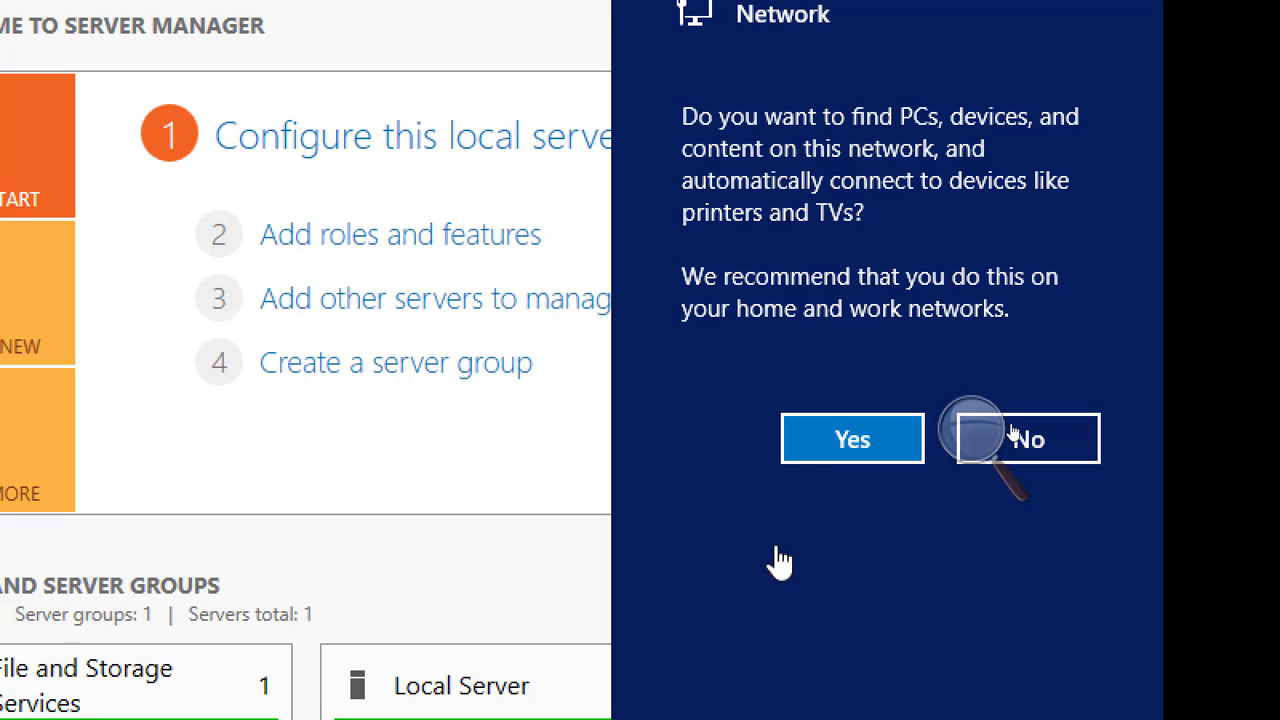
Allow device discovery on the detected network, and minimize Server Manager to refresh the Server02 desktop
click(818, 452)
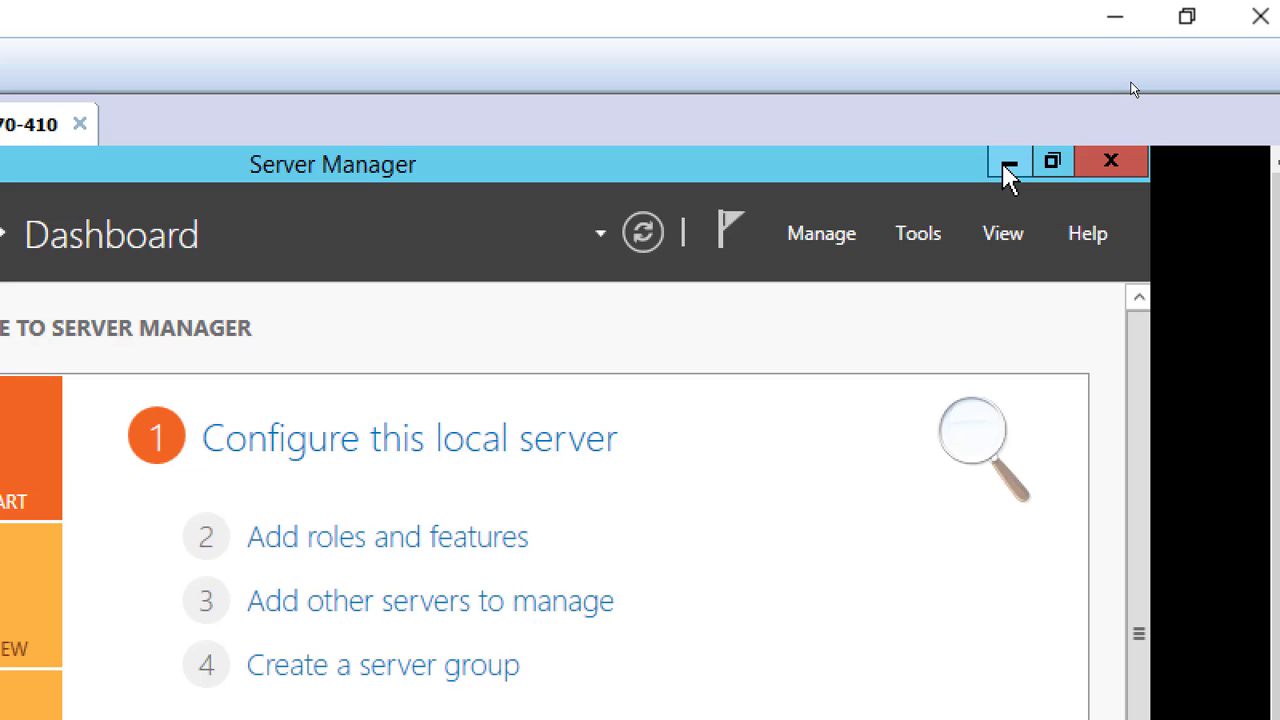
click(1008, 172)
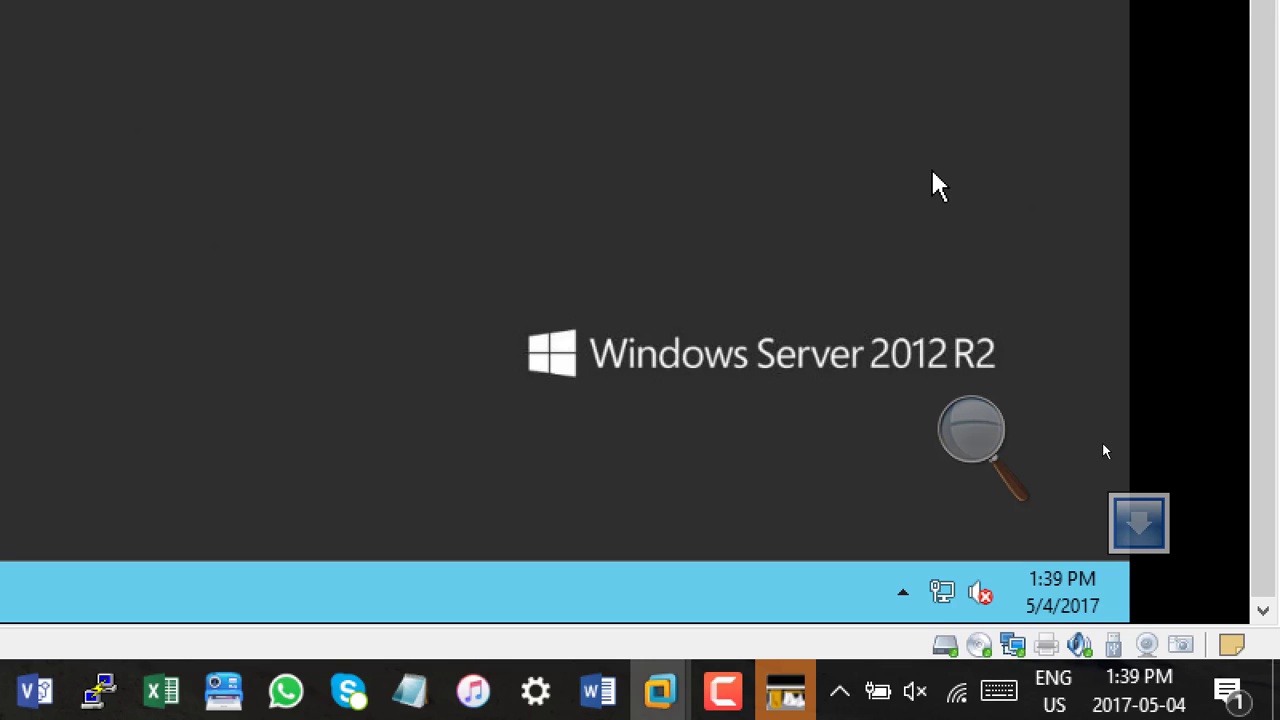
right_click(938, 133)
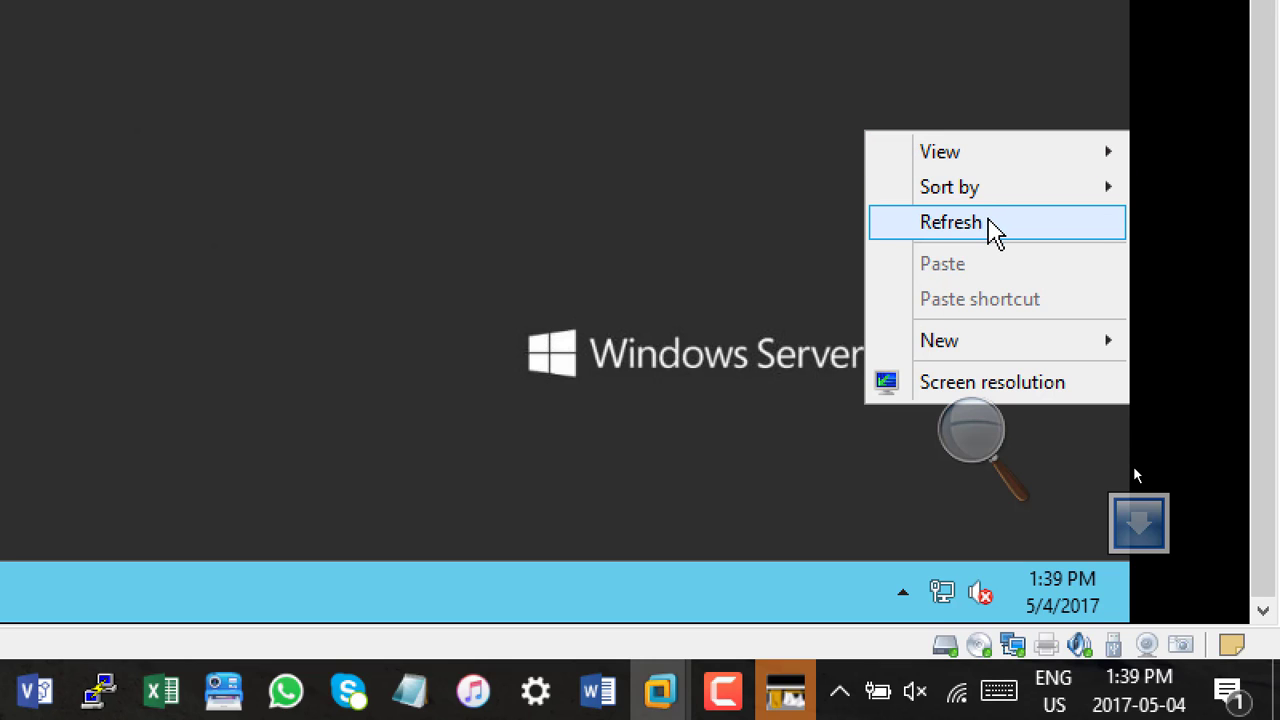
click(994, 226)
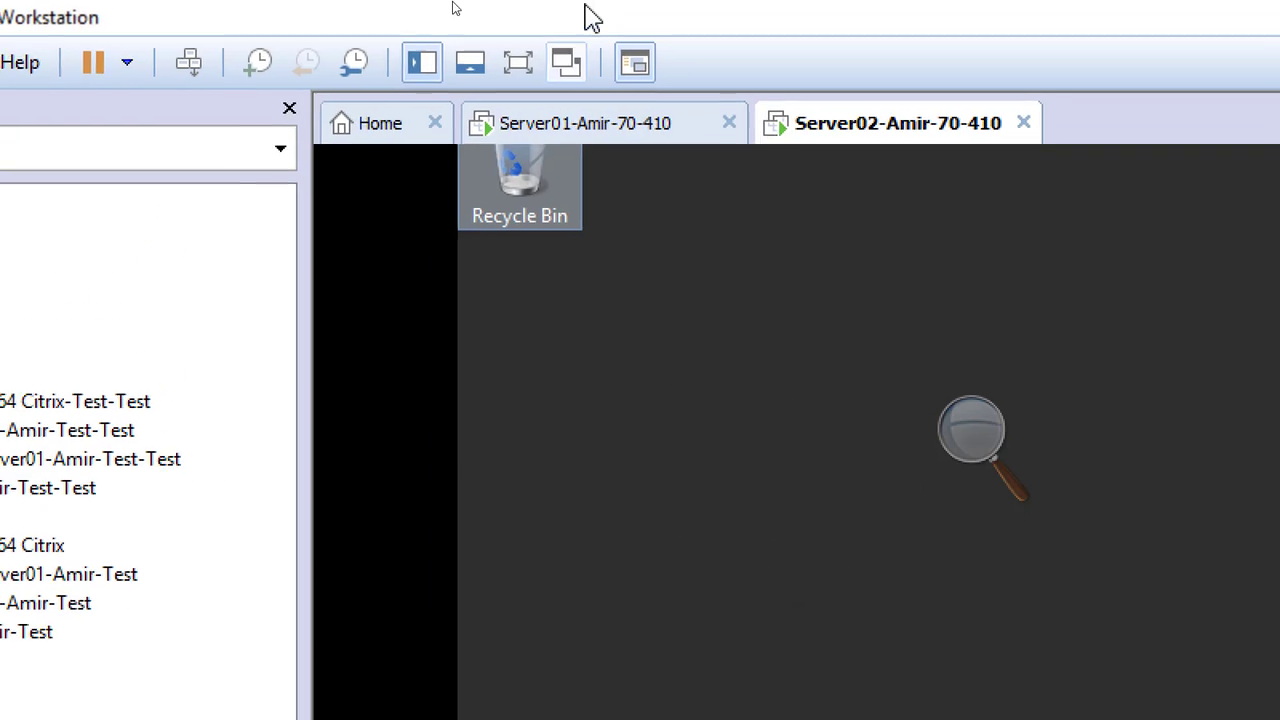
Set Server02's network adapter to the custom virtual network VMnet10 and apply the virtual machine settings
right_click(879, 130)
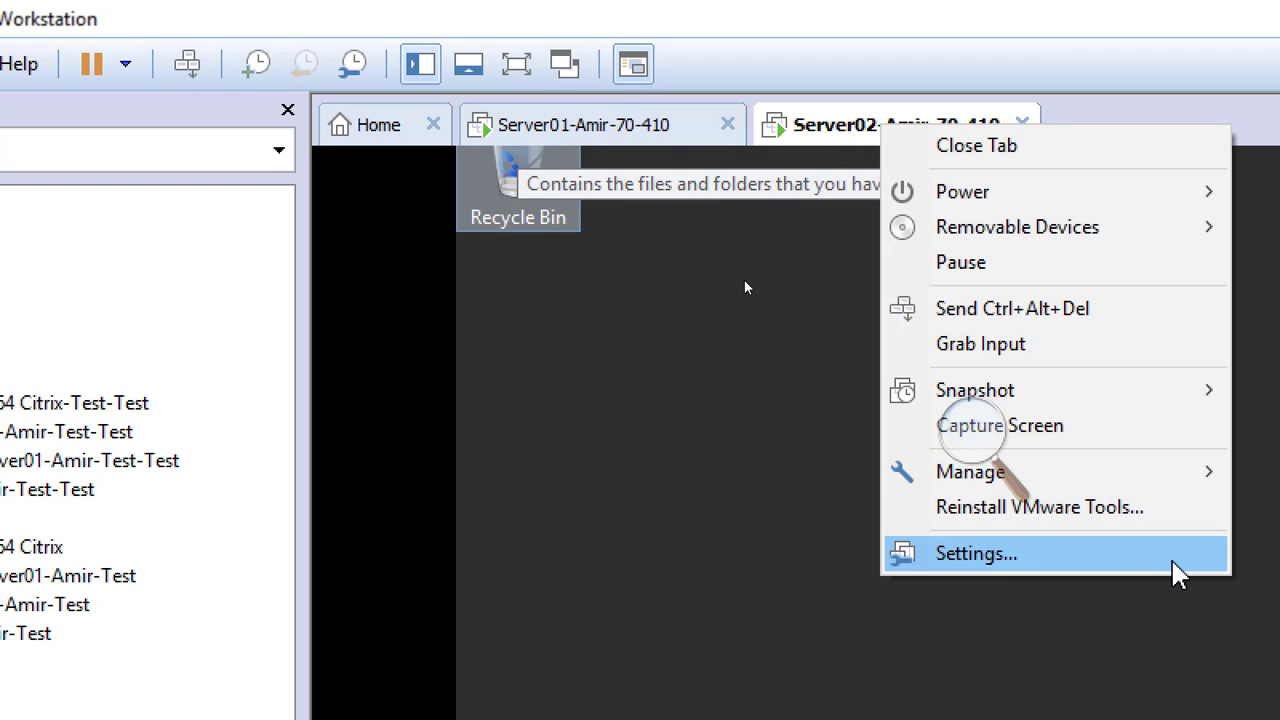
click(1176, 555)
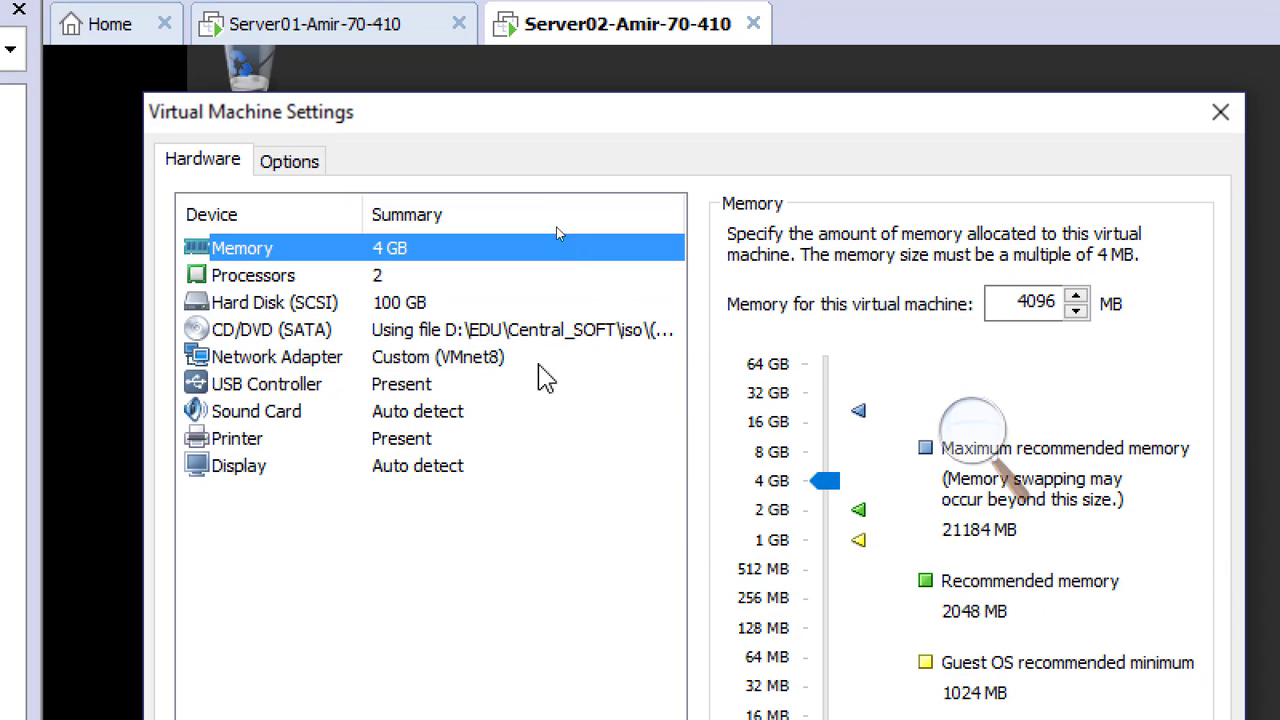
click(485, 355)
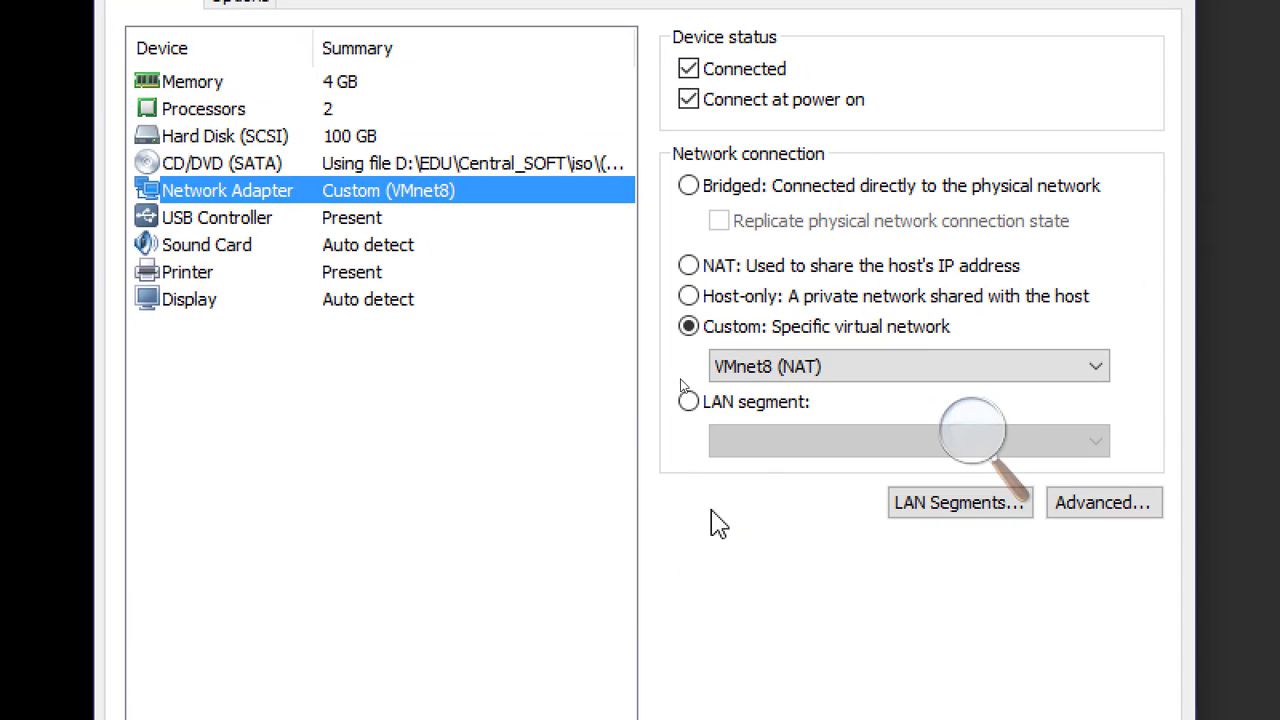
click(784, 390)
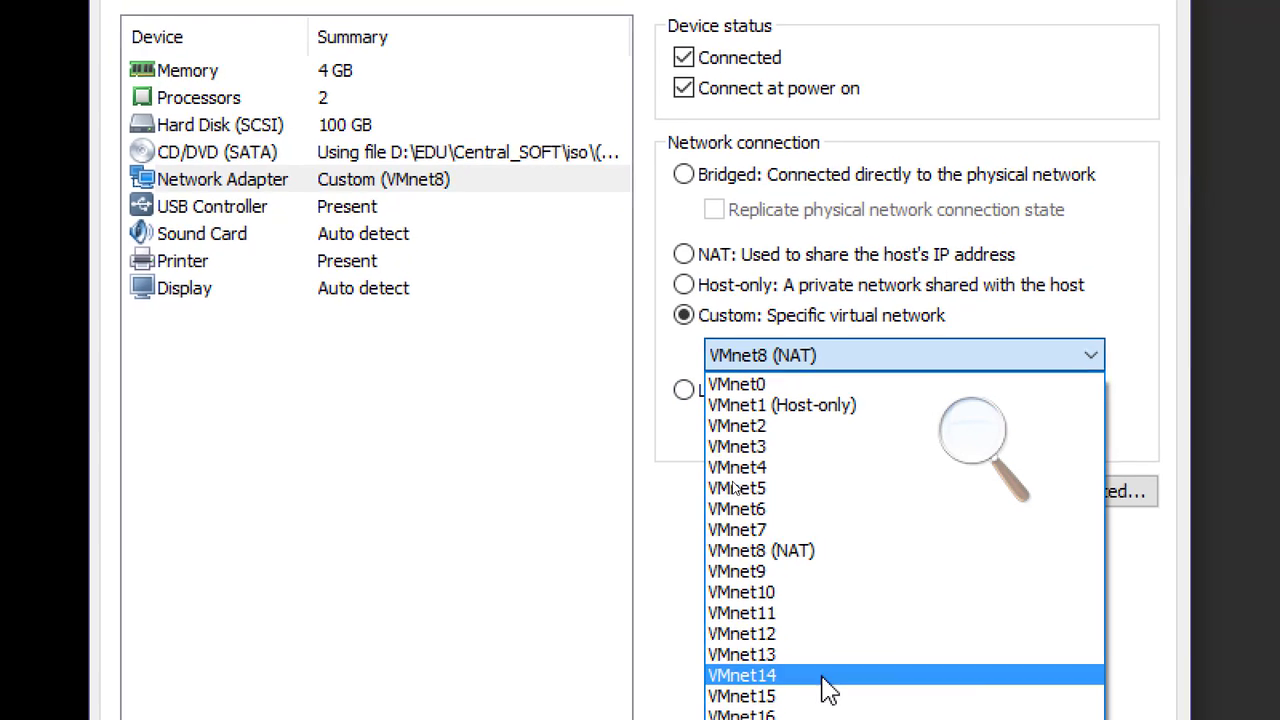
click(814, 600)
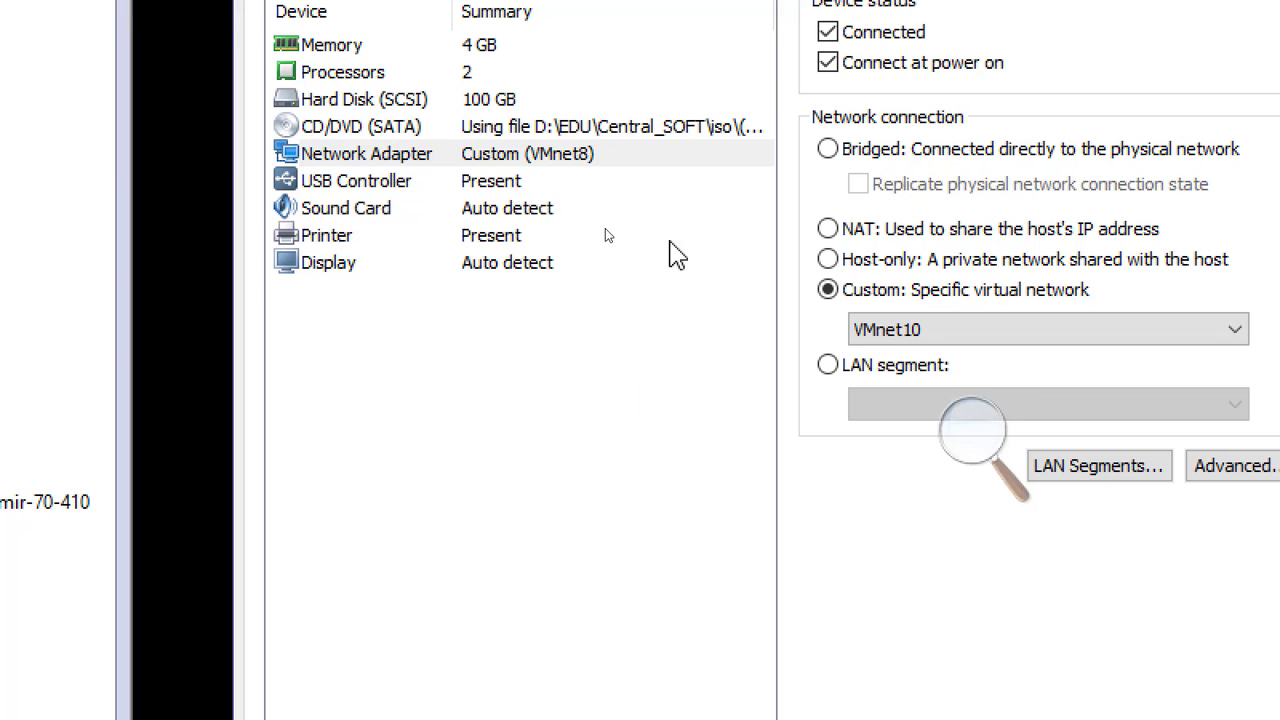
click(897, 329)
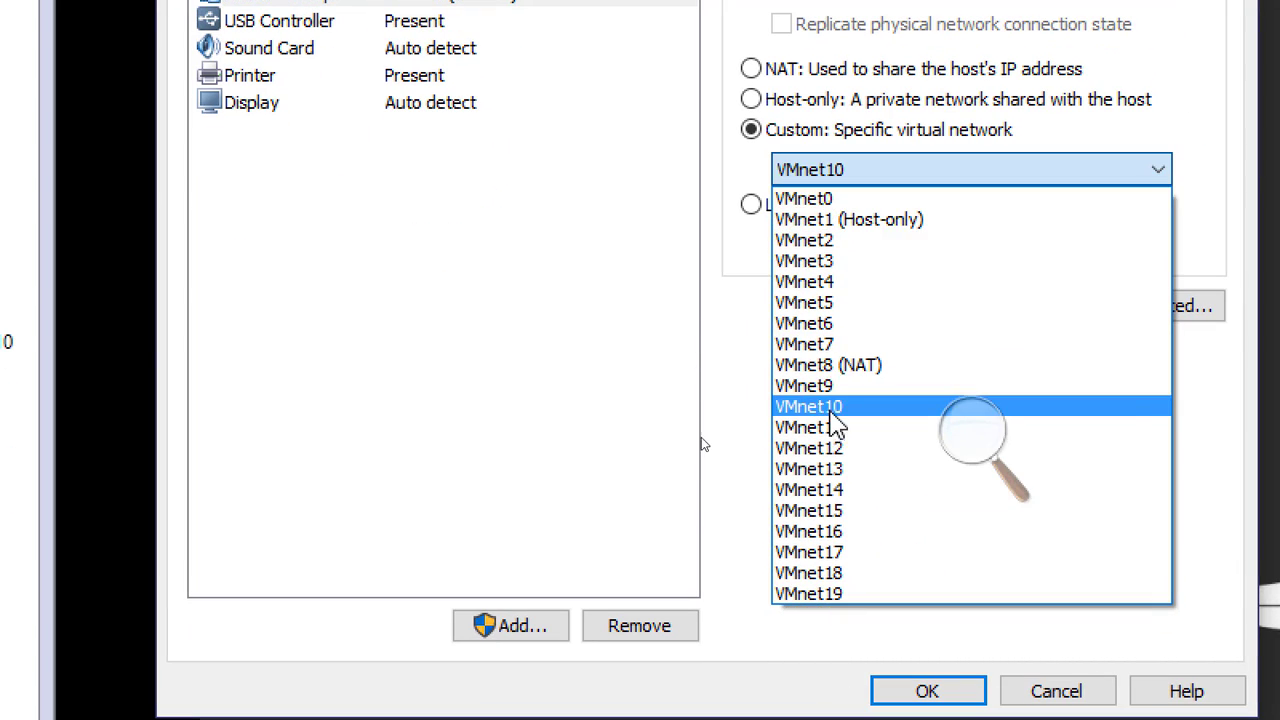
click(829, 407)
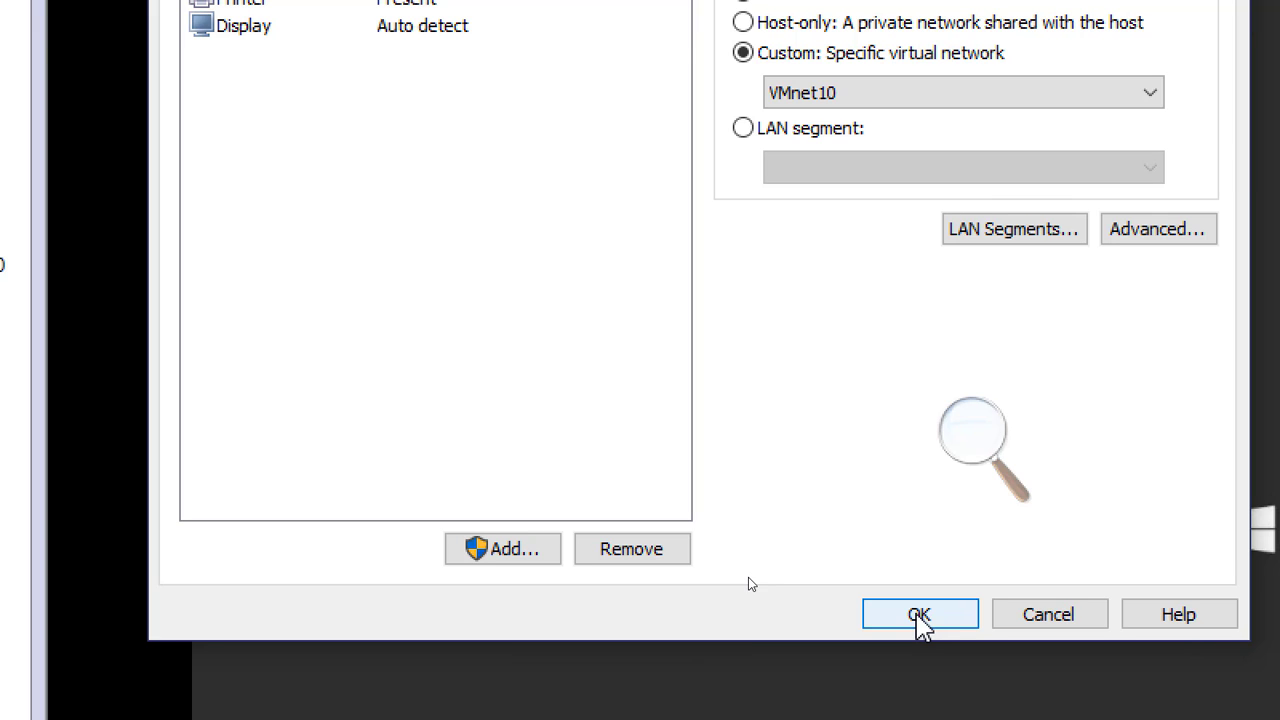
click(918, 618)
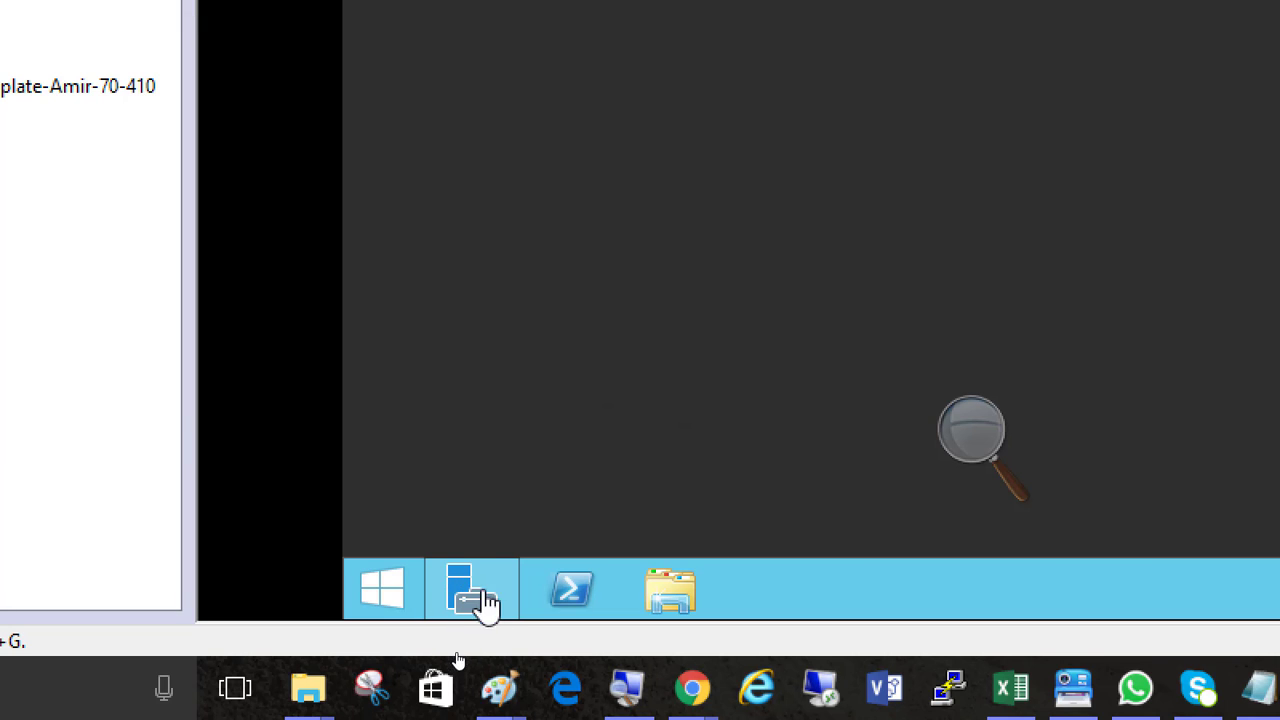
Restore Server Manager on Server02 and open the network connections from the local server's Ethernet0 setting
click(468, 598)
click(469, 600)
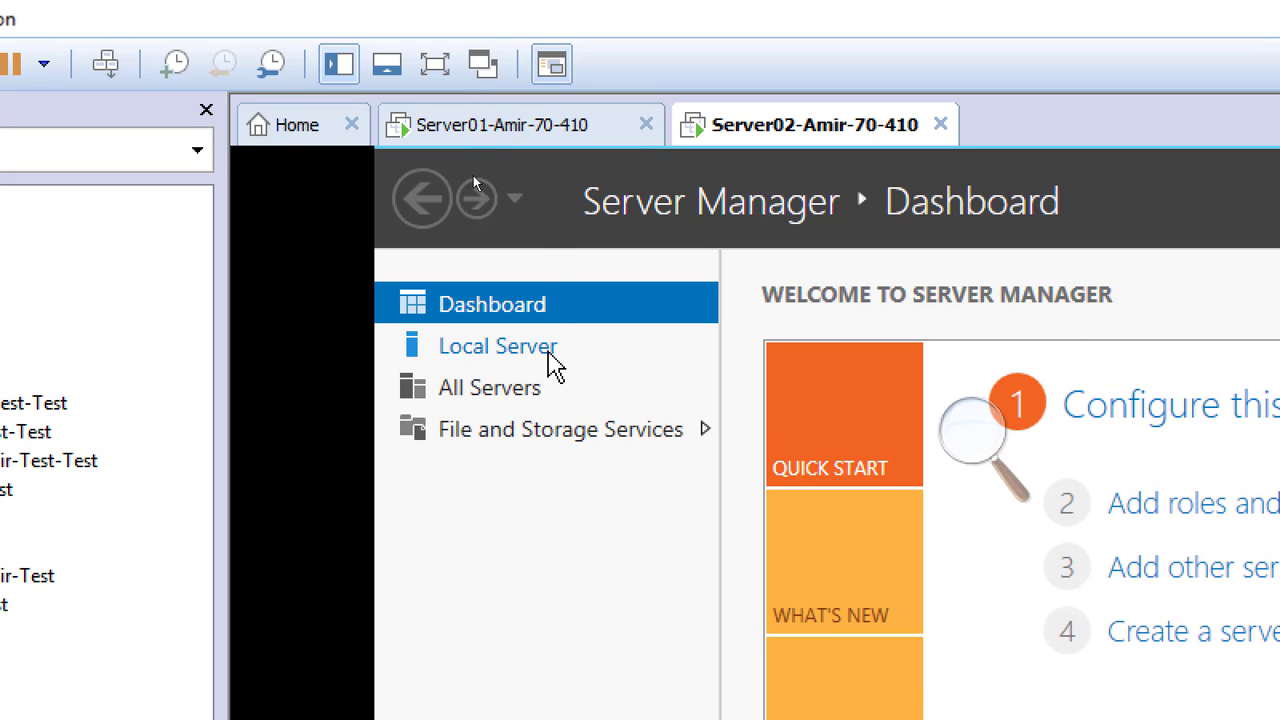
click(547, 352)
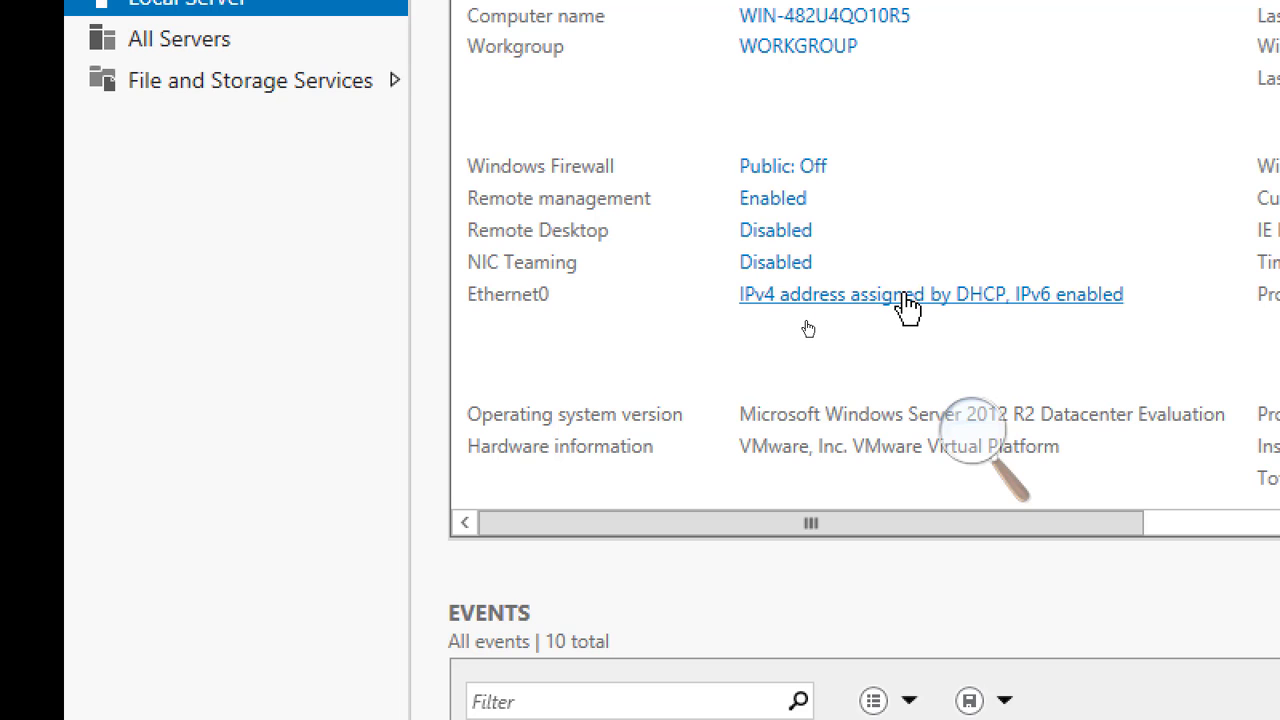
click(905, 296)
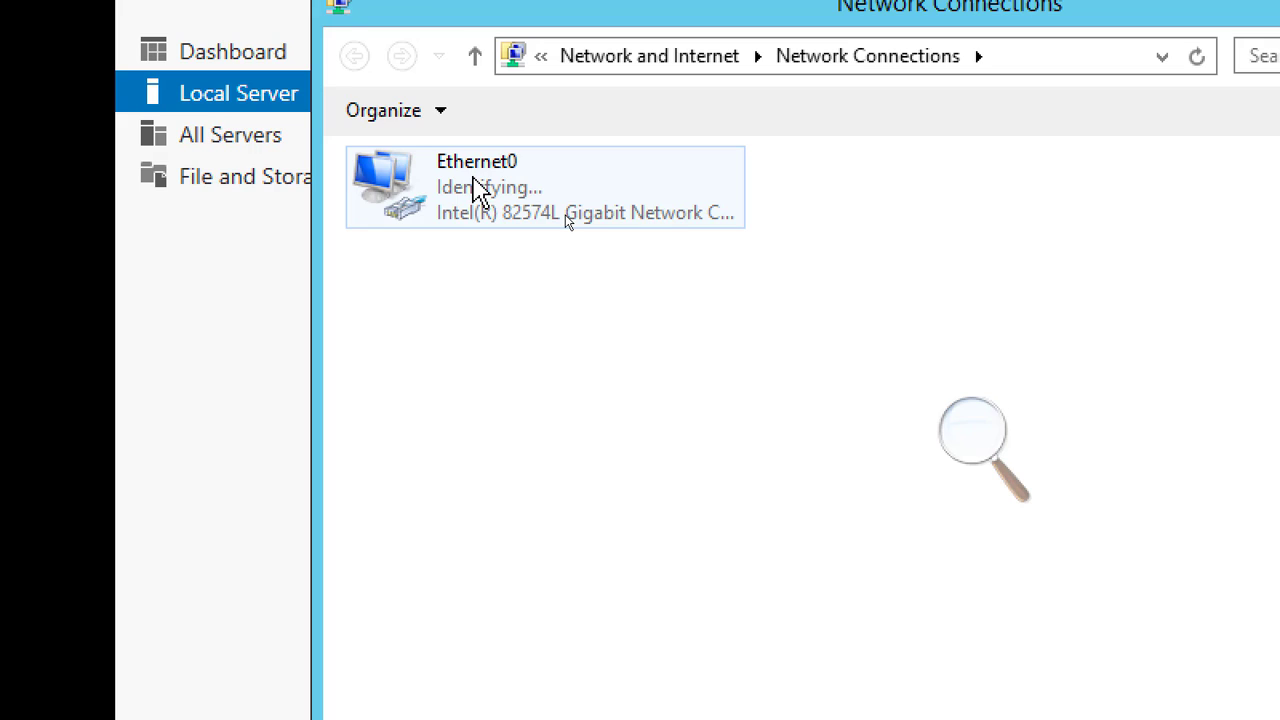
Open the Ethernet0 adapter's properties and disable Internet Protocol Version 6 (TCP/IPv6)
double_click(474, 182)
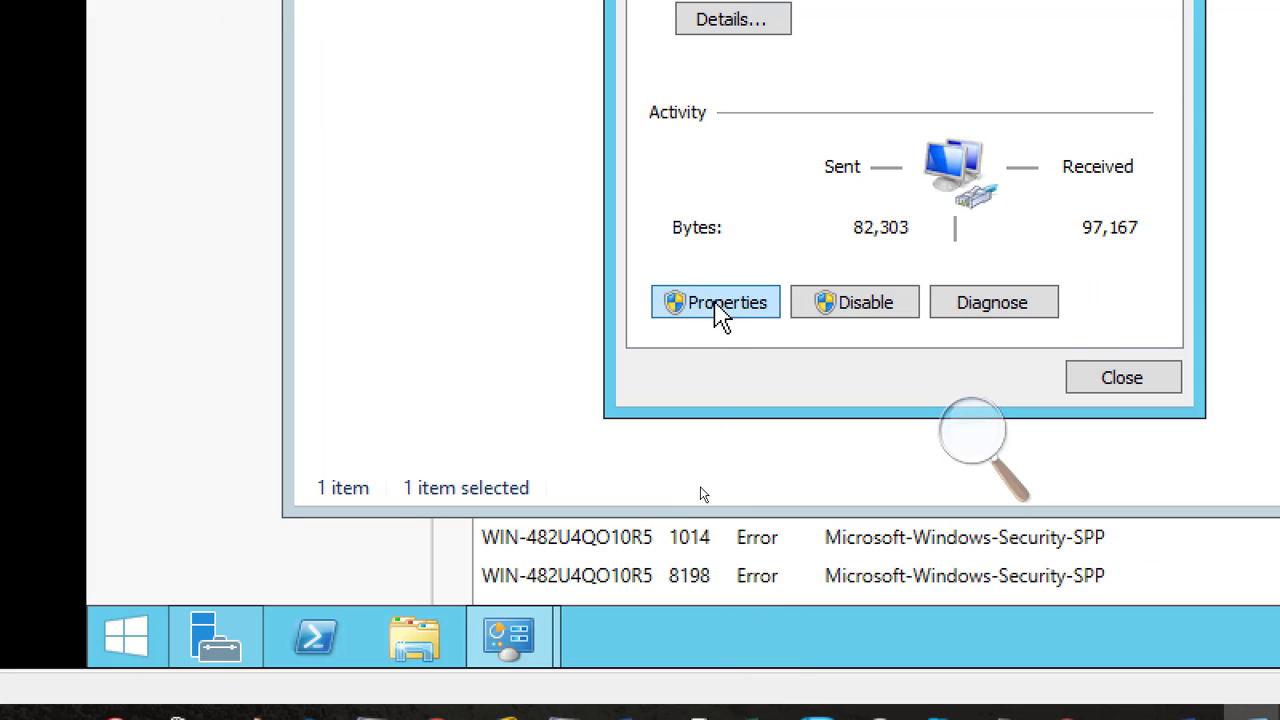
click(720, 305)
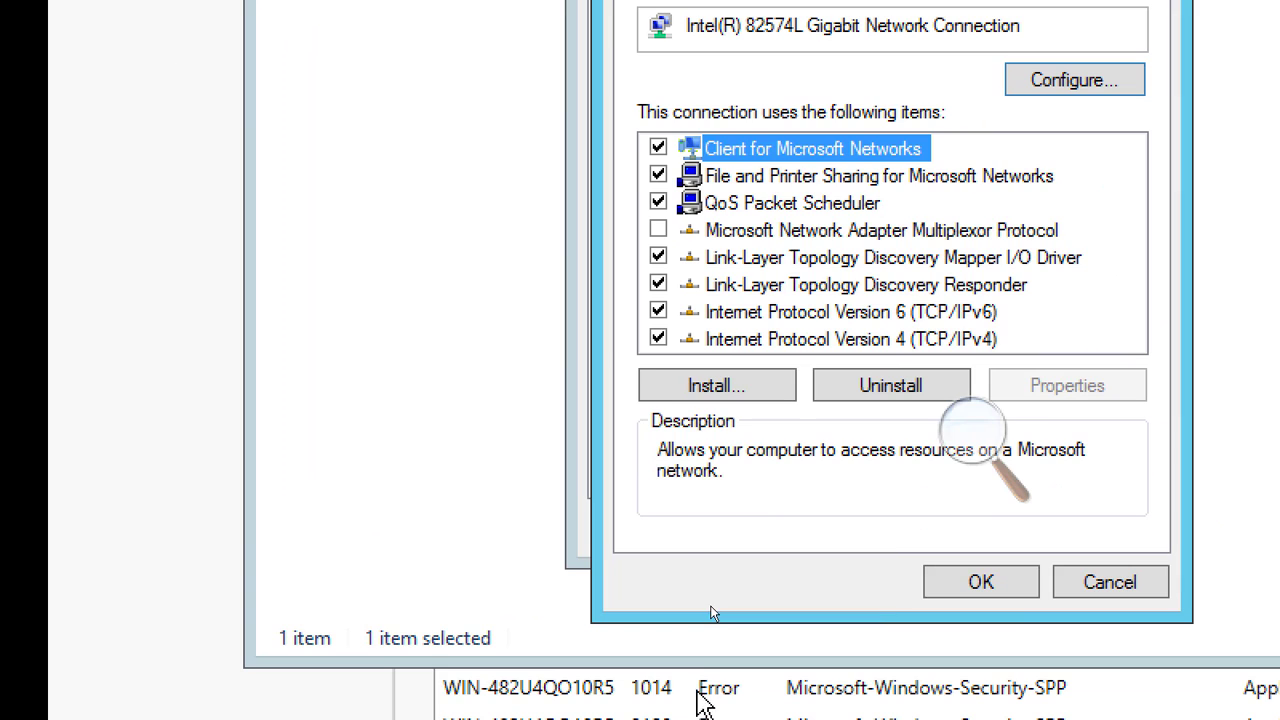
click(658, 311)
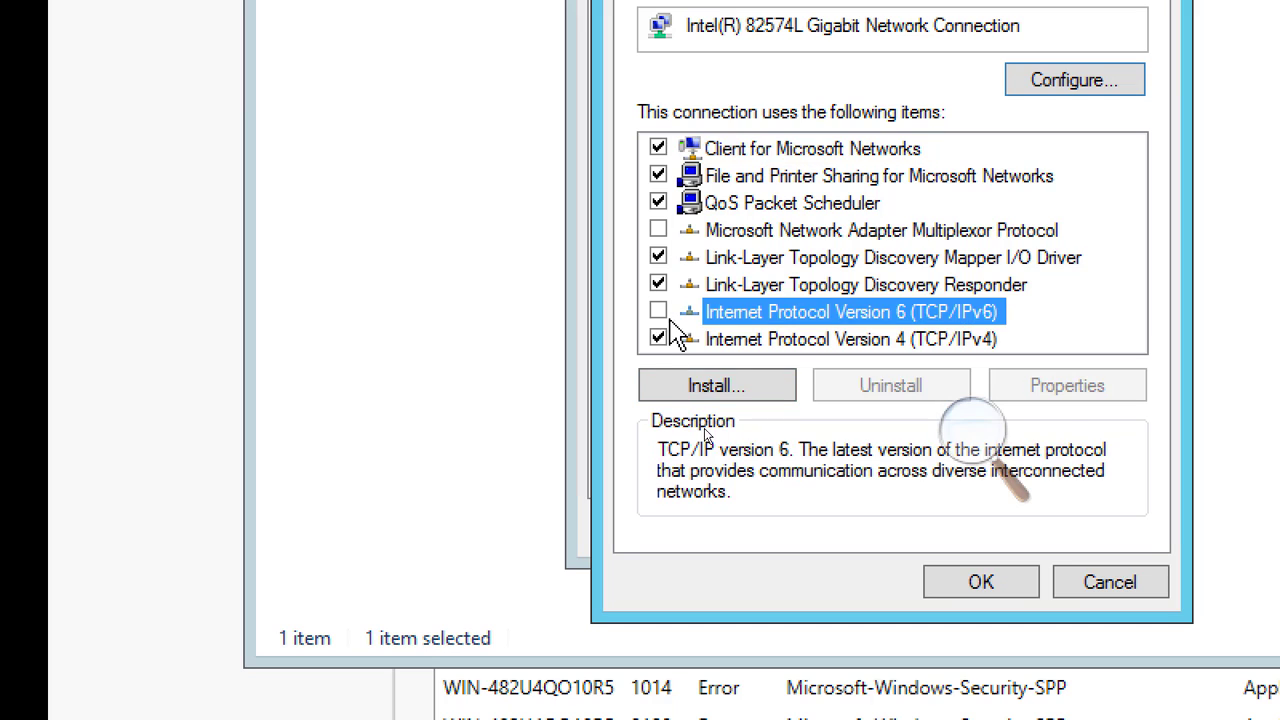
In the adapter's TCP/IPv4 properties, assign the static IP address 192.168.200.2 with subnet mask 255.255.255.0
click(920, 338)
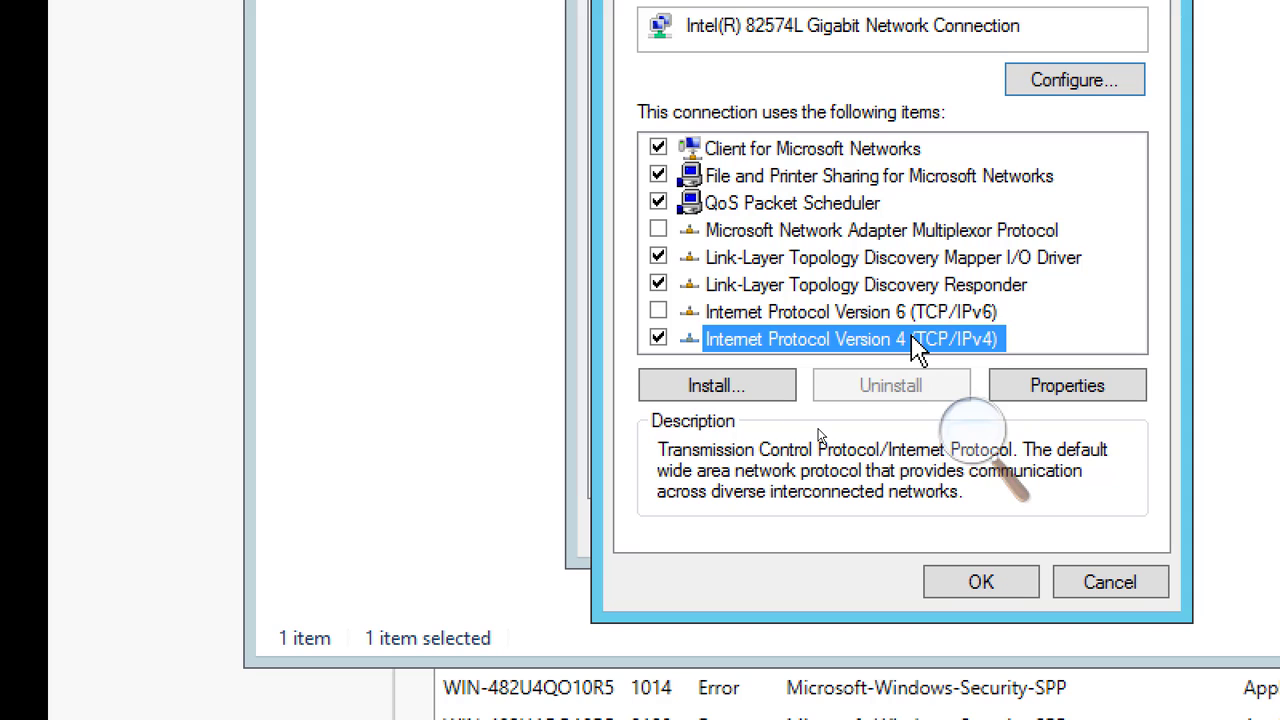
double_click(918, 340)
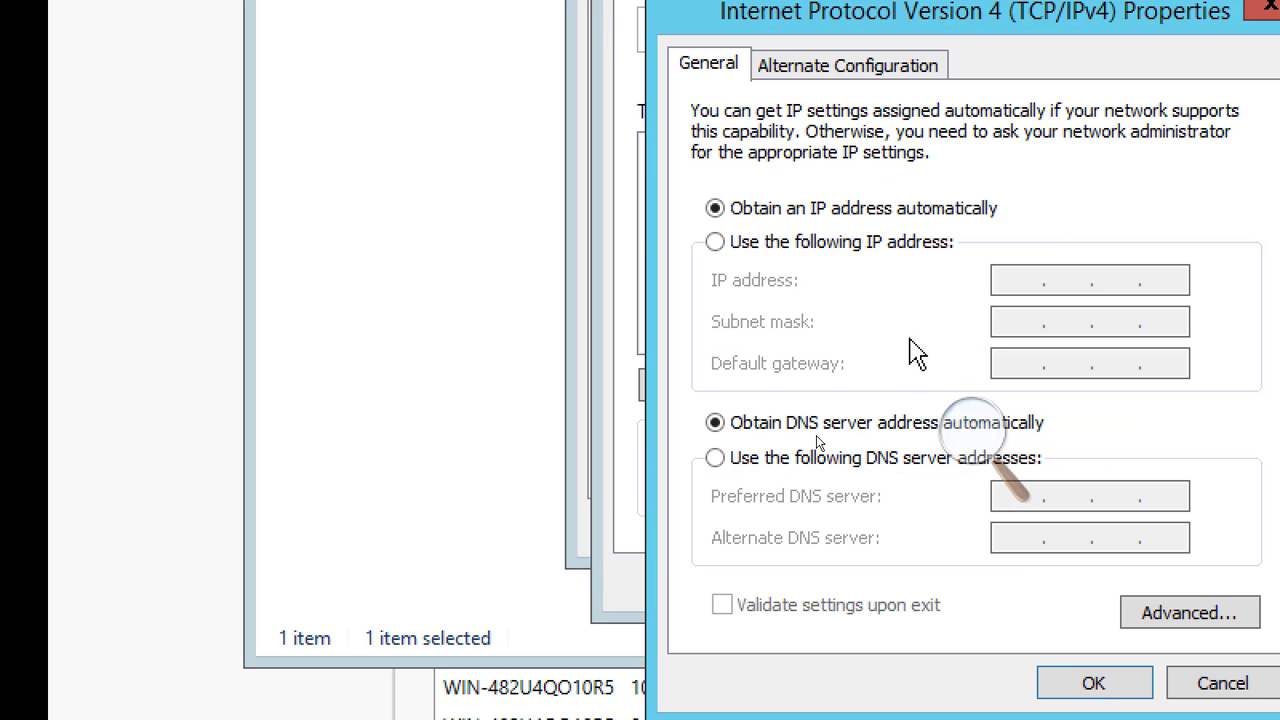
click(815, 242)
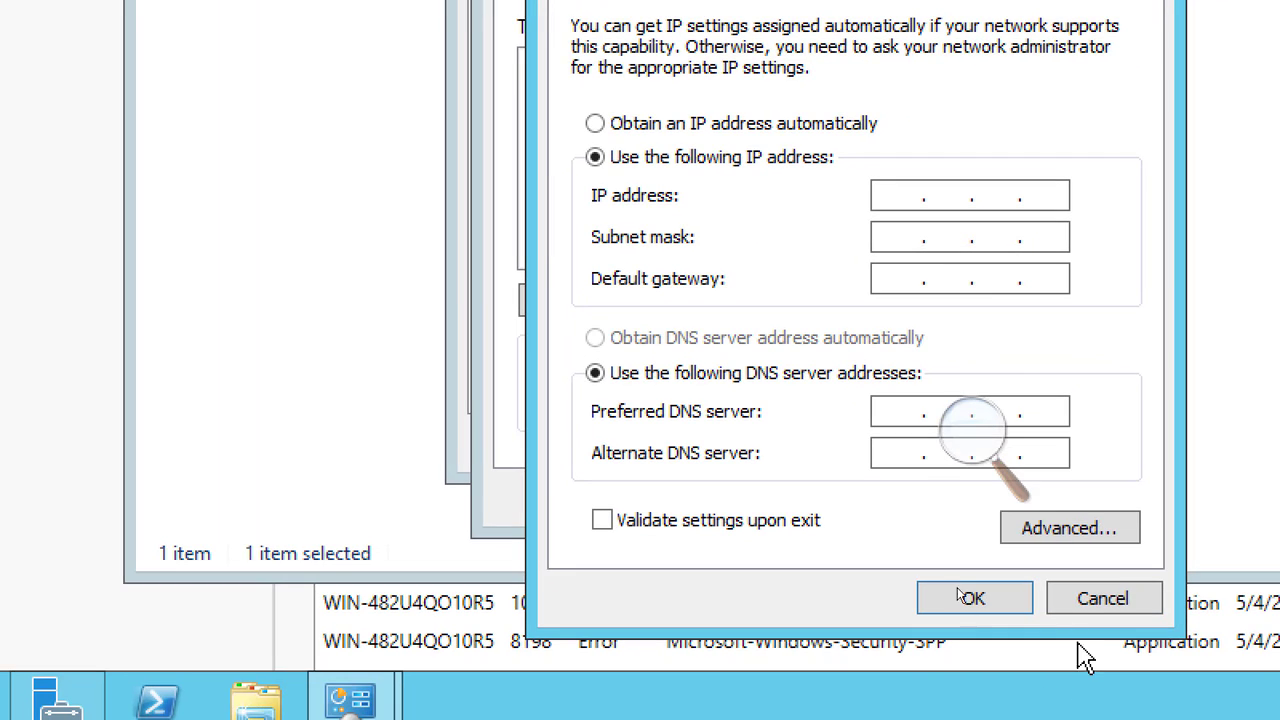
click(1014, 285)
text(192 . 168 . 200 . )
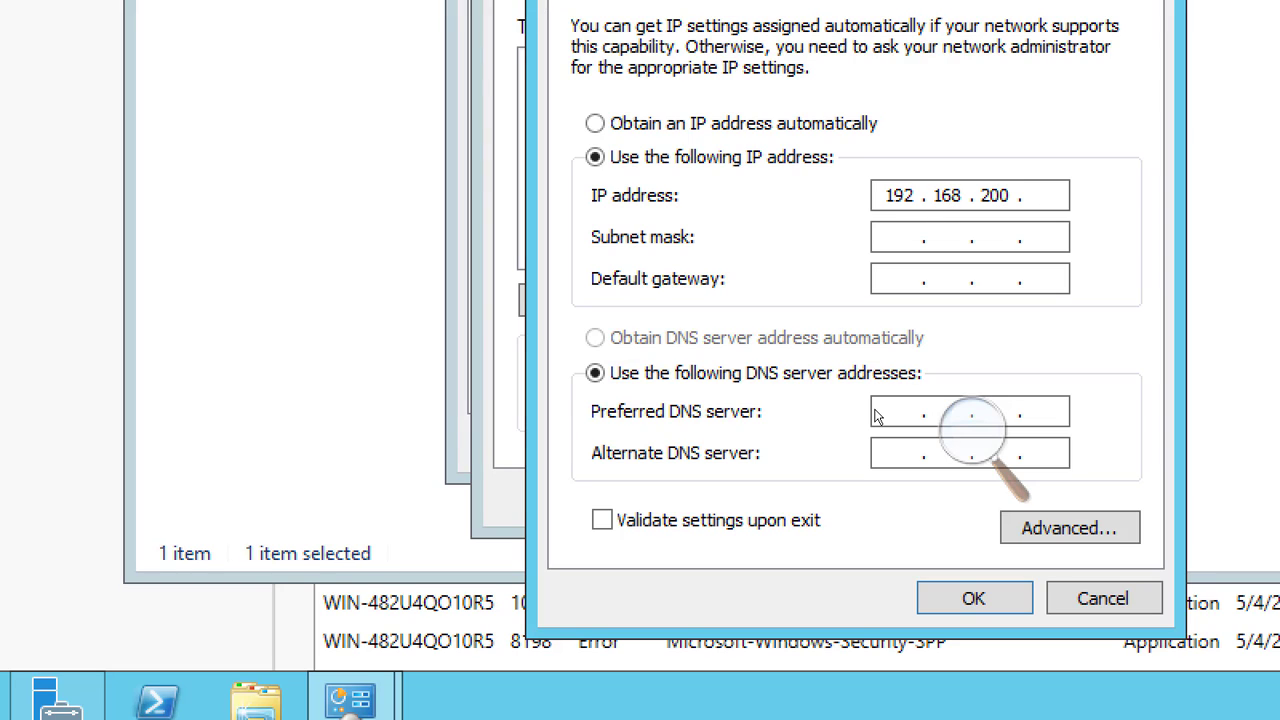
text(2)
key(Tab)
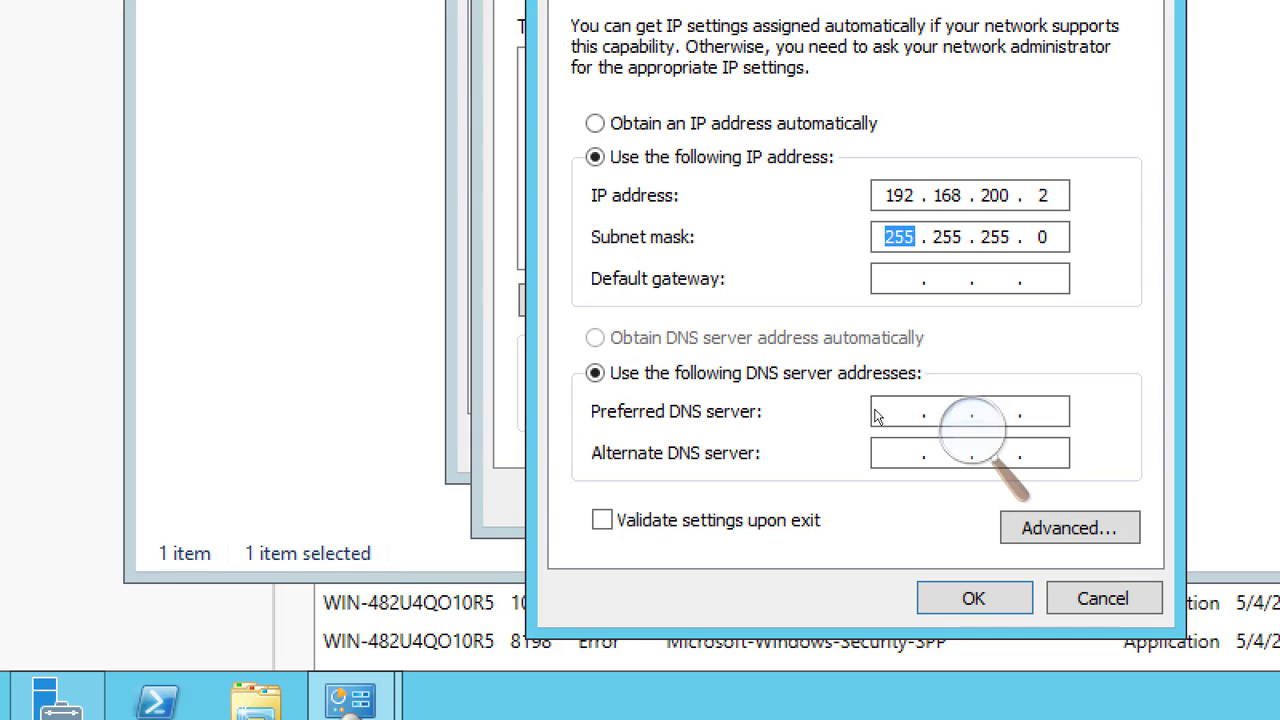
Set the default gateway to 192.168.200.50 and the preferred DNS server to 192.168.200.2
key(Tab)
text(192 . 168 . 200 . )
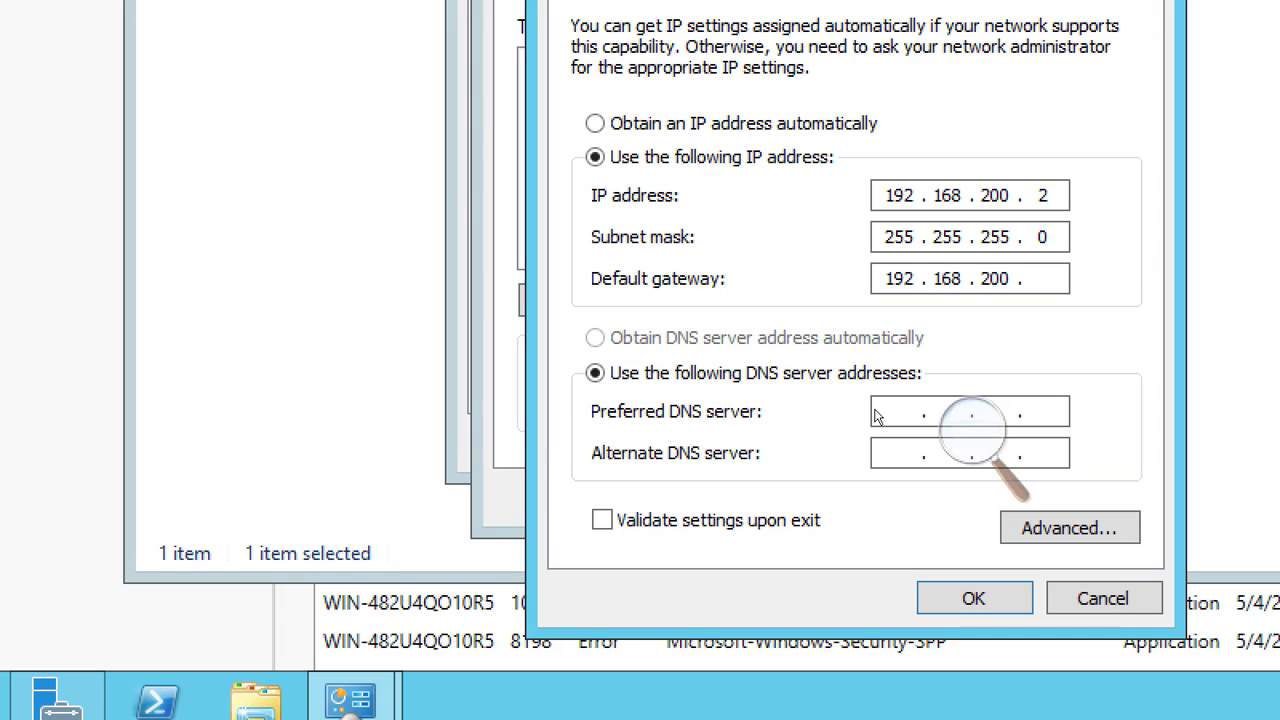
text(50)
key(Tab)
key(Tab)
text(192 . 168 . 200 . )
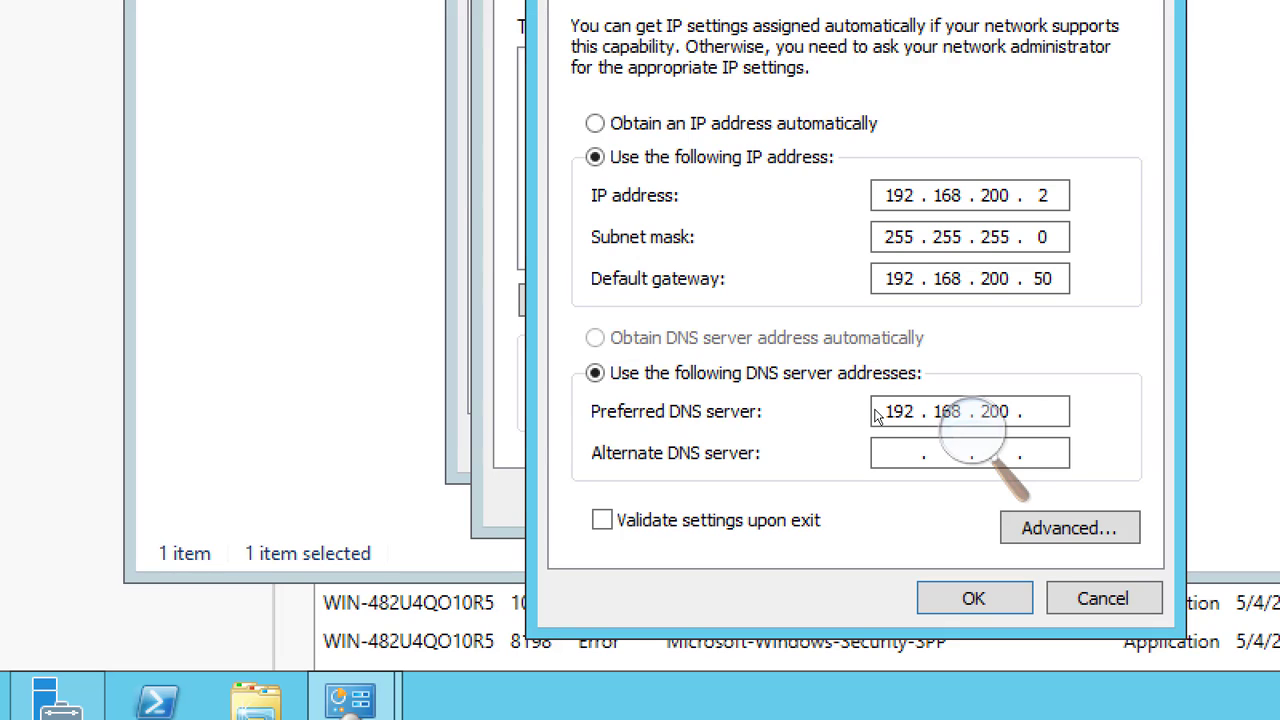
text(1)
key(BackSpace)
text(2)
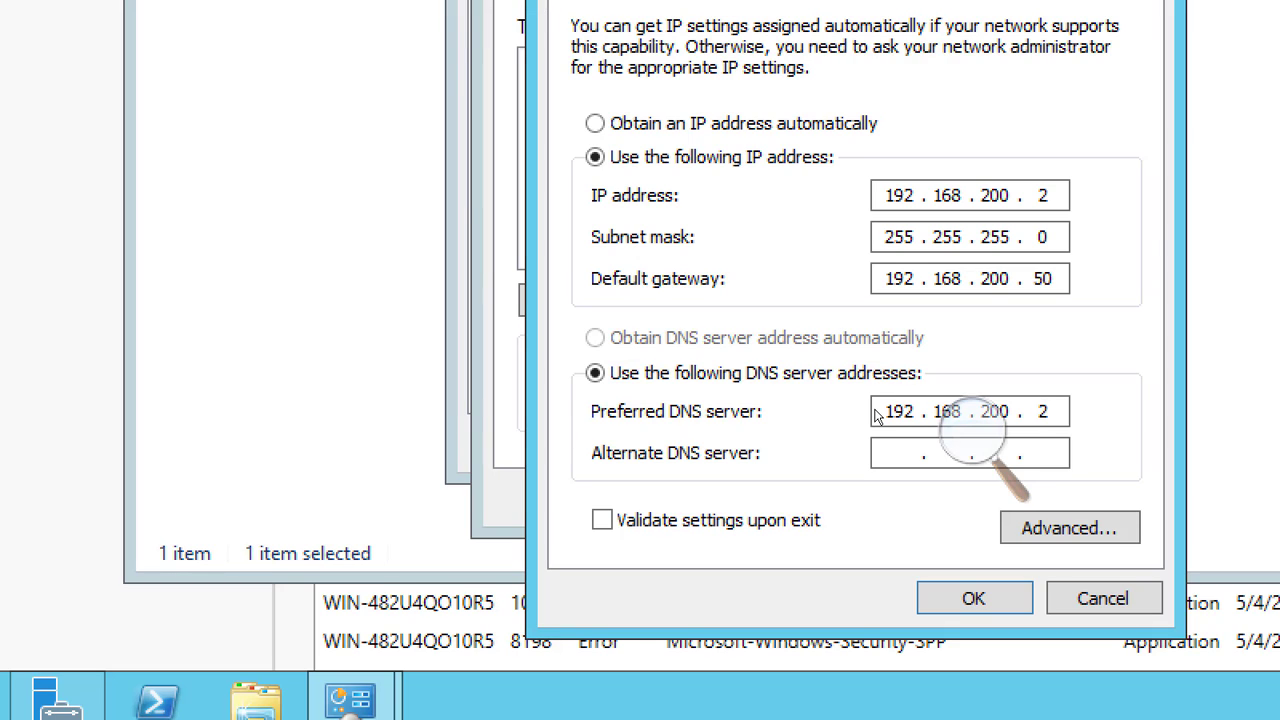
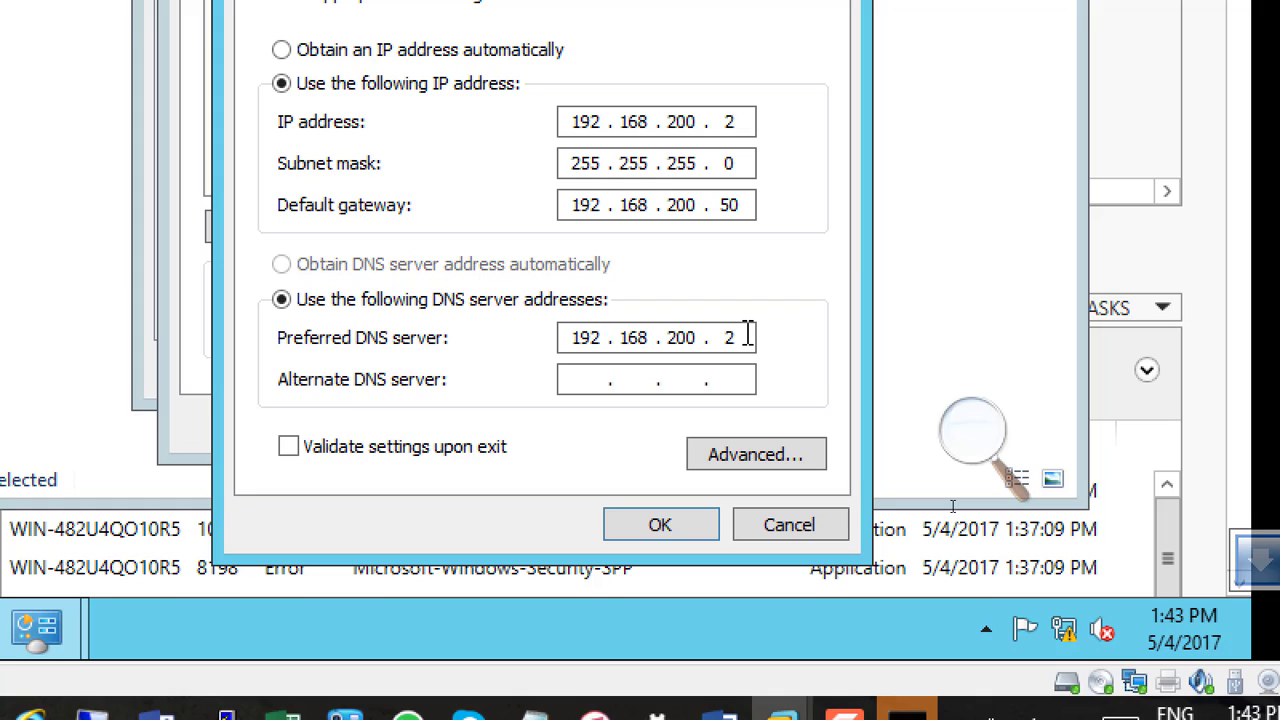
Change the preferred DNS server in the TCP/IPv4 properties to 192.168.200.1
key(BackSpace)
text(1)
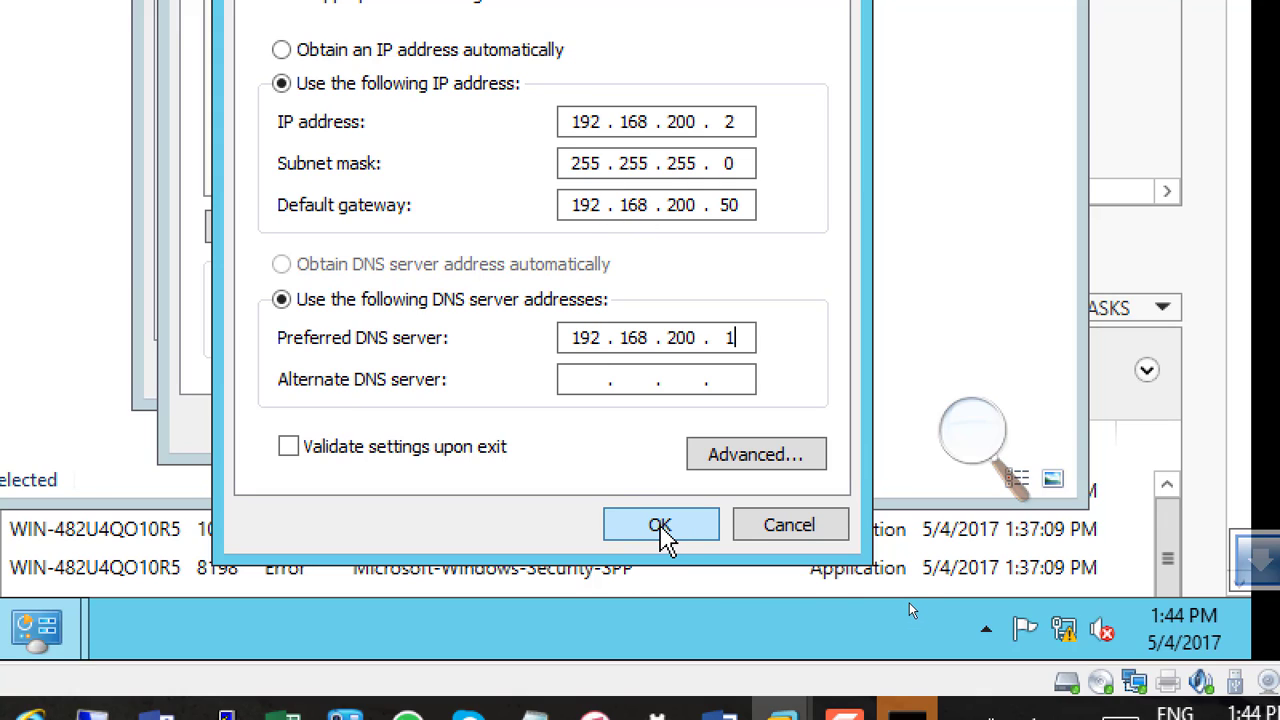
double_click(743, 121)
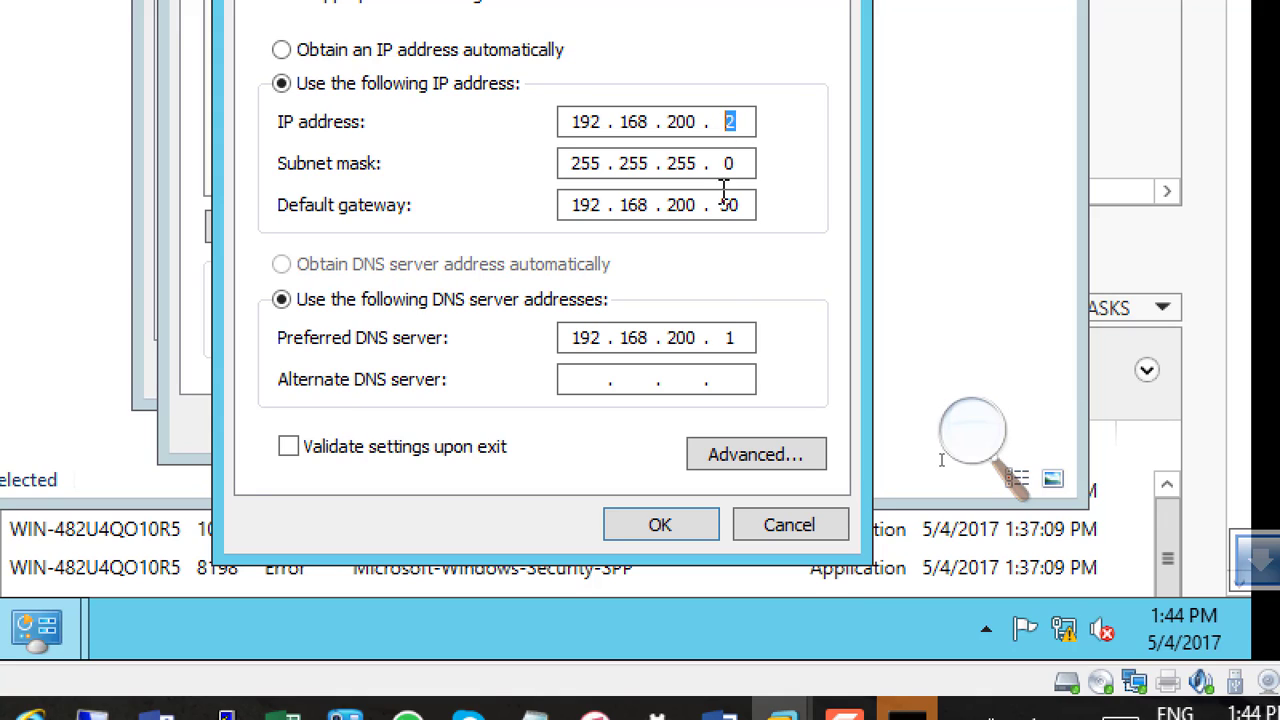
click(745, 340)
double_click(745, 340)
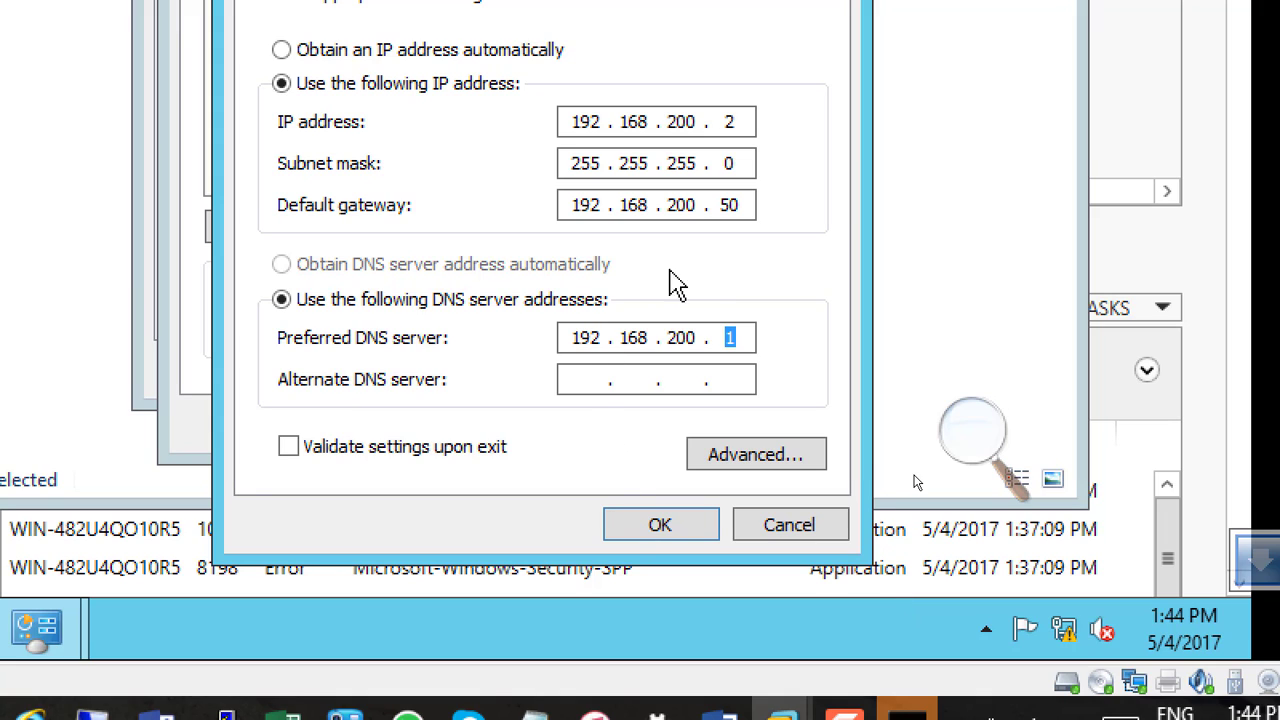
drag(750, 205, 714, 205)
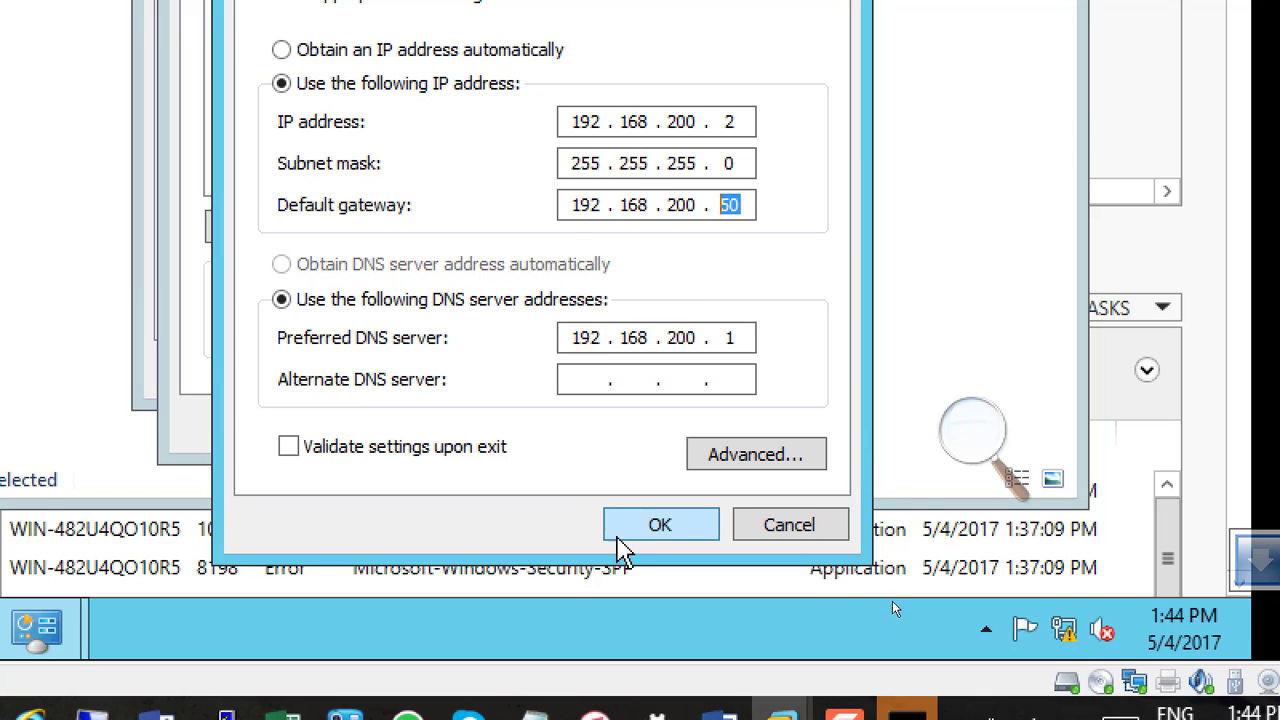
click(742, 202)
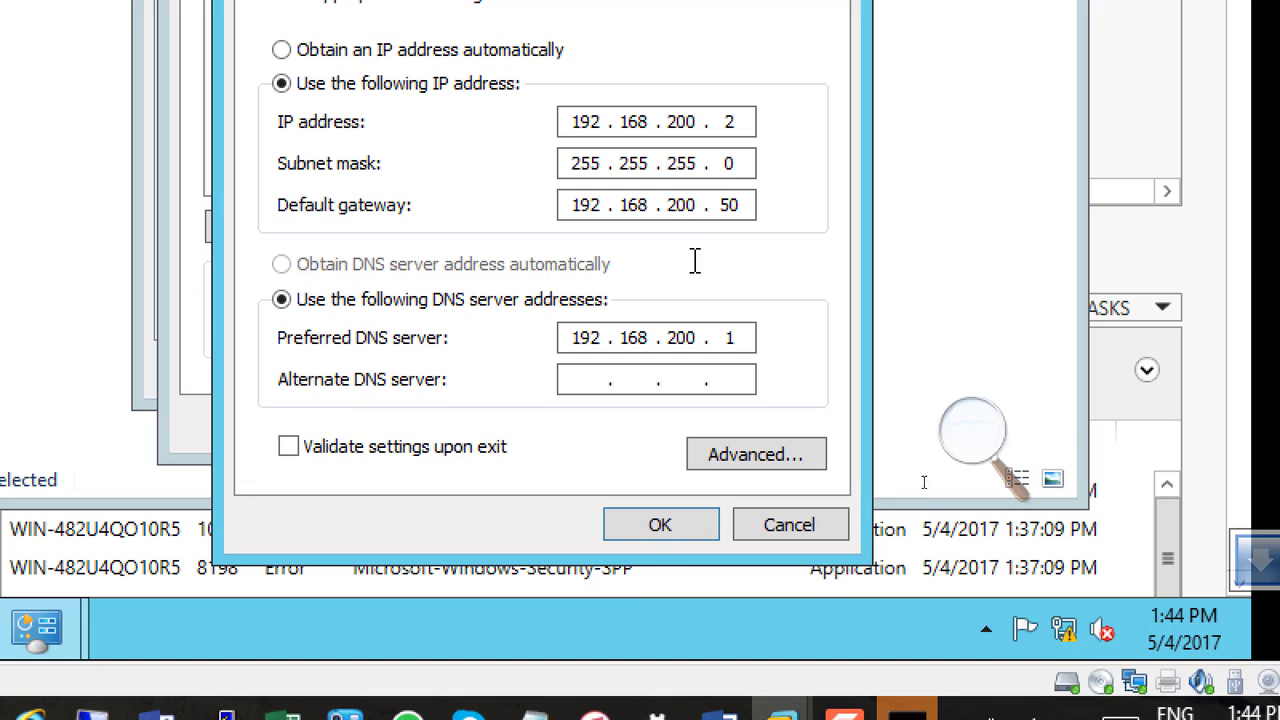
Accept the TCP/IPv4 and Ethernet0 adapter settings and close the adapter status and Network Connections windows
click(664, 530)
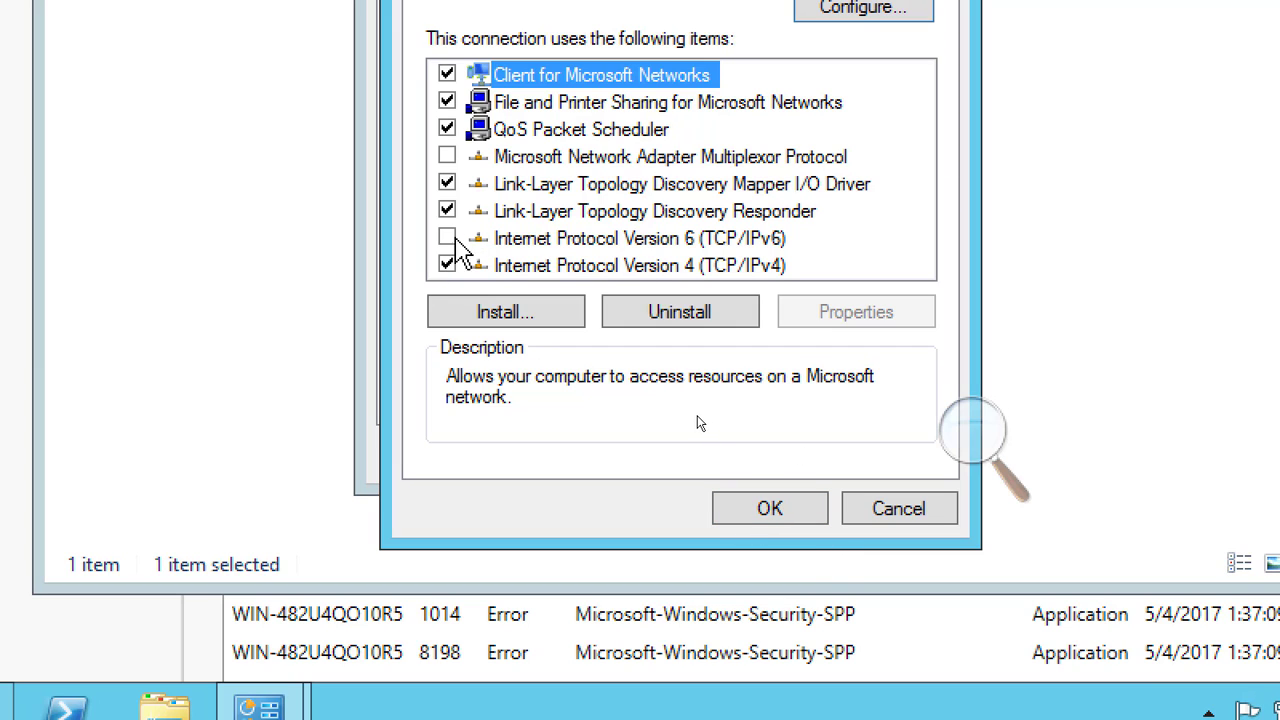
click(760, 518)
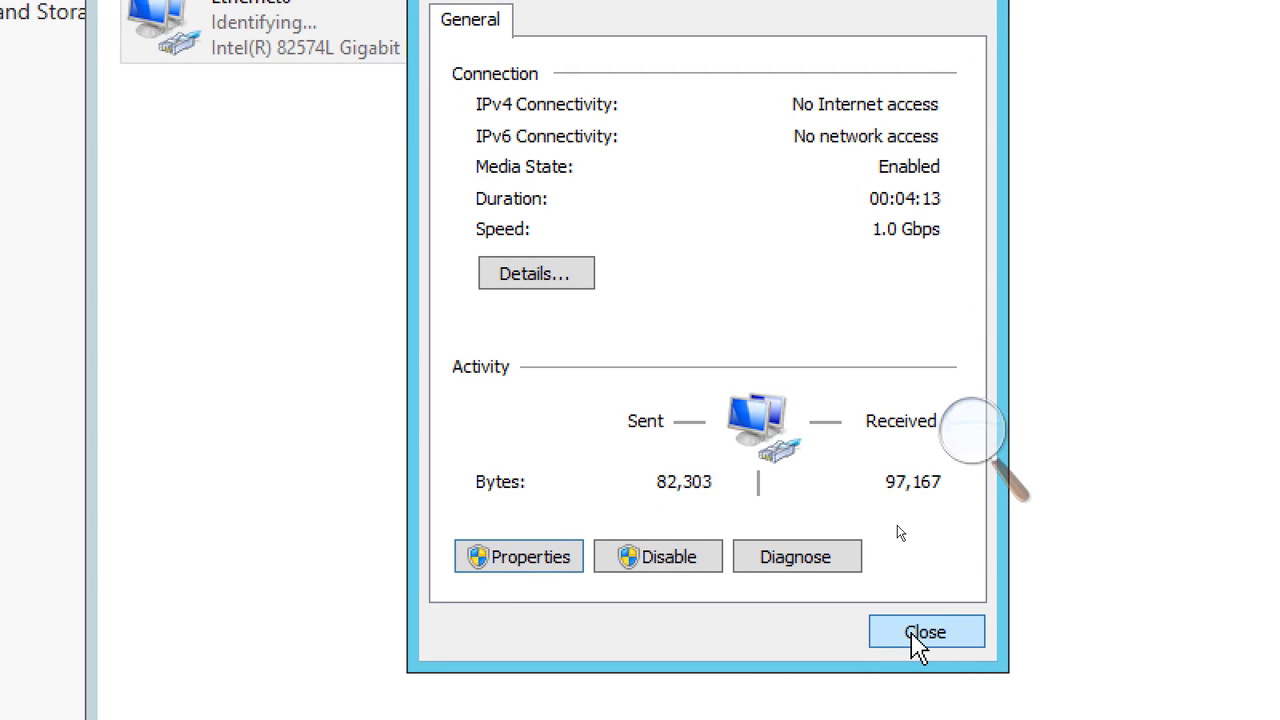
click(918, 643)
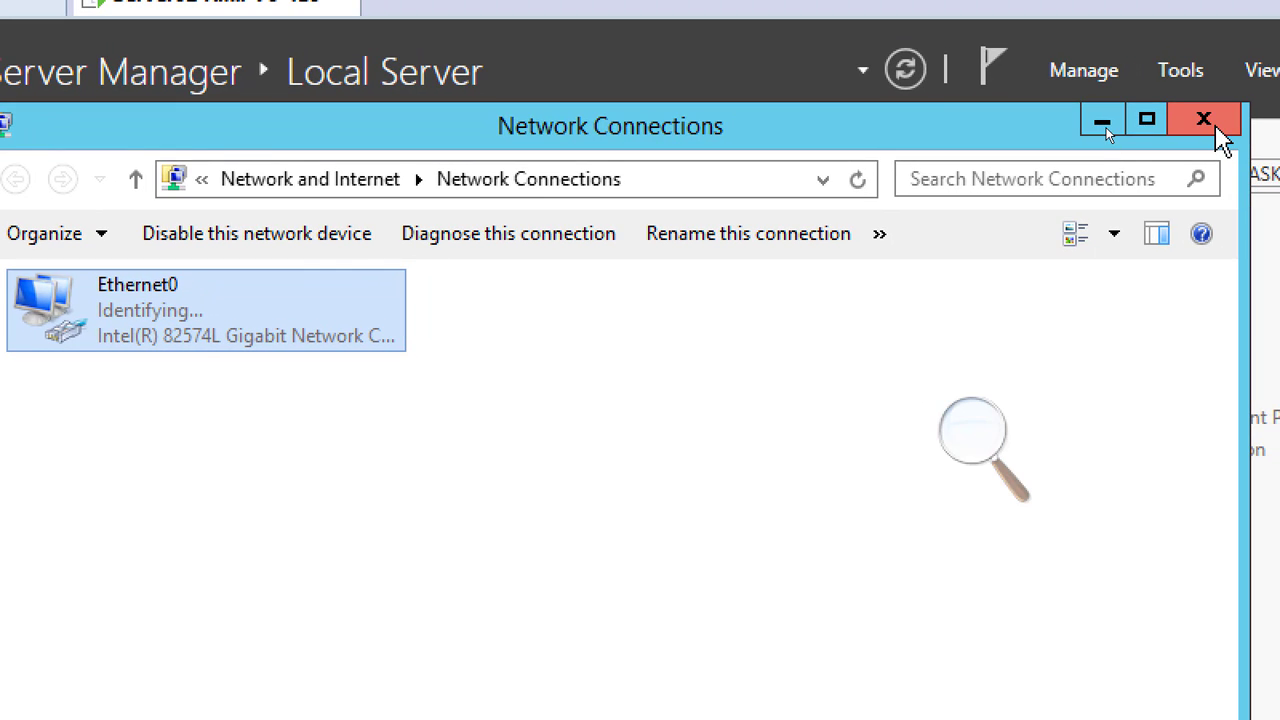
click(1204, 121)
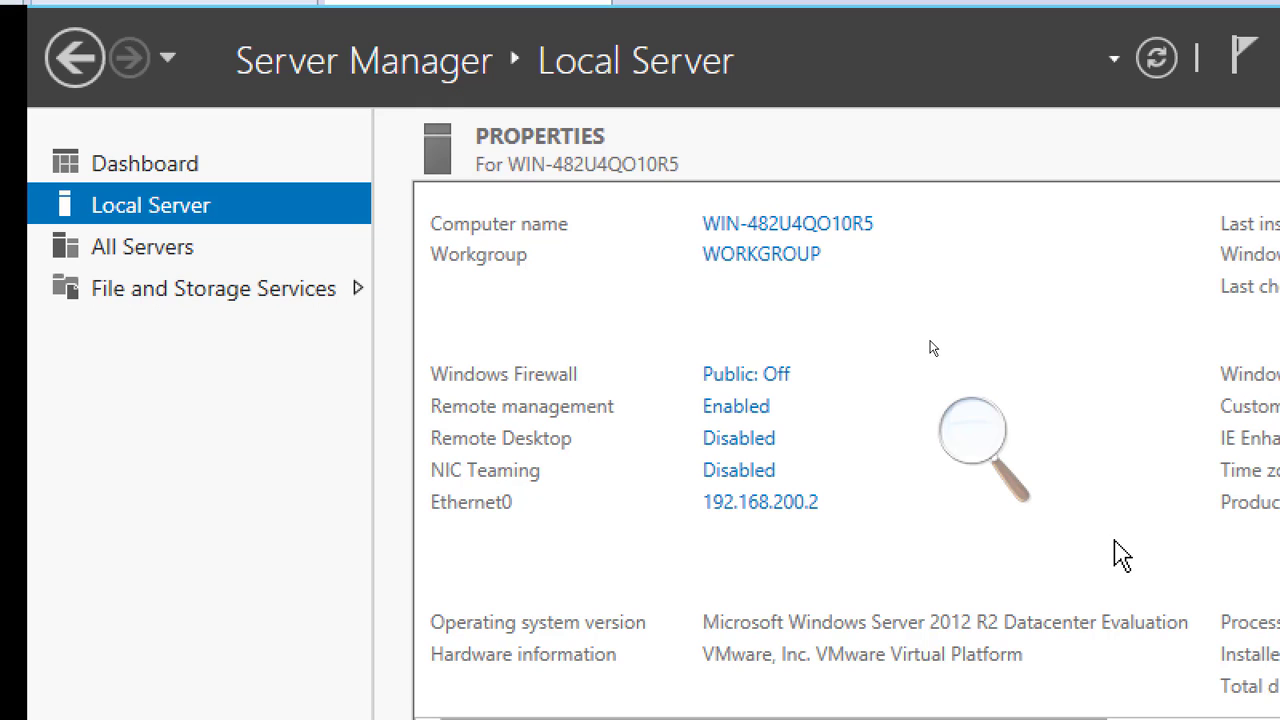
Rename the computer to Server02 from the local server properties and restart it to apply the new name
click(817, 230)
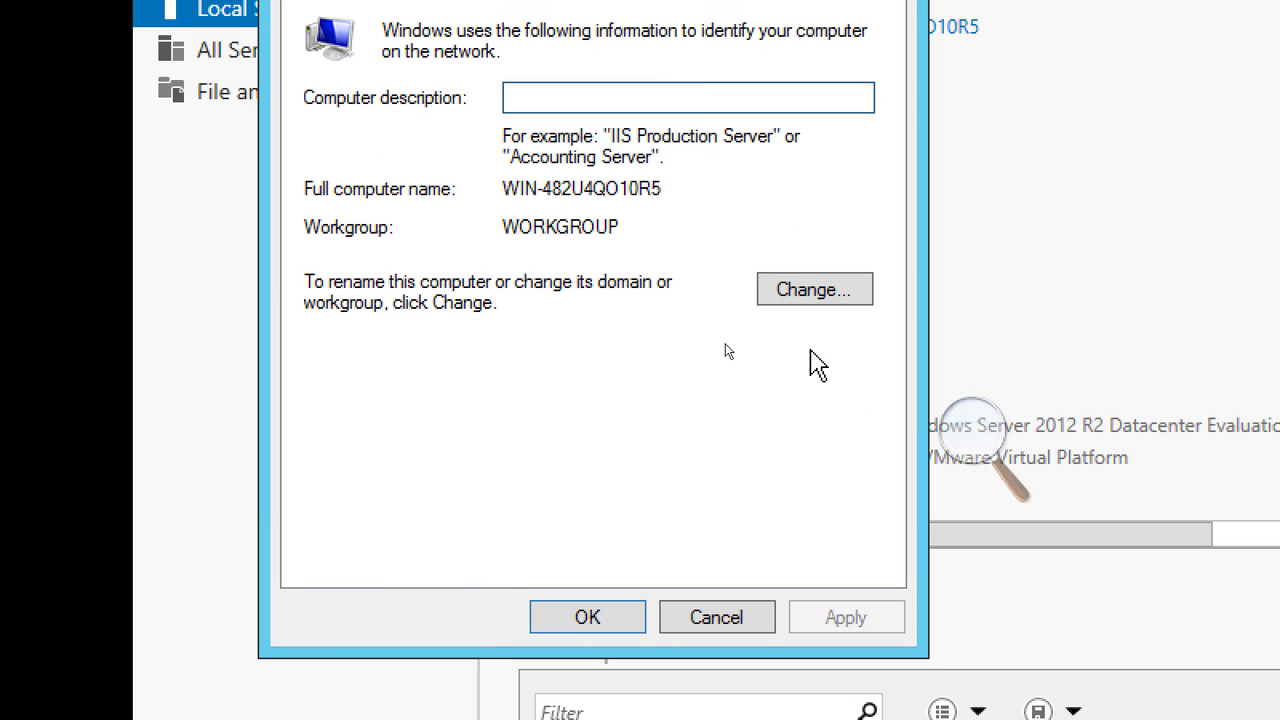
click(806, 295)
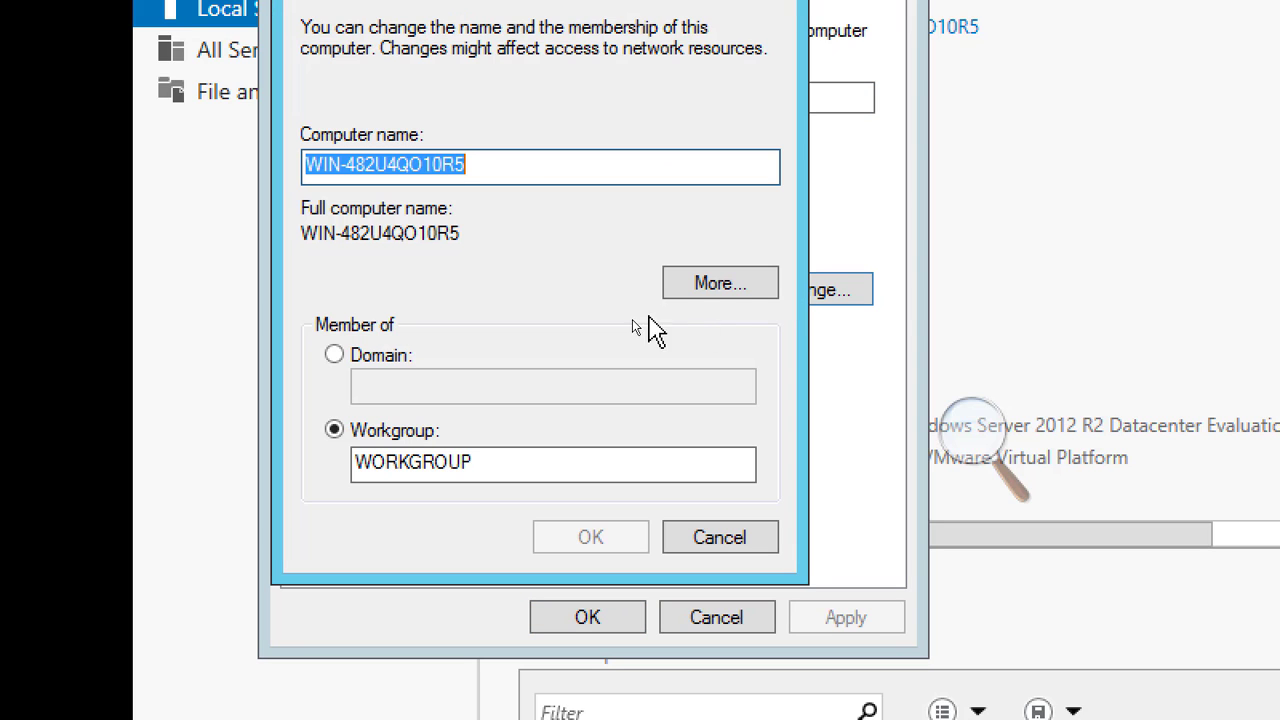
text(Server02)
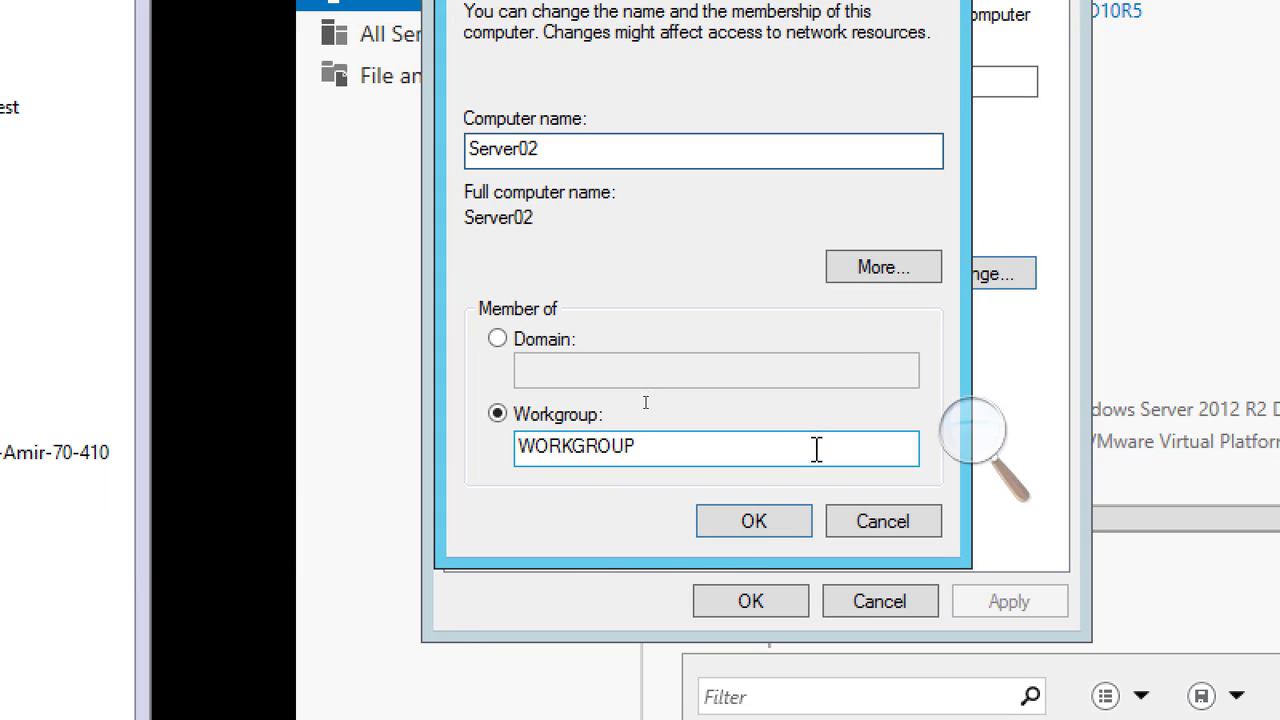
click(750, 522)
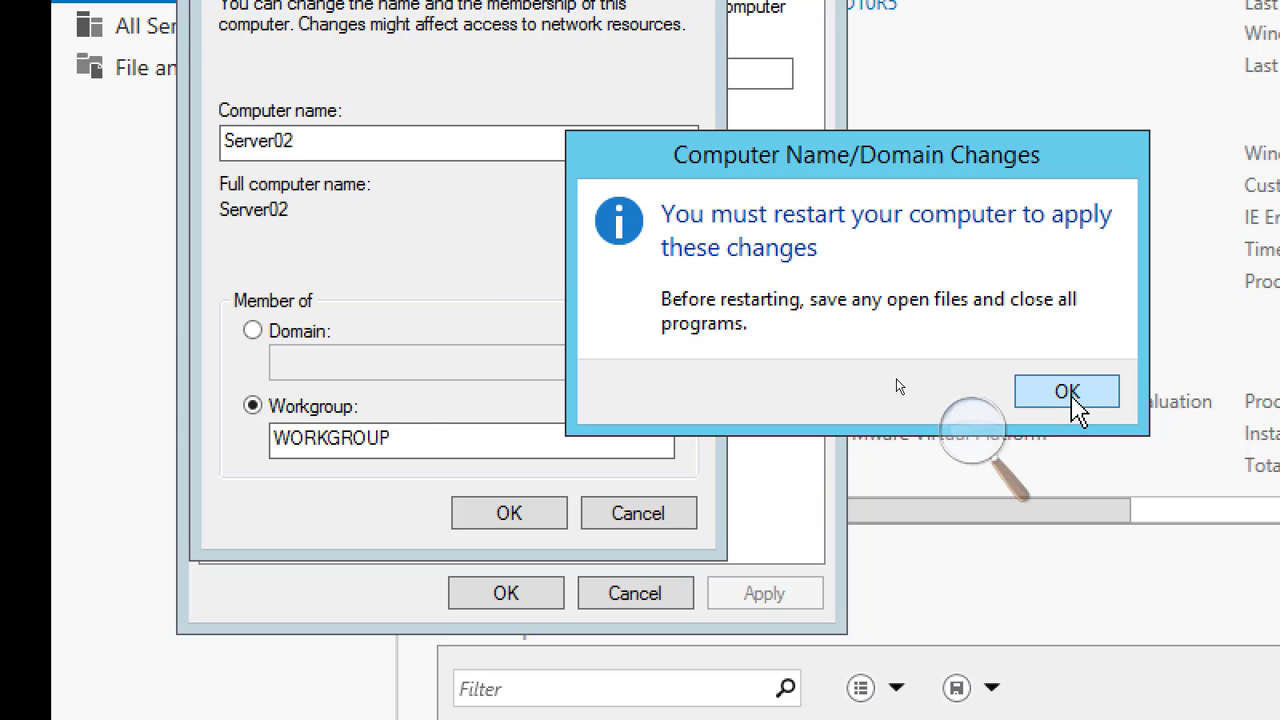
click(1068, 390)
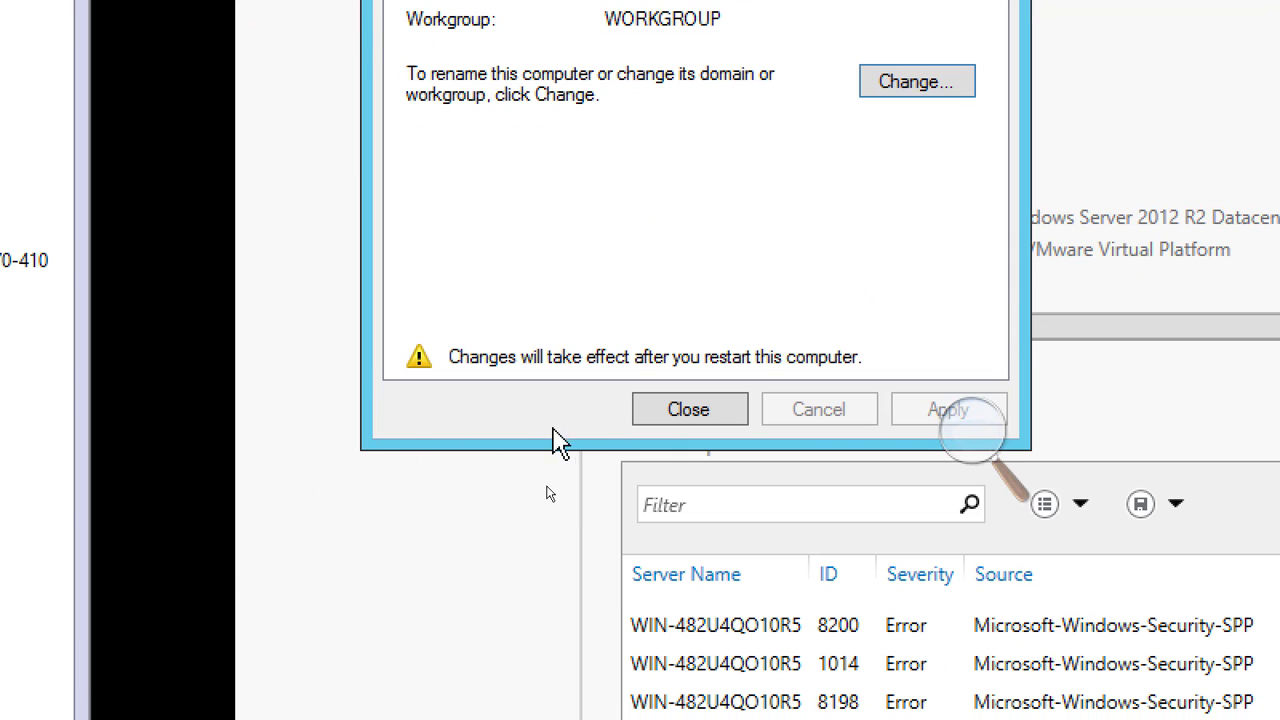
click(685, 410)
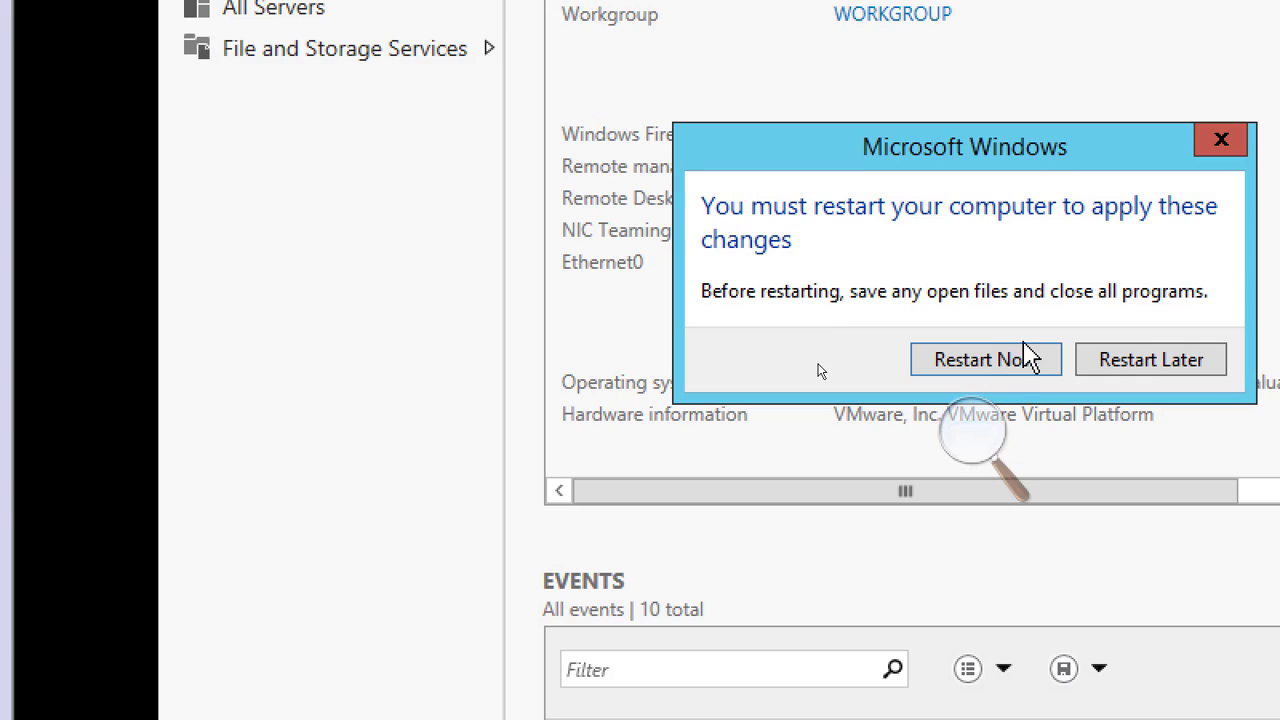
click(1000, 366)
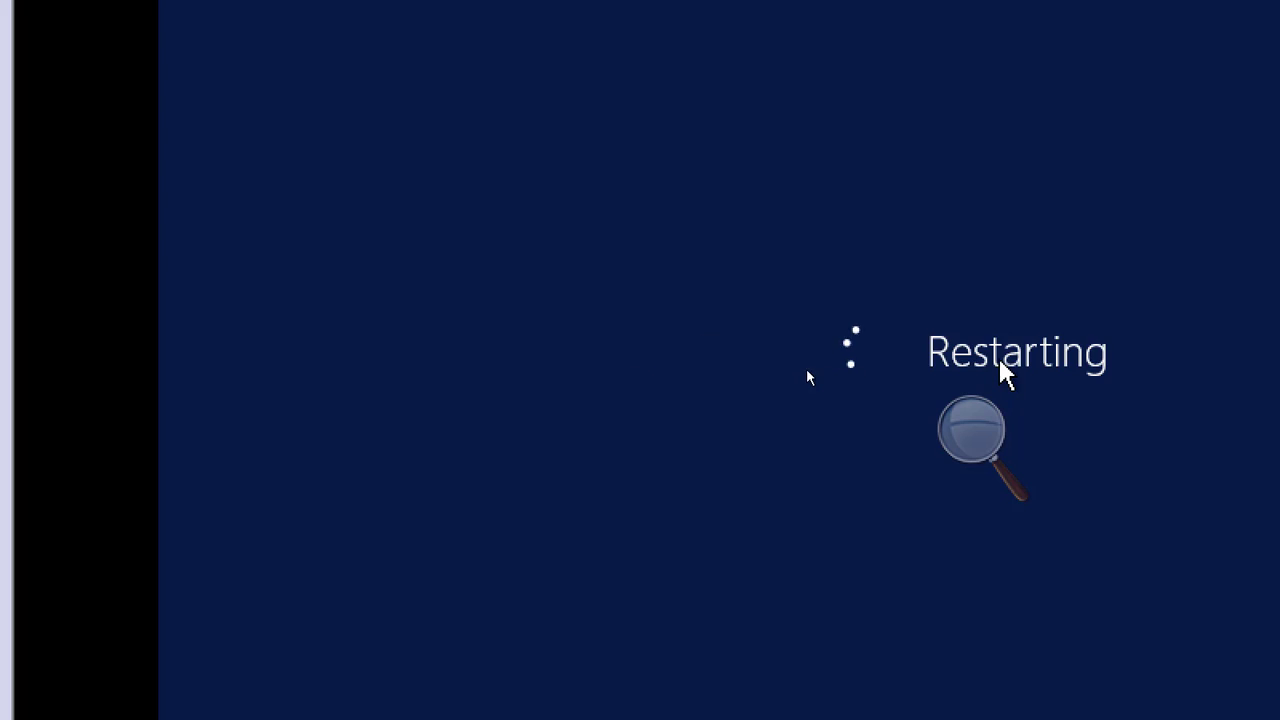
Switch to the Server01 virtual machine and start creating a new snapshot of it
click(970, 432)
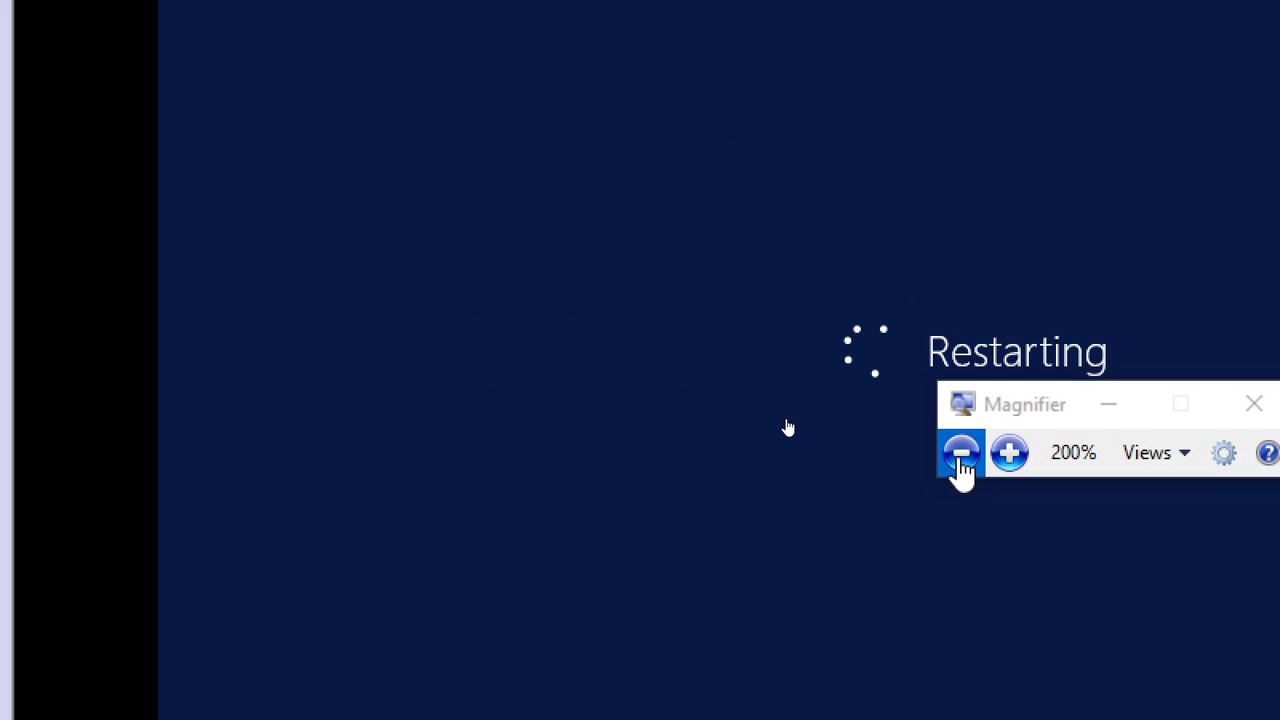
click(960, 453)
click(957, 452)
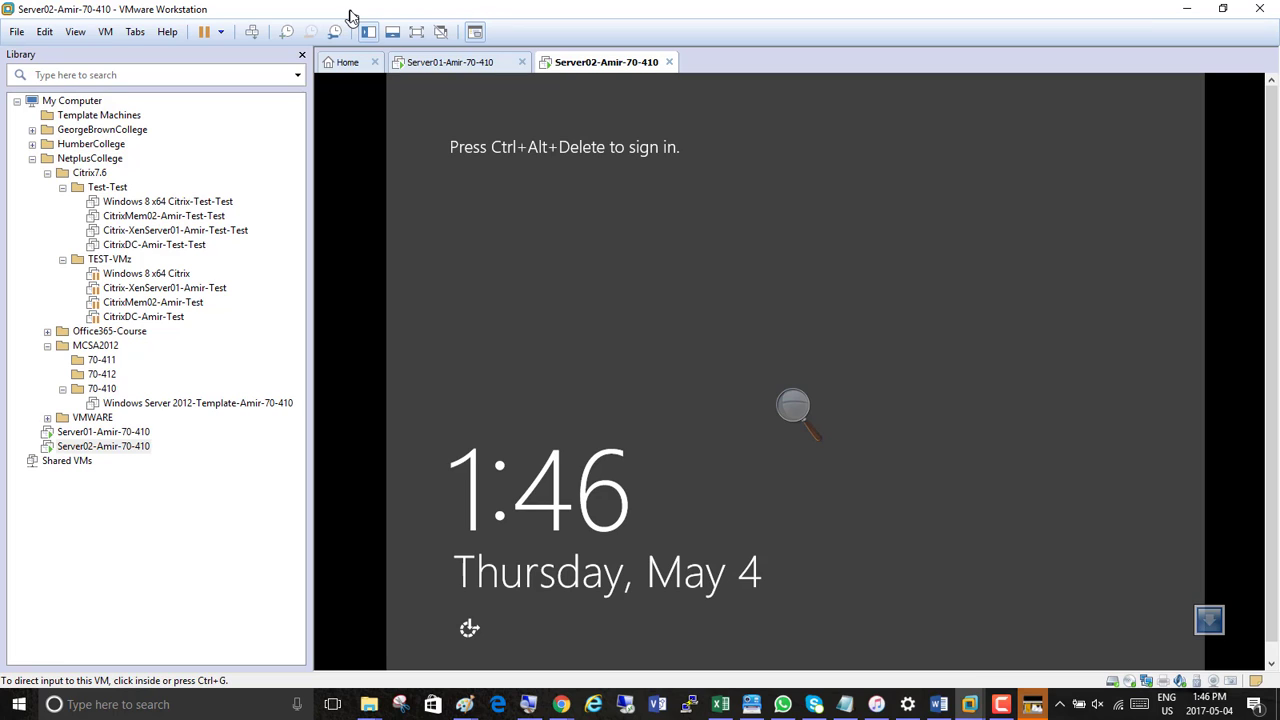
click(428, 64)
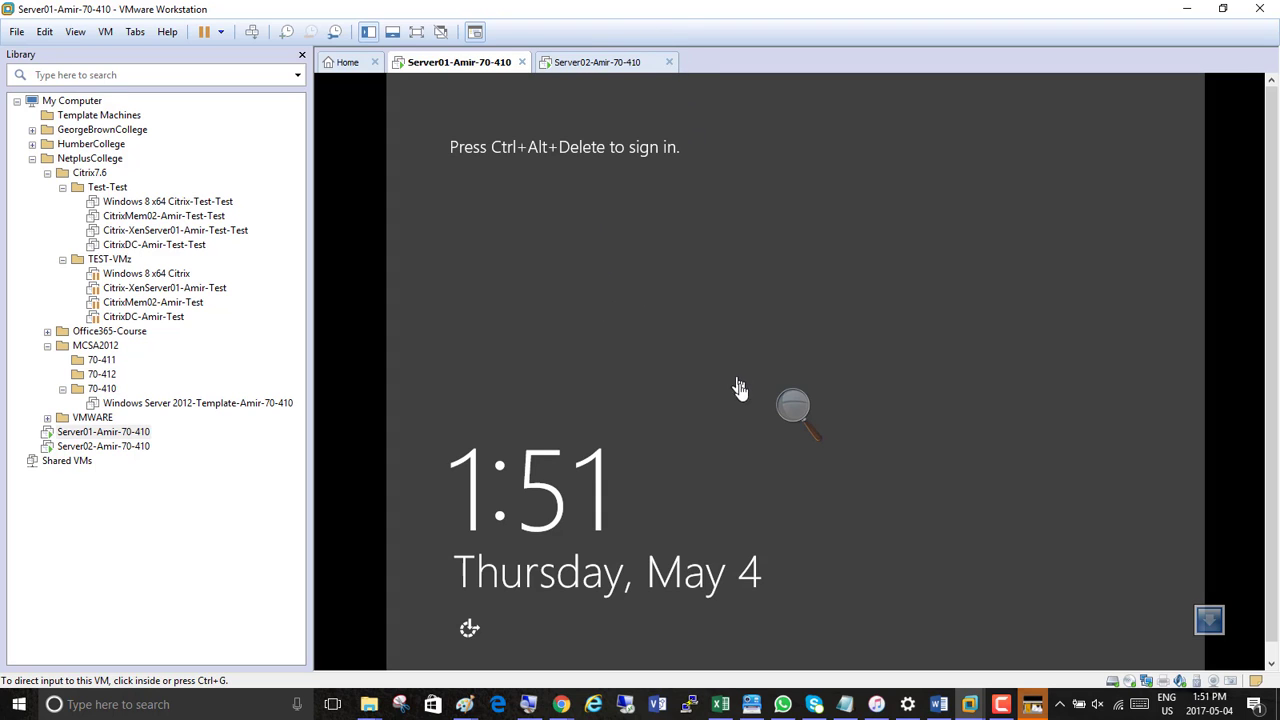
click(791, 406)
click(814, 415)
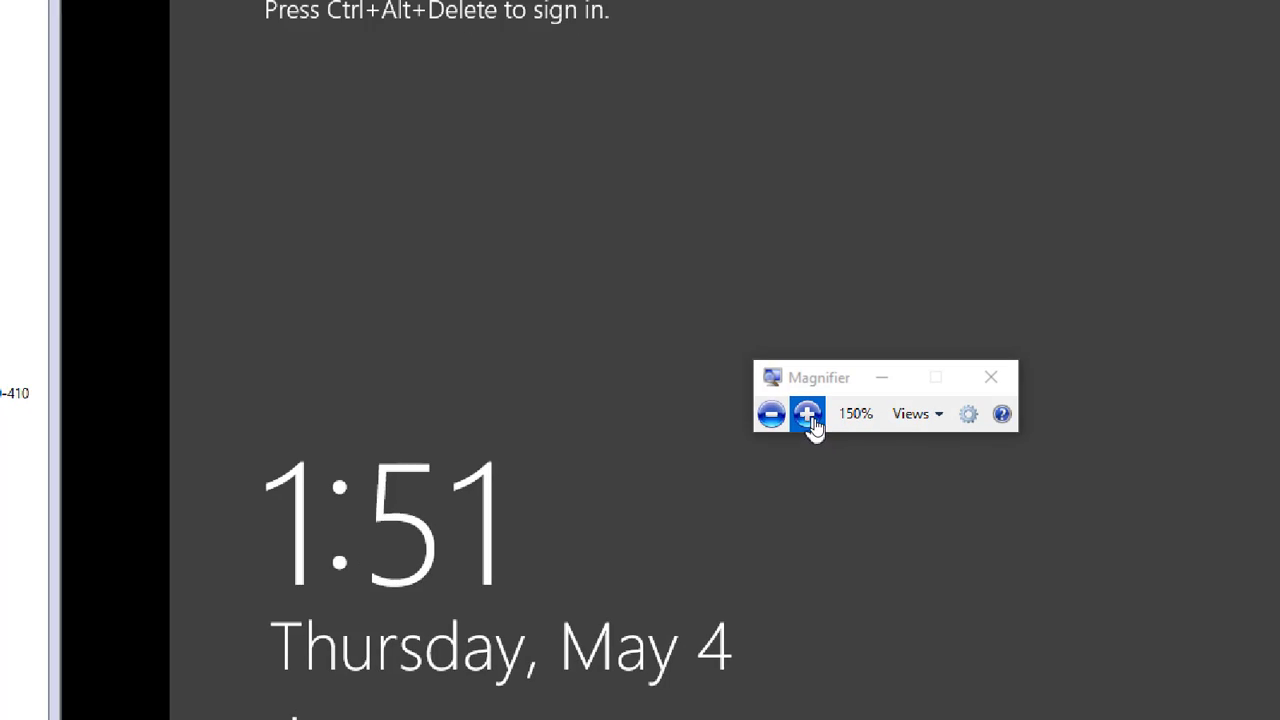
click(814, 415)
click(882, 380)
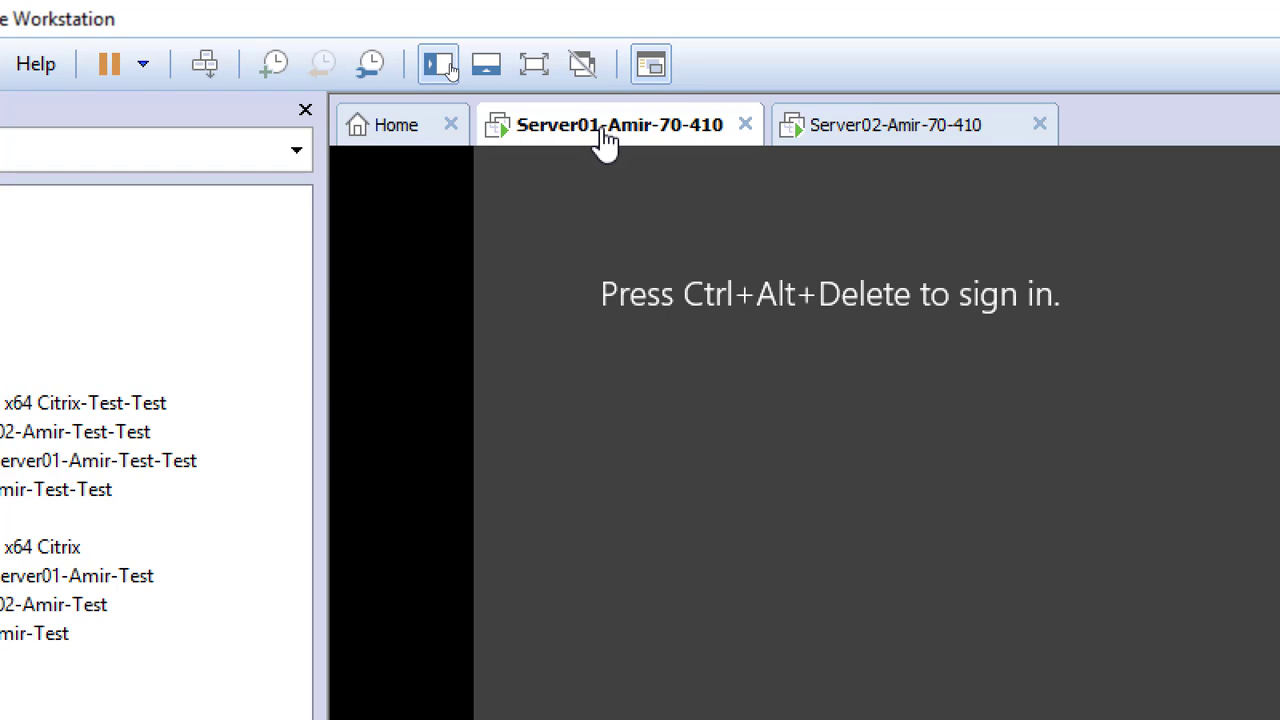
right_click(605, 140)
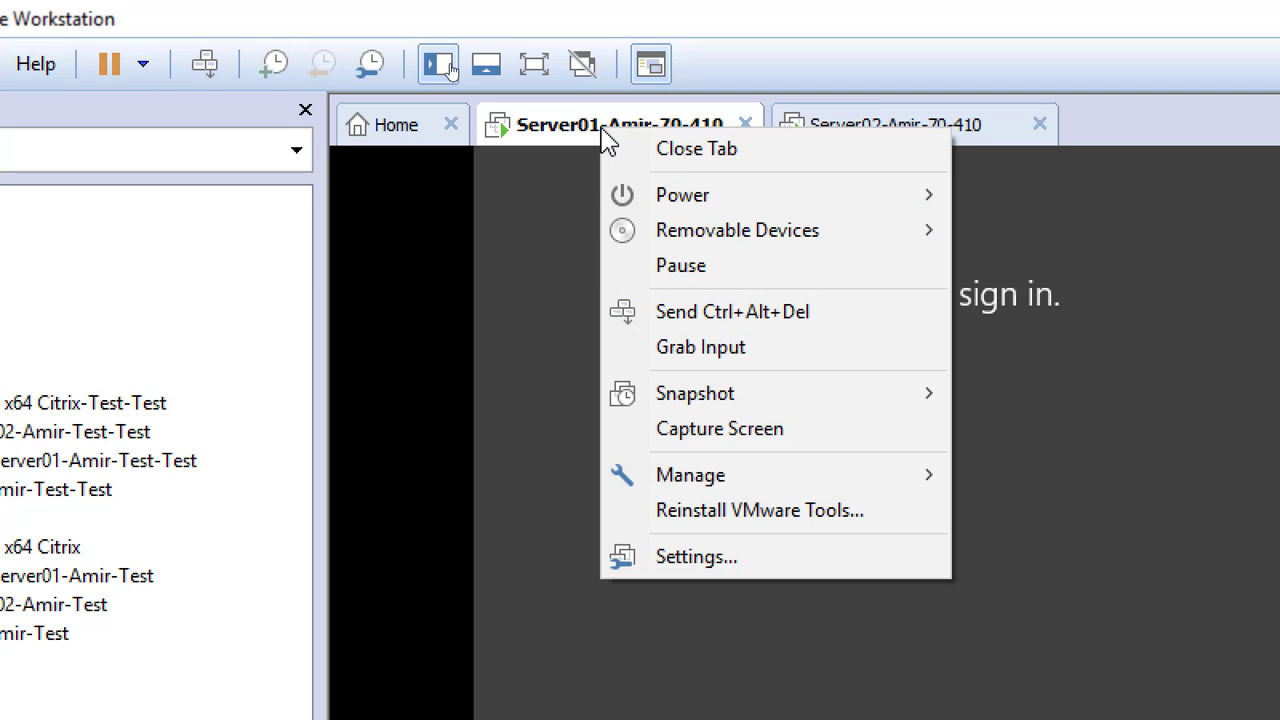
mouse_move(818, 397)
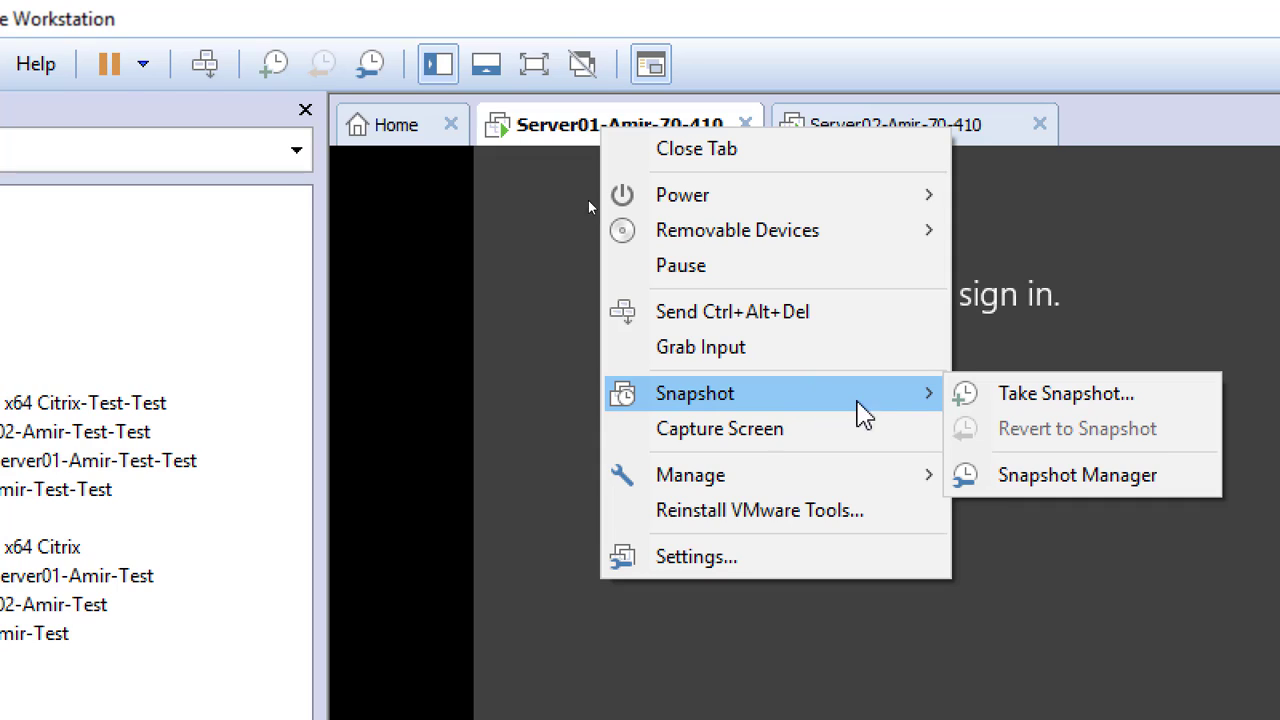
click(1108, 397)
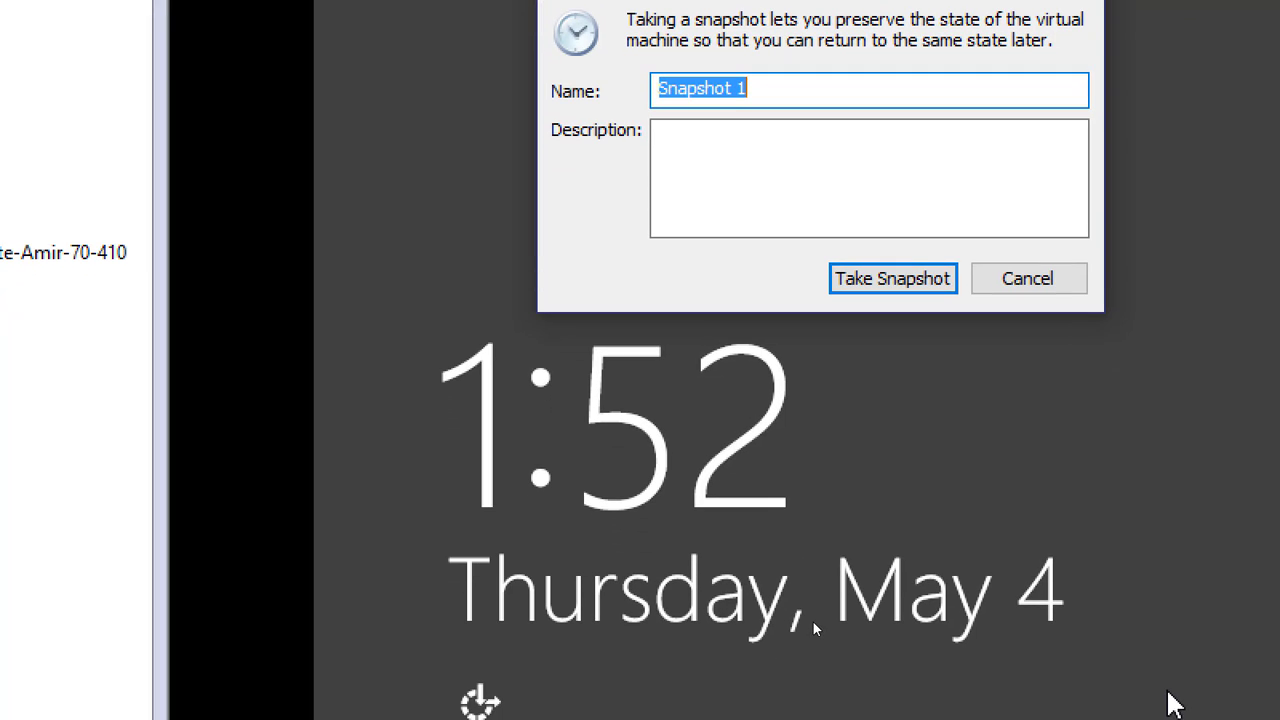
Describe the Server01 snapshot on three lines as "Activated", "Reanmed" and "IP Given"
click(780, 142)
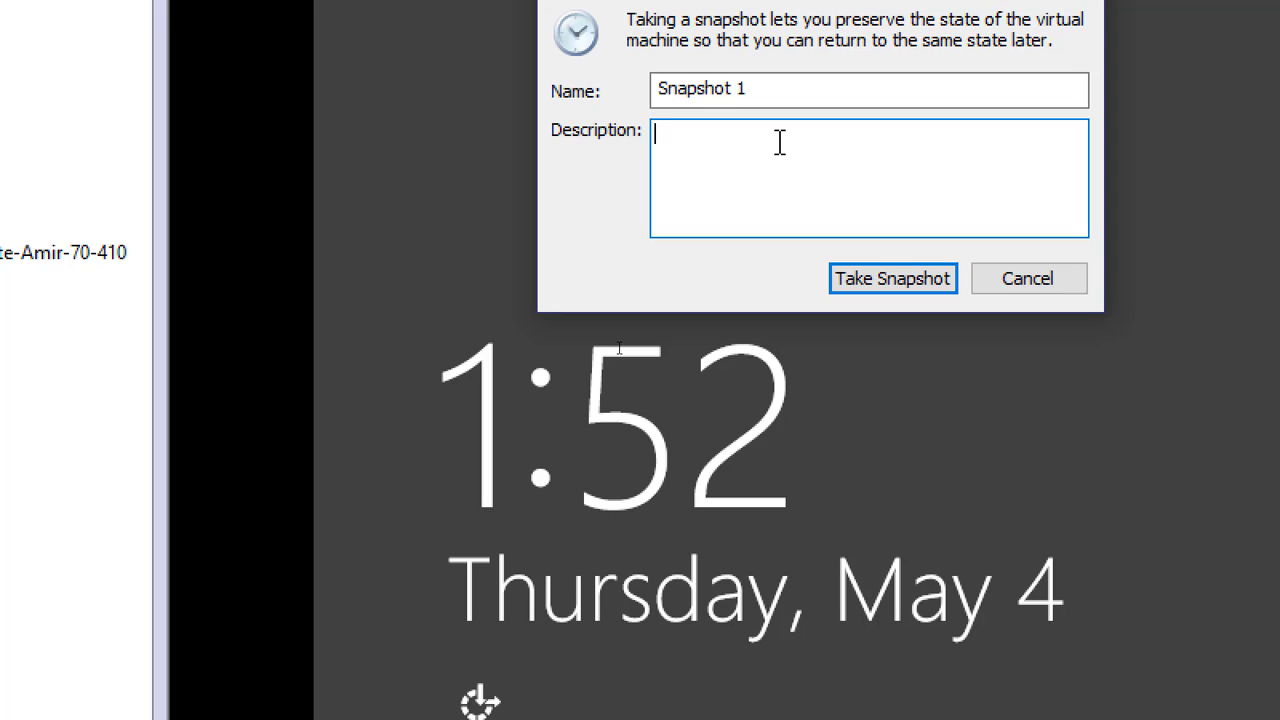
text(Activated)
key(Return)
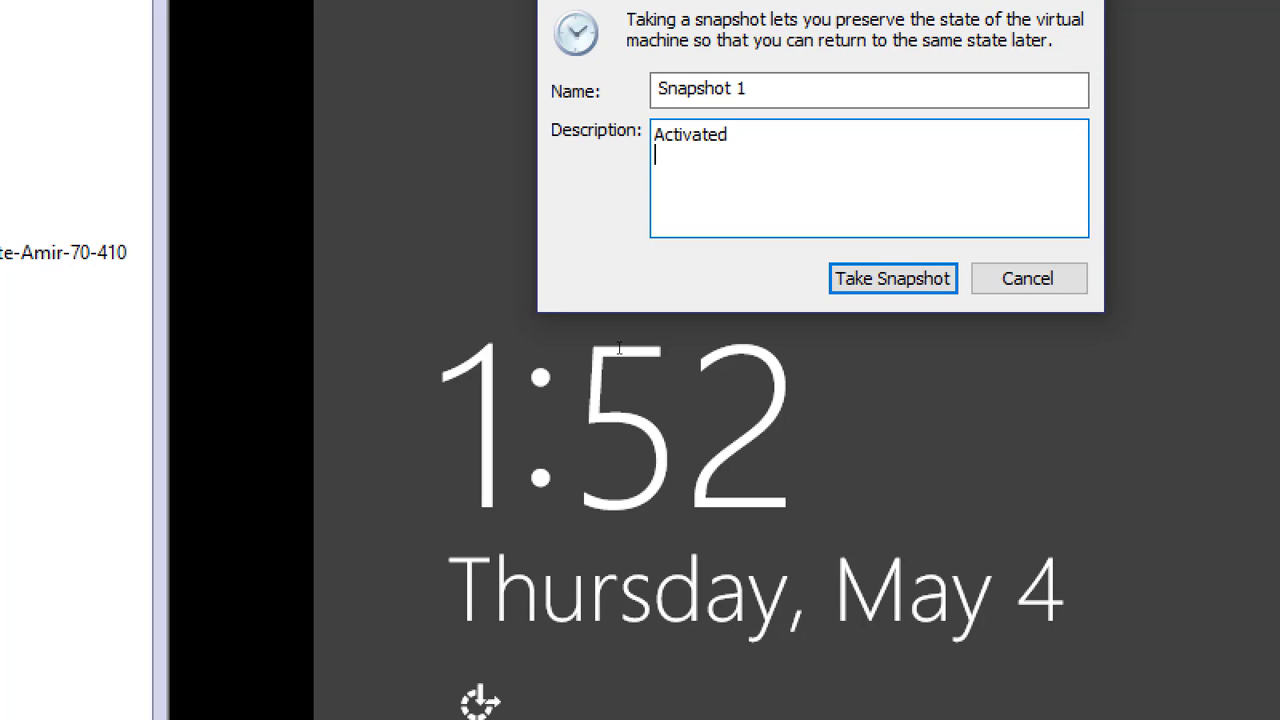
text(Reanmed)
key(Return)
text(IP Given)
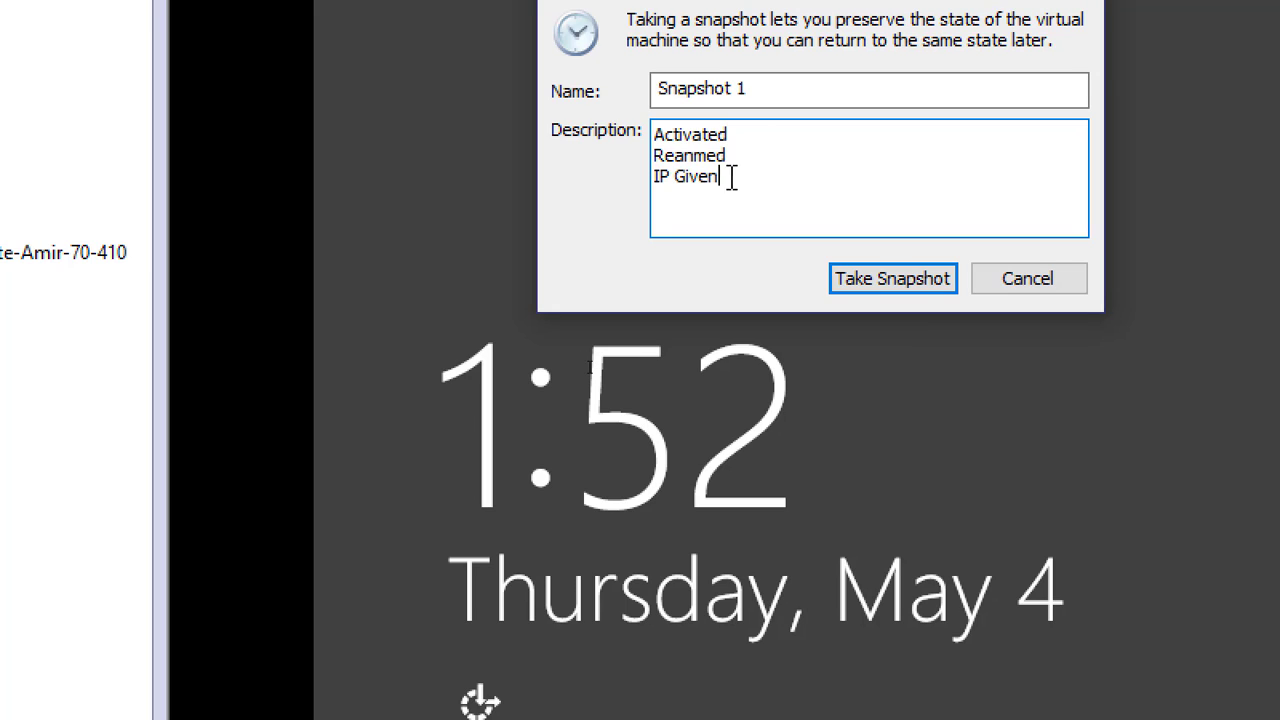
Copy the whole snapshot description to the clipboard and try to take Snapshot 1 of Server01
drag(731, 177, 608, 105)
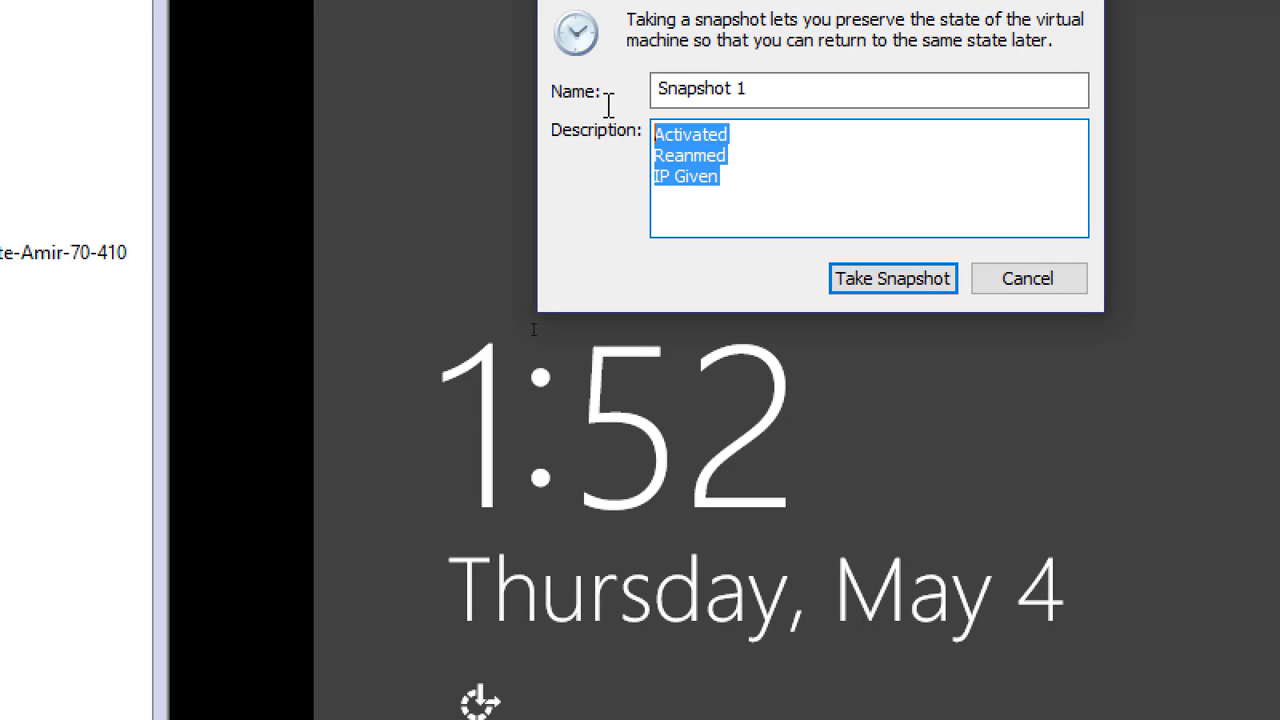
right_click(680, 152)
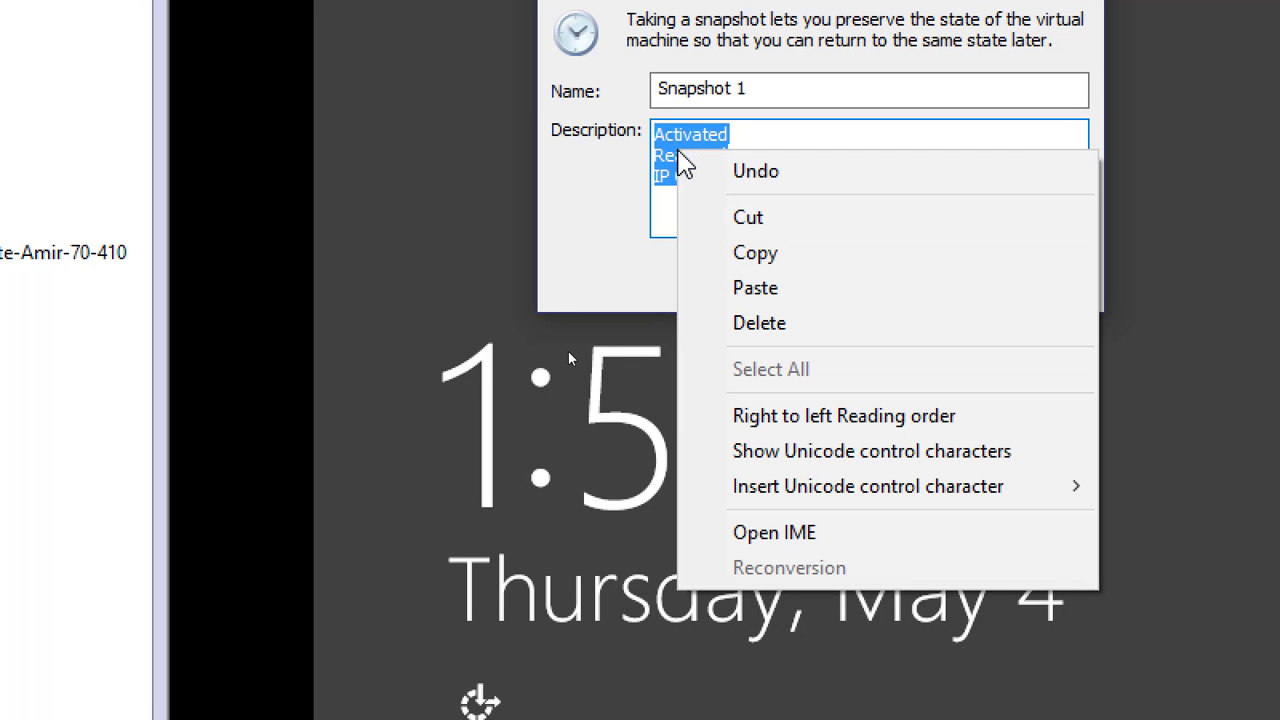
click(767, 255)
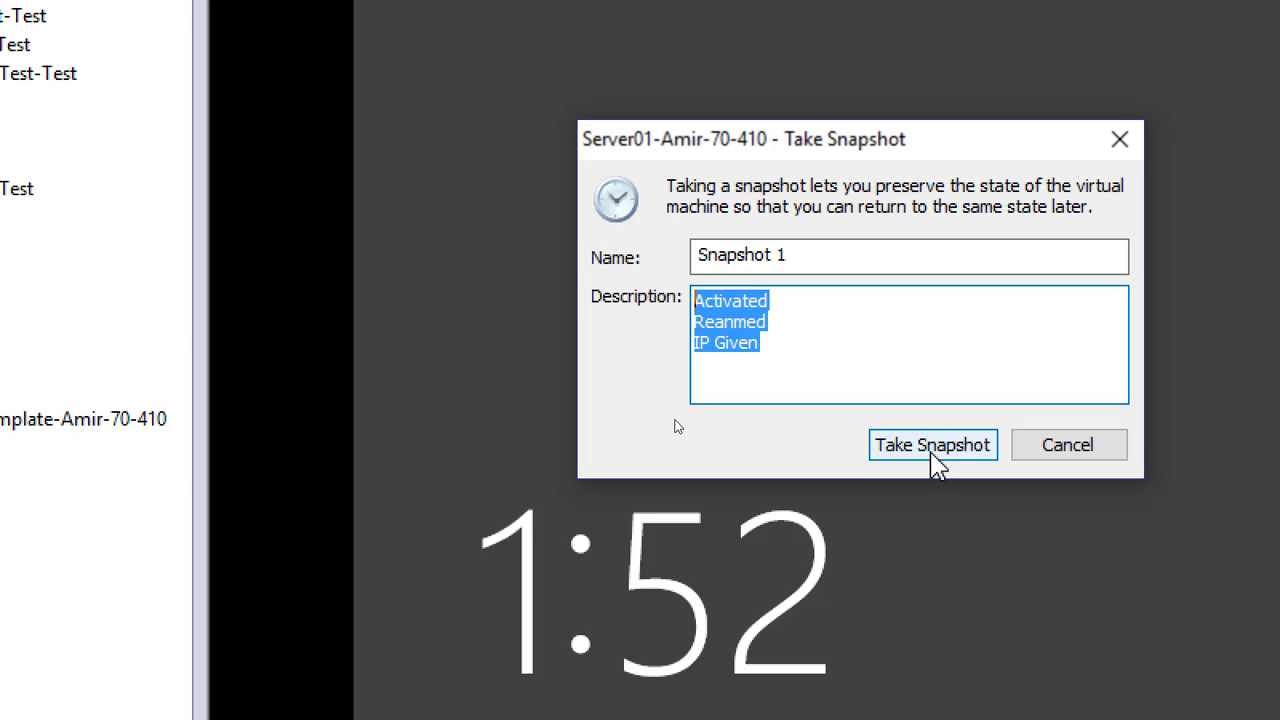
right_click(734, 317)
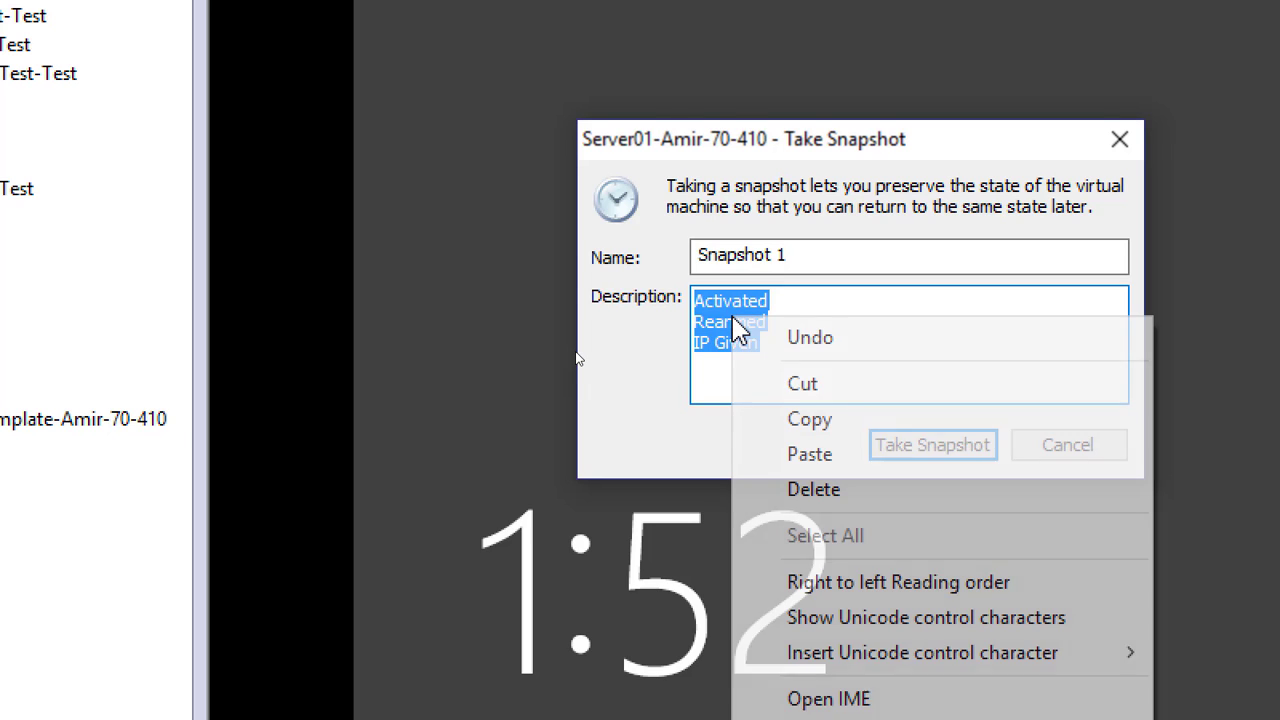
click(800, 420)
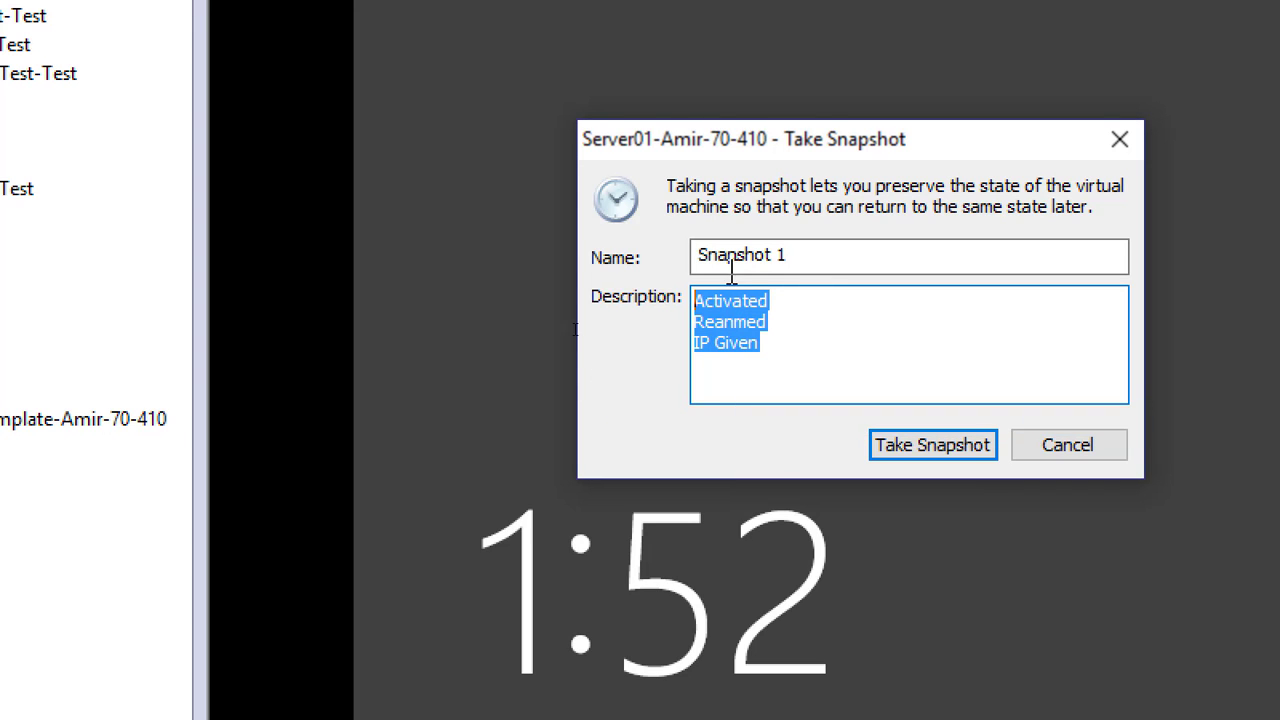
click(905, 455)
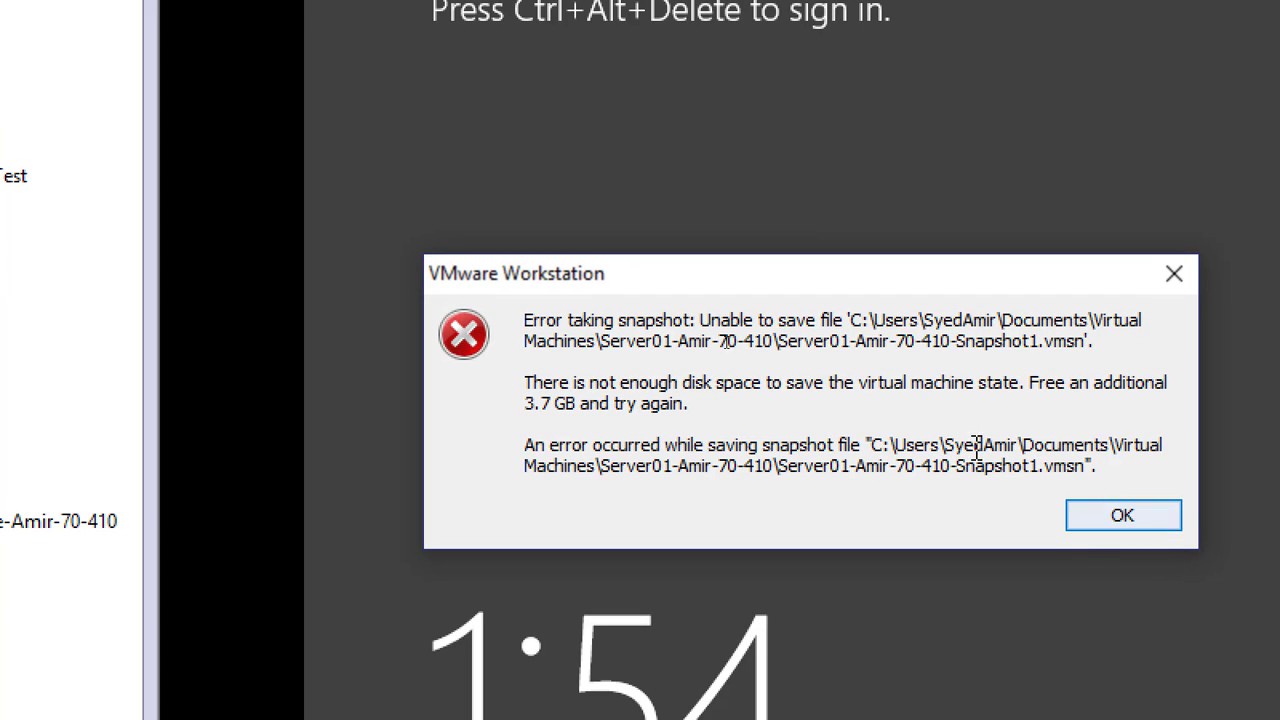
click(1100, 530)
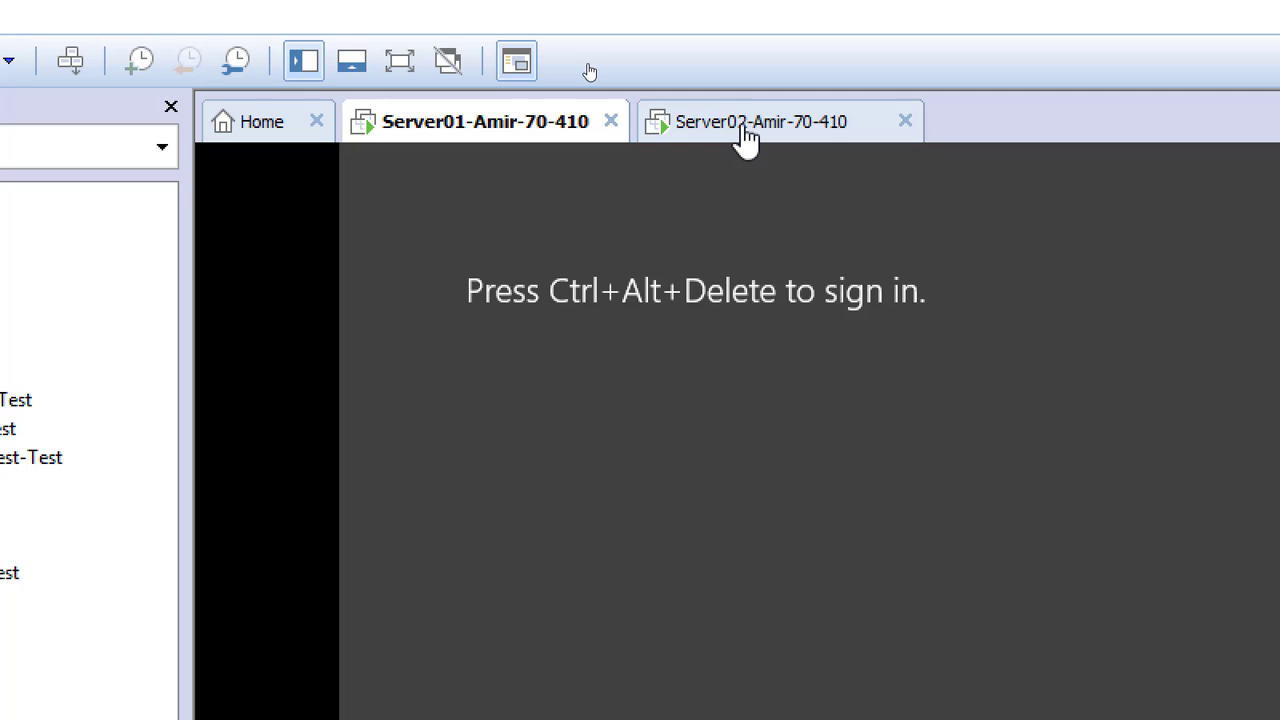
Try to take Snapshot 1 of the Server02 virtual machine with the copied description "Activated", "Reanmed" and "IP Given"
click(745, 135)
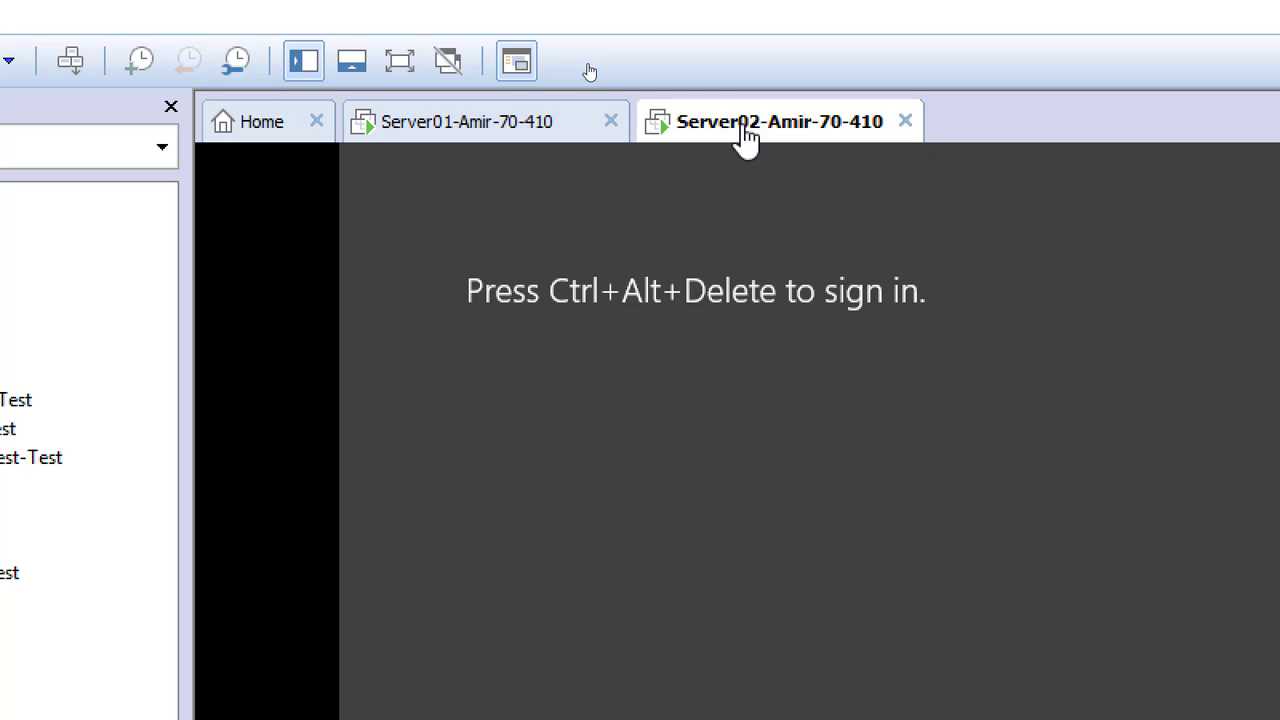
right_click(744, 130)
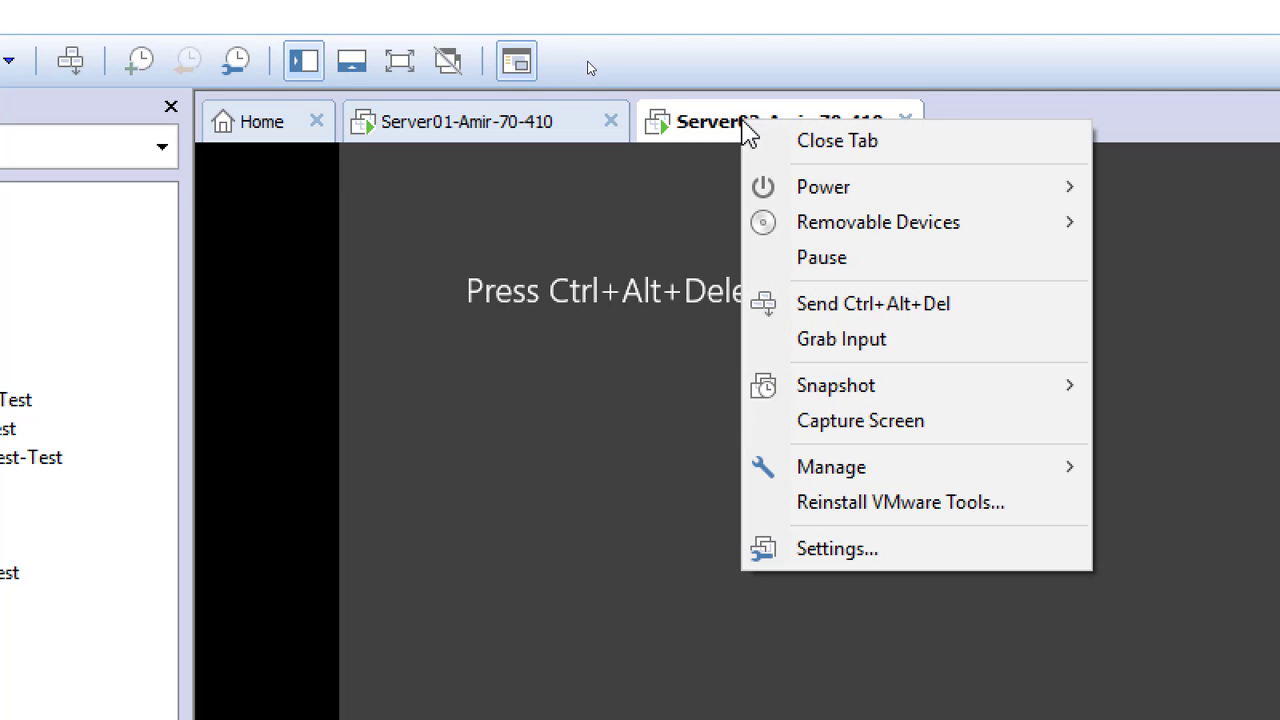
mouse_move(866, 388)
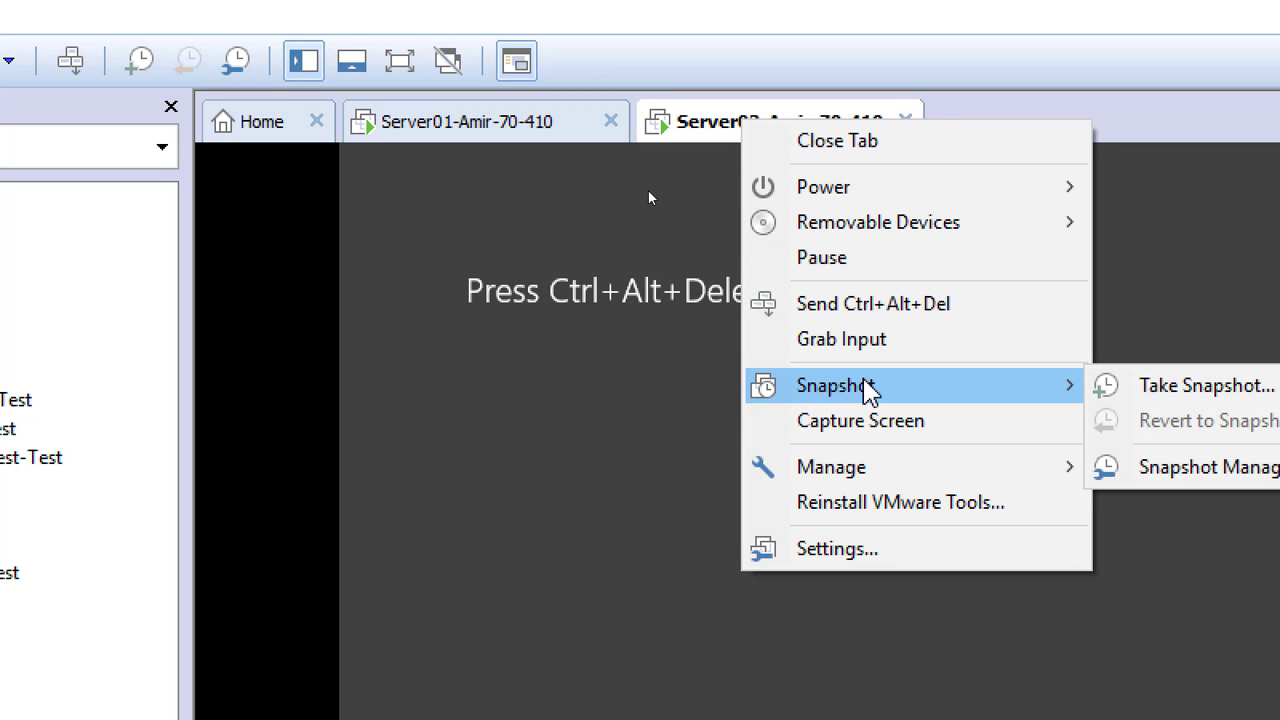
click(1203, 390)
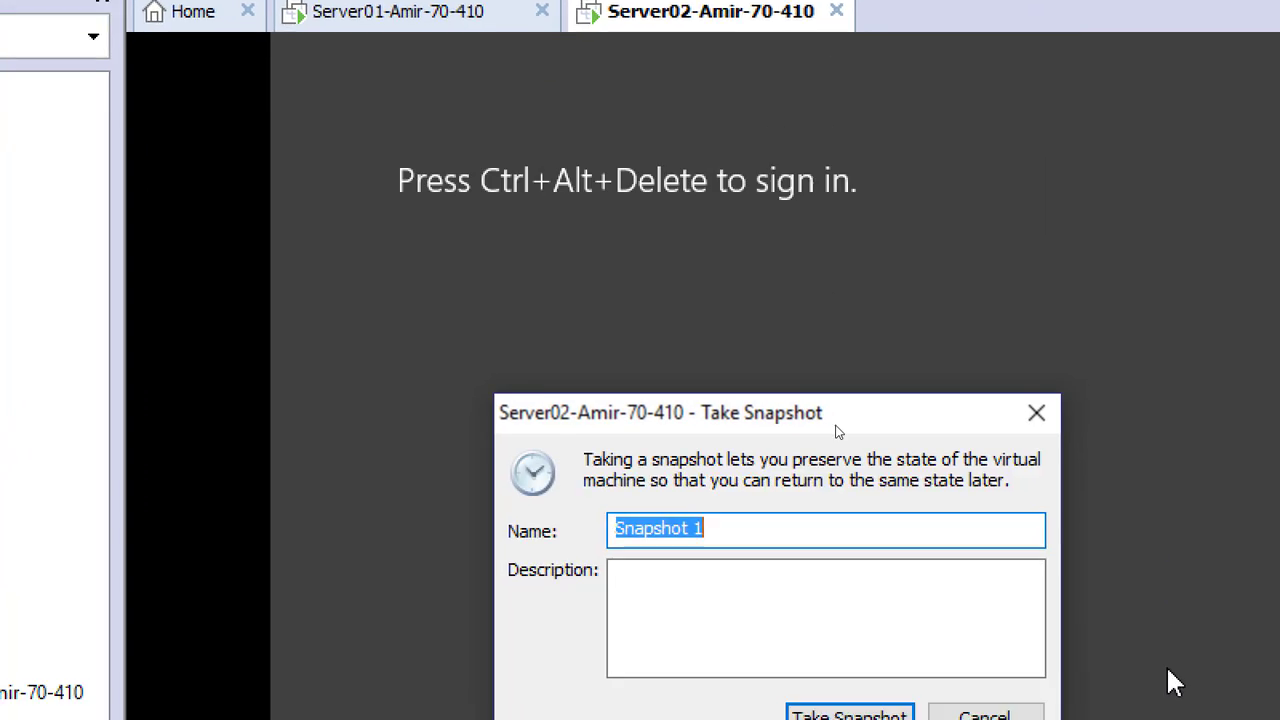
click(744, 256)
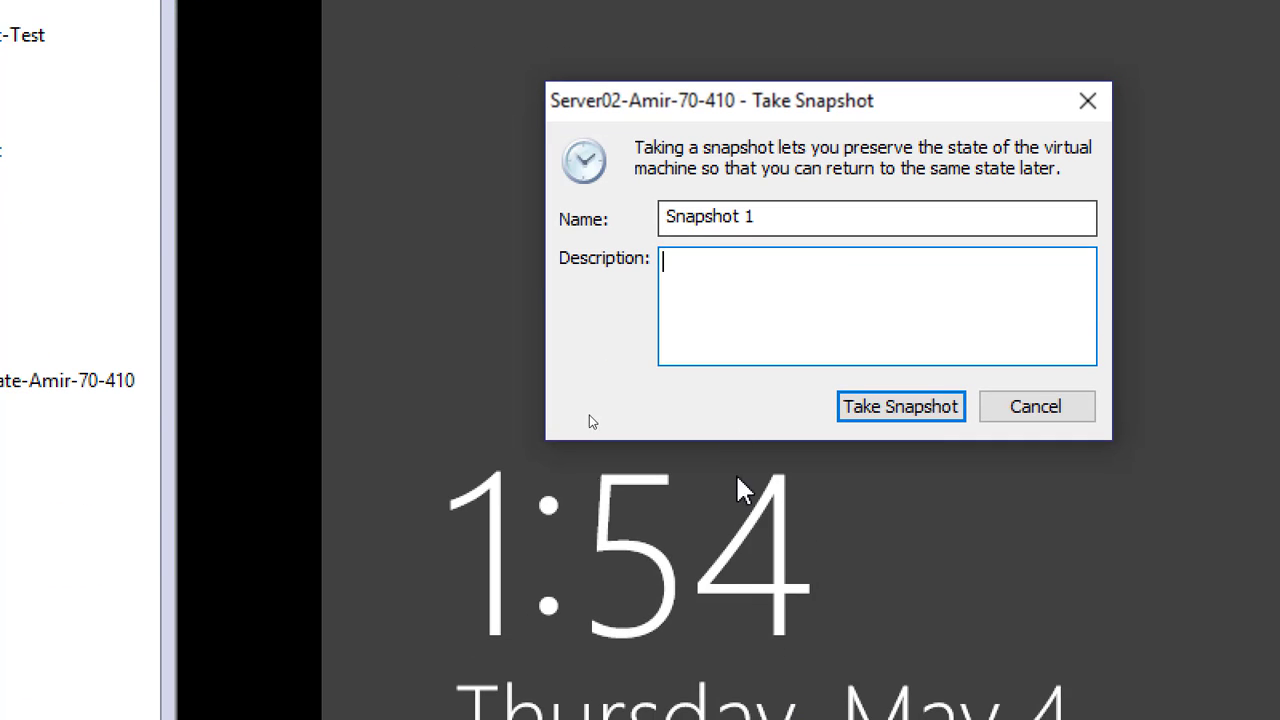
key(ctrl+v)
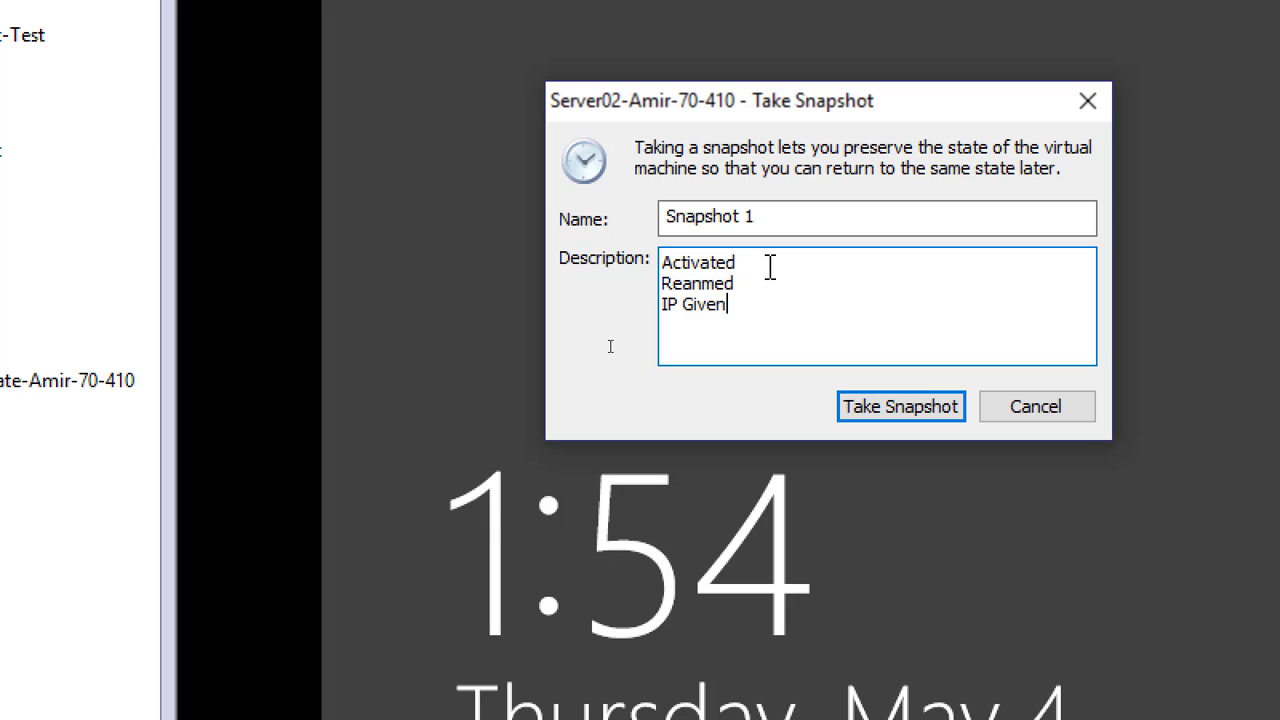
click(903, 410)
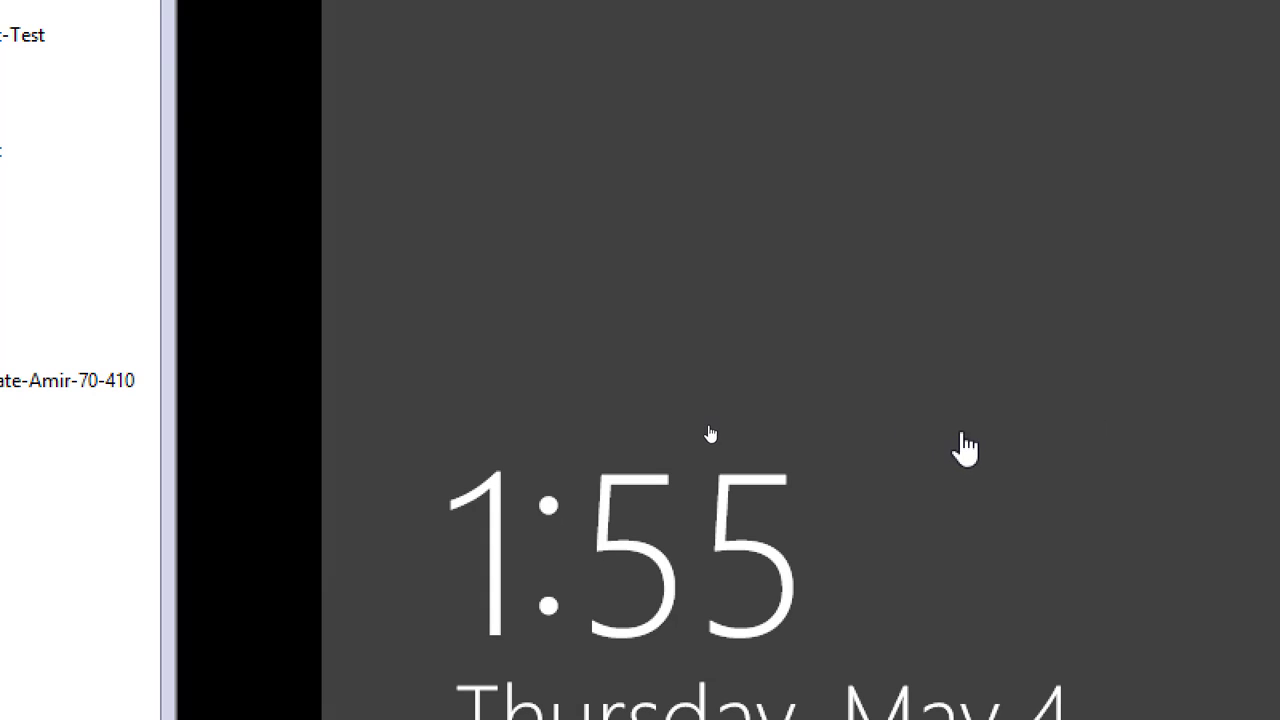
click(1128, 380)
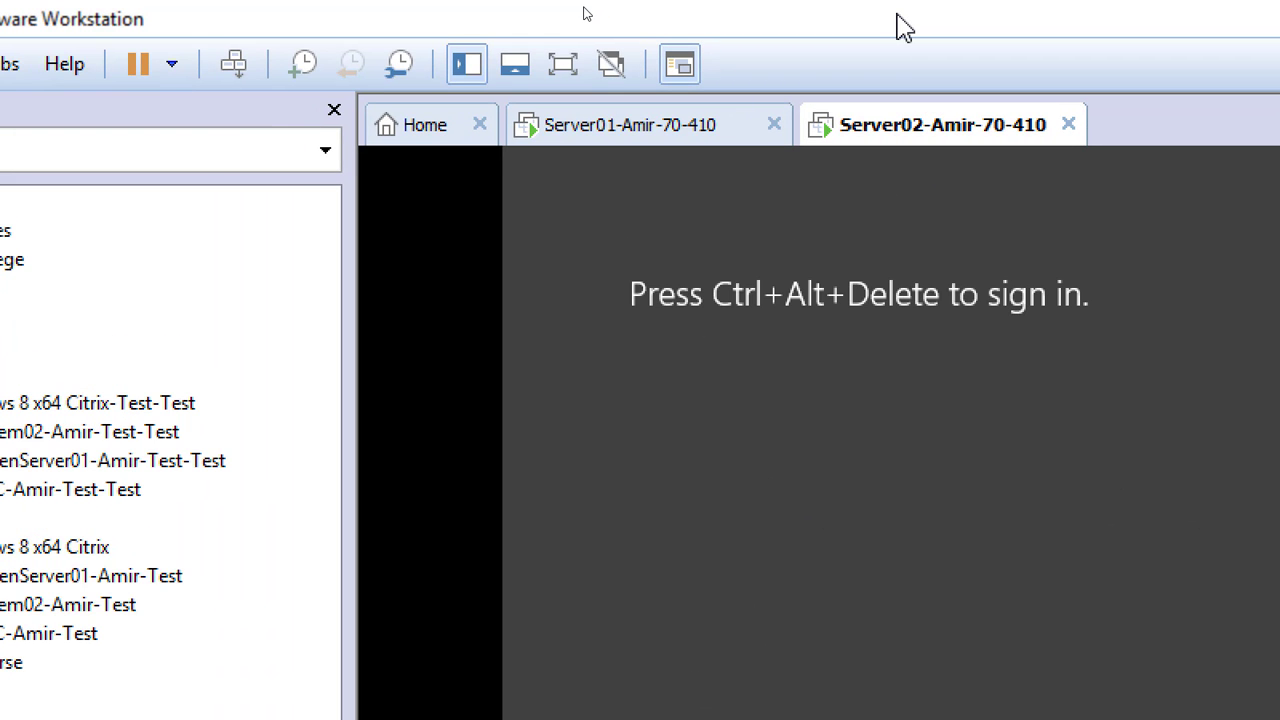
Shut down the guest operating system of the Server01 virtual machine and that of Server02
right_click(615, 120)
mouse_move(697, 198)
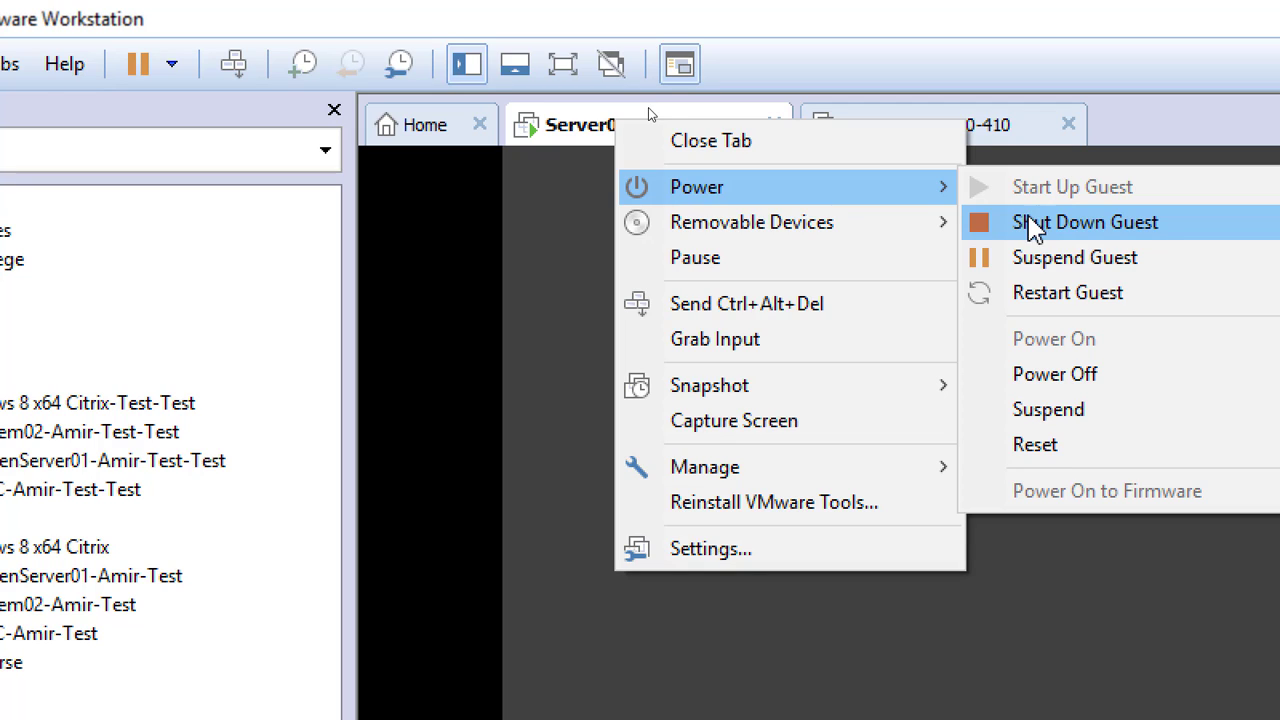
click(1046, 228)
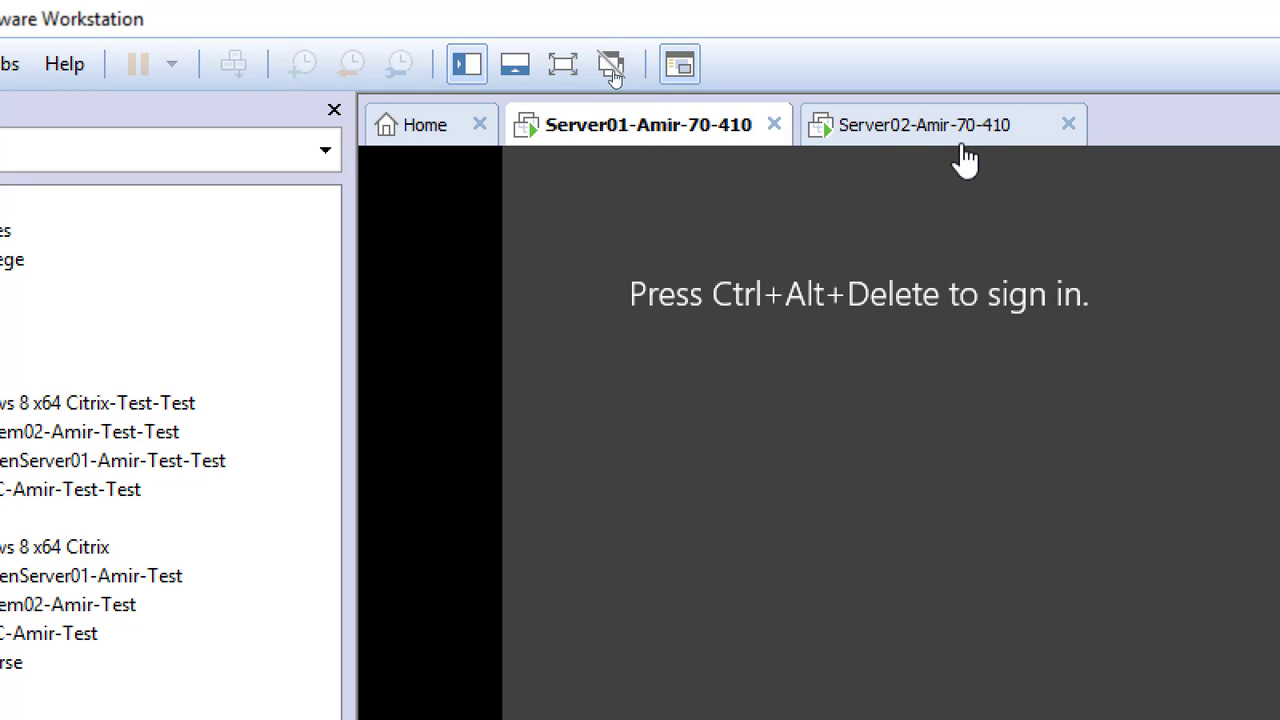
click(895, 136)
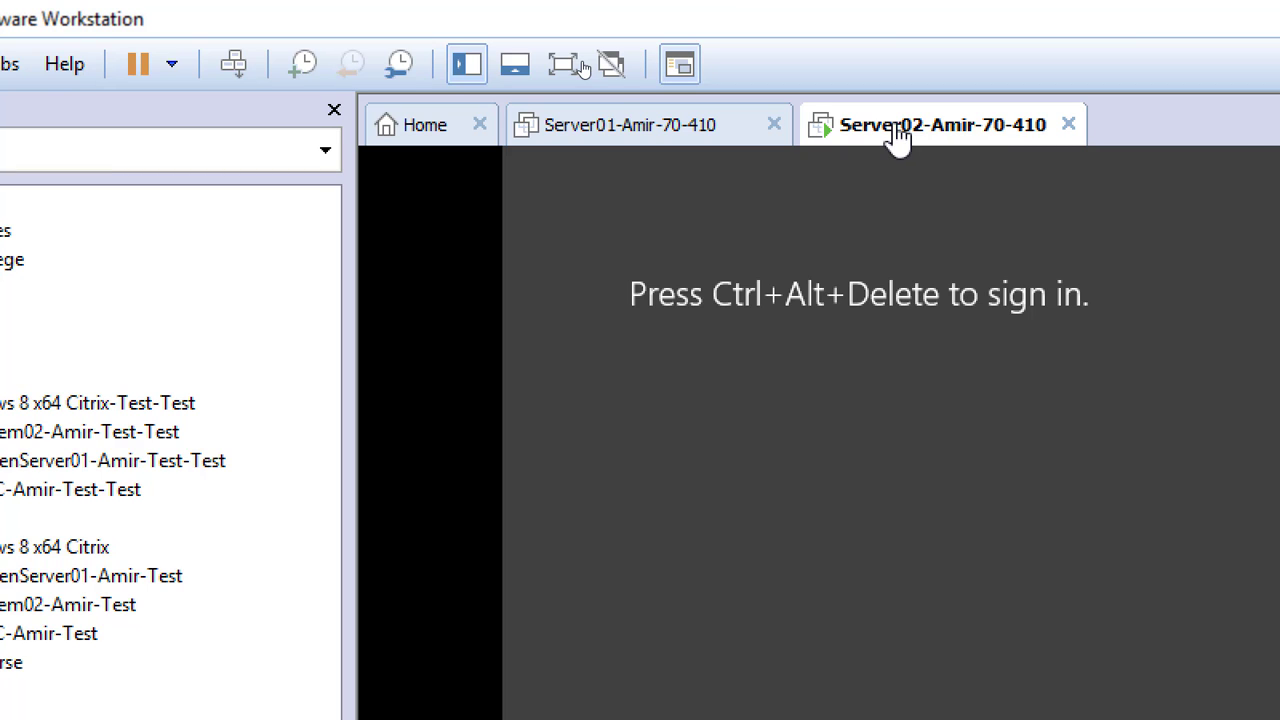
right_click(898, 136)
mouse_move(1000, 195)
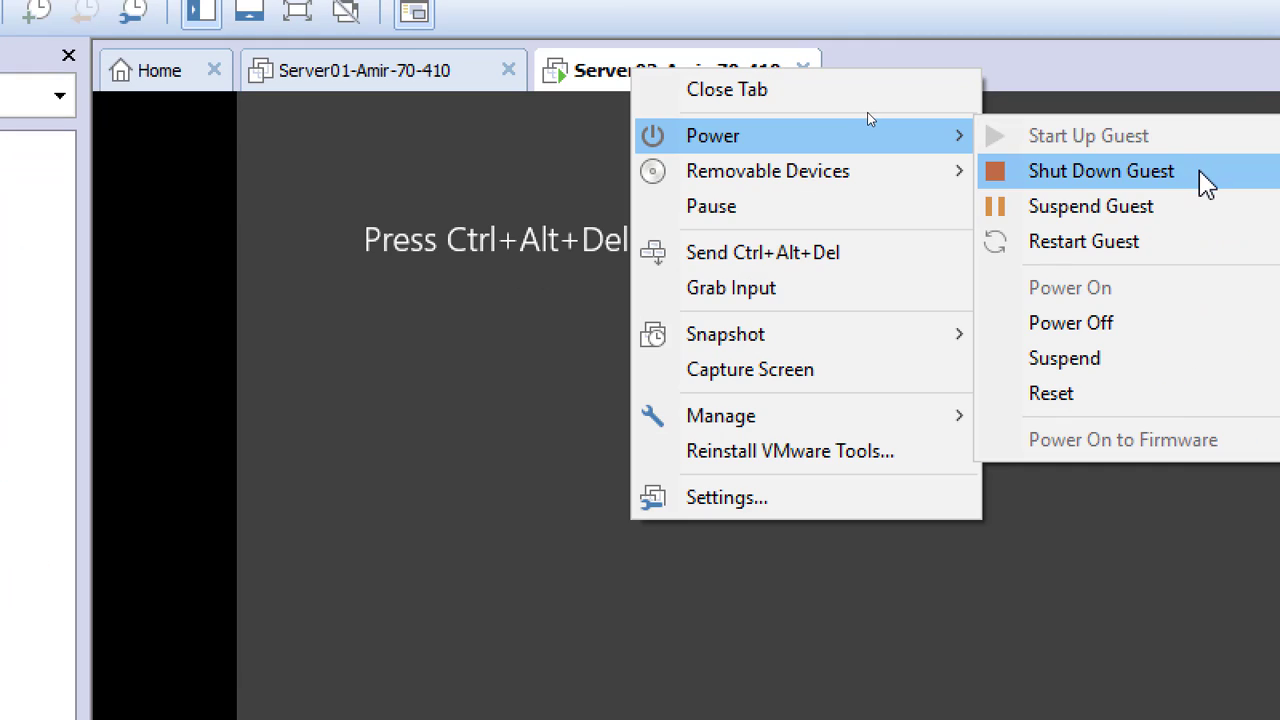
click(1198, 183)
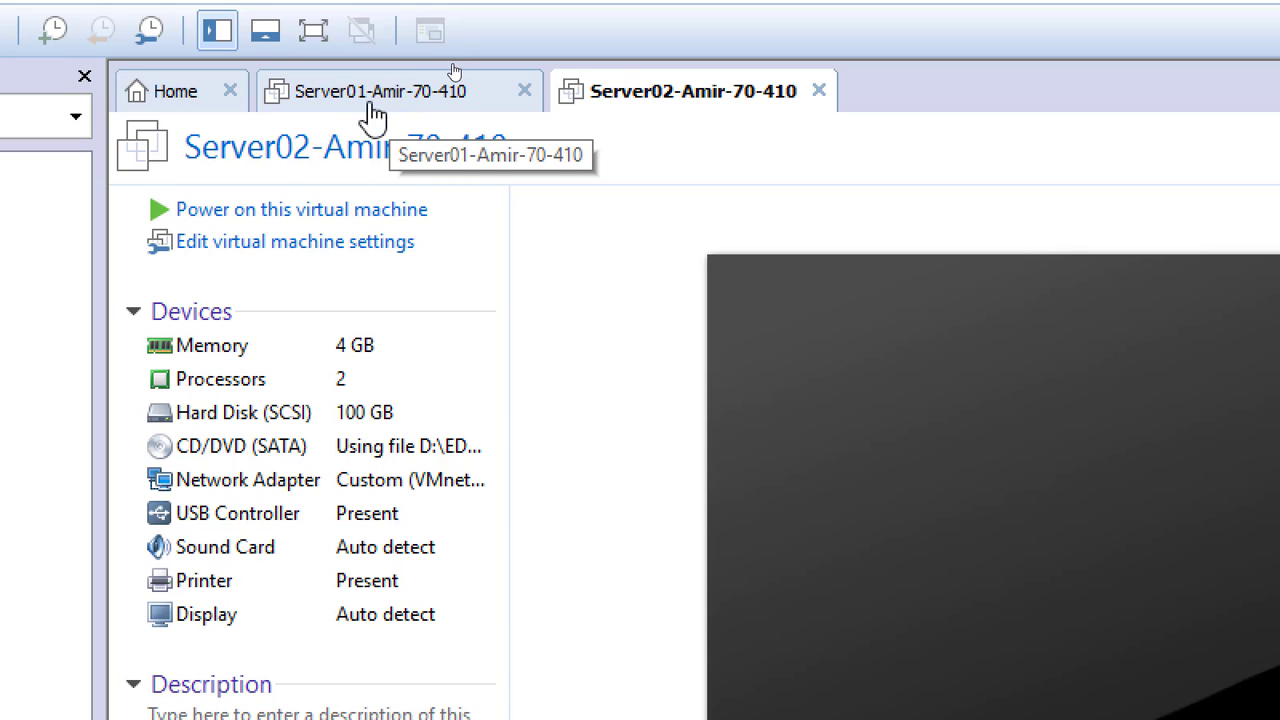
click(395, 130)
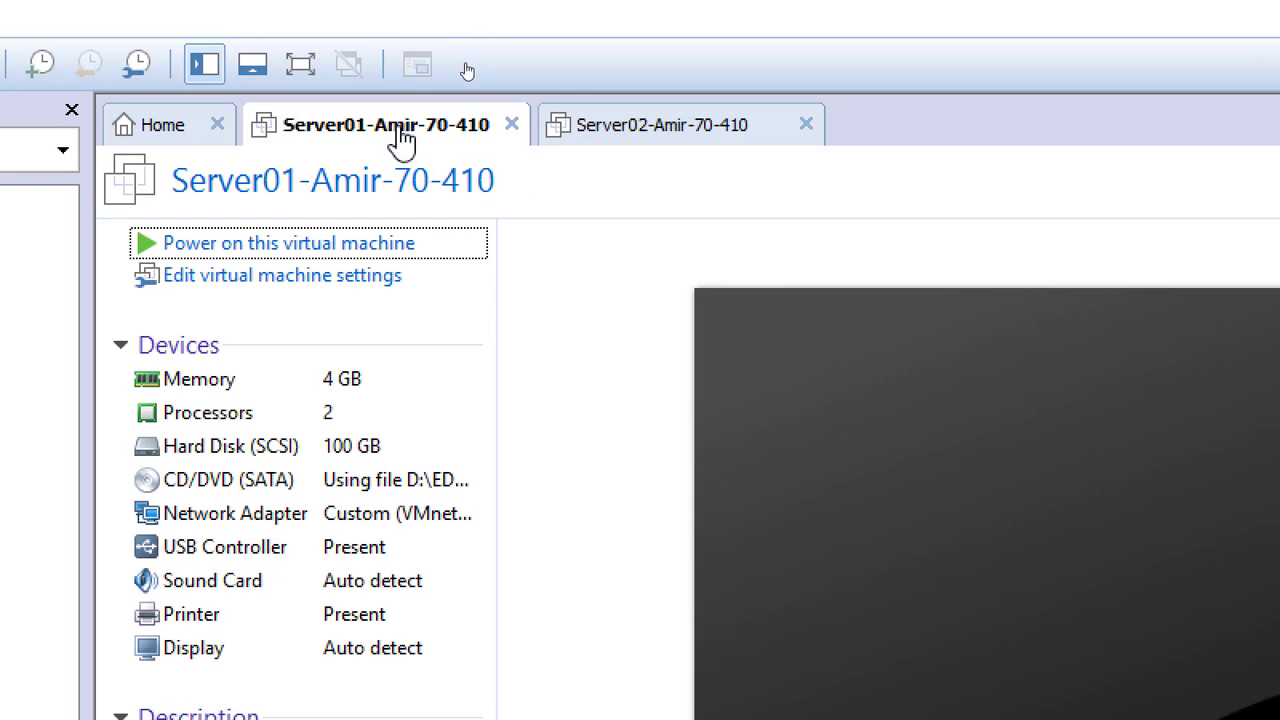
click(638, 146)
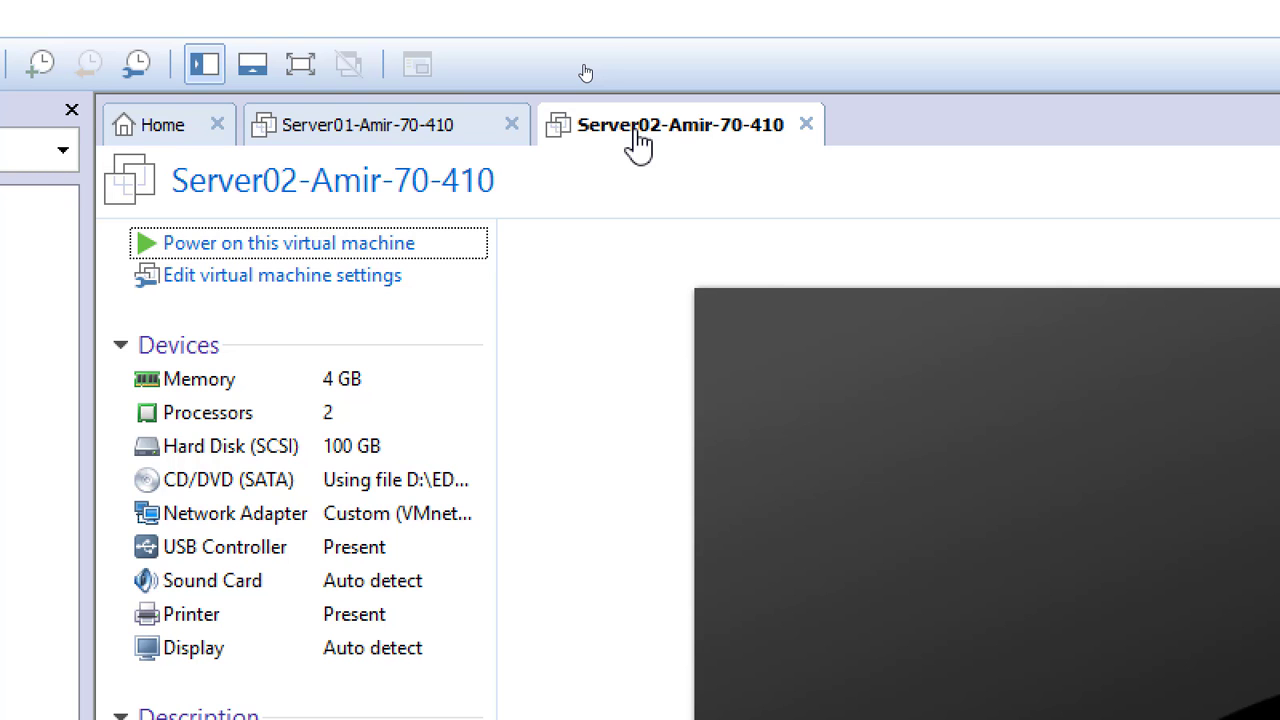
click(312, 130)
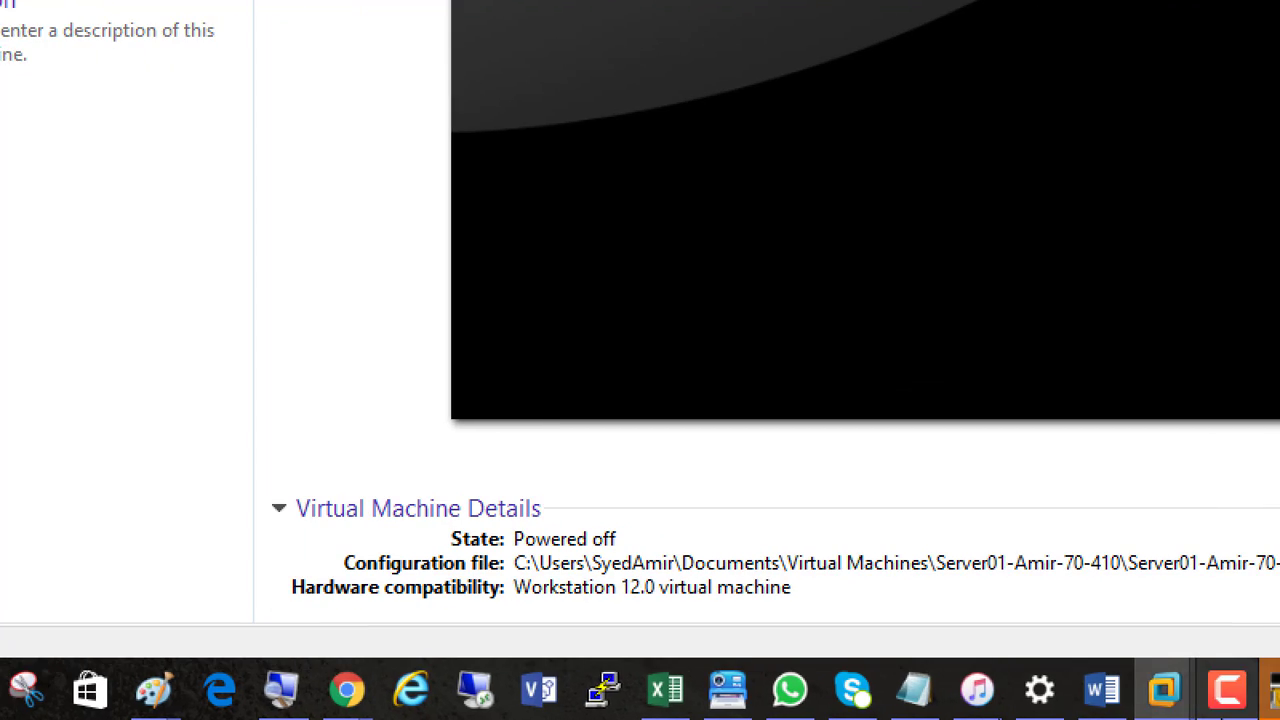
click(1104, 690)
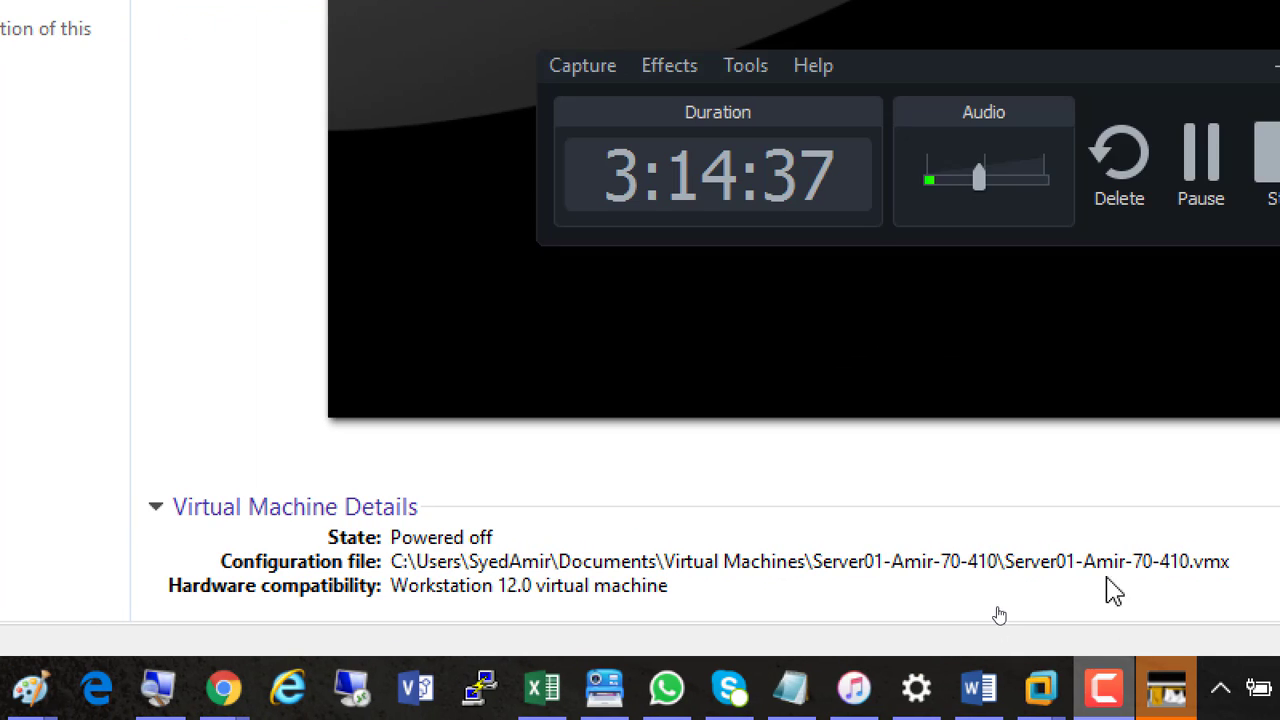